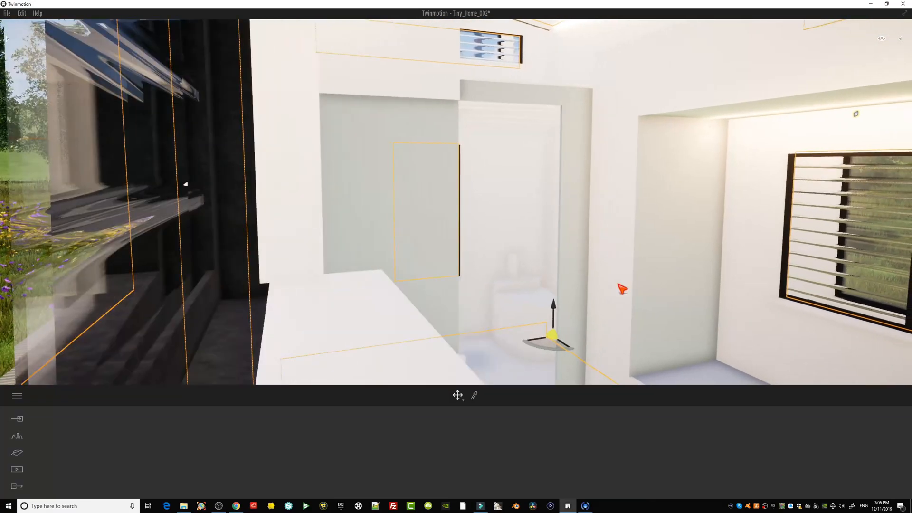
Change the scene's day time from inside the tiny home so that it becomes night.
middle_drag(622, 289, 504, 304)
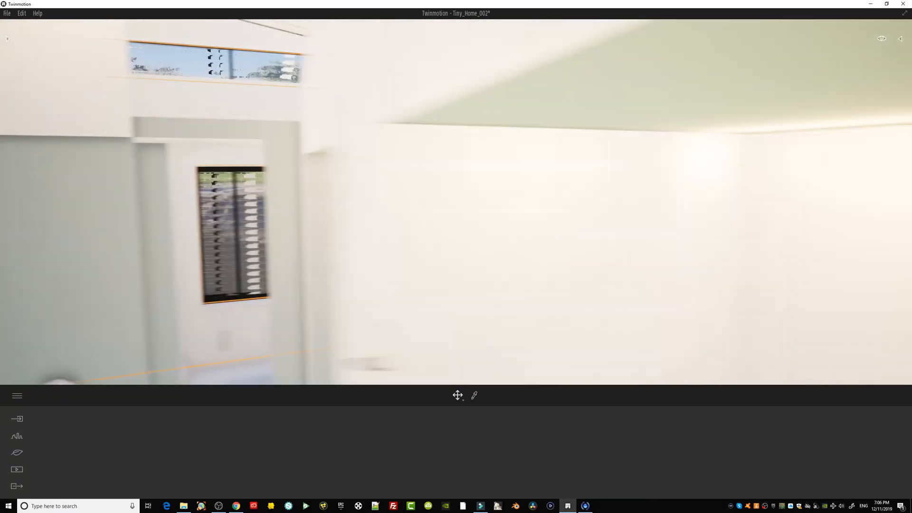
right_drag(504, 304, 860, 69)
mouse_move(891, 44)
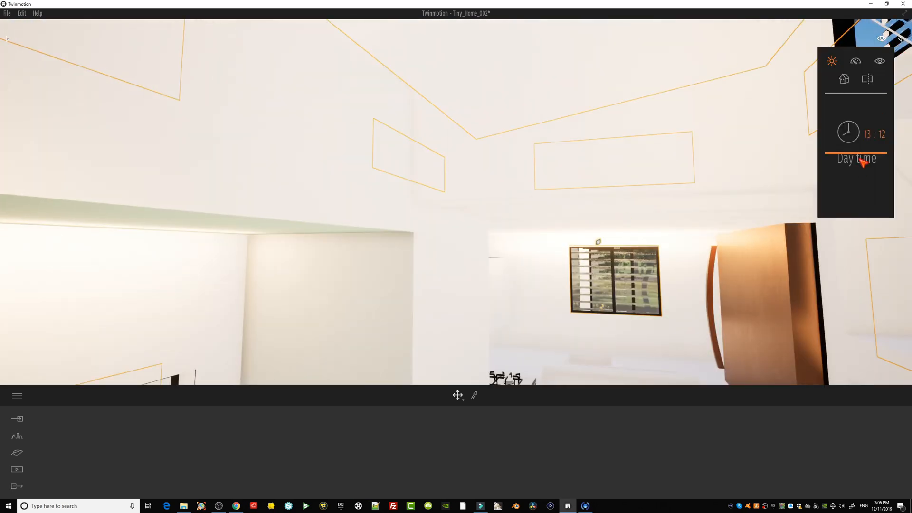
drag(859, 160, 857, 205)
Browse the wood materials in the library with the home's interior floor and staircase in view.
right_drag(565, 199, 437, 250)
scroll(569, 270, down, 4)
scroll(461, 252, down, 4)
scroll(443, 259, down, 1)
scroll(405, 261, up, 1)
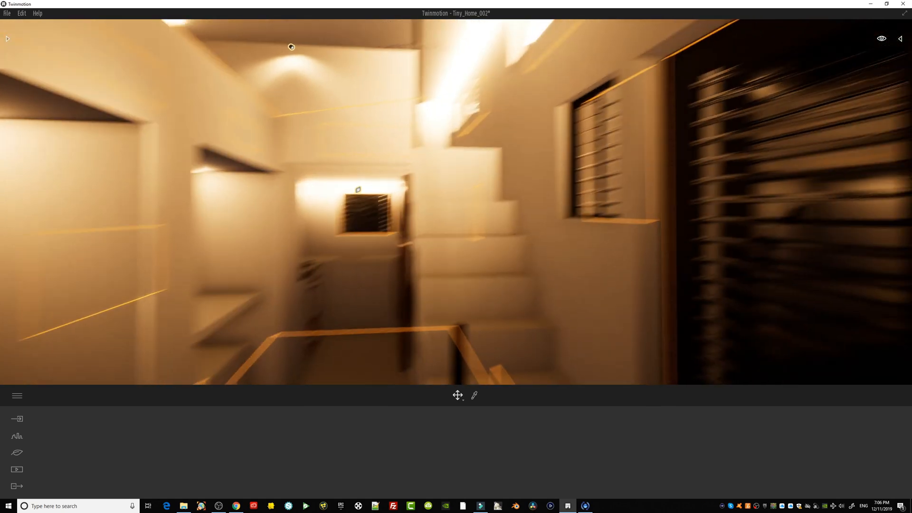
click(7, 38)
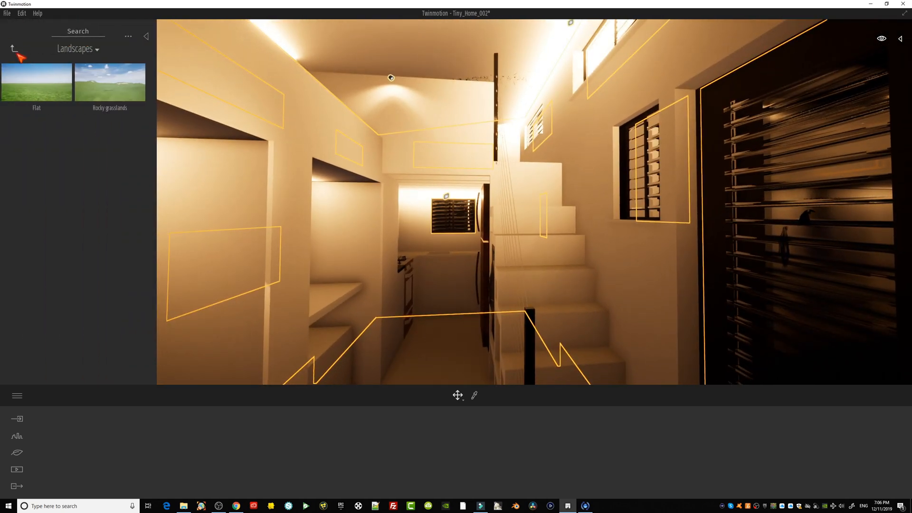
click(17, 53)
click(17, 49)
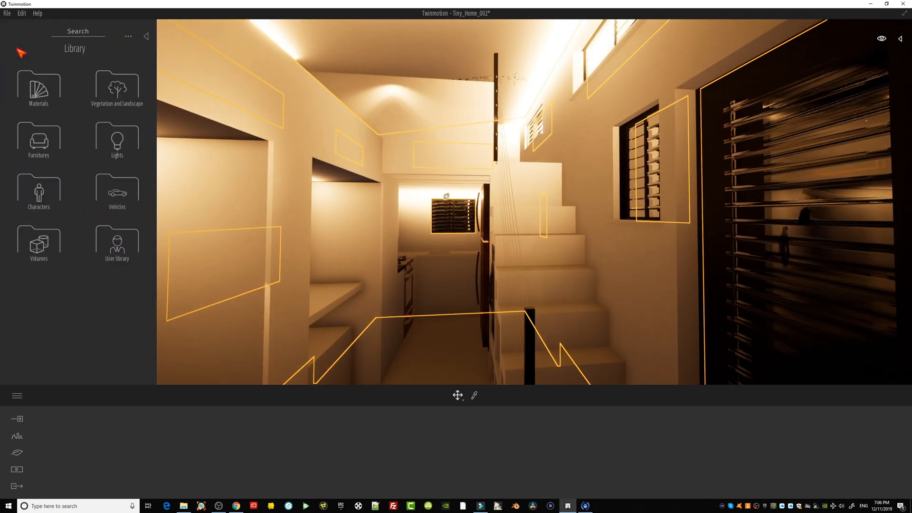
click(52, 82)
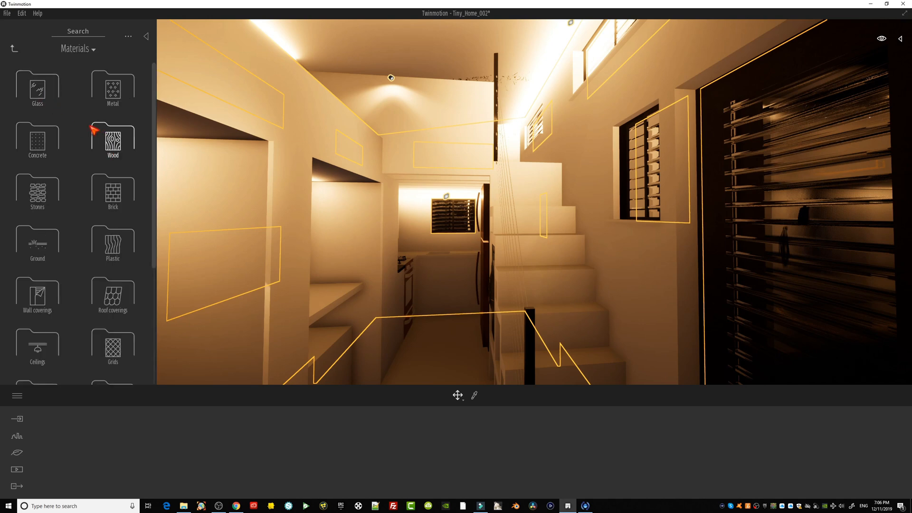
click(116, 140)
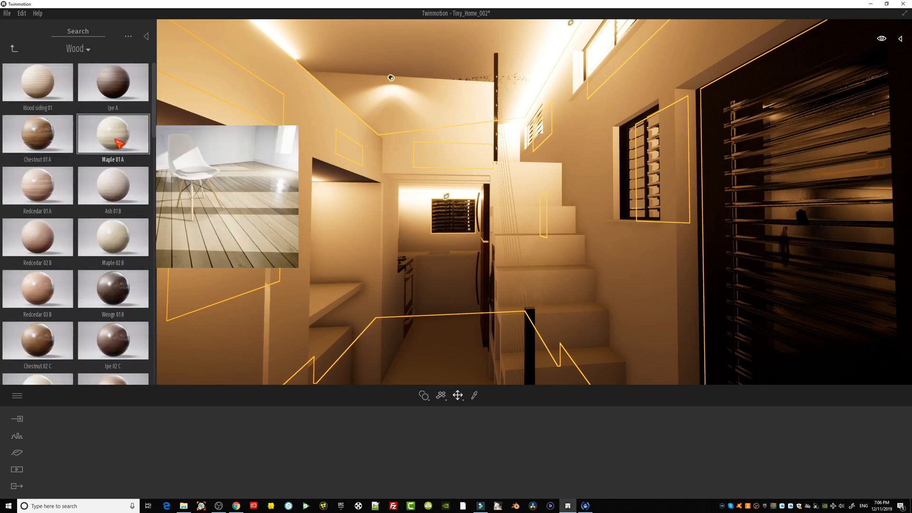
right_drag(597, 253, 259, 264)
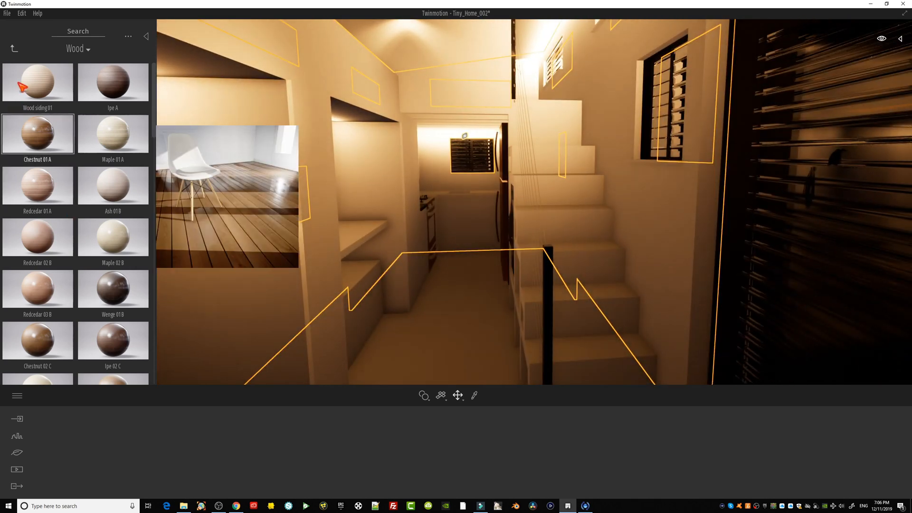
Apply the Cement tiles 10 material from the Tiles library to the interior floor.
click(14, 49)
click(15, 50)
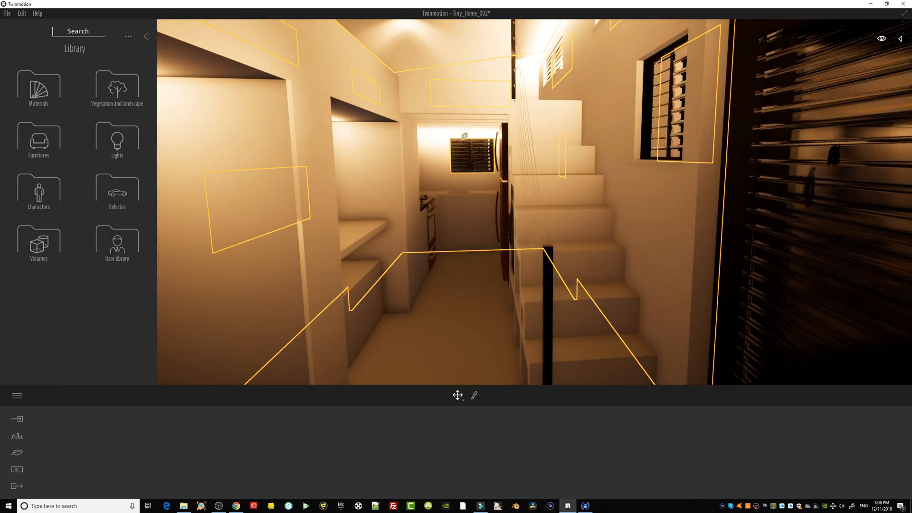
click(40, 95)
scroll(121, 260, down, 1)
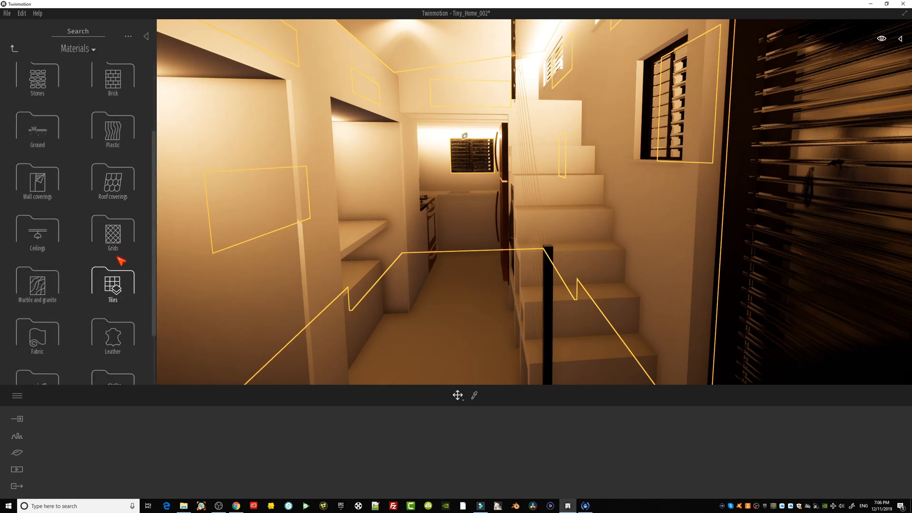
click(121, 273)
scroll(124, 269, down, 1)
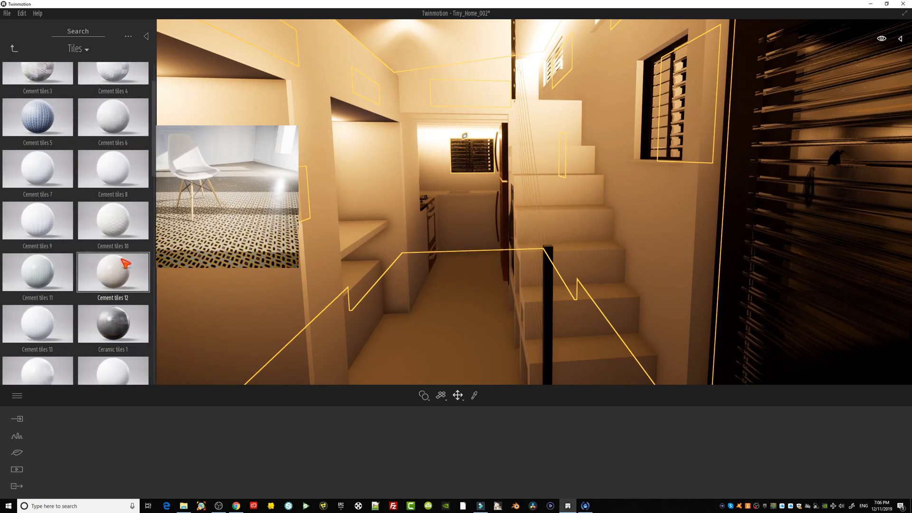
drag(126, 263, 461, 342)
scroll(461, 342, up, 1)
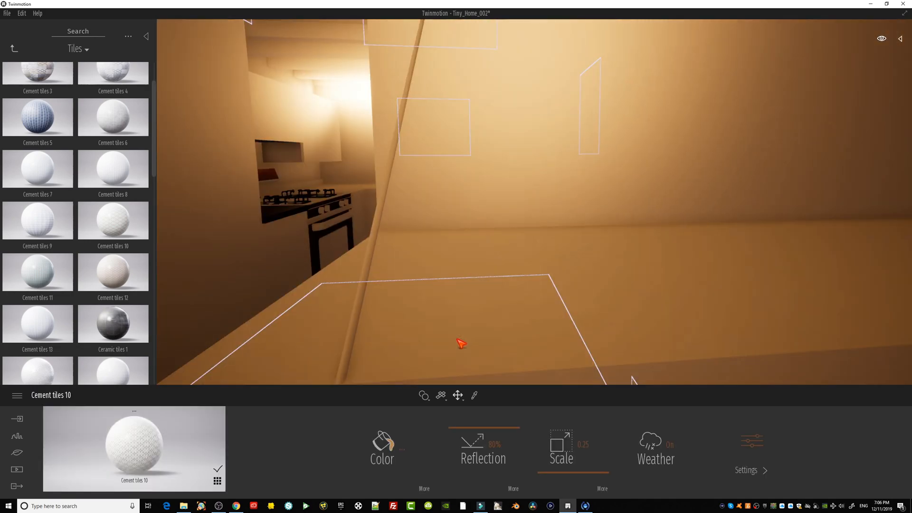
scroll(454, 342, down, 1)
middle_drag(451, 343, 452, 366)
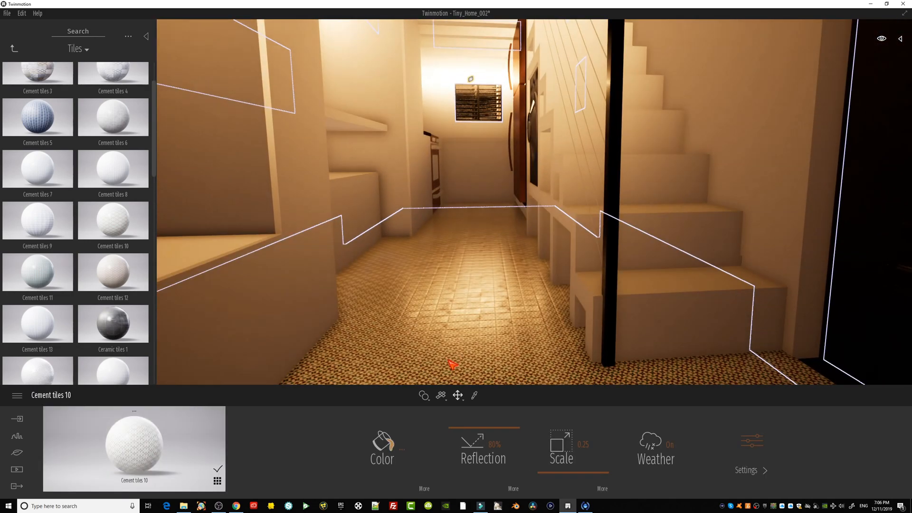
Set the scale of the floor's Cement tiles 10 material to 0.82.
scroll(451, 365, up, 1)
drag(557, 472, 556, 454)
scroll(438, 286, down, 1)
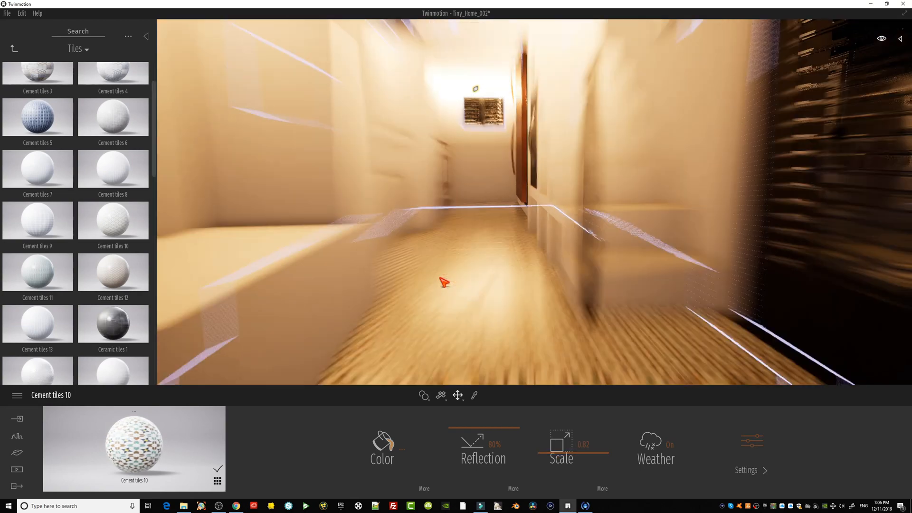
Examine the tiled interior, the home's lit exterior at night and the surrounding grounds.
middle_drag(479, 275, 554, 259)
right_drag(554, 259, 909, 107)
scroll(653, 140, down, 2)
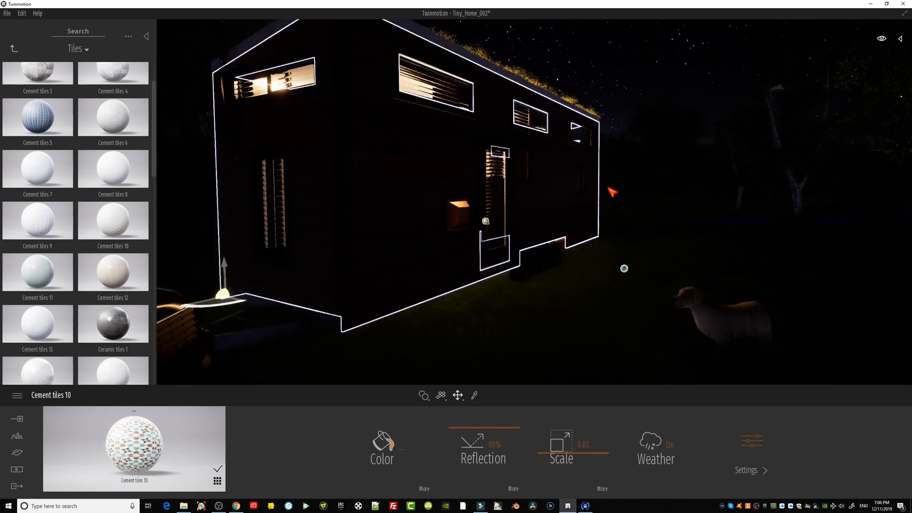
right_drag(602, 206, 508, 142)
right_drag(655, 213, 614, 213)
middle_drag(615, 214, 594, 276)
right_drag(590, 273, 632, 250)
right_drag(570, 255, 454, 199)
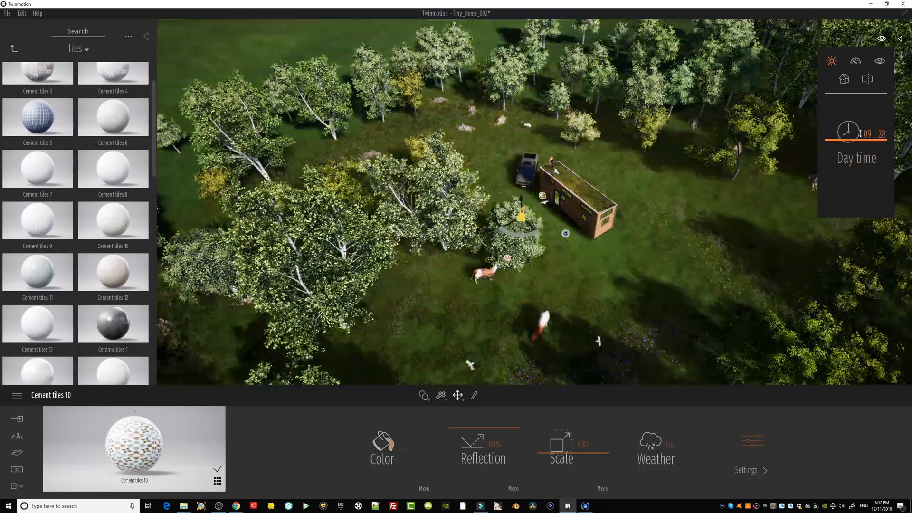
Adjust the day time so the forest scene around the home is in daylight.
drag(861, 134, 860, 144)
mouse_move(611, 209)
middle_down()
mouse_move(530, 267)
mouse_move(616, 197)
middle_up()
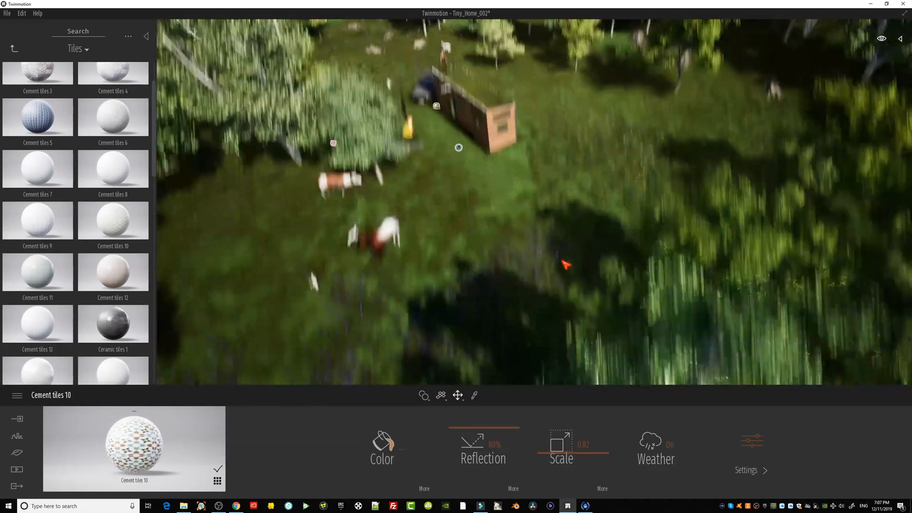
Select the woman standing on the grass roof, focus the view on her and inspect the roof and surroundings.
right_drag(565, 264, 562, 259)
right_drag(464, 167, 456, 109)
scroll(428, 157, up, 2)
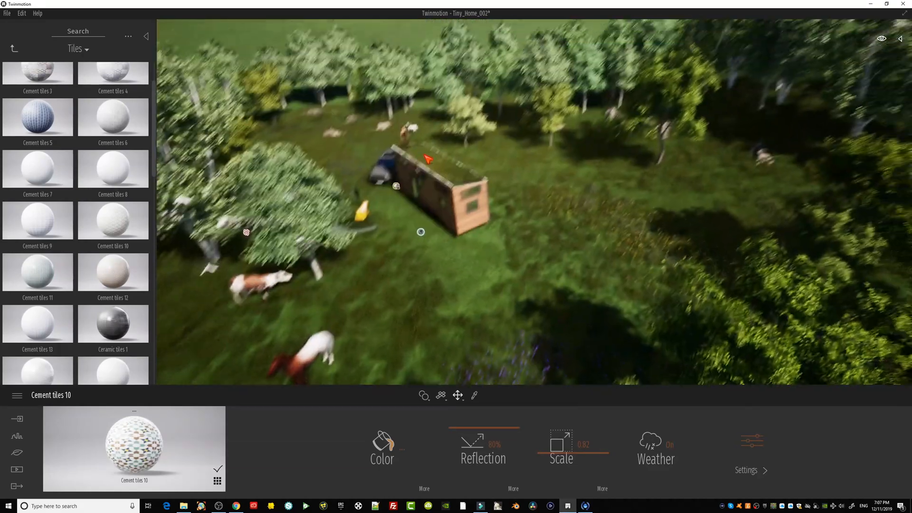
click(404, 142)
key(f)
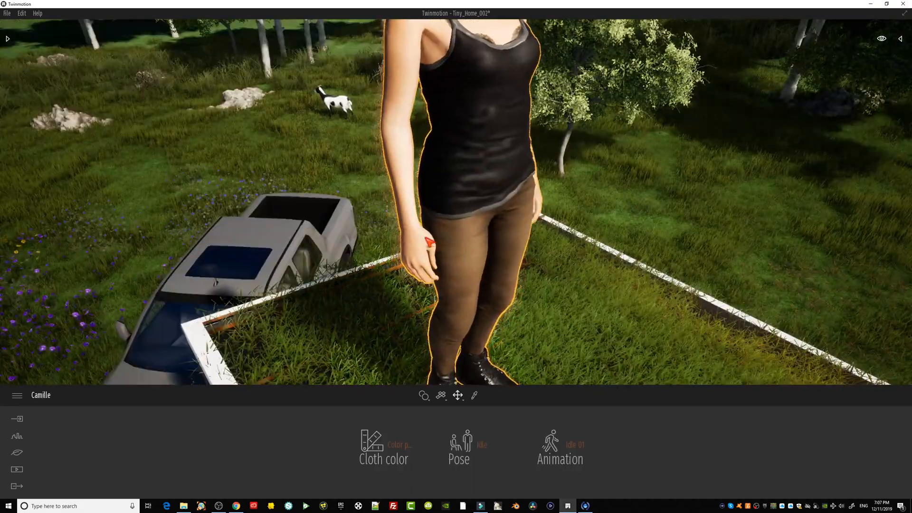
right_drag(426, 238, 363, 166)
middle_drag(426, 238, 418, 190)
scroll(399, 233, down, 5)
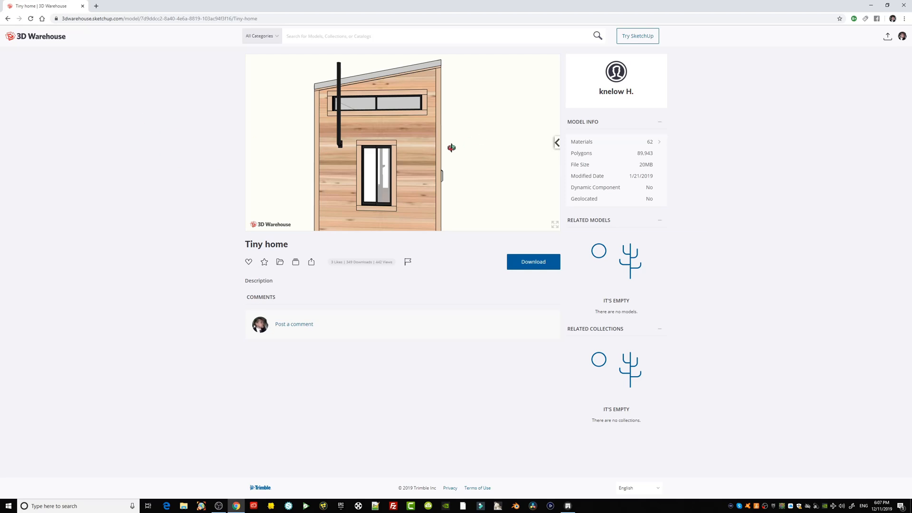
Inspect the Tiny home model on 3D Warehouse in the browser and download it as a Collada File.
drag(451, 148, 301, 158)
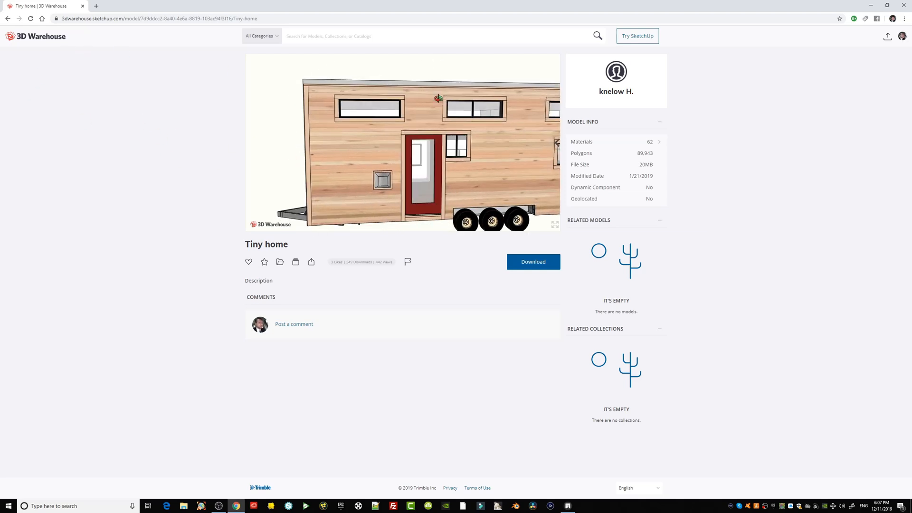
click(526, 265)
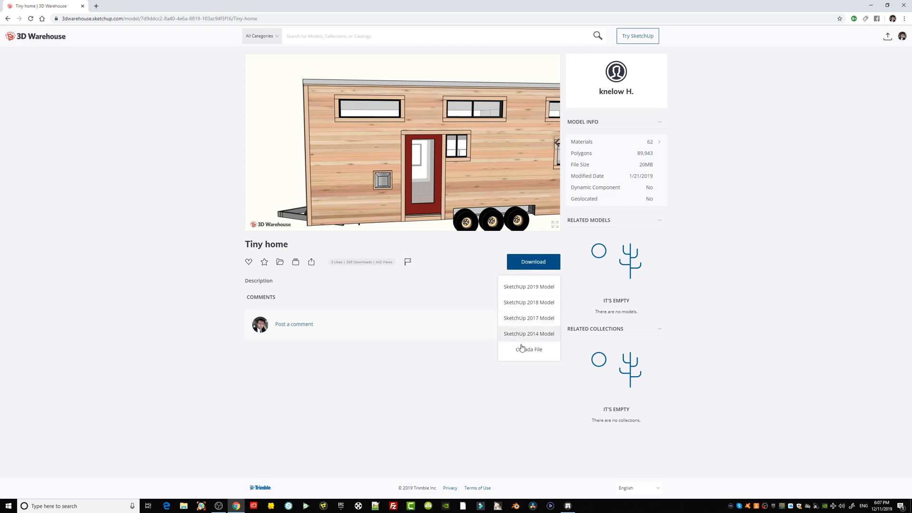
click(536, 349)
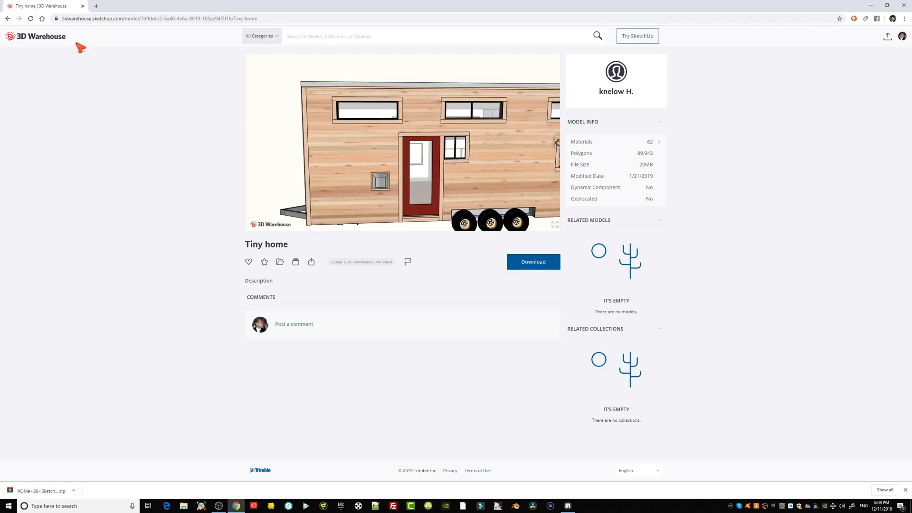
Show the downloaded archive in its folder and extract it to its own hOMe+28+SketchUp folder.
click(74, 491)
click(90, 468)
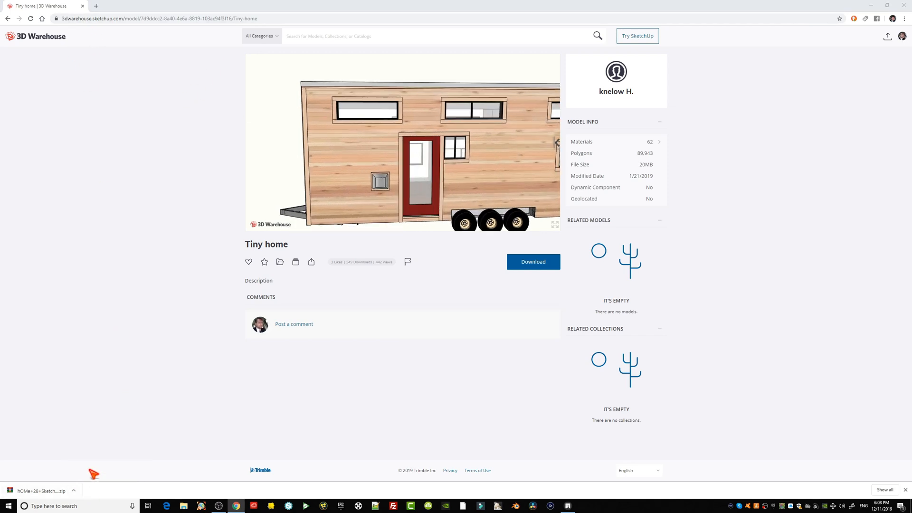
right_click(292, 420)
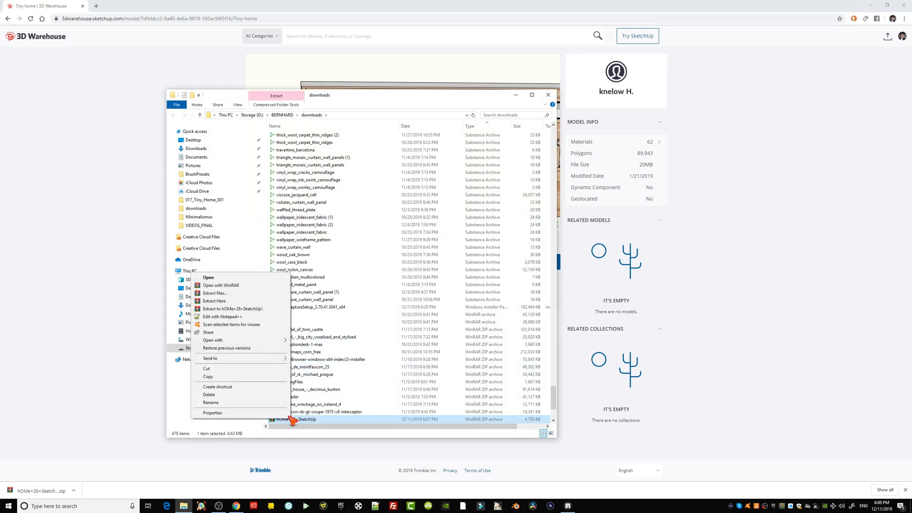
click(227, 309)
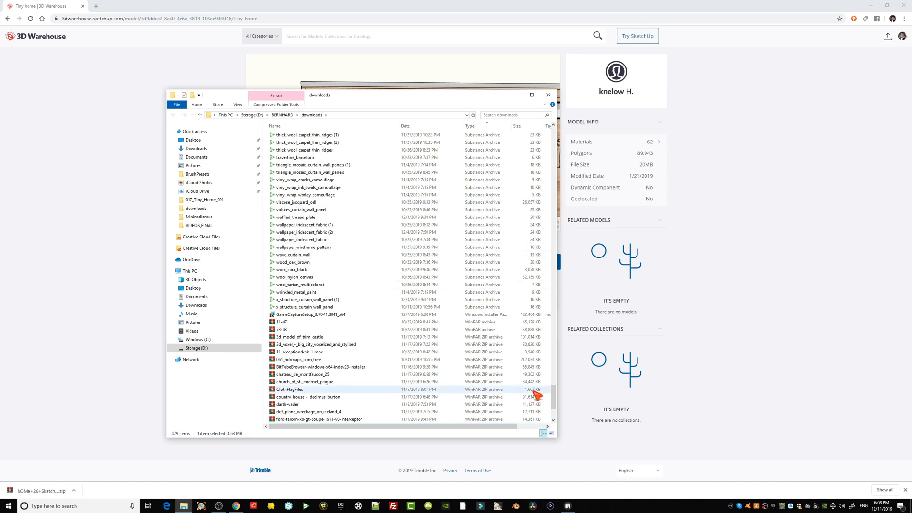
Open the extracted hOMe+28+SketchUp folder, copy its path and put the file window away.
drag(556, 399, 547, 135)
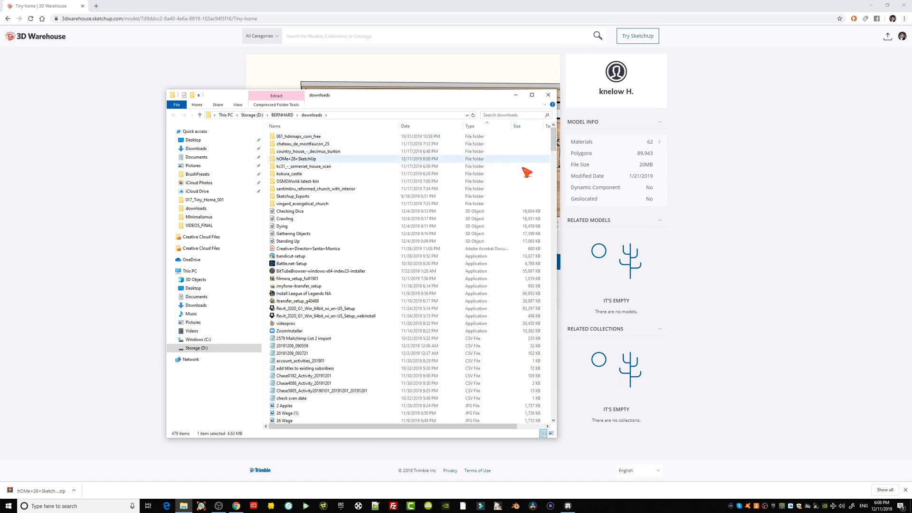
double_click(297, 159)
click(403, 115)
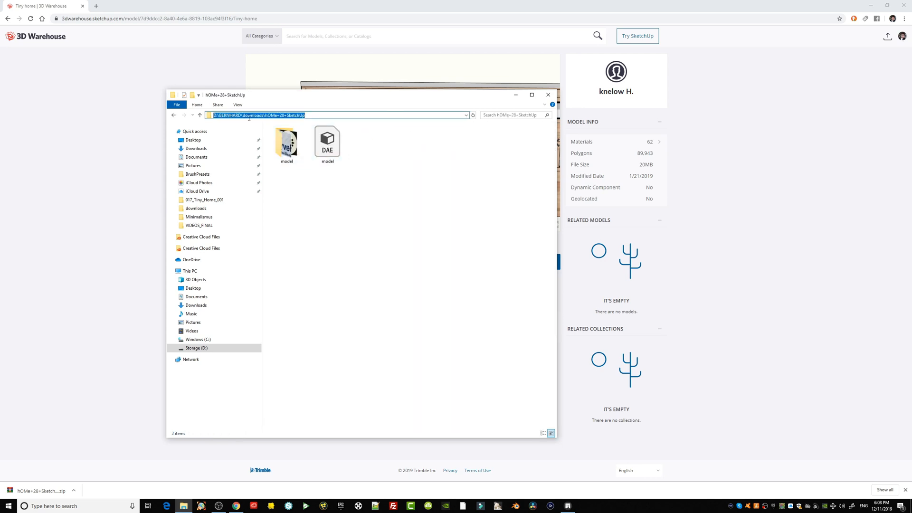
right_click(249, 115)
click(164, 137)
drag(301, 95, 353, 102)
click(562, 104)
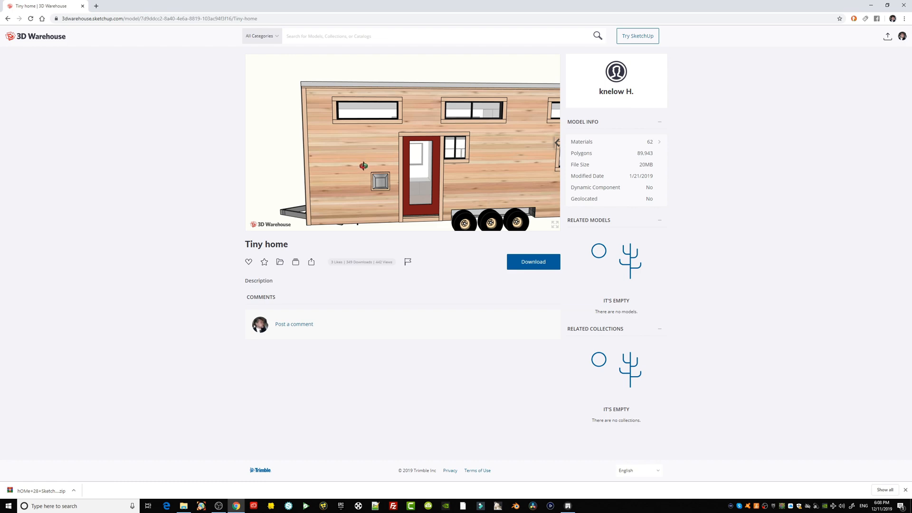
Switch to Twinmotion, set the navigation mode to 3DSMax and close the welcome window.
click(567, 506)
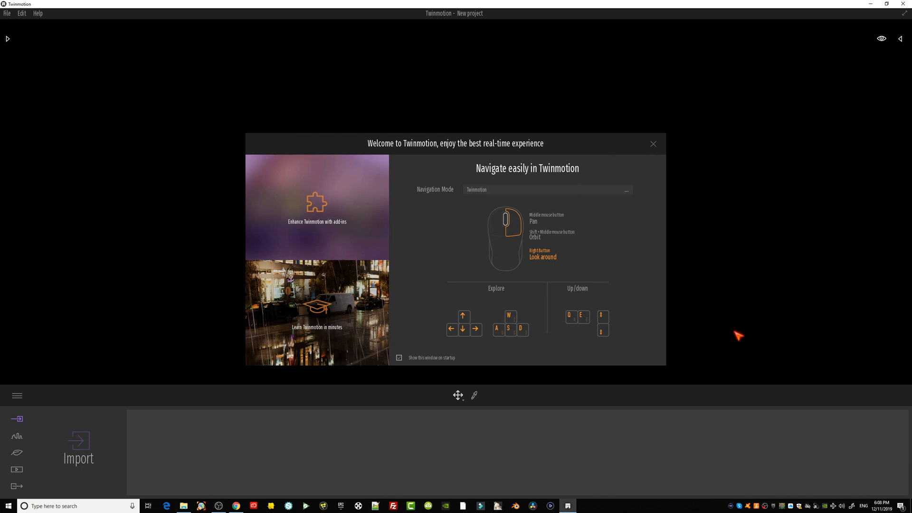
click(546, 190)
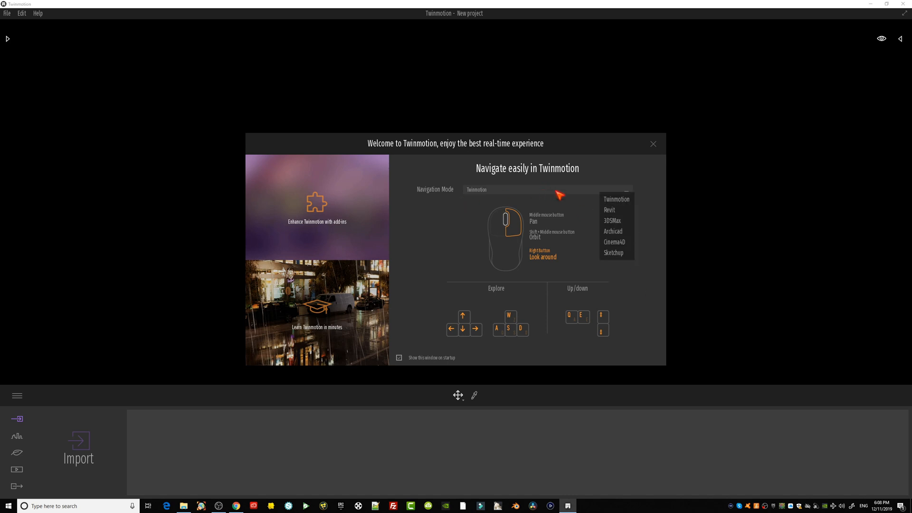
click(618, 221)
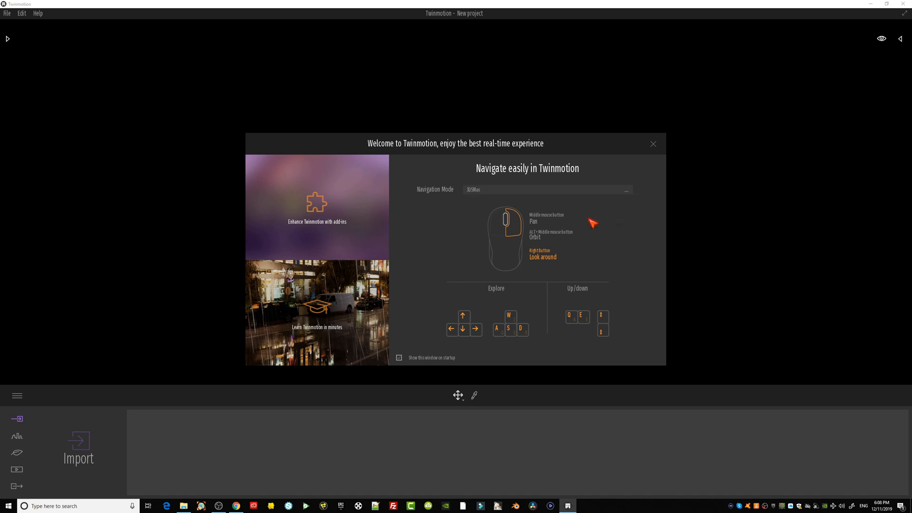
click(654, 144)
Start a geometry import, then copy the path of the extracted hOMe+28+SketchUp folder from its file window.
click(83, 441)
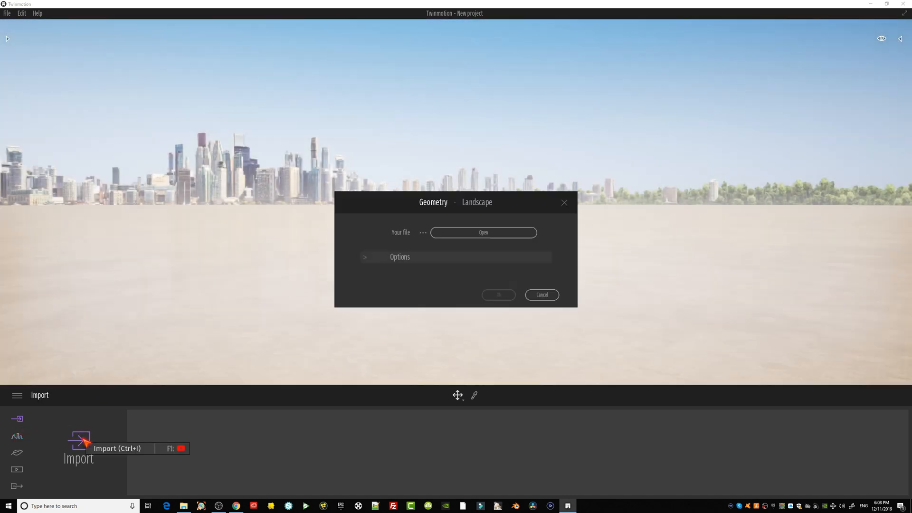
click(483, 232)
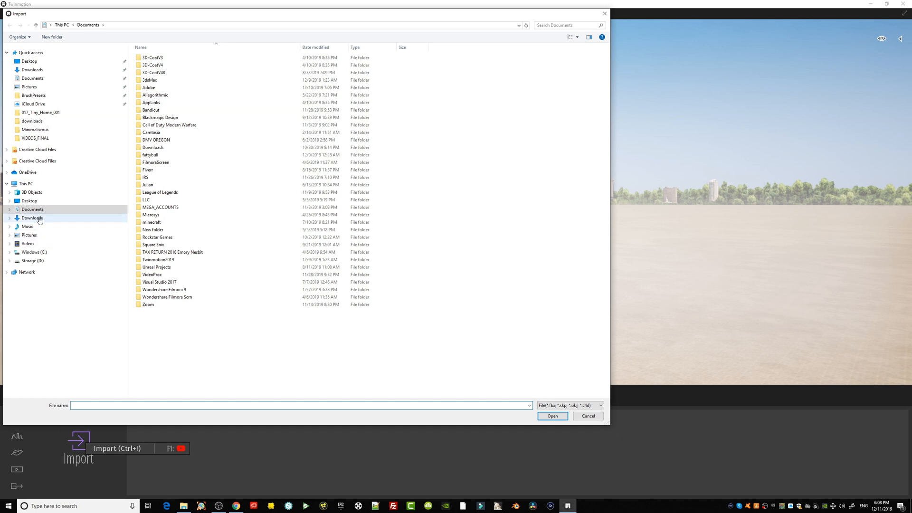
click(183, 505)
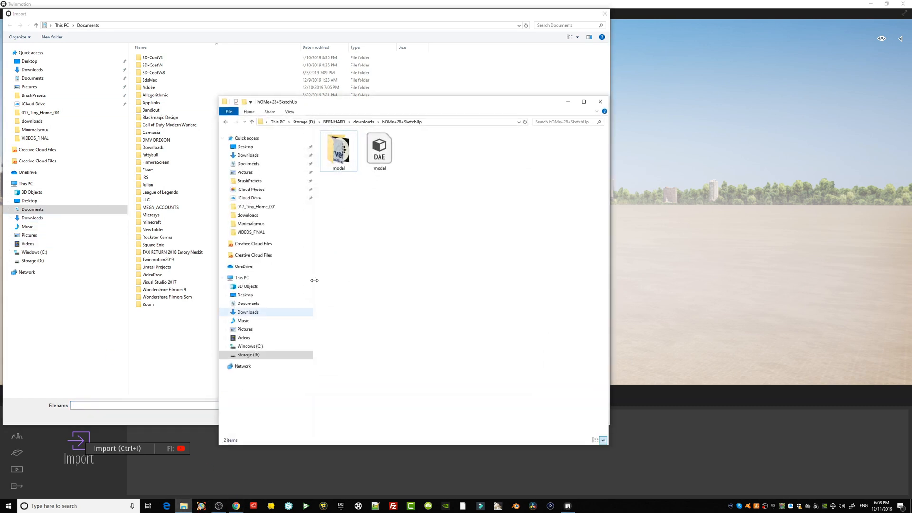
click(336, 122)
key(ctrl+c)
right_click(336, 124)
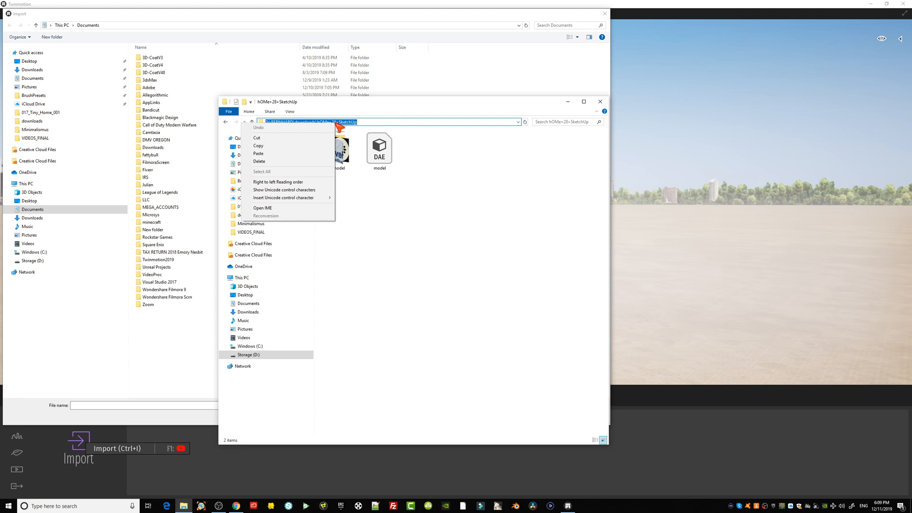
click(301, 146)
click(568, 101)
Browse to the copied folder path, include the Other file types, and import the model DAE file collapsed by material with Z up.
click(150, 406)
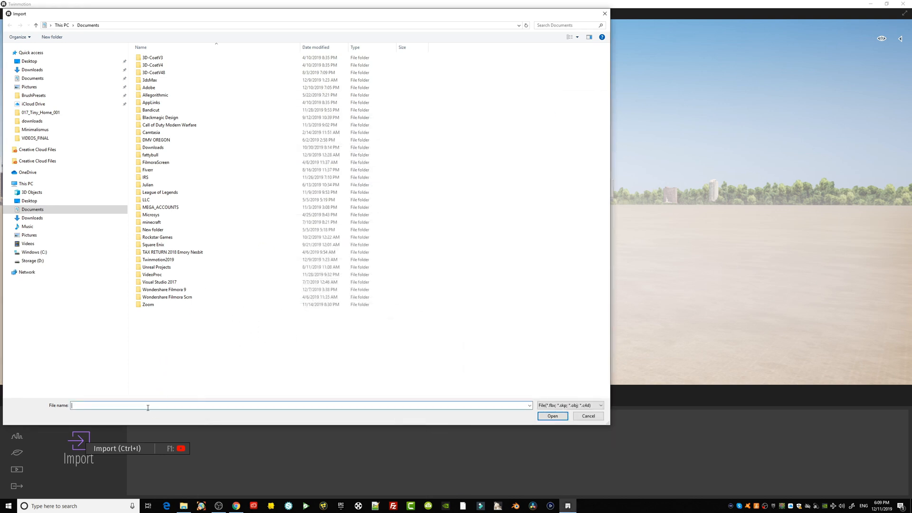
key(ctrl+v)
key(Return)
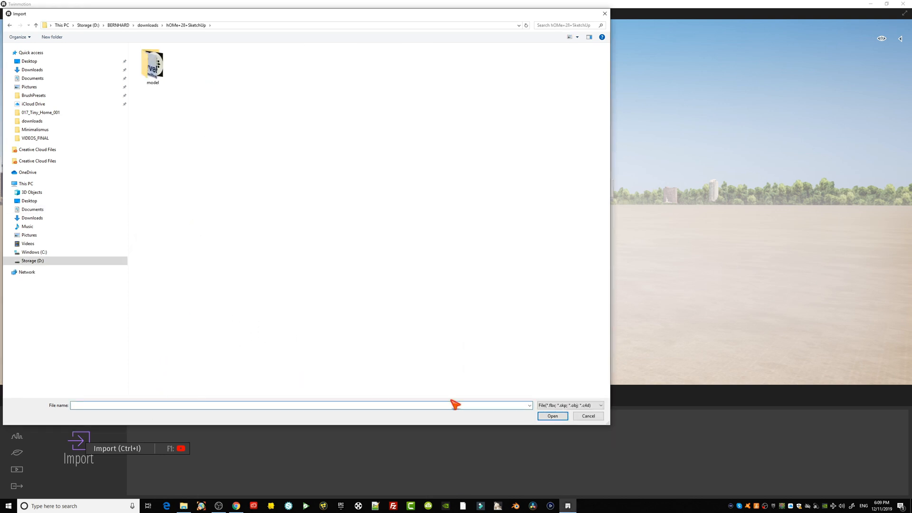
click(584, 405)
click(564, 418)
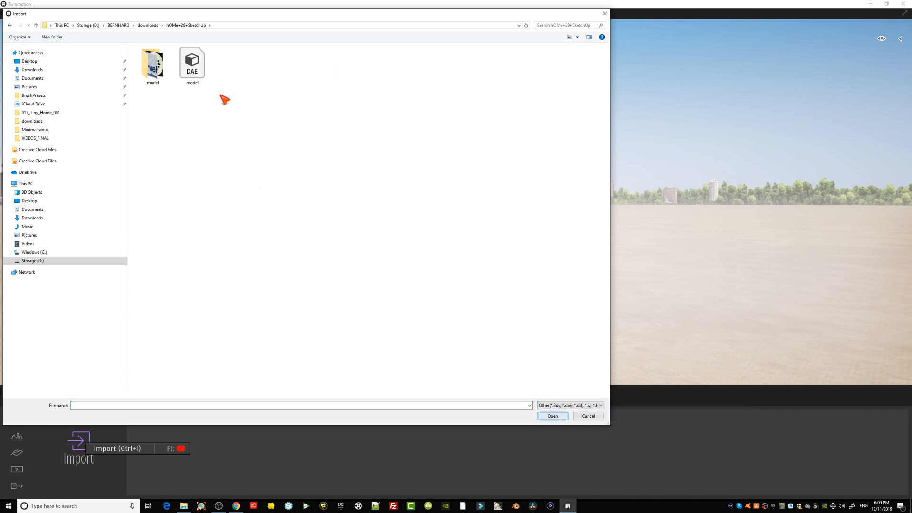
double_click(193, 70)
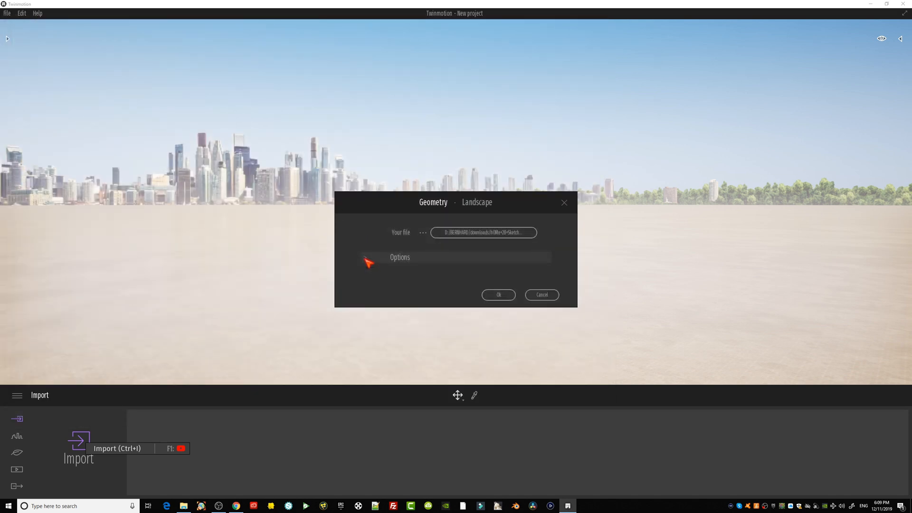
click(364, 258)
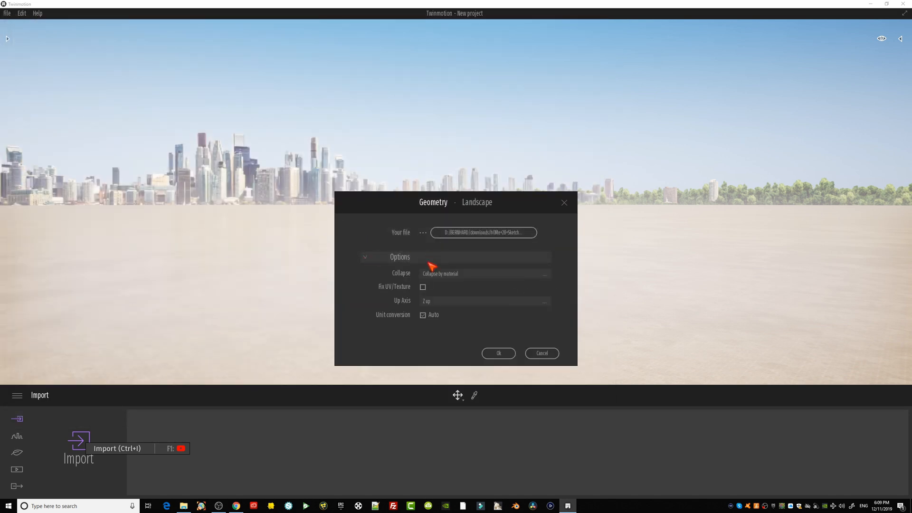
click(498, 354)
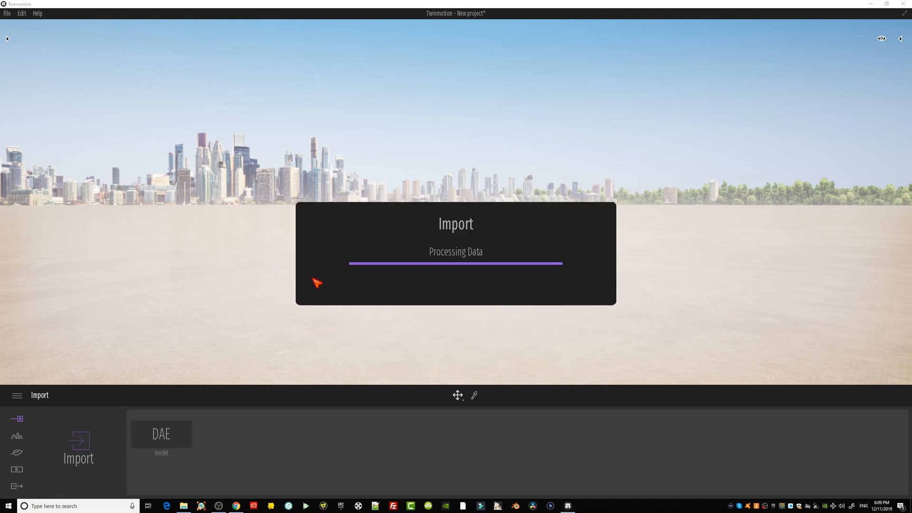
Bring the imported tiny home into view and examine its front and short end.
right_drag(307, 279, 375, 269)
mouse_move(483, 281)
middle_down()
mouse_move(504, 293)
mouse_move(483, 281)
middle_up()
right_drag(485, 282, 458, 259)
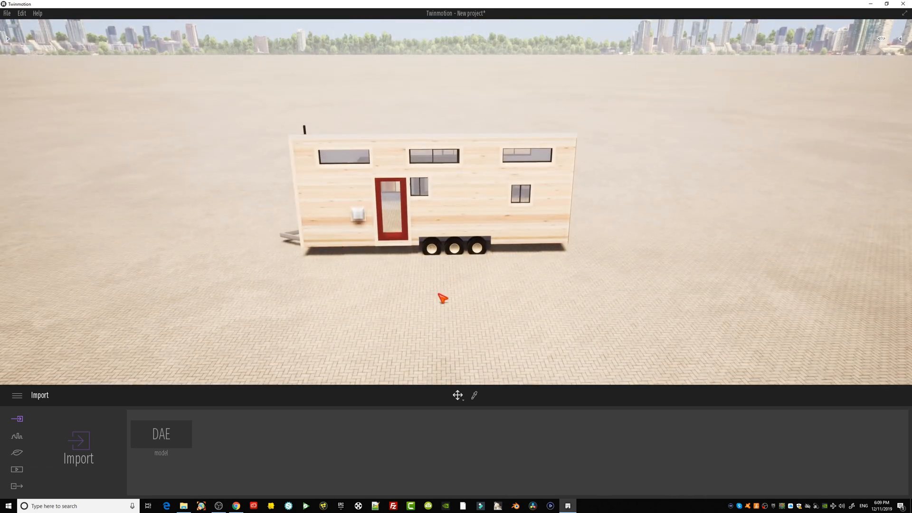
right_drag(442, 298, 440, 261)
middle_drag(440, 298, 456, 219)
scroll(389, 246, up, 2)
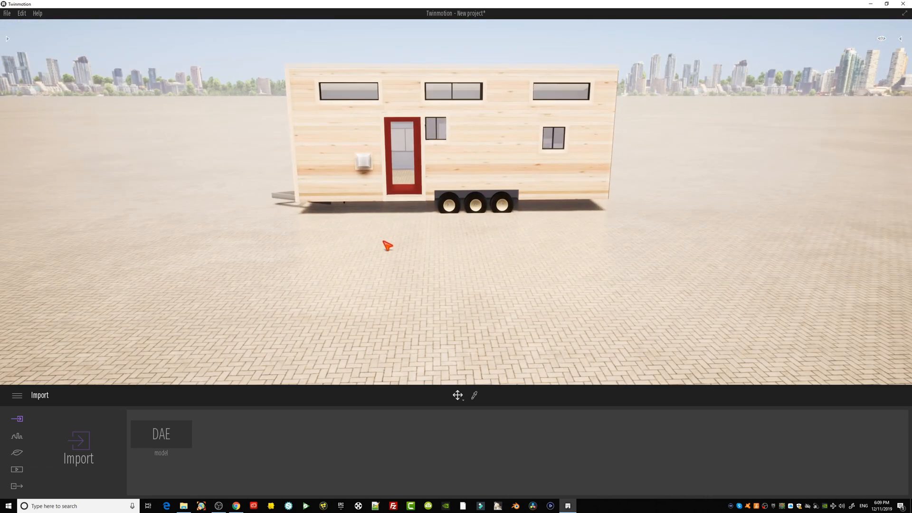
scroll(388, 240, up, 2)
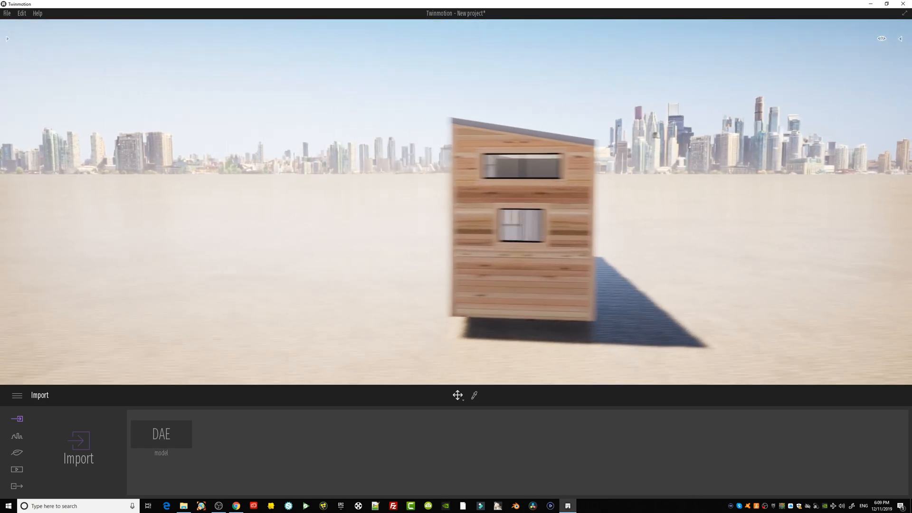
key(a)
key(w)
mouse_move(373, 225)
right_down()
mouse_move(442, 225)
mouse_move(373, 226)
right_up()
scroll(374, 225, down, 10)
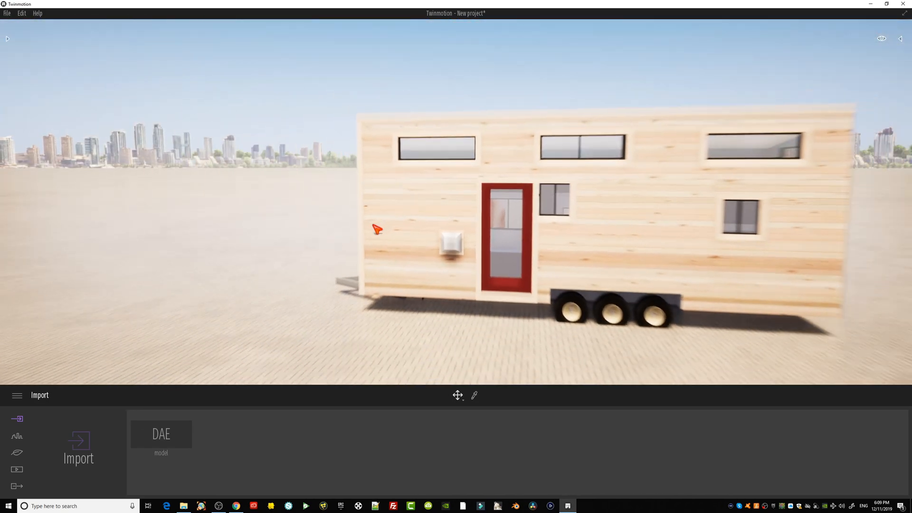
Examine the tiny home's door side from different heights, distances and angles.
middle_drag(404, 236, 352, 204)
right_drag(352, 204, 428, 222)
middle_drag(427, 223, 498, 237)
right_drag(336, 213, 399, 259)
middle_drag(336, 213, 418, 204)
middle_drag(349, 254, 311, 254)
right_drag(311, 254, 301, 225)
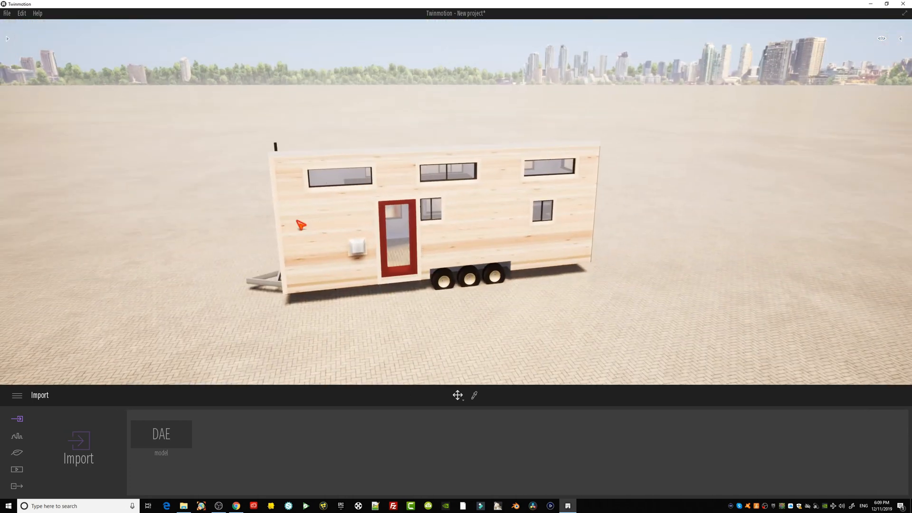
middle_drag(298, 222, 259, 164)
right_drag(358, 266, 299, 246)
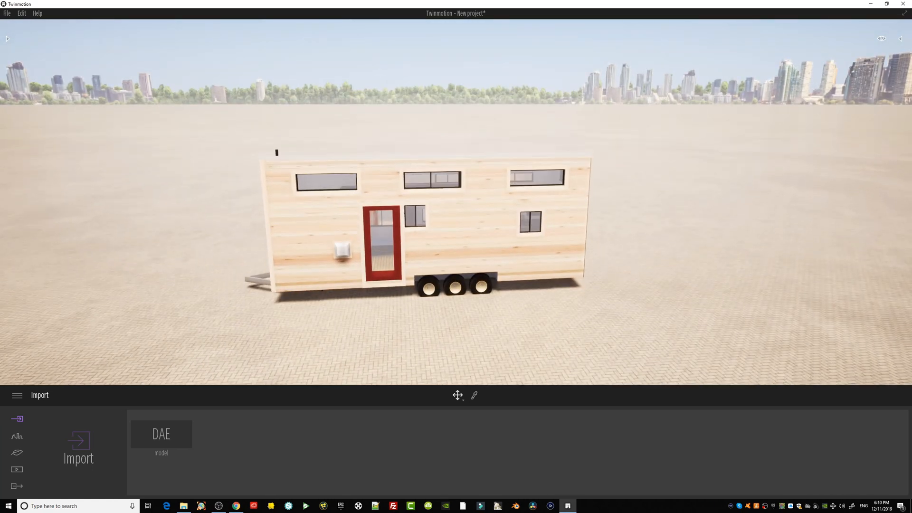
middle_drag(456, 342, 446, 304)
right_drag(447, 304, 422, 279)
middle_drag(423, 280, 409, 301)
scroll(385, 219, up, 1)
right_drag(408, 301, 361, 214)
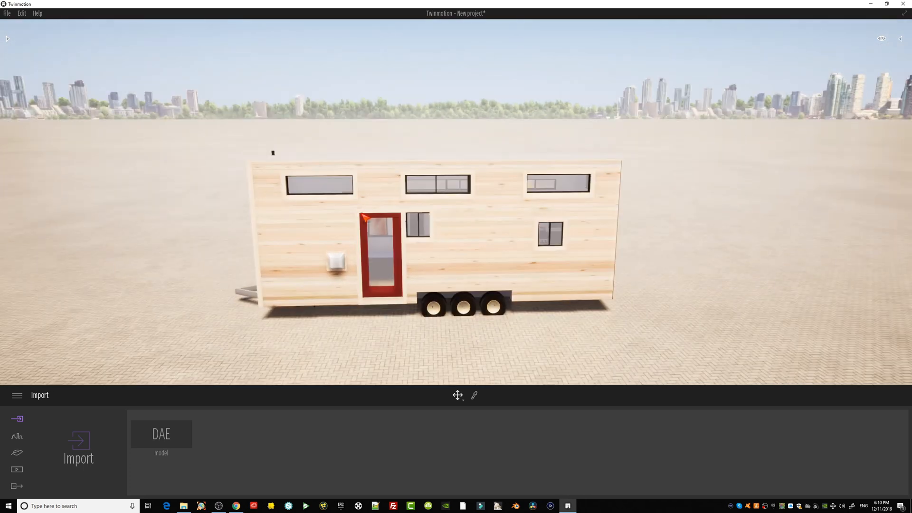
middle_drag(393, 291, 381, 248)
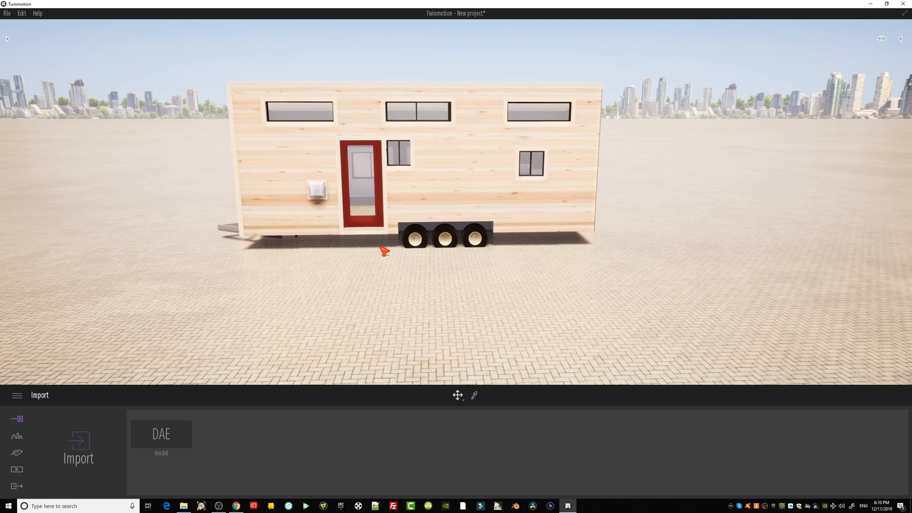
middle_drag(385, 250, 393, 330)
right_drag(372, 249, 347, 248)
middle_drag(347, 249, 395, 244)
right_drag(395, 244, 419, 267)
mouse_move(419, 267)
middle_down()
mouse_move(409, 212)
mouse_move(422, 269)
middle_up()
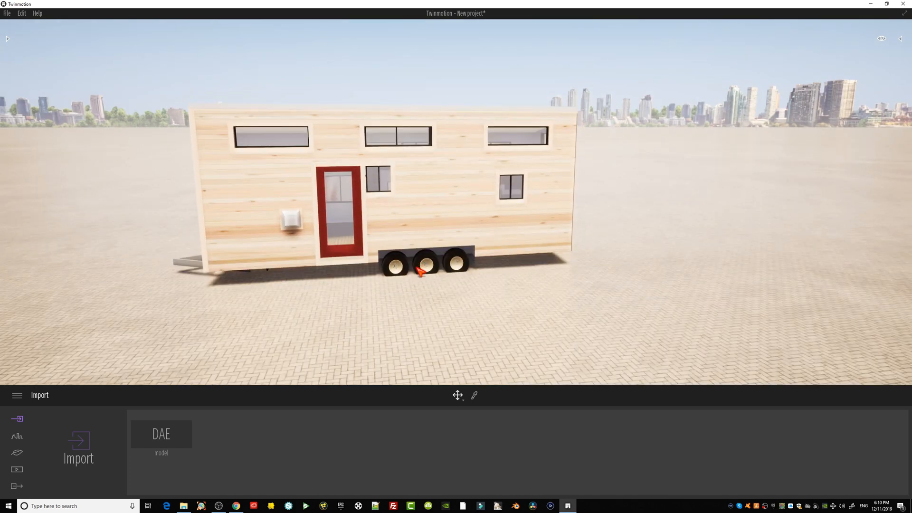
right_drag(422, 269, 474, 302)
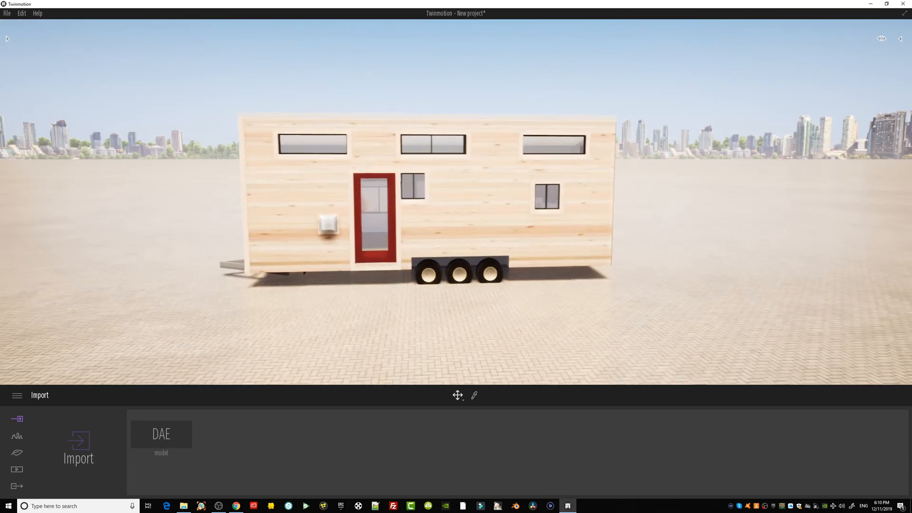
middle_drag(474, 302, 445, 306)
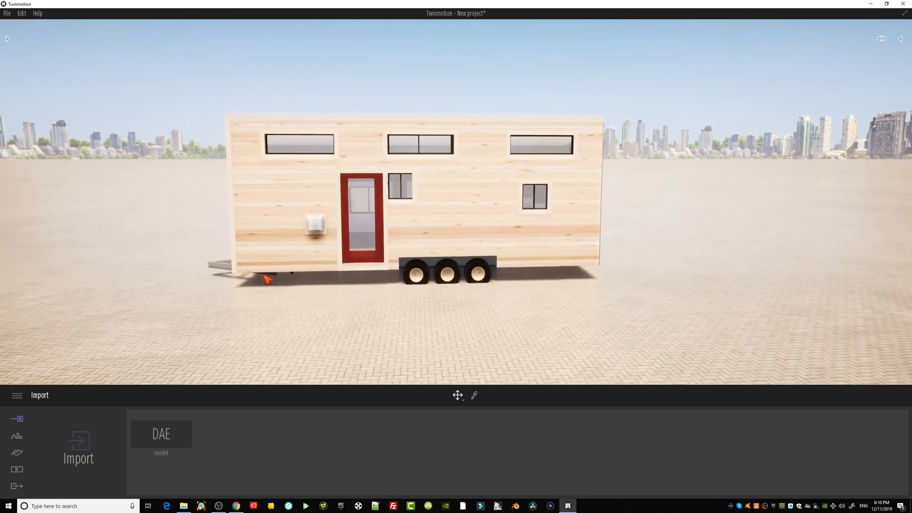
mouse_move(317, 284)
right_down()
mouse_move(266, 280)
mouse_move(312, 268)
right_up()
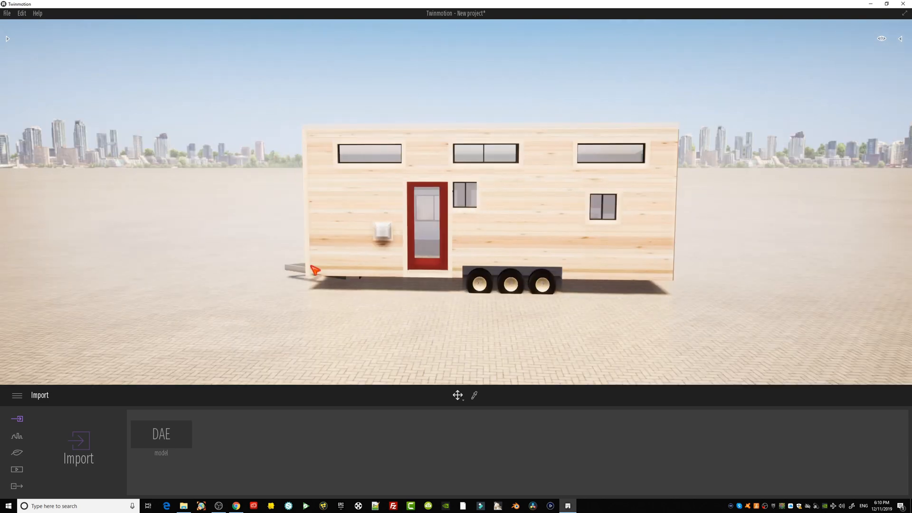
mouse_move(312, 268)
middle_down()
mouse_move(315, 240)
mouse_move(315, 252)
middle_up()
right_drag(315, 251, 142, 240)
middle_drag(95, 199, 119, 207)
middle_drag(594, 257, 556, 251)
right_drag(556, 251, 483, 252)
mouse_move(483, 252)
middle_down()
mouse_move(460, 212)
mouse_move(478, 285)
mouse_move(483, 252)
middle_up()
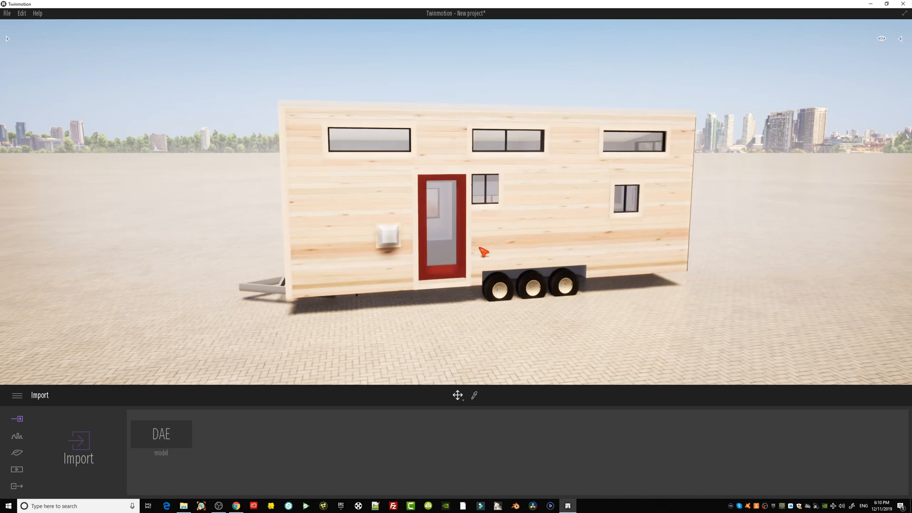
right_drag(484, 252, 525, 264)
middle_drag(479, 249, 521, 250)
right_drag(522, 250, 554, 240)
middle_drag(553, 240, 494, 250)
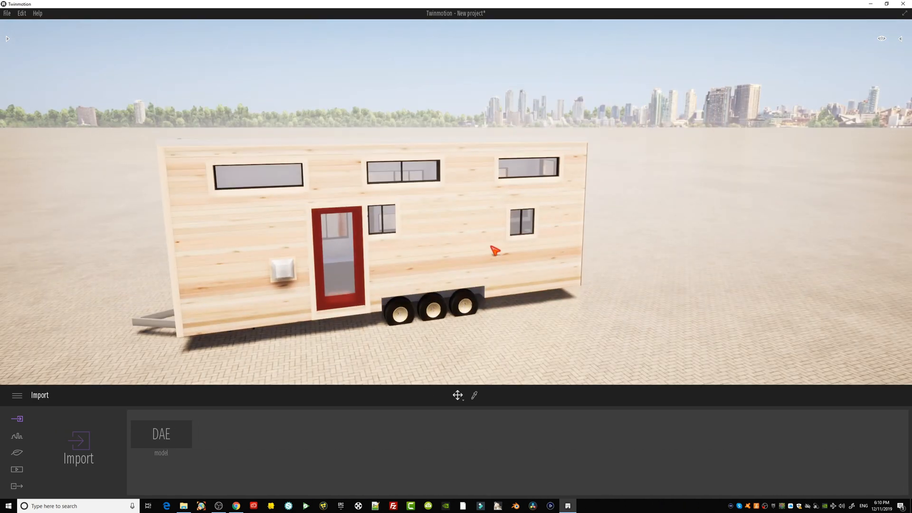
right_drag(494, 251, 523, 240)
mouse_move(523, 241)
middle_down()
mouse_move(529, 271)
mouse_move(524, 242)
middle_up()
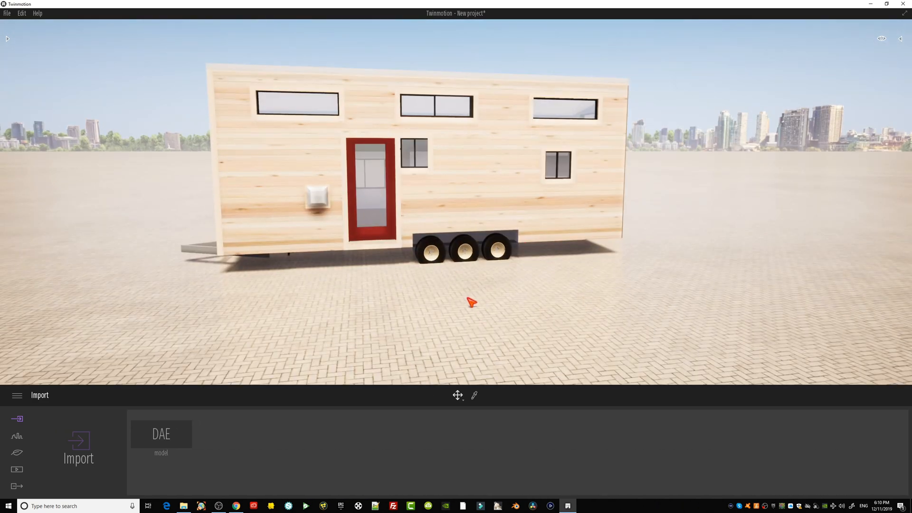
right_drag(468, 299, 464, 291)
mouse_move(463, 290)
middle_down()
mouse_move(460, 321)
mouse_move(458, 282)
middle_up()
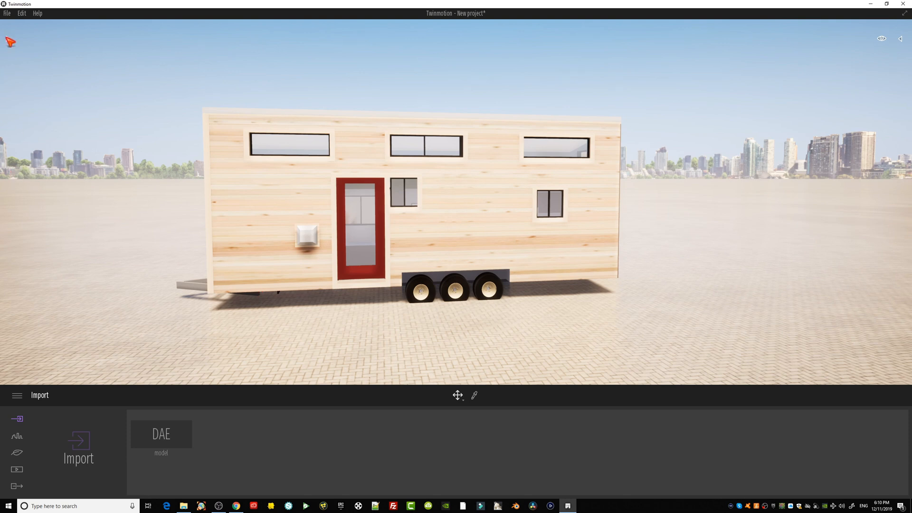
Show the library and go to its Glass materials, keeping the tiny home framed closely in the view.
click(9, 41)
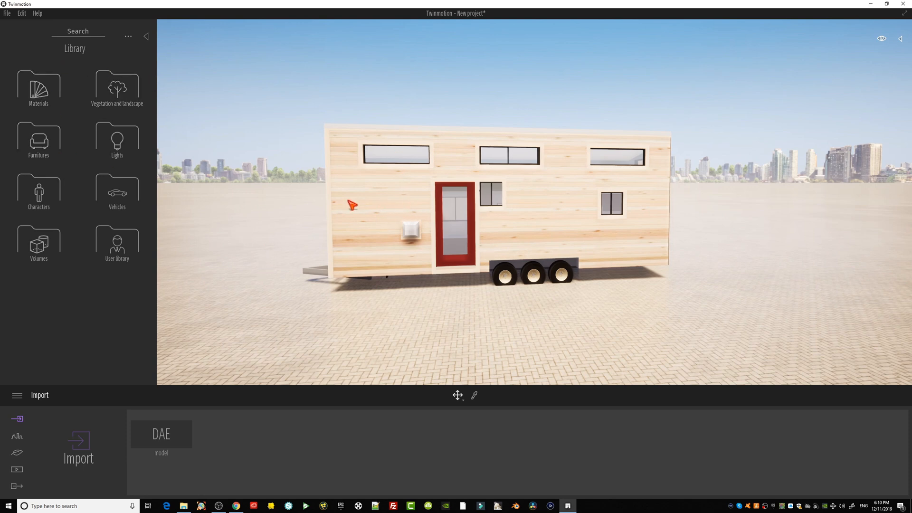
mouse_move(351, 205)
middle_down()
mouse_move(378, 323)
mouse_move(358, 204)
middle_up()
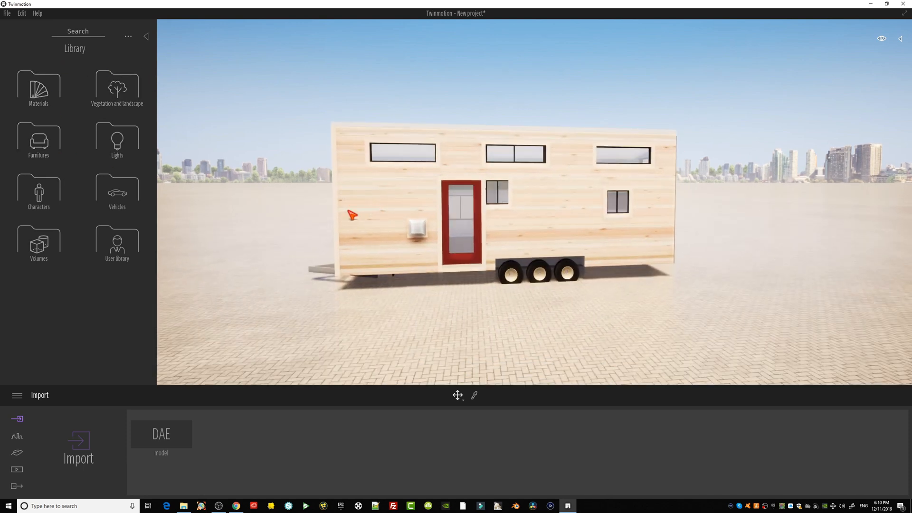
middle_drag(487, 250, 469, 230)
scroll(393, 227, up, 2)
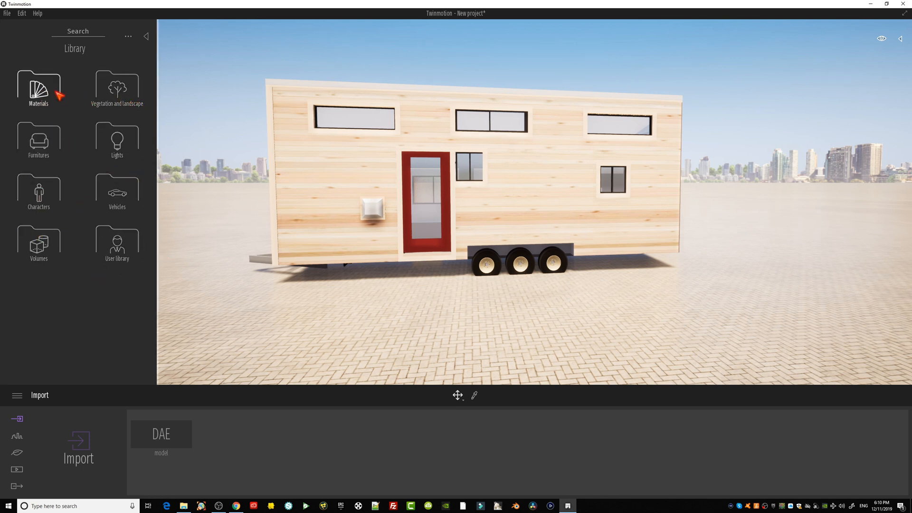
click(58, 91)
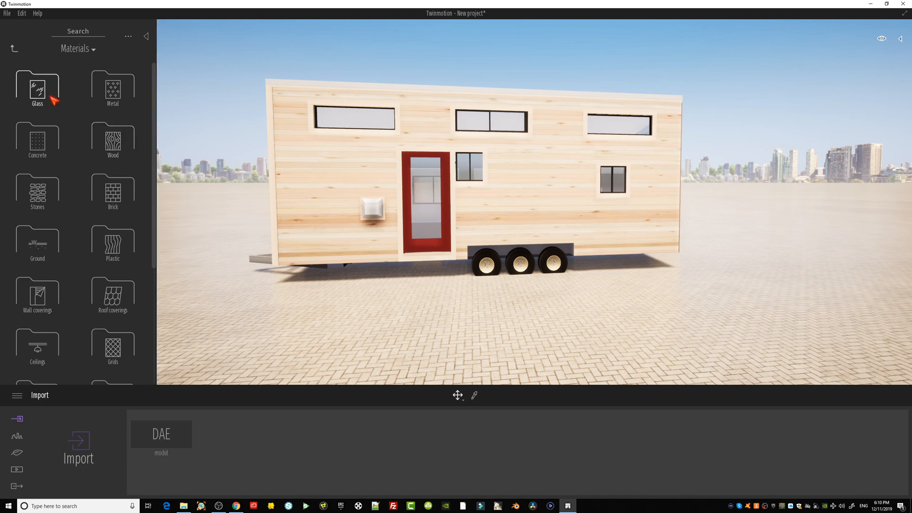
click(50, 94)
Apply the Clear glass material to the tiny home's windows and return to the Glass materials.
drag(51, 96, 347, 121)
middle_drag(346, 121, 362, 151)
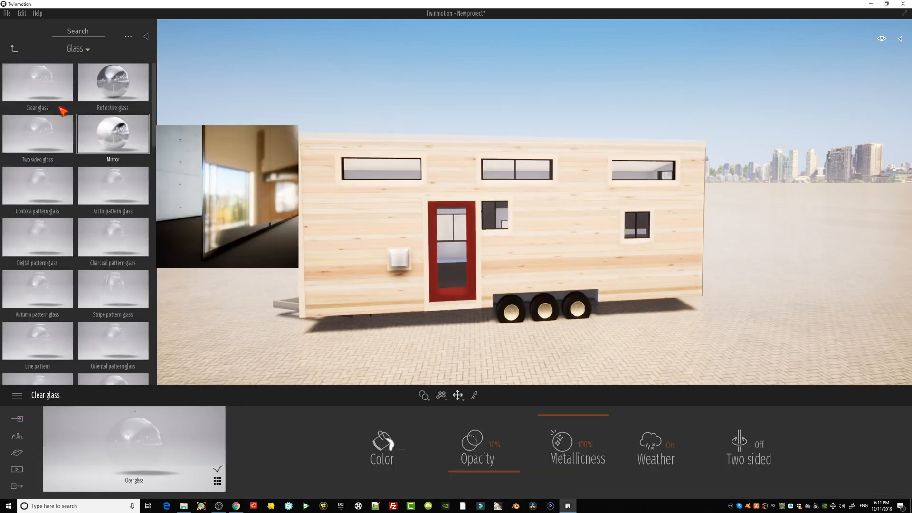
click(14, 48)
click(41, 87)
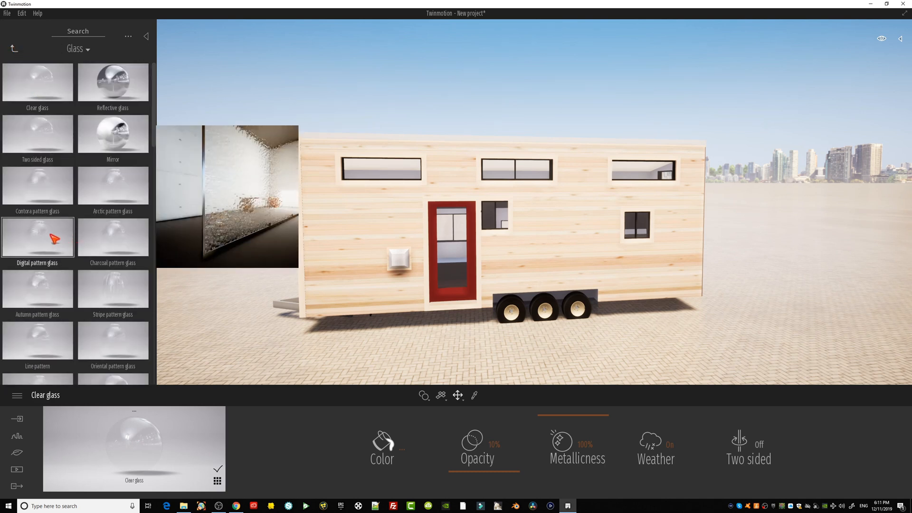
Apply the Digital pattern glass material to the tiny home's windows and inspect it up close on the door.
drag(33, 236, 379, 176)
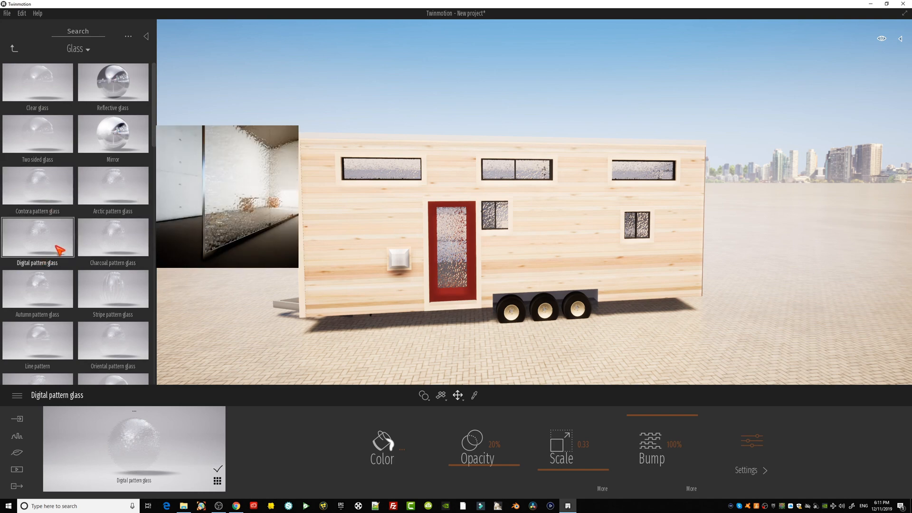
scroll(508, 228, up, 5)
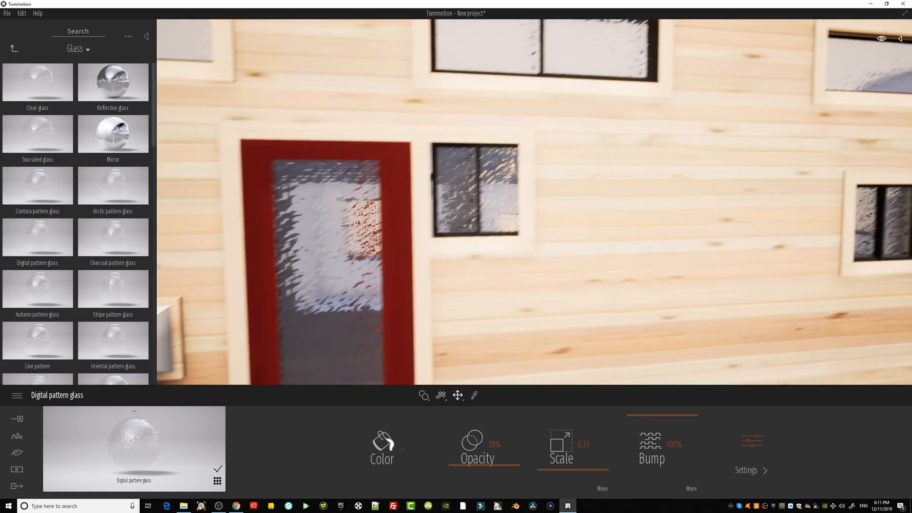
middle_drag(333, 275, 427, 212)
scroll(327, 195, down, 5)
middle_drag(608, 286, 532, 223)
Try the Office sticker glass material on the tiny home's windows and inspect it on the door side.
mouse_move(89, 179)
scroll(92, 218, down, 10)
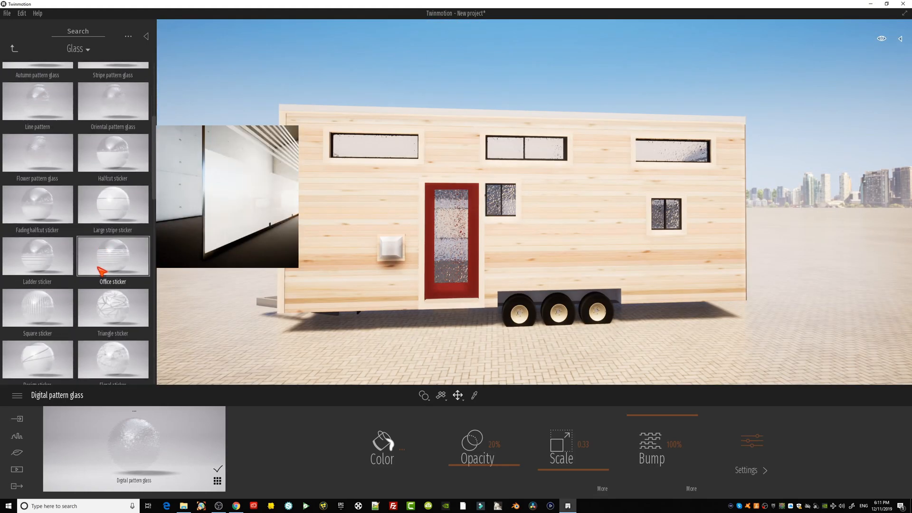
scroll(100, 270, up, 3)
drag(123, 203, 376, 149)
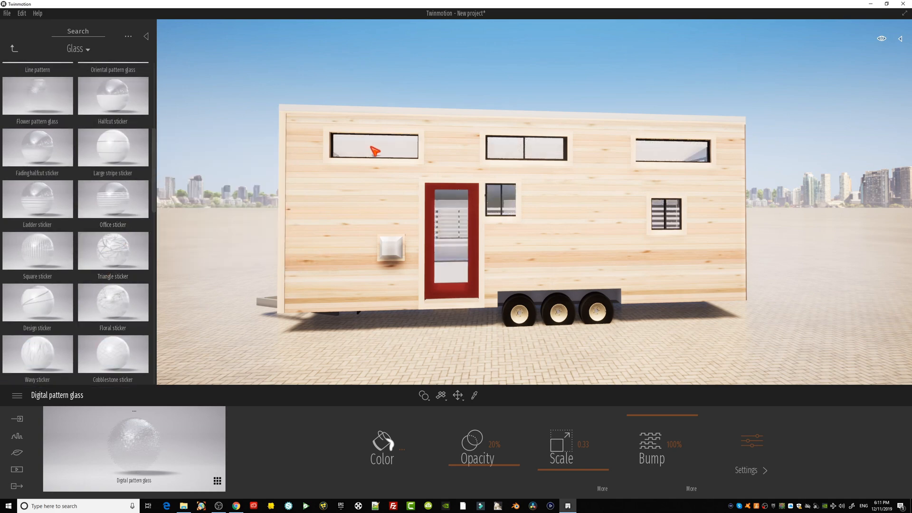
right_drag(377, 148, 342, 57)
middle_drag(342, 57, 352, 134)
scroll(352, 134, up, 5)
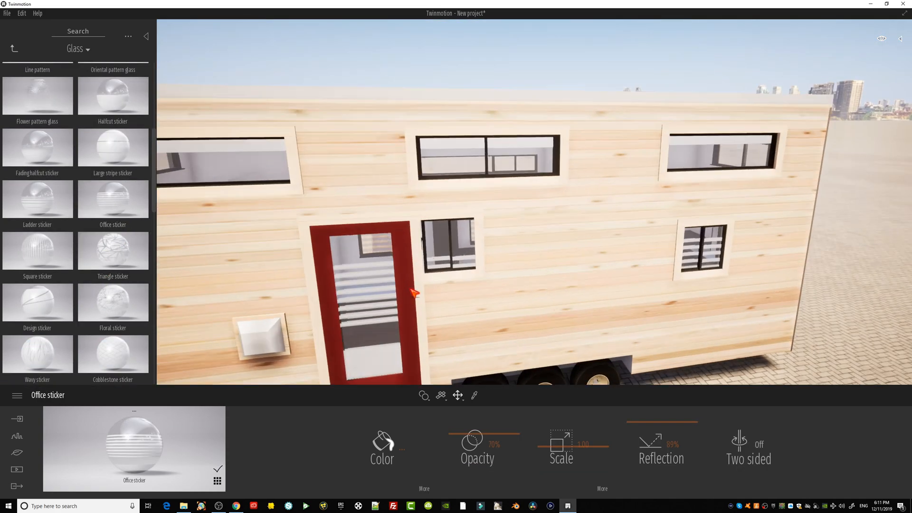
Try the Triangle, Square and Floral sticker glass materials in turn on the tiny home's windows.
mouse_move(43, 211)
drag(139, 247, 351, 265)
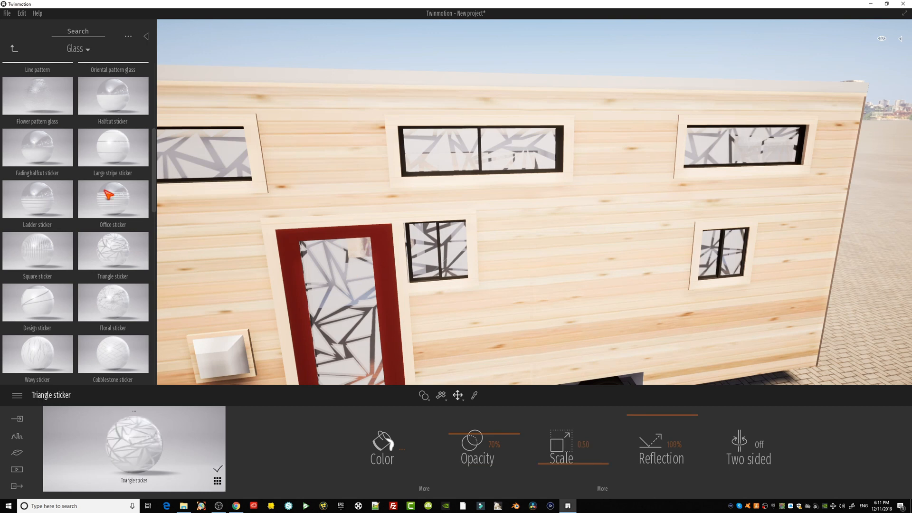
mouse_move(48, 247)
drag(48, 247, 357, 297)
right_drag(358, 300, 352, 285)
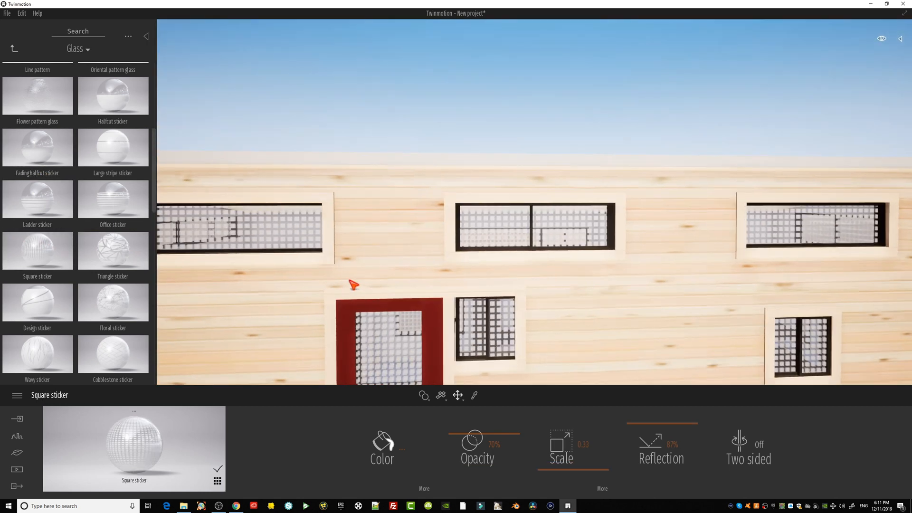
middle_drag(352, 285, 384, 205)
scroll(344, 285, down, 5)
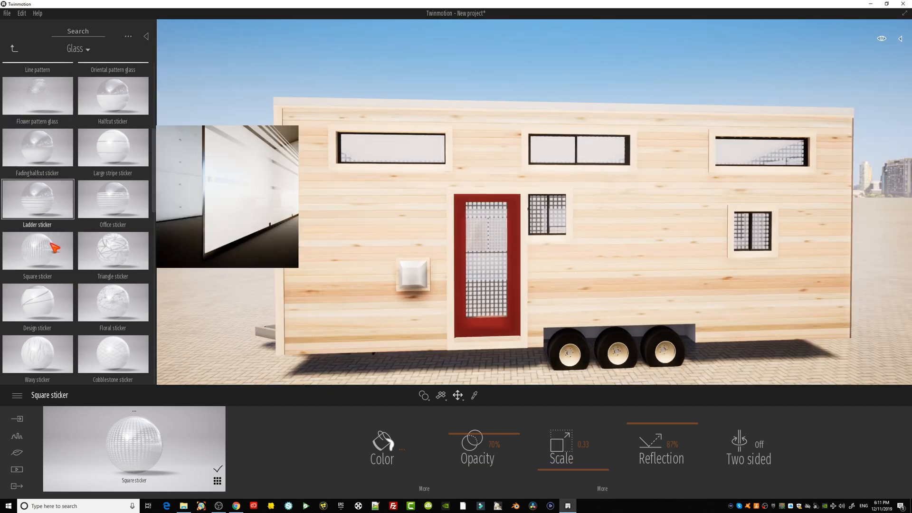
drag(113, 307, 477, 250)
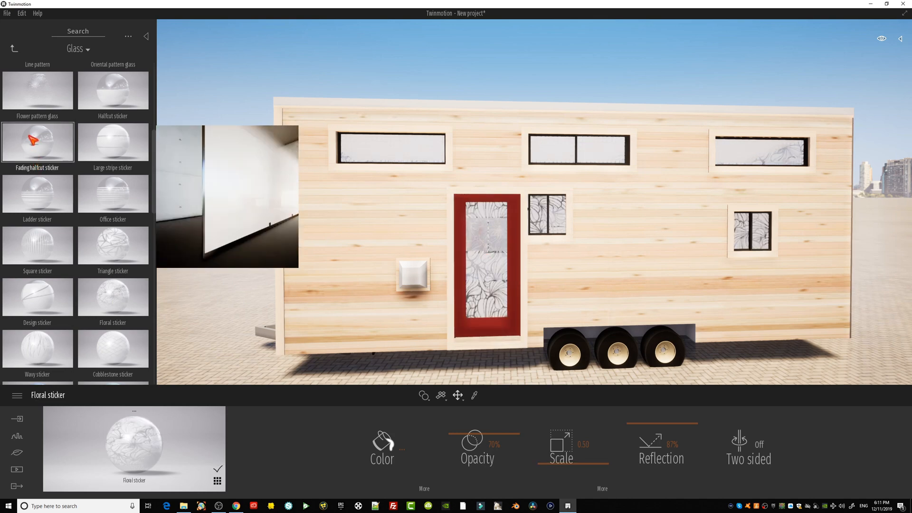
Apply the Flower pattern glass material to the tiny home's windows and inspect it across the door side.
scroll(40, 153, up, 2)
drag(41, 152, 422, 156)
right_drag(422, 156, 551, 219)
scroll(390, 208, down, 4)
right_drag(456, 209, 361, 210)
middle_drag(206, 134, 305, 181)
middle_drag(381, 192, 343, 149)
right_drag(478, 213, 443, 213)
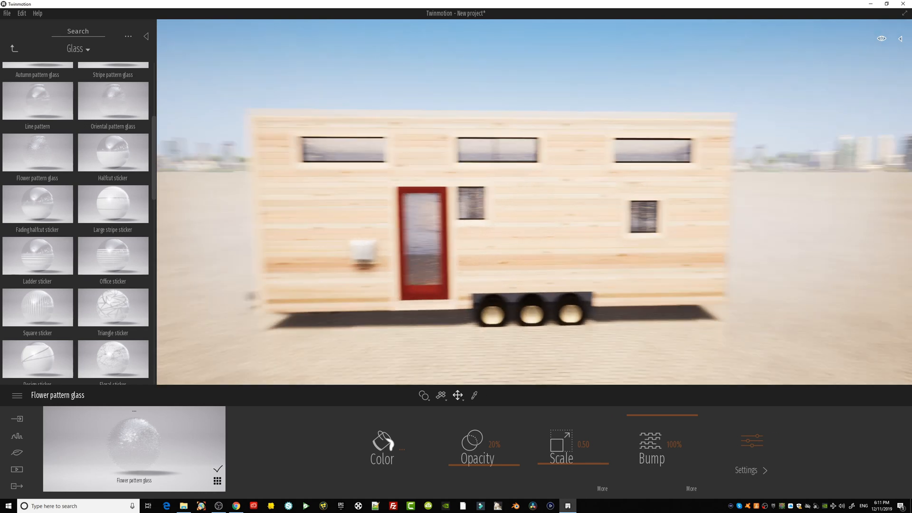
Leave the Glass materials and go to the library's Wood materials, with the whole door side in view.
click(14, 48)
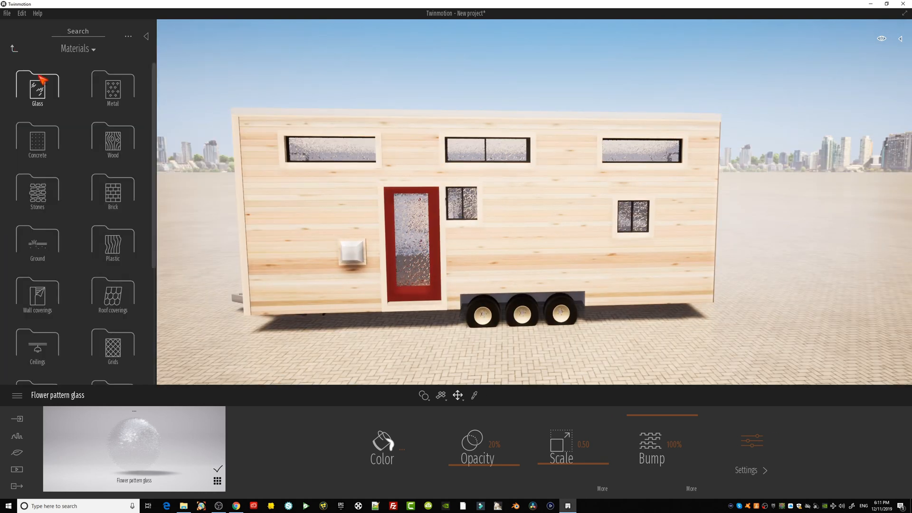
mouse_move(419, 233)
middle_down()
mouse_move(416, 208)
mouse_move(417, 231)
middle_up()
right_drag(413, 246, 411, 285)
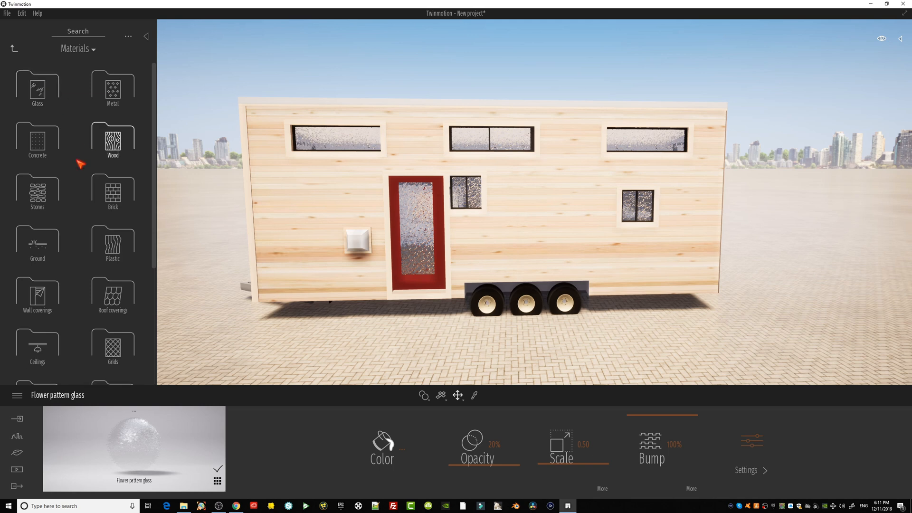
click(116, 149)
Try the Ipe A, Ash 01 B, Redcedar 03 B and Ipe 02 C wood materials in turn on the exterior siding.
drag(117, 88, 340, 203)
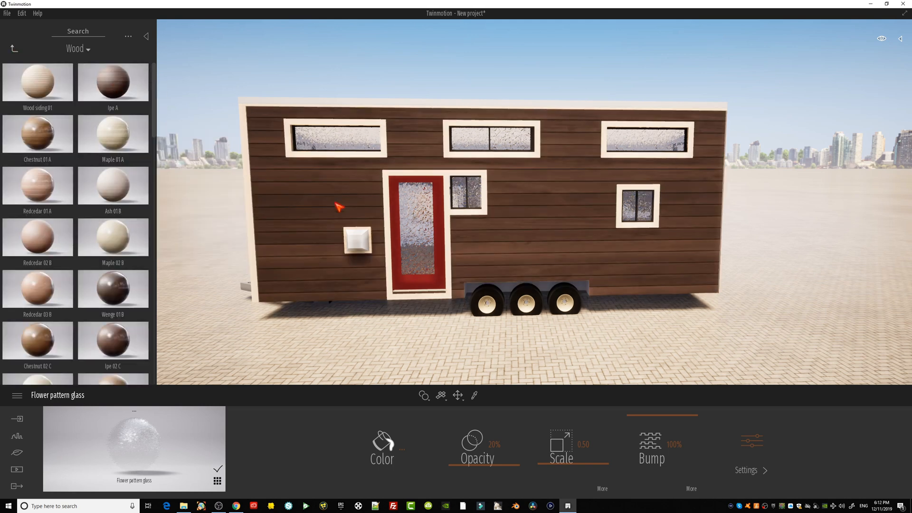
drag(37, 135, 273, 219)
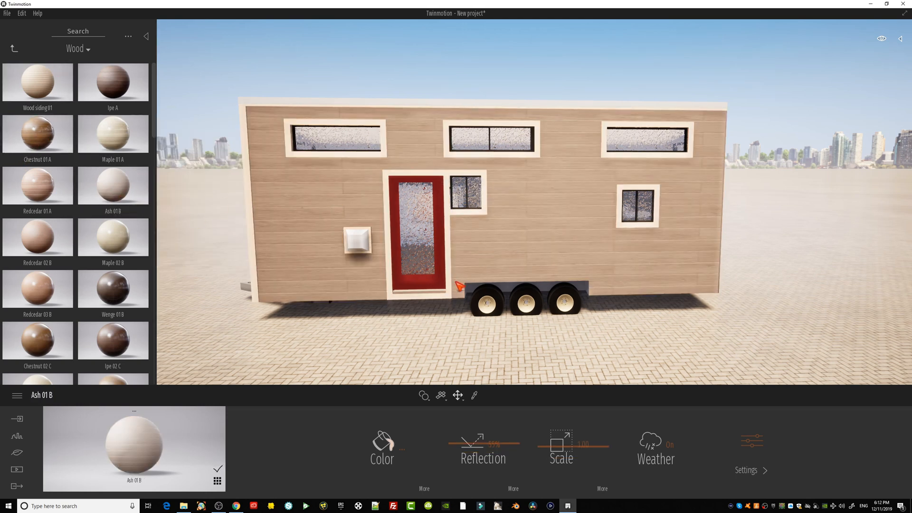
drag(38, 291, 310, 222)
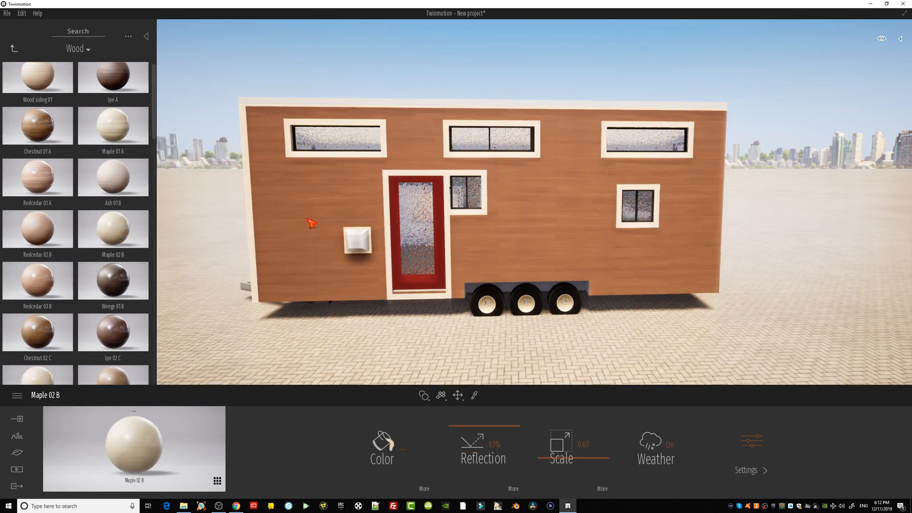
drag(113, 333, 339, 216)
Try the Ash 03 D and Mult 04 D wood materials in turn on the tiny home's siding.
scroll(113, 214, down, 5)
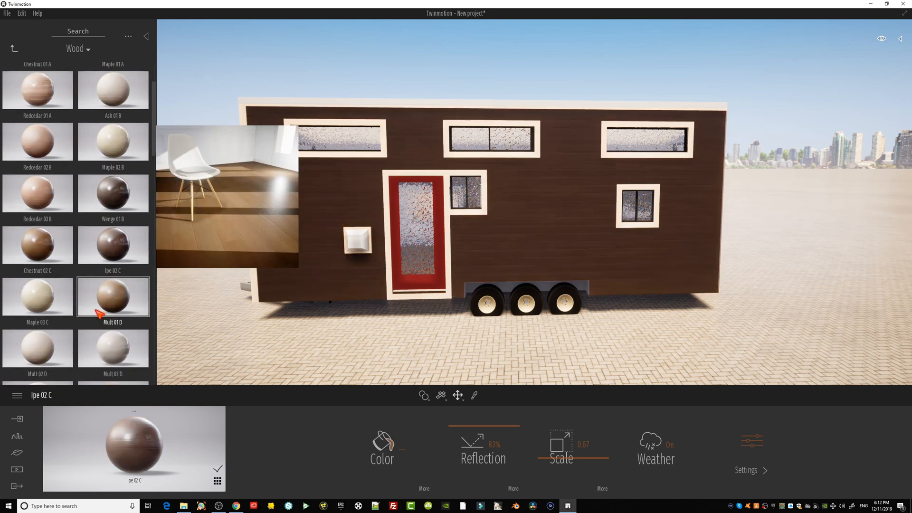
drag(284, 190, 320, 204)
drag(113, 304, 340, 197)
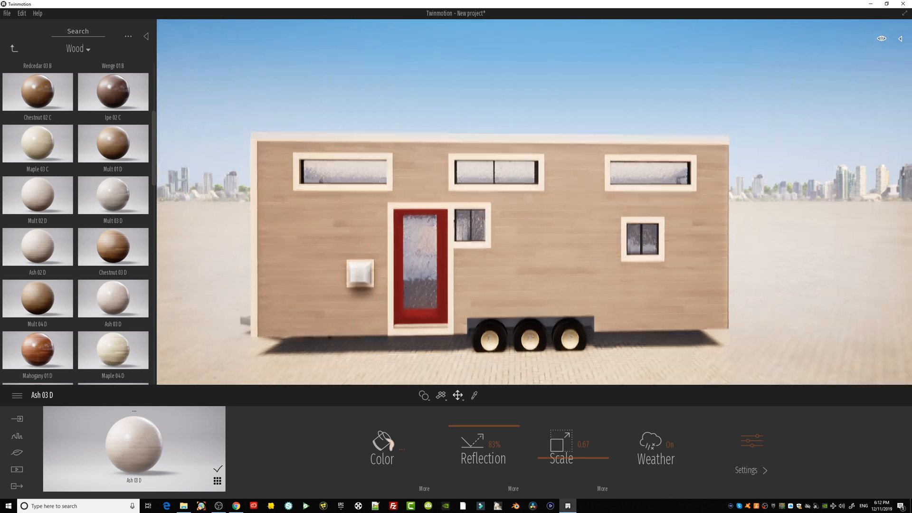
drag(37, 295, 301, 237)
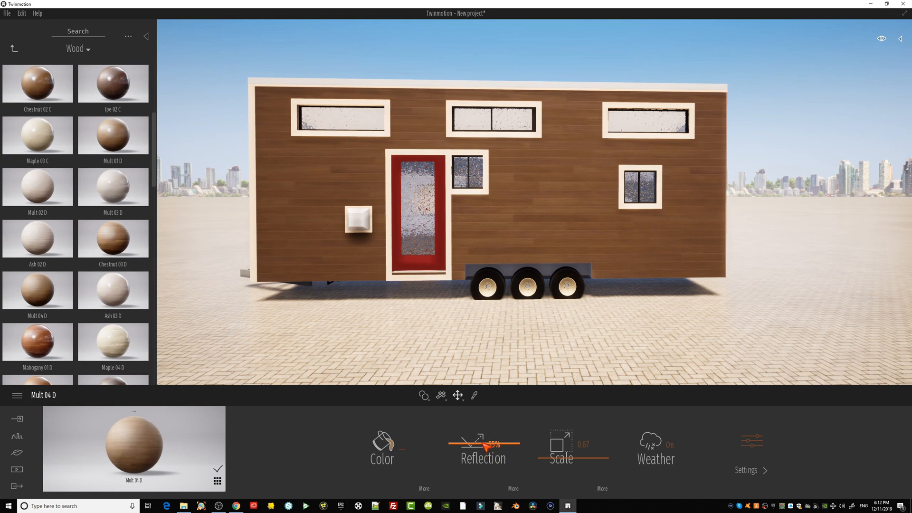
Raise the reflection of the Mult 04 D siding up to 100% and try different scales for its planks.
drag(486, 446, 507, 444)
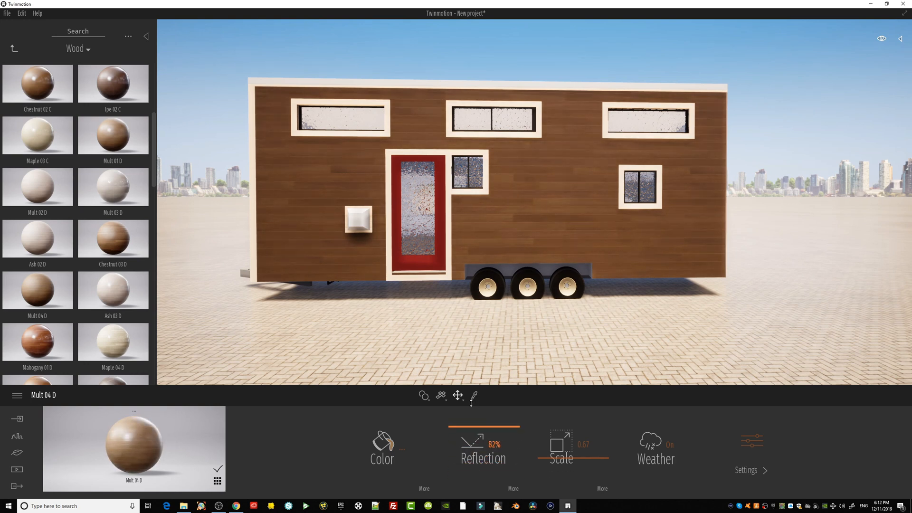
mouse_move(471, 403)
mouse_down()
mouse_move(468, 437)
mouse_move(463, 392)
mouse_up()
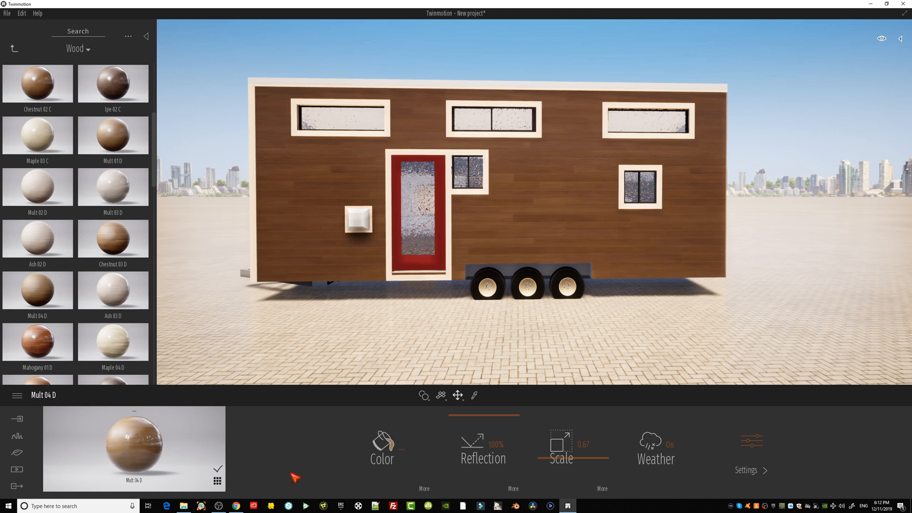
drag(482, 421, 482, 425)
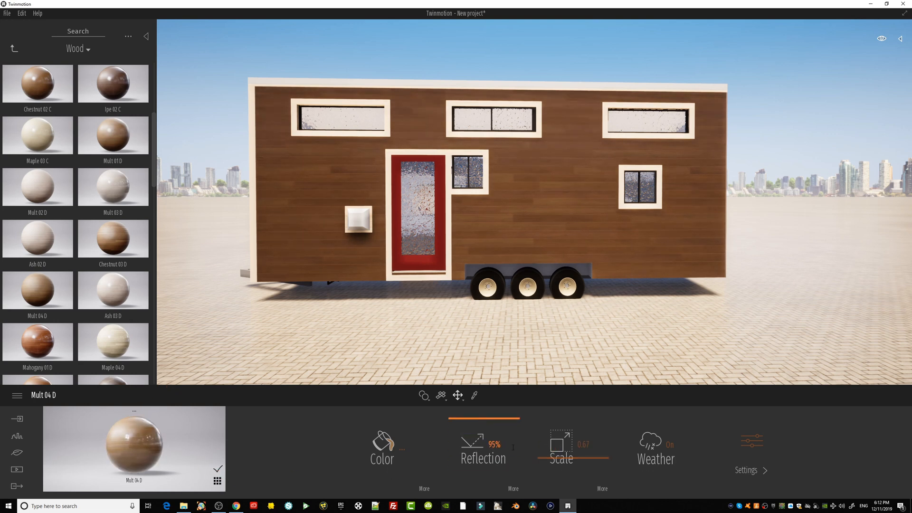
drag(578, 462, 571, 440)
drag(568, 421, 567, 460)
Try the Maple 04 D wood material on the siding with 90% reflection and a scale of 0.39.
drag(113, 187, 320, 203)
drag(112, 361, 368, 190)
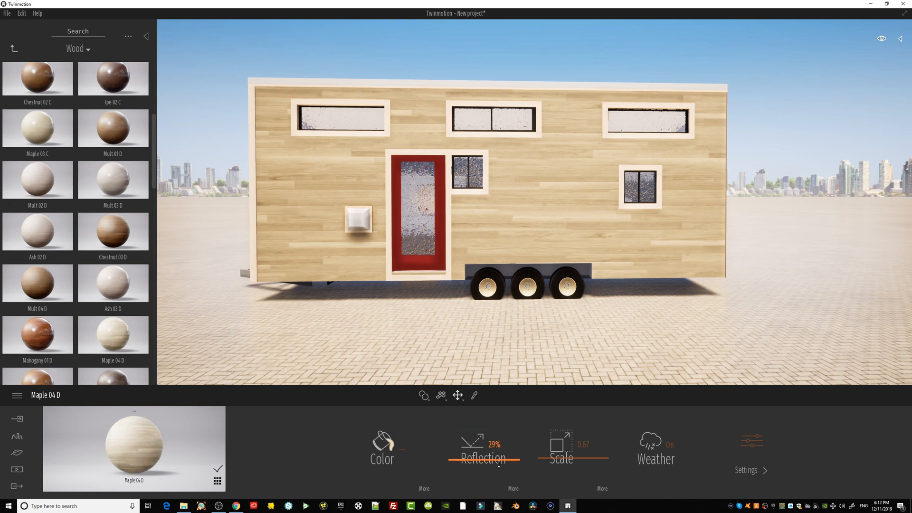
drag(557, 442, 560, 471)
Try the Ipe A and Wood siding 01 materials in turn on the tiny home's siding.
scroll(113, 98, up, 4)
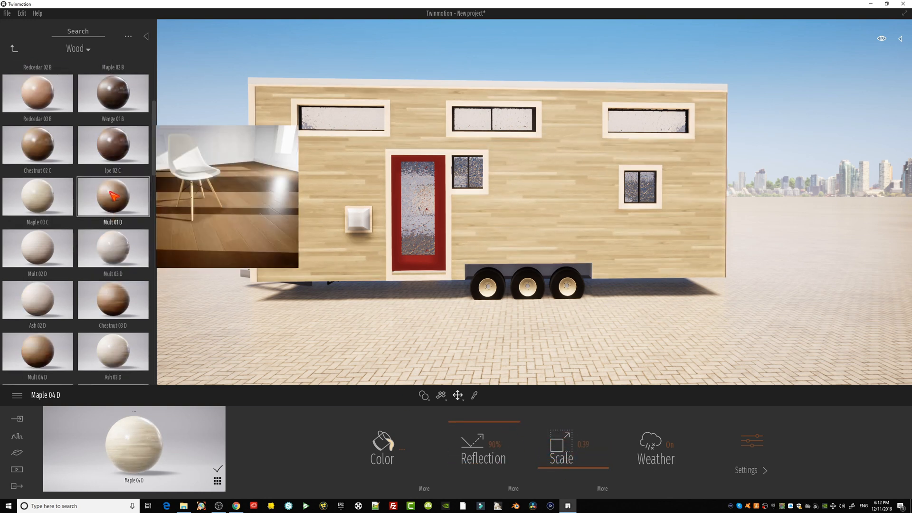
scroll(113, 99, up, 2)
double_click(113, 82)
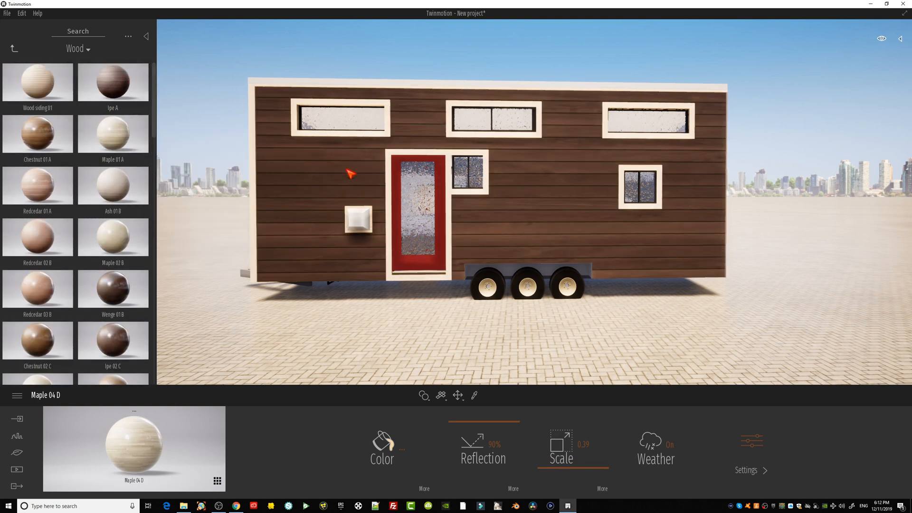
drag(44, 89, 309, 193)
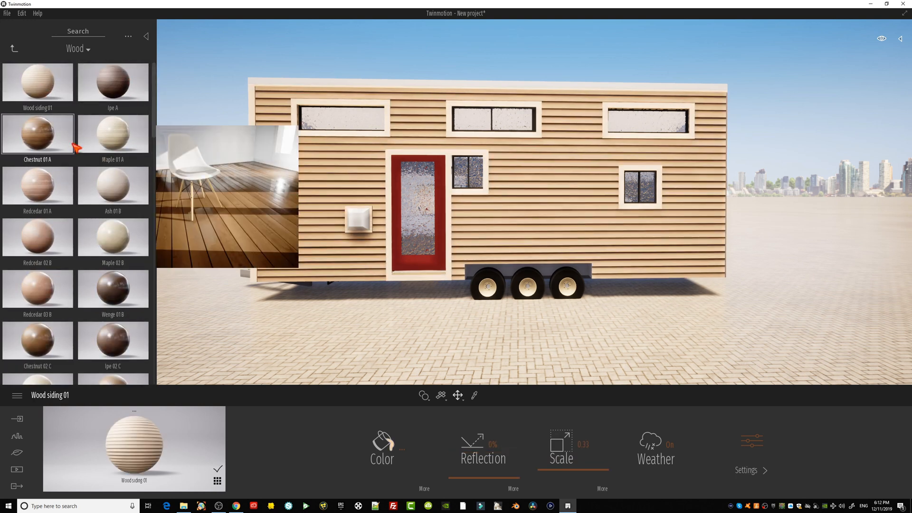
Apply the Maple 01 A wood material to the siding, with 85% reflection and a scale of 0.75.
drag(135, 153, 326, 190)
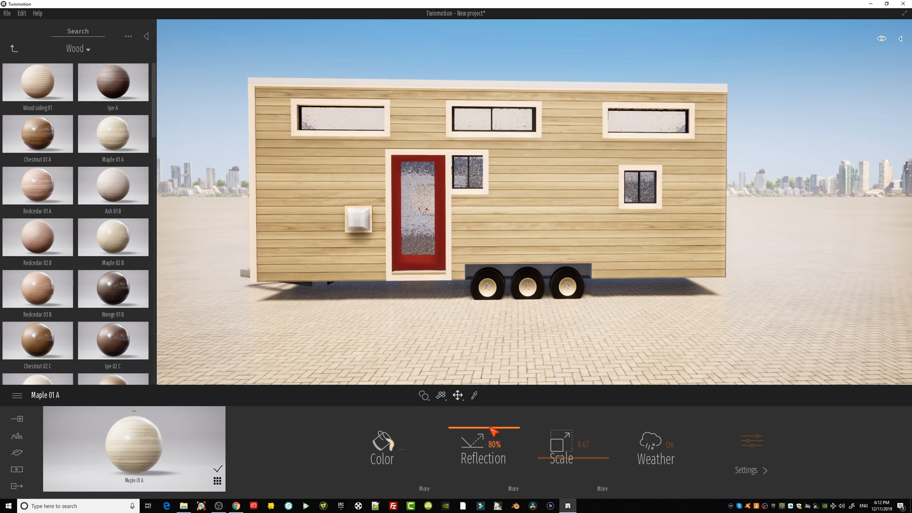
drag(550, 460, 550, 455)
middle_drag(349, 160, 381, 168)
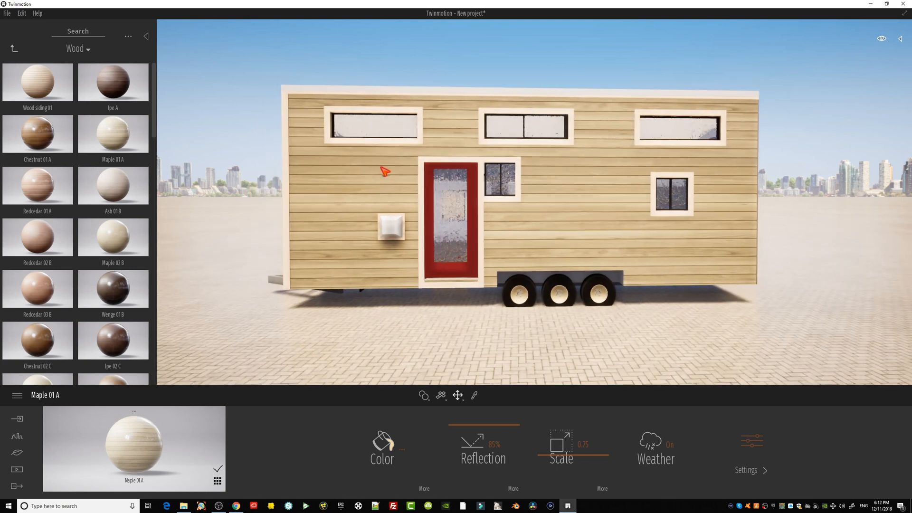
Return to the material categories and open the Metal materials, with the window trim in close, angled view.
click(14, 46)
right_drag(266, 156, 304, 183)
middle_drag(304, 183, 352, 215)
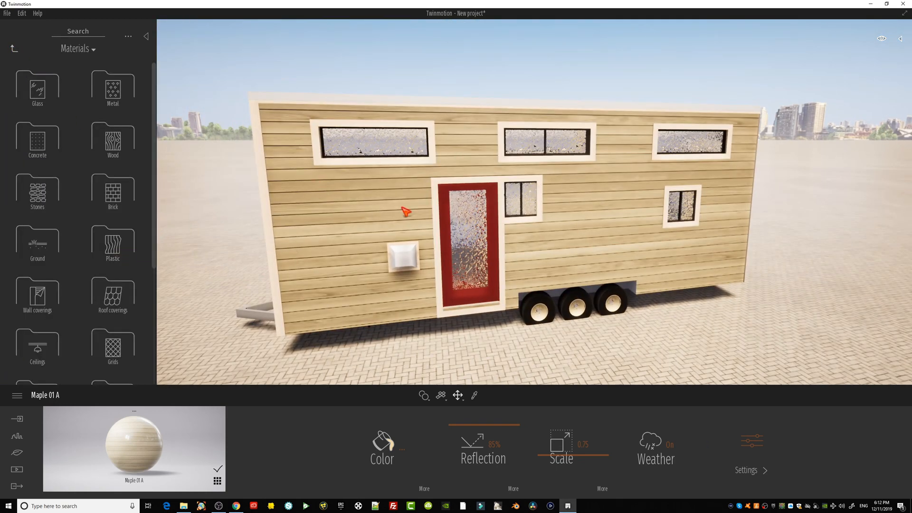
middle_drag(408, 239, 484, 306)
right_drag(343, 225, 380, 225)
middle_drag(380, 225, 385, 221)
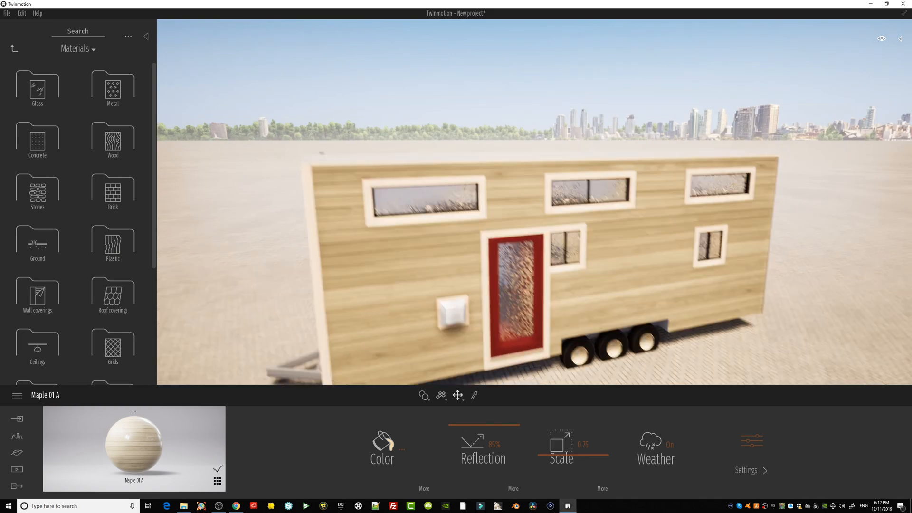
scroll(353, 220, up, 3)
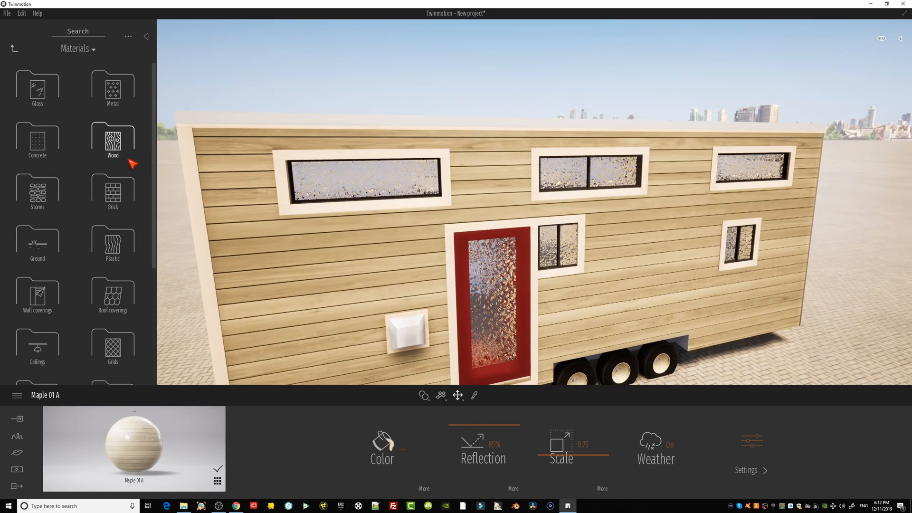
click(112, 90)
Try metal materials such as Chrome and Bronze on the vertical and horizontal window trim.
drag(112, 134, 288, 181)
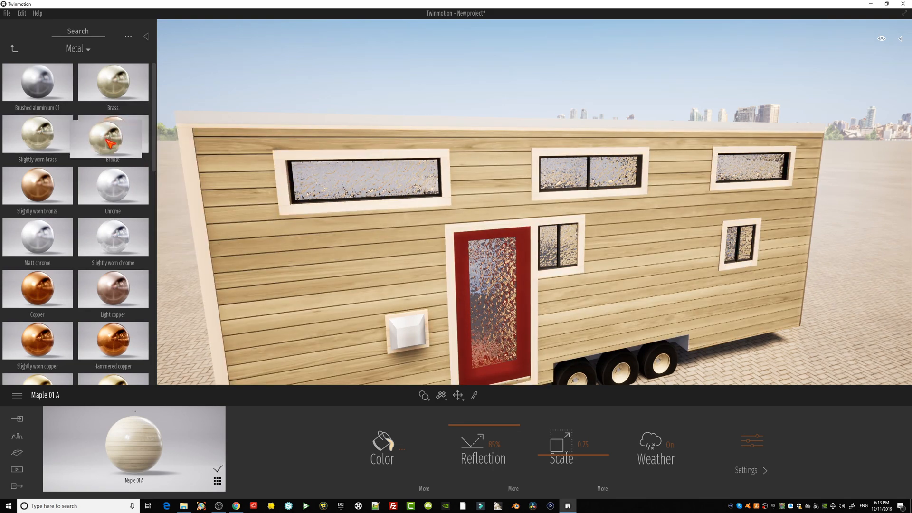
drag(113, 186, 285, 186)
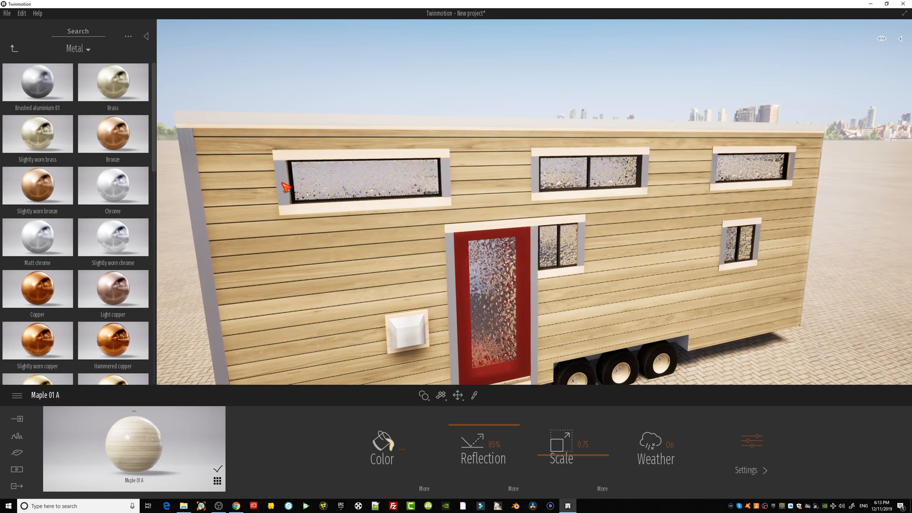
drag(114, 131, 313, 155)
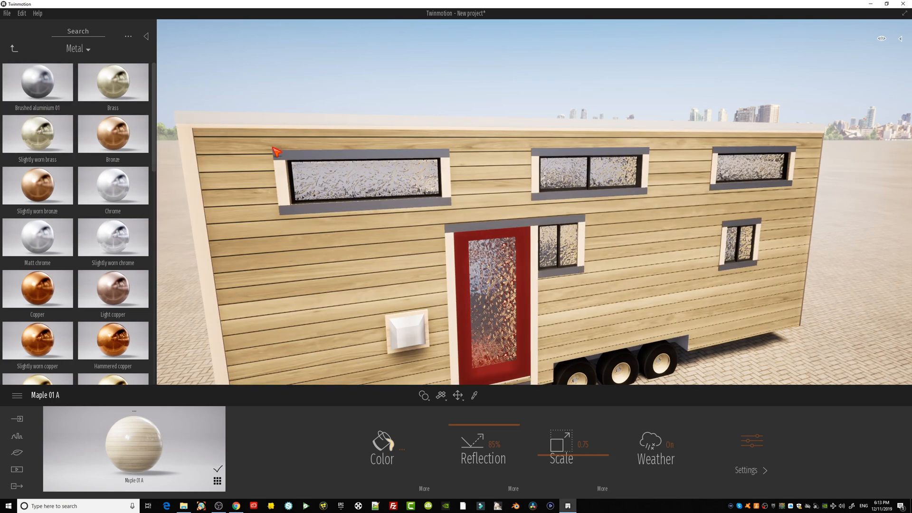
Apply the red Alucobond panels 150x30 metal material to the horizontal trim of the windows and door.
scroll(67, 266, down, 3)
drag(67, 278, 116, 181)
scroll(106, 276, down, 3)
drag(116, 311, 284, 209)
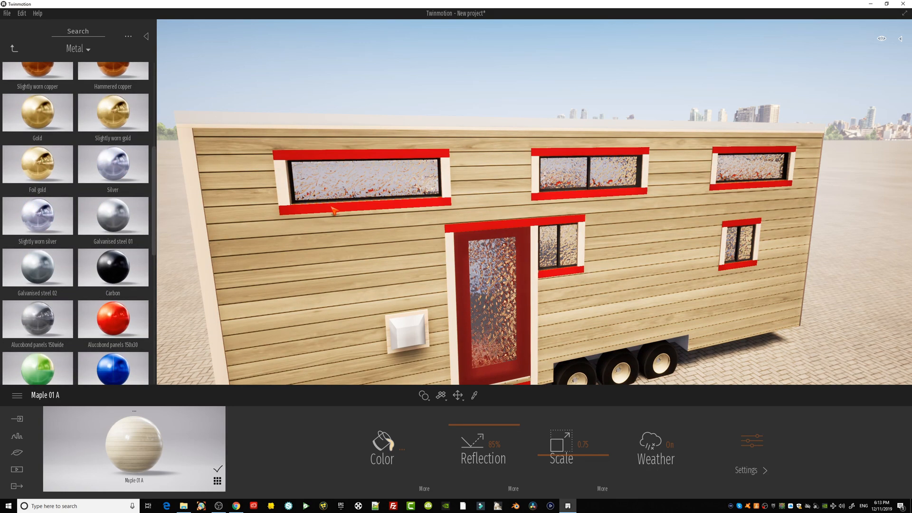
scroll(121, 342, down, 3)
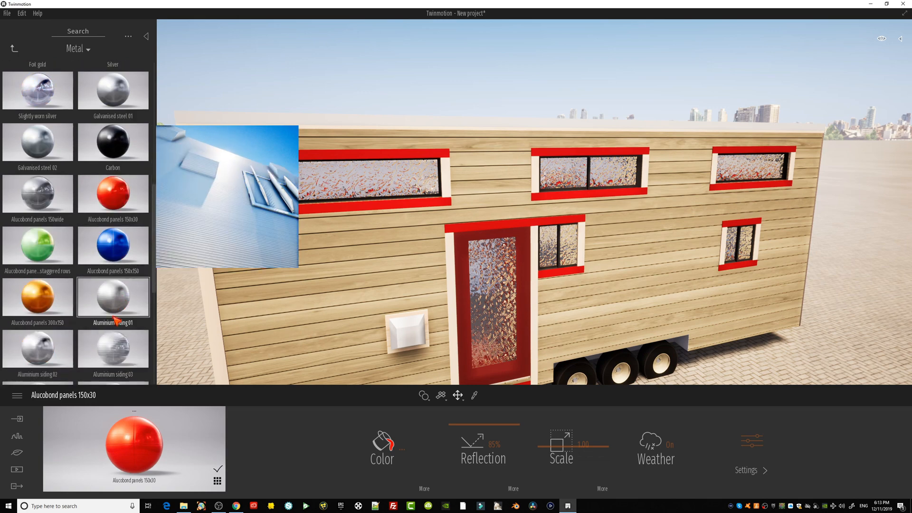
Apply Alucobond panels 150x30 to the vertical trim and the door as well, and view the whole home.
drag(114, 194, 196, 205)
right_drag(332, 244, 323, 200)
middle_drag(346, 241, 295, 228)
drag(115, 194, 404, 218)
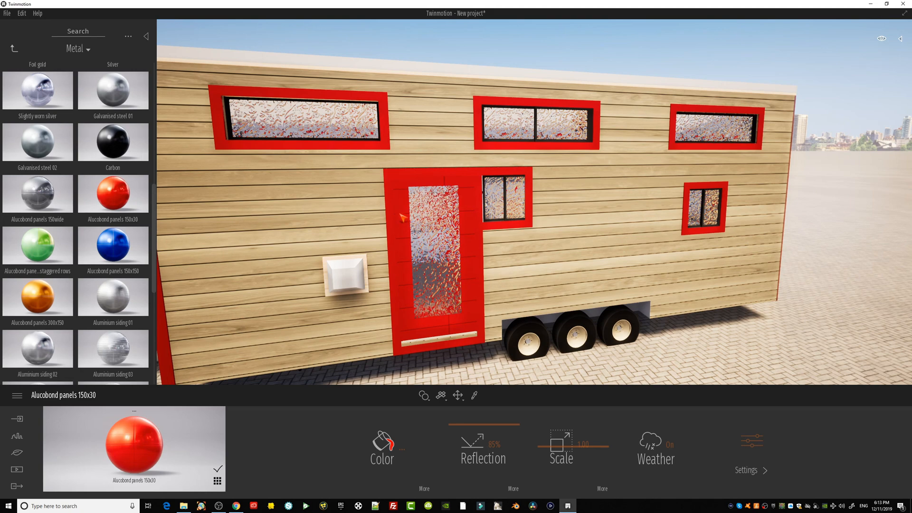
scroll(443, 287, down, 5)
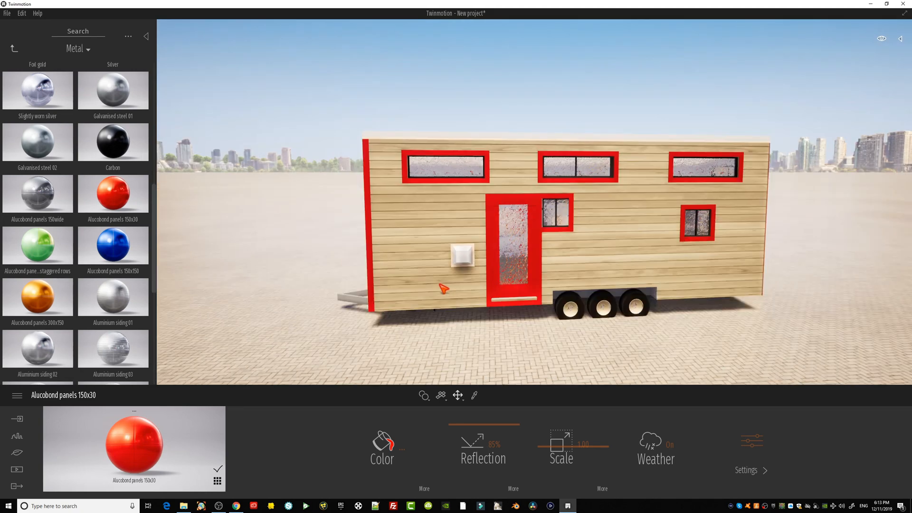
Inspect the red trim from all sides of the home, going around to the shaded back wall with its windows.
right_drag(443, 287, 480, 304)
middle_drag(480, 304, 551, 361)
right_drag(551, 333, 665, 351)
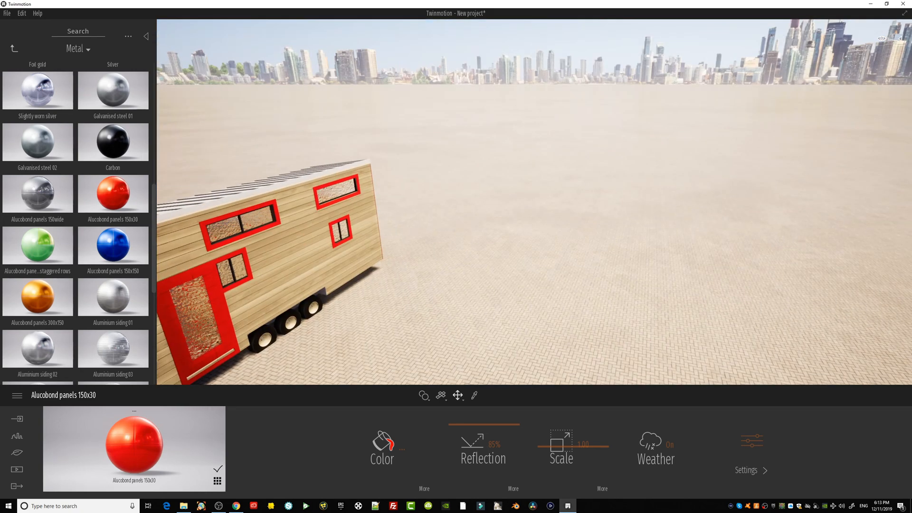
middle_drag(257, 238, 475, 238)
scroll(255, 238, up, 1)
middle_drag(255, 238, 333, 157)
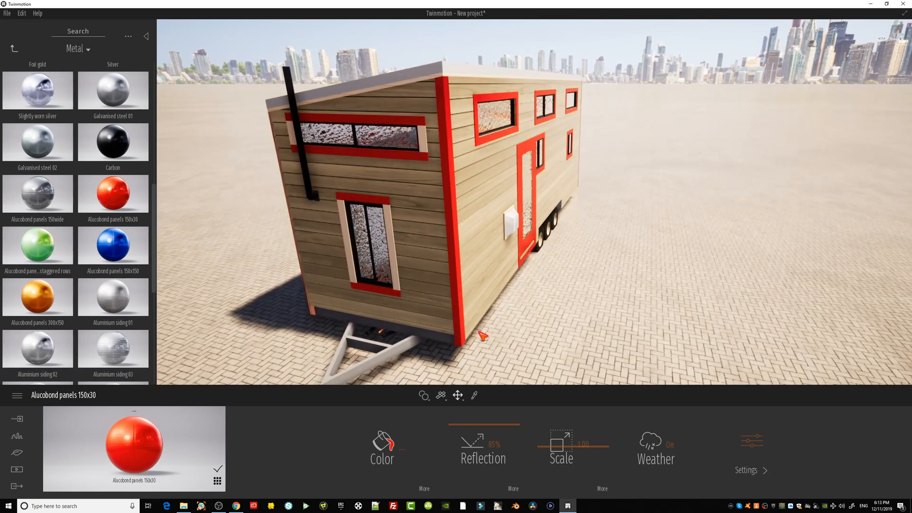
middle_drag(417, 305, 472, 309)
right_drag(418, 305, 537, 294)
shift+middle_drag(342, 266, 504, 266)
shift+middle_drag(412, 299, 589, 299)
middle_drag(527, 300, 412, 299)
scroll(412, 299, up, 2)
key(d)
key(w)
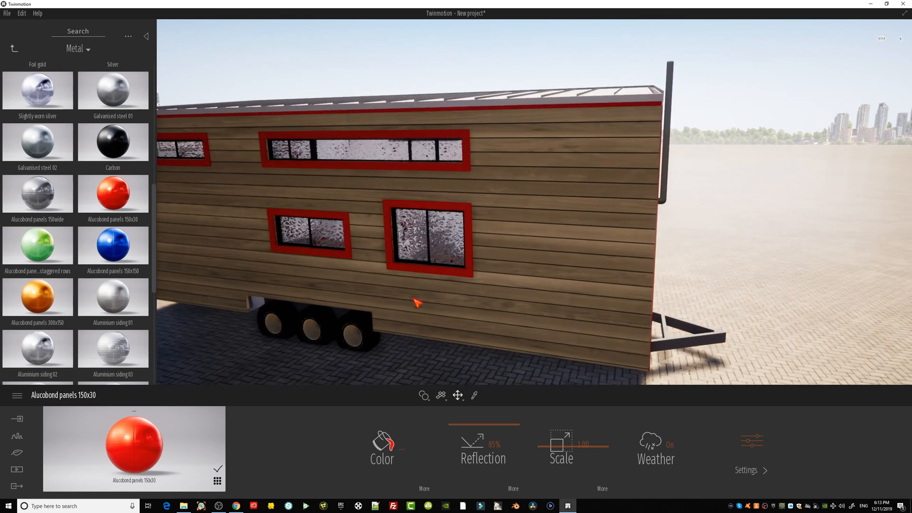
Try Aluminium siding 01 on the window and corner trim, checking it on the door side as well.
drag(113, 297, 470, 243)
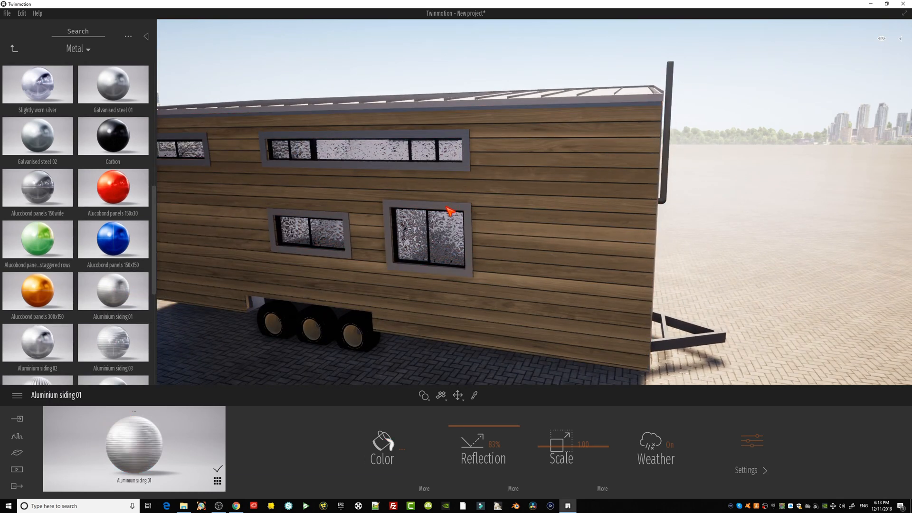
right_drag(545, 299, 531, 301)
right_drag(628, 298, 715, 285)
key(s)
key(w)
scroll(716, 285, down, 2)
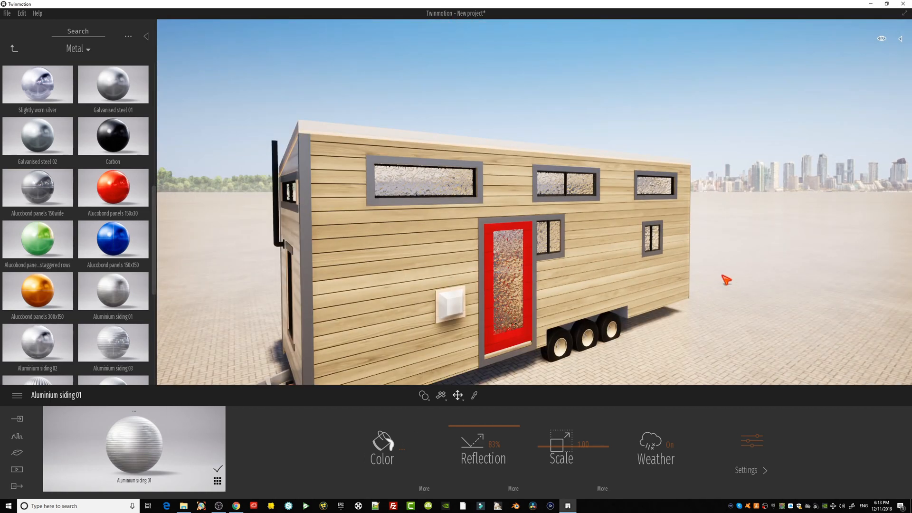
Try Aluminium siding 04 on the home's trim by applying it to the vertical corner trim beside the hitch.
scroll(452, 281, down, 2)
right_drag(361, 267, 362, 272)
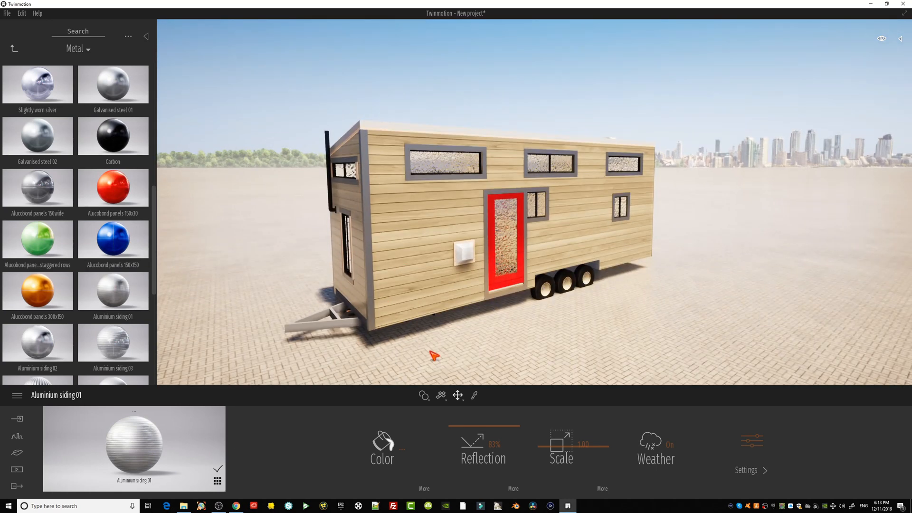
mouse_move(452, 242)
middle_down()
mouse_move(437, 192)
mouse_move(449, 243)
middle_up()
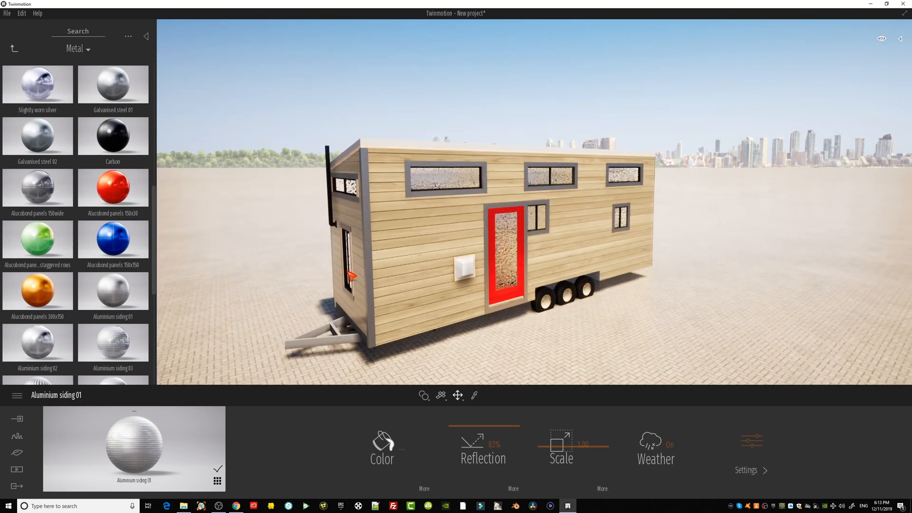
right_drag(410, 259, 425, 272)
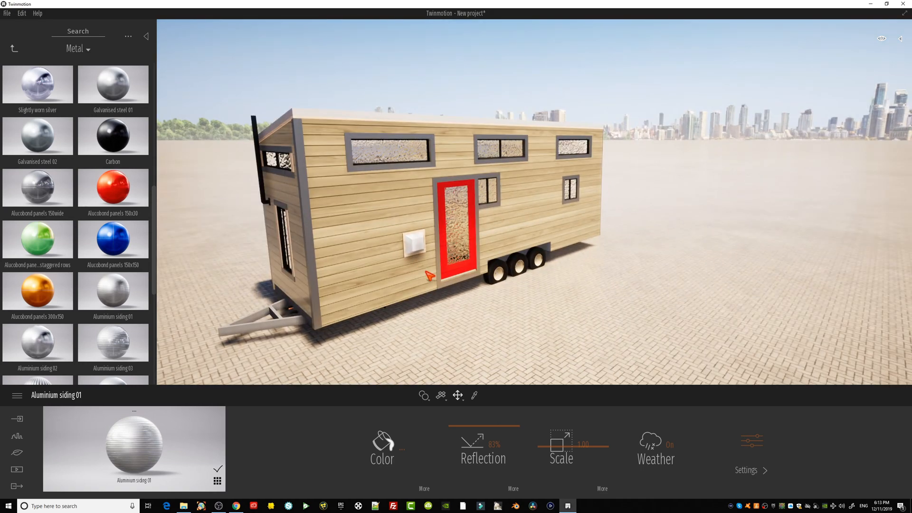
mouse_move(426, 272)
middle_down()
mouse_move(475, 296)
mouse_move(426, 272)
middle_up()
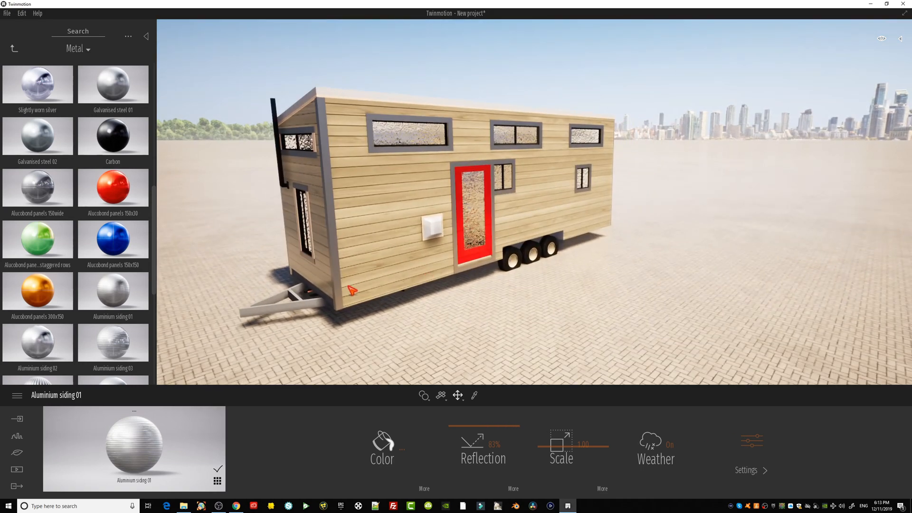
scroll(114, 266, down, 5)
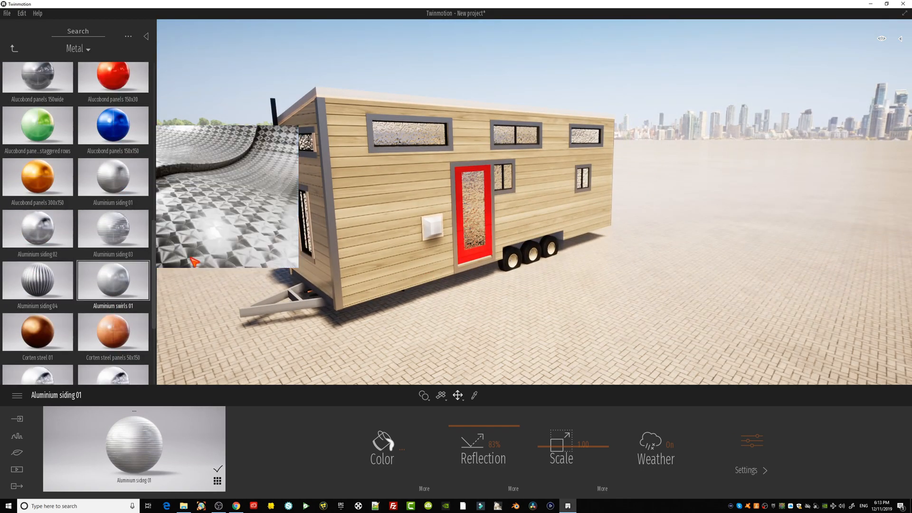
drag(46, 281, 333, 234)
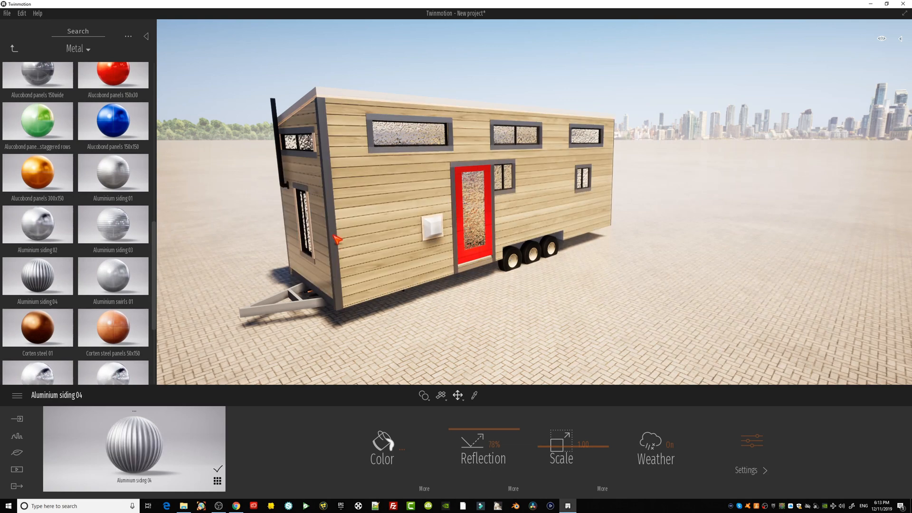
middle_drag(544, 206, 564, 241)
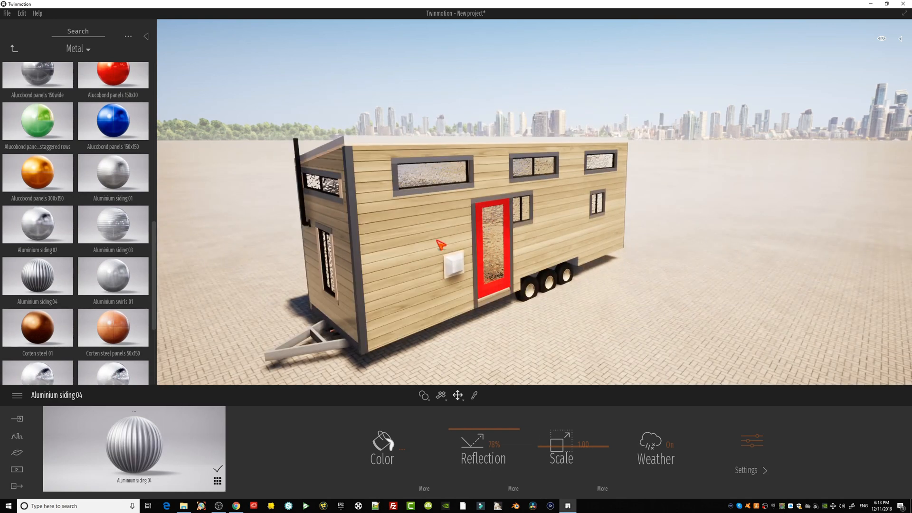
Apply the Titanium scales metal material to the home's trim and view the whole door side.
scroll(112, 324, down, 4)
scroll(114, 325, down, 2)
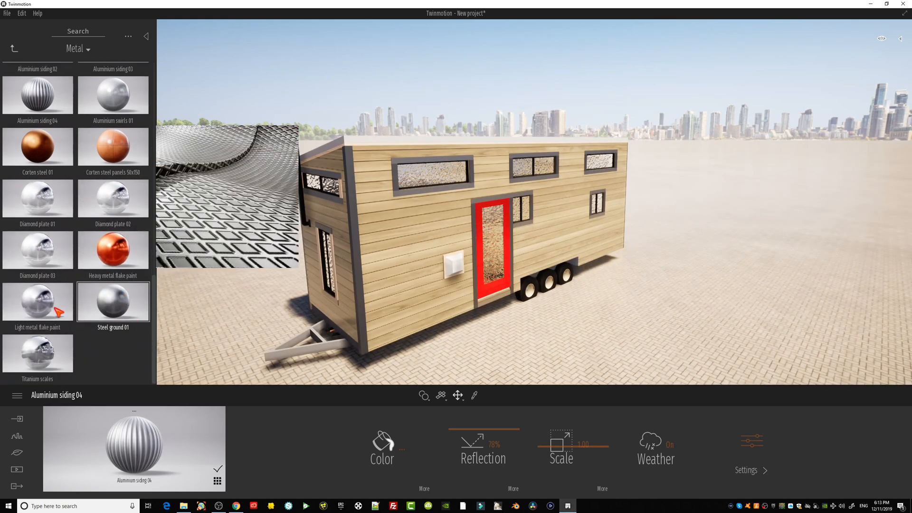
drag(41, 352, 355, 246)
middle_drag(580, 291, 561, 274)
right_drag(580, 291, 518, 285)
middle_drag(580, 291, 388, 314)
right_drag(597, 278, 639, 323)
middle_drag(584, 262, 649, 226)
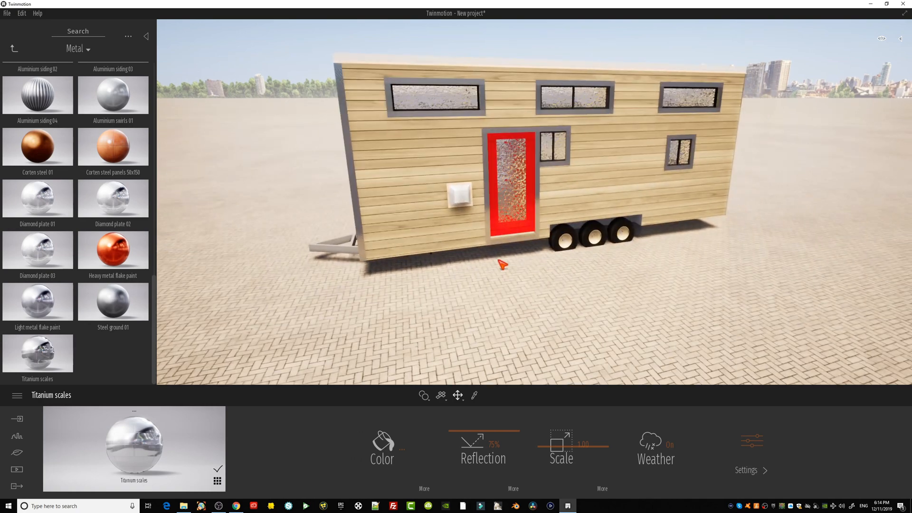
Move through the exterior wall into the home's interior and face the kitchen, with the stairs and door in view.
scroll(496, 265, down, 3)
scroll(444, 246, up, 3)
right_drag(433, 242, 537, 252)
middle_drag(434, 243, 803, 123)
middle_drag(474, 184, 388, 284)
scroll(513, 242, up, 6)
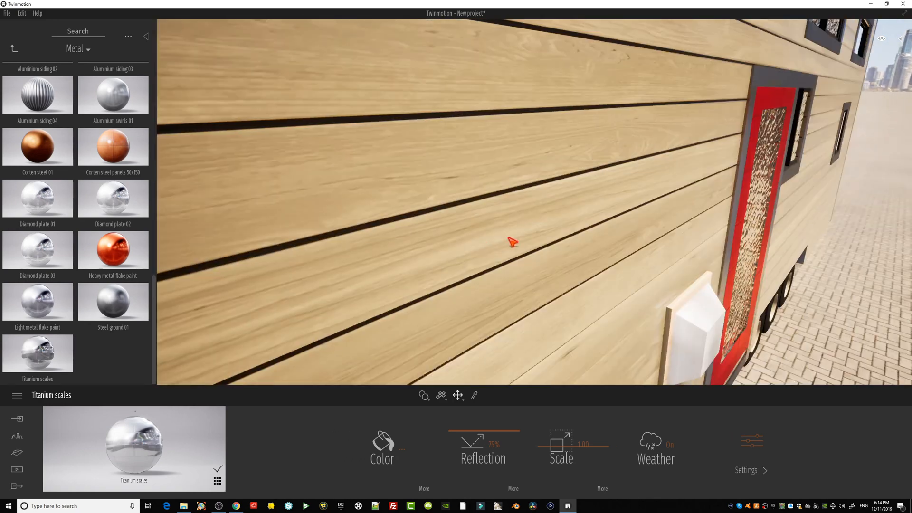
right_drag(480, 246, 632, 221)
middle_drag(481, 246, 513, 342)
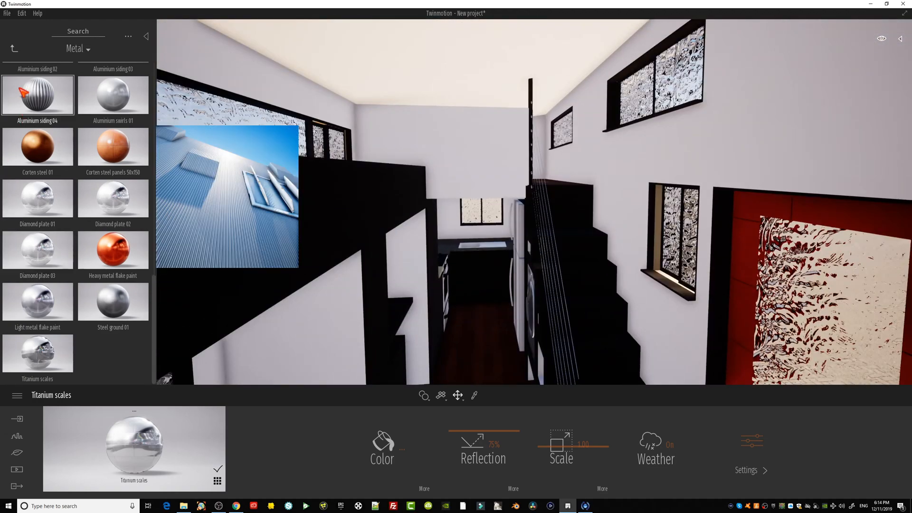
Return to the material categories and open the Fabric materials.
click(14, 49)
drag(154, 248, 145, 391)
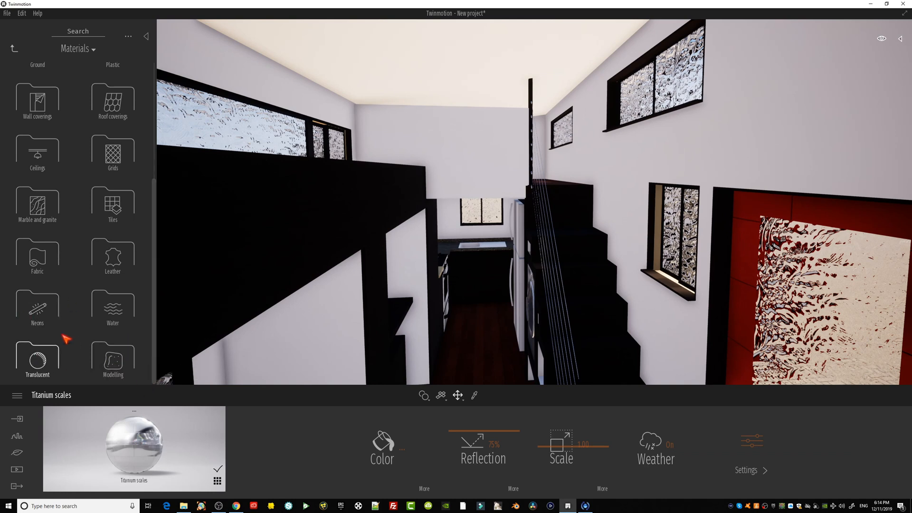
click(14, 49)
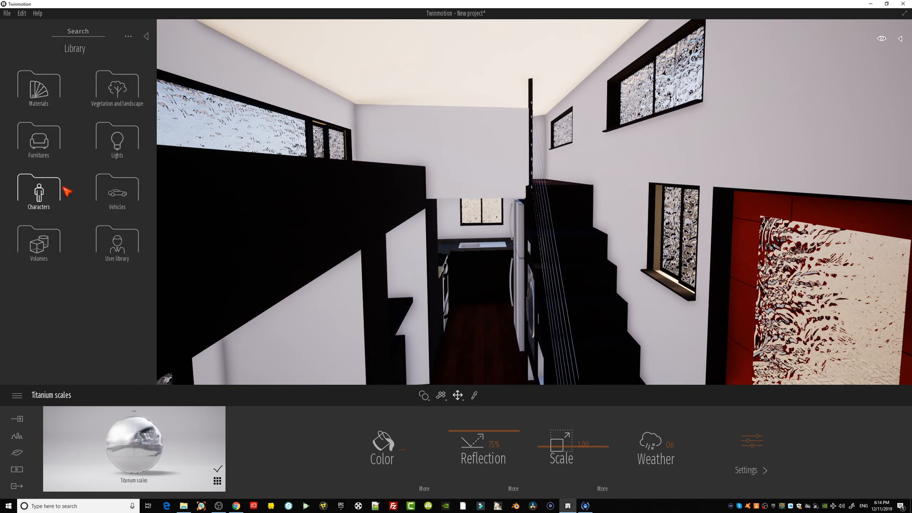
click(52, 95)
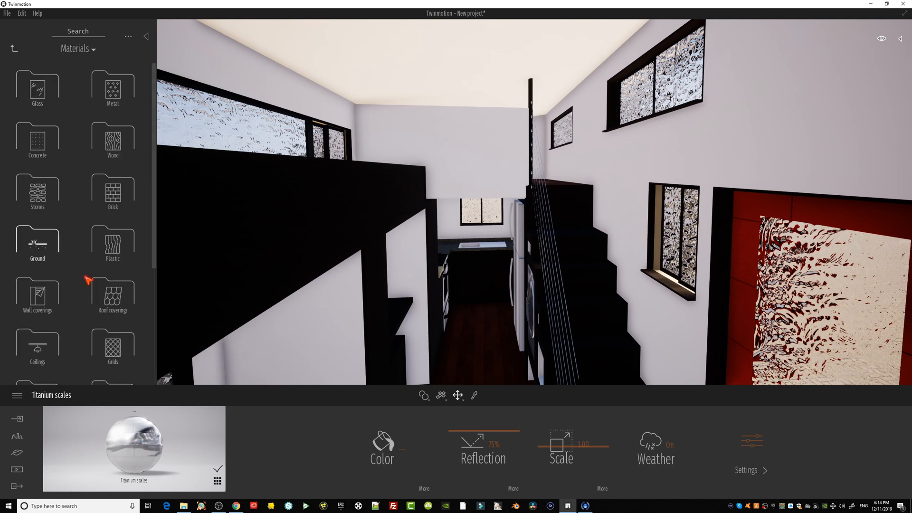
scroll(114, 291, down, 4)
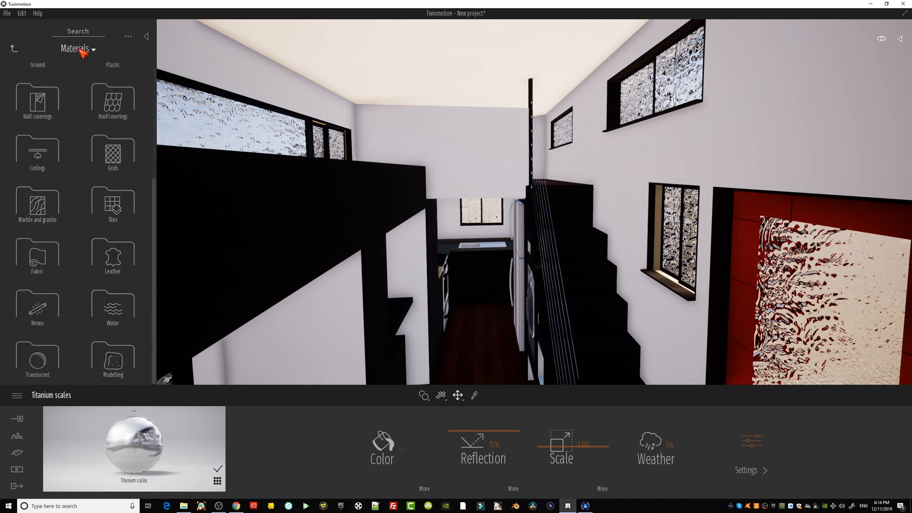
click(44, 258)
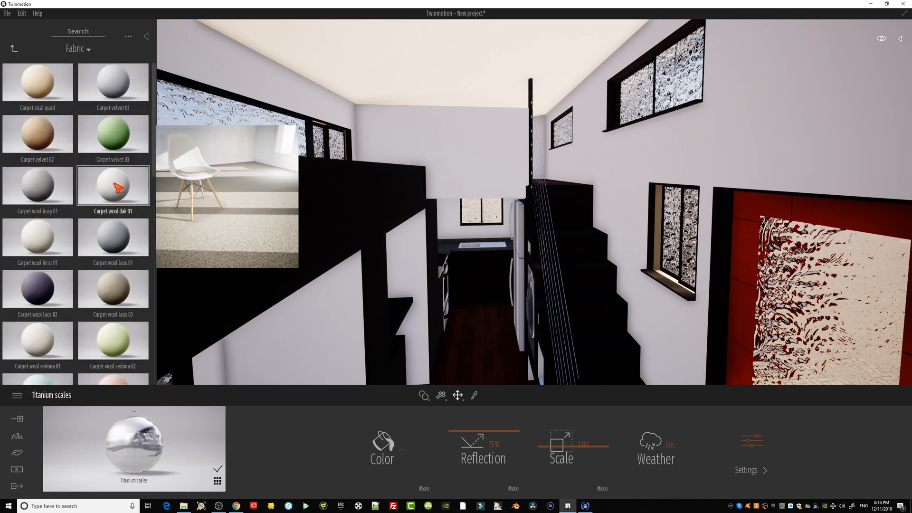
Apply Carpet wool dak 01 to the black interior surfaces, including the stairs and cabinets, and to the floor.
drag(113, 190, 354, 228)
middle_drag(389, 307, 404, 259)
drag(114, 190, 486, 367)
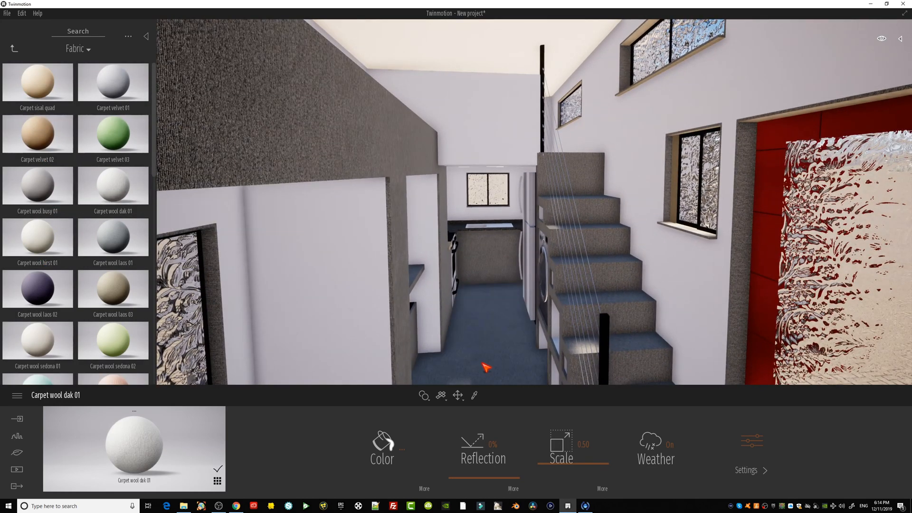
Search the Fabric materials for "white", and repeat the search across all material categories.
mouse_move(98, 177)
text(white)
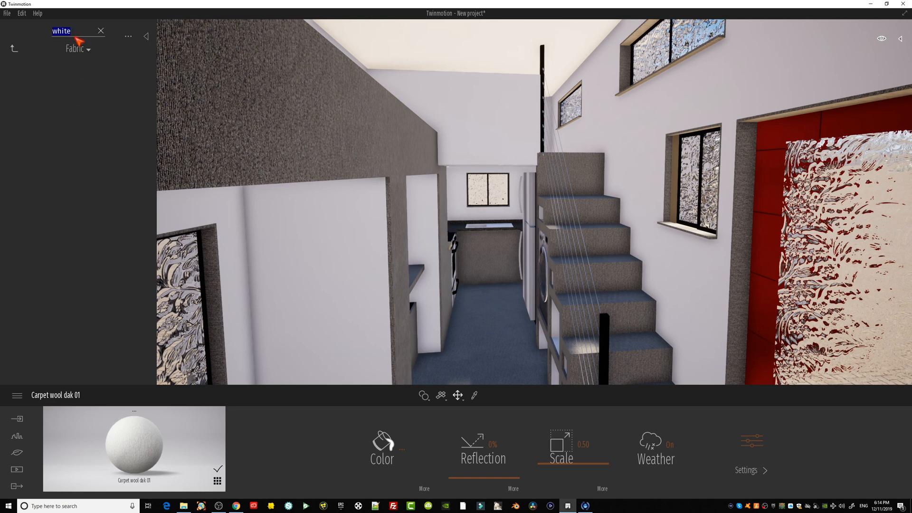
click(14, 48)
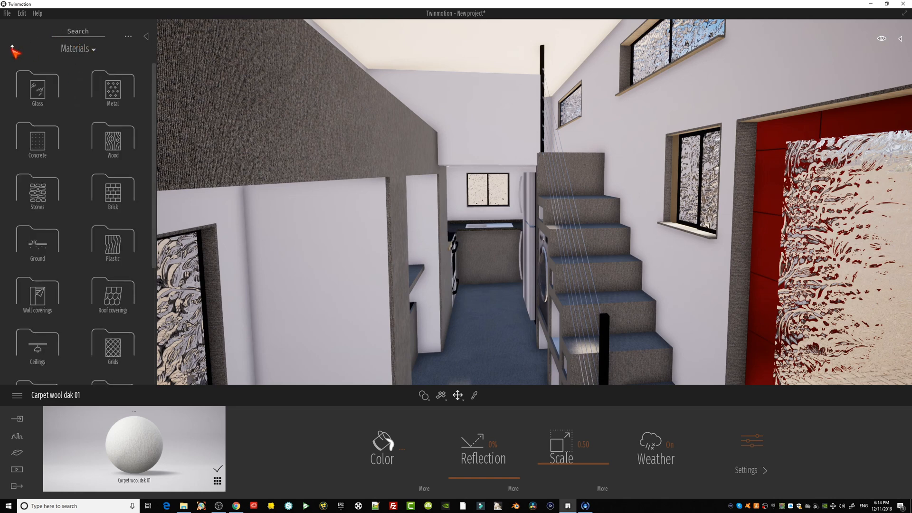
click(86, 31)
text(white)
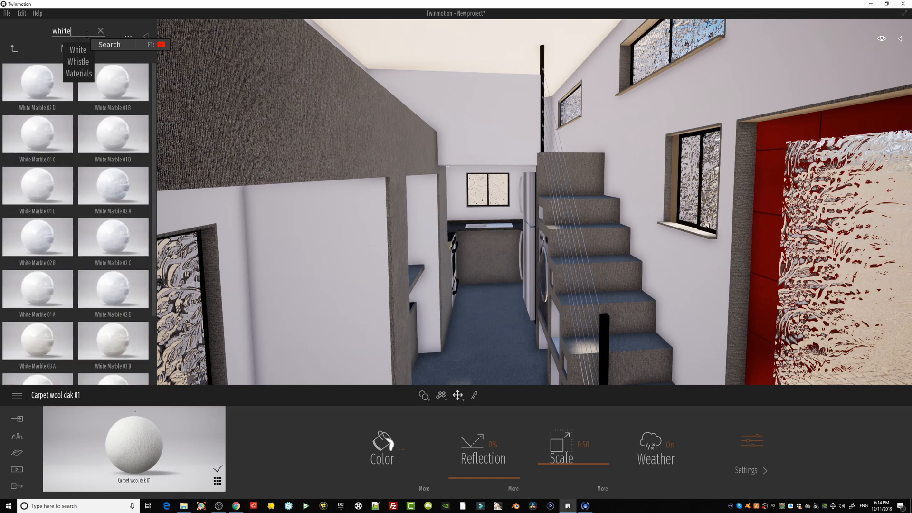
Preview the white materials and apply White Marble 01 A to the interior loft wall, cabinets and stairs.
mouse_move(62, 89)
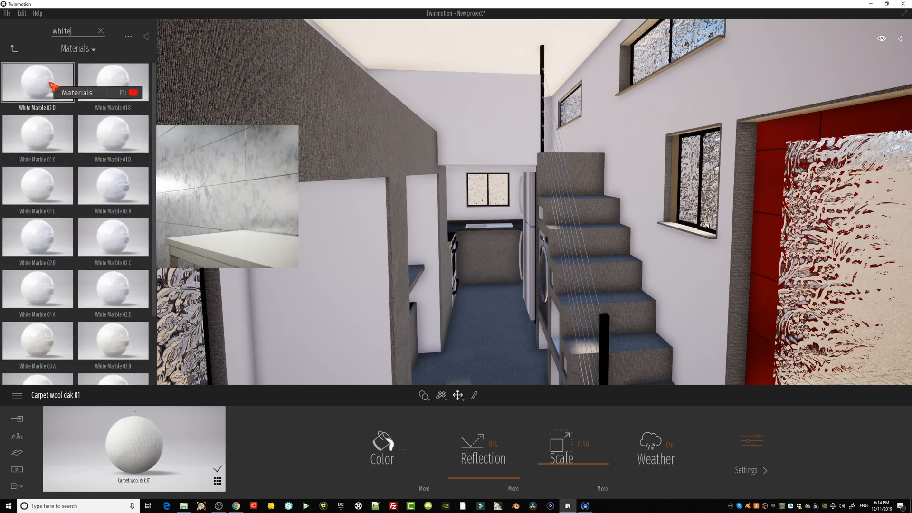
mouse_move(54, 122)
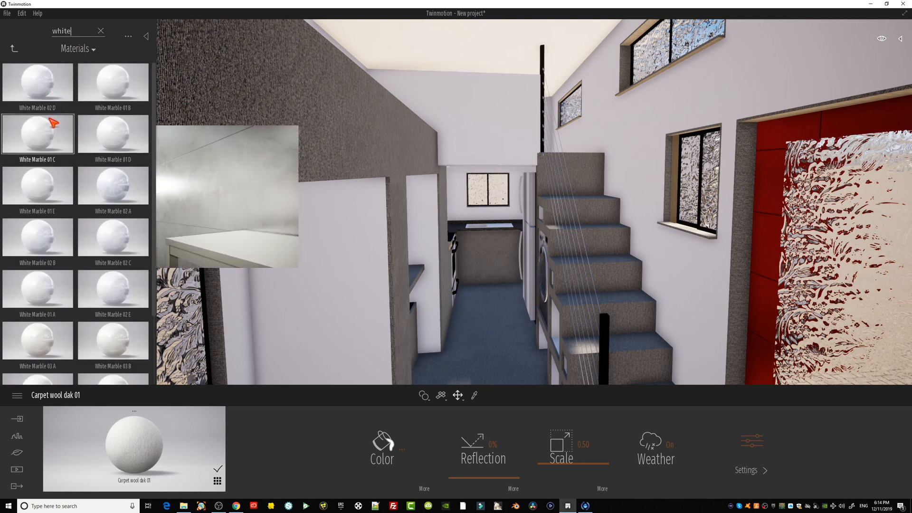
mouse_move(115, 245)
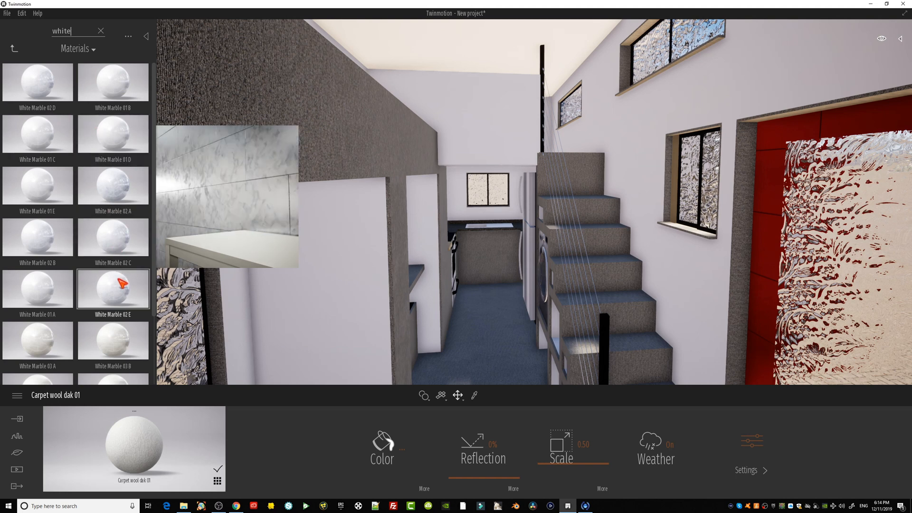
scroll(123, 323, down, 4)
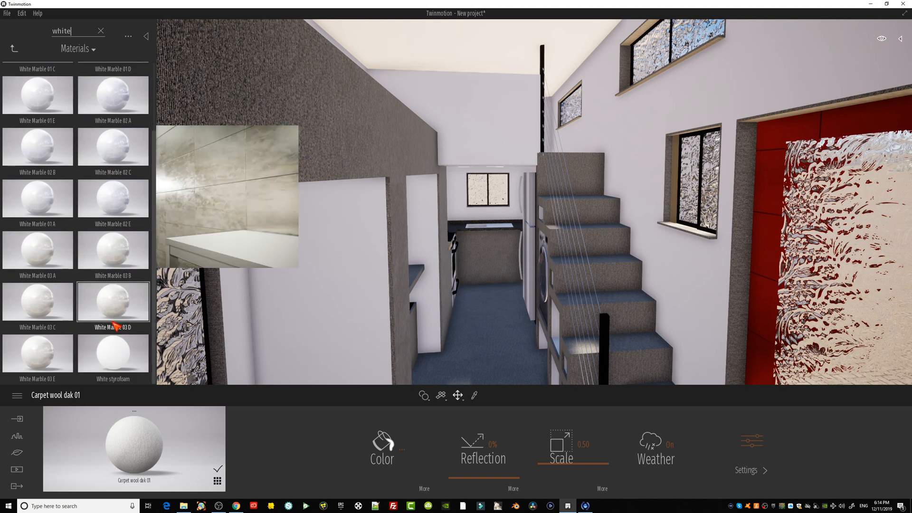
mouse_move(119, 349)
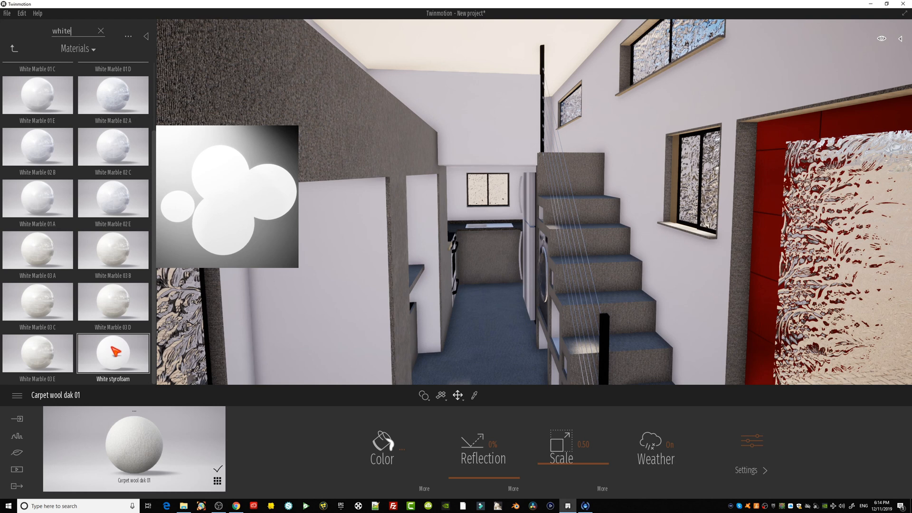
mouse_move(65, 352)
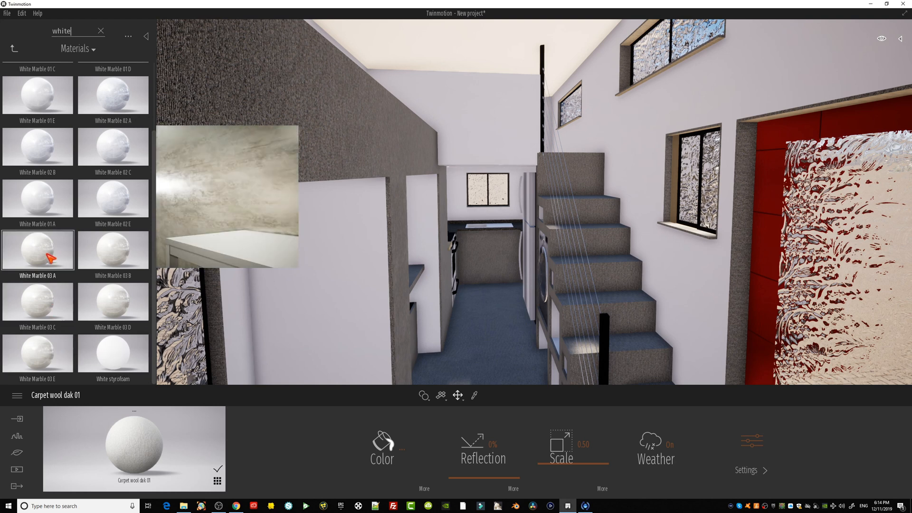
mouse_move(56, 229)
drag(54, 199, 310, 109)
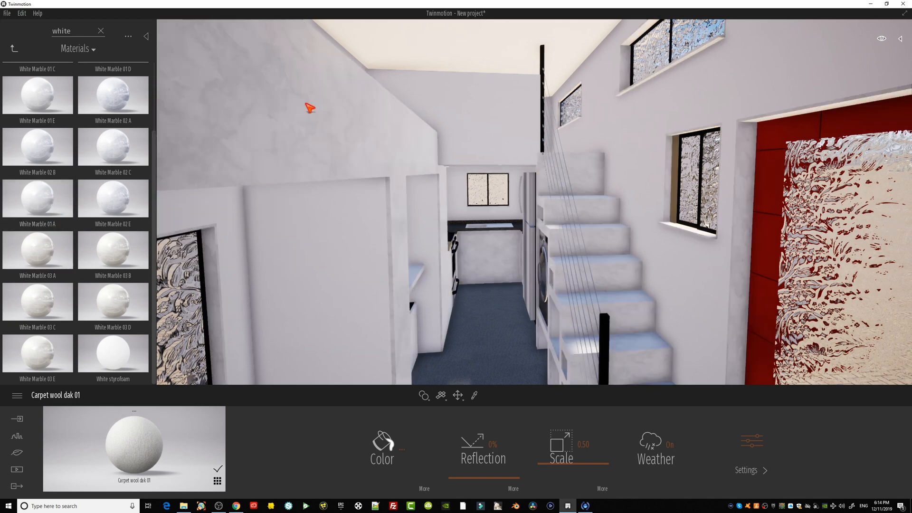
middle_drag(483, 291, 491, 321)
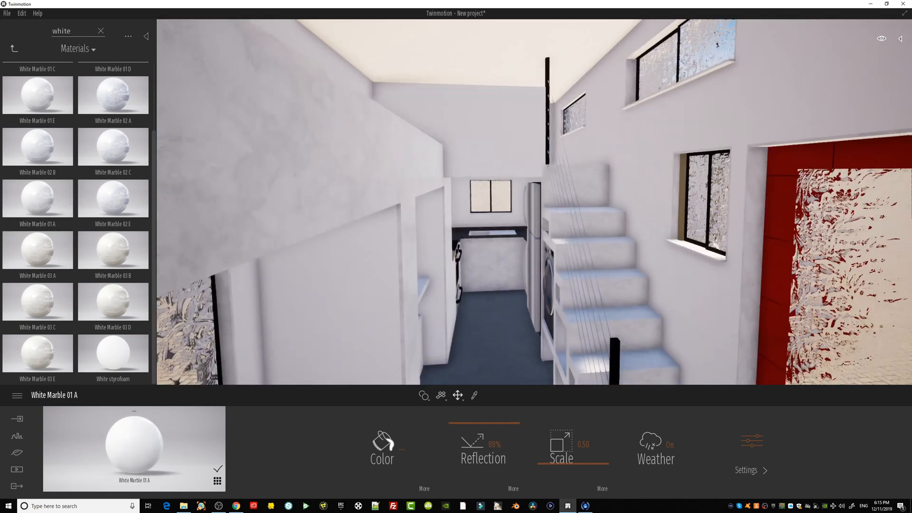
Return to the main Library categories and move back outside to view the home from its hitch end.
click(14, 50)
middle_drag(448, 289, 450, 308)
scroll(457, 303, down, 6)
scroll(457, 289, up, 6)
scroll(438, 273, down, 8)
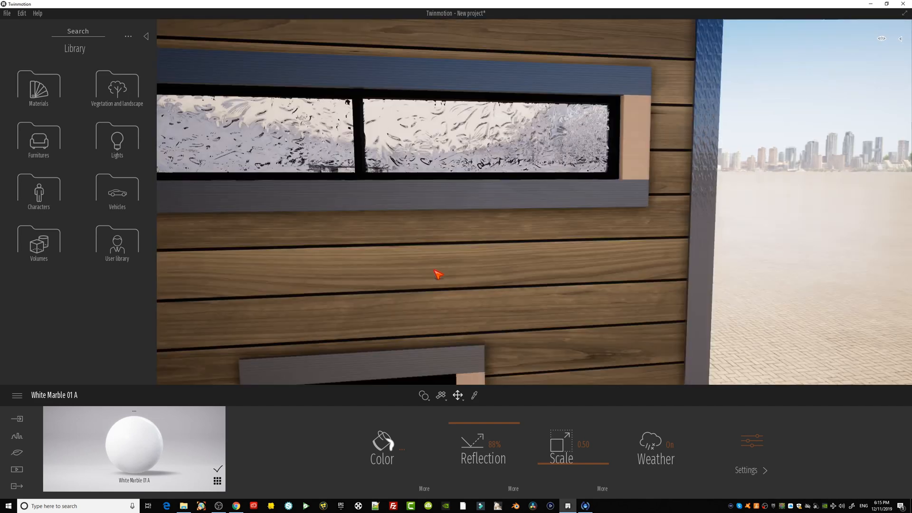
middle_drag(438, 267, 475, 285)
middle_drag(756, 360, 768, 266)
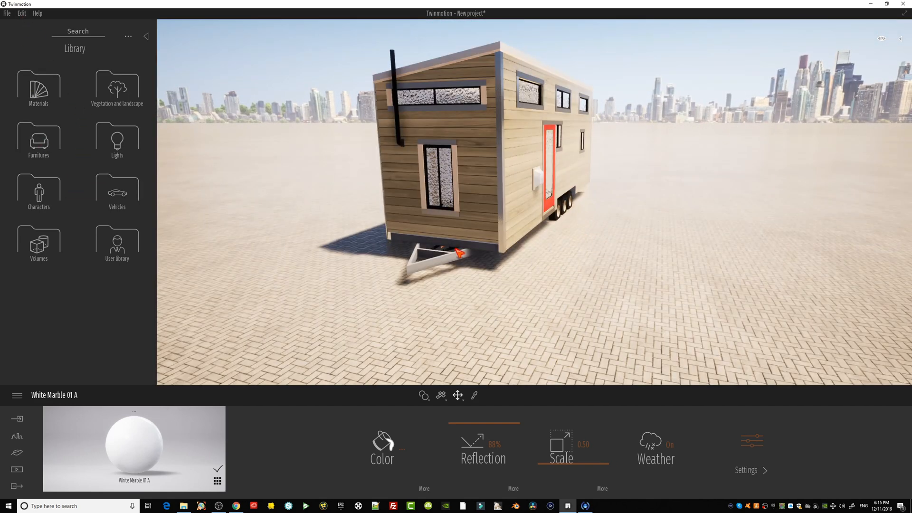
Open the Nature vegetation settings and place a Blackgum 1 tree on the paved ground beside the tiny home's red-door side.
middle_drag(453, 247, 375, 323)
middle_drag(455, 223, 489, 213)
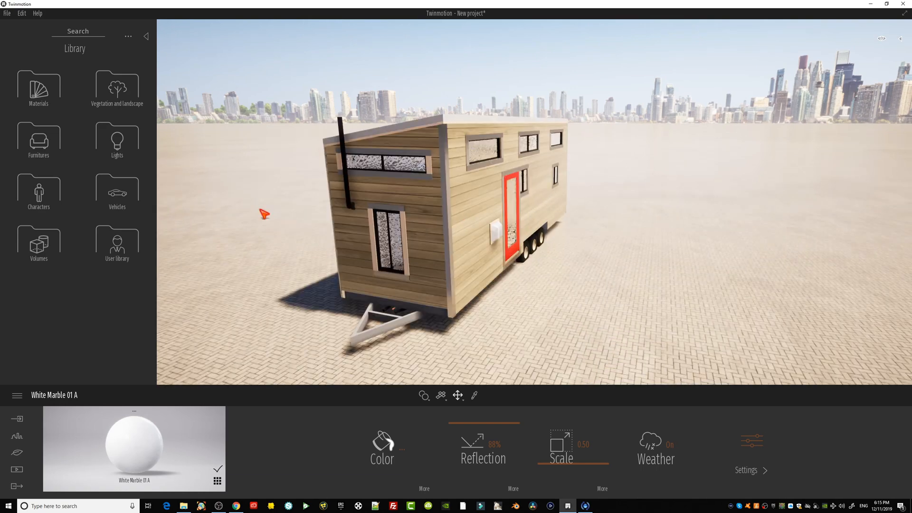
scroll(430, 250, up, 3)
scroll(429, 245, down, 3)
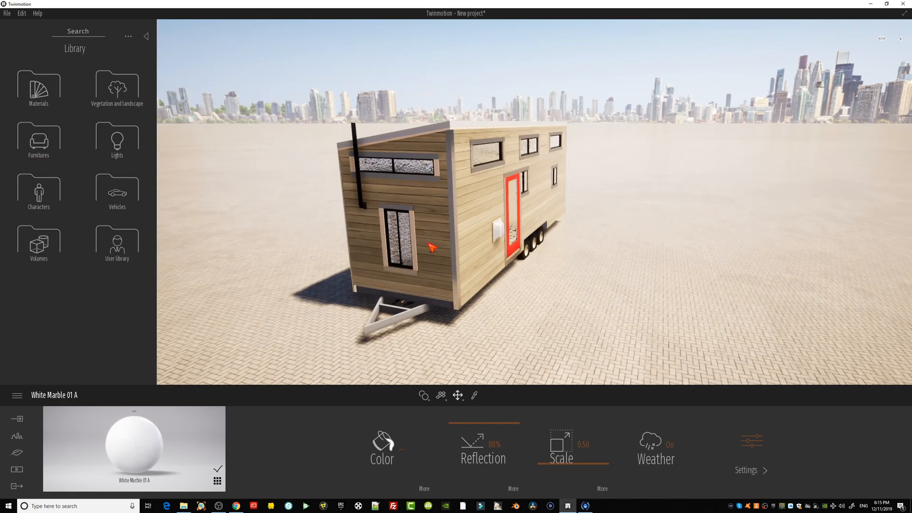
right_drag(397, 234, 399, 271)
middle_drag(399, 271, 400, 287)
middle_drag(334, 93, 334, 161)
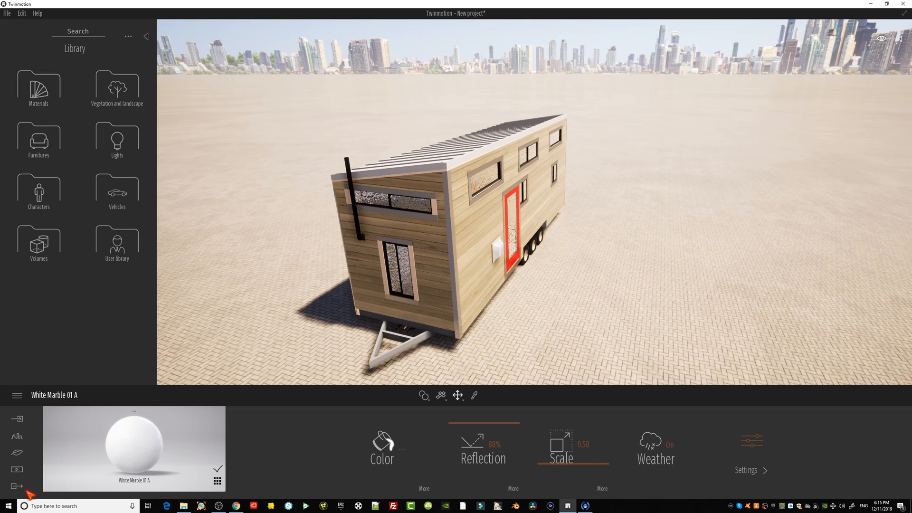
click(145, 36)
click(13, 47)
click(17, 452)
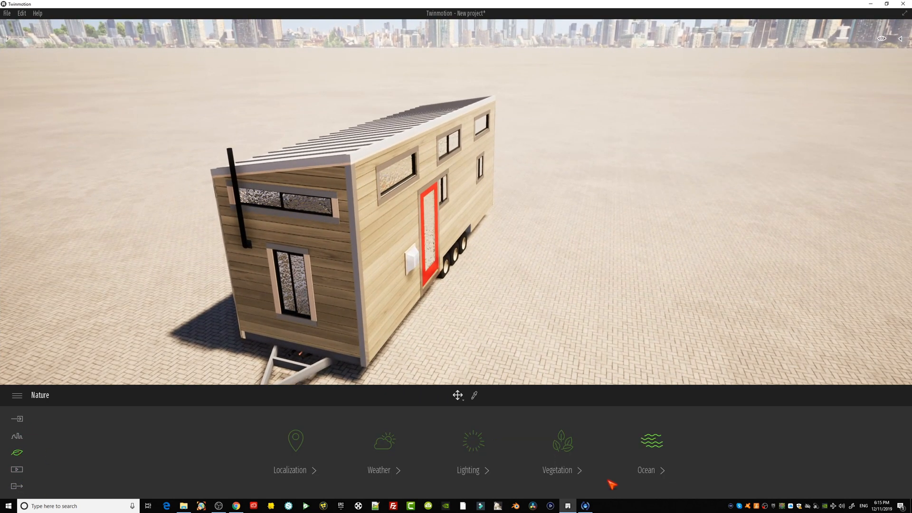
click(562, 444)
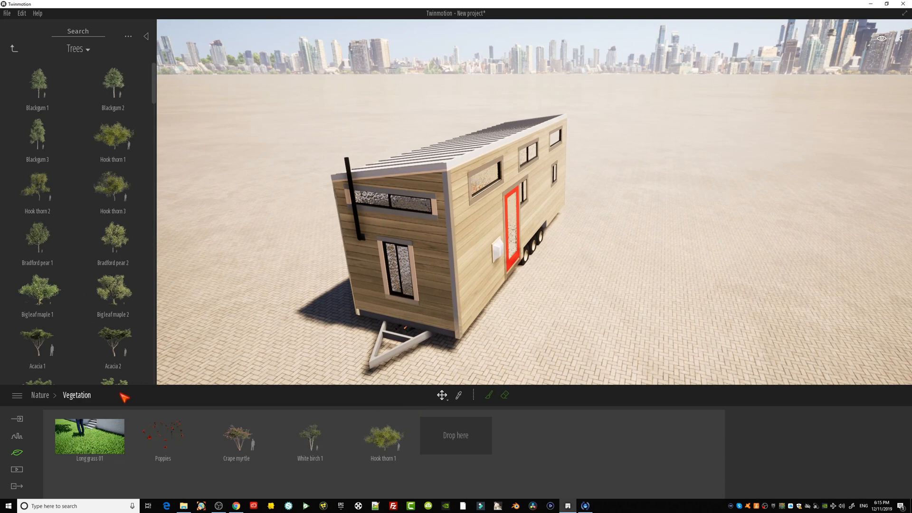
drag(157, 163, 679, 275)
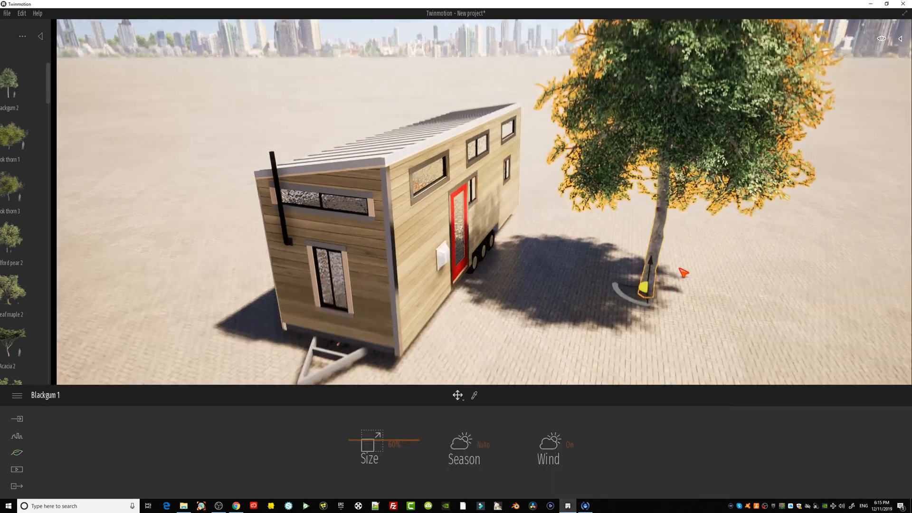
Move the placed Blackgum 1 tree farther away from the tiny home's door side.
right_drag(692, 274, 700, 169)
scroll(700, 169, up, 3)
mouse_move(699, 169)
middle_down()
mouse_move(651, 177)
mouse_move(695, 180)
middle_up()
scroll(686, 188, down, 3)
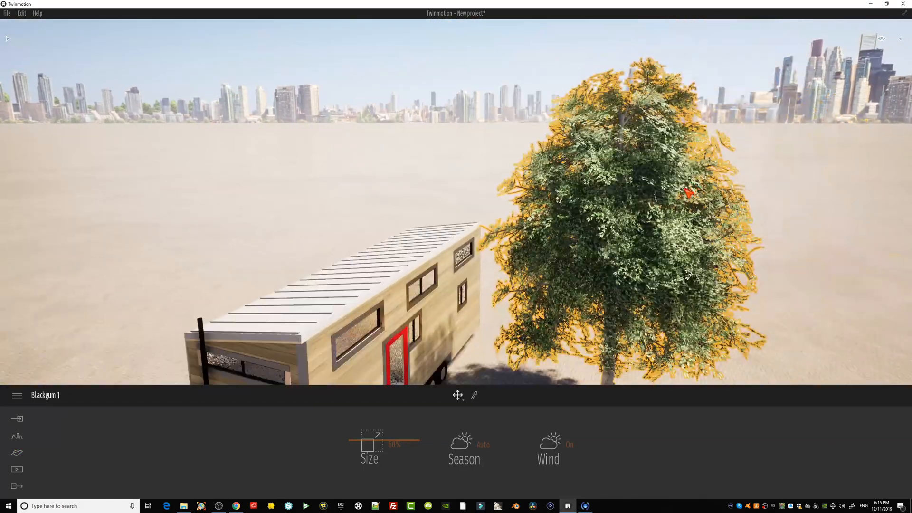
scroll(689, 193, down, 3)
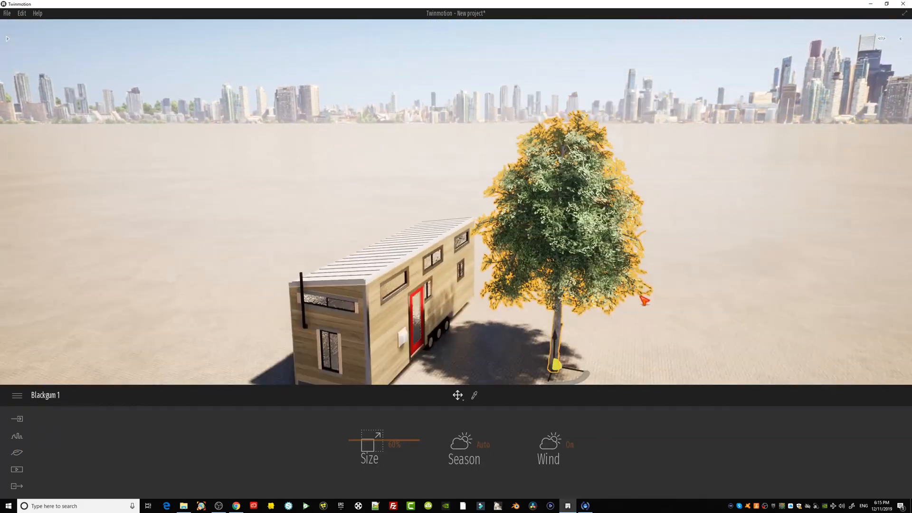
middle_drag(641, 361, 635, 314)
drag(558, 253, 674, 231)
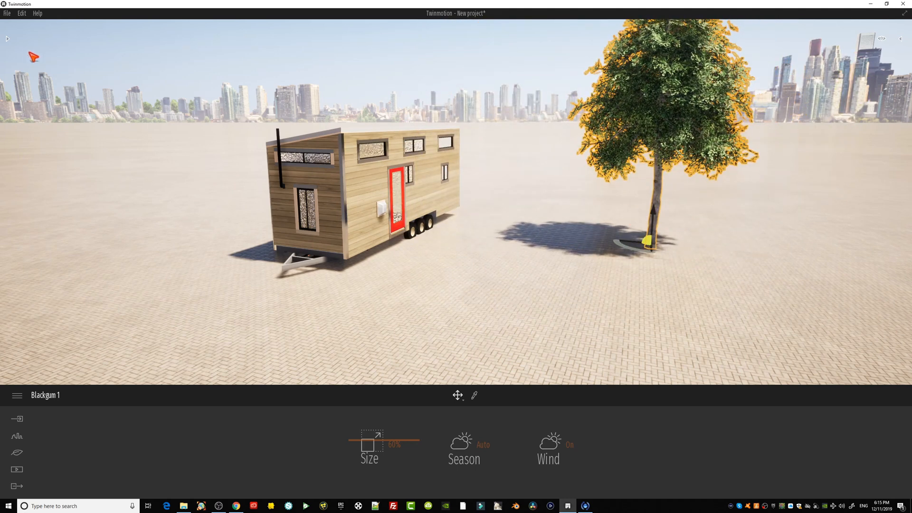
Delete the paved starting ground and add the Rocky grasslands landscape to the scene.
click(7, 38)
click(273, 226)
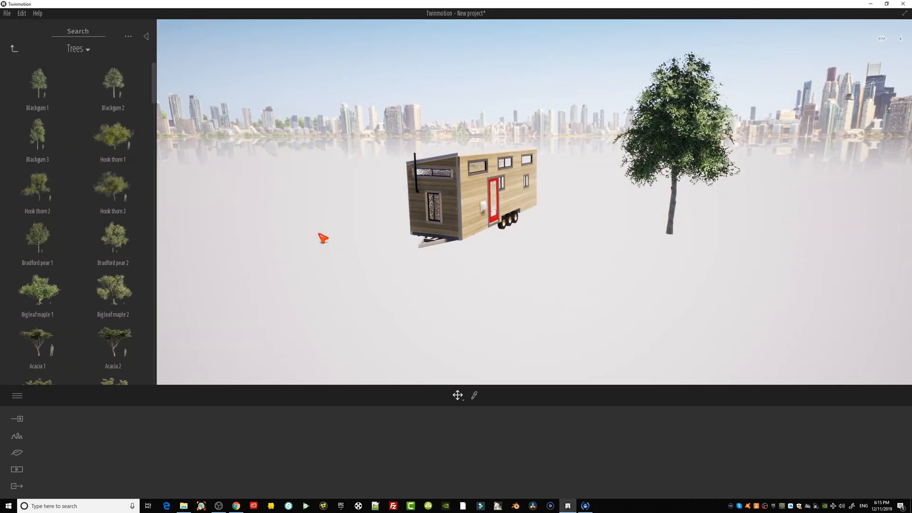
click(14, 48)
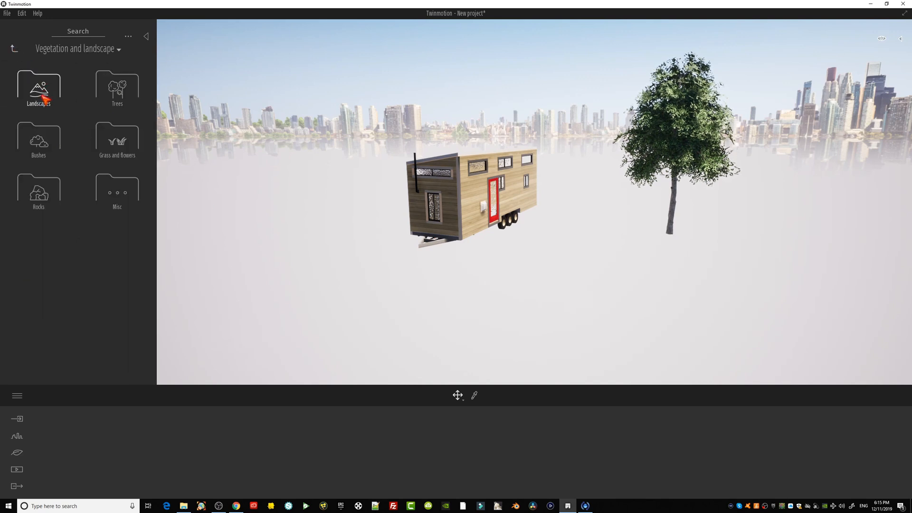
click(41, 88)
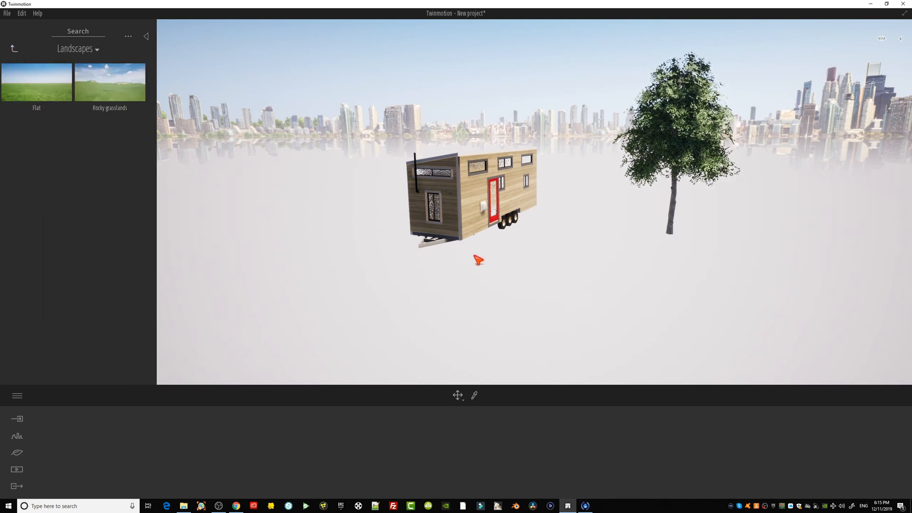
drag(472, 258, 472, 258)
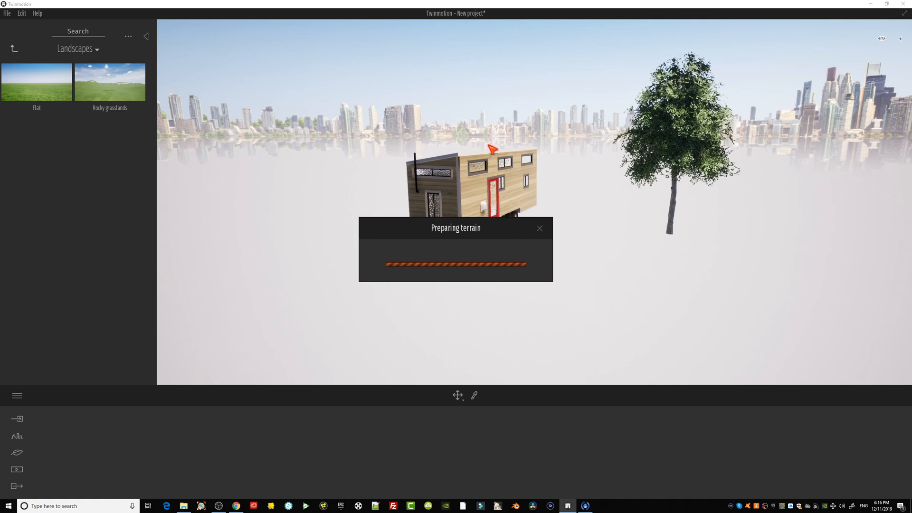
Close the height gap between the terrain and the tiny home and tree so both rest on the grass.
scroll(556, 262, down, 5)
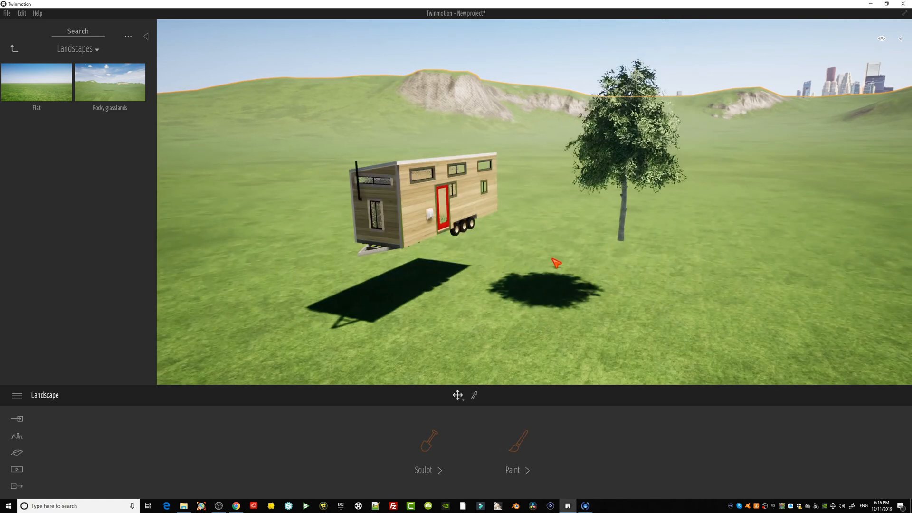
scroll(548, 281, down, 4)
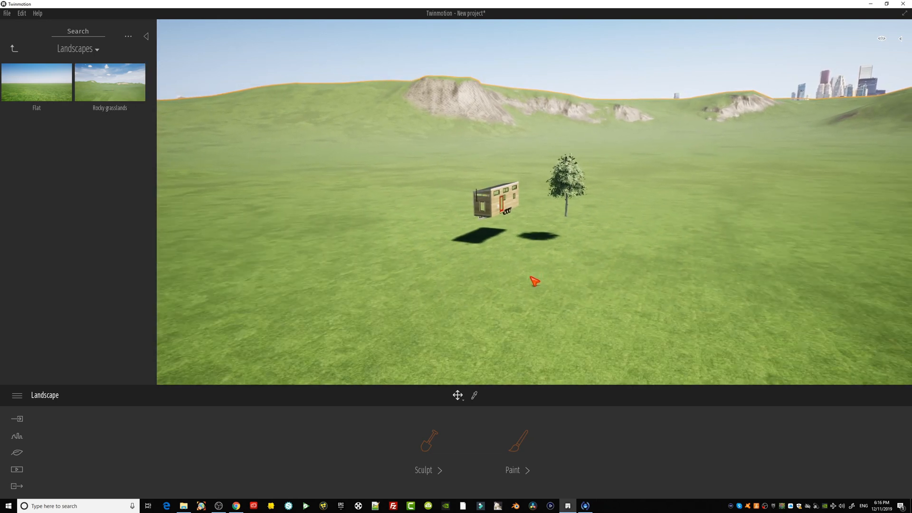
right_drag(527, 283, 525, 310)
key(s)
right_drag(525, 221, 500, 123)
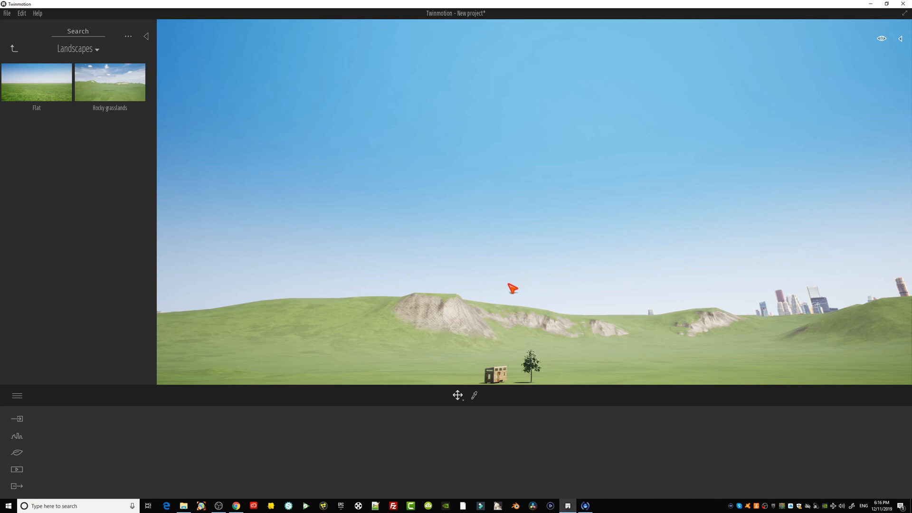
right_drag(509, 284, 510, 342)
scroll(495, 285, up, 5)
scroll(496, 287, down, 3)
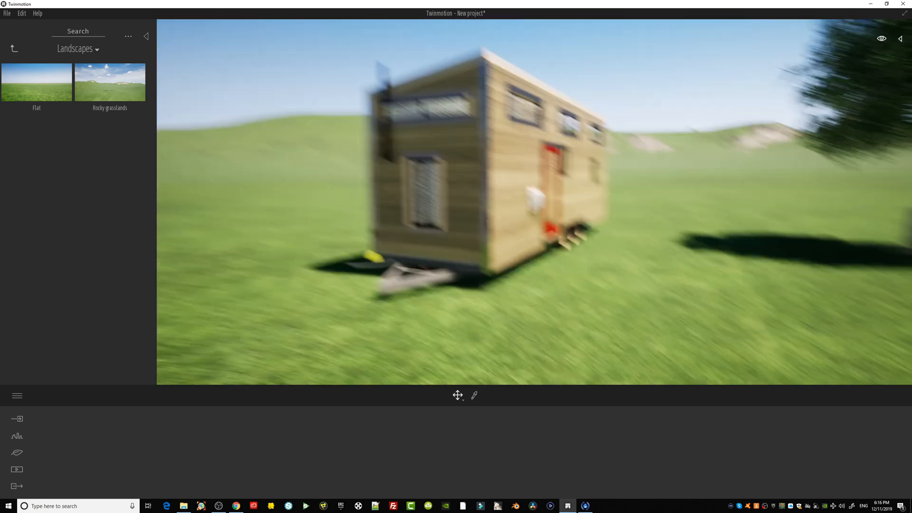
Sculpt raised hills in the grassland behind and beside the tiny home with a 75 m brush diameter.
scroll(689, 191, up, 5)
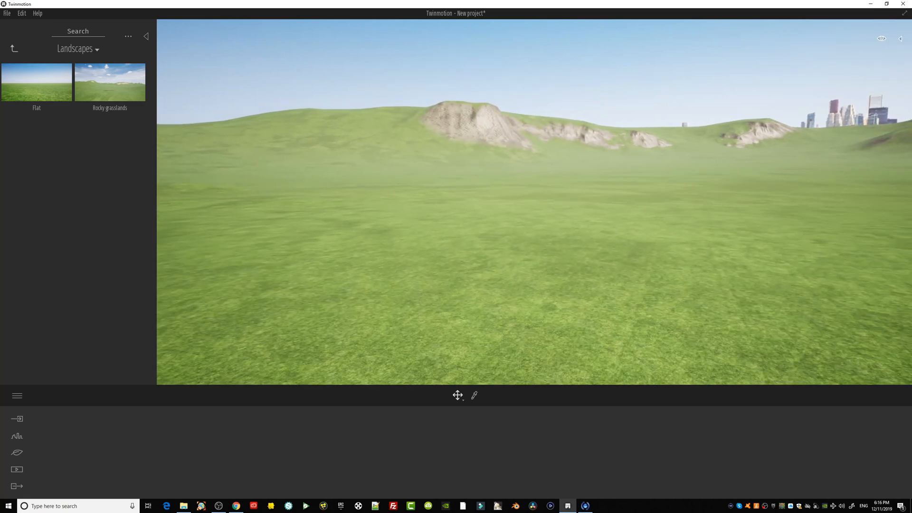
scroll(685, 188, down, 5)
middle_drag(685, 188, 712, 208)
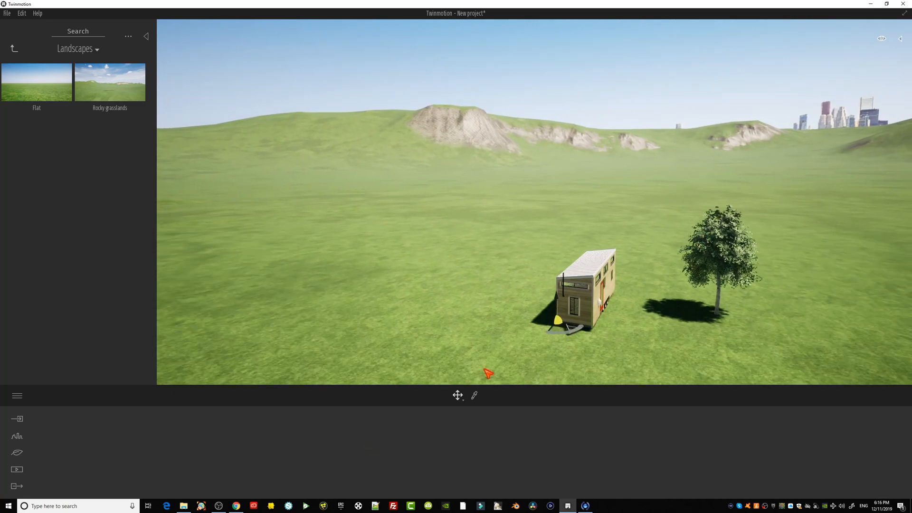
click(436, 452)
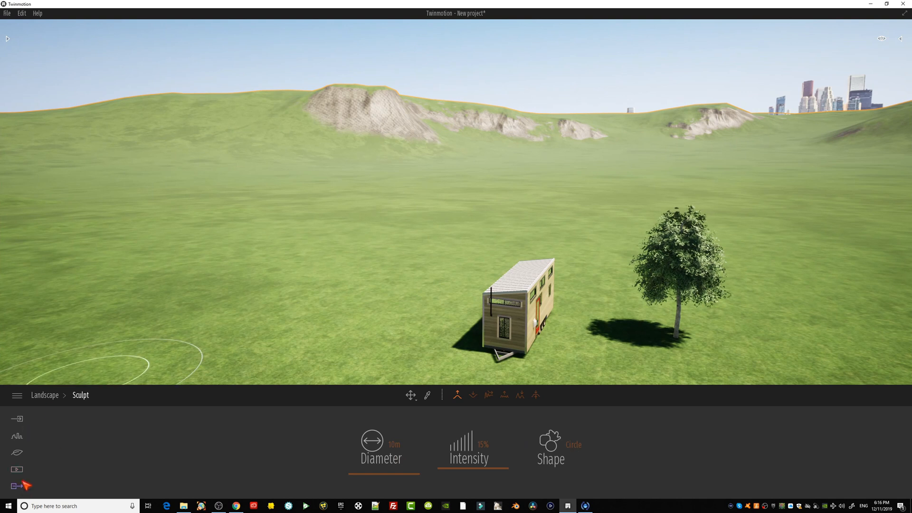
click(383, 449)
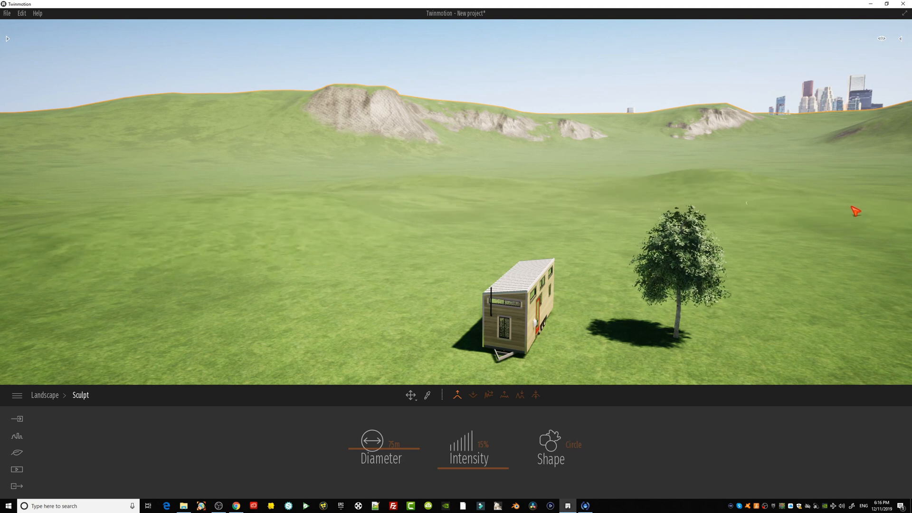
mouse_move(216, 197)
mouse_down()
mouse_move(173, 222)
mouse_move(192, 163)
mouse_up()
scroll(214, 174, down, 3)
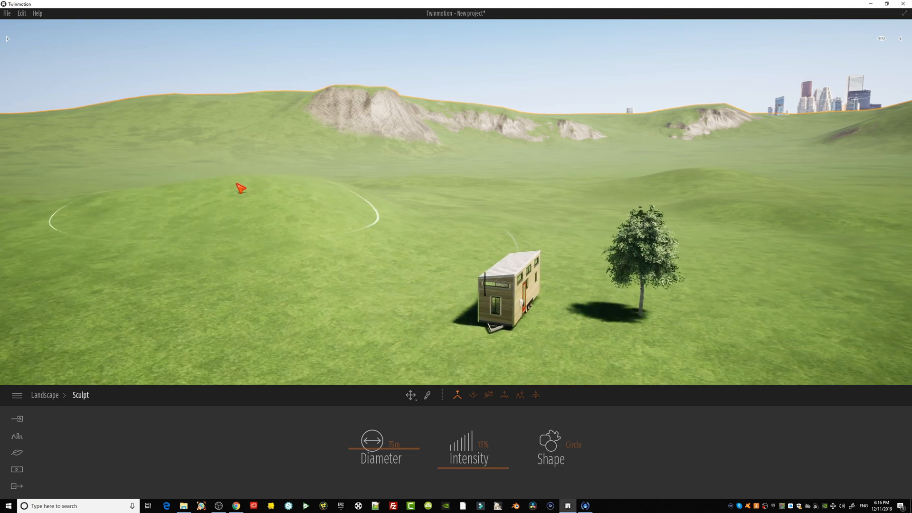
Try another 75 m sculpting stroke on the ground near the tiny home.
right_drag(286, 197, 522, 197)
mouse_move(604, 279)
mouse_down()
mouse_move(697, 289)
mouse_move(600, 224)
mouse_up()
key(ctrl+z)
Lower parts of the grassland around the hills with the dig sculpting brush.
right_drag(581, 216, 409, 213)
middle_drag(511, 216, 494, 204)
right_drag(511, 186, 511, 216)
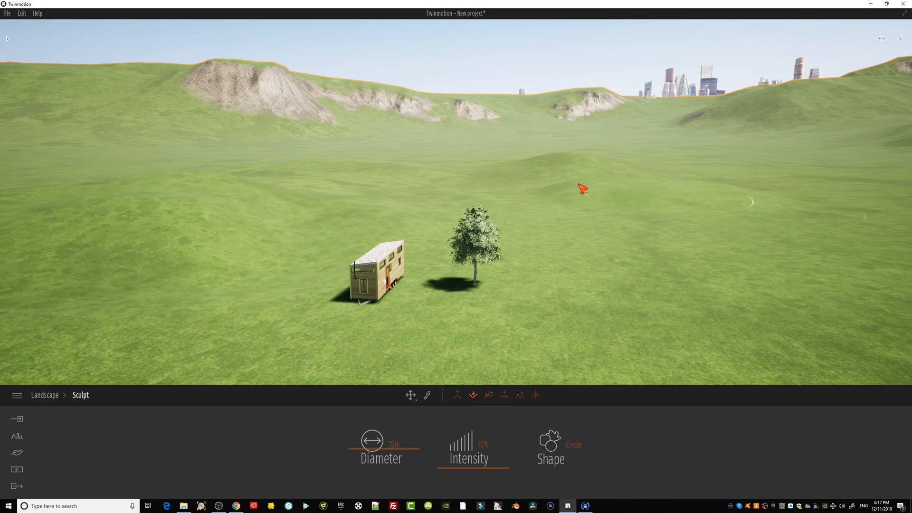
middle_drag(260, 225, 293, 181)
drag(263, 229, 263, 230)
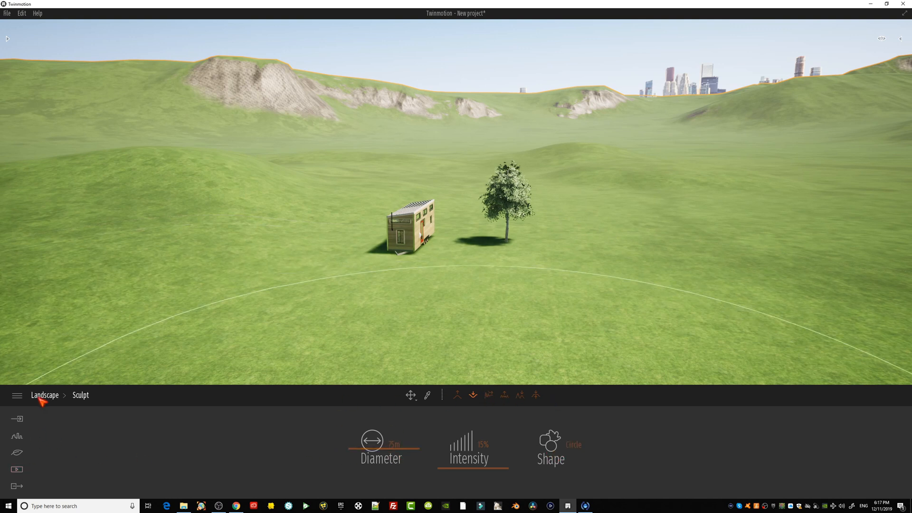
Add Blackgum 1 to the Nature vegetation palette and activate the vegetation paint brush for it.
click(17, 469)
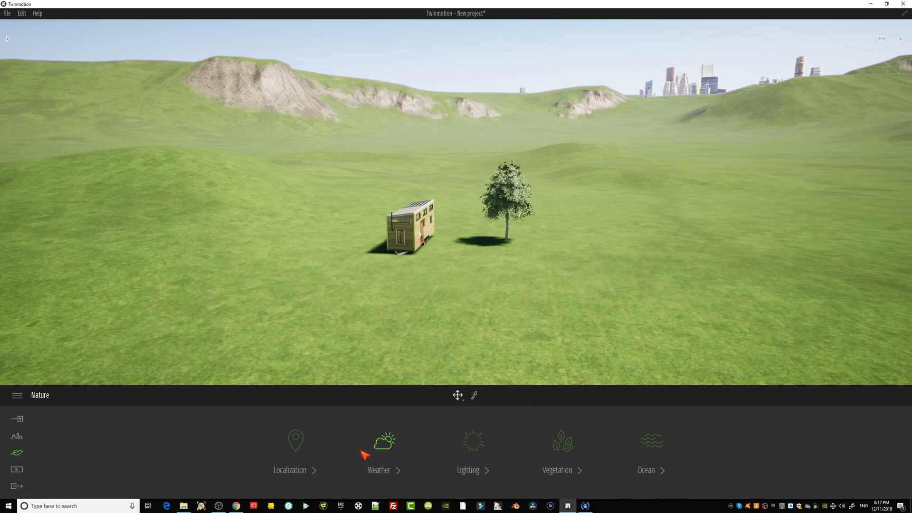
click(567, 460)
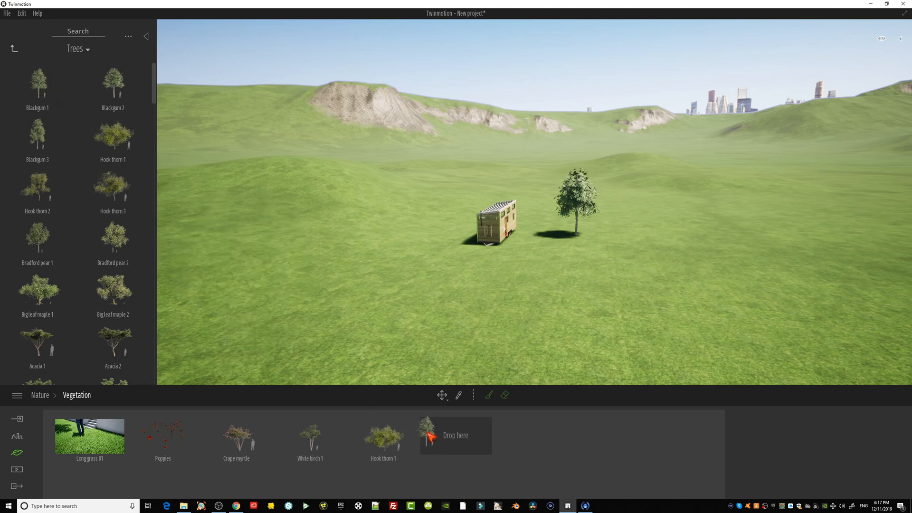
drag(468, 442, 461, 443)
click(489, 395)
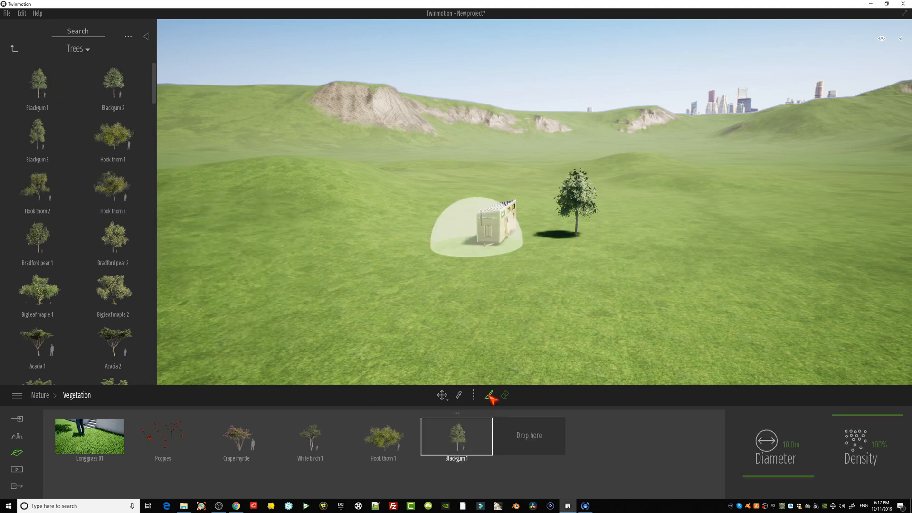
Try painting Blackgum 1 trees across the ground in front of the tiny home.
mouse_move(393, 230)
mouse_down()
mouse_move(250, 247)
mouse_move(860, 303)
mouse_up()
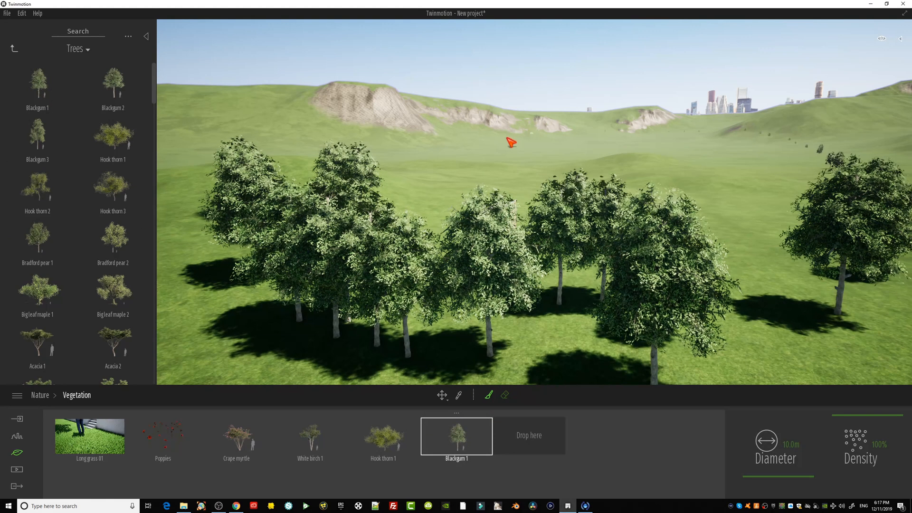
scroll(540, 126, down, 5)
key(ctrl+z)
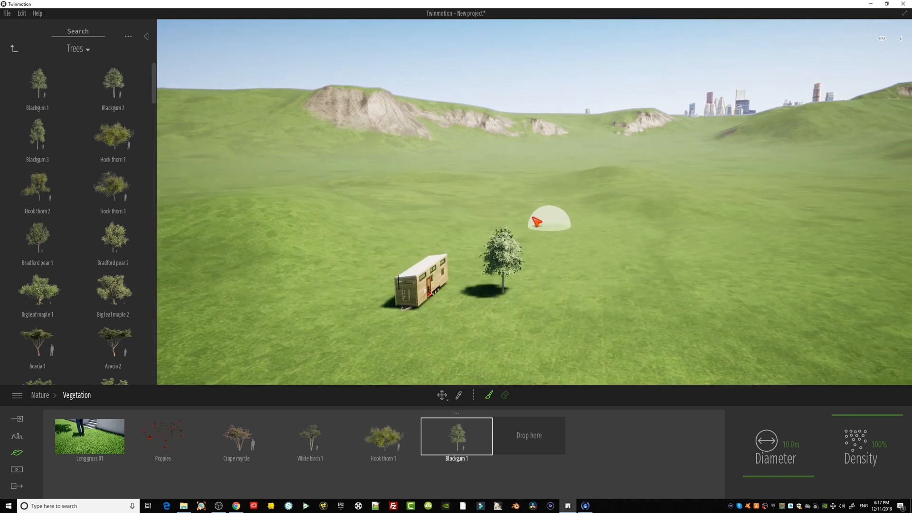
Paint a ring of Blackgum 1 trees around the tiny home with a 10 m brush, undoing a misplaced stroke.
mouse_move(349, 213)
mouse_down()
mouse_move(248, 282)
mouse_move(209, 363)
mouse_up()
drag(604, 183, 284, 184)
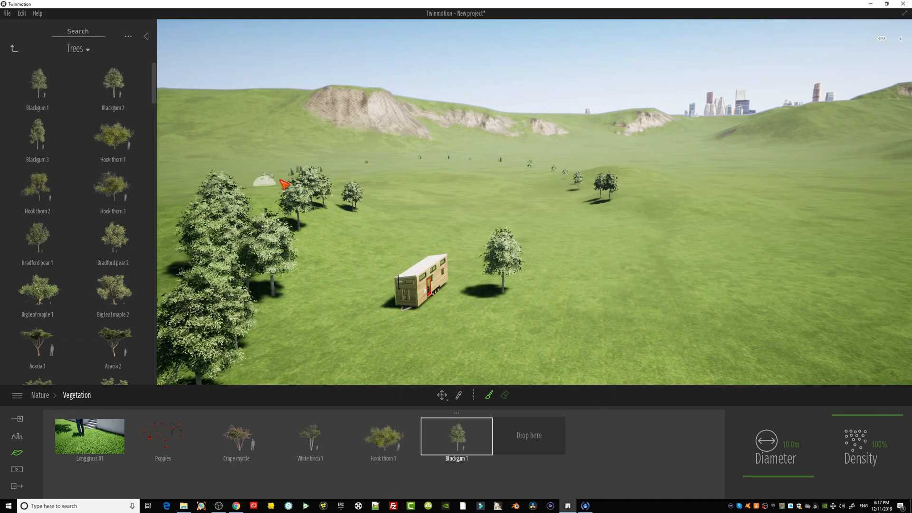
key(ctrl+z)
mouse_move(370, 196)
mouse_down()
mouse_move(585, 201)
mouse_move(814, 330)
mouse_up()
right_drag(602, 241, 601, 243)
scroll(608, 248, down, 6)
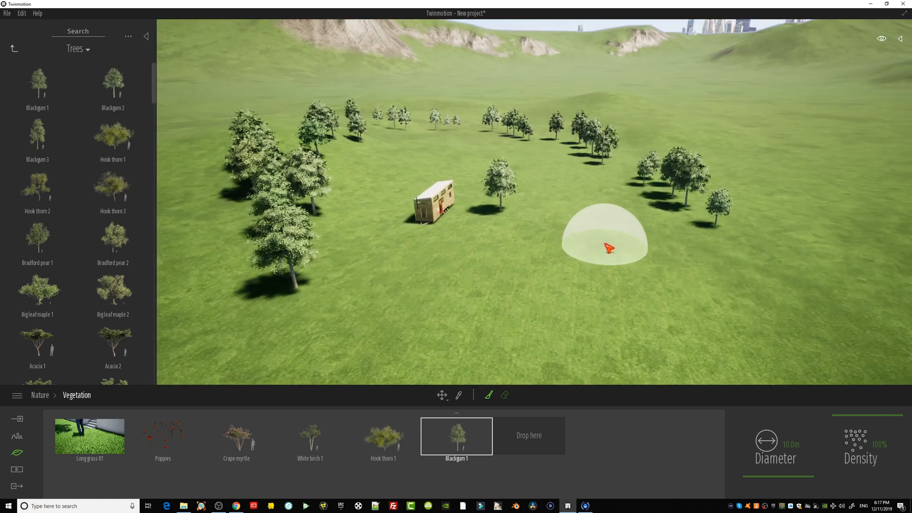
mouse_move(260, 156)
mouse_down()
mouse_move(460, 362)
mouse_move(751, 195)
mouse_move(707, 280)
mouse_move(661, 138)
mouse_up()
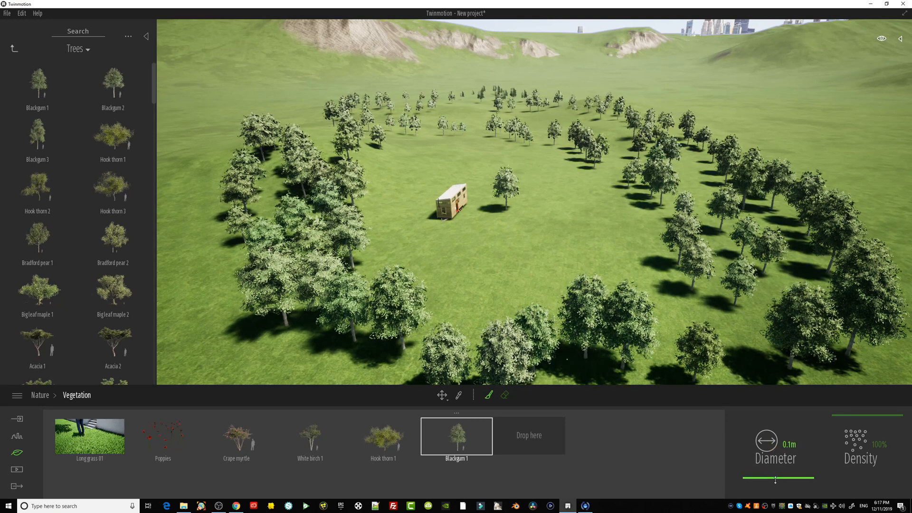
Set the brush diameter to 22.8 m, add Blackgum 2 to the palette and paint it among the surrounding trees.
drag(775, 480, 777, 475)
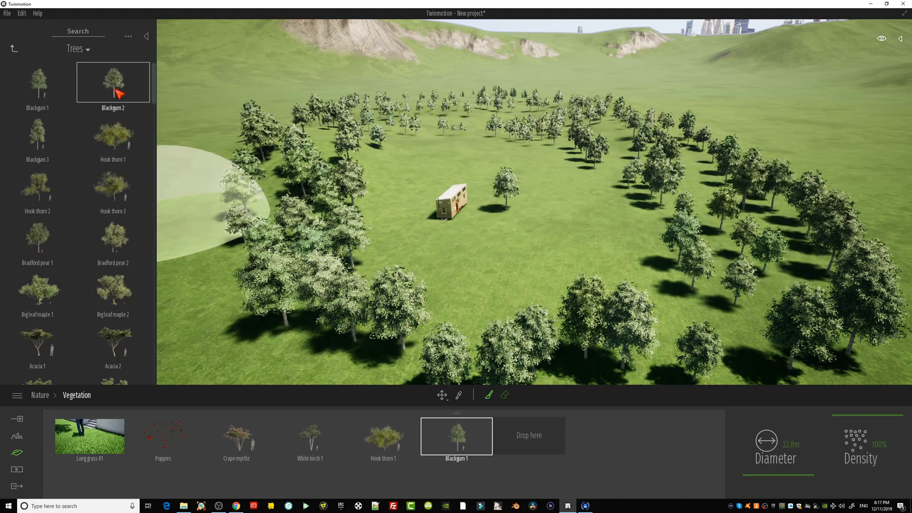
drag(118, 104, 513, 410)
drag(541, 442, 535, 432)
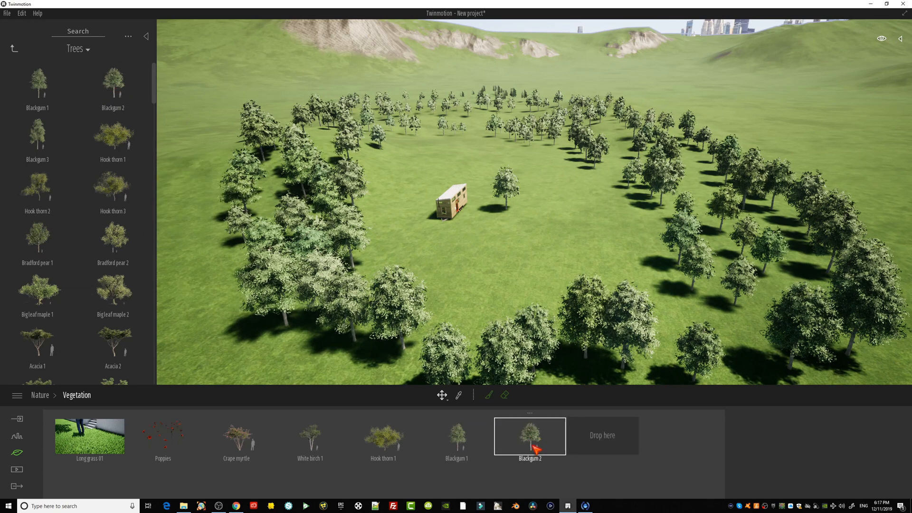
mouse_move(387, 154)
mouse_down()
mouse_move(586, 180)
mouse_move(646, 146)
mouse_move(484, 112)
mouse_move(316, 117)
mouse_move(196, 298)
mouse_move(306, 230)
mouse_up()
scroll(308, 230, down, 5)
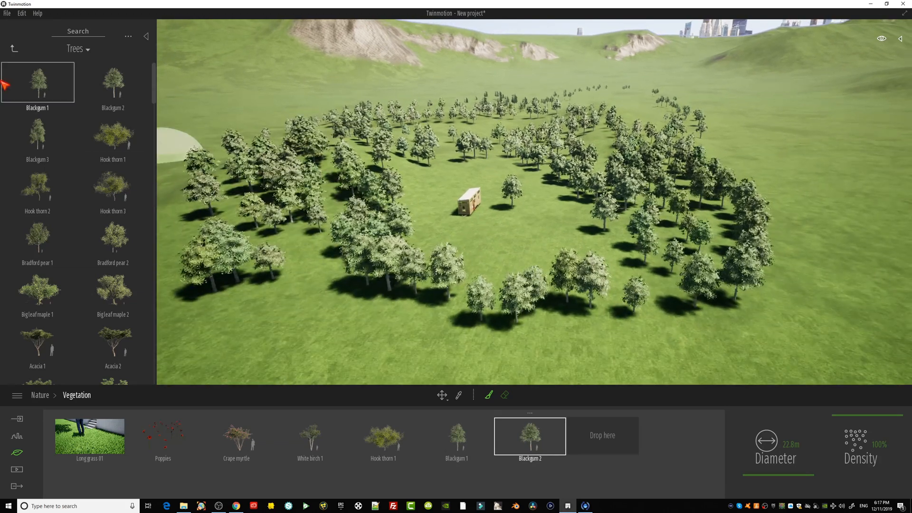
Add Lawn 01 borders from the grass and flowers library to the vegetation palette and paint a patch beside the tiny home.
click(14, 48)
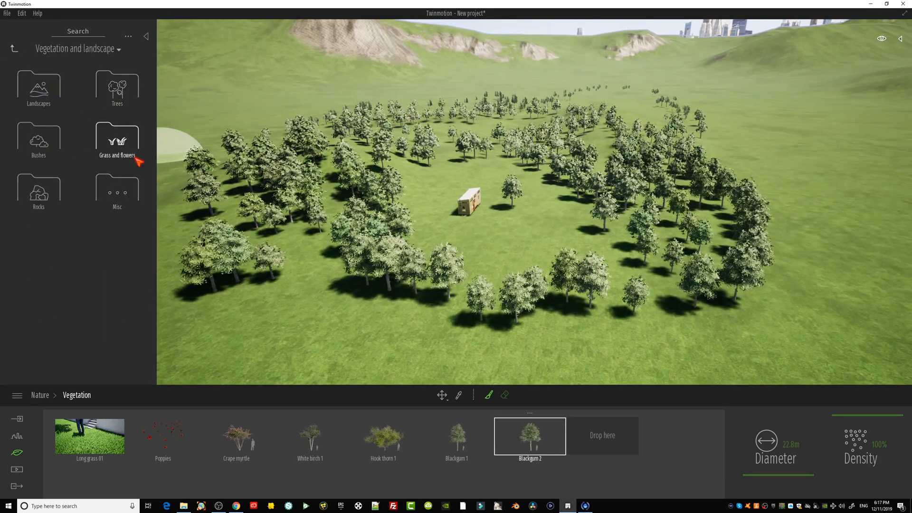
click(119, 142)
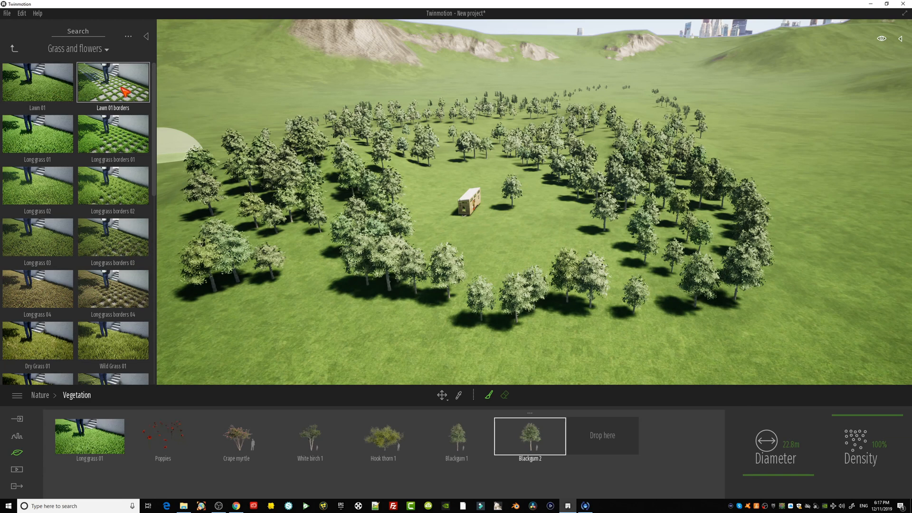
drag(121, 93, 617, 446)
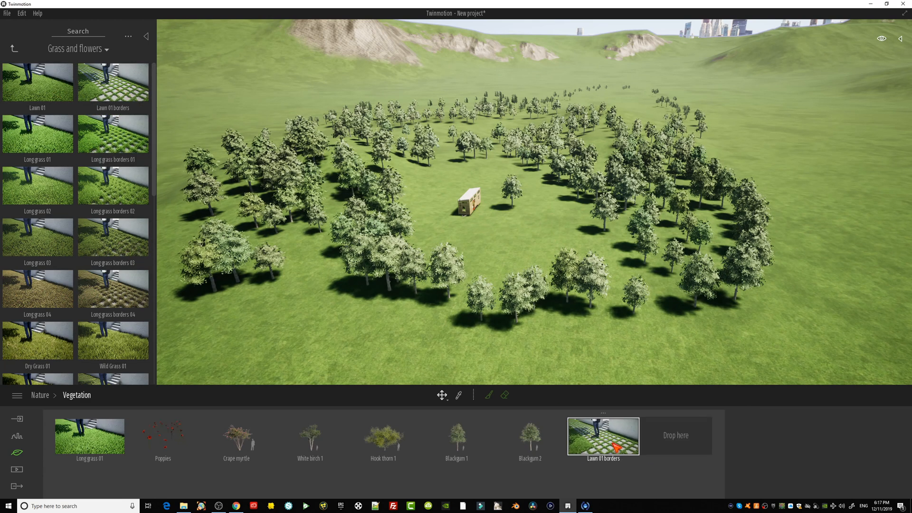
click(489, 395)
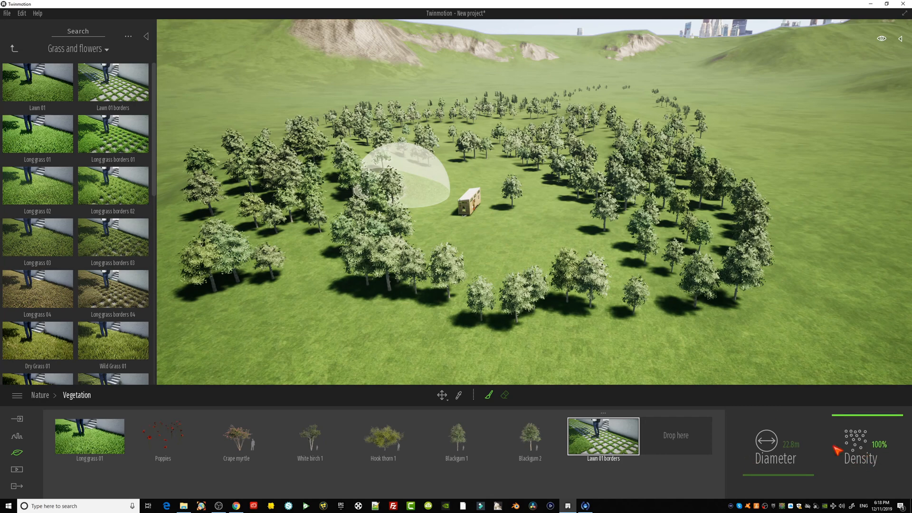
key(w)
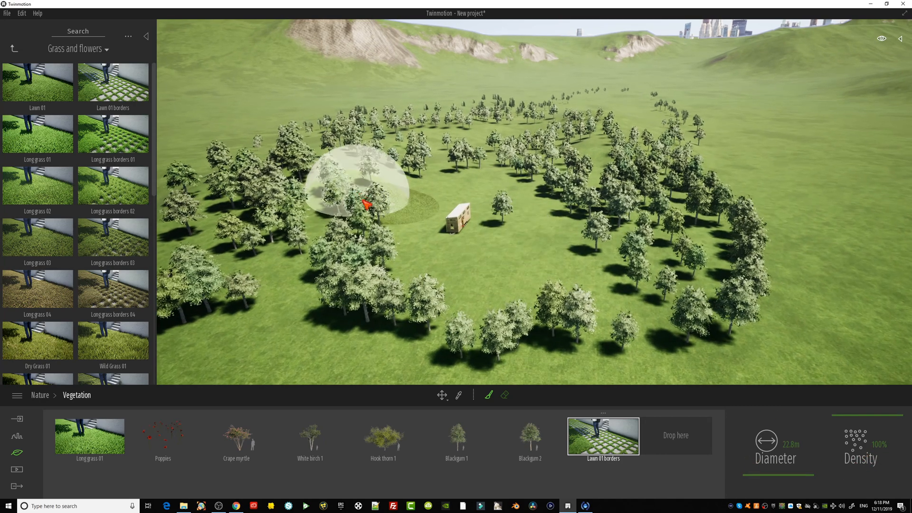
key(w)
key(w)
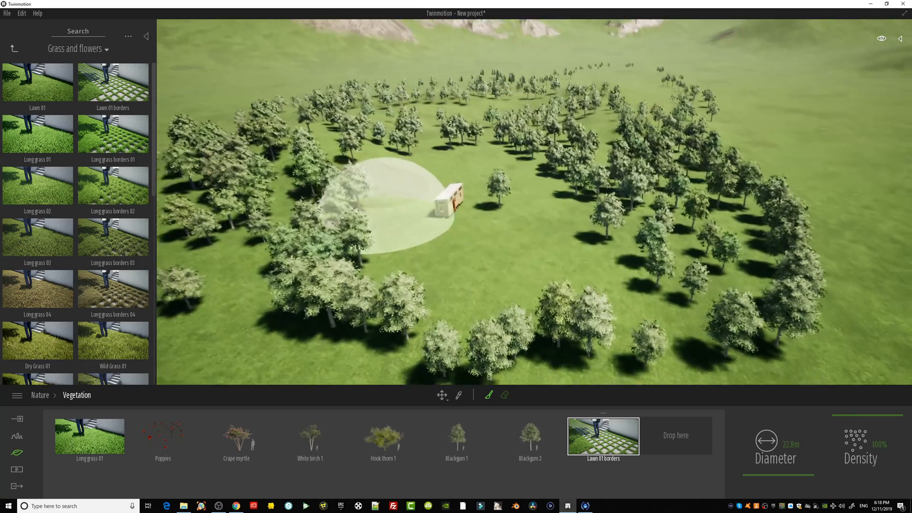
key(w)
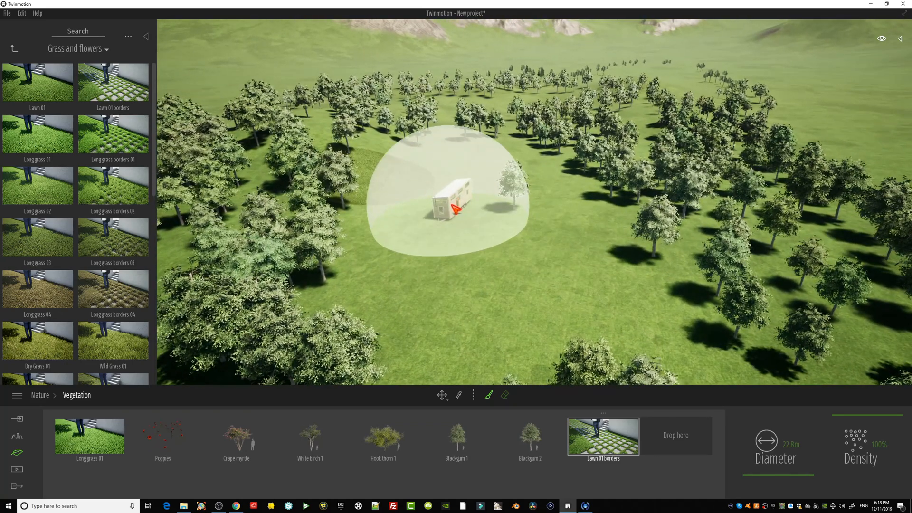
key(w)
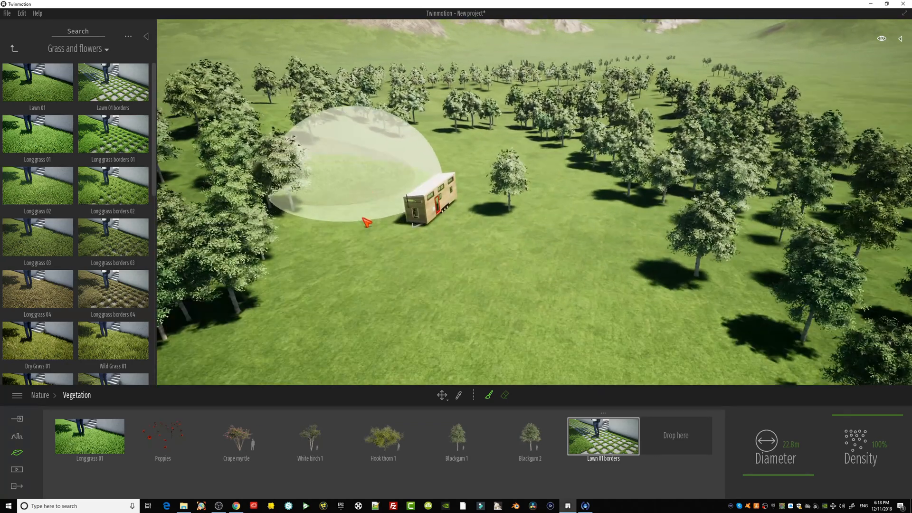
key(s)
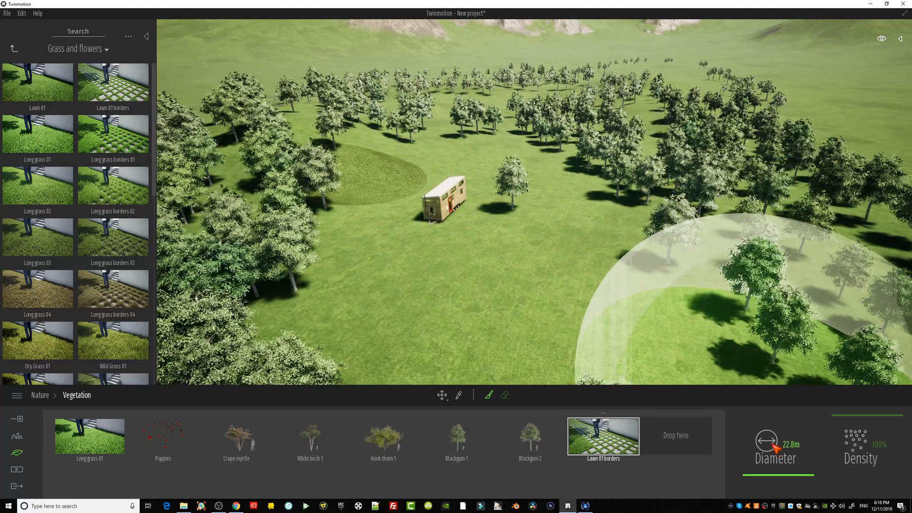
Set the brush diameter to 5.8 m and density to 57%, and paint Lawn 01 borders patches in front of the tiny home.
drag(775, 448, 777, 478)
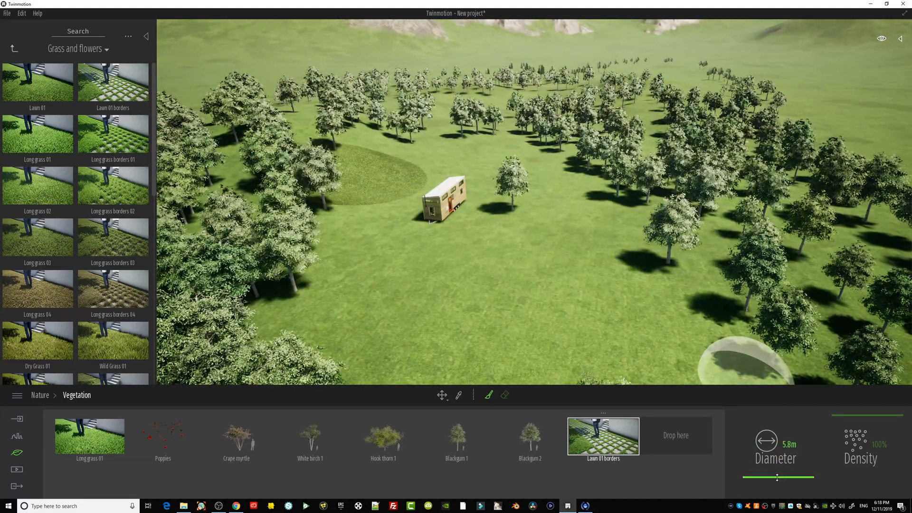
key(w)
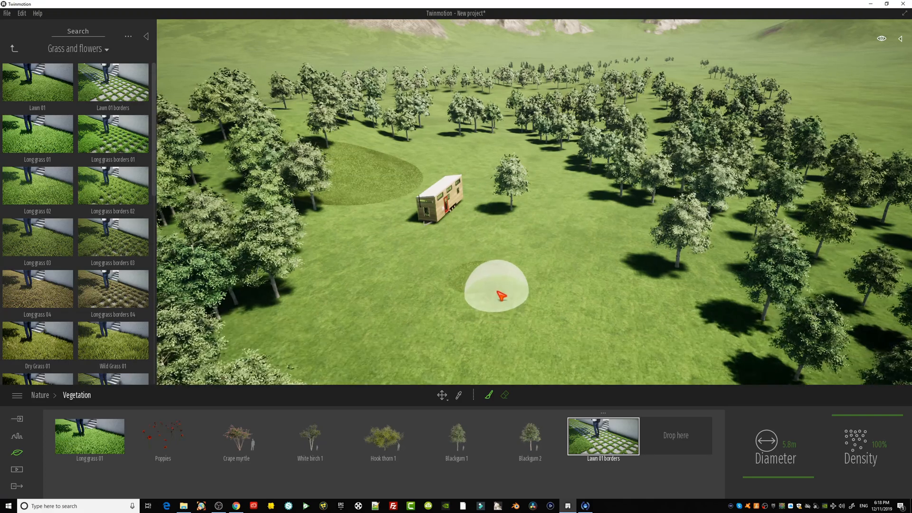
key(w)
key(w)
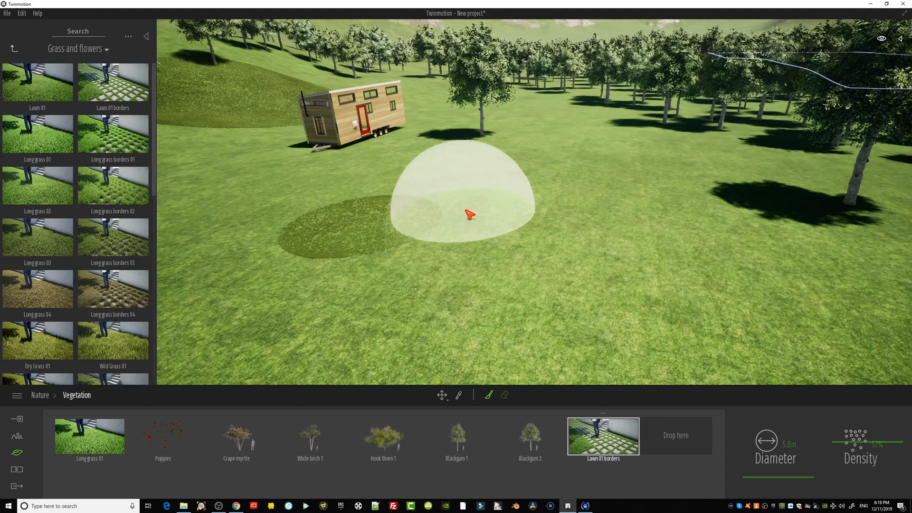
mouse_move(649, 279)
mouse_down()
mouse_move(383, 297)
mouse_move(485, 252)
mouse_move(672, 201)
mouse_move(589, 152)
mouse_up()
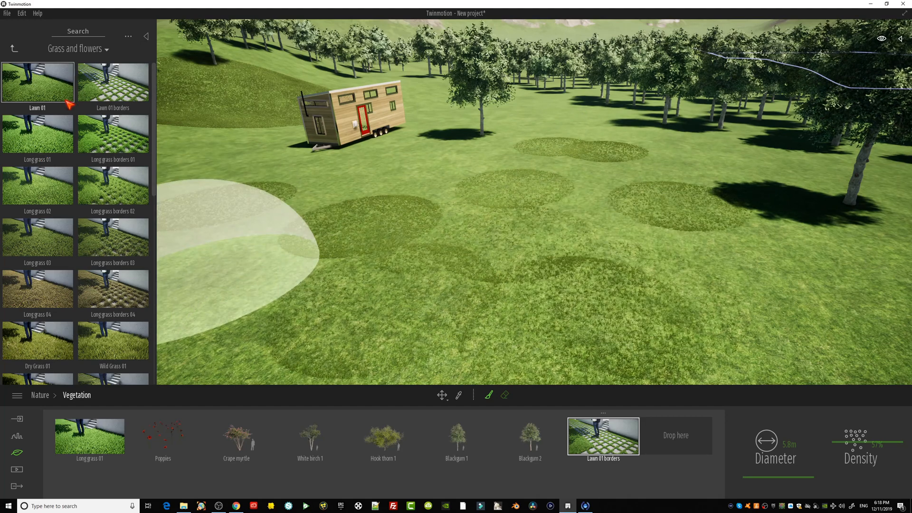
Add Lawn 01 to the vegetation palette and paint it across the ground in front of the tiny home.
drag(64, 96, 686, 443)
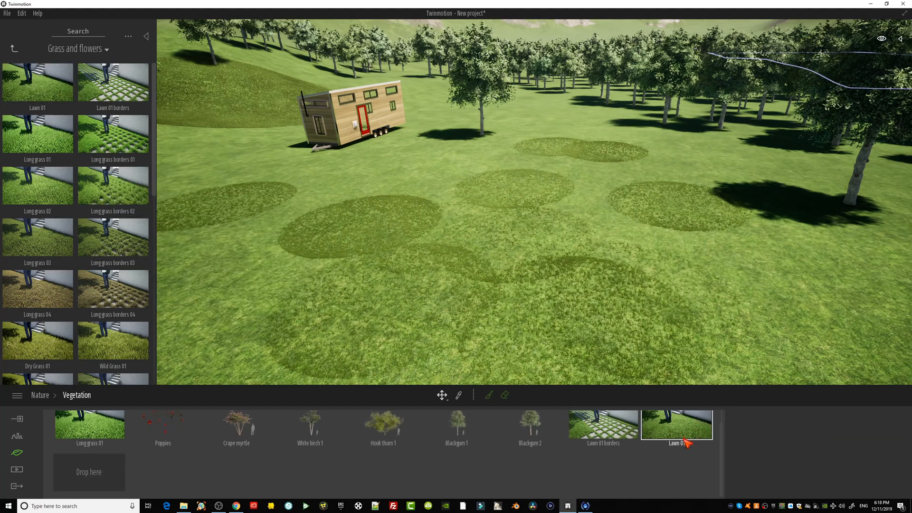
click(674, 431)
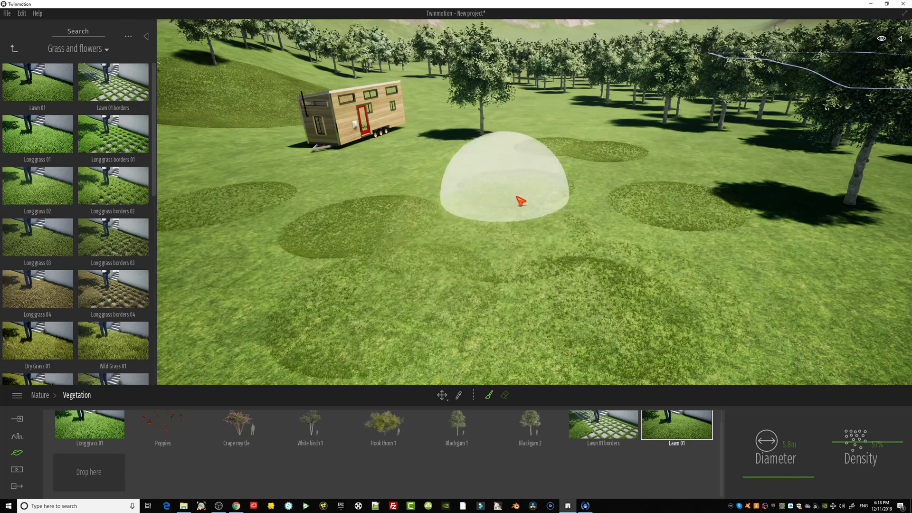
drag(519, 204, 763, 248)
middle_drag(411, 245, 546, 268)
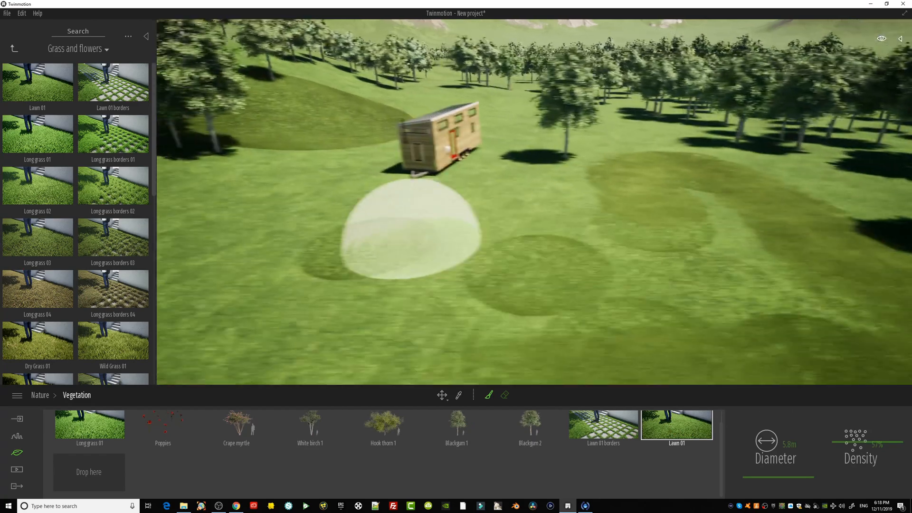
mouse_move(320, 283)
mouse_down()
mouse_move(546, 346)
mouse_move(328, 173)
mouse_move(546, 248)
mouse_move(603, 163)
mouse_up()
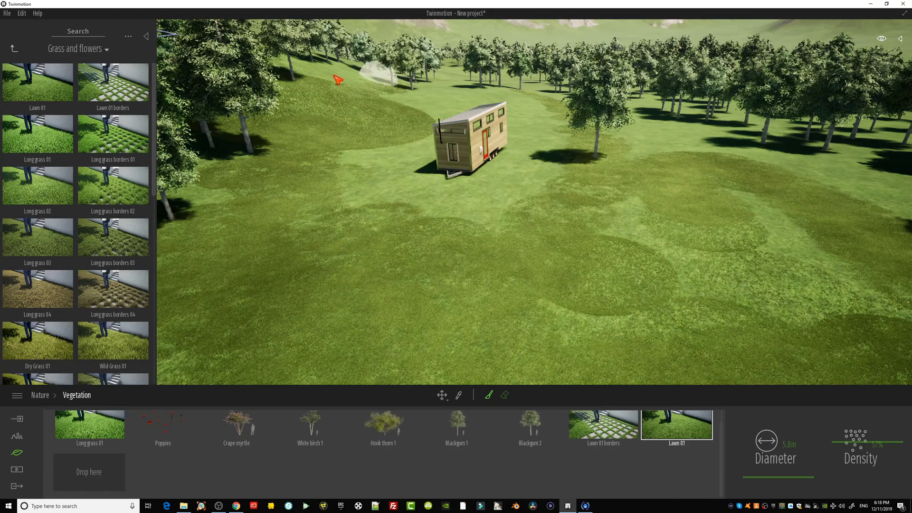
Extend the Lawn 01 grass over the slope behind the tiny home and around the nearby single tree.
mouse_move(440, 97)
mouse_down()
mouse_move(367, 206)
mouse_move(364, 258)
mouse_move(485, 244)
mouse_move(788, 283)
mouse_move(753, 90)
mouse_move(729, 148)
mouse_move(655, 108)
mouse_move(813, 189)
mouse_move(464, 89)
mouse_up()
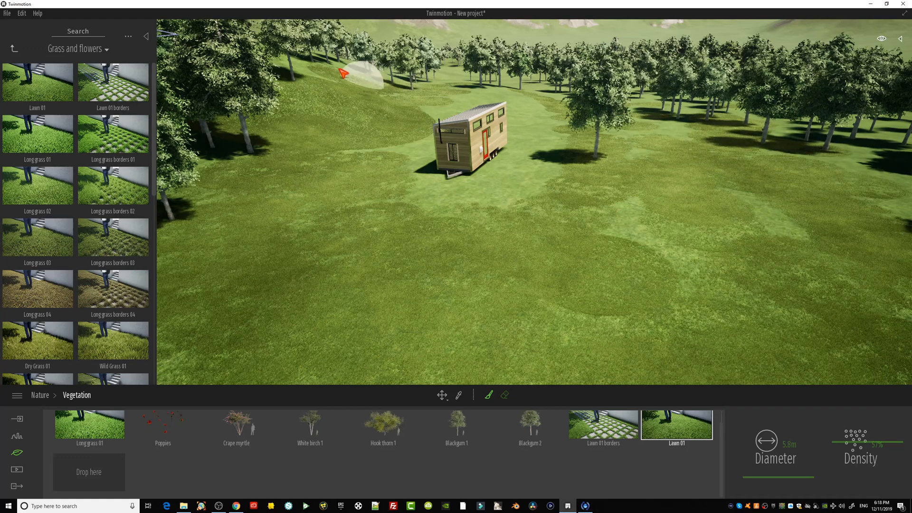
drag(340, 70, 308, 57)
middle_drag(287, 250, 399, 300)
drag(470, 128, 617, 101)
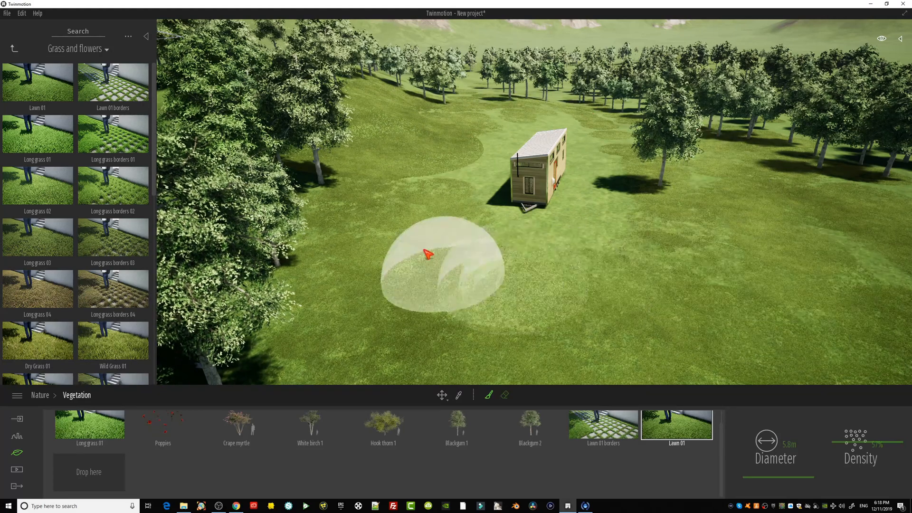
middle_drag(626, 308, 530, 354)
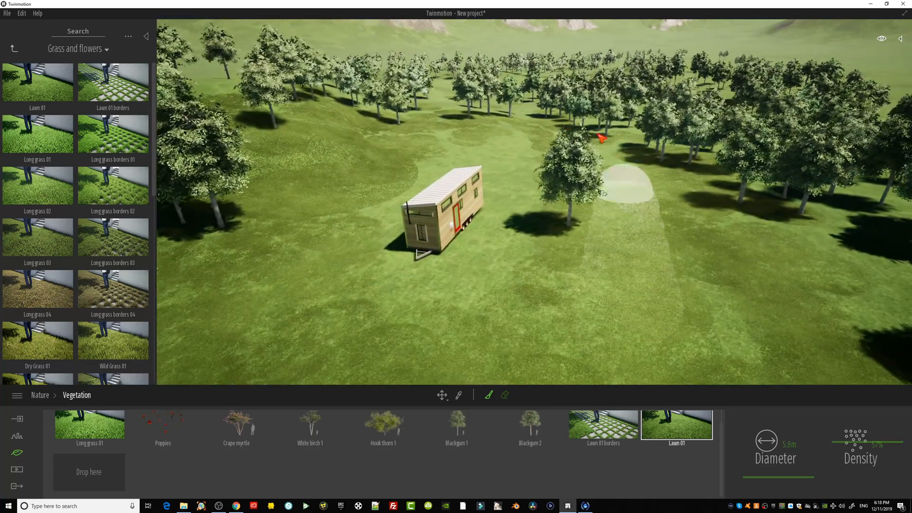
mouse_move(417, 175)
mouse_down()
mouse_move(429, 134)
mouse_move(517, 128)
mouse_up()
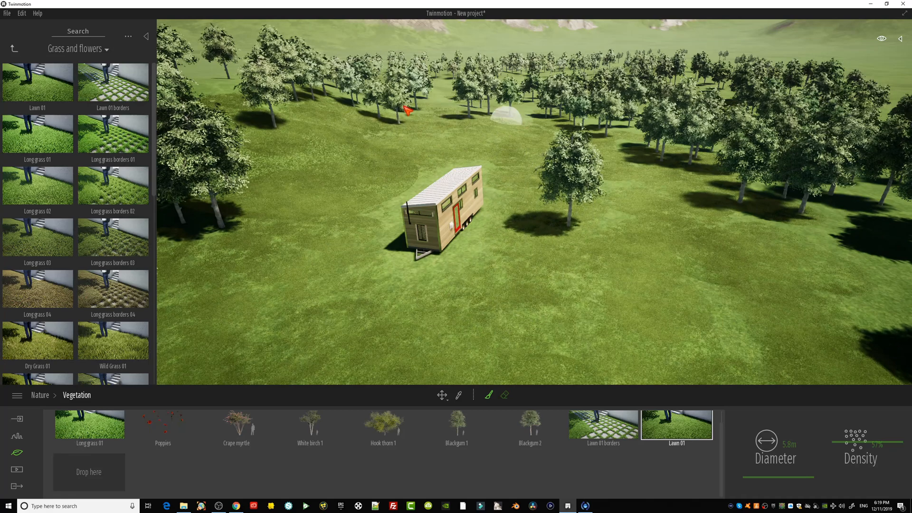
Paint Lawn 01 over the remaining bare ground on the tiny home's shaded side.
mouse_move(436, 102)
shift+middle_down()
mouse_move(472, 106)
mouse_move(434, 142)
shift+middle_up()
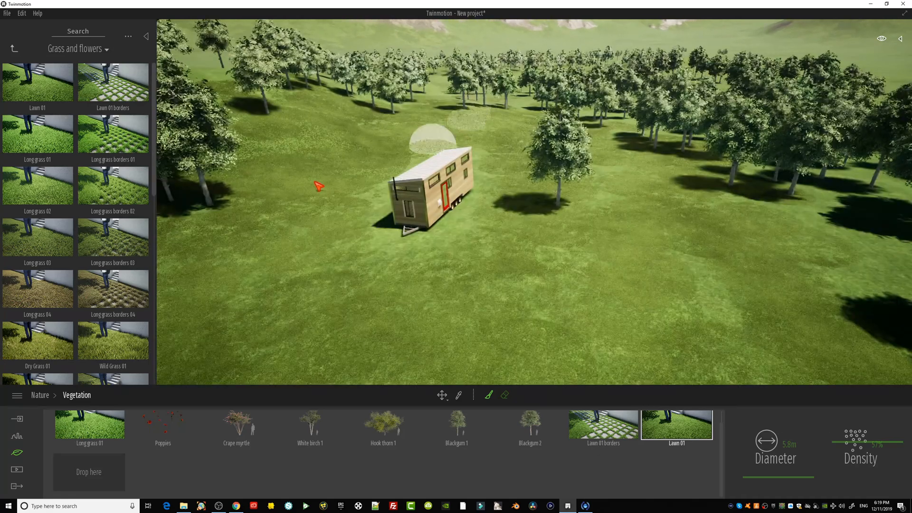
mouse_move(304, 176)
middle_down()
mouse_move(220, 158)
mouse_move(243, 161)
middle_up()
drag(245, 145, 421, 144)
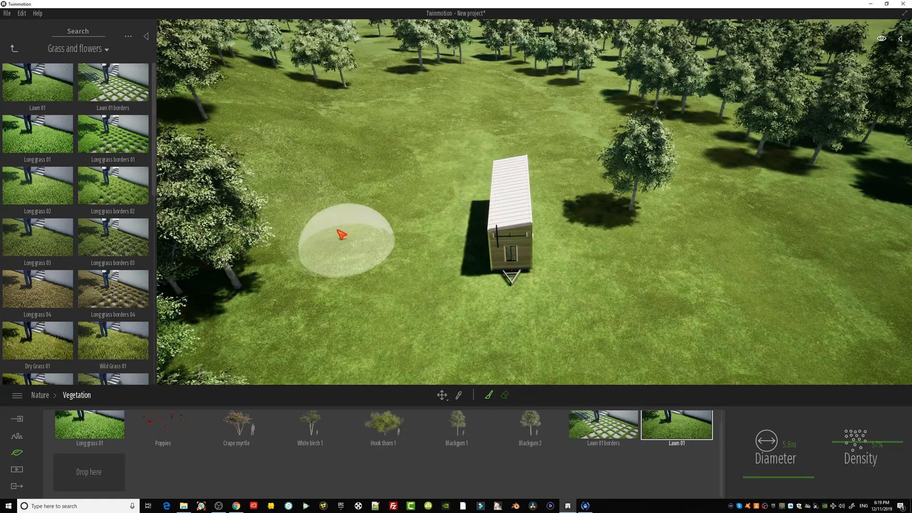
mouse_move(338, 229)
middle_down()
mouse_move(304, 193)
mouse_move(233, 204)
middle_up()
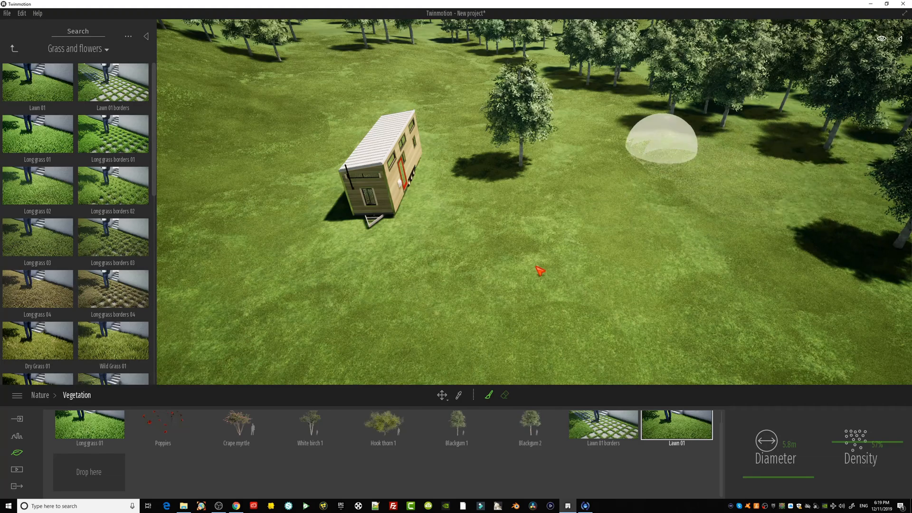
Erase part of the grass in front of the tiny home near the single tree and repaint it with Lawn 01.
right_drag(537, 267, 525, 238)
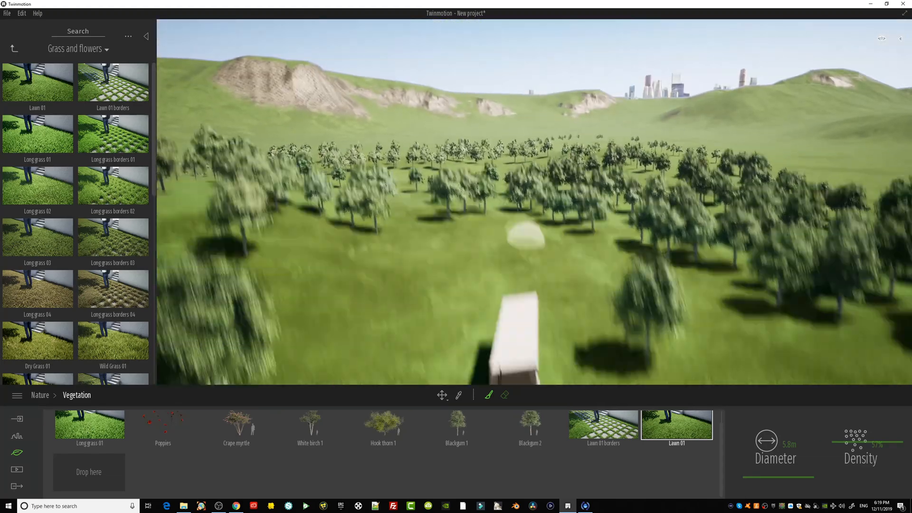
middle_drag(526, 238, 584, 255)
scroll(510, 237, up, 4)
scroll(598, 314, down, 2)
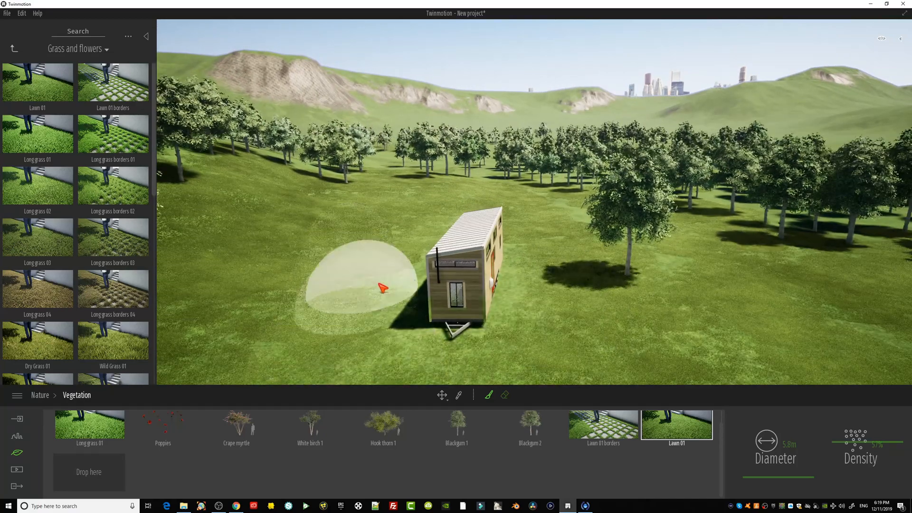
middle_drag(606, 301, 582, 292)
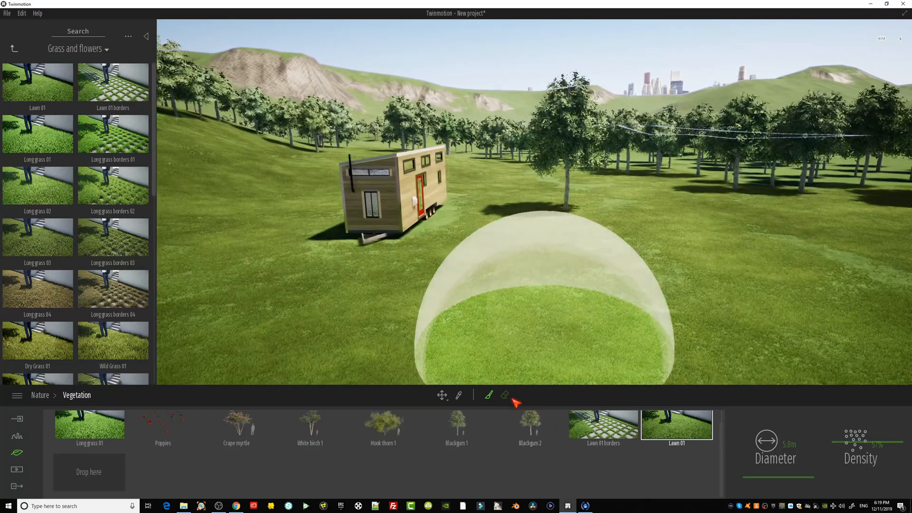
drag(563, 300, 647, 269)
click(489, 395)
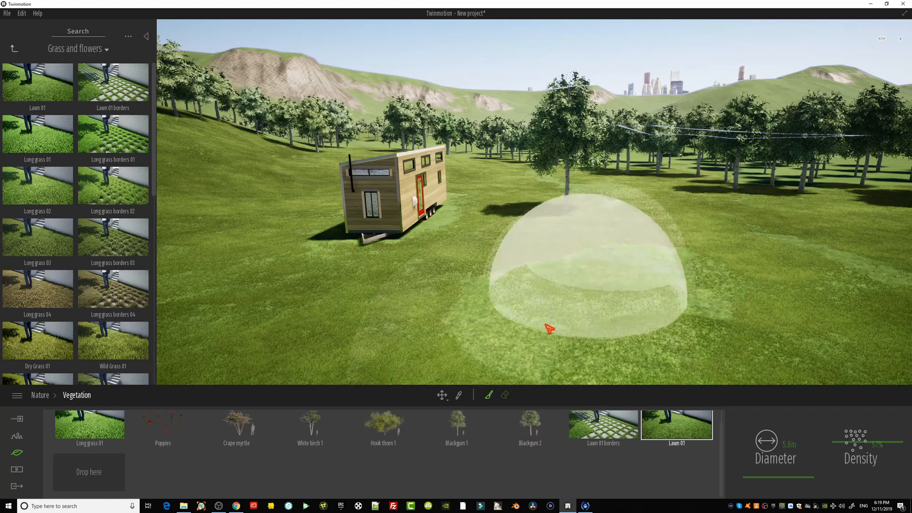
mouse_move(727, 294)
mouse_down()
mouse_move(565, 273)
mouse_move(712, 243)
mouse_move(589, 249)
mouse_move(571, 211)
mouse_up()
Save the project as Tiny_Home_002 in the Documents folder.
click(8, 13)
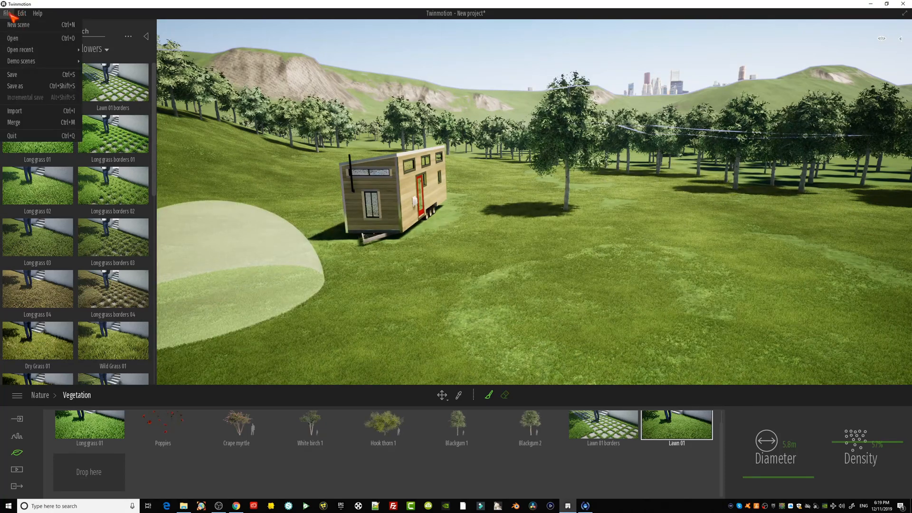
click(22, 86)
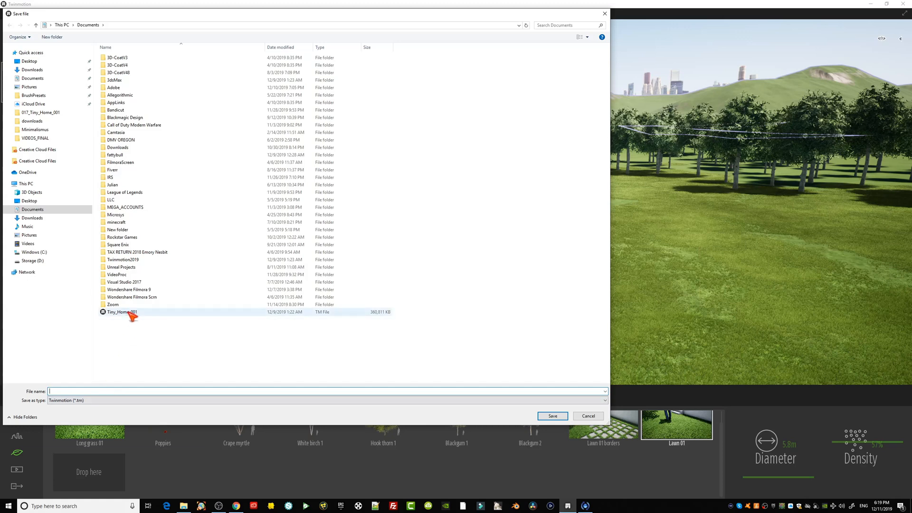
key(BackSpace)
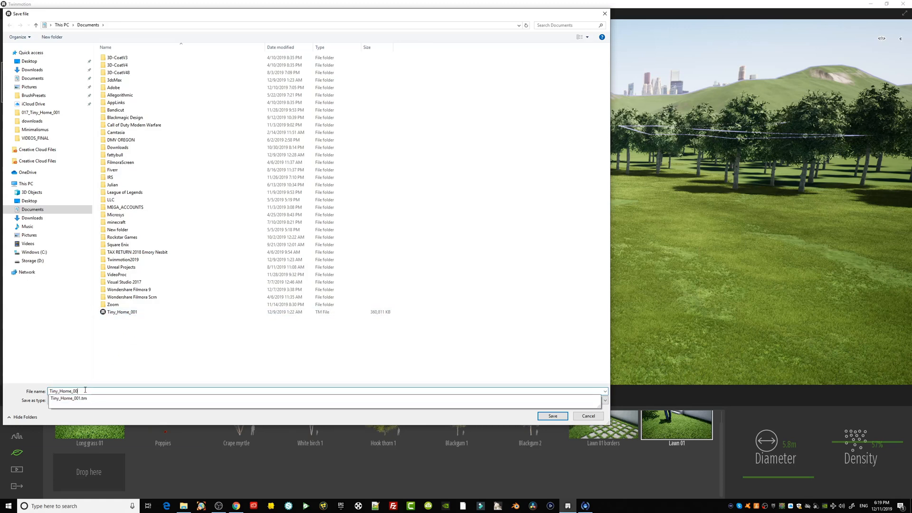
text(2)
key(Return)
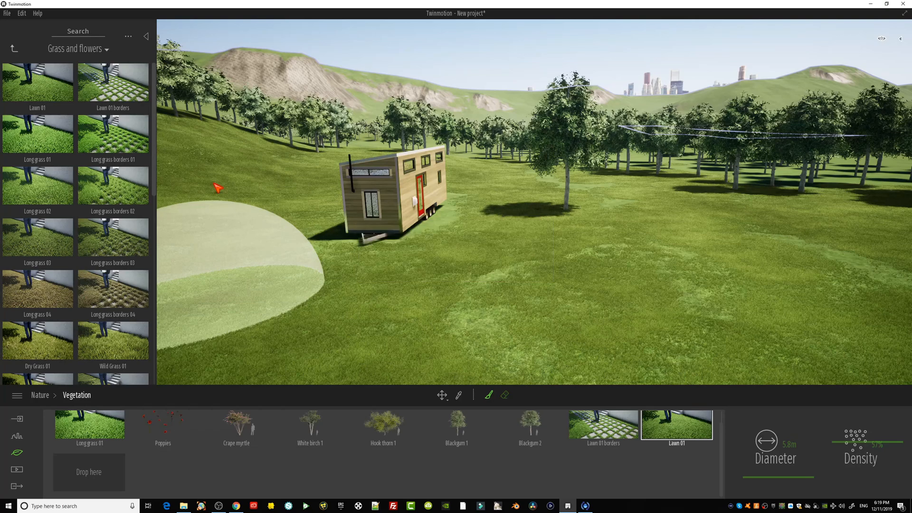
Add Long grass borders 04 to the vegetation palette and paint a wide band of it in the foreground before the tiny home.
right_drag(494, 268, 416, 275)
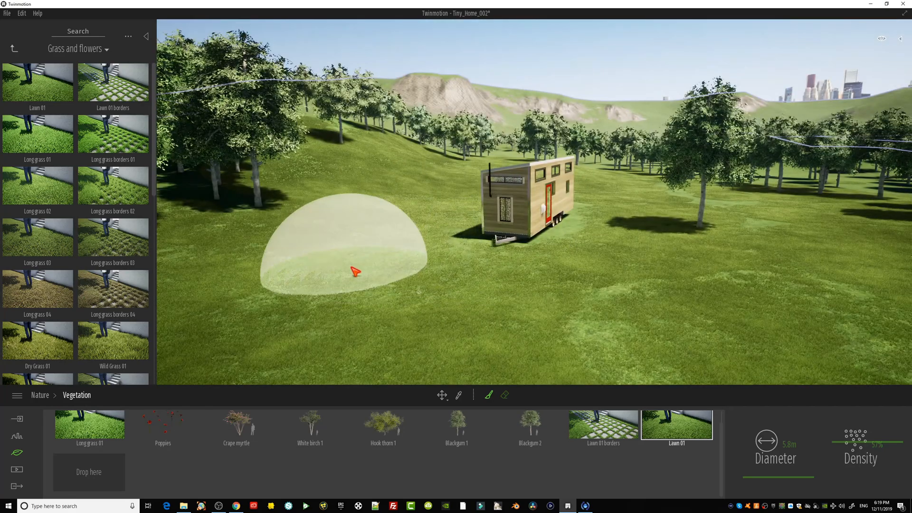
middle_drag(344, 270, 290, 240)
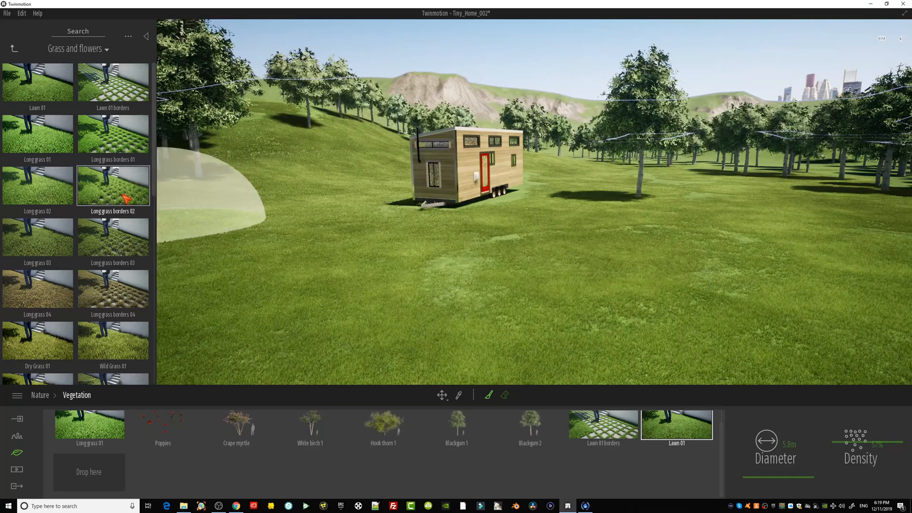
drag(129, 297, 127, 473)
mouse_move(377, 302)
mouse_down()
mouse_move(485, 316)
mouse_move(819, 287)
mouse_move(795, 246)
mouse_move(768, 274)
mouse_move(804, 266)
mouse_up()
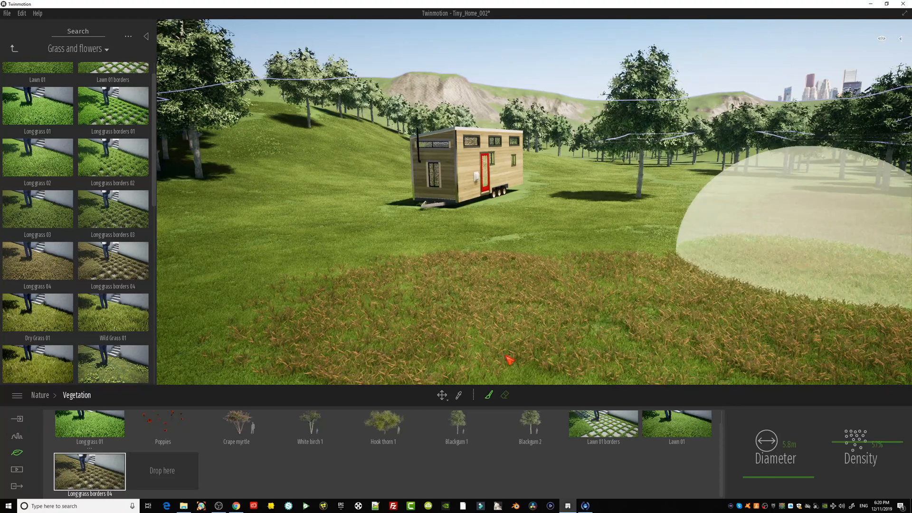
Undo the Long grass borders 04 band and paint a wide foreground band of Wild Grass 01 after adding it to the vegetation palette.
key(ctrl+z)
scroll(138, 288, down, 3)
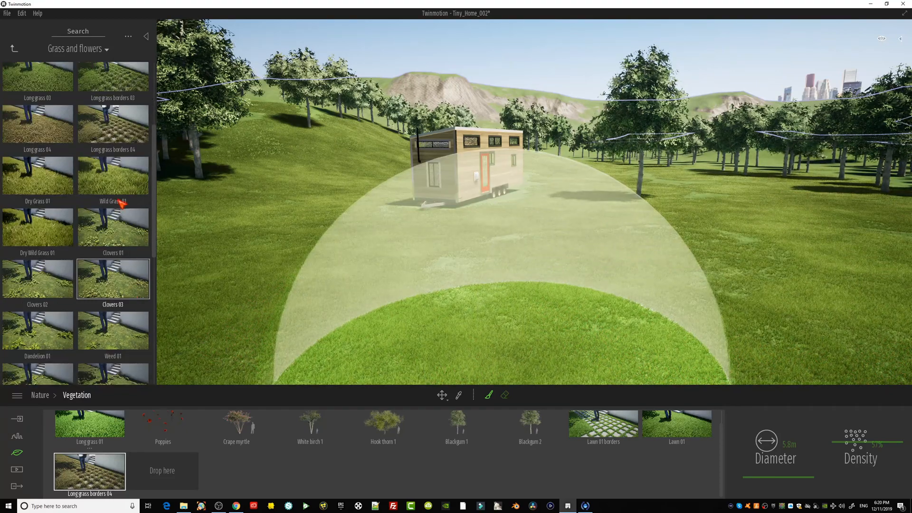
mouse_move(121, 195)
mouse_down()
mouse_move(156, 377)
mouse_move(161, 470)
mouse_up()
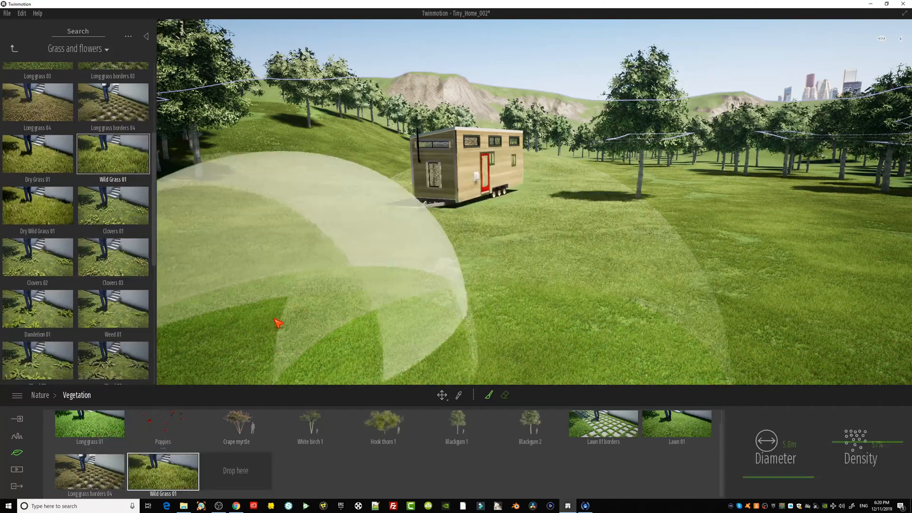
mouse_move(275, 322)
mouse_down()
mouse_move(603, 361)
mouse_move(854, 270)
mouse_move(745, 275)
mouse_up()
key(s)
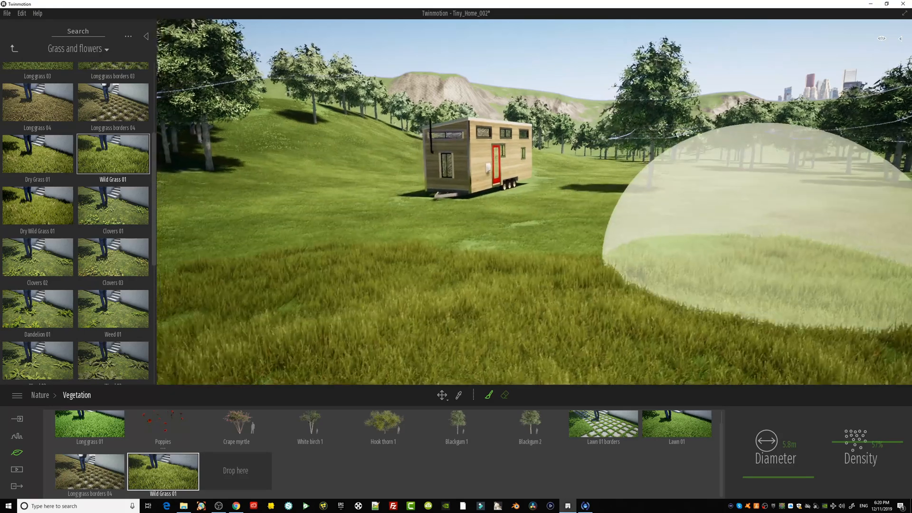
Set the Wild Grass 01 density to 38% and paint it across the meadow around the tiny home and along the tree line.
key(e)
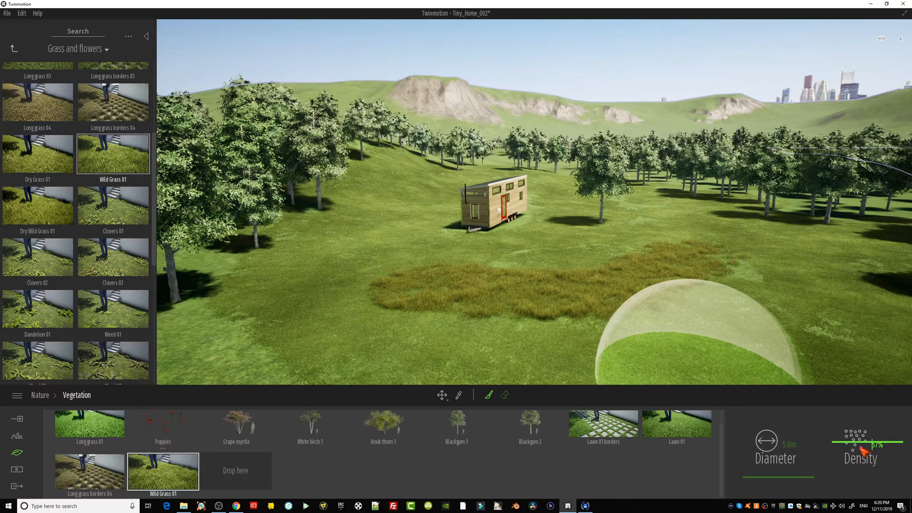
mouse_move(555, 366)
mouse_down()
mouse_move(173, 279)
mouse_move(800, 368)
mouse_move(875, 199)
mouse_move(721, 264)
mouse_move(295, 246)
mouse_move(385, 190)
mouse_up()
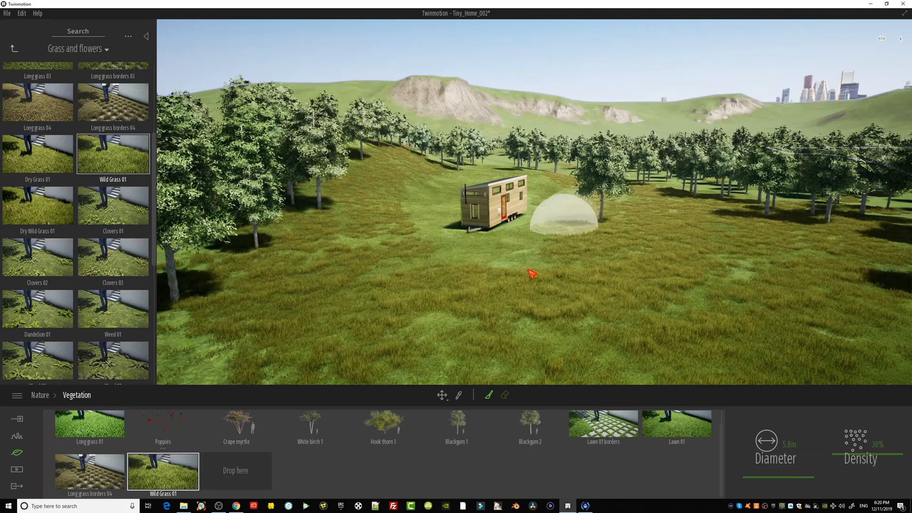
right_drag(561, 304, 399, 313)
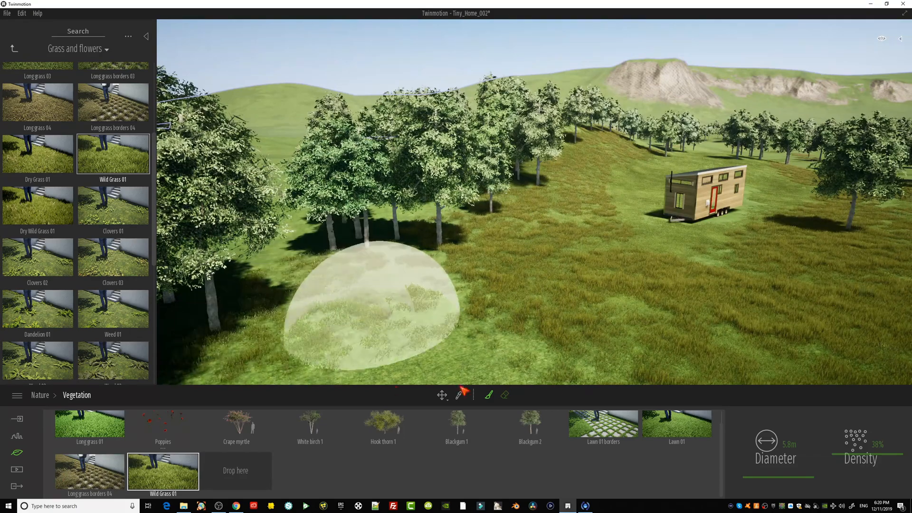
mouse_move(461, 387)
mouse_down()
mouse_move(311, 308)
mouse_move(544, 189)
mouse_up()
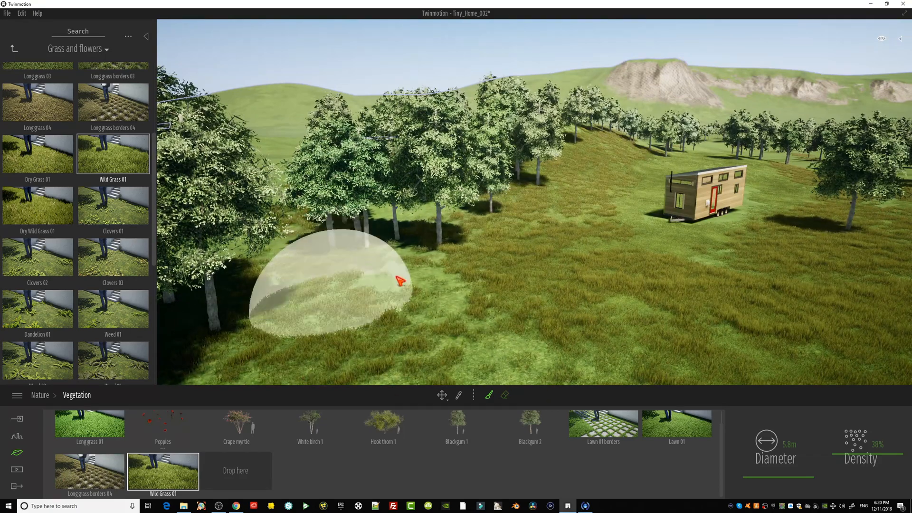
mouse_move(521, 338)
right_down()
mouse_move(554, 316)
mouse_move(554, 256)
right_up()
middle_drag(554, 268, 537, 264)
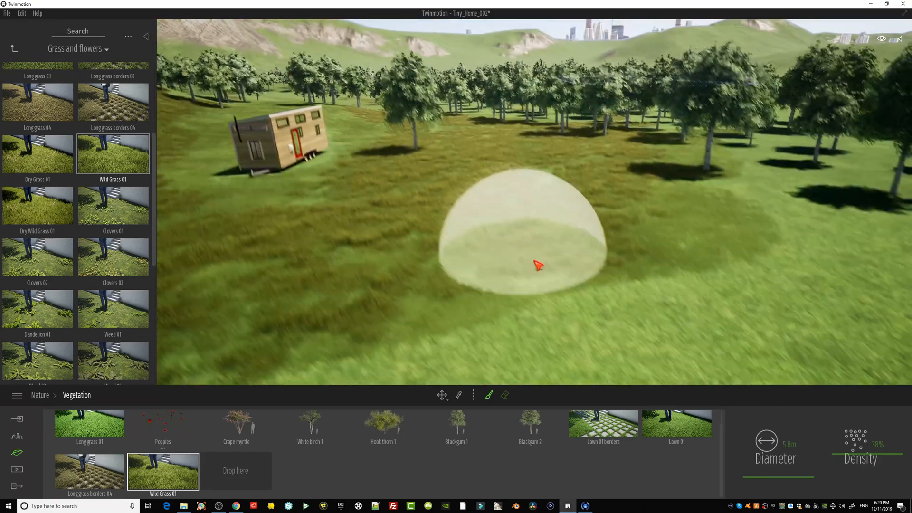
Extend the Wild Grass 01 cover over the outer meadow and the ground behind the tiny home.
scroll(558, 278, down, 3)
mouse_move(570, 299)
mouse_down()
mouse_move(375, 370)
mouse_move(725, 287)
mouse_move(710, 158)
mouse_move(575, 300)
mouse_move(563, 238)
mouse_up()
right_drag(563, 238, 551, 221)
middle_drag(551, 223, 546, 280)
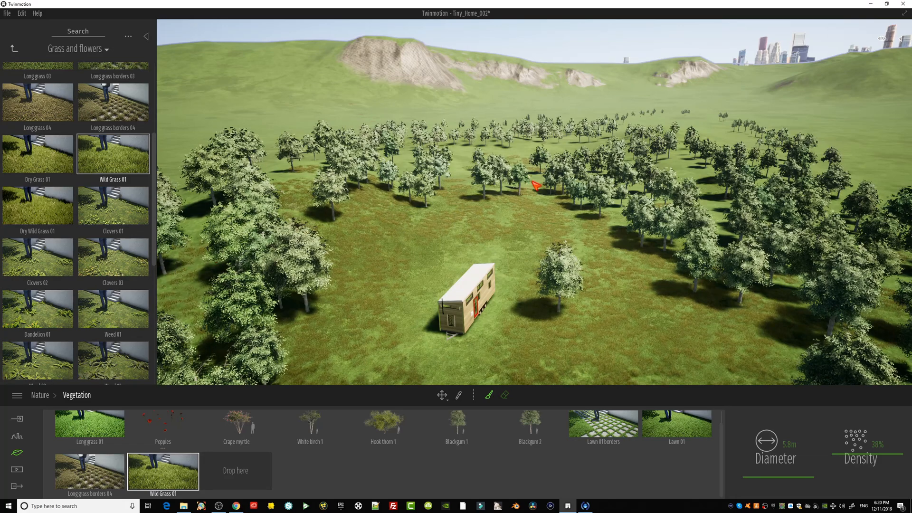
mouse_move(535, 185)
middle_down()
mouse_move(525, 147)
mouse_move(532, 180)
middle_up()
drag(532, 183, 471, 204)
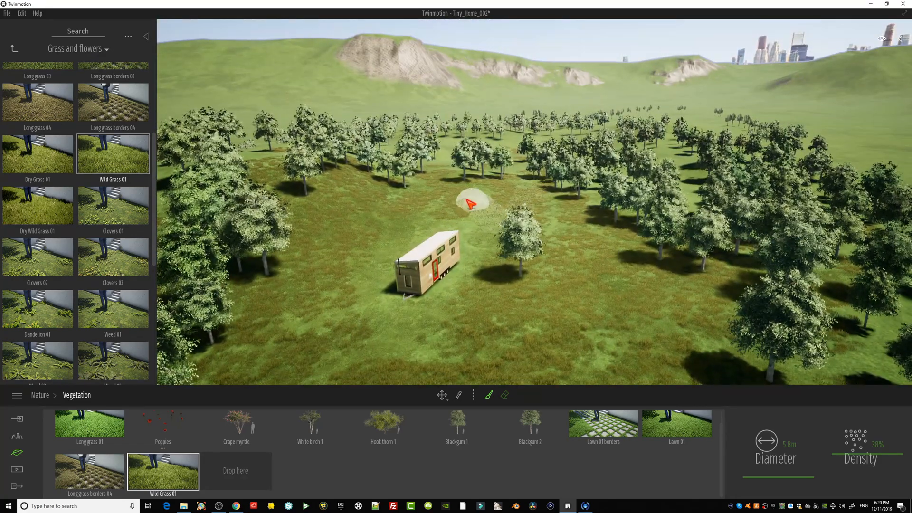
Paint more Wild Grass 01 over the thin patches of open ground in front of and beside the tiny home.
mouse_move(312, 297)
mouse_down()
mouse_move(480, 369)
mouse_move(623, 294)
mouse_up()
middle_drag(622, 294, 660, 276)
mouse_move(608, 299)
mouse_down()
mouse_move(674, 311)
mouse_move(712, 342)
mouse_move(637, 275)
mouse_up()
middle_drag(638, 276, 639, 214)
mouse_move(613, 267)
mouse_down()
mouse_move(401, 355)
mouse_move(230, 348)
mouse_move(261, 375)
mouse_move(755, 384)
mouse_move(634, 221)
mouse_up()
Add TallGrass 03 and TallGrass 04 to the vegetation palette and paint tall grass along the near foreground of the meadow.
scroll(230, 348, down, 1)
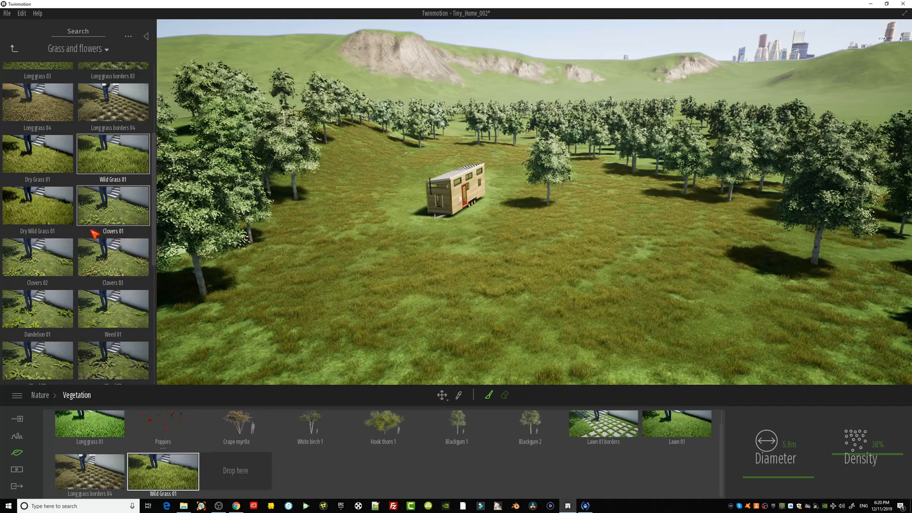
scroll(79, 332, down, 3)
scroll(96, 342, down, 1)
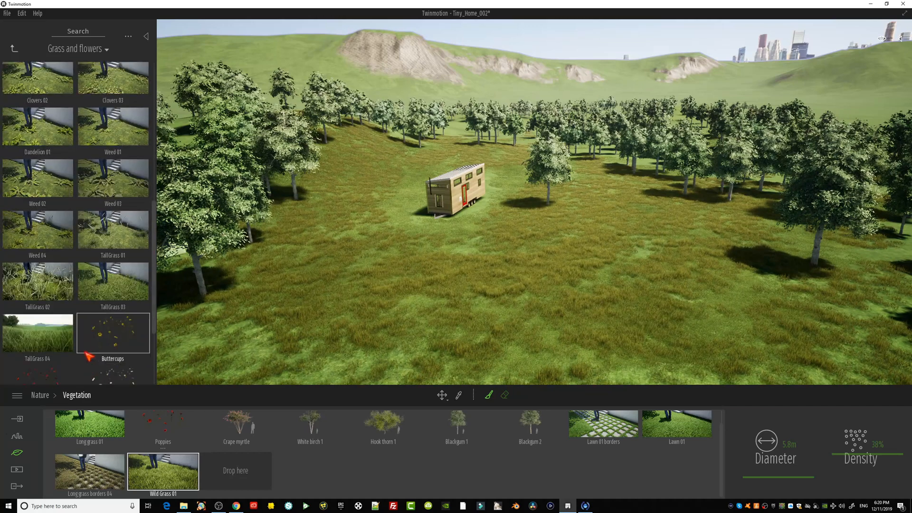
drag(158, 378, 233, 477)
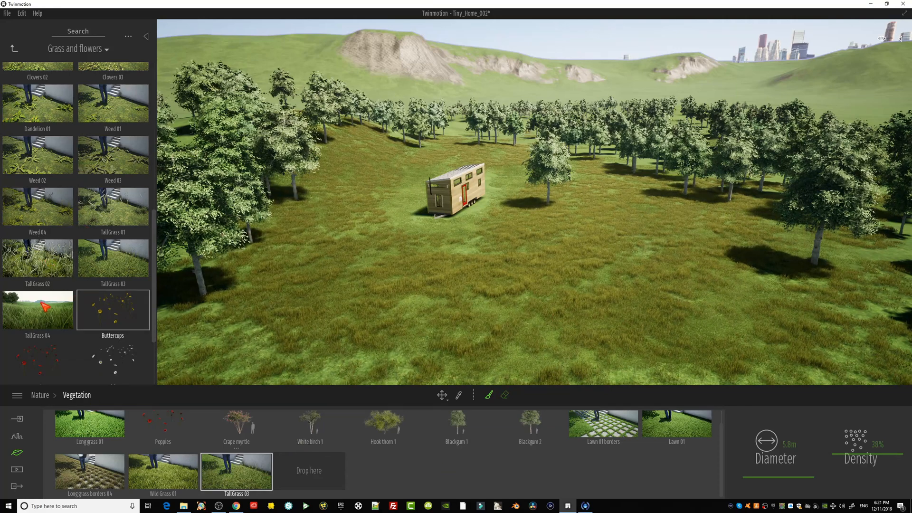
drag(104, 356, 326, 483)
mouse_move(282, 372)
mouse_down()
mouse_move(738, 385)
mouse_move(878, 306)
mouse_move(193, 395)
mouse_up()
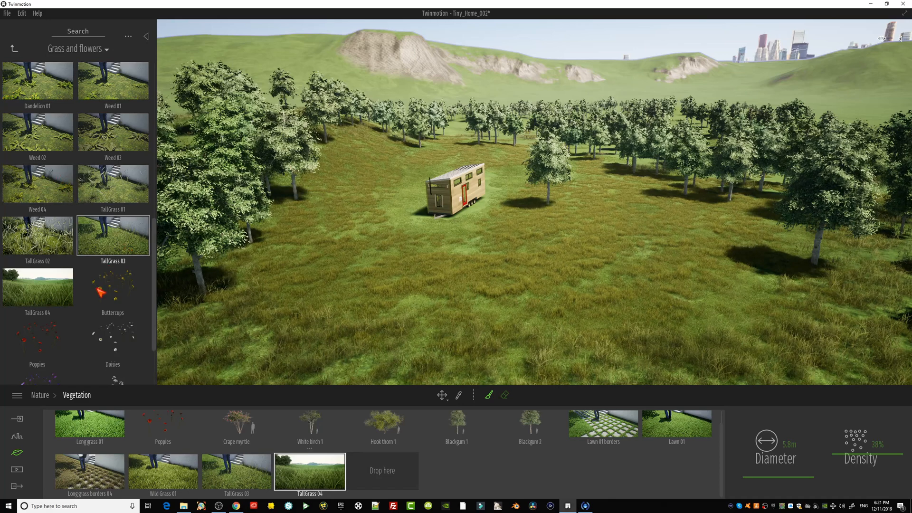
Add Rock 3 from the rocks library to the vegetation palette and paint a stroke of it across the foreground.
scroll(86, 264, up, 5)
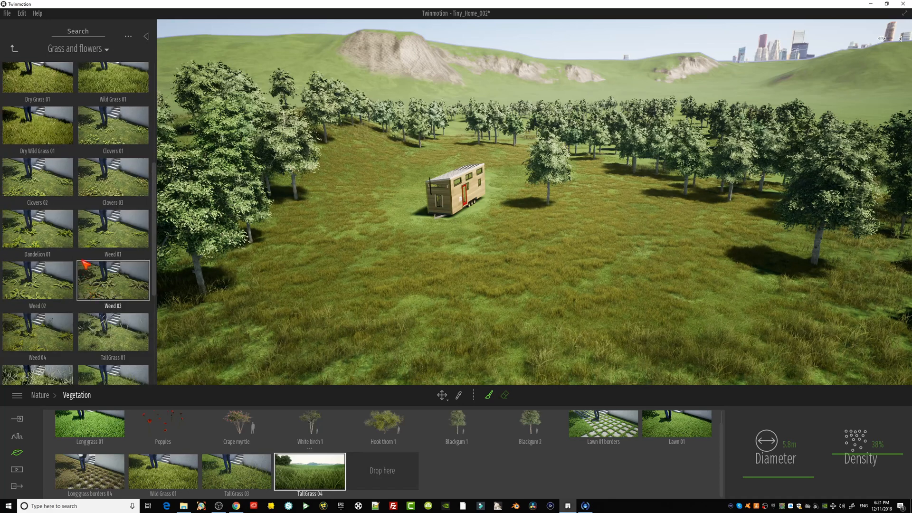
click(14, 49)
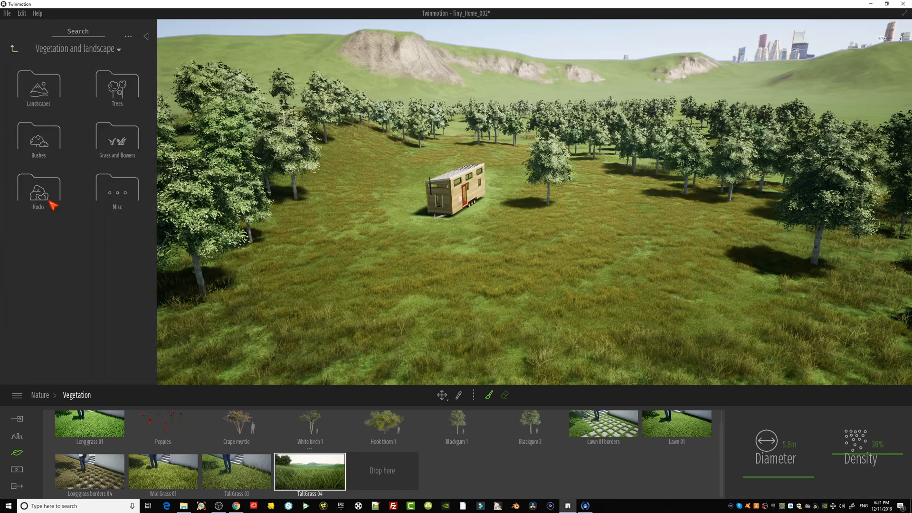
click(53, 204)
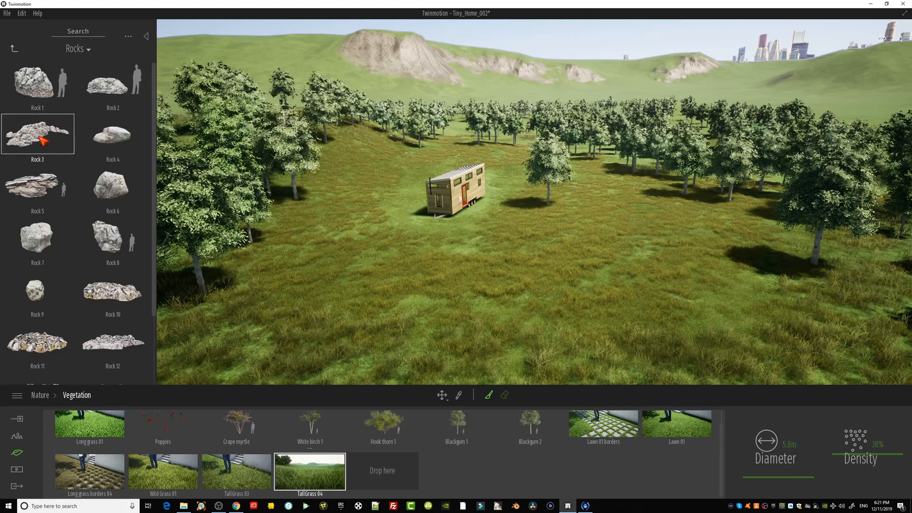
drag(387, 481, 388, 489)
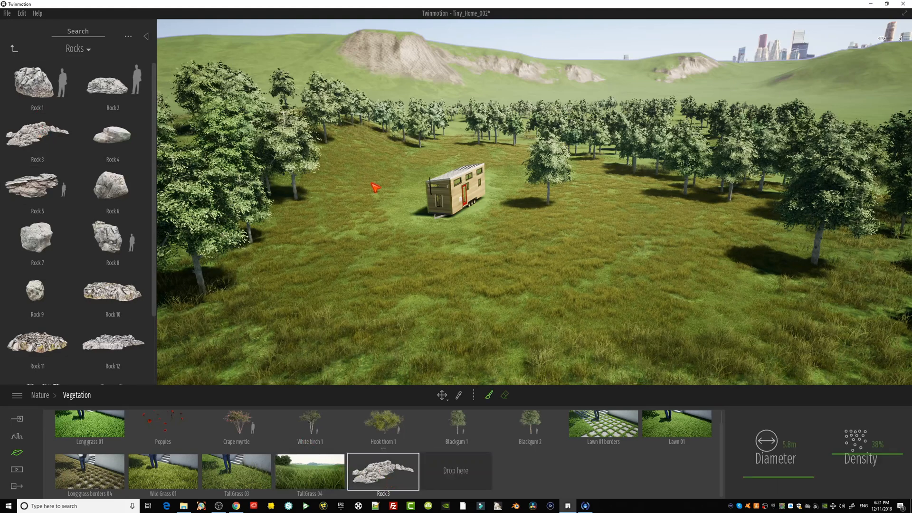
mouse_move(322, 225)
mouse_down()
mouse_move(285, 347)
mouse_move(678, 359)
mouse_up()
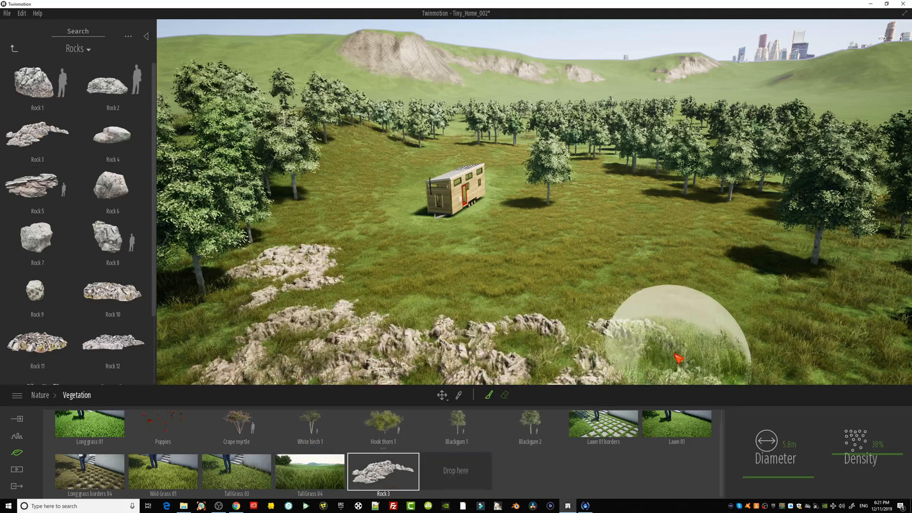
Undo the dense rock stroke, set the density to 5% and scatter Rock 3 sparsely around the edges of the meadow.
key(ctrl+z)
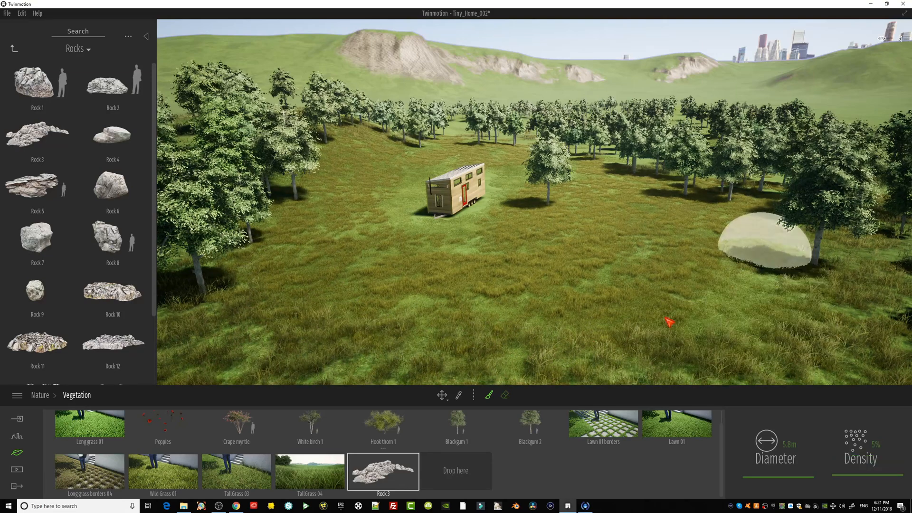
mouse_move(784, 237)
mouse_down()
mouse_move(193, 336)
mouse_move(289, 320)
mouse_move(380, 137)
mouse_up()
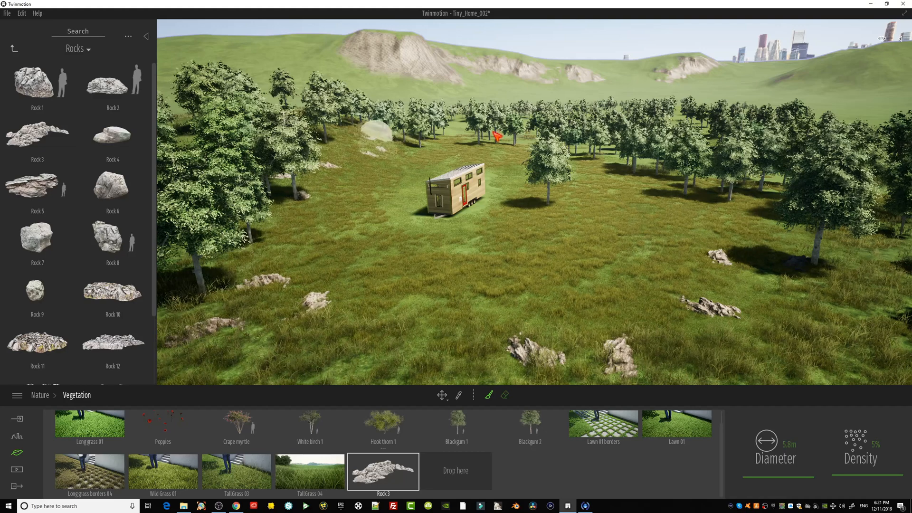
drag(895, 235, 703, 336)
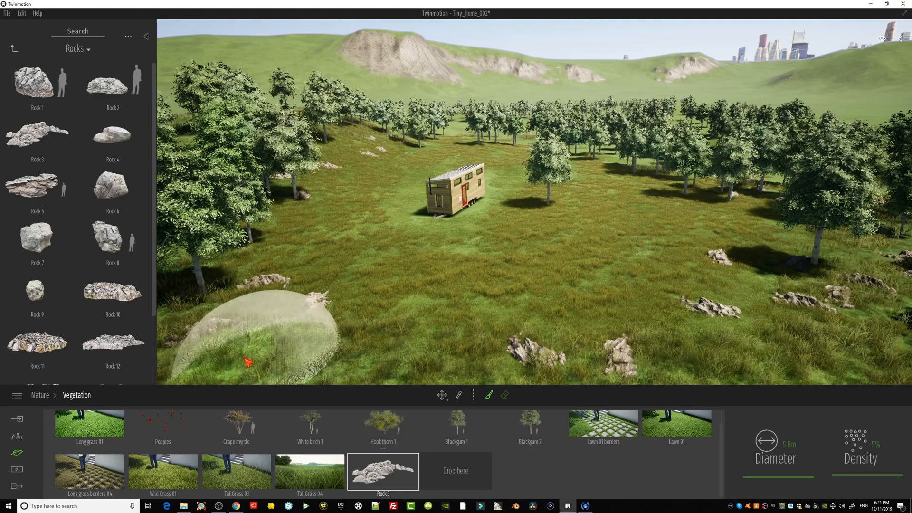
Add Rock 10 to the vegetation palette and try scattering it across the meadow near the tiny home.
scroll(66, 333, down, 2)
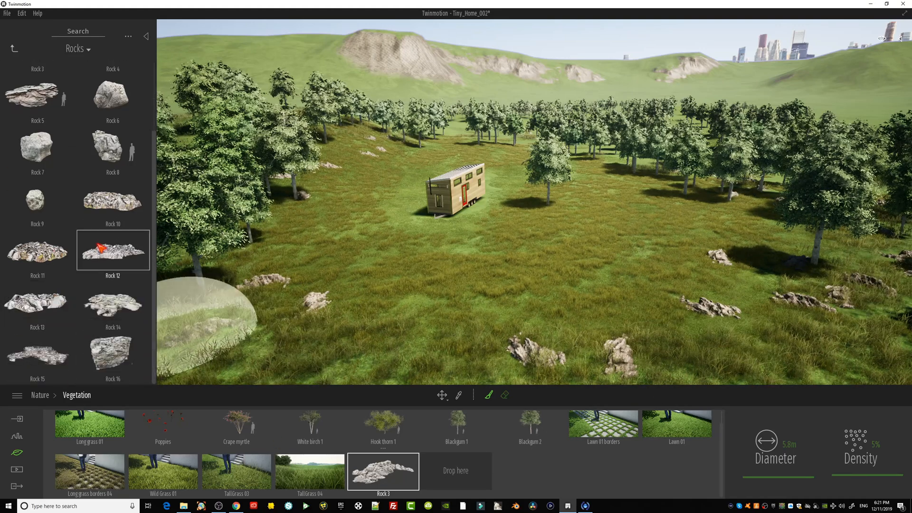
drag(116, 212, 455, 473)
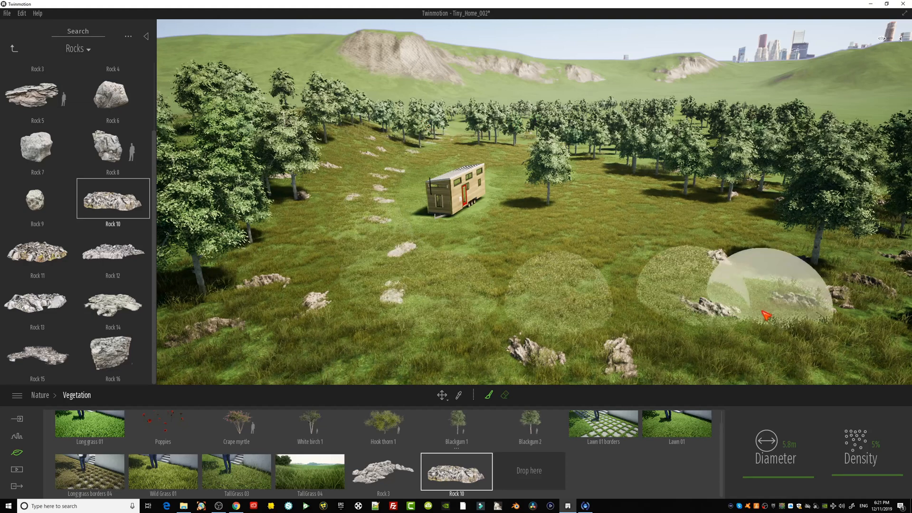
Look through the grass, flower and bush collections of the vegetation library for more plants to add to the meadow.
click(14, 49)
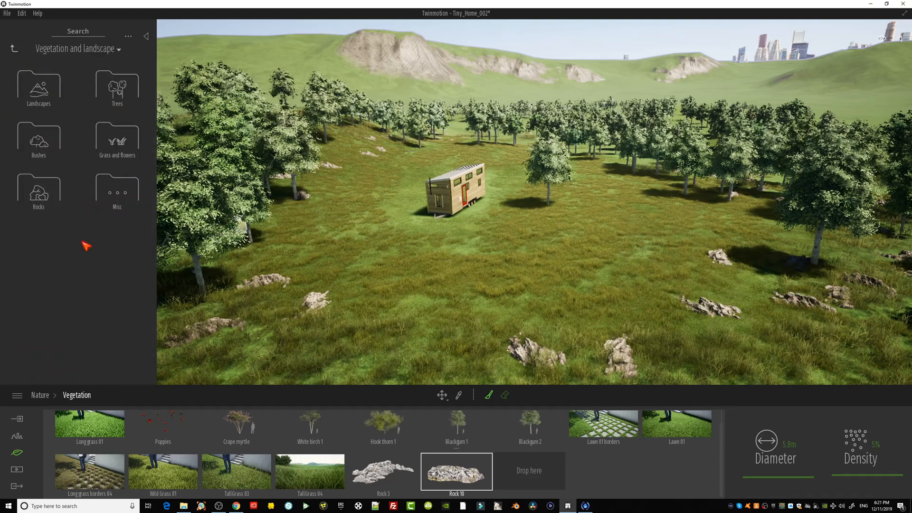
click(118, 148)
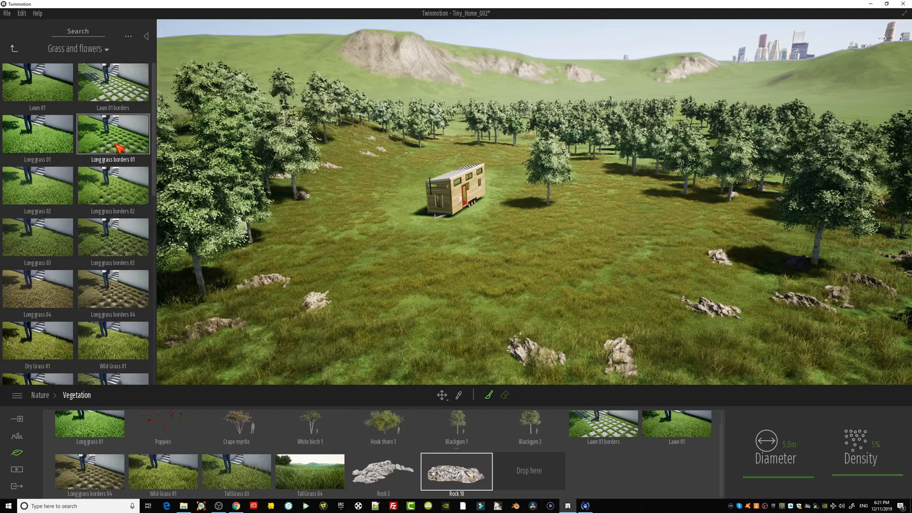
click(14, 49)
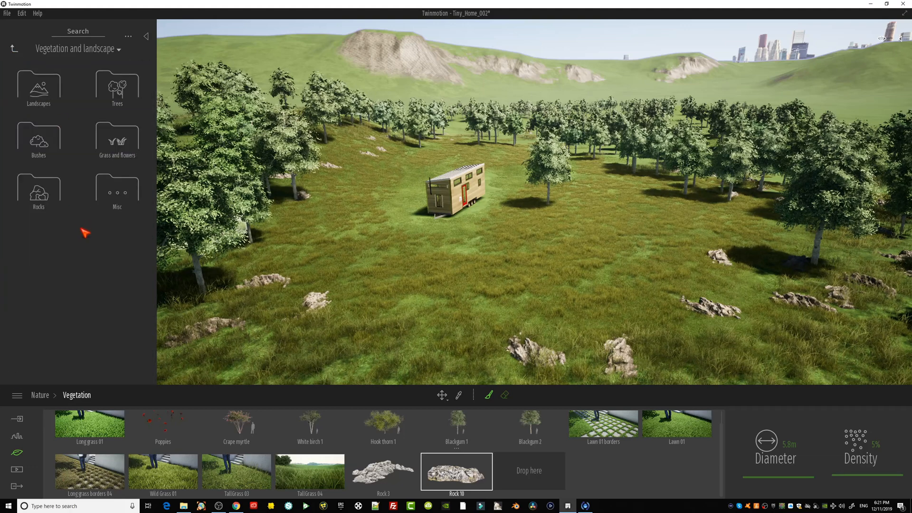
click(41, 149)
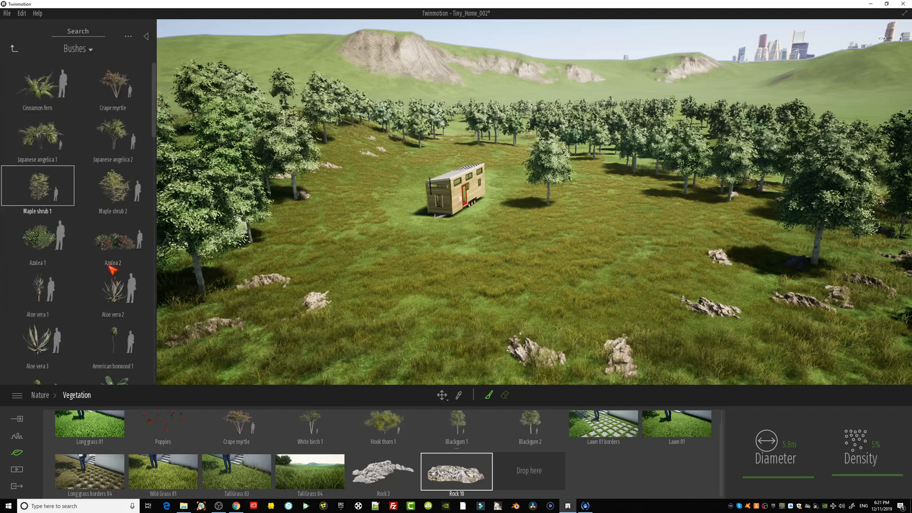
scroll(112, 285, down, 5)
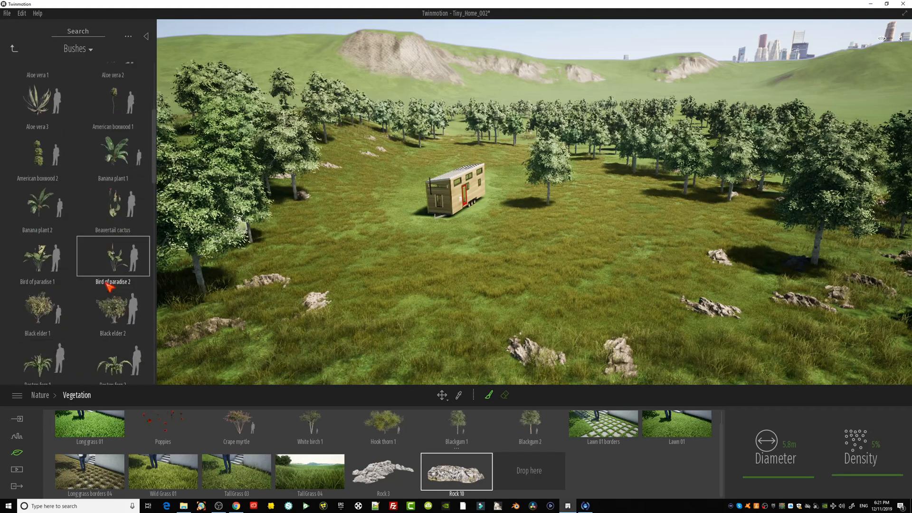
scroll(109, 285, down, 3)
scroll(108, 288, down, 2)
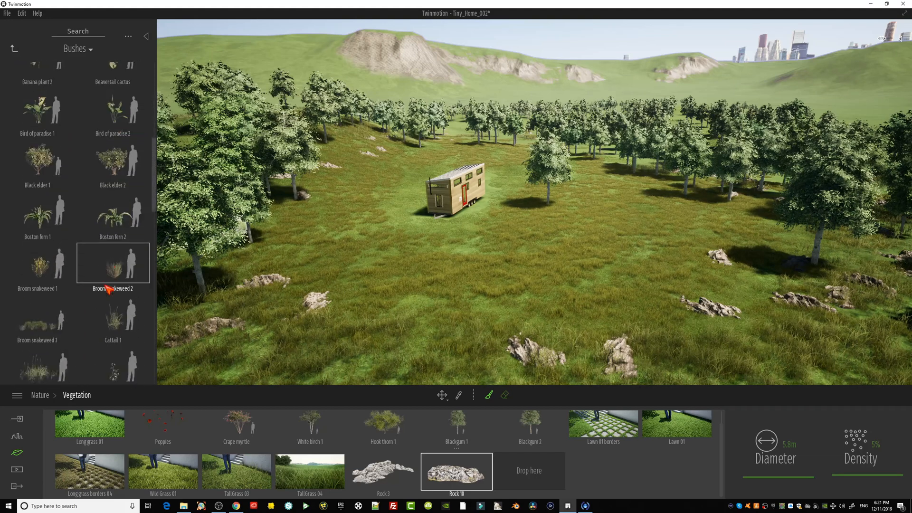
scroll(109, 293, down, 3)
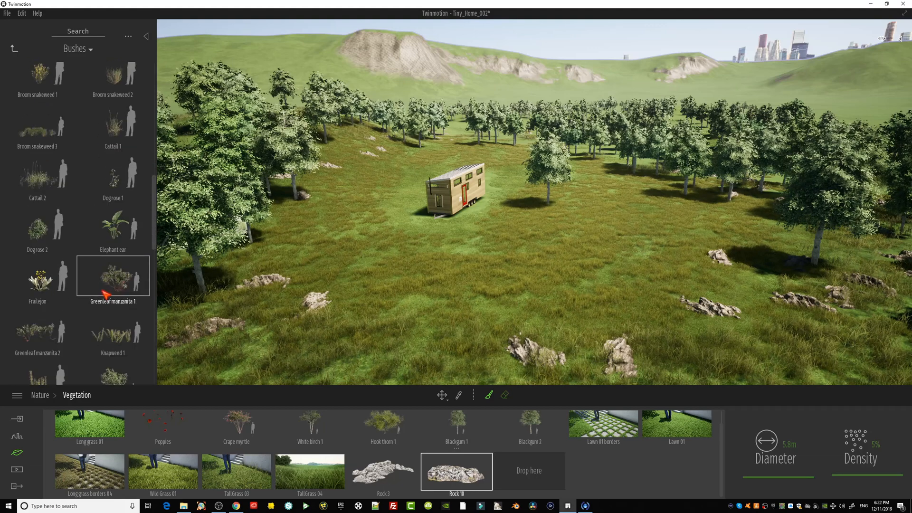
drag(156, 219, 159, 74)
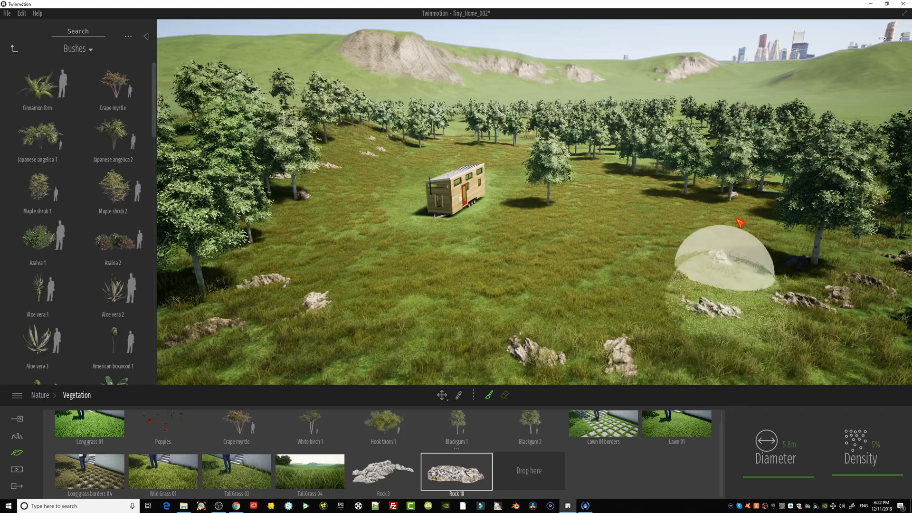
mouse_move(415, 281)
middle_down()
mouse_move(409, 264)
mouse_move(417, 299)
mouse_move(412, 285)
middle_up()
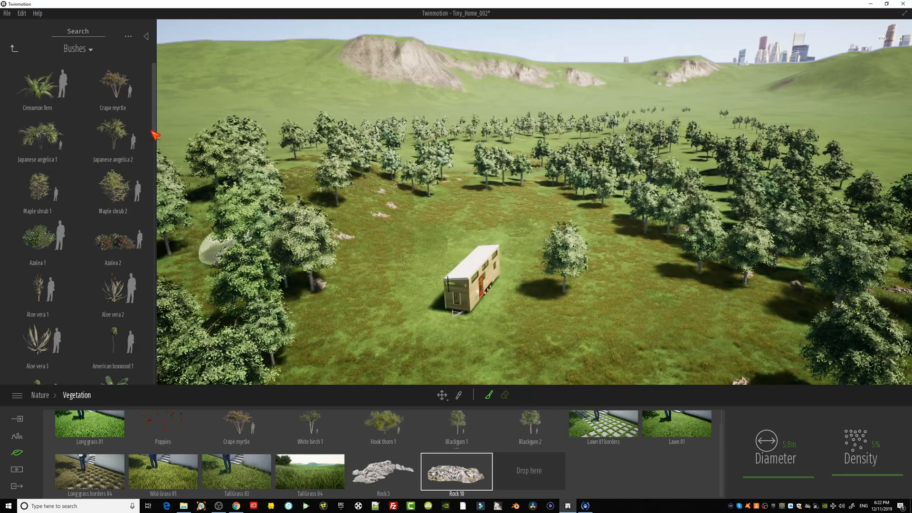
drag(156, 134, 154, 205)
drag(148, 153, 147, 87)
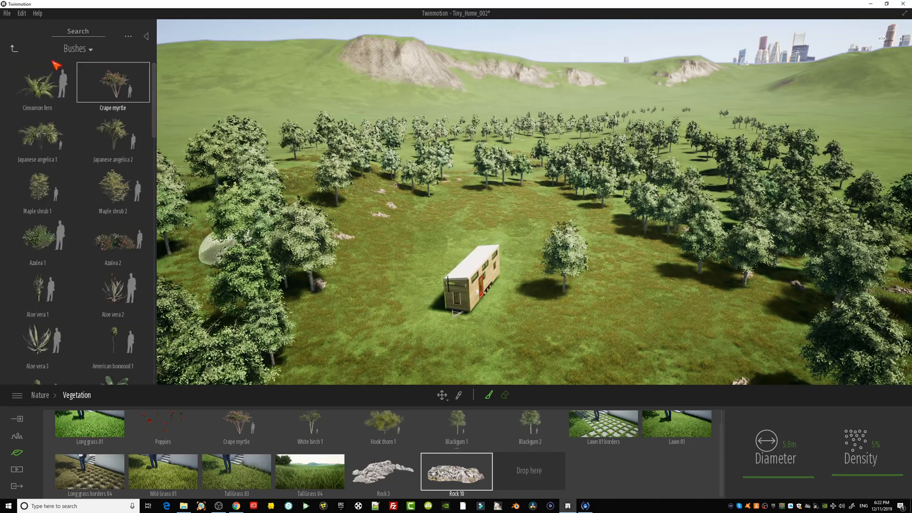
click(13, 48)
middle_drag(388, 218, 393, 271)
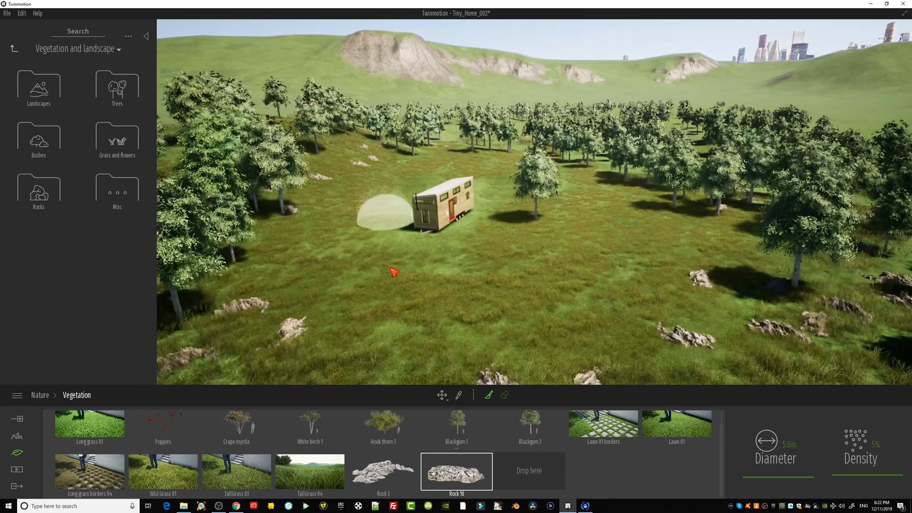
Add Hook thorn 2 from the trees library to the vegetation palette and paint it around the tiny home at 70% density.
click(121, 97)
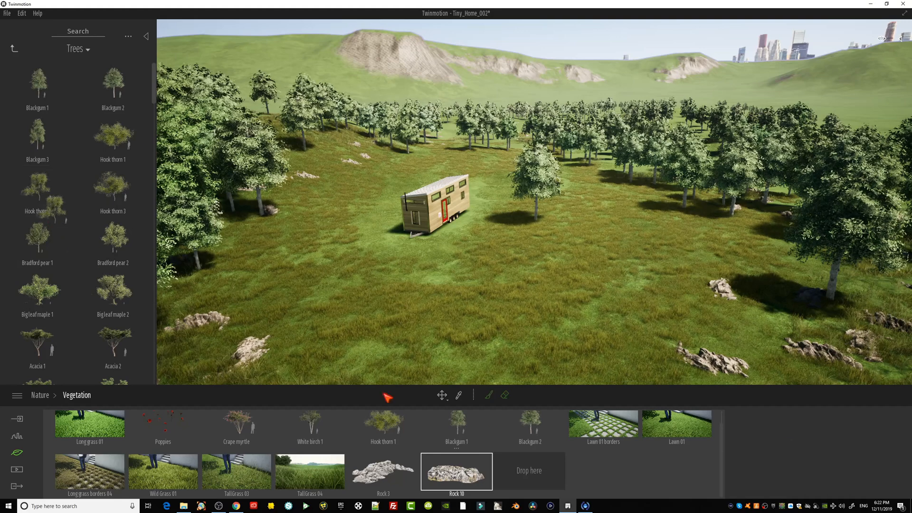
drag(388, 397, 541, 487)
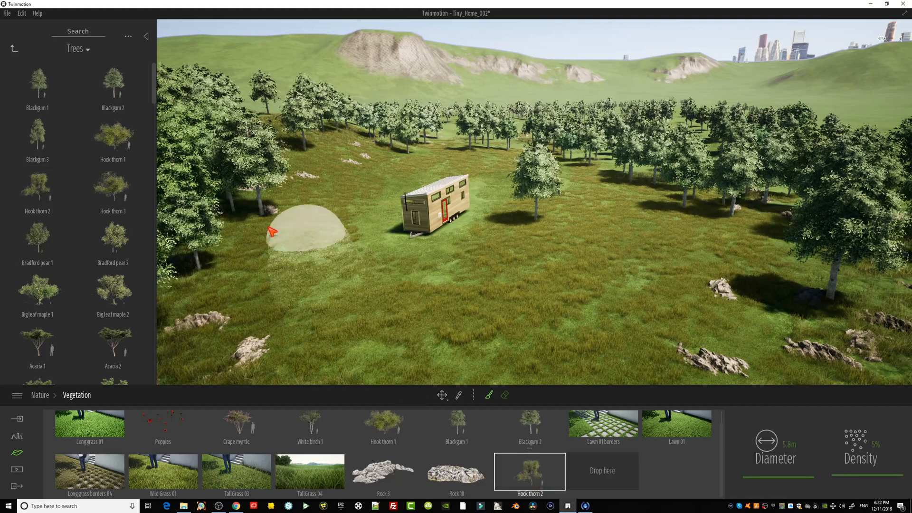
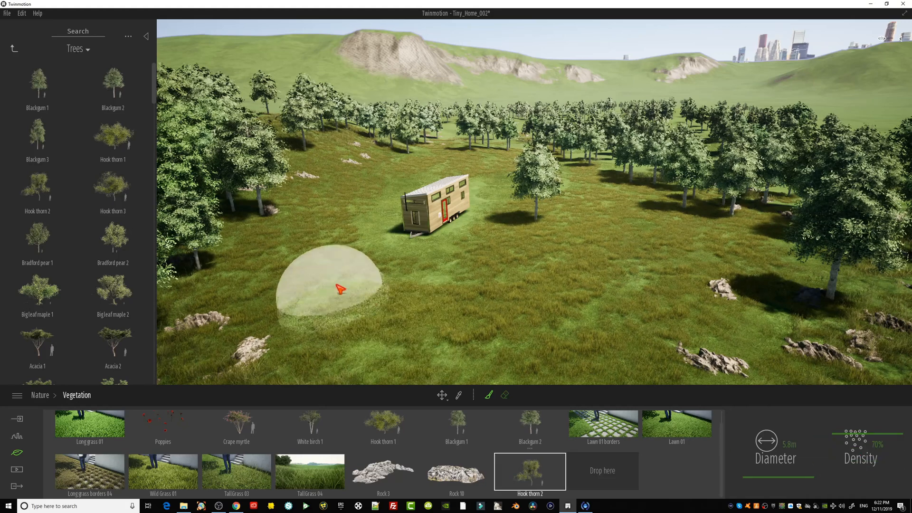
mouse_move(340, 288)
mouse_down()
mouse_move(554, 319)
mouse_move(651, 210)
mouse_up()
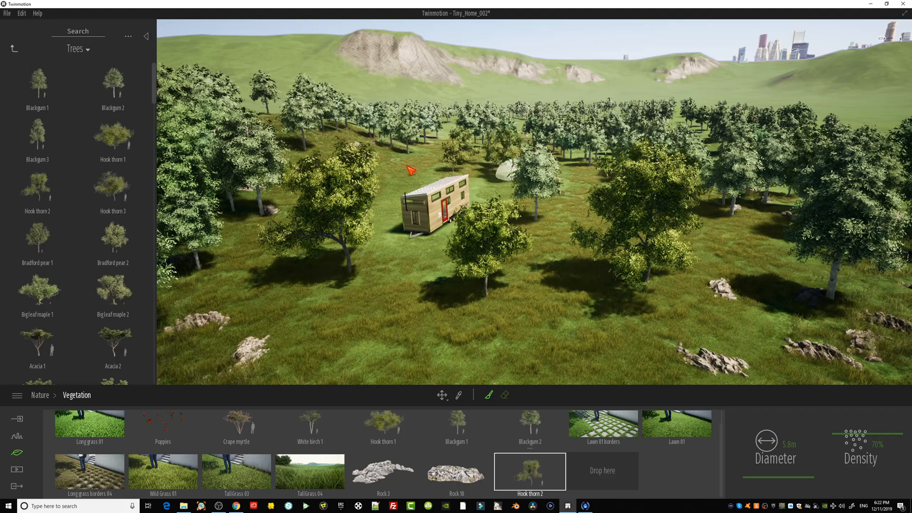
drag(412, 170, 336, 176)
Try painting more Hook thorn 2 trees across the foreground and undo the strokes.
mouse_move(275, 260)
mouse_down()
mouse_move(371, 340)
mouse_move(545, 366)
mouse_up()
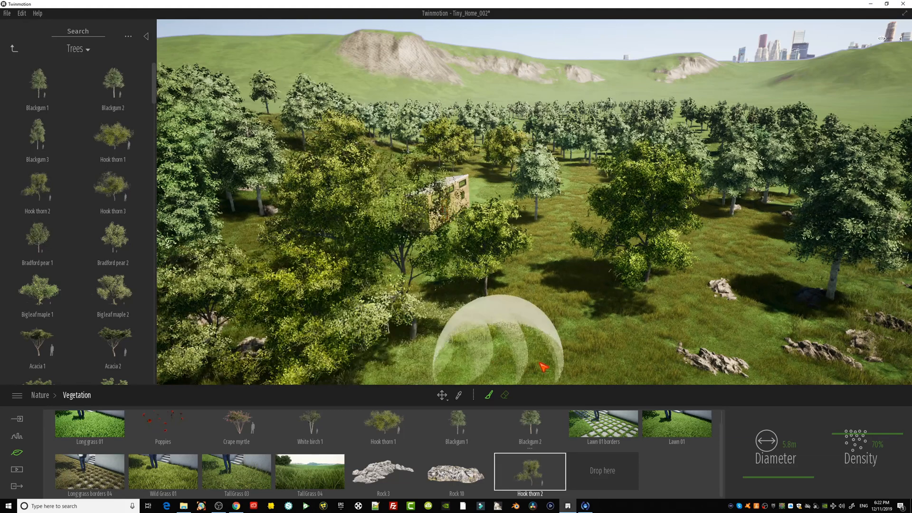
key(ctrl+z)
right_drag(566, 329, 481, 382)
key(q)
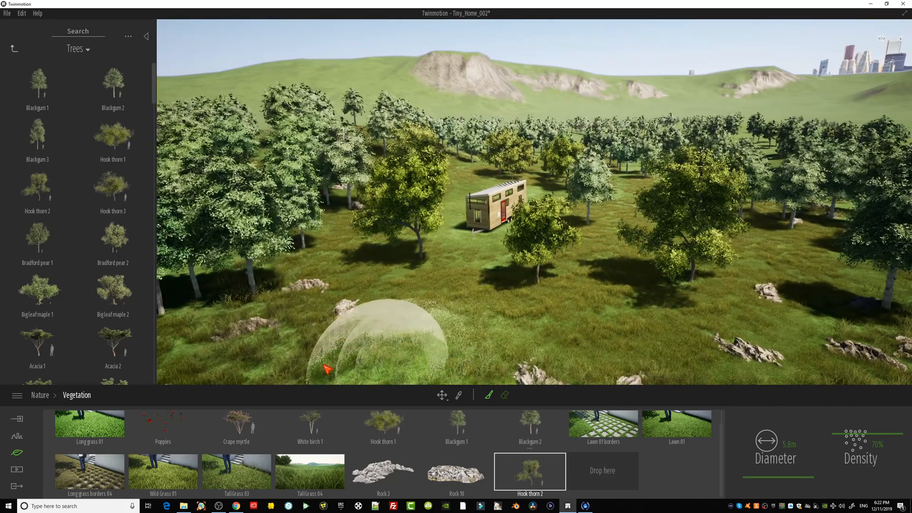
click(606, 344)
key(ctrl+z)
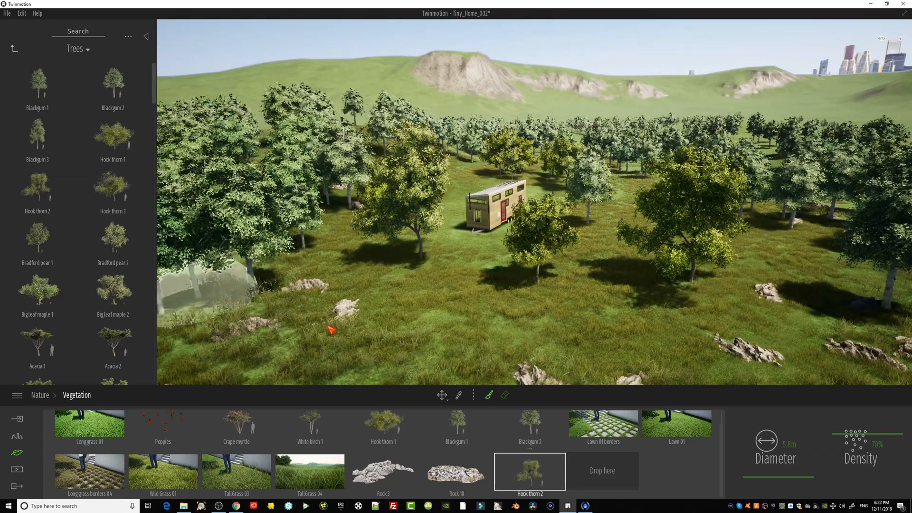
Paint a few Hook thorn 2 trees near the rocks along both sides of the meadow's foreground.
right_drag(565, 330, 680, 328)
click(516, 285)
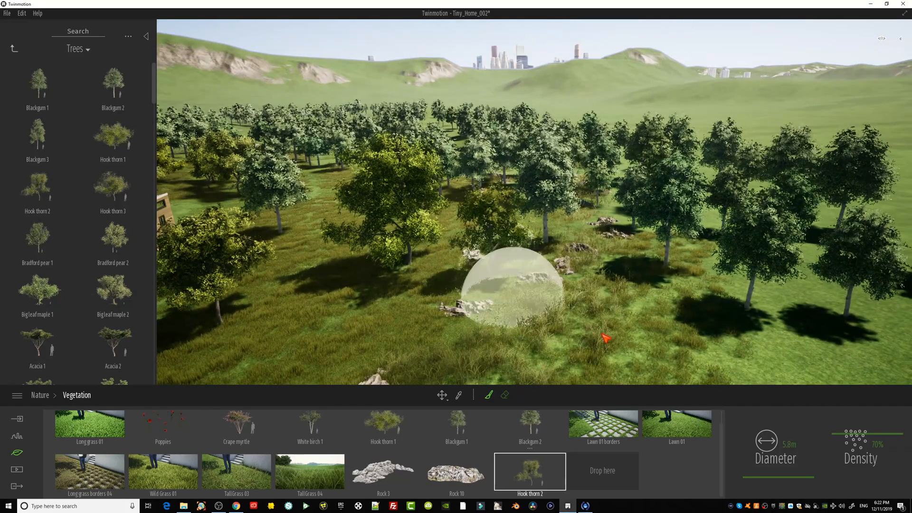
right_drag(456, 311, 407, 290)
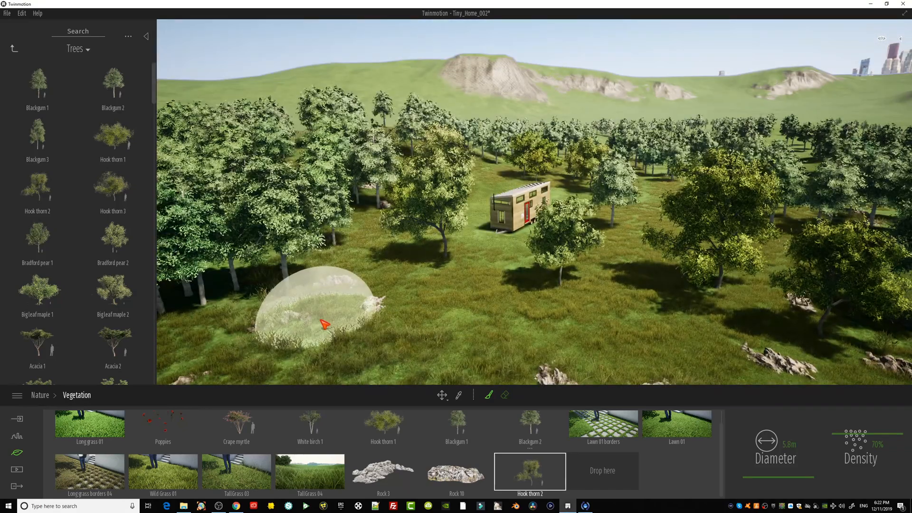
key(q)
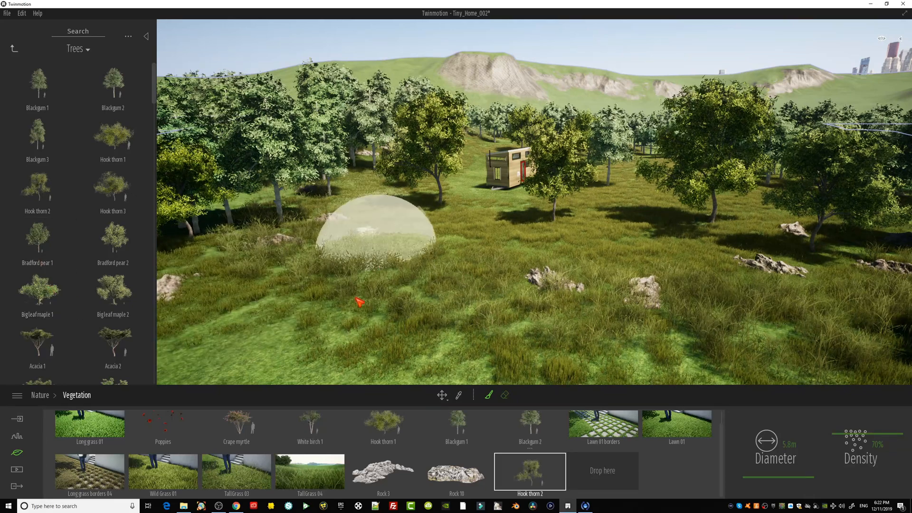
click(277, 313)
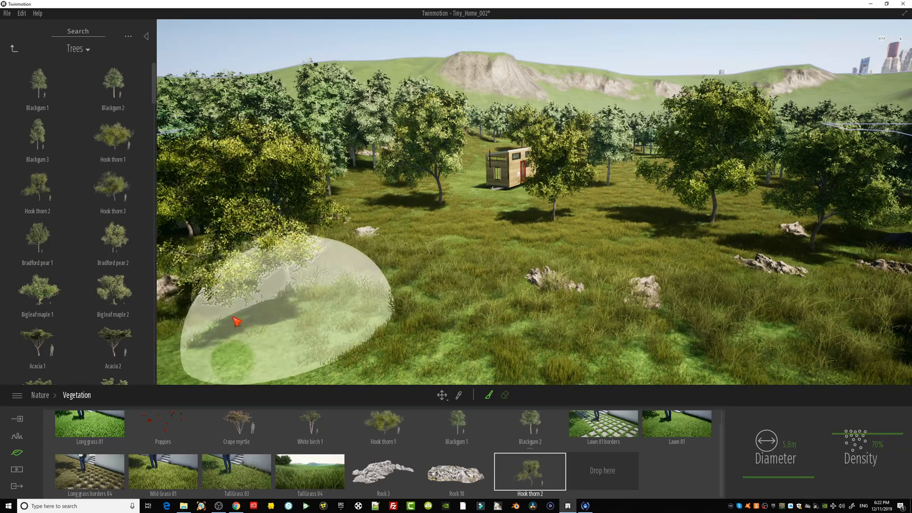
Search the trees library for "bir", add White birch 4 to the vegetation palette and paint a stroke across the foreground.
click(14, 49)
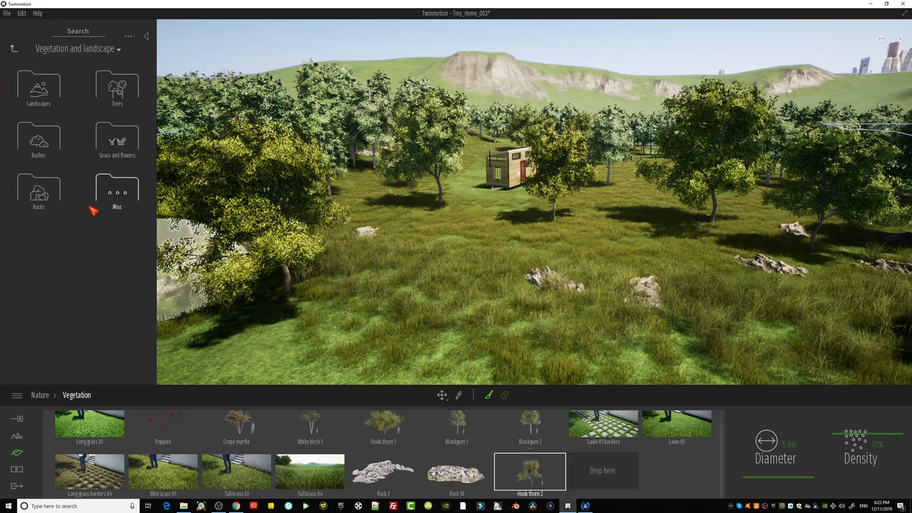
click(121, 104)
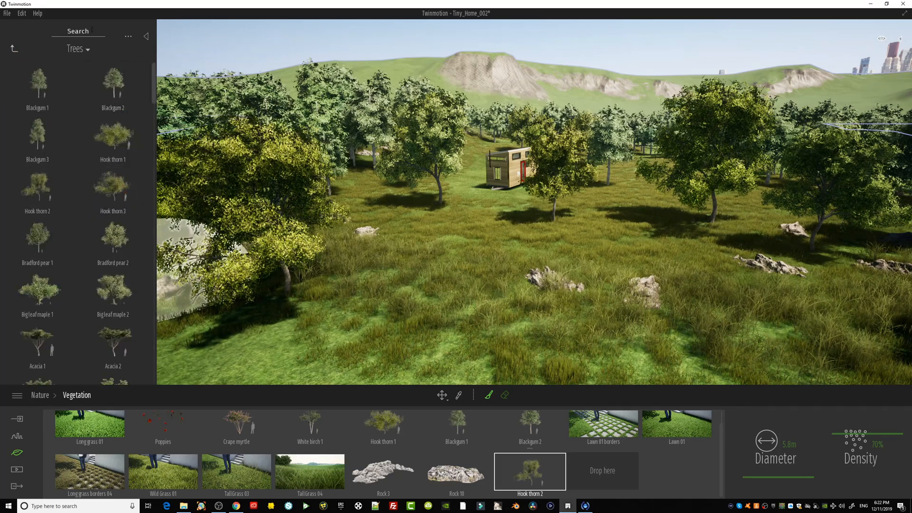
click(77, 31)
text(bir)
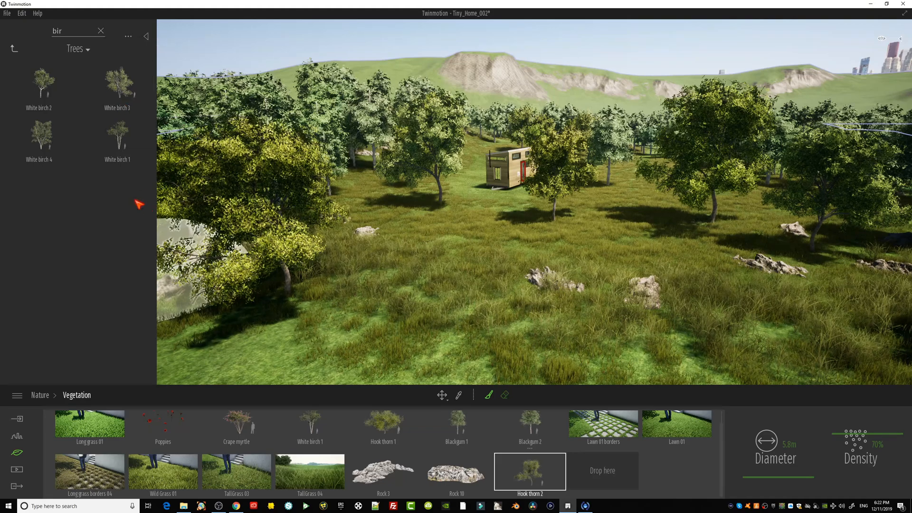
mouse_move(62, 146)
mouse_down()
mouse_move(137, 245)
mouse_move(603, 470)
mouse_up()
mouse_move(313, 301)
mouse_down()
mouse_move(567, 347)
mouse_move(792, 343)
mouse_move(631, 325)
mouse_move(586, 304)
mouse_up()
Paint more White birch 4 trees from the slope behind the tiny home to the clearing on its door side.
middle_drag(587, 304, 599, 244)
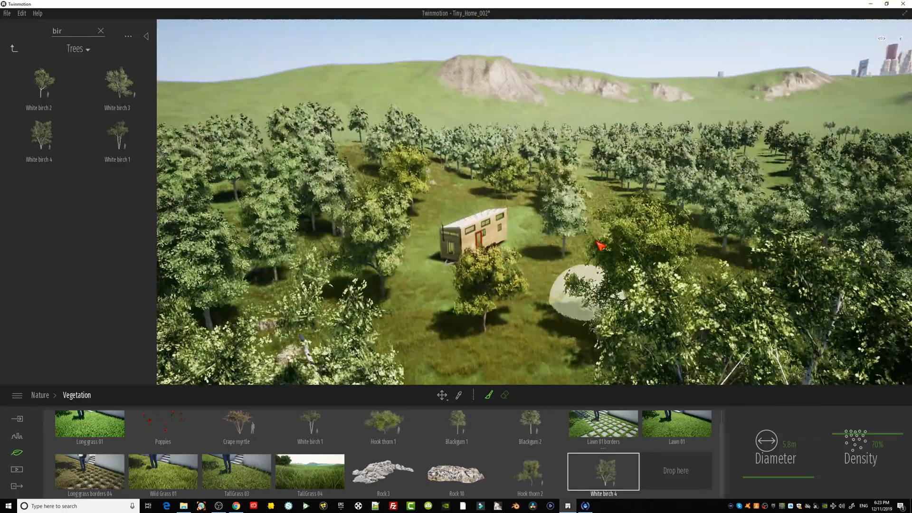
scroll(567, 298, up, 3)
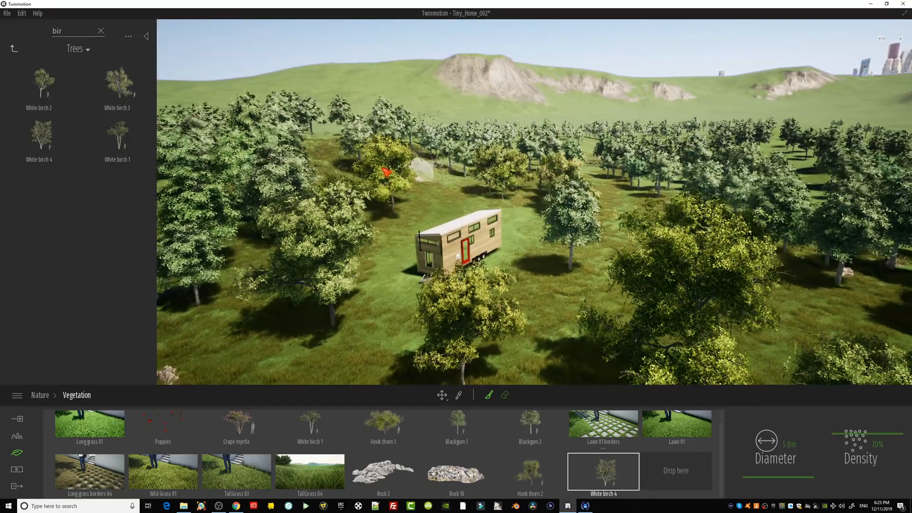
mouse_move(386, 175)
mouse_down()
mouse_move(301, 185)
mouse_move(658, 196)
mouse_move(612, 198)
mouse_move(614, 247)
mouse_up()
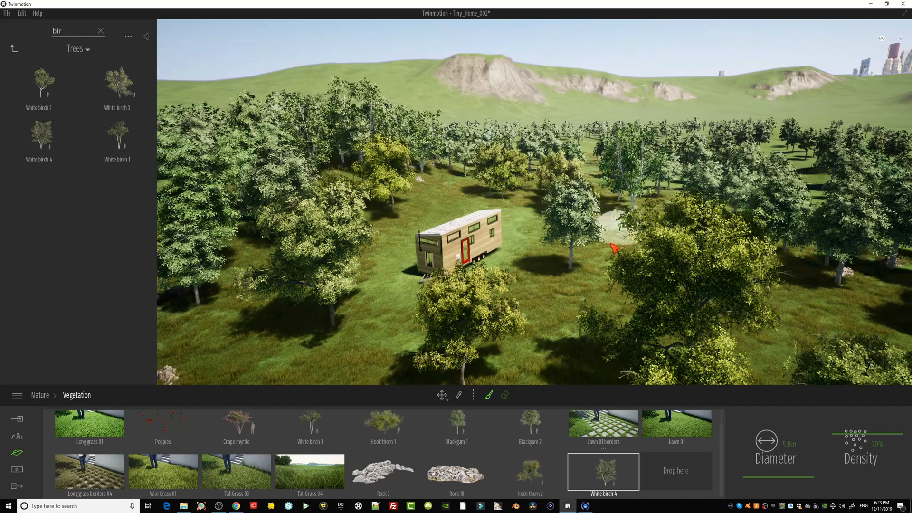
drag(597, 316, 818, 311)
mouse_move(692, 318)
middle_down()
mouse_move(760, 283)
mouse_move(781, 302)
mouse_move(684, 354)
middle_up()
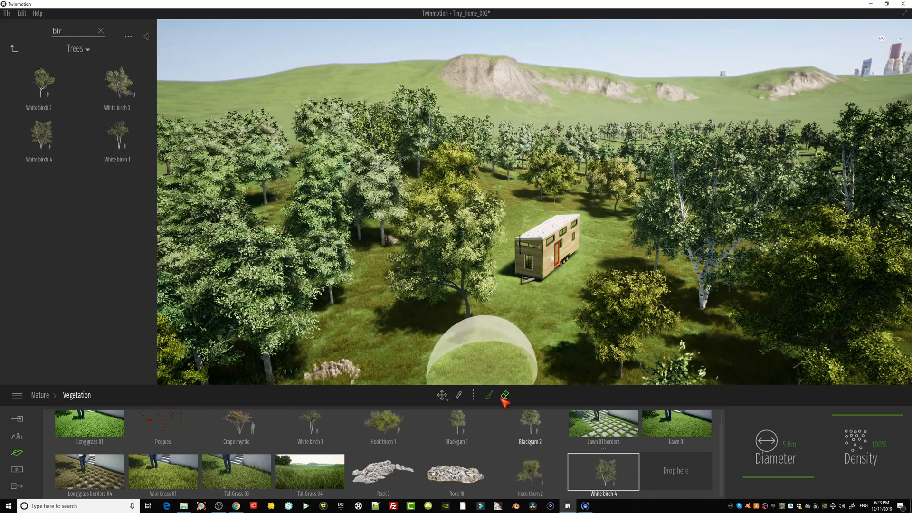
Erase the Hook thorn 2 and White birch 4 trees that block the view in front of the tiny home.
middle_drag(518, 357, 480, 328)
click(529, 470)
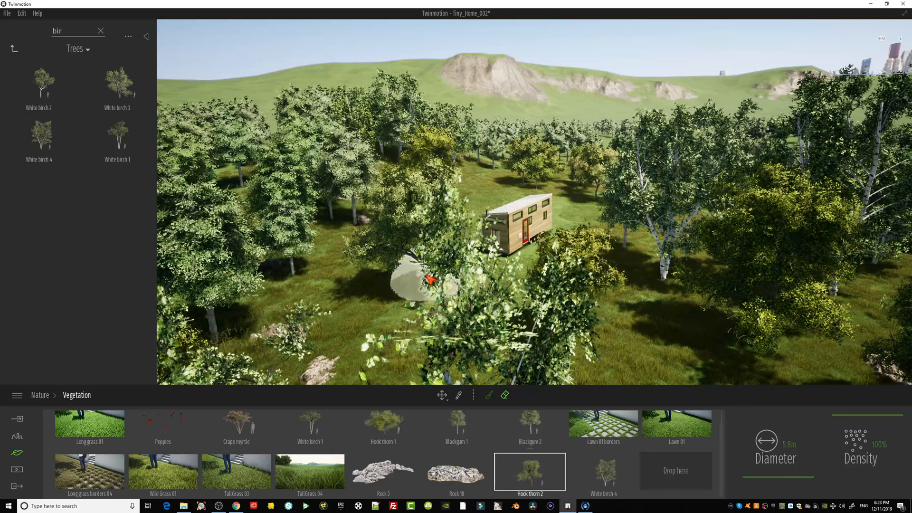
right_drag(357, 292, 404, 328)
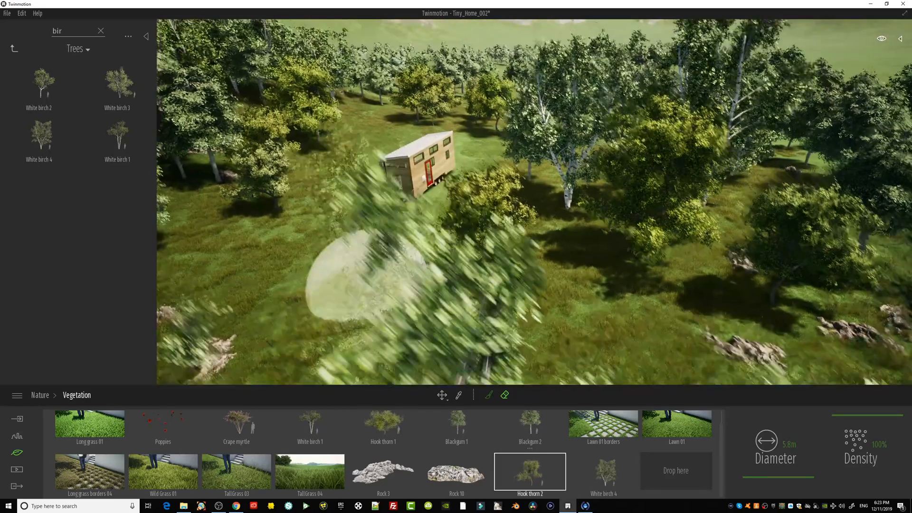
middle_drag(368, 279, 404, 302)
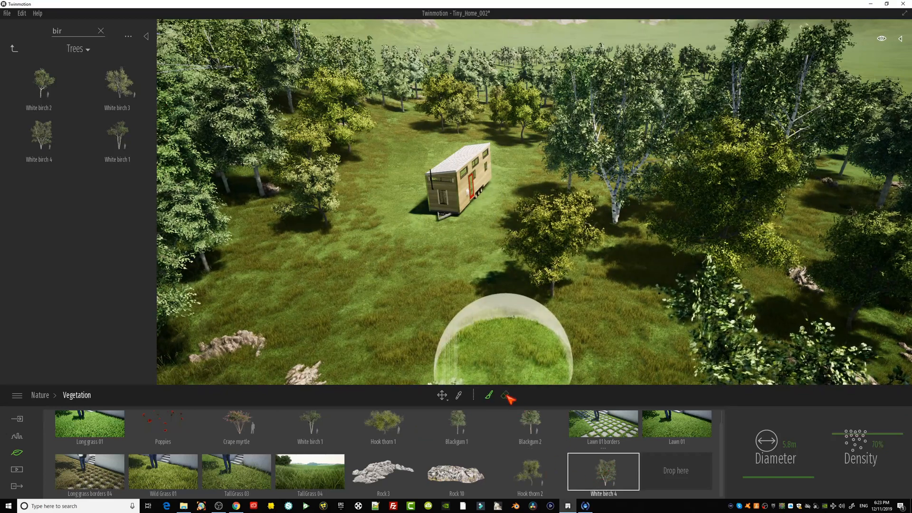
middle_drag(422, 241, 460, 243)
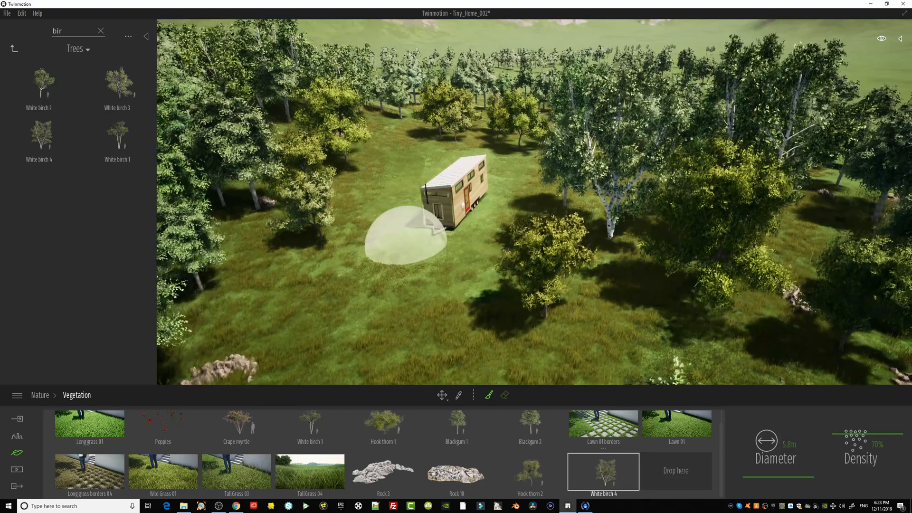
Save the project.
scroll(381, 250, up, 2)
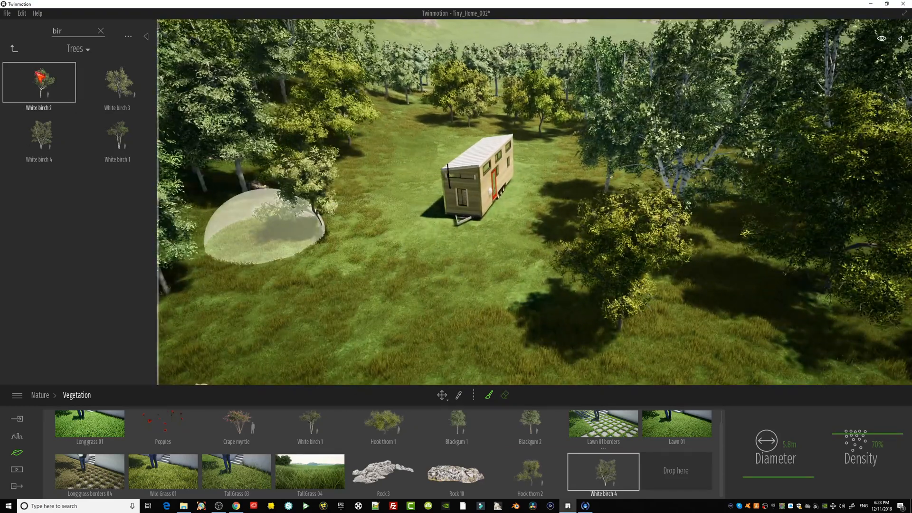
click(5, 13)
click(17, 73)
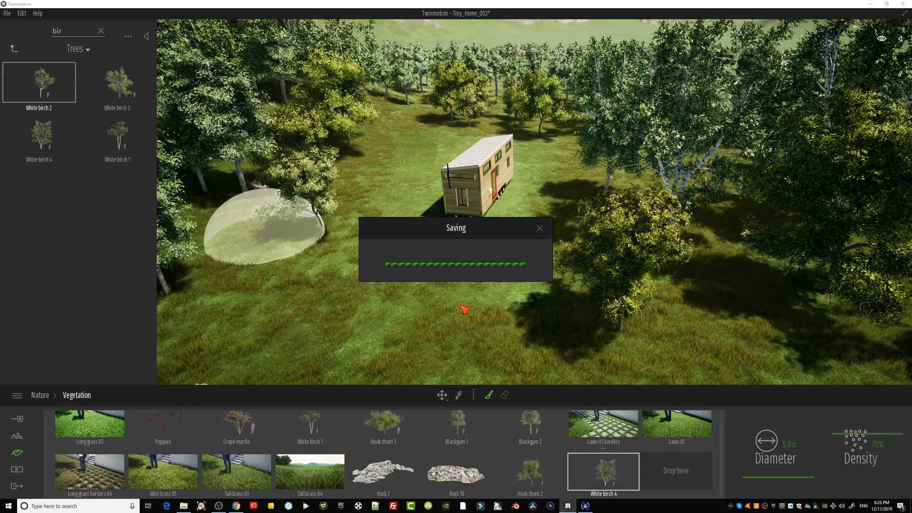
Look through the bushes and the grass and flowers collections for plants to place beside the tiny home.
right_drag(441, 298, 441, 287)
scroll(442, 287, up, 6)
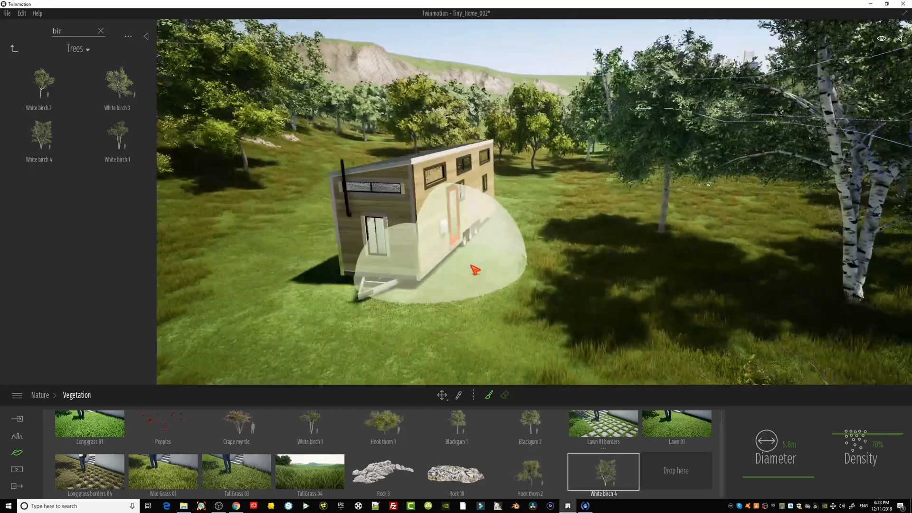
scroll(475, 270, up, 3)
mouse_move(591, 311)
middle_down()
mouse_move(589, 300)
mouse_move(556, 294)
middle_up()
right_drag(660, 304, 632, 295)
middle_drag(665, 295, 645, 295)
click(15, 48)
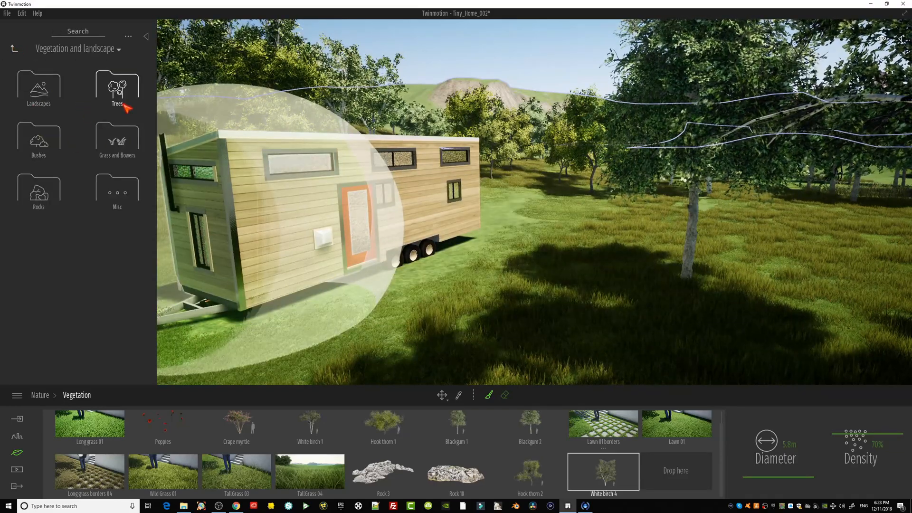
click(117, 139)
click(14, 49)
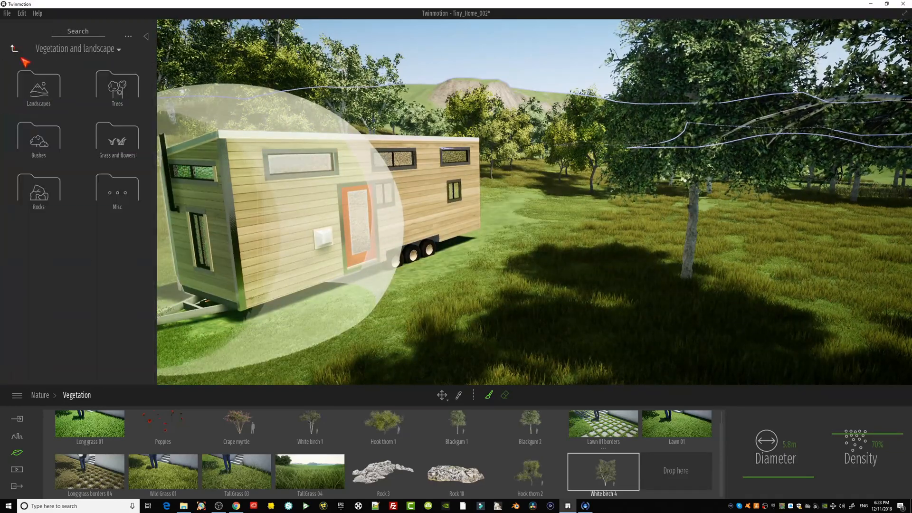
click(39, 140)
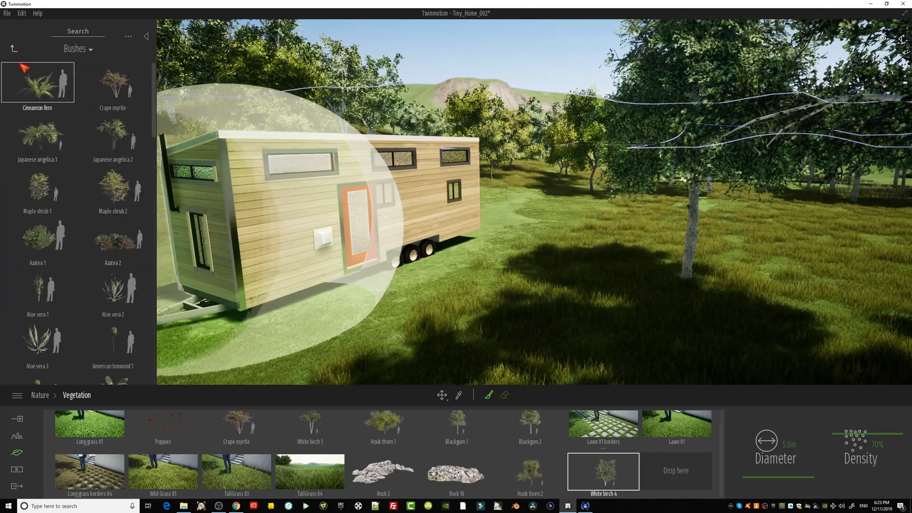
click(14, 48)
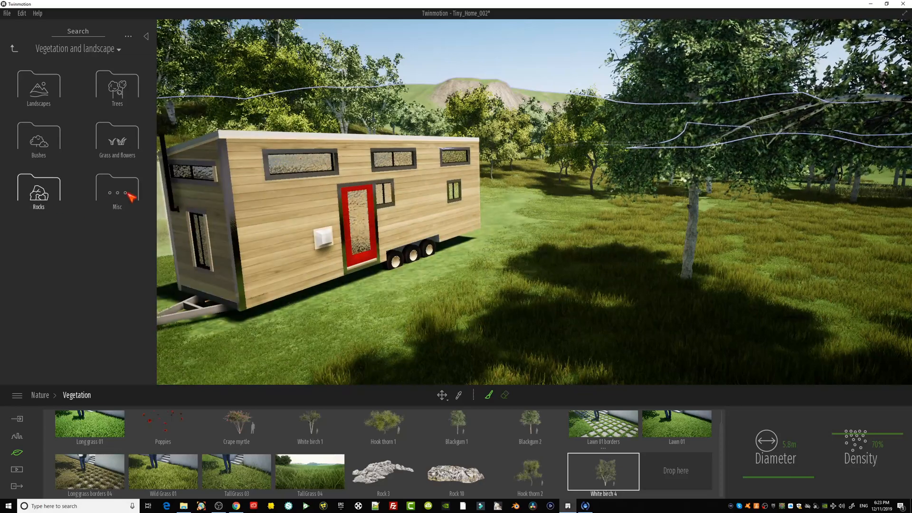
click(119, 144)
scroll(96, 297, down, 3)
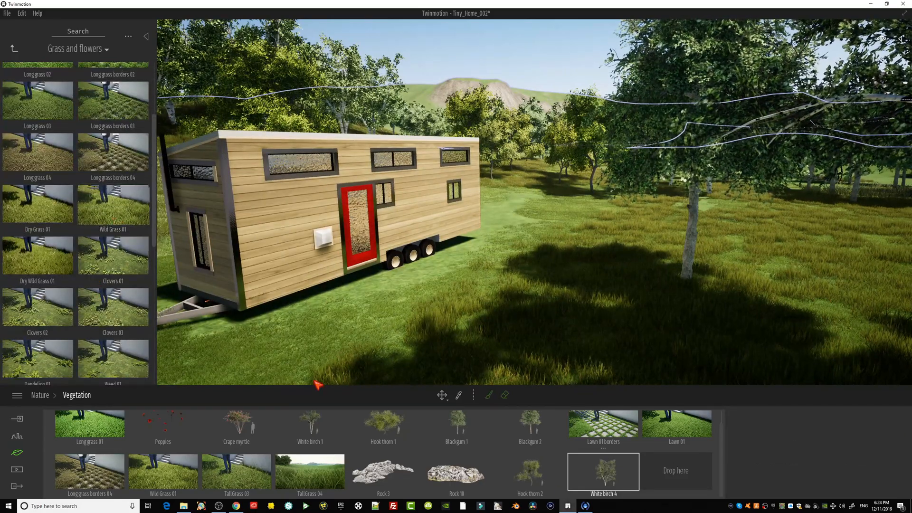
drag(314, 380, 683, 487)
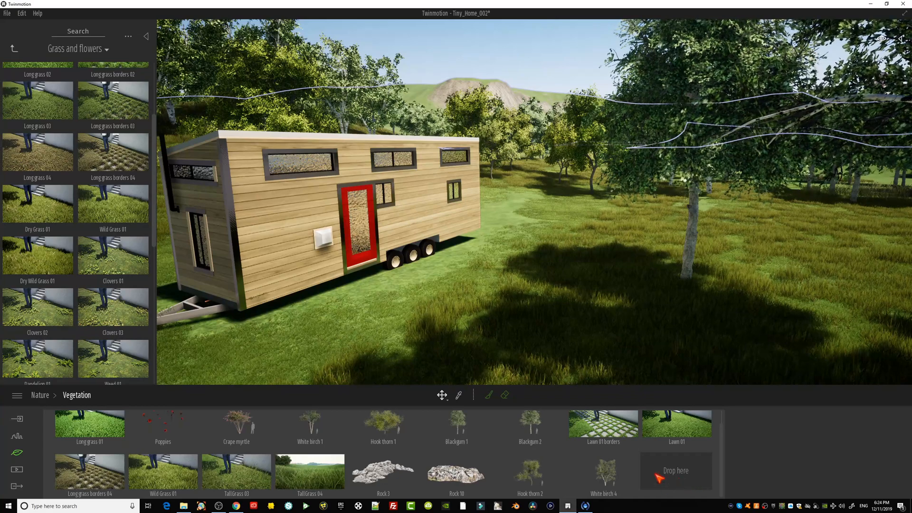
Ready the Lawn 01 vegetation for painting with a brush diameter of 1 m.
click(672, 432)
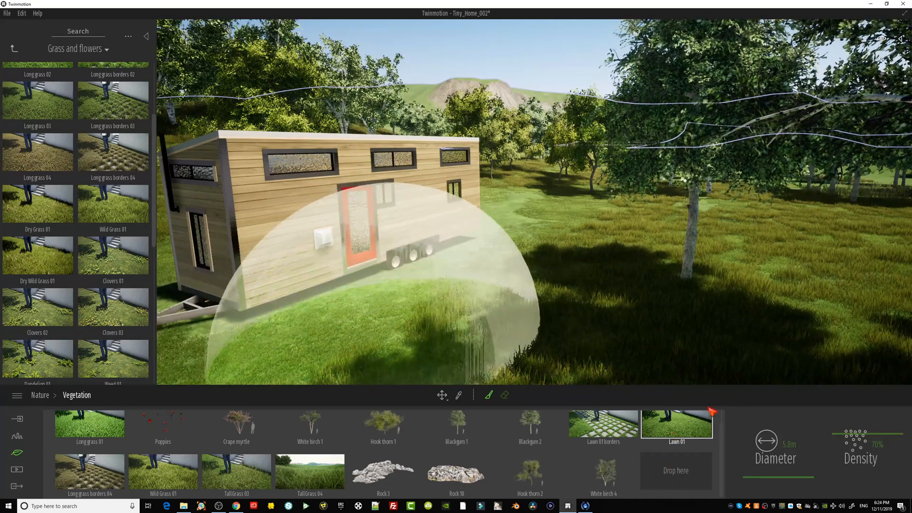
drag(779, 446, 791, 464)
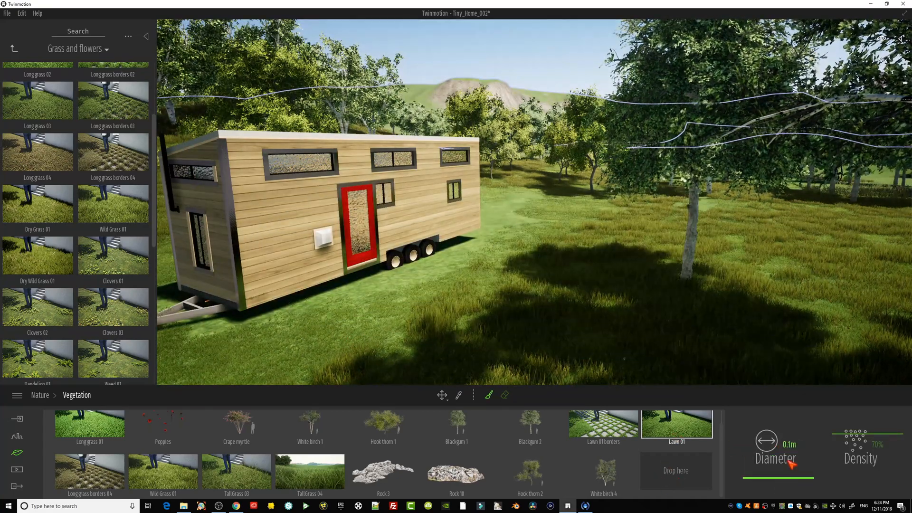
text(1)
key(Return)
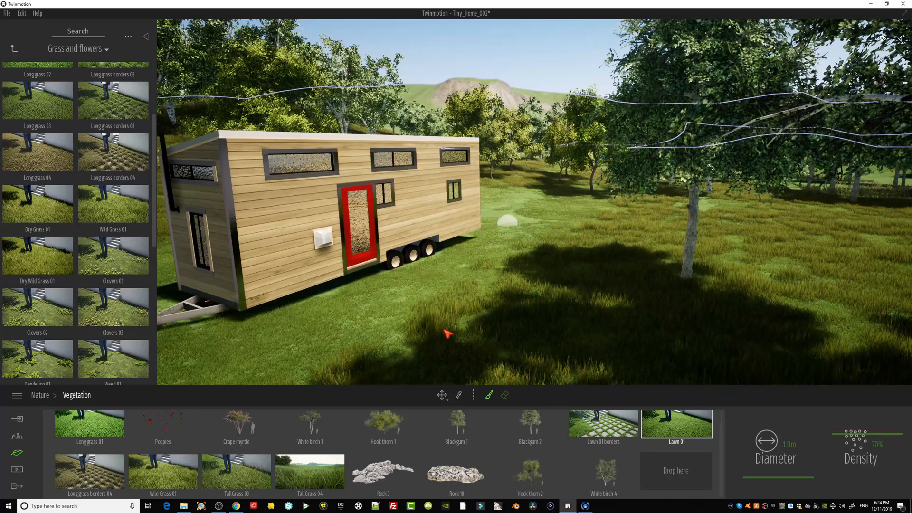
middle_drag(366, 305, 336, 275)
right_drag(336, 275, 327, 264)
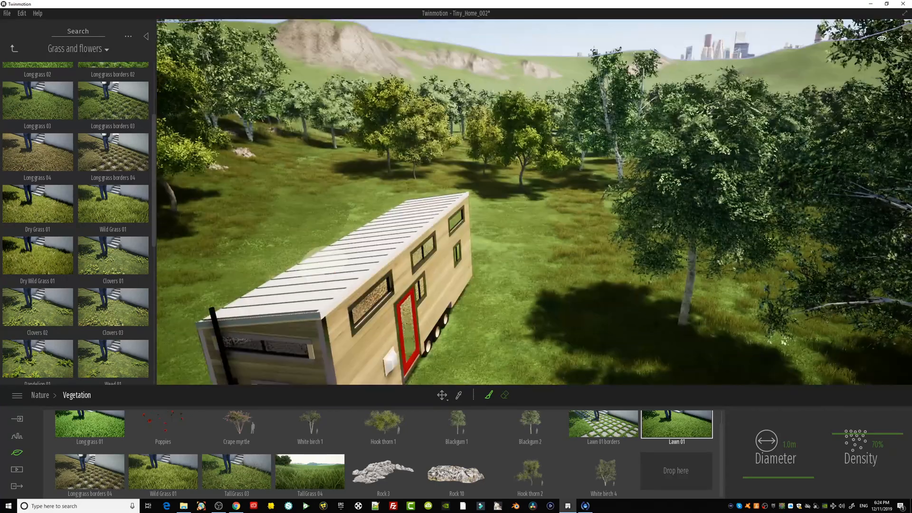
mouse_move(335, 216)
mouse_down()
mouse_move(377, 184)
mouse_move(435, 174)
mouse_move(351, 221)
mouse_up()
middle_drag(335, 227, 366, 231)
scroll(407, 220, up, 3)
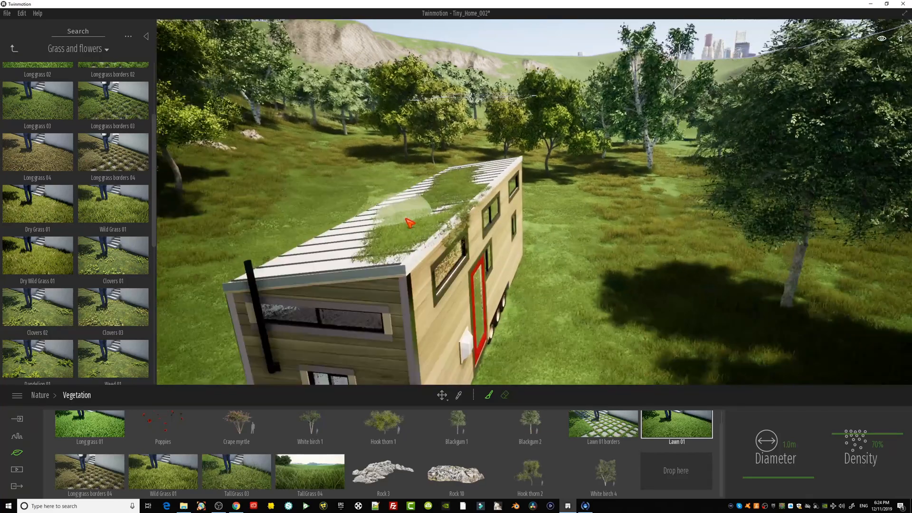
scroll(409, 223, up, 3)
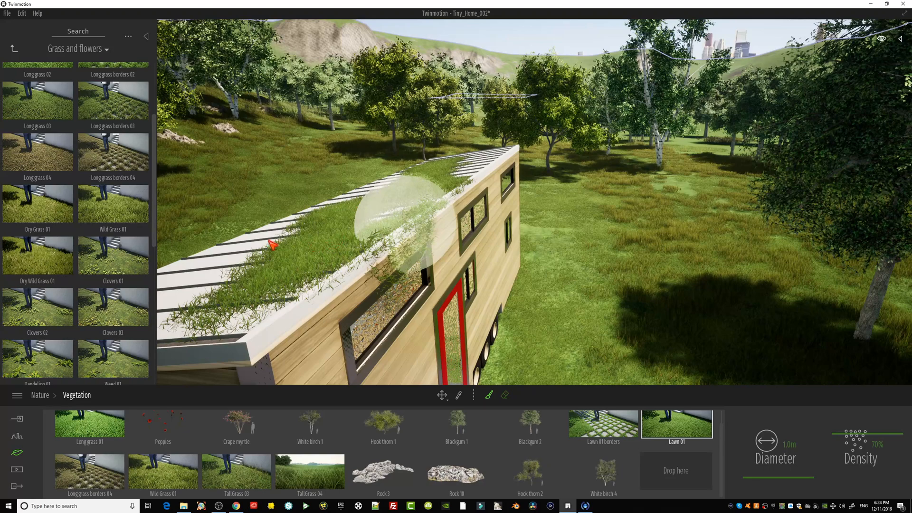
key(ctrl+z)
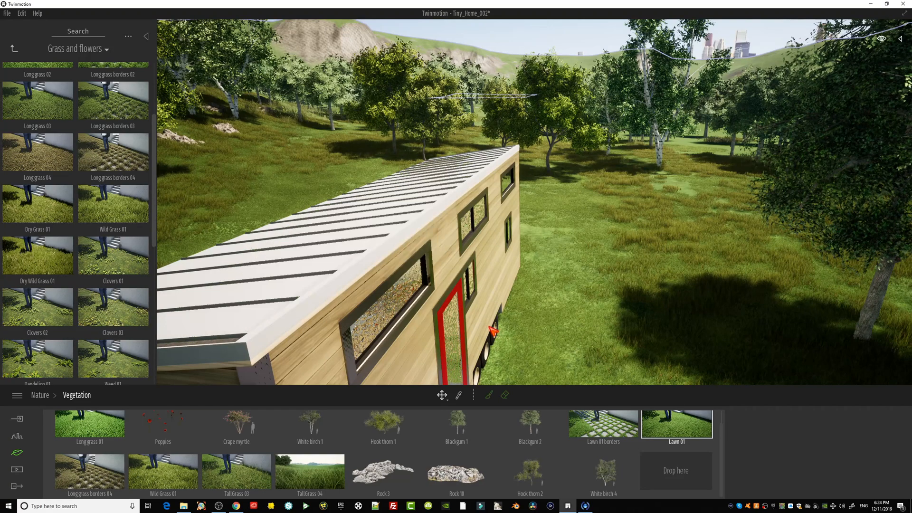
Paint Lawn 01 grass lengthwise along the middle of the tiny home's metal roof.
middle_drag(304, 289, 593, 266)
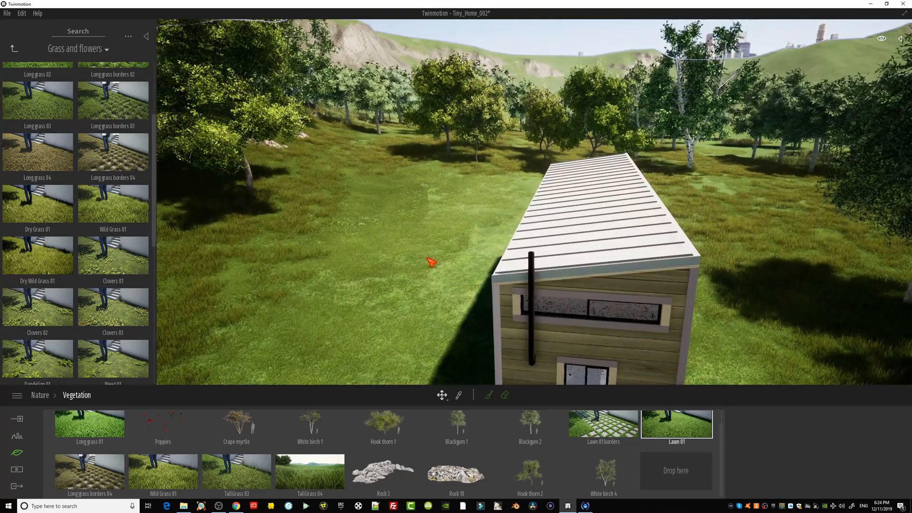
right_drag(432, 262, 518, 285)
scroll(427, 185, up, 3)
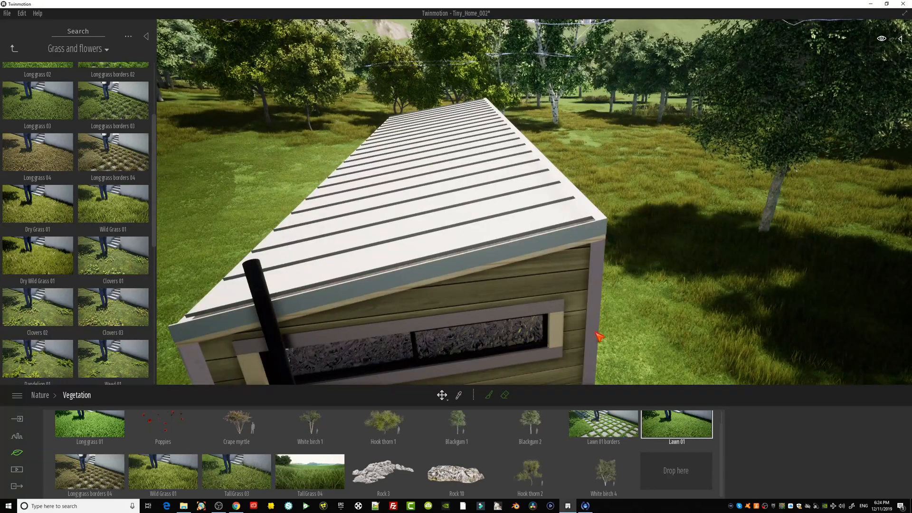
click(699, 437)
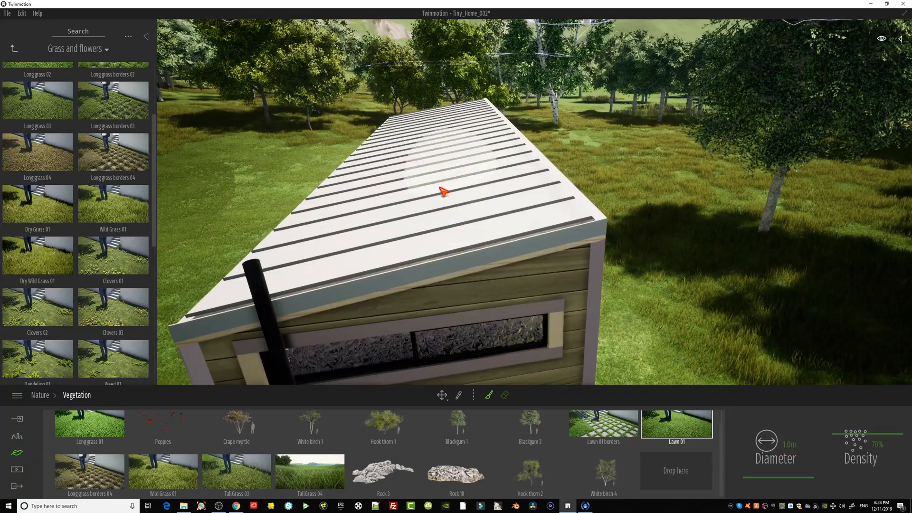
mouse_move(418, 150)
mouse_down()
mouse_move(377, 211)
mouse_move(464, 167)
mouse_move(460, 117)
mouse_up()
mouse_move(402, 139)
mouse_down()
mouse_move(338, 238)
mouse_move(504, 209)
mouse_move(483, 139)
mouse_move(448, 206)
mouse_up()
mouse_move(430, 190)
middle_down()
mouse_move(461, 190)
mouse_move(479, 145)
middle_up()
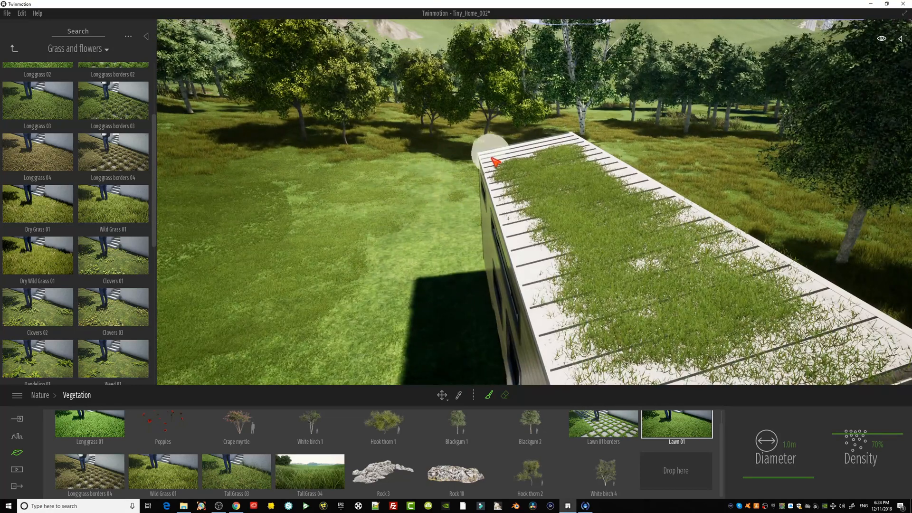
Extend the Lawn 01 grass to the far end of the roof and thicken its middle section.
mouse_move(577, 154)
mouse_down()
mouse_move(525, 171)
mouse_move(538, 234)
mouse_move(547, 218)
mouse_move(569, 229)
mouse_up()
right_drag(569, 229, 603, 238)
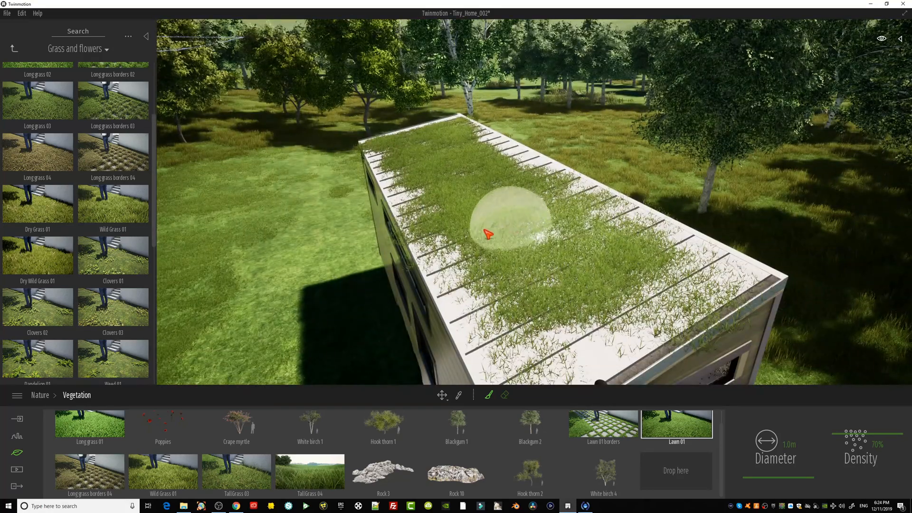
mouse_move(488, 232)
mouse_down()
mouse_move(533, 307)
mouse_move(484, 266)
mouse_move(511, 327)
mouse_move(643, 303)
mouse_move(478, 116)
mouse_move(704, 270)
mouse_move(518, 244)
mouse_move(458, 190)
mouse_move(475, 148)
mouse_move(601, 230)
mouse_move(580, 246)
mouse_move(484, 194)
mouse_up()
scroll(518, 243, down, 3)
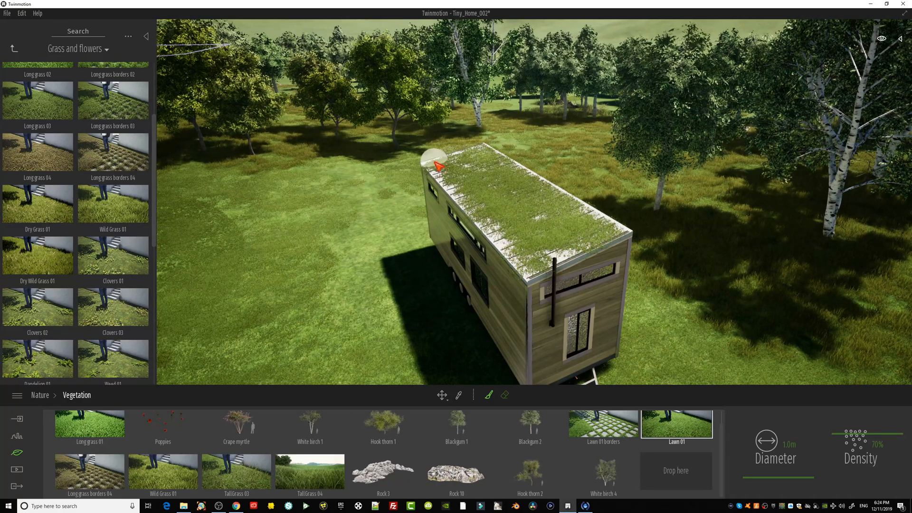
Paint Lawn 01 grass over the bare strip along the roof edge opposite the door side.
mouse_move(438, 165)
mouse_down()
mouse_move(525, 238)
mouse_move(515, 179)
mouse_move(474, 178)
mouse_up()
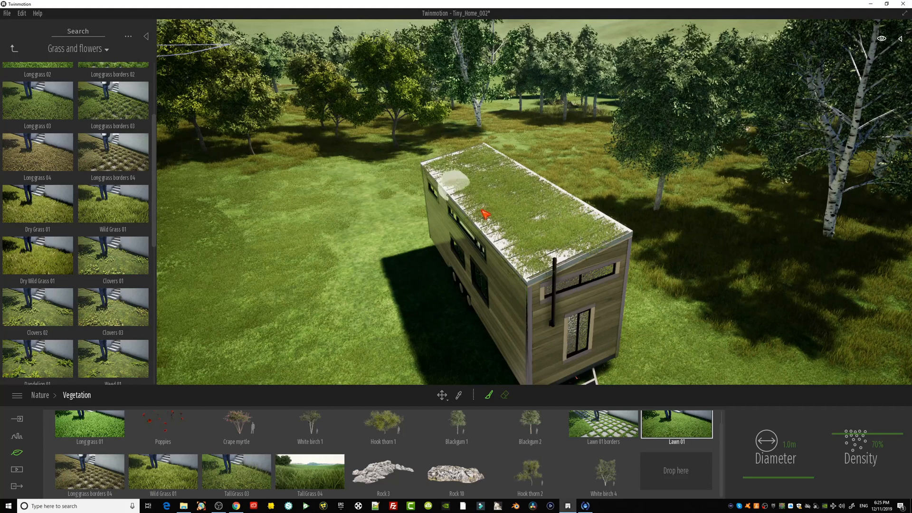
mouse_move(485, 214)
mouse_down()
mouse_move(570, 252)
mouse_move(542, 179)
mouse_move(475, 190)
mouse_move(520, 264)
mouse_move(468, 181)
mouse_move(502, 238)
mouse_up()
middle_drag(497, 249, 492, 239)
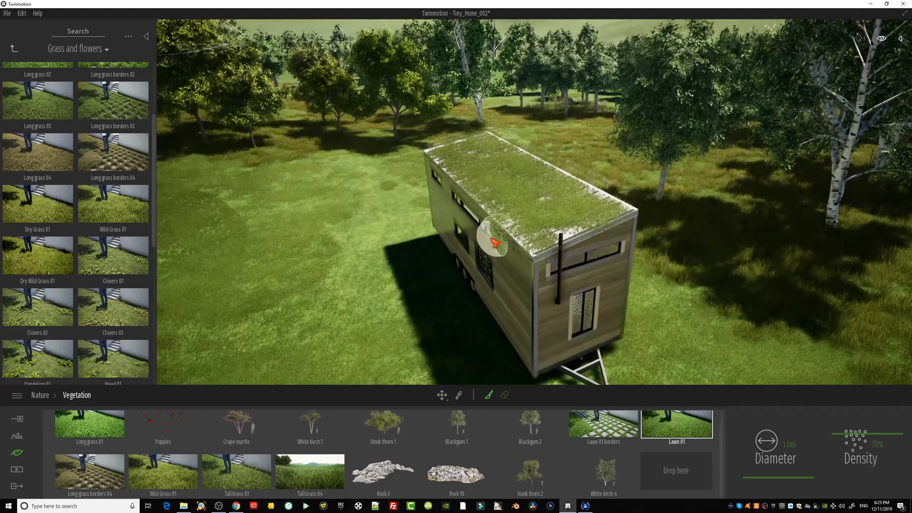
right_drag(492, 240, 476, 273)
scroll(475, 283, up, 4)
middle_drag(420, 316, 436, 287)
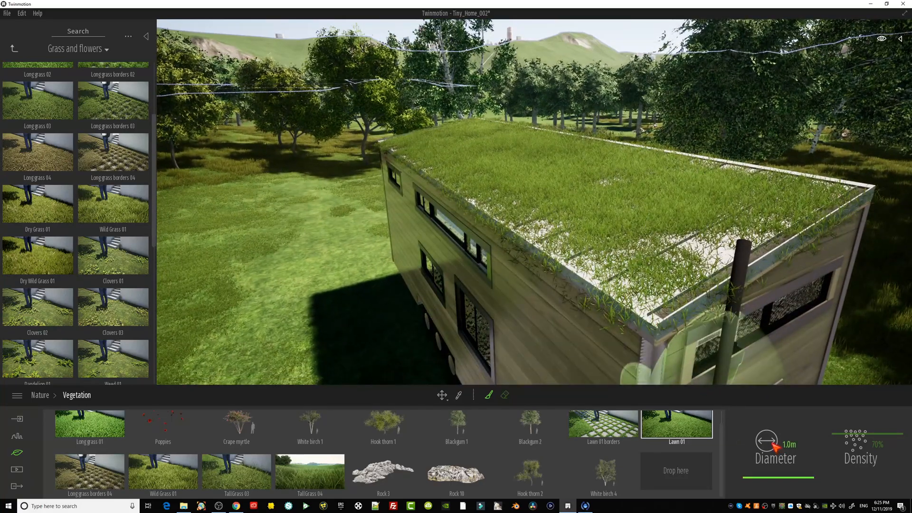
Erase the lawn grass spilling over the long side edge of the tiny house roof using a 0.4 m eraser.
drag(775, 446, 792, 472)
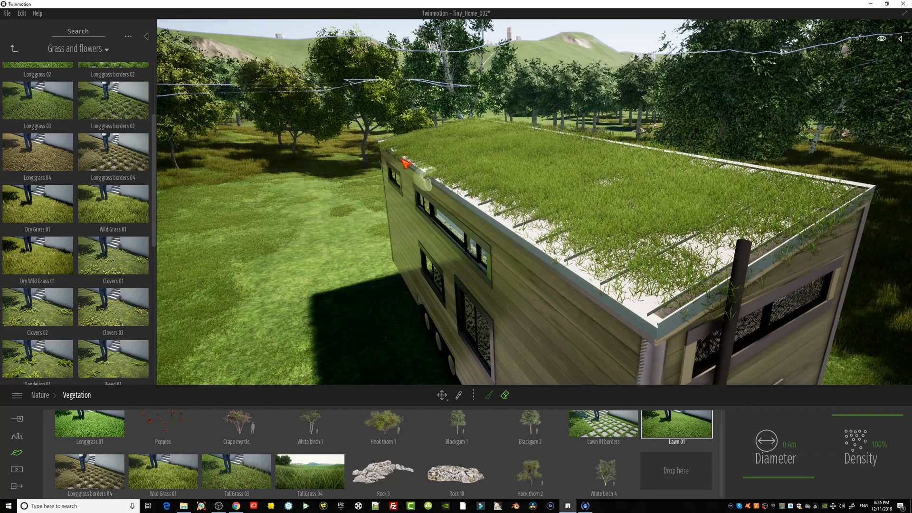
scroll(611, 300, down, 4)
middle_drag(517, 200, 418, 256)
shift+middle_drag(349, 283, 419, 281)
shift+middle_drag(502, 265, 527, 263)
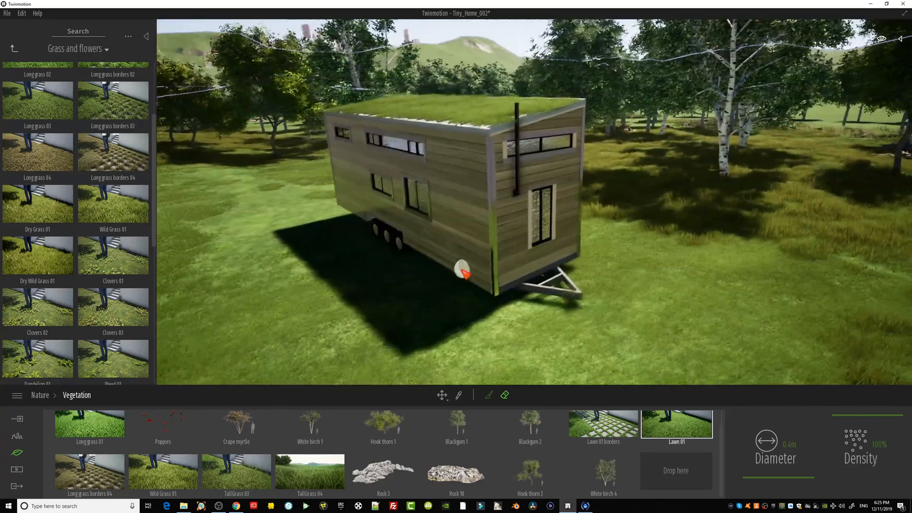
Examine the tiny house, its grass roof and the surrounding lawn from different sides and distances.
scroll(372, 273, up, 1)
scroll(371, 273, up, 2)
scroll(371, 273, up, 2)
shift+middle_drag(372, 273, 451, 270)
scroll(377, 273, down, 3)
shift+middle_drag(377, 273, 328, 271)
scroll(375, 271, down, 2)
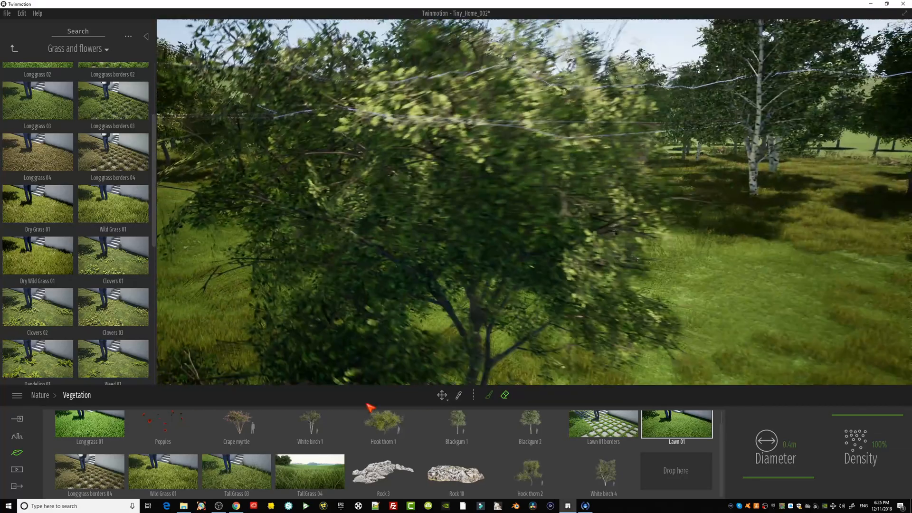
scroll(382, 307, up, 3)
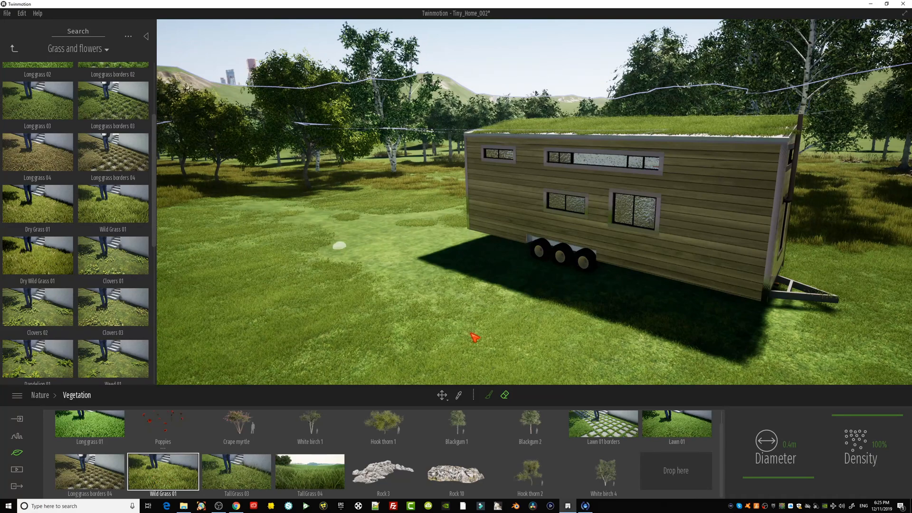
Set the vegetation brush diameter to 3 m and select TallGrass 04.
text(4)
key(Return)
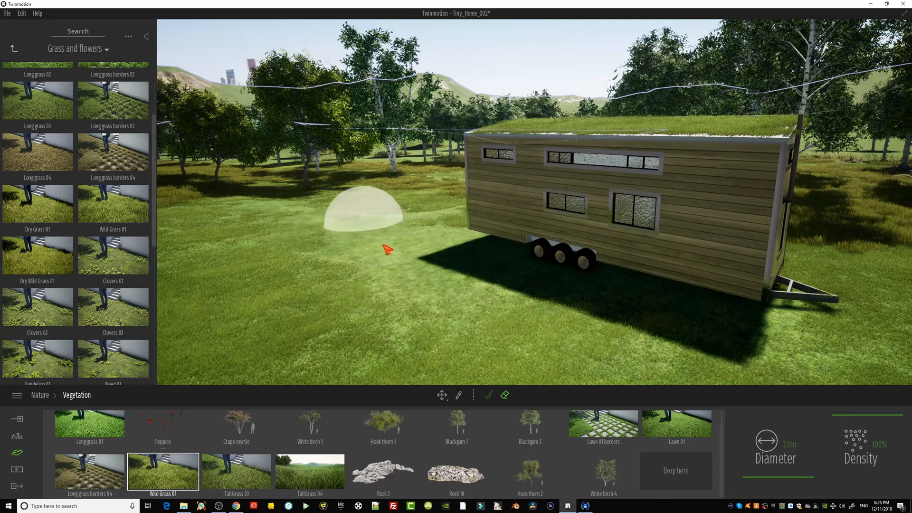
click(296, 478)
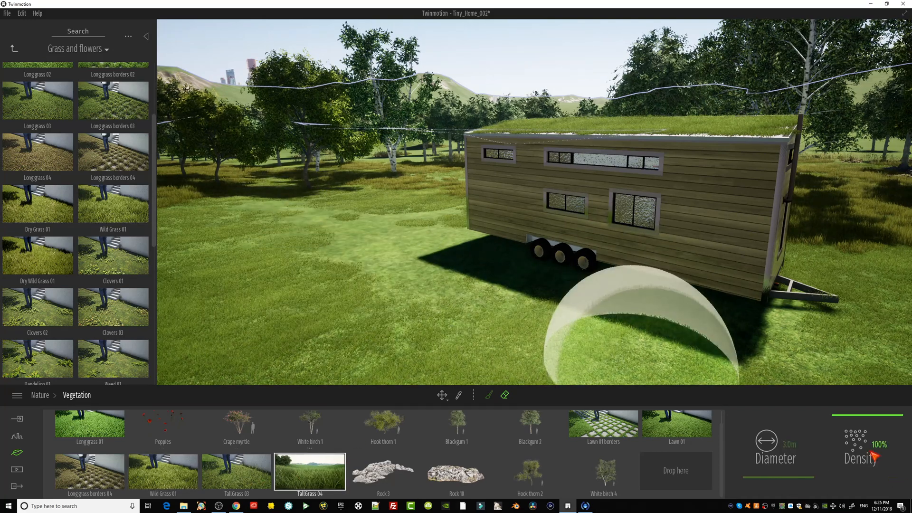
Try painting TallGrass 04 on the open lawn beside the house, and undo the stroke.
scroll(416, 256, down, 10)
shift+middle_drag(404, 222, 406, 204)
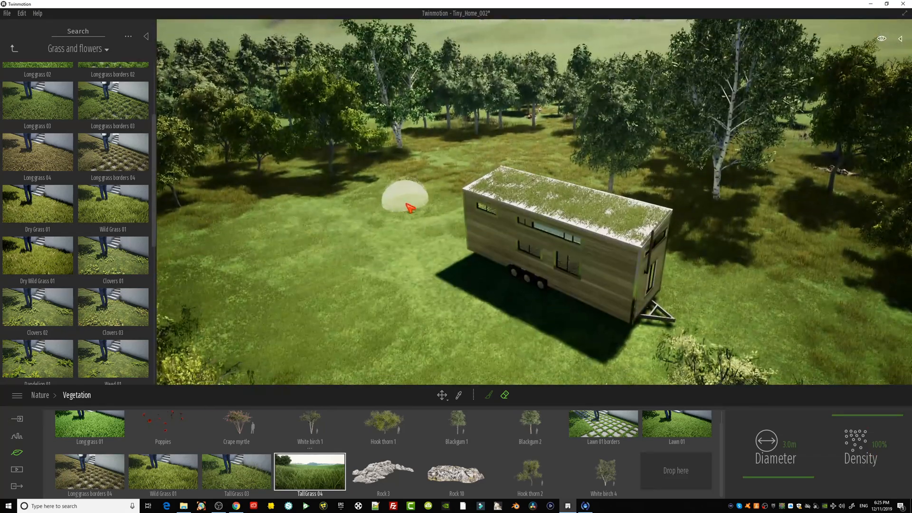
click(239, 482)
click(315, 478)
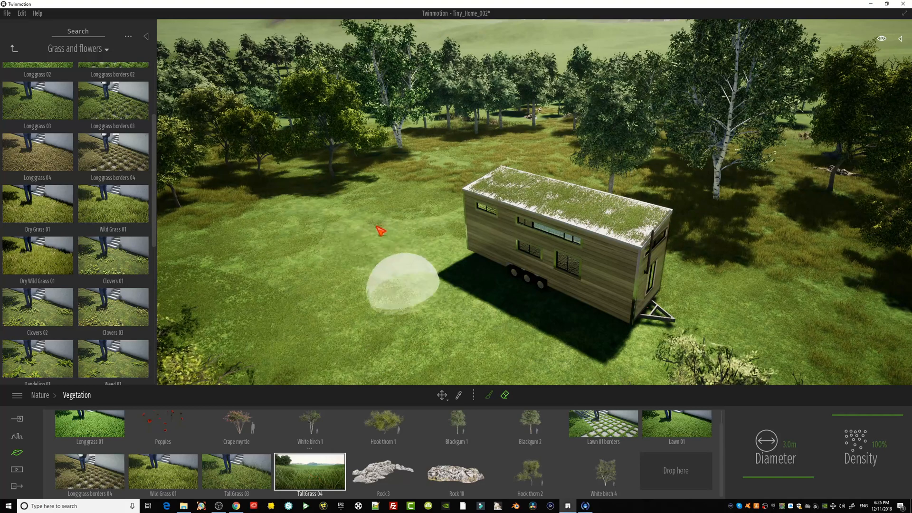
scroll(522, 351, down, 2)
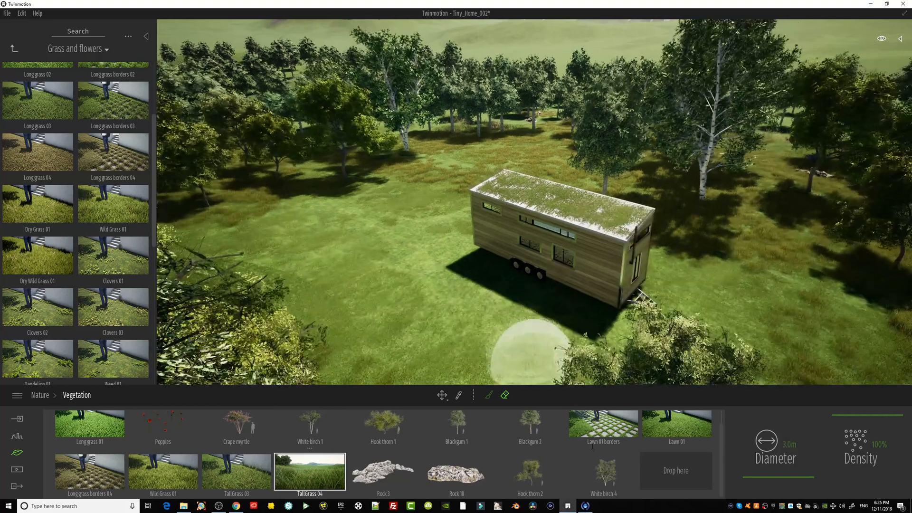
click(676, 424)
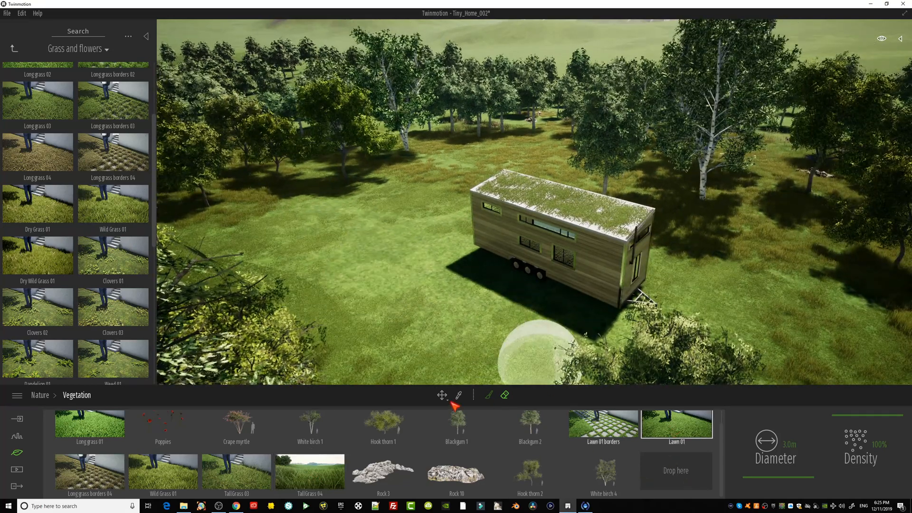
click(321, 479)
mouse_move(346, 265)
mouse_down()
mouse_move(305, 264)
mouse_move(333, 269)
mouse_up()
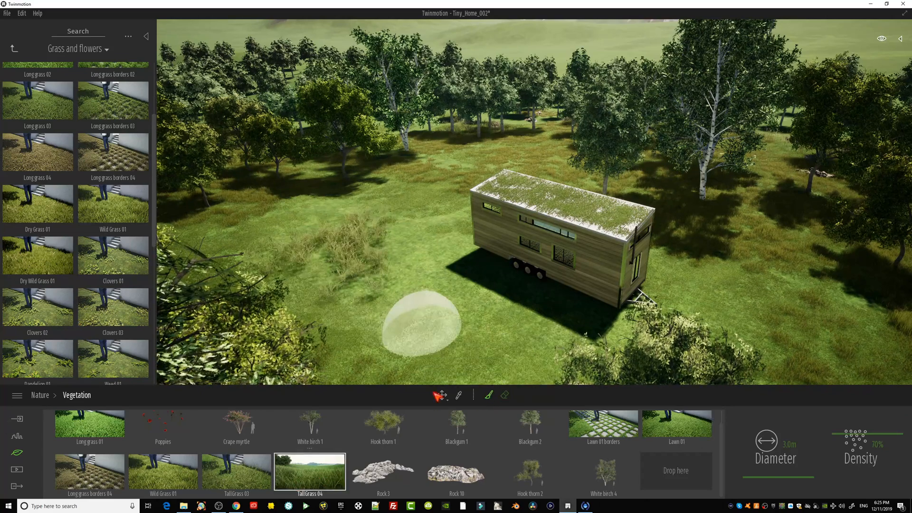
key(ctrl+z)
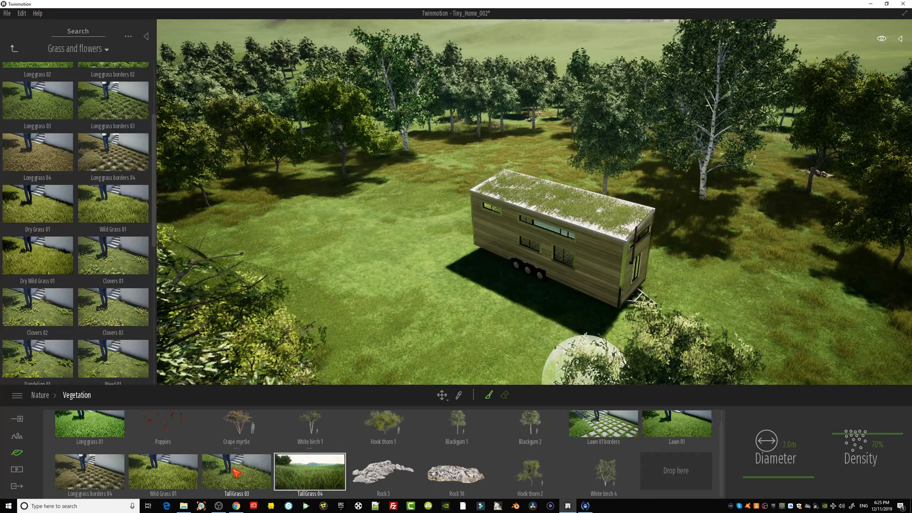
Try painting TallGrass 03 on the same patch of lawn, and undo the stroke.
click(236, 473)
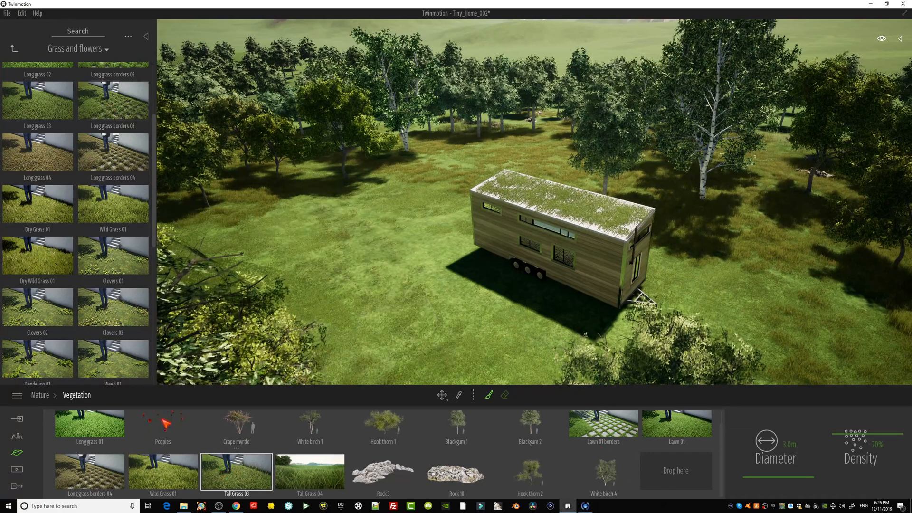
mouse_move(332, 218)
mouse_down()
mouse_move(440, 279)
mouse_move(315, 206)
mouse_move(418, 328)
mouse_up()
key(ctrl+z)
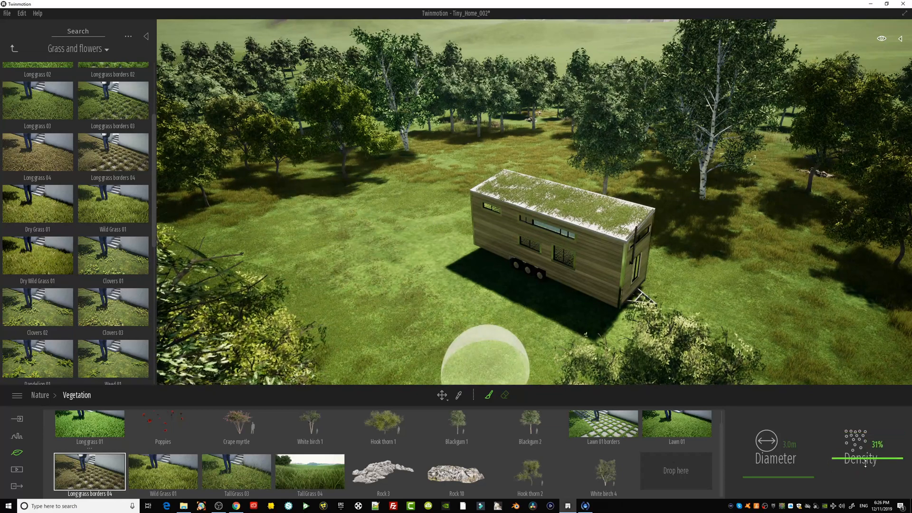
Set the brush density to 16% and paint Long grass borders 04 and Wild Grass 01 over the lawn around the house.
drag(867, 469, 859, 469)
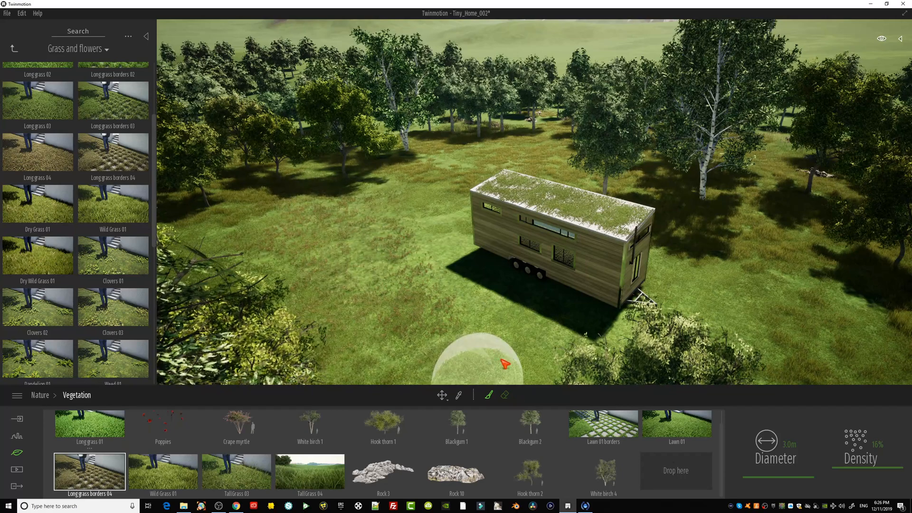
click(163, 471)
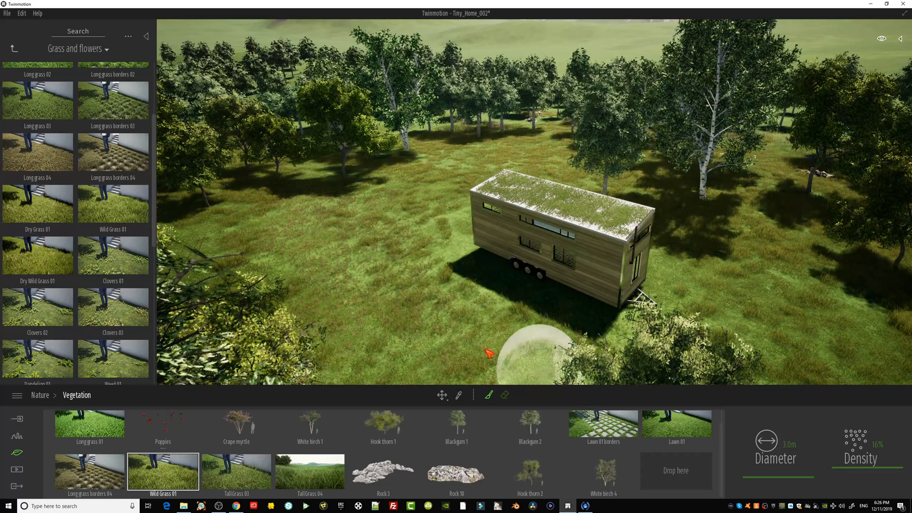
right_drag(420, 297, 440, 304)
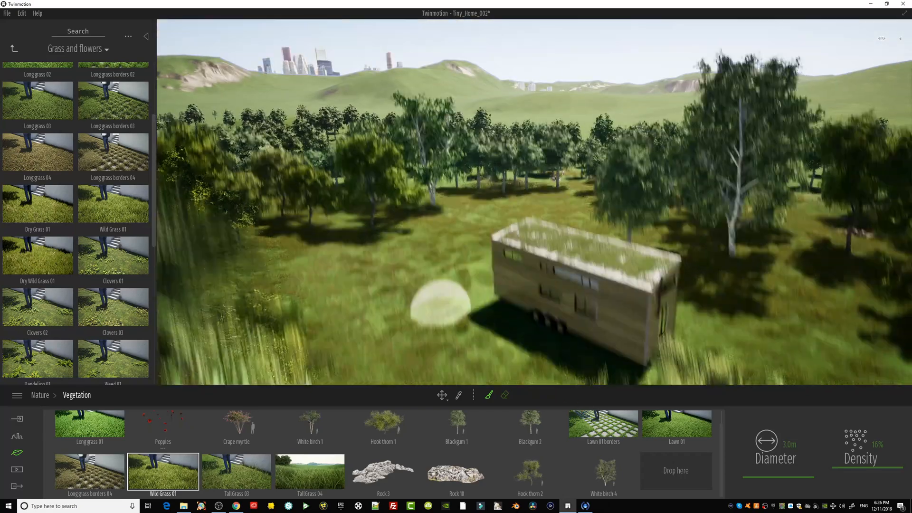
mouse_move(440, 307)
middle_down()
mouse_move(442, 326)
mouse_move(451, 318)
mouse_move(419, 302)
mouse_move(478, 326)
middle_up()
scroll(418, 315, up, 4)
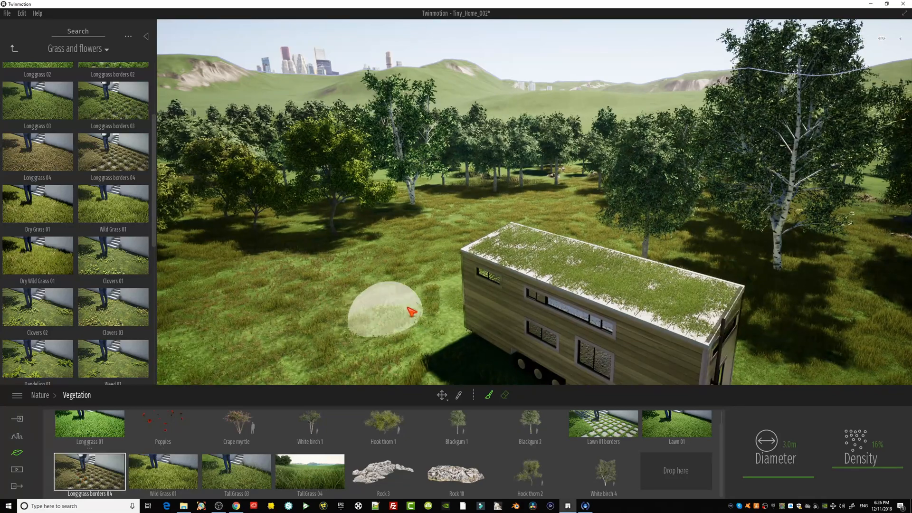
shift+middle_drag(375, 343, 388, 311)
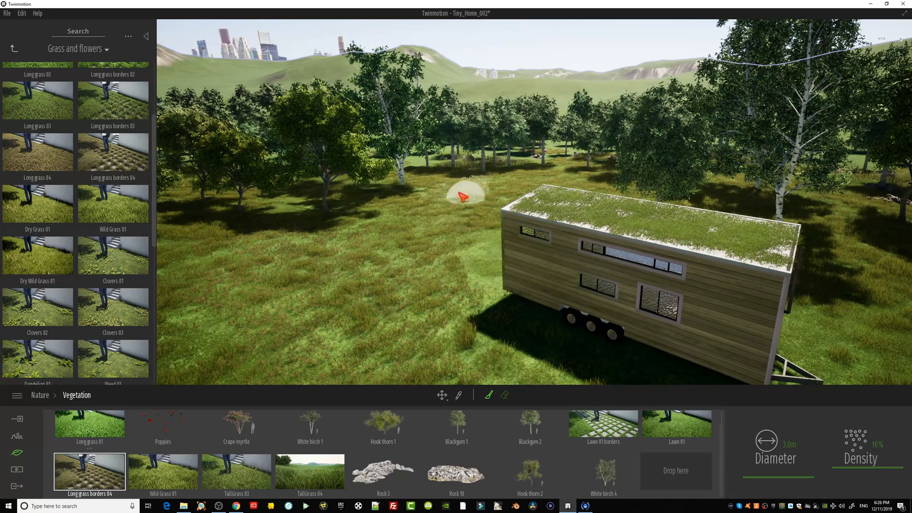
Add Buttercups from the Grass and flowers library to the vegetation palette and select them for painting.
click(15, 51)
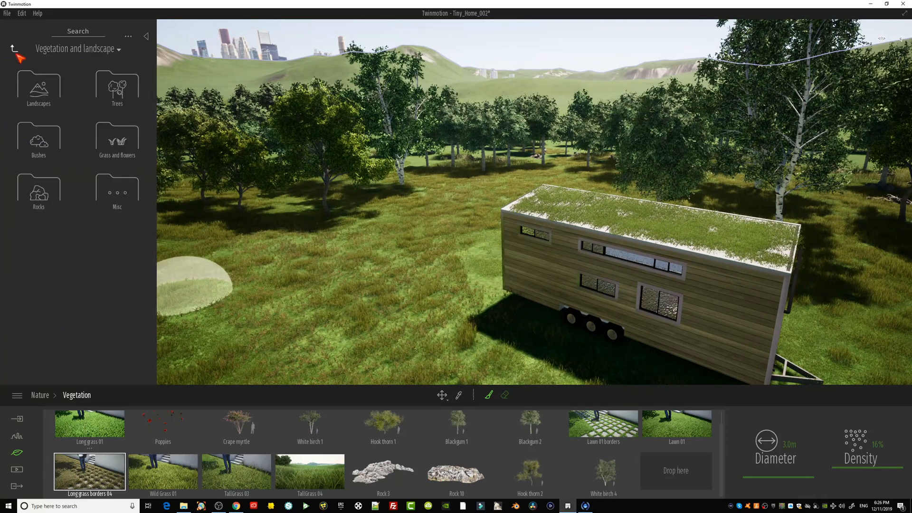
click(122, 148)
scroll(111, 266, down, 10)
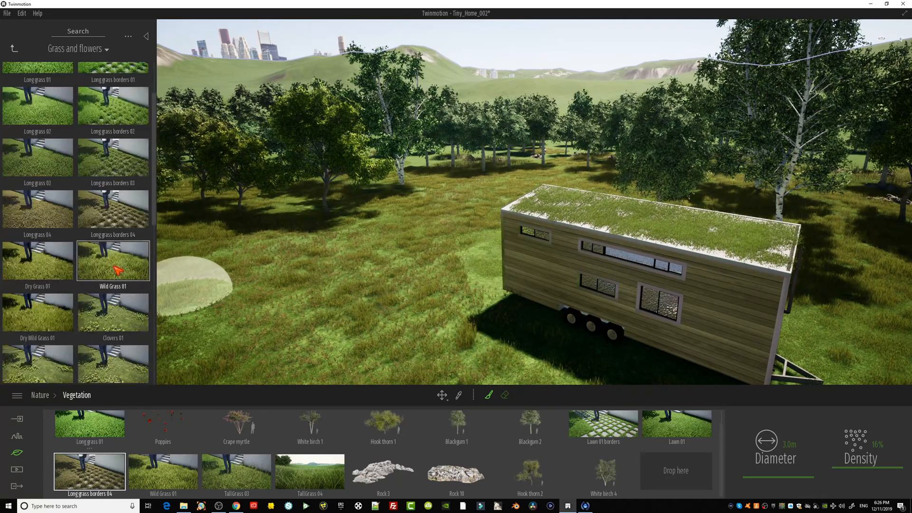
scroll(109, 313, down, 4)
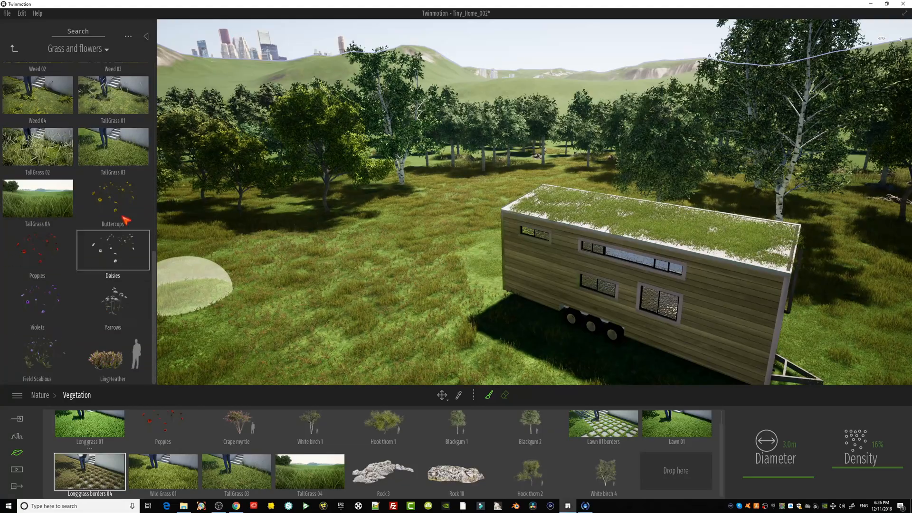
scroll(458, 318, down, 5)
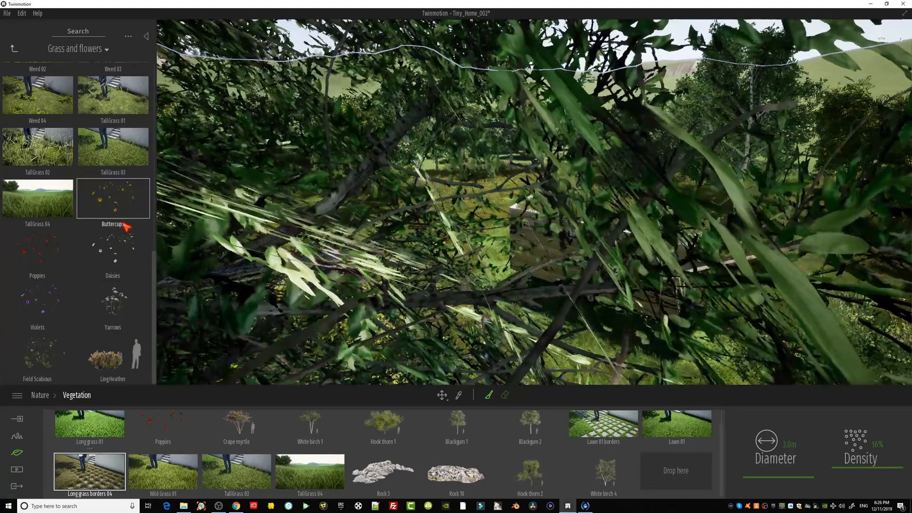
drag(125, 214, 360, 263)
scroll(418, 275, up, 2)
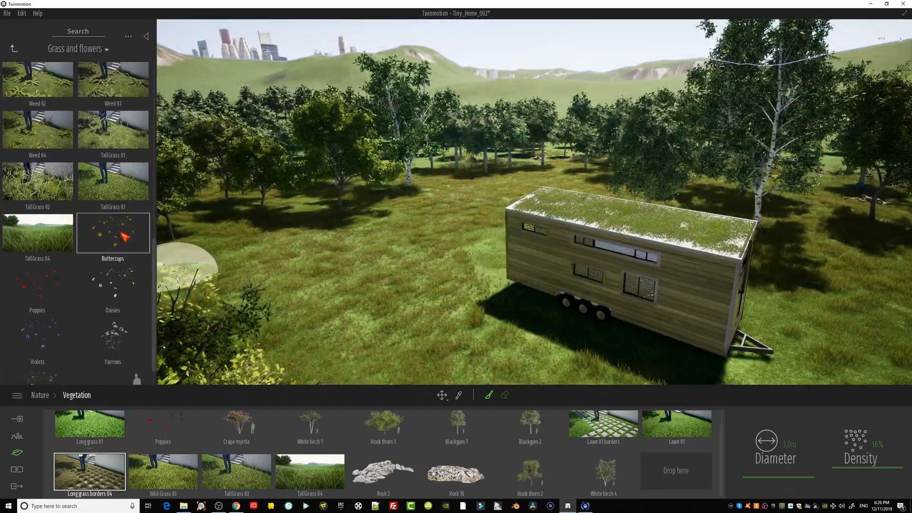
mouse_move(122, 234)
mouse_down()
mouse_move(662, 465)
mouse_move(684, 427)
mouse_up()
click(687, 428)
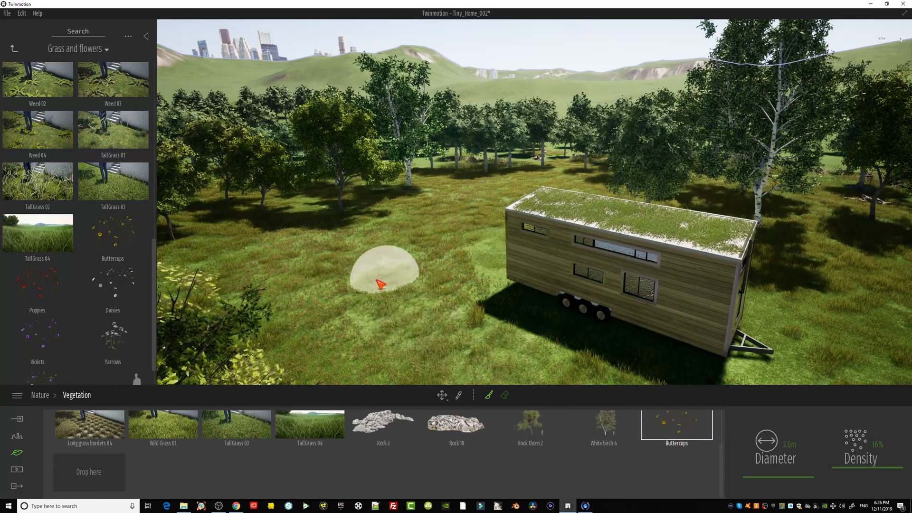
Paint Buttercups at 16% density across the meadow and beneath the trees around the house.
right_drag(438, 248, 814, 201)
mouse_move(814, 201)
mouse_down()
mouse_move(647, 301)
mouse_move(810, 316)
mouse_move(876, 204)
mouse_up()
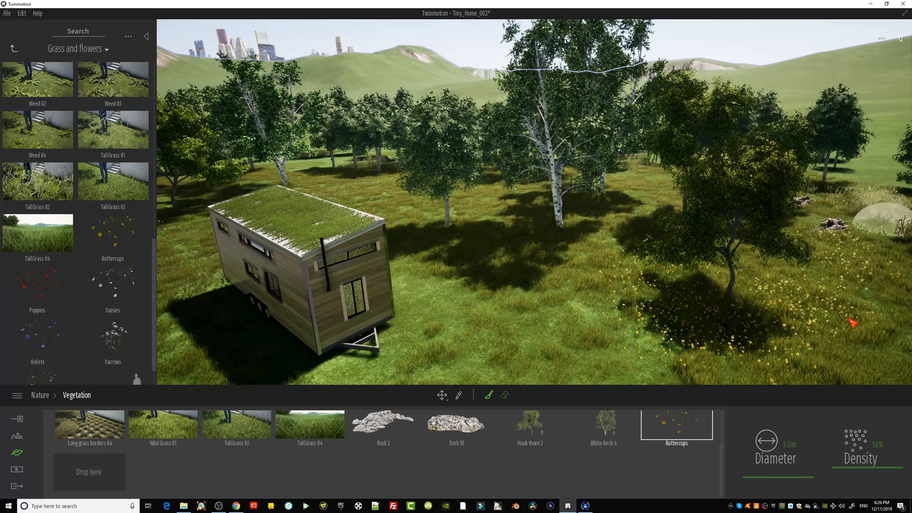
drag(597, 189, 614, 213)
Add Violets from the Grass and flowers library to the vegetation palette.
drag(34, 287, 477, 220)
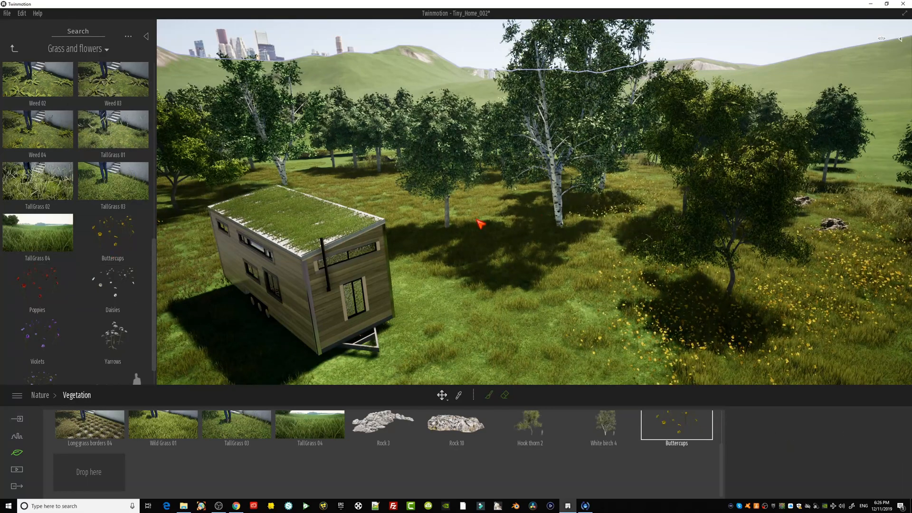
drag(52, 293, 227, 461)
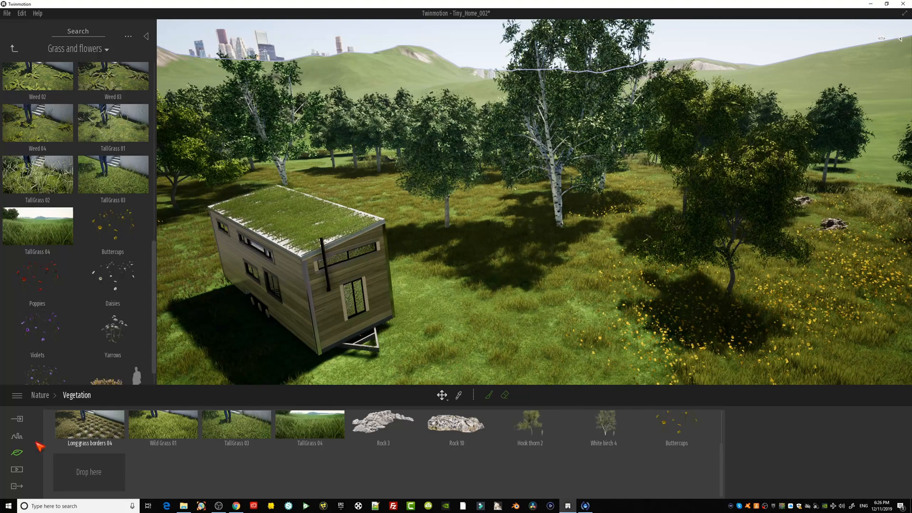
drag(38, 328, 100, 480)
Paint Violets at 16% density across the meadow in front of and behind the tiny house.
click(489, 395)
mouse_move(589, 313)
mouse_down()
mouse_move(629, 311)
mouse_move(829, 368)
mouse_move(845, 167)
mouse_up()
mouse_move(224, 209)
middle_down()
mouse_move(238, 198)
mouse_move(228, 202)
middle_up()
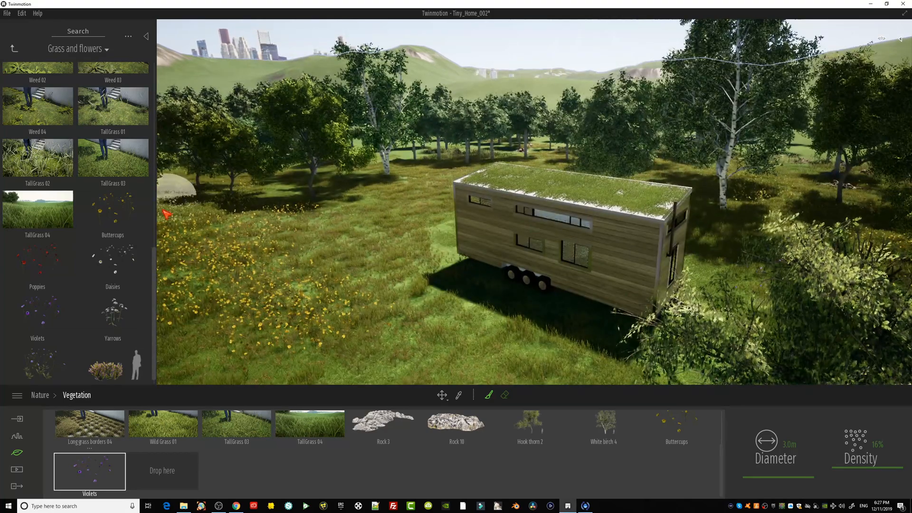
drag(183, 352, 349, 202)
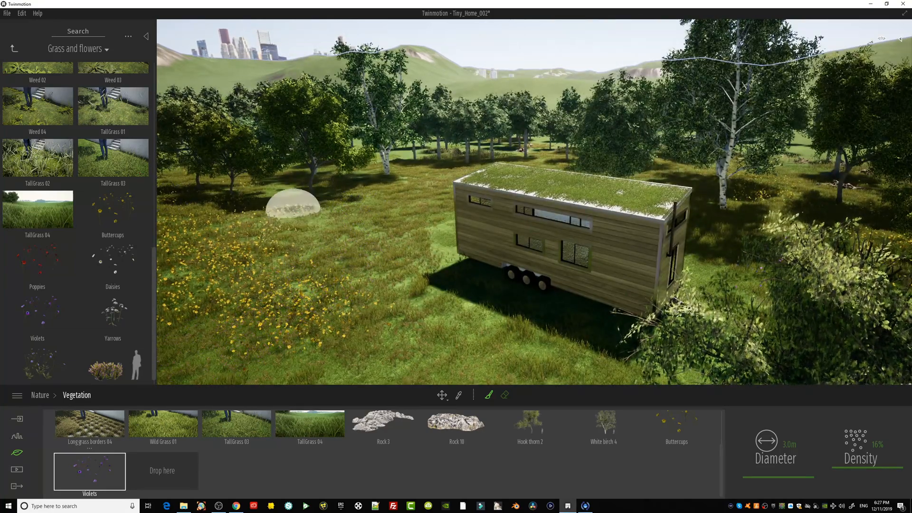
scroll(302, 223, up, 5)
mouse_move(629, 240)
mouse_down()
mouse_move(621, 281)
mouse_move(489, 325)
mouse_move(354, 290)
mouse_up()
middle_drag(354, 289, 304, 190)
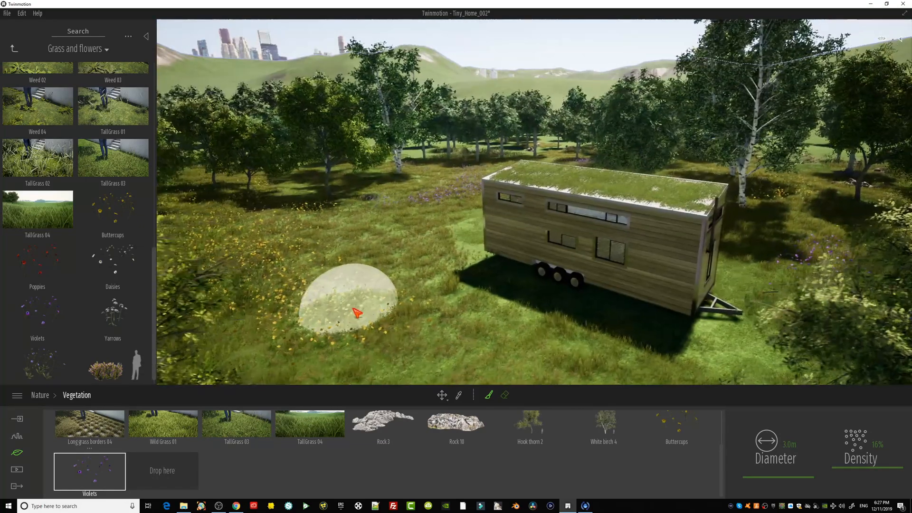
Add Field Scabious from the Grass and flowers library to the vegetation palette.
scroll(95, 340, down, 1)
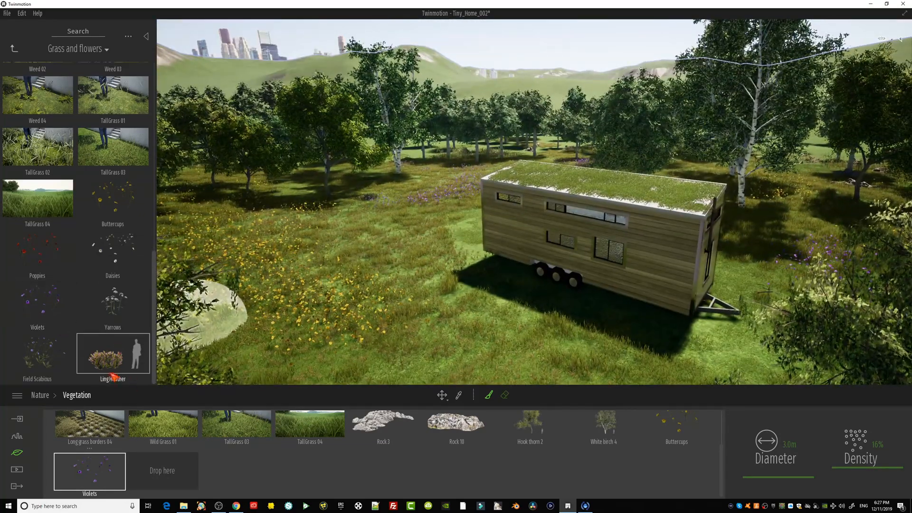
drag(45, 360, 184, 492)
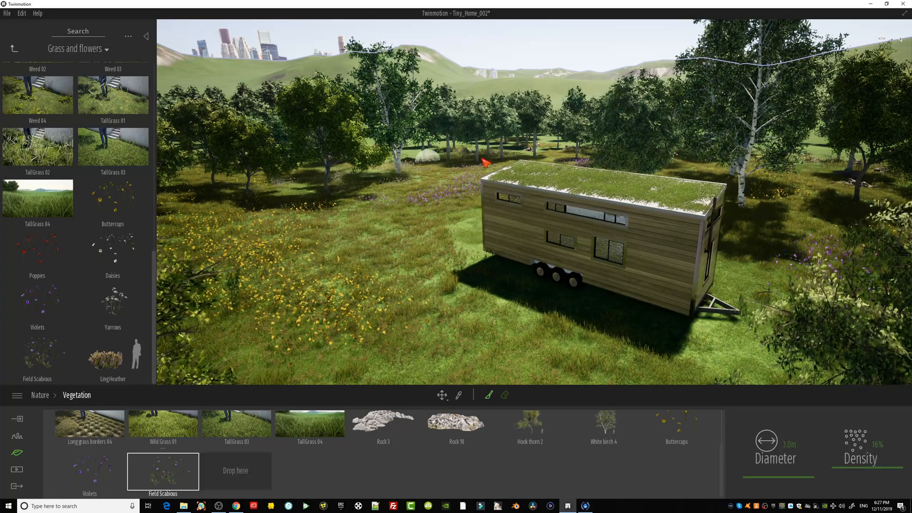
Examine the painted meadow, the trees and the distant landscape around the tiny house from several angles.
middle_drag(350, 290, 314, 372)
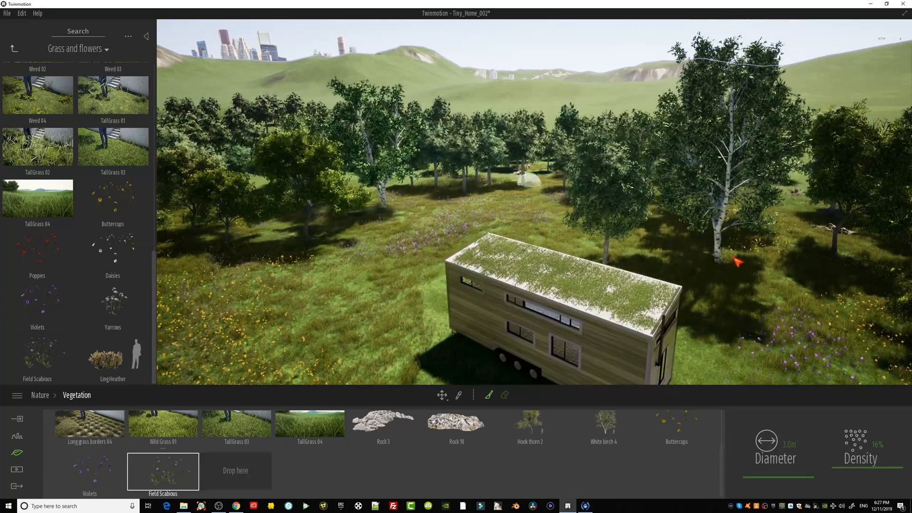
middle_drag(807, 365, 763, 309)
middle_drag(819, 266, 669, 359)
middle_drag(593, 134, 468, 267)
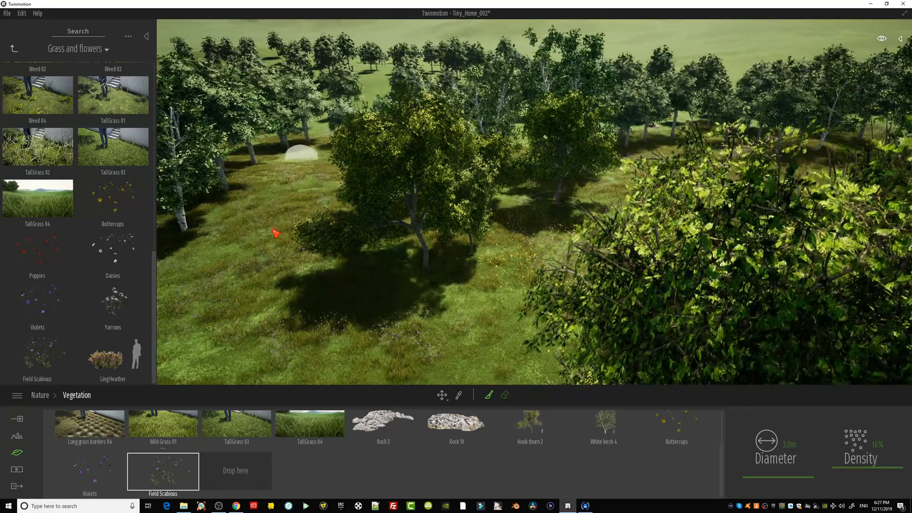
middle_drag(468, 254, 309, 304)
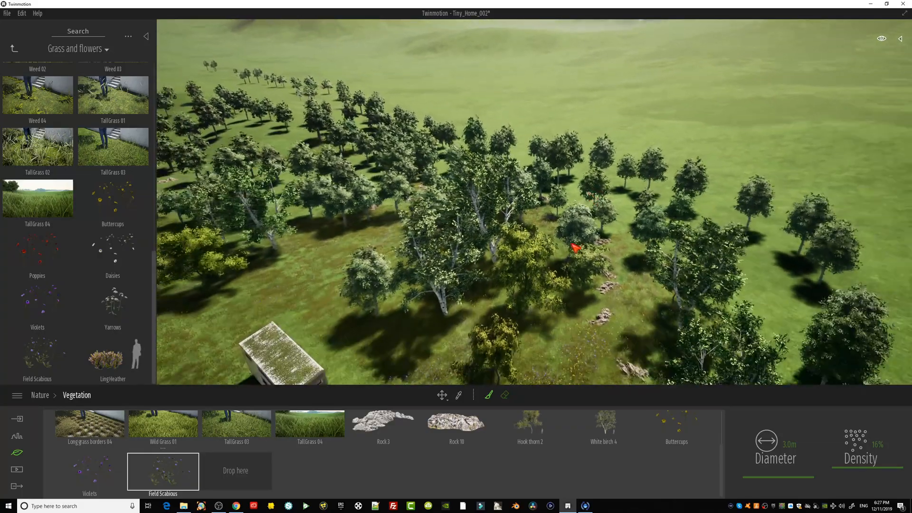
right_drag(572, 245, 528, 221)
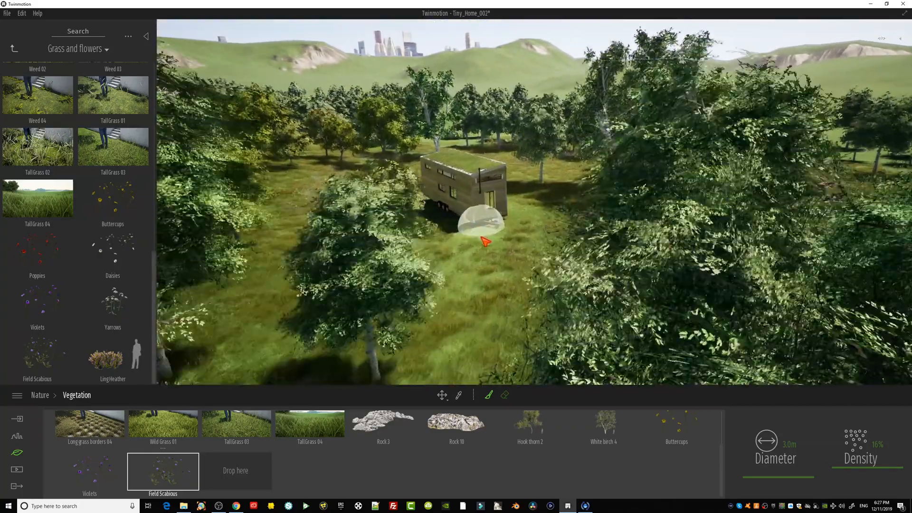
mouse_move(500, 272)
right_down()
mouse_move(561, 256)
mouse_move(535, 263)
right_up()
key(w)
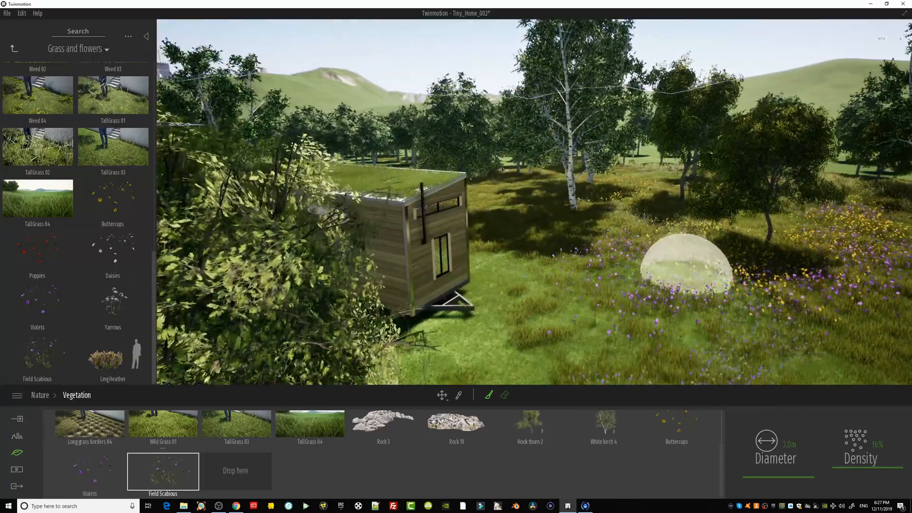
right_drag(669, 282, 640, 294)
middle_drag(640, 294, 594, 269)
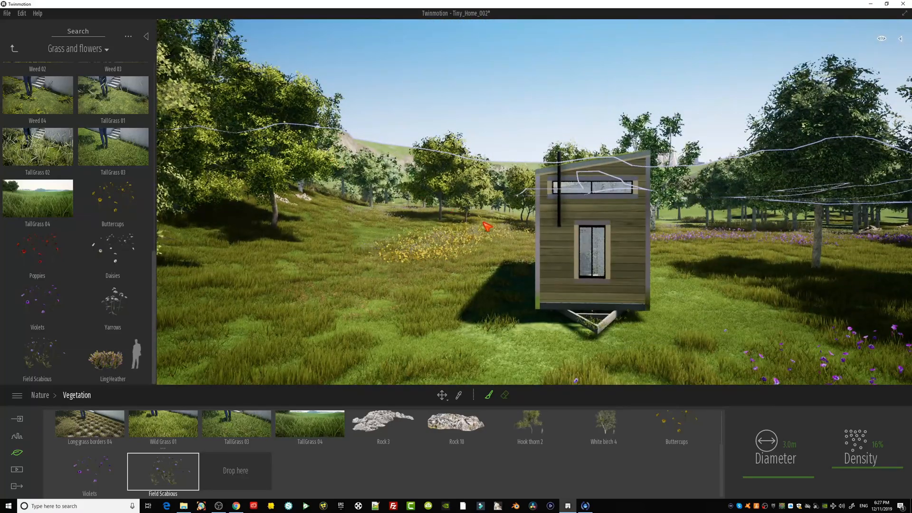
key(d)
mouse_move(483, 222)
right_down()
mouse_move(498, 231)
mouse_move(468, 230)
right_up()
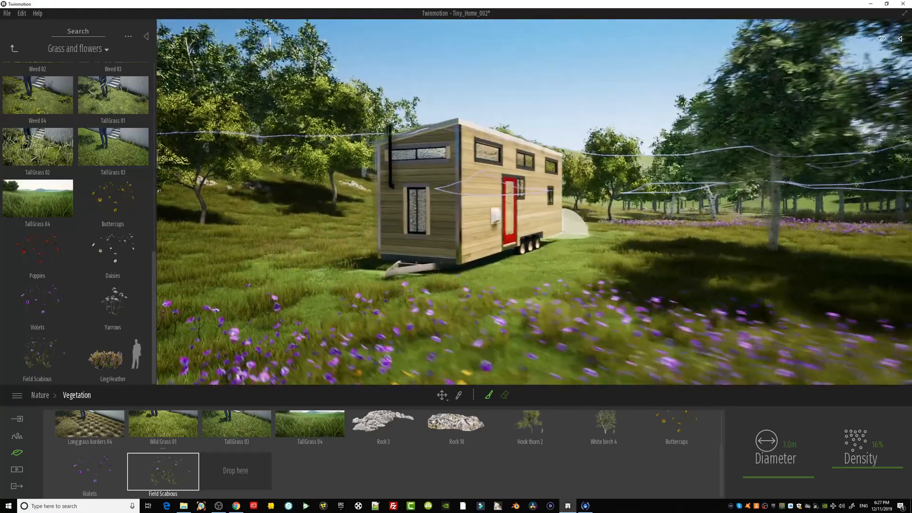
key(w)
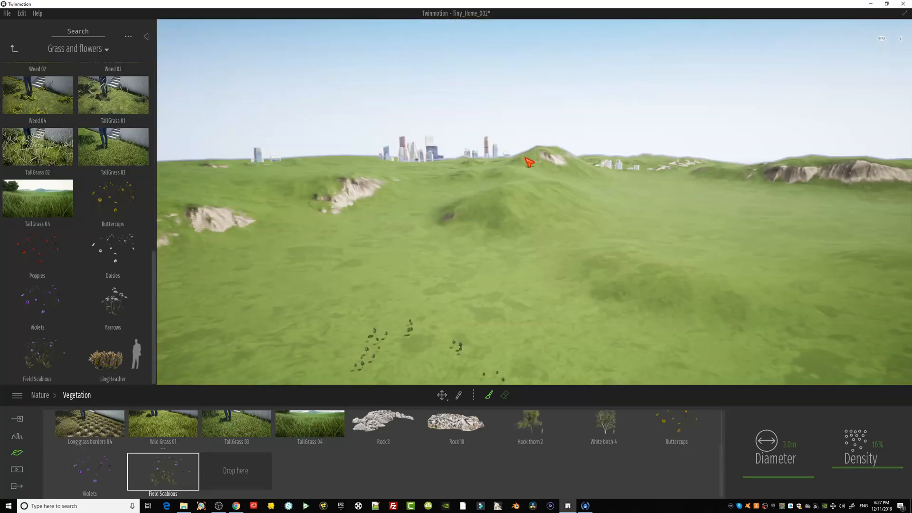
Try None as the urban context's background picture and settle on Countryside, checking the horizon all around.
click(17, 418)
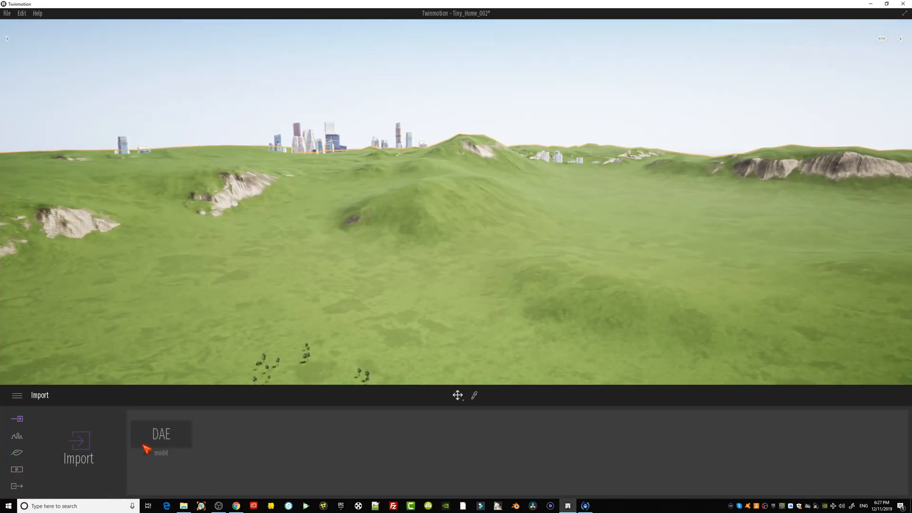
click(17, 436)
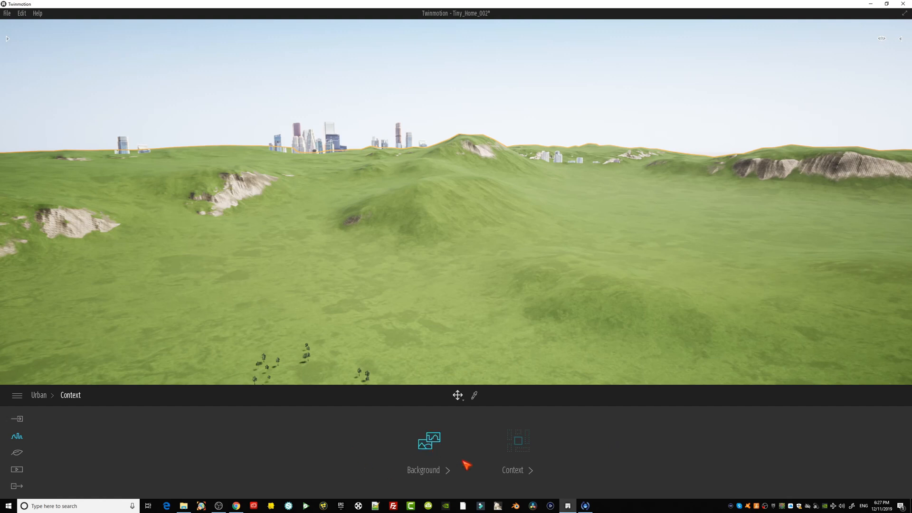
click(437, 456)
click(436, 455)
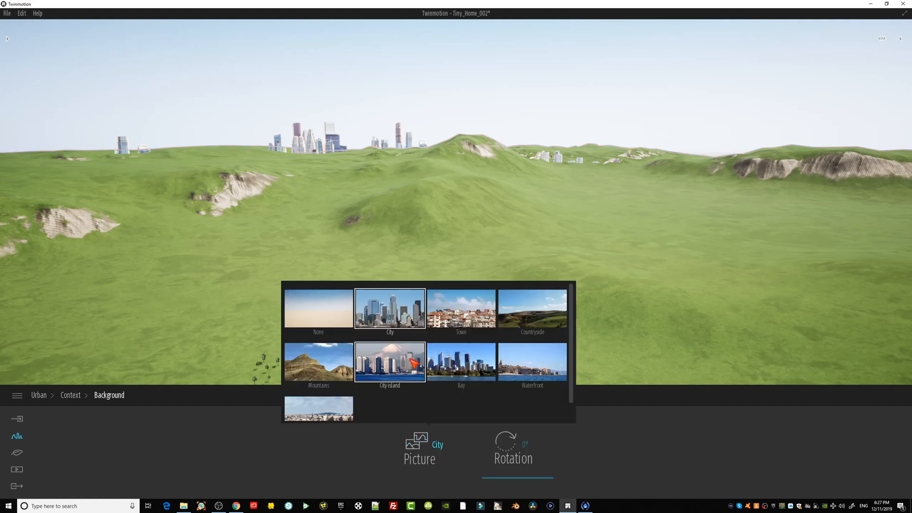
click(337, 310)
click(463, 467)
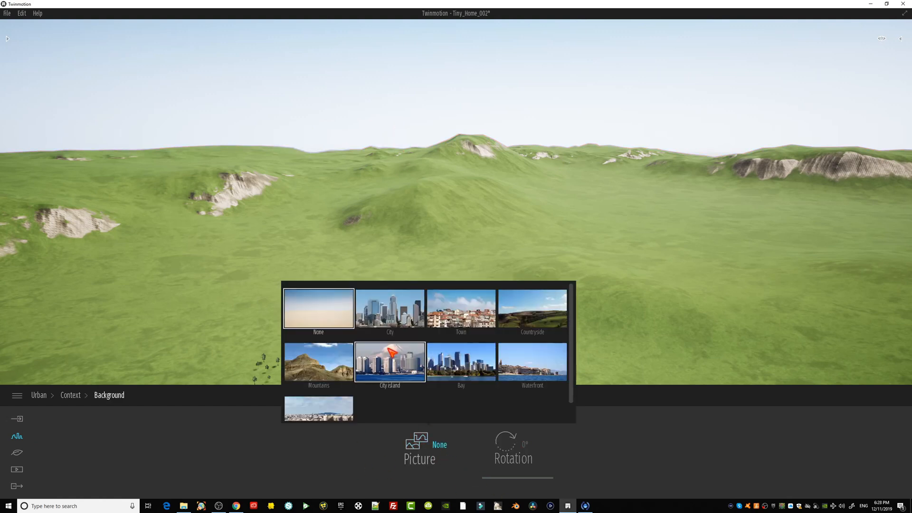
click(394, 323)
click(456, 323)
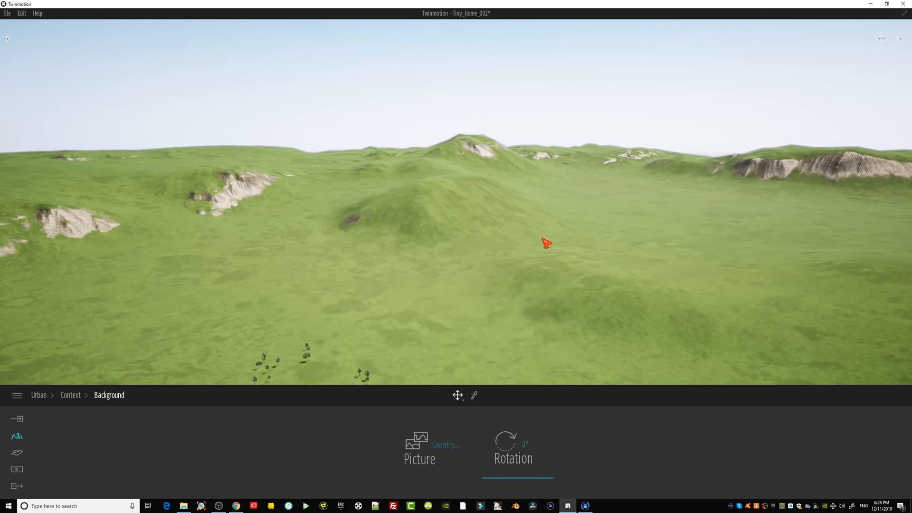
right_drag(542, 238, 883, 249)
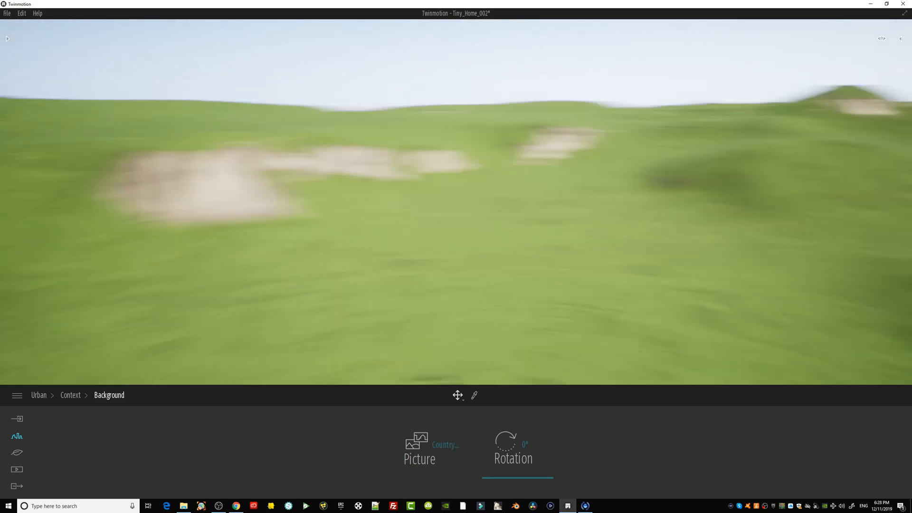
right_drag(458, 142, 459, 251)
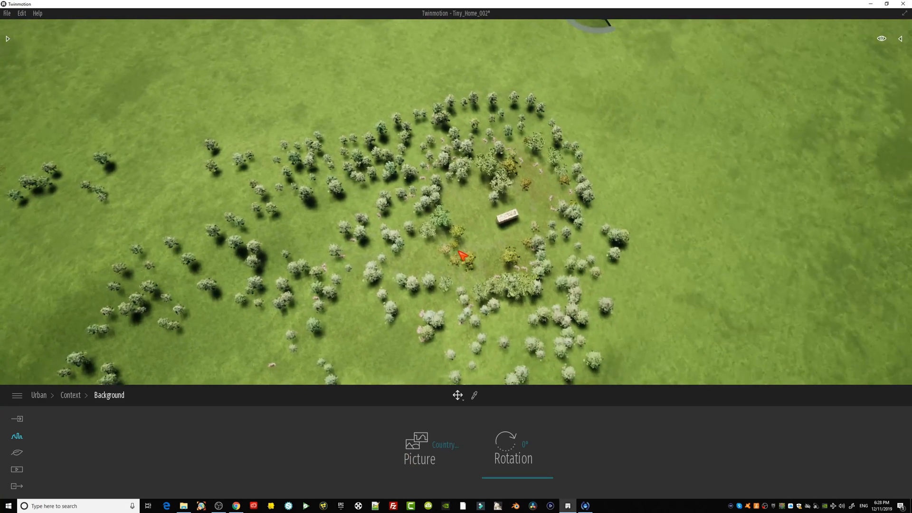
Select the tiny house, bring it into a close view and save the scene.
click(513, 219)
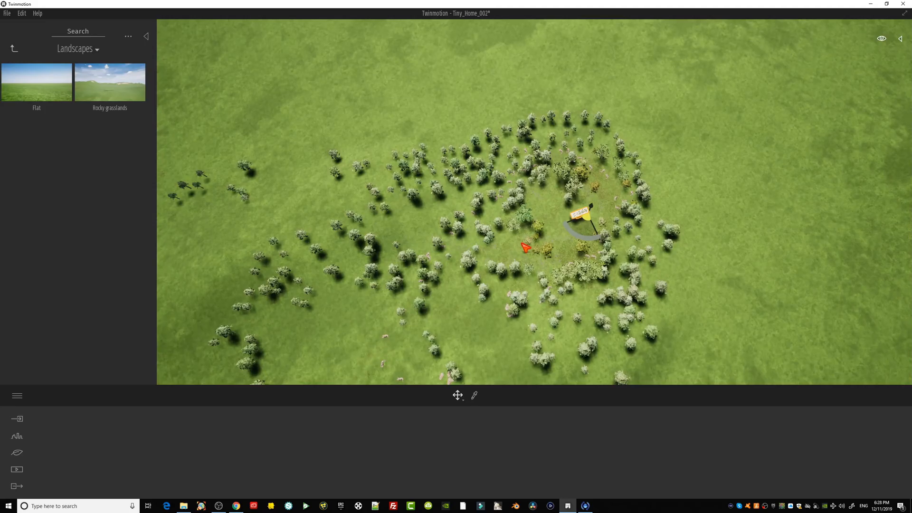
key(f)
right_drag(521, 244, 632, 382)
scroll(512, 237, down, 5)
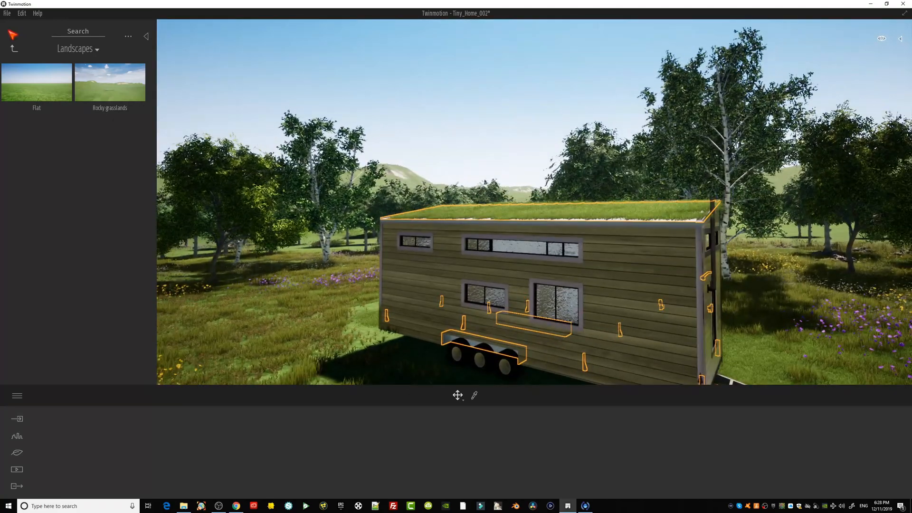
click(8, 13)
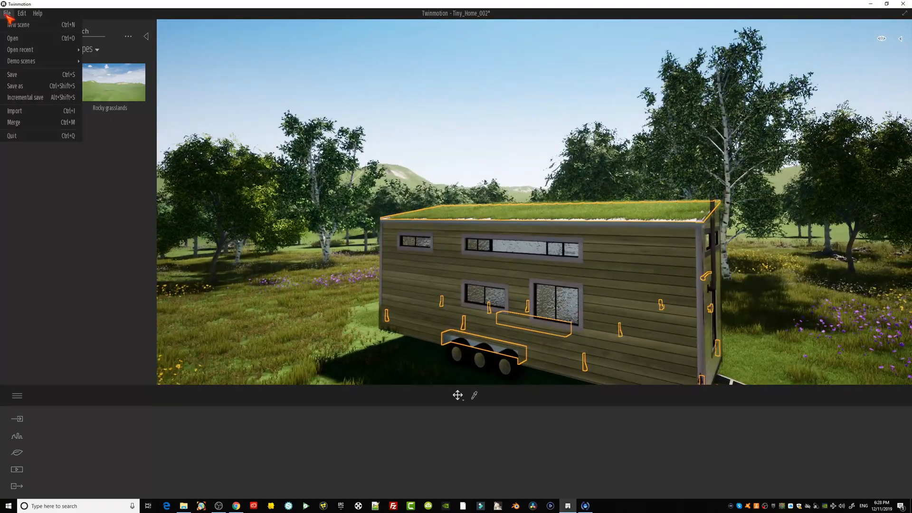
click(29, 79)
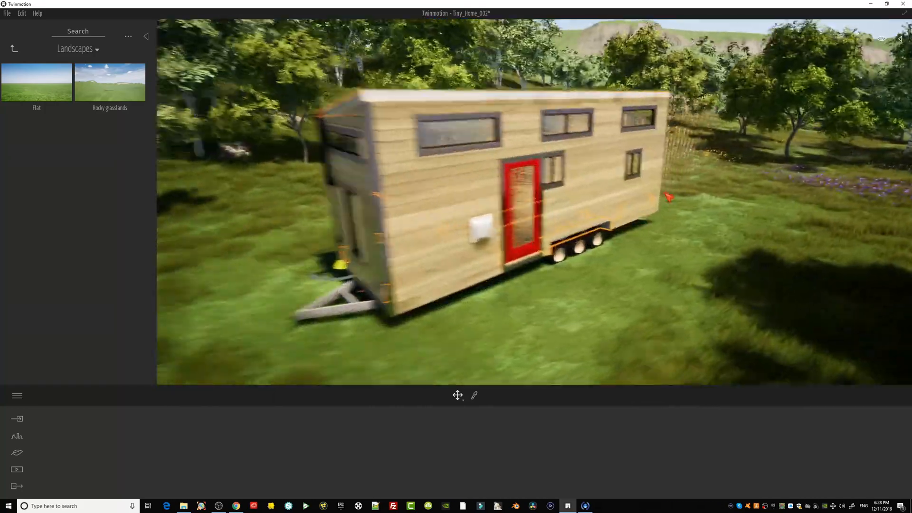
Set the scene's day time to night with the red-door side of the house in view, and deselect the house.
shift+middle_drag(668, 197, 651, 167)
shift+middle_drag(485, 167, 577, 164)
shift+middle_drag(662, 269, 631, 259)
middle_drag(613, 217, 593, 212)
scroll(626, 232, down, 5)
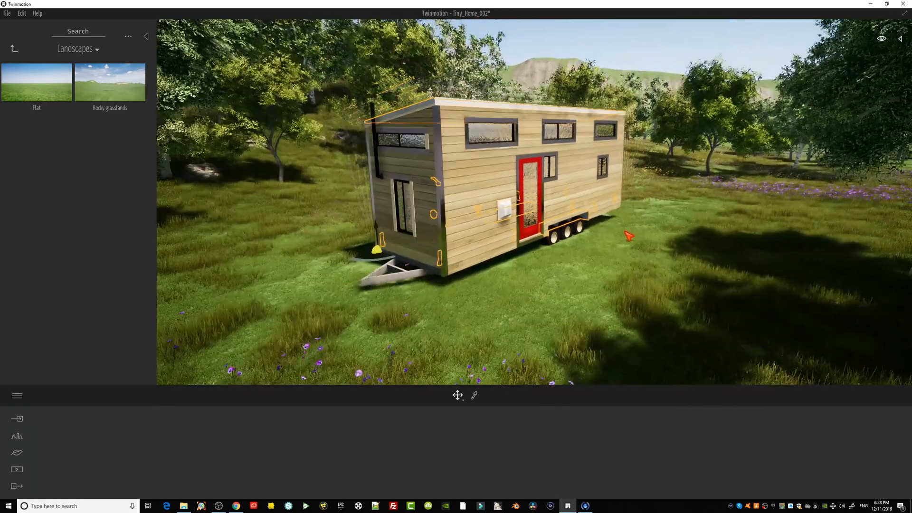
scroll(626, 232, up, 4)
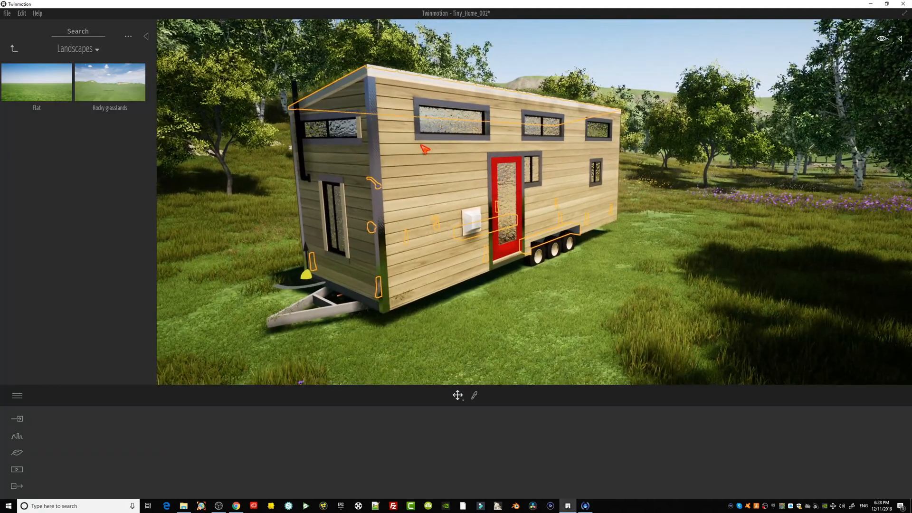
middle_drag(424, 150, 908, 98)
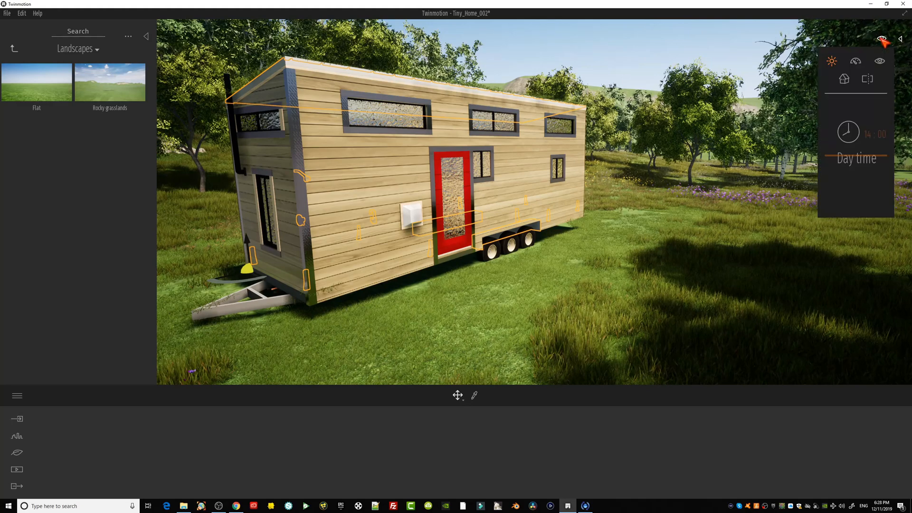
drag(856, 162, 855, 202)
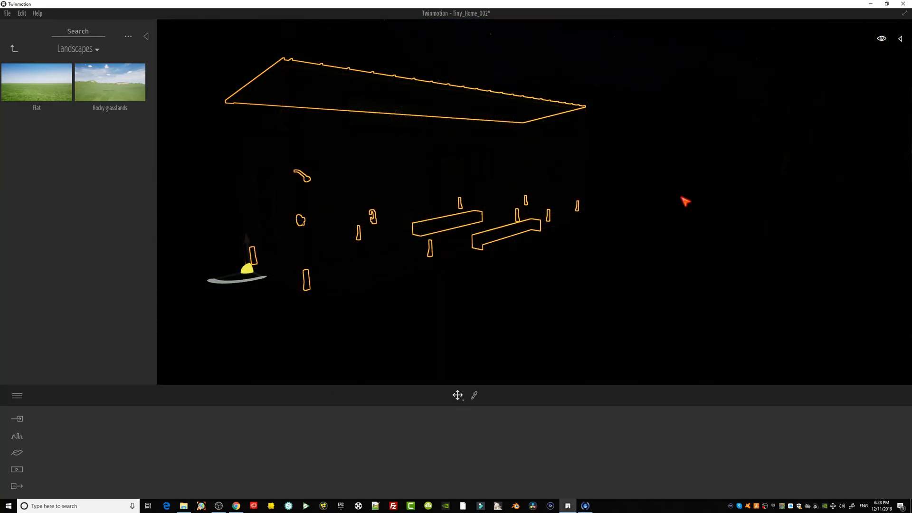
right_drag(685, 181, 601, 162)
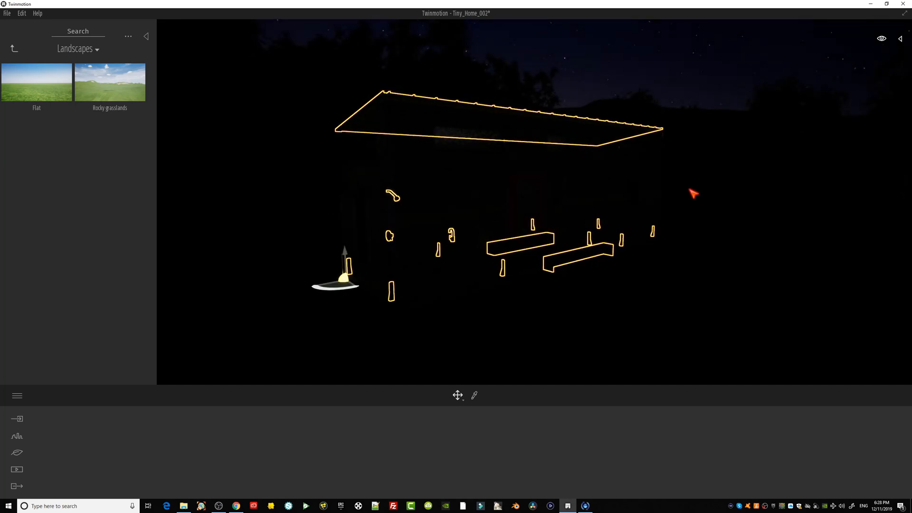
click(663, 96)
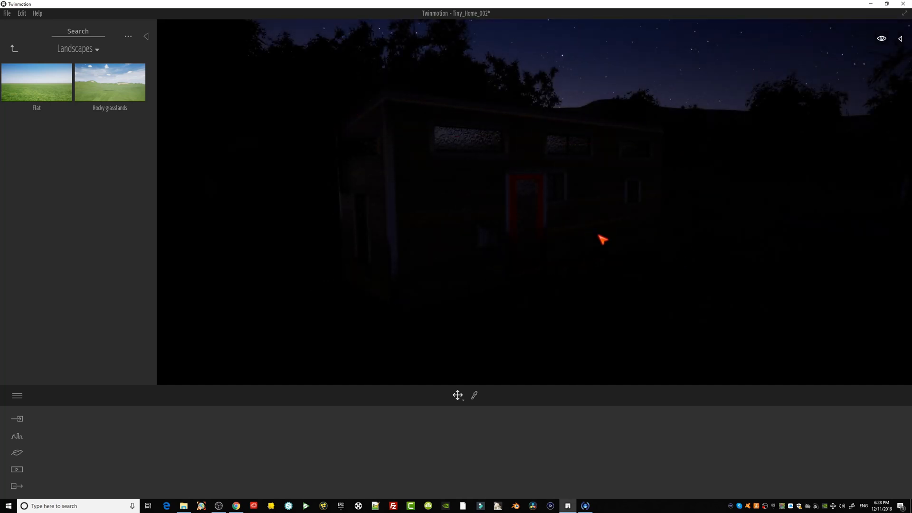
middle_drag(598, 235, 590, 233)
mouse_move(572, 230)
right_down()
mouse_move(546, 228)
mouse_move(463, 180)
mouse_move(532, 185)
mouse_move(599, 218)
mouse_move(576, 234)
right_up()
Search the library for "audio" and "music".
click(15, 48)
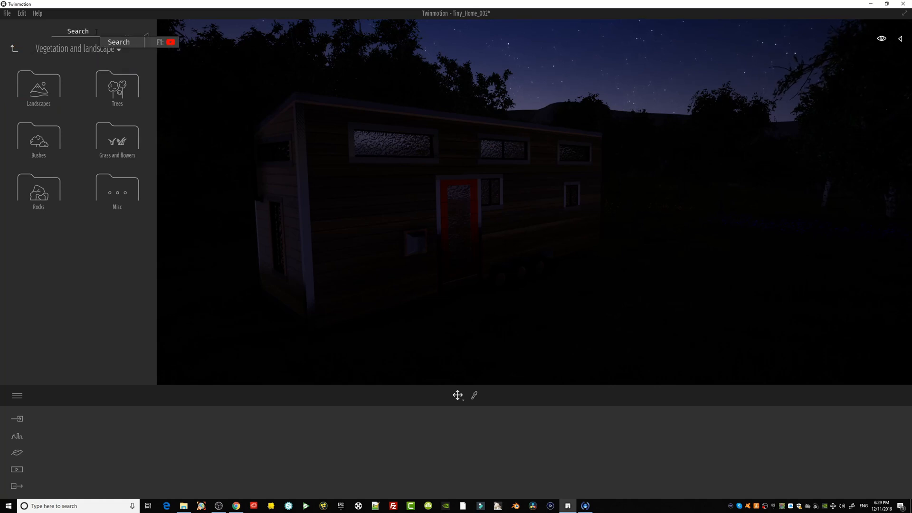
text(audio)
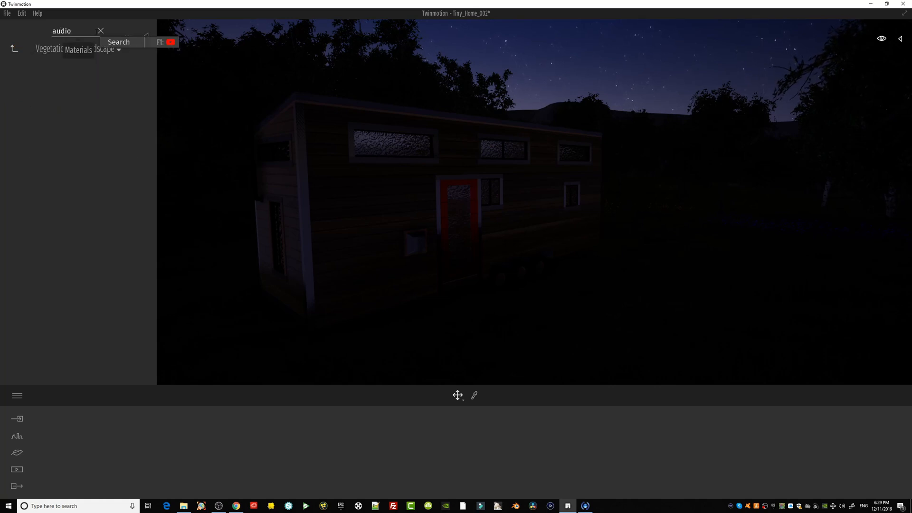
text(usic)
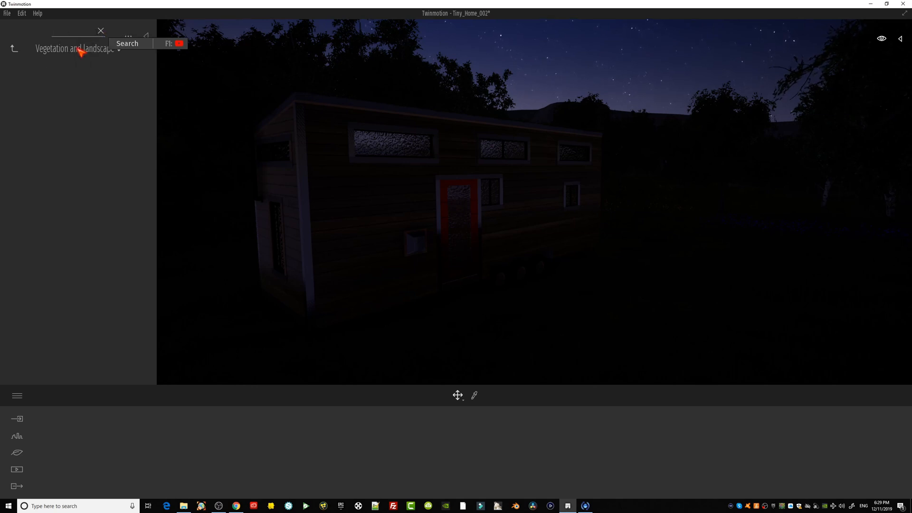
Place the Calm Forest A sound from the library's nature sounds on the grass beside the tiny house.
click(14, 48)
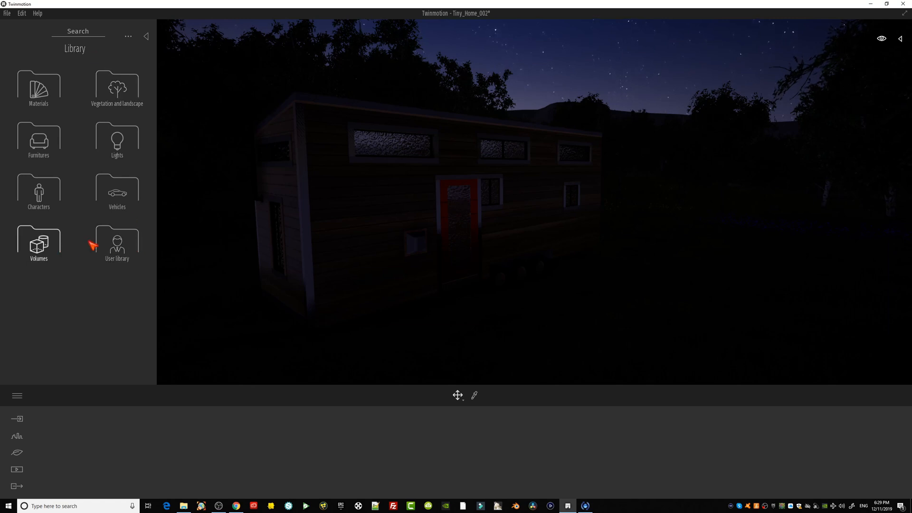
click(113, 243)
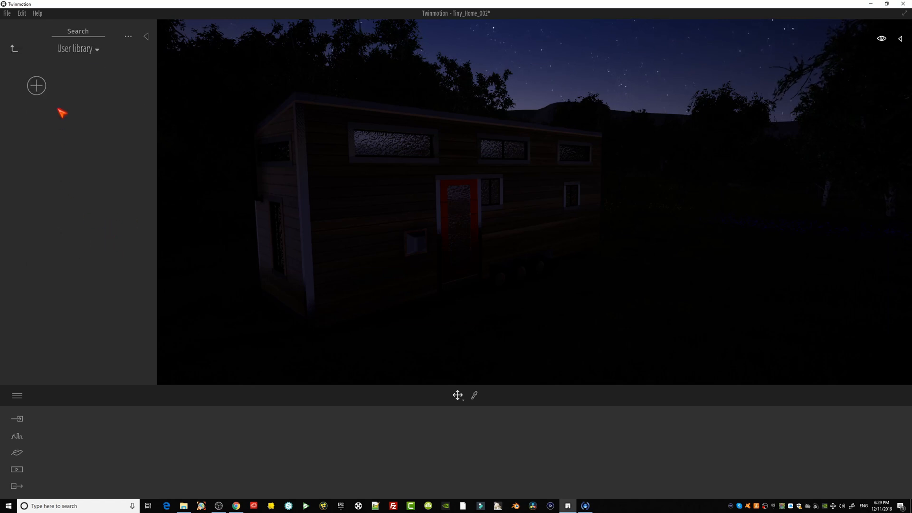
click(14, 51)
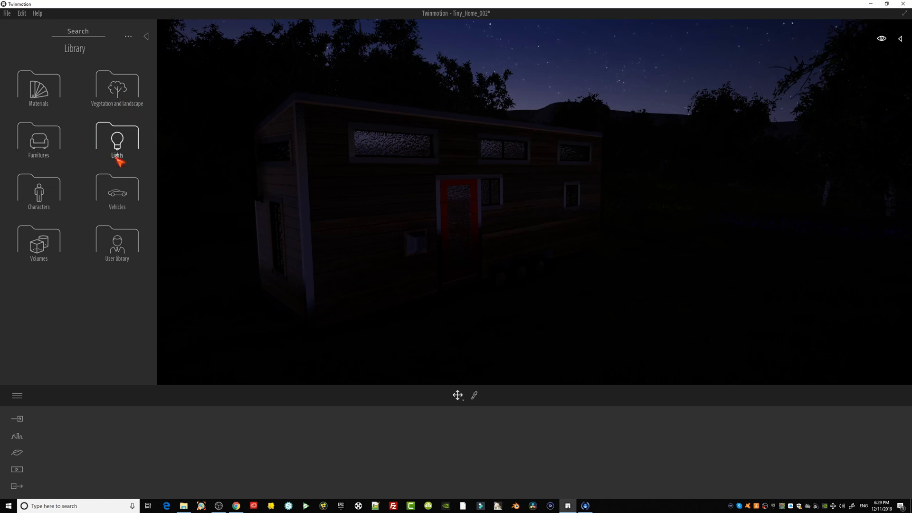
click(51, 248)
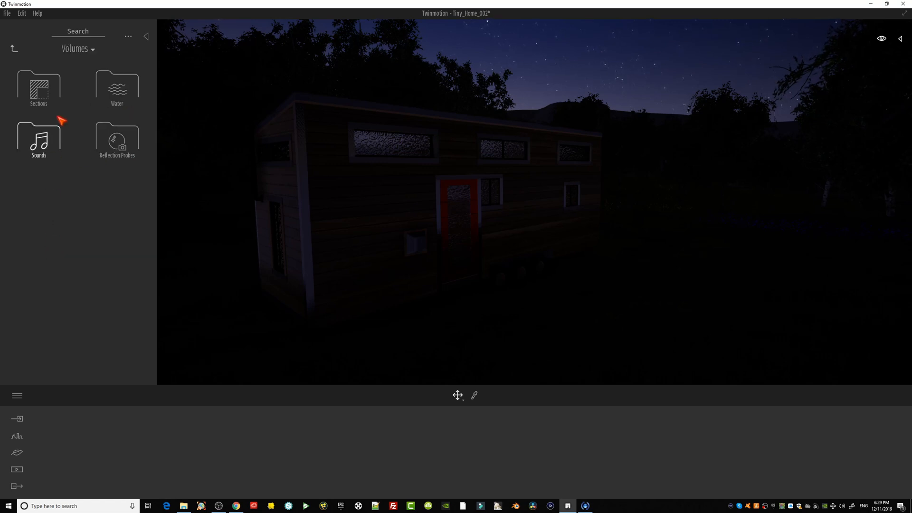
click(54, 141)
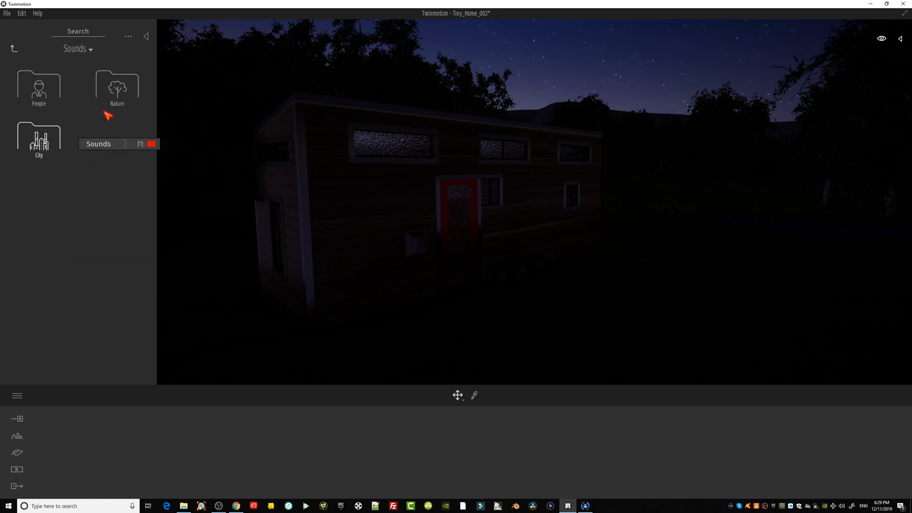
click(117, 90)
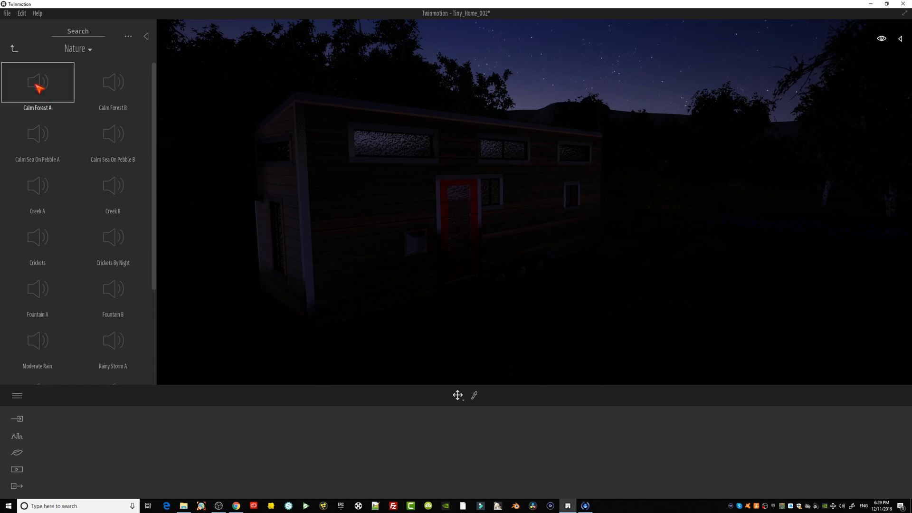
click(598, 282)
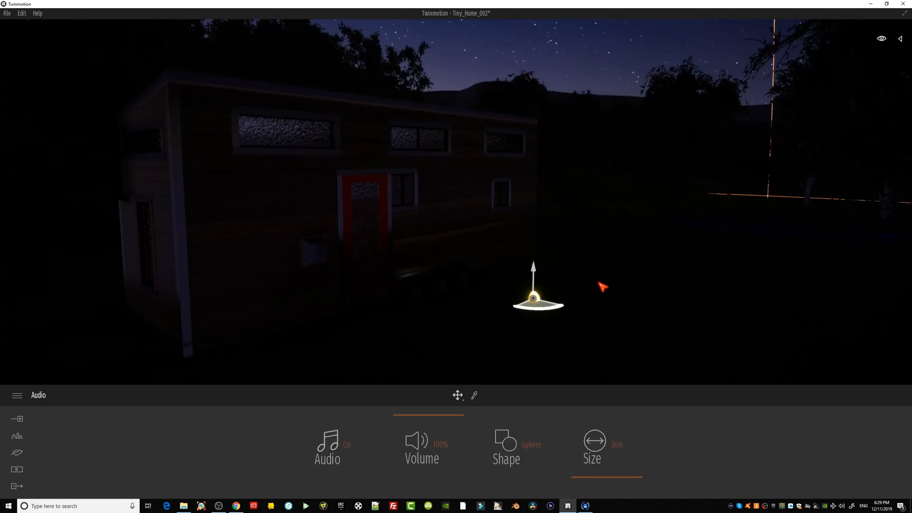
Bring the scene's day time back to late morning while framing the house's red-door side.
right_drag(493, 280, 428, 279)
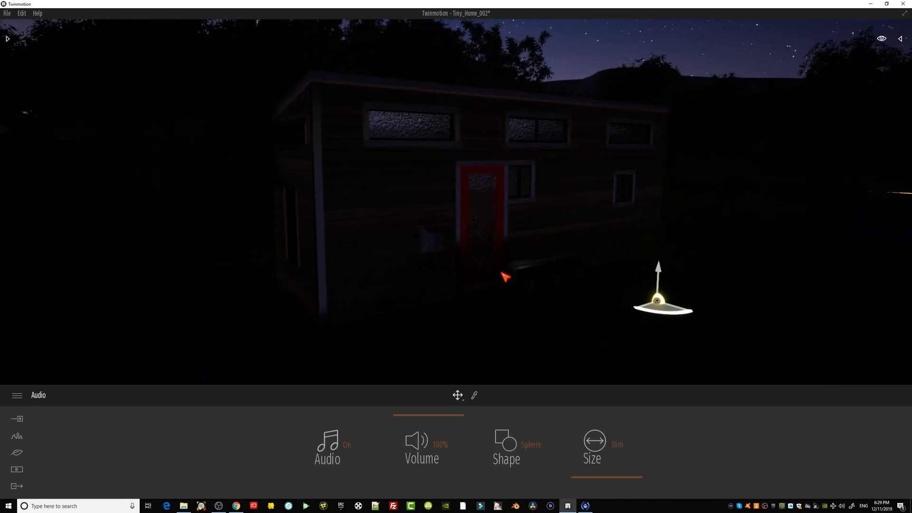
scroll(502, 272, down, 2)
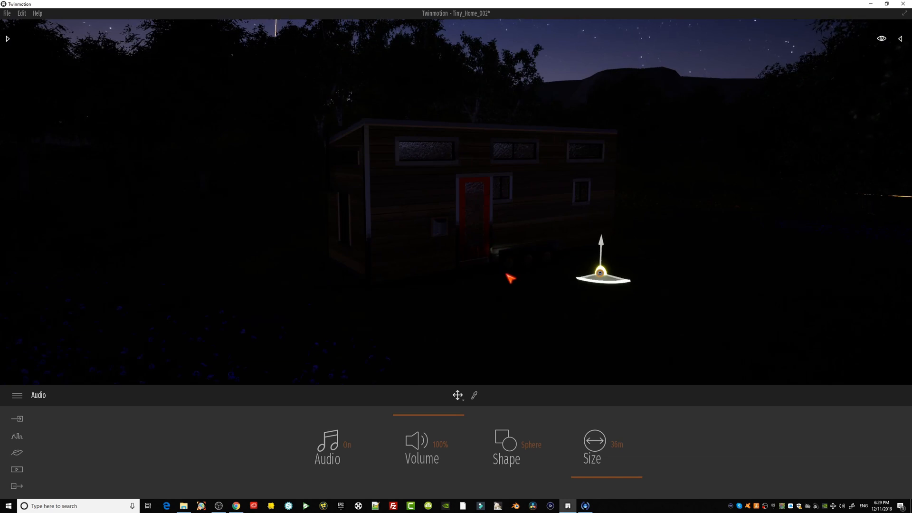
click(887, 38)
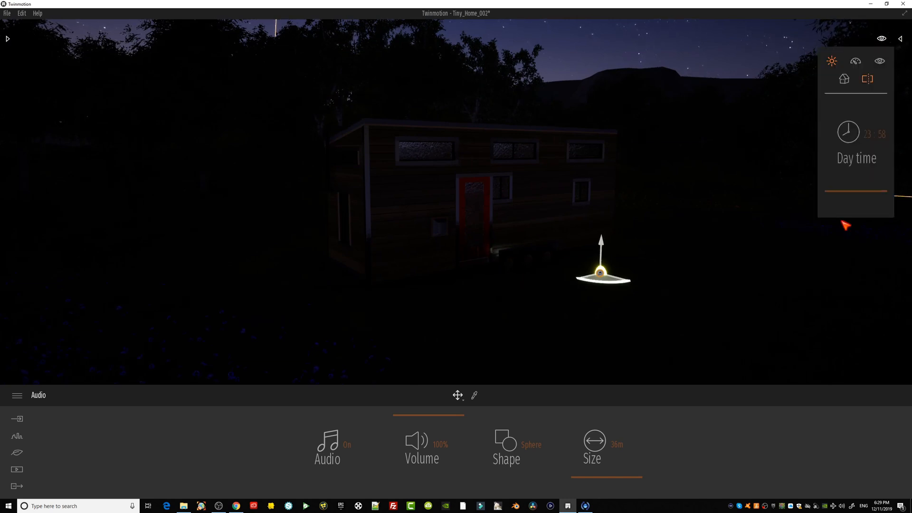
drag(858, 194, 856, 149)
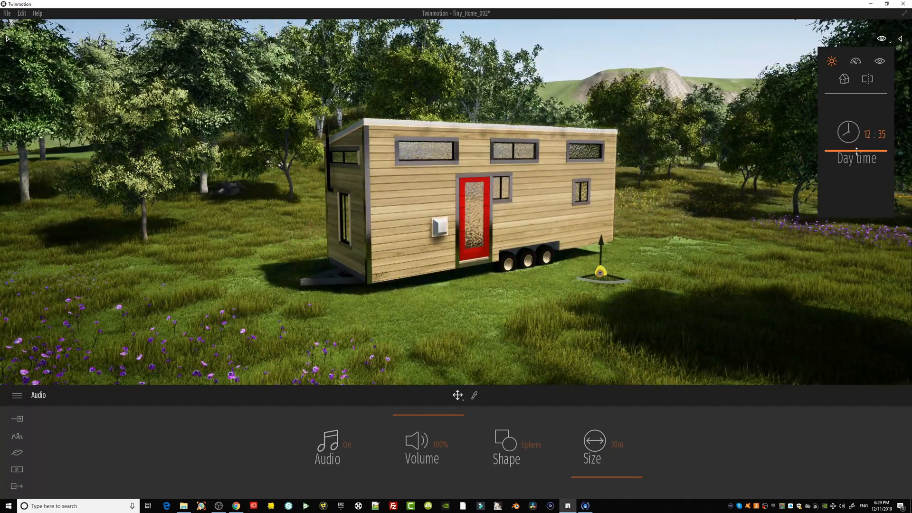
right_drag(470, 270, 474, 268)
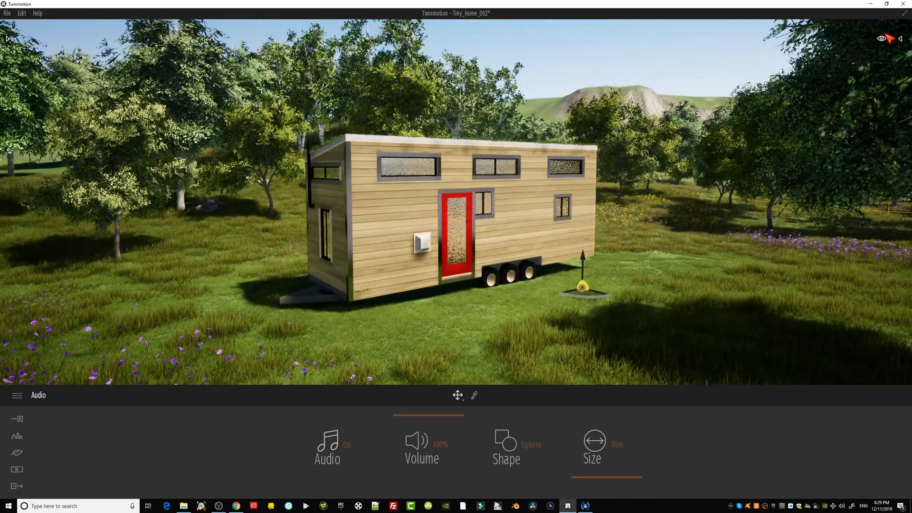
mouse_move(884, 37)
drag(862, 155, 860, 148)
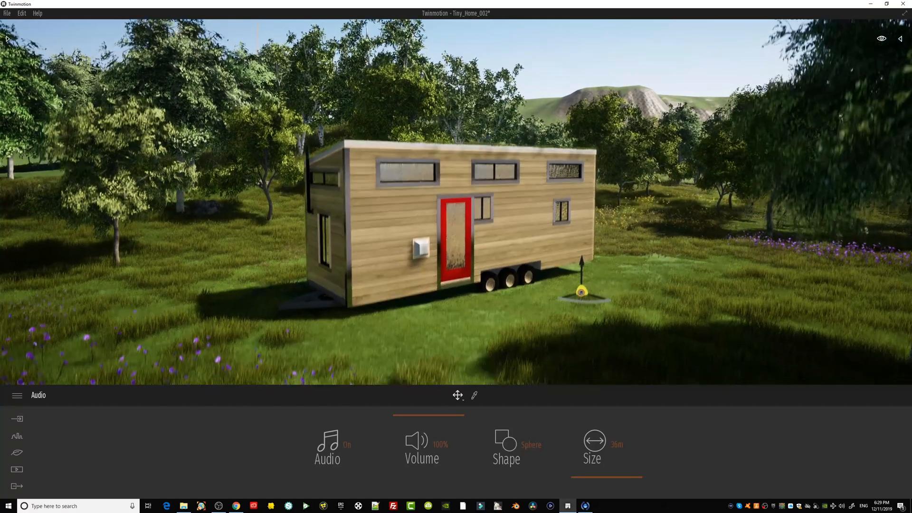
middle_drag(383, 302, 389, 274)
scroll(389, 274, up, 3)
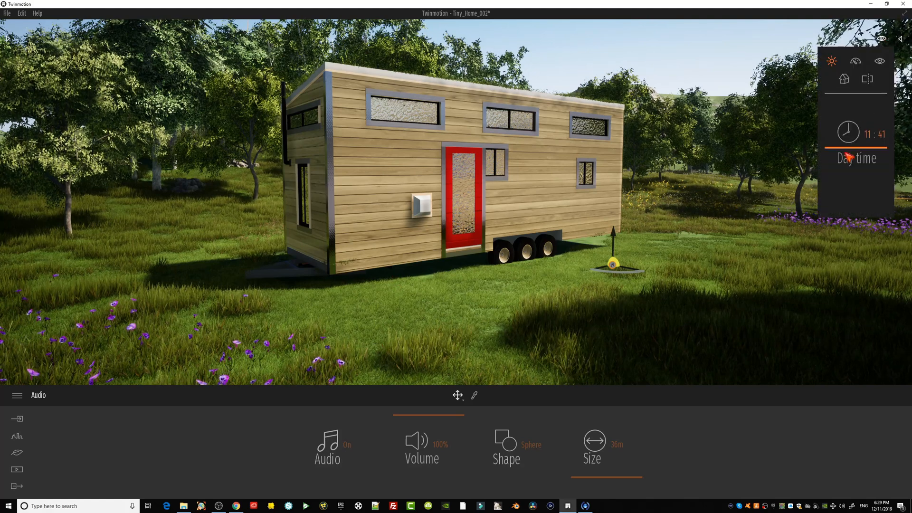
drag(855, 149, 857, 147)
Frame the house from its trailer-hitch corner and enter the interactive walkthrough mode.
mouse_move(505, 231)
right_down()
mouse_move(537, 229)
mouse_move(459, 219)
mouse_move(518, 224)
mouse_move(563, 213)
mouse_move(505, 242)
right_up()
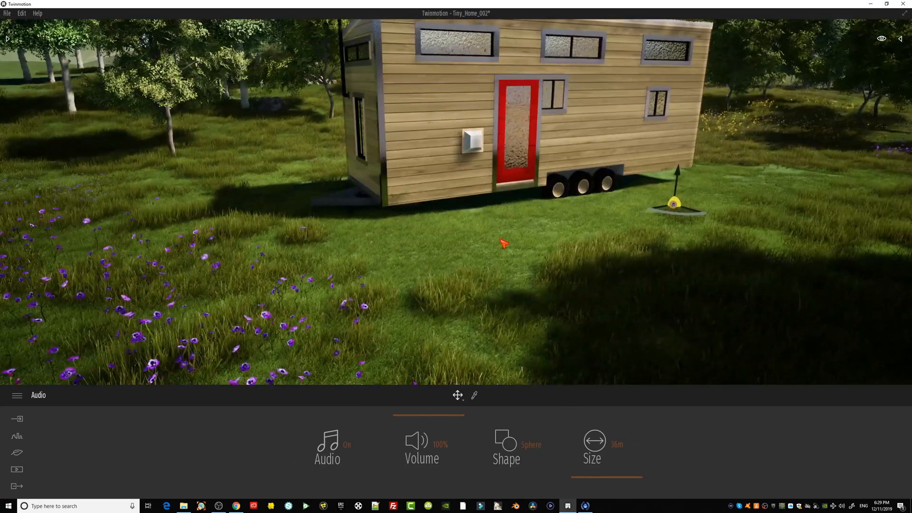
middle_drag(505, 242, 423, 323)
right_drag(506, 238, 565, 224)
middle_drag(496, 235, 618, 223)
right_drag(456, 244, 509, 228)
middle_drag(471, 259, 415, 195)
click(882, 39)
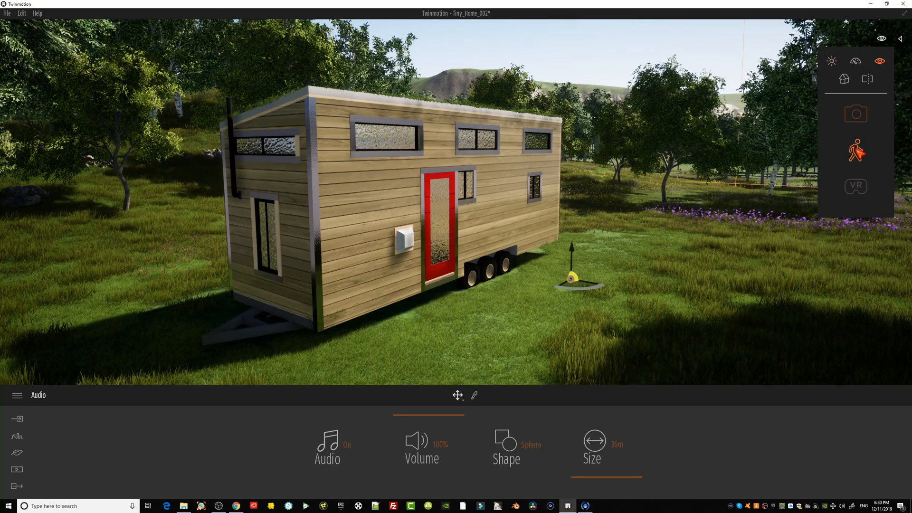
click(858, 152)
Set the walkthrough's time of day to 07:50, keeping the month at July.
mouse_move(482, 485)
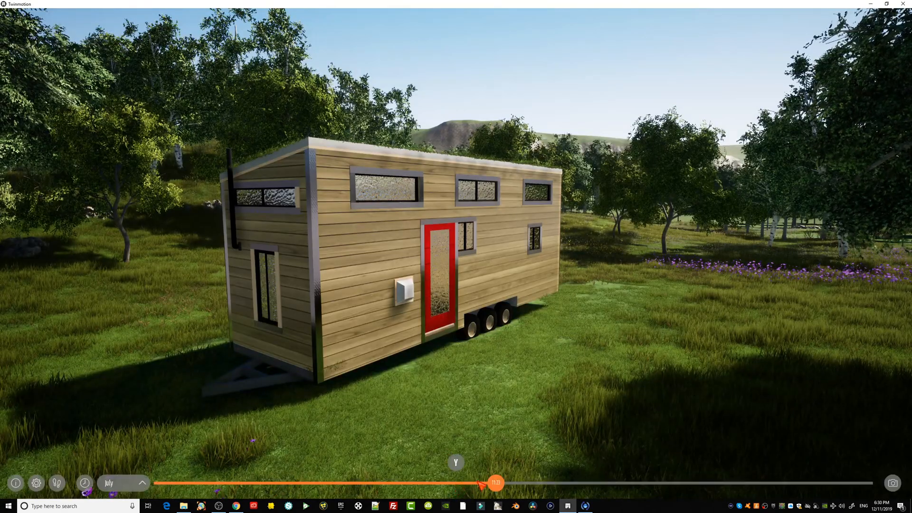
drag(496, 483, 391, 483)
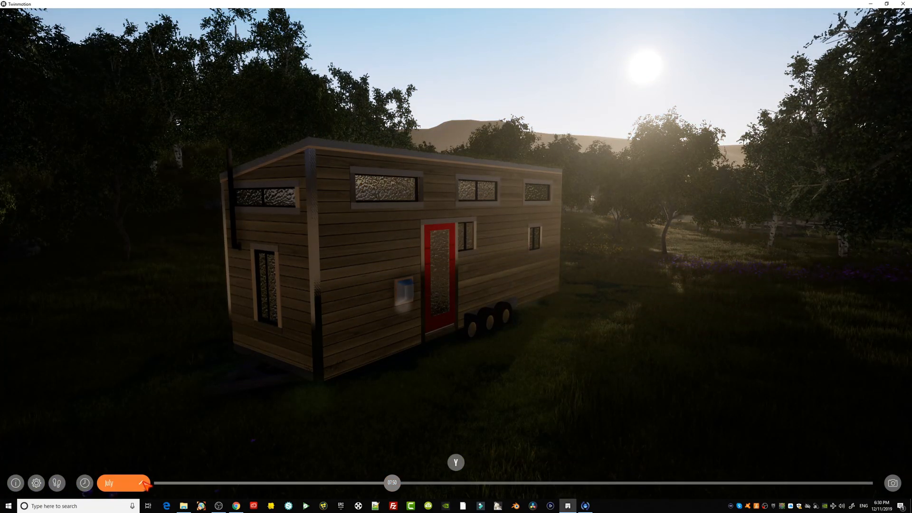
middle_drag(284, 415, 274, 418)
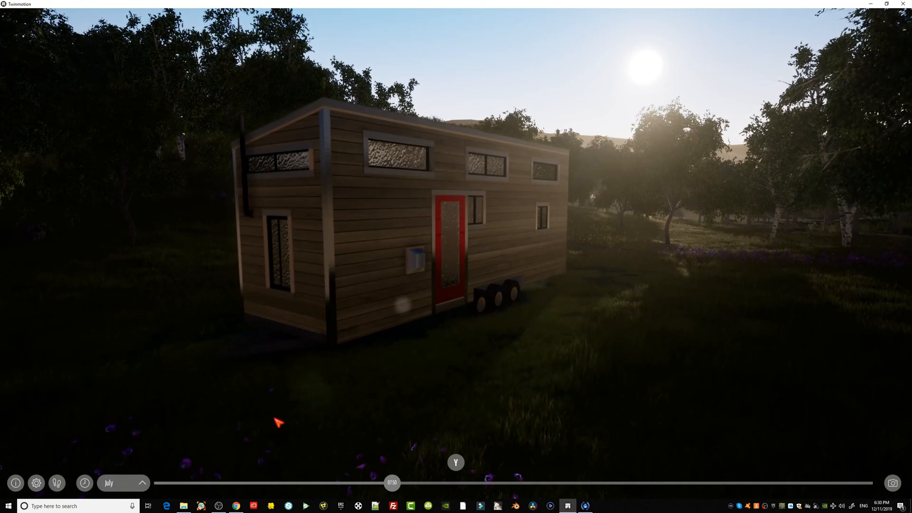
Shift the walkthrough's weather from clear sky partway towards cloudy.
click(85, 484)
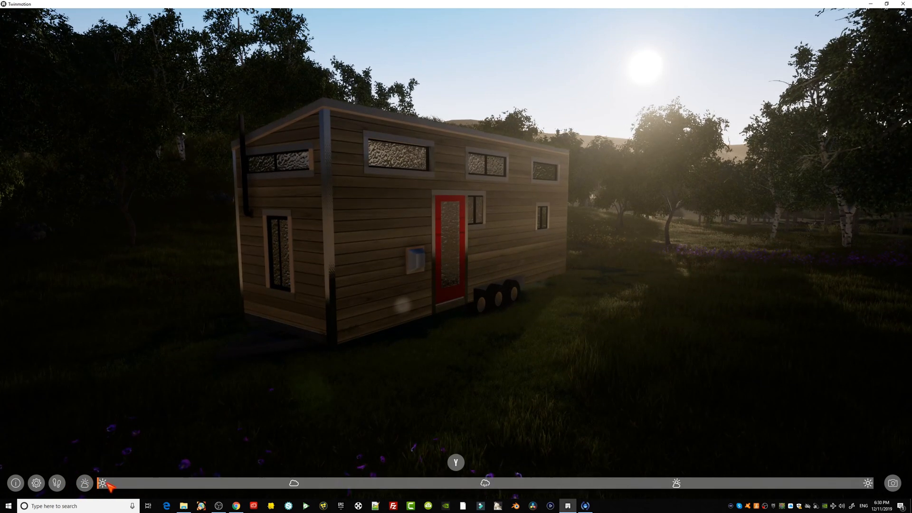
drag(102, 483, 245, 474)
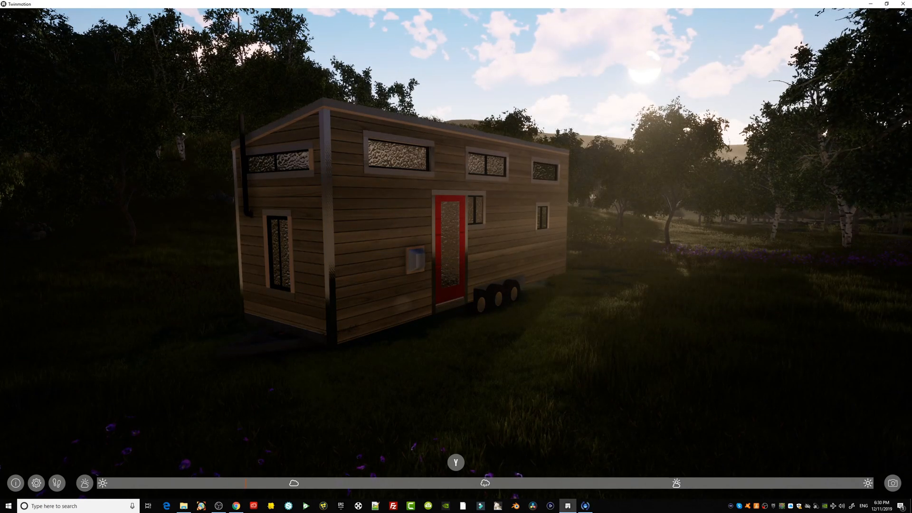
right_drag(435, 285, 444, 274)
middle_drag(443, 275, 447, 271)
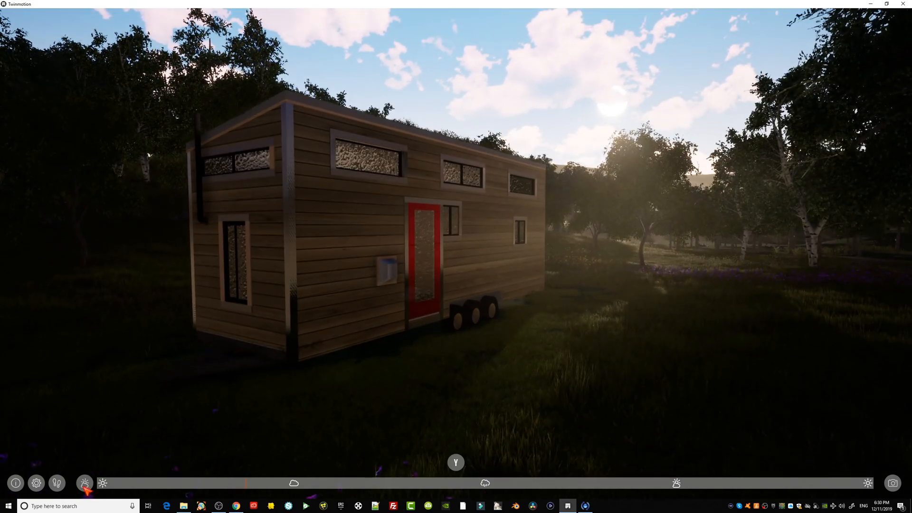
Switch to flying navigation and try different seasons, settling close to the green-foliage start of the season range.
click(58, 488)
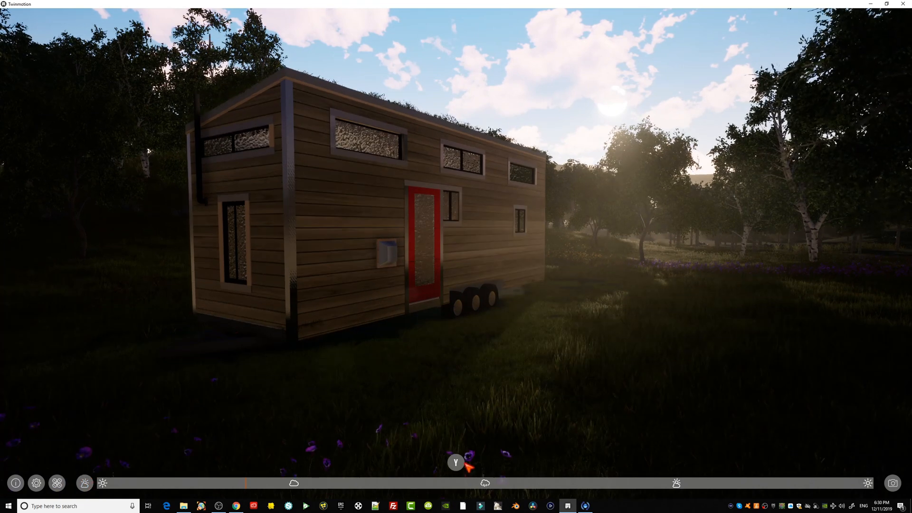
click(85, 484)
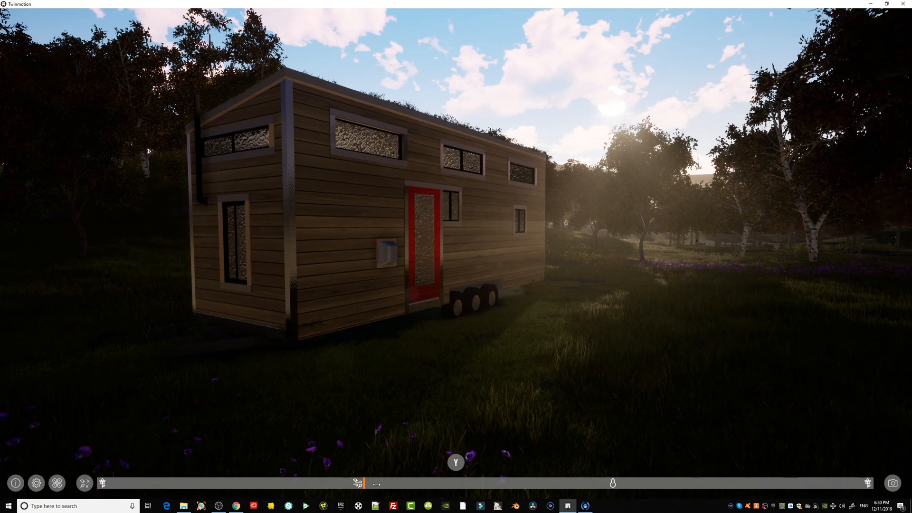
mouse_move(623, 484)
mouse_down()
mouse_move(703, 490)
mouse_move(157, 489)
mouse_move(216, 487)
mouse_up()
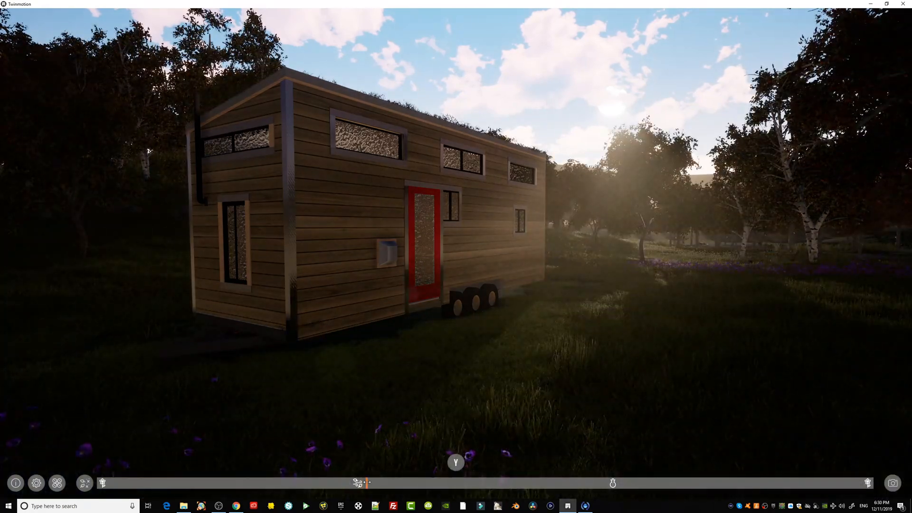
mouse_move(536, 482)
mouse_down()
mouse_move(791, 479)
mouse_move(192, 469)
mouse_up()
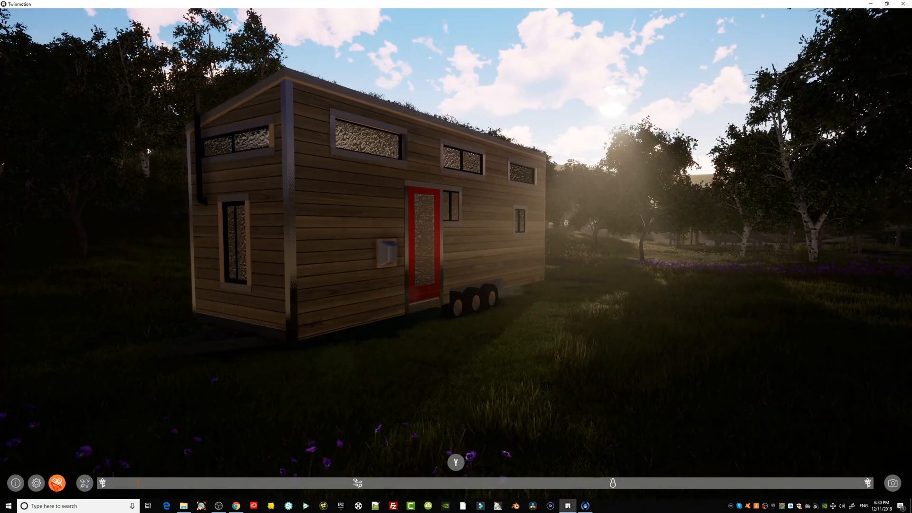
Switch to walking navigation and walk around the house to its sunlit end wall.
click(57, 484)
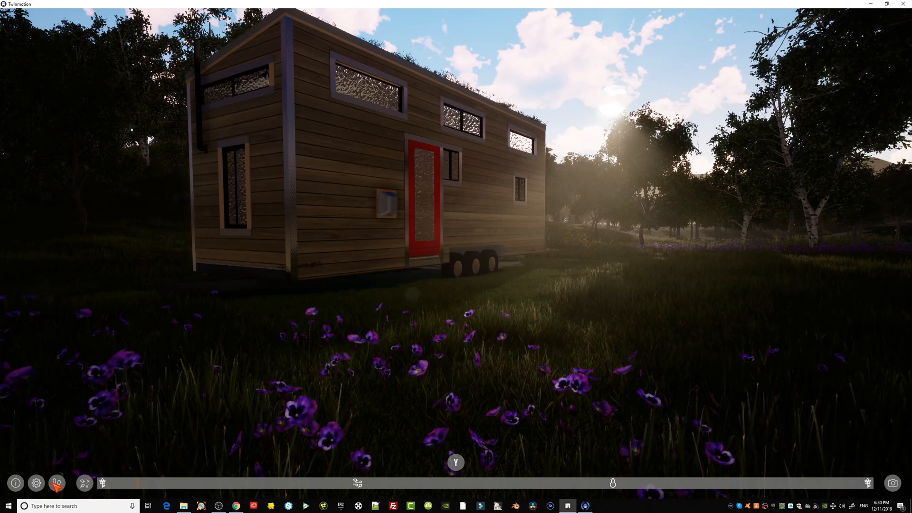
right_drag(382, 338, 439, 308)
key(w)
key(a)
key(w)
key(s)
key(d)
key(w)
key(s)
key(d)
key(a)
key(w)
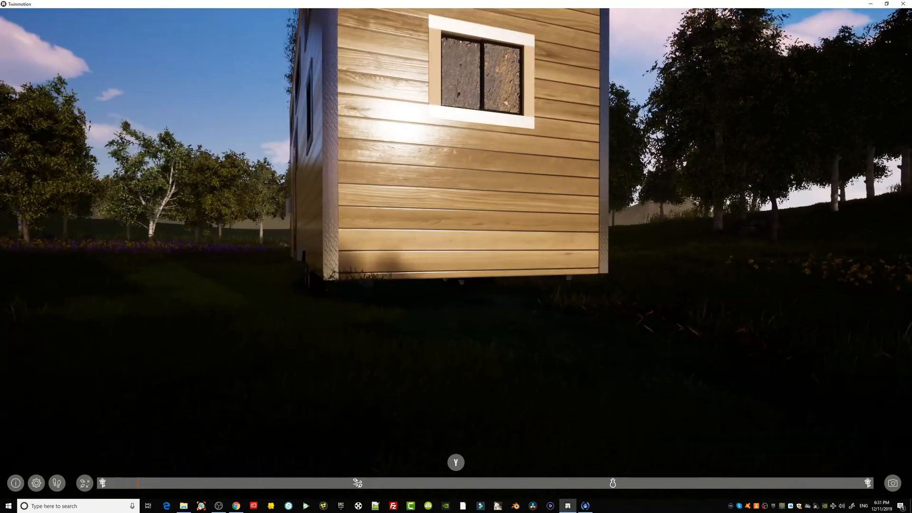
Raise the viewpoint and examine the two windows and grass roof edge on the house's end wall up close.
key(e)
right_drag(499, 292, 463, 286)
key(d)
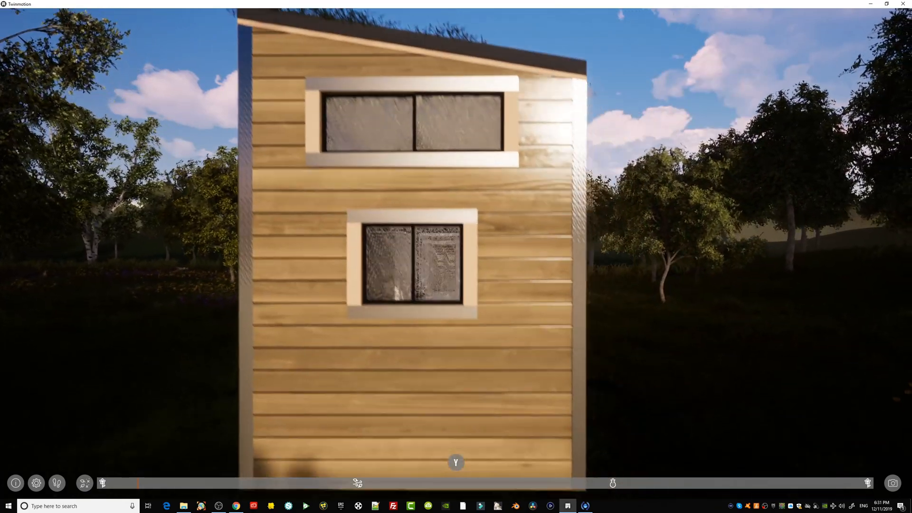
key(q)
mouse_move(566, 275)
right_down()
mouse_move(499, 269)
mouse_move(523, 258)
mouse_move(567, 271)
right_up()
middle_drag(531, 243, 640, 275)
scroll(532, 242, up, 2)
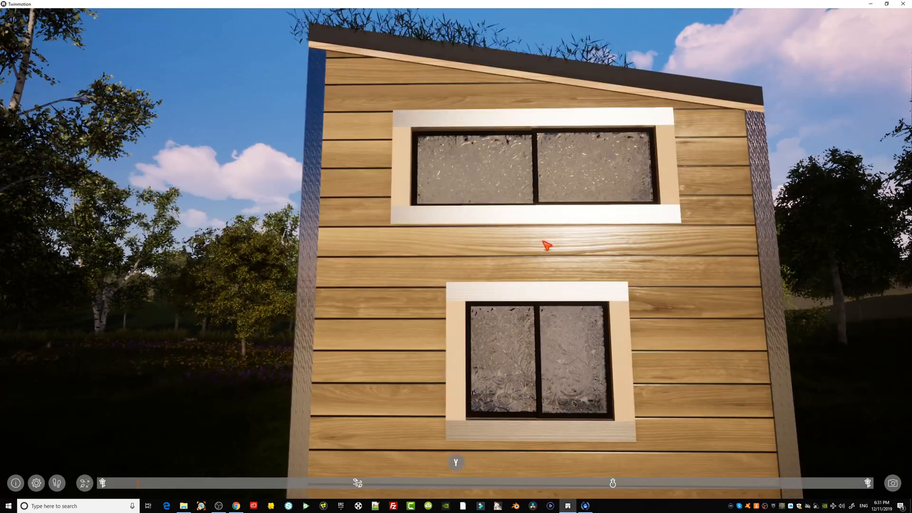
Back away from the end wall and examine the house's corner together with its long side without the red door.
right_drag(543, 241, 542, 260)
scroll(555, 254, down, 5)
scroll(555, 254, down, 1)
middle_drag(542, 260, 471, 245)
right_drag(619, 257, 568, 256)
middle_drag(567, 256, 554, 256)
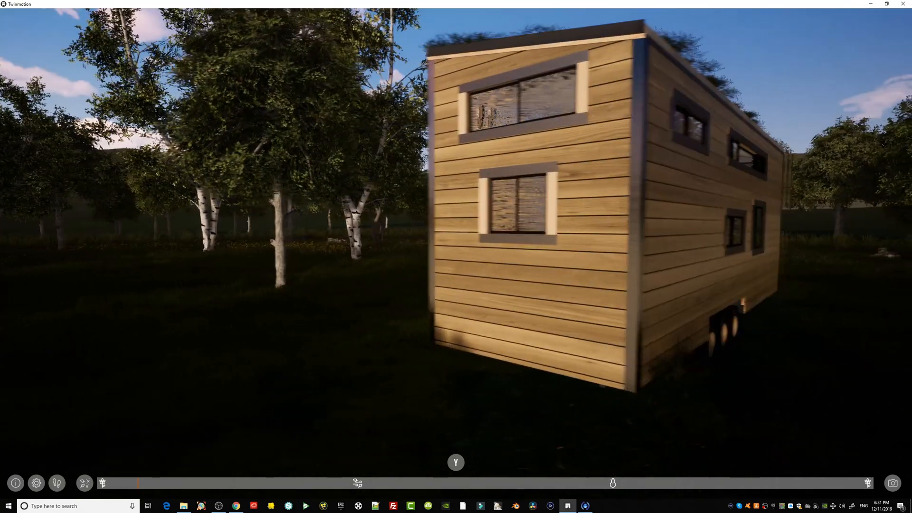
middle_drag(561, 380, 469, 402)
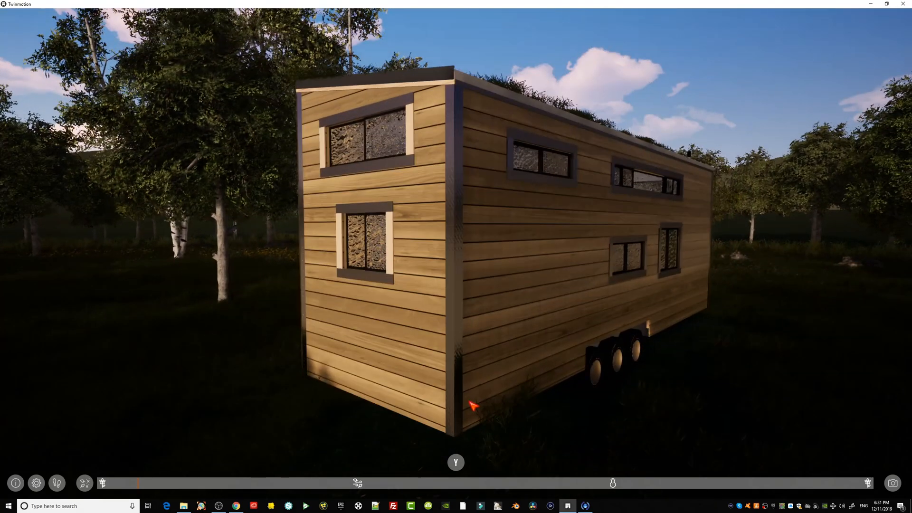
Review the walkthrough's navigation information and its display and camera settings, closing each one.
click(17, 484)
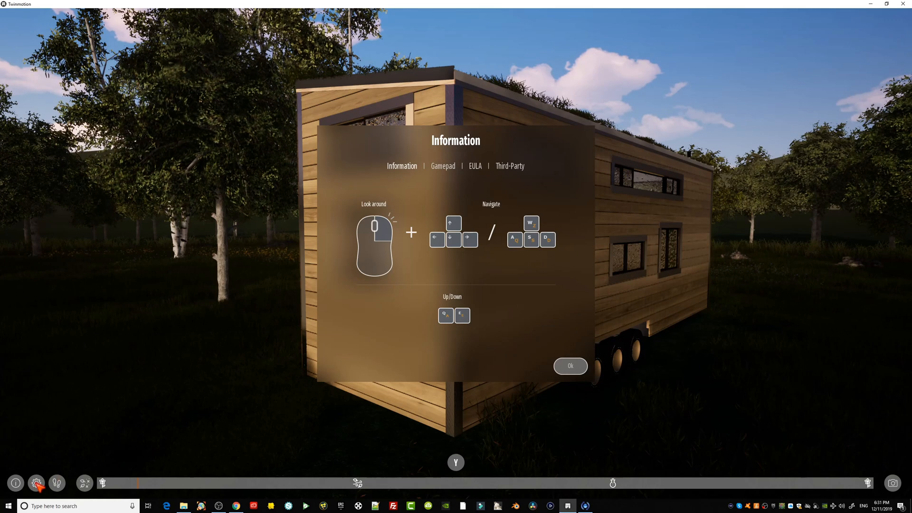
click(232, 278)
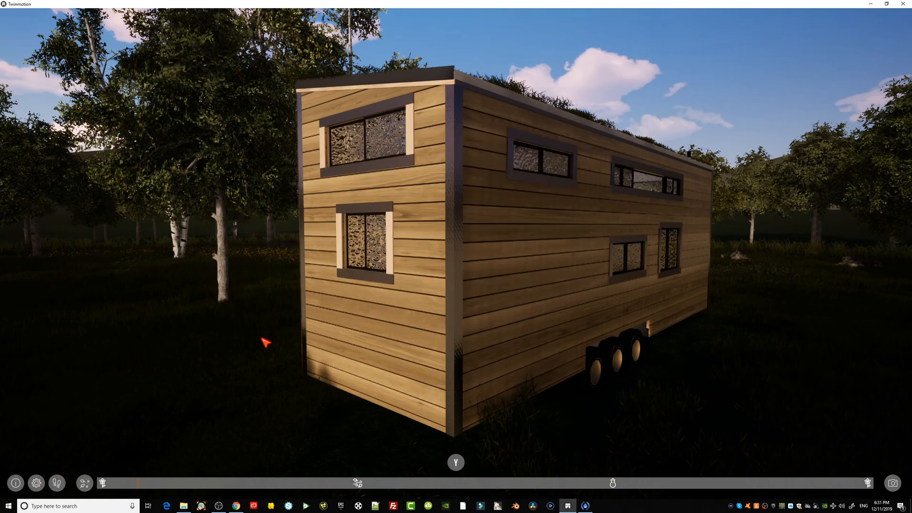
click(41, 482)
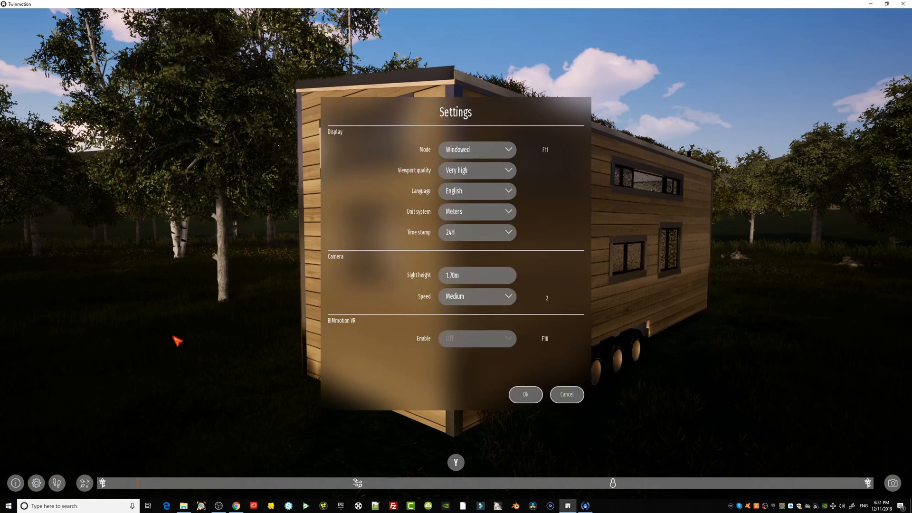
click(201, 371)
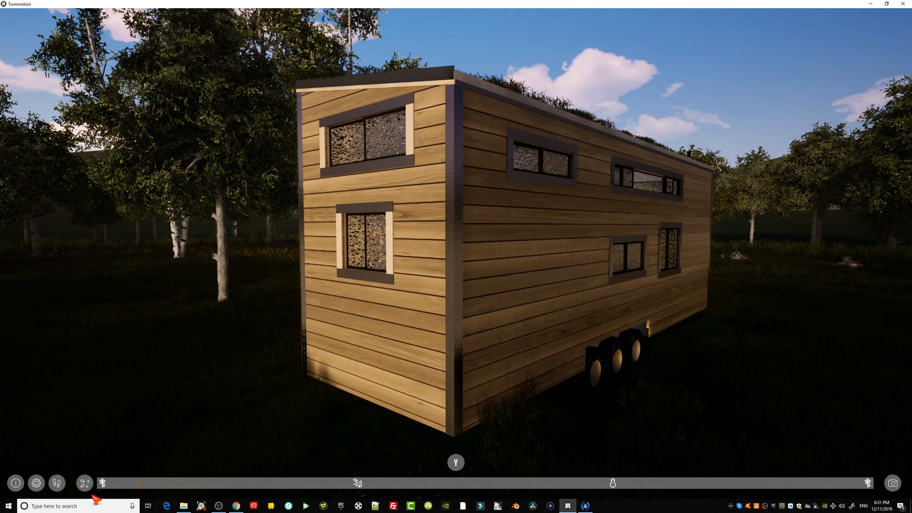
Switch to ground-level walking navigation and set the walkthrough's time of day to 16:13 in July.
click(60, 484)
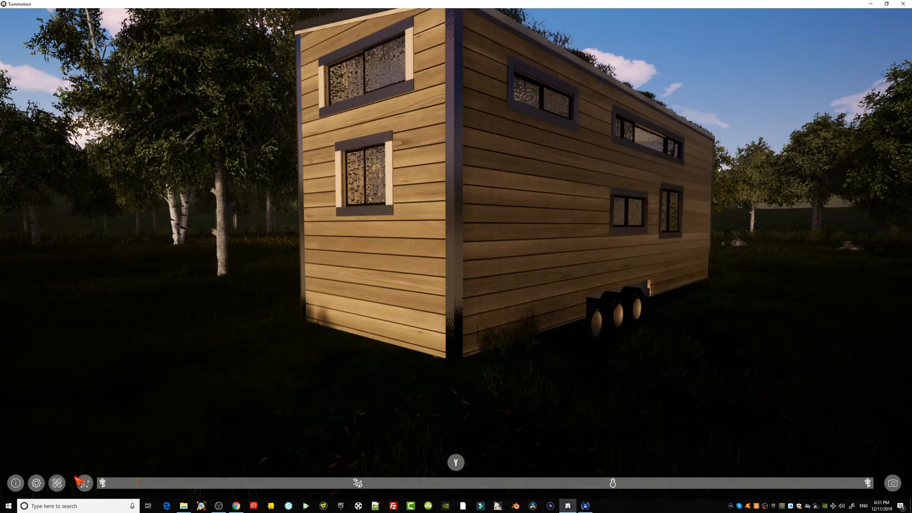
click(85, 483)
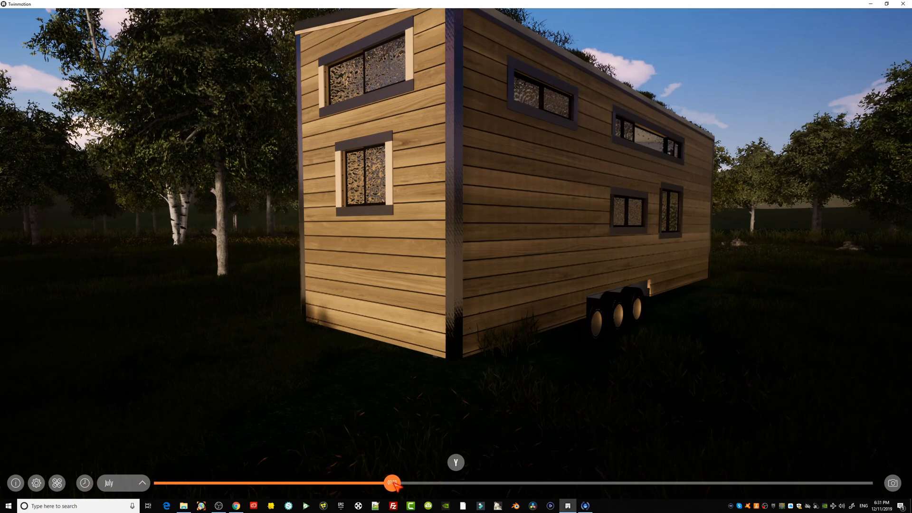
drag(393, 483, 637, 484)
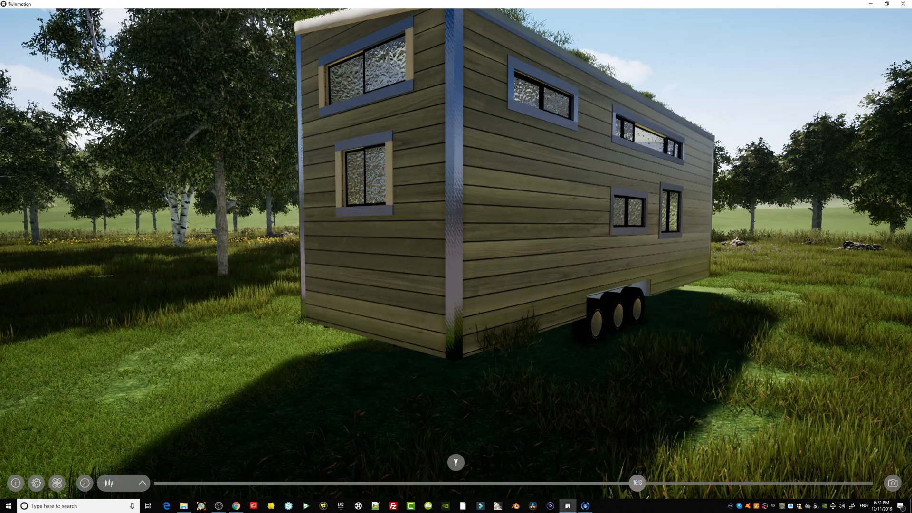
Leave the walkthrough and look over the house's long side with the red door in the editor.
right_drag(403, 247, 494, 262)
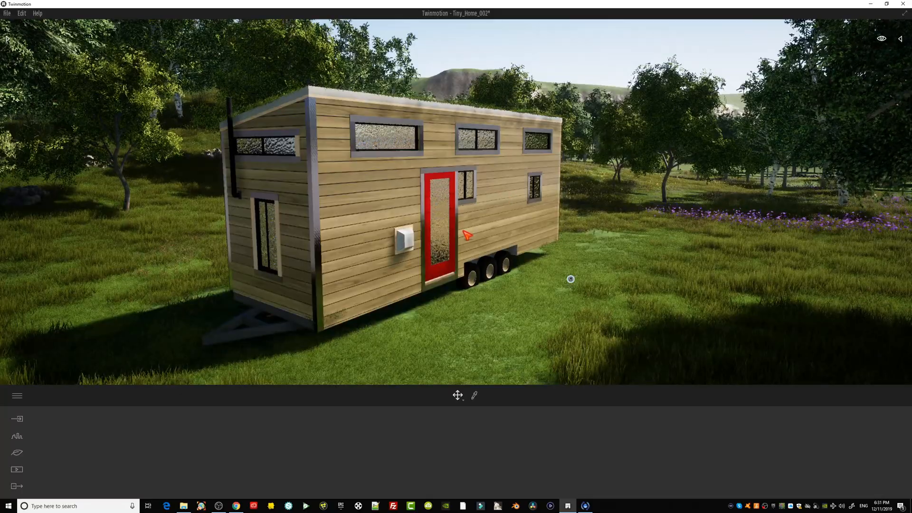
middle_drag(468, 235, 544, 222)
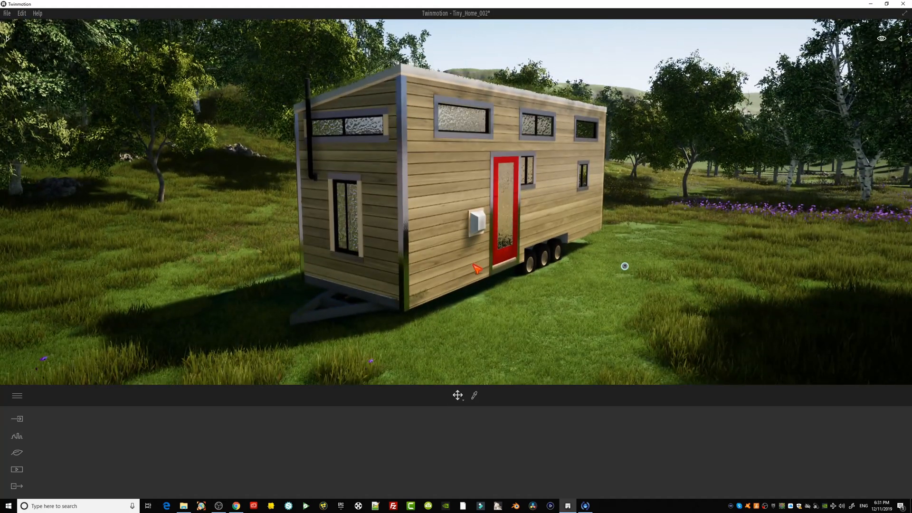
right_drag(474, 264, 468, 231)
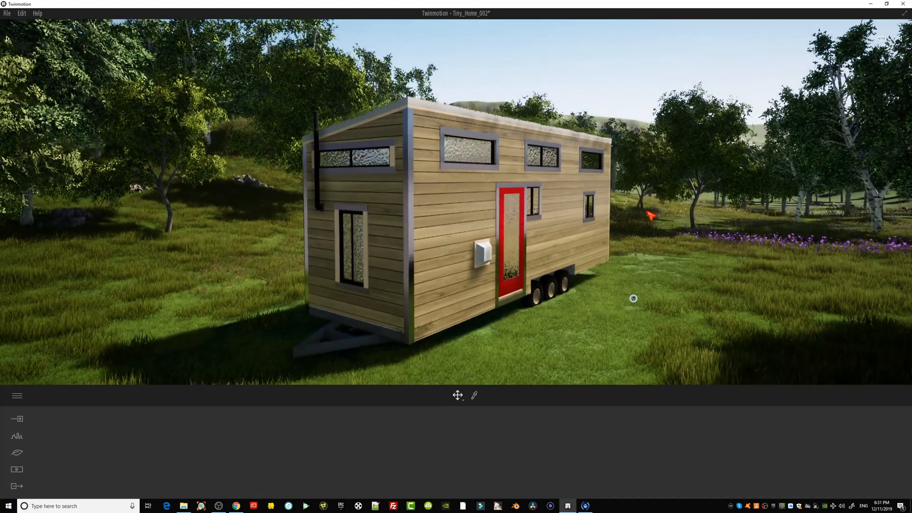
middle_drag(649, 213, 540, 175)
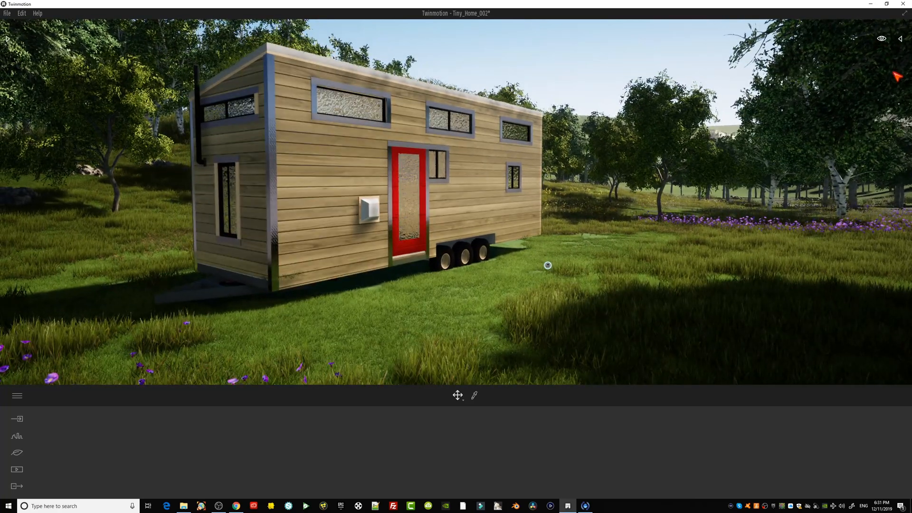
middle_drag(548, 266, 621, 301)
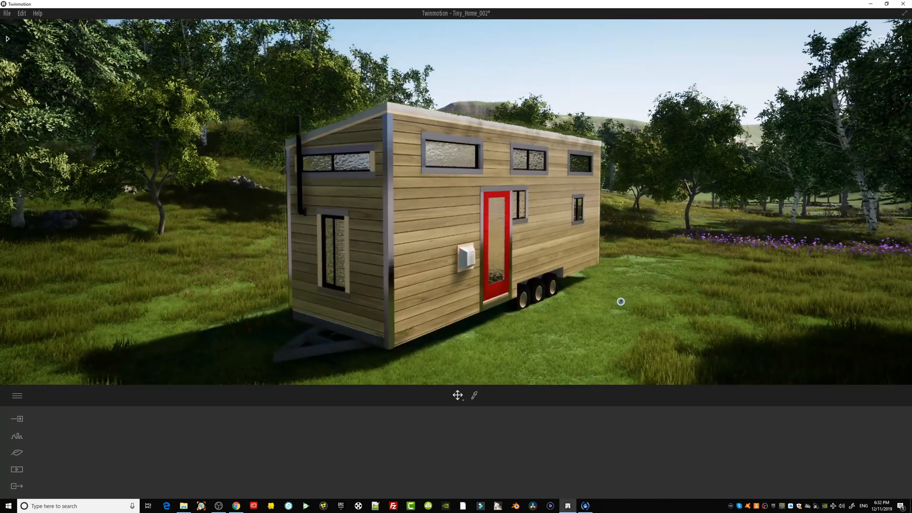
Examine the grass roof and the end wall with the black chimney pipe from above.
right_drag(621, 301, 437, 170)
middle_drag(438, 170, 497, 206)
middle_drag(411, 204, 533, 263)
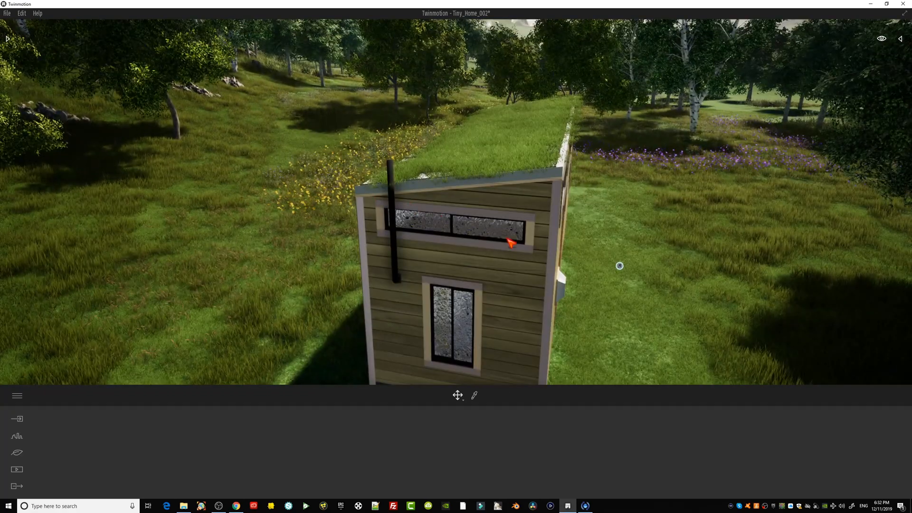
scroll(511, 243, up, 3)
middle_drag(480, 210, 535, 266)
right_drag(488, 211, 243, 211)
middle_drag(416, 206, 323, 190)
right_drag(432, 202, 342, 181)
scroll(432, 203, down, 3)
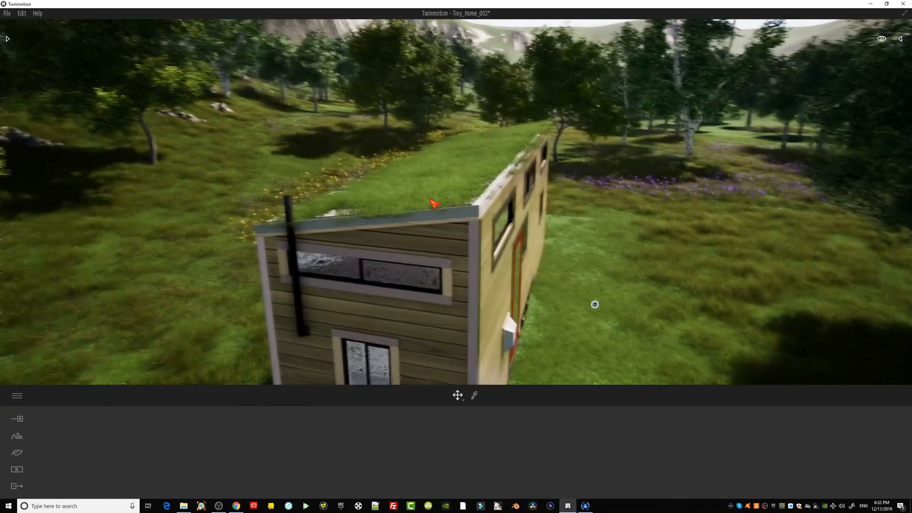
Enter the house and examine the interior with the staircase, kitchen area and red door.
middle_drag(432, 204, 613, 119)
scroll(435, 205, up, 2)
scroll(491, 252, up, 3)
scroll(498, 249, up, 5)
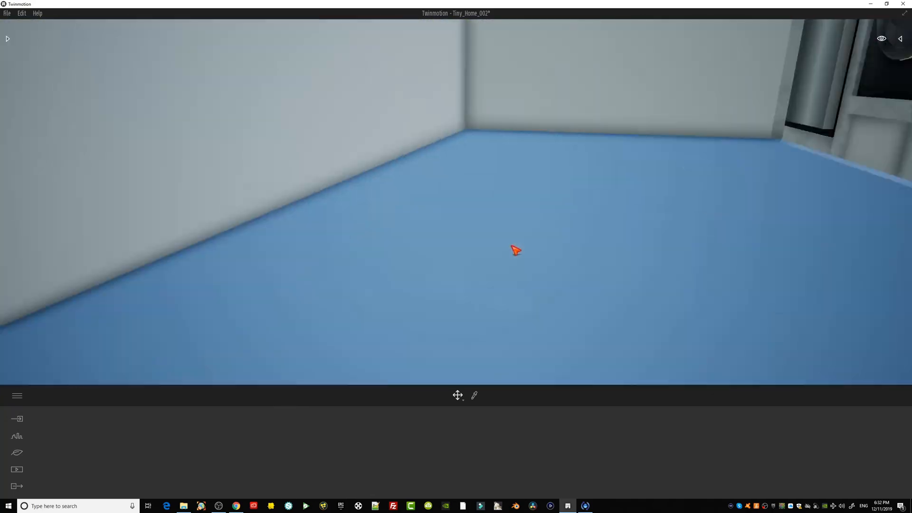
right_drag(513, 248, 423, 223)
scroll(600, 236, down, 3)
scroll(420, 220, up, 3)
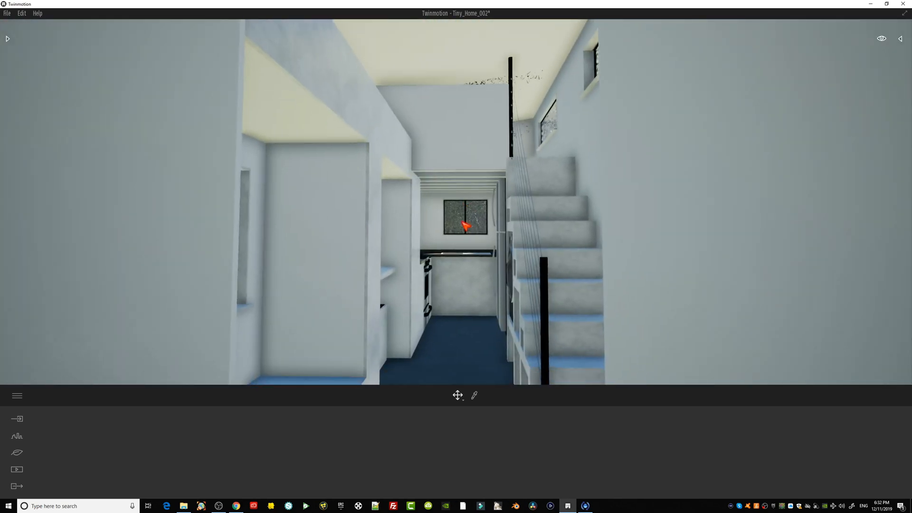
scroll(488, 313, down, 3)
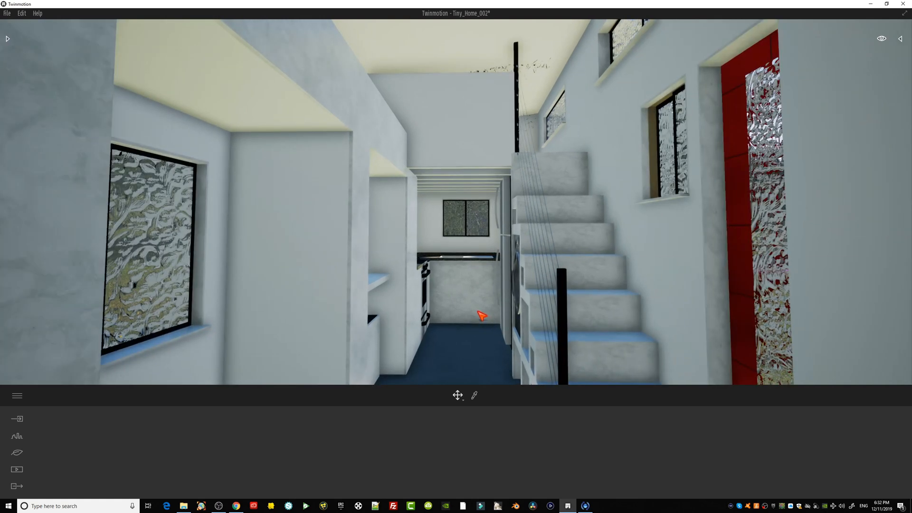
right_drag(477, 311, 508, 316)
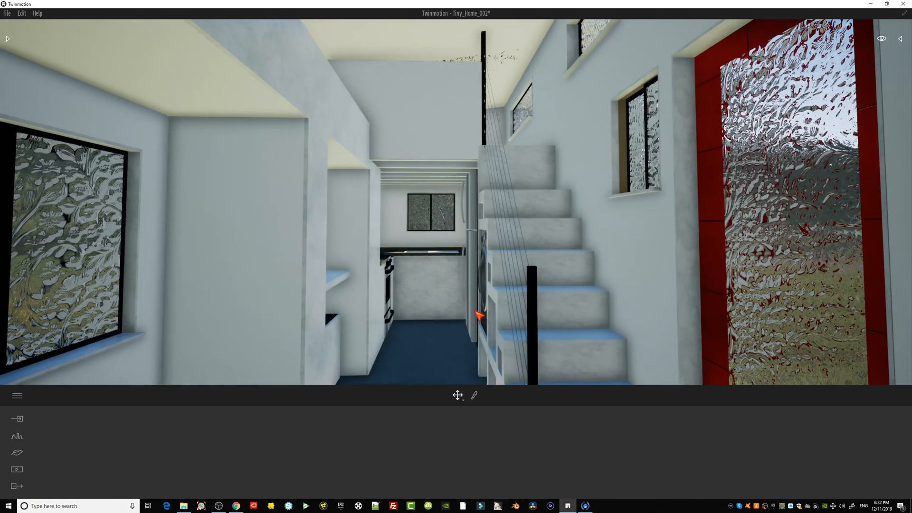
Try different times of day, including 17:07, so that sunlight falls on the staircase beside the red door.
click(882, 39)
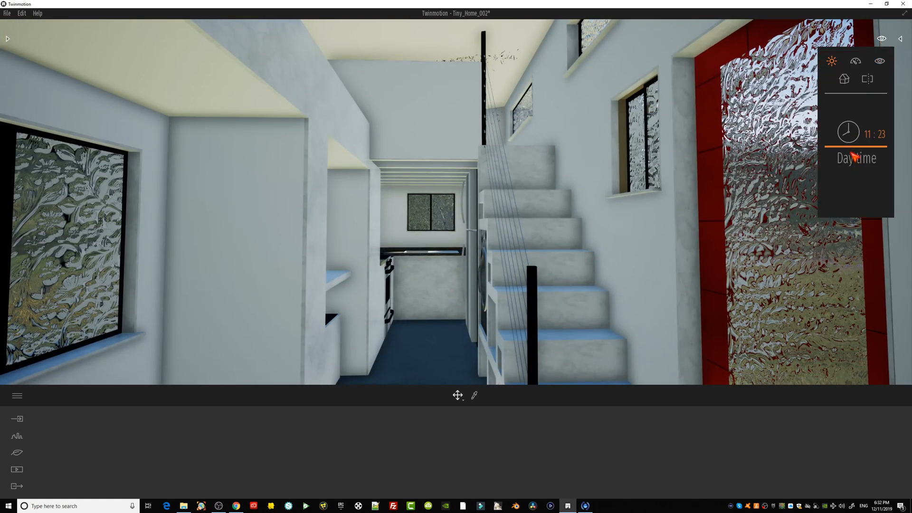
drag(851, 150, 849, 98)
drag(851, 135, 851, 168)
right_drag(522, 303, 579, 337)
right_drag(597, 173, 611, 234)
mouse_move(882, 38)
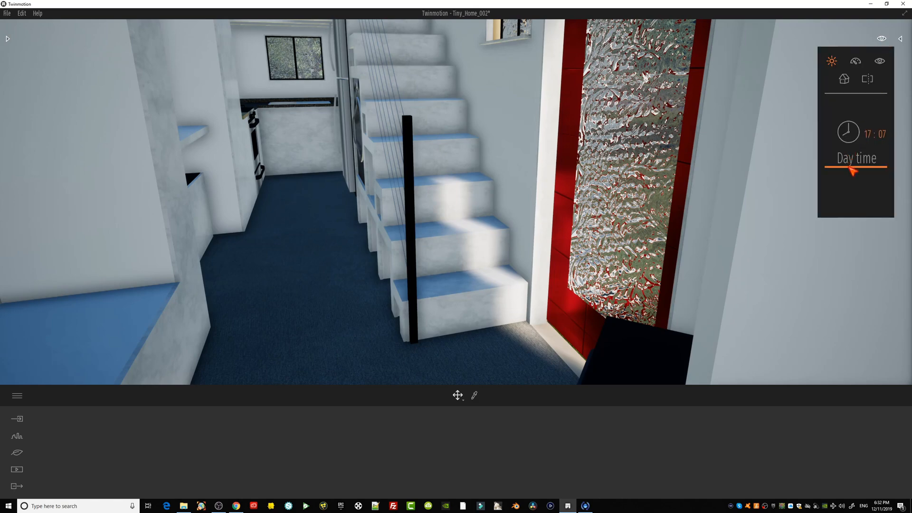
drag(853, 171, 846, 171)
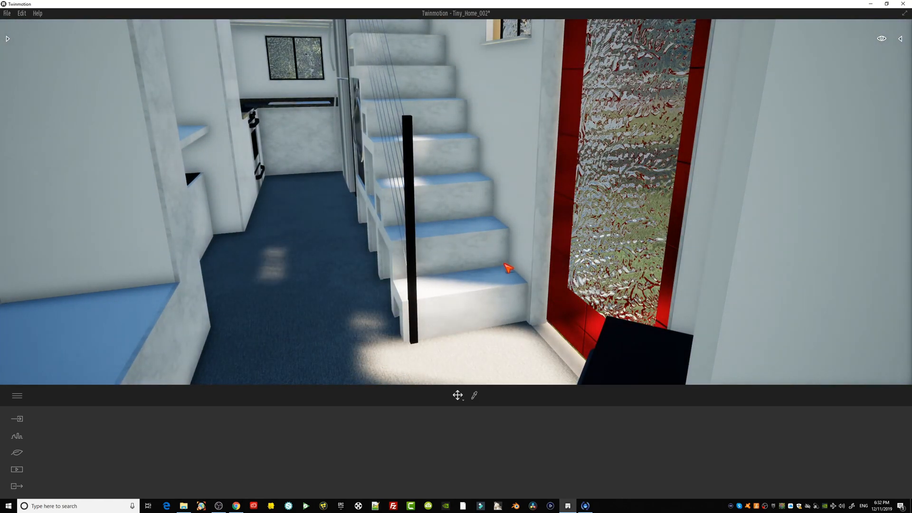
Examine the interior window niche and the patterned glass of the end wall's tall window up close.
right_drag(503, 264, 497, 262)
scroll(500, 260, down, 3)
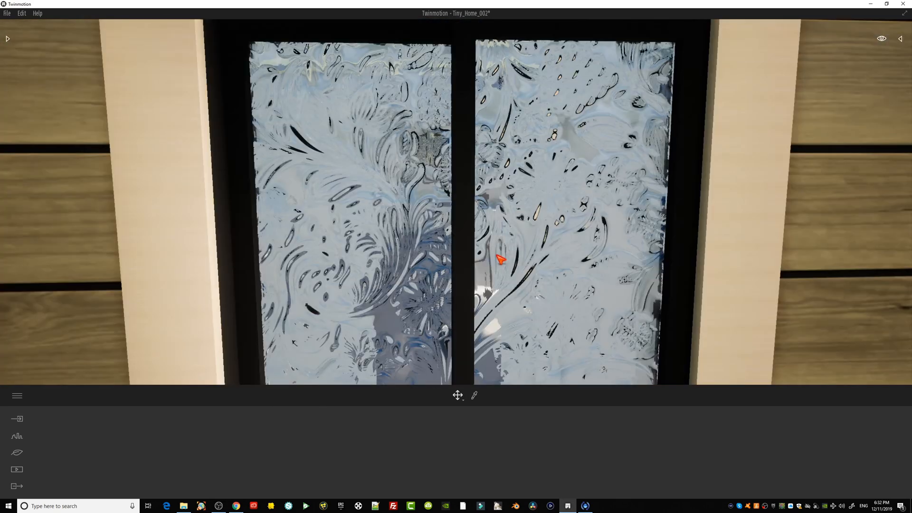
scroll(500, 260, up, 2)
scroll(497, 256, up, 1)
right_drag(501, 262, 565, 266)
scroll(501, 261, down, 1)
scroll(501, 262, up, 2)
scroll(565, 266, down, 2)
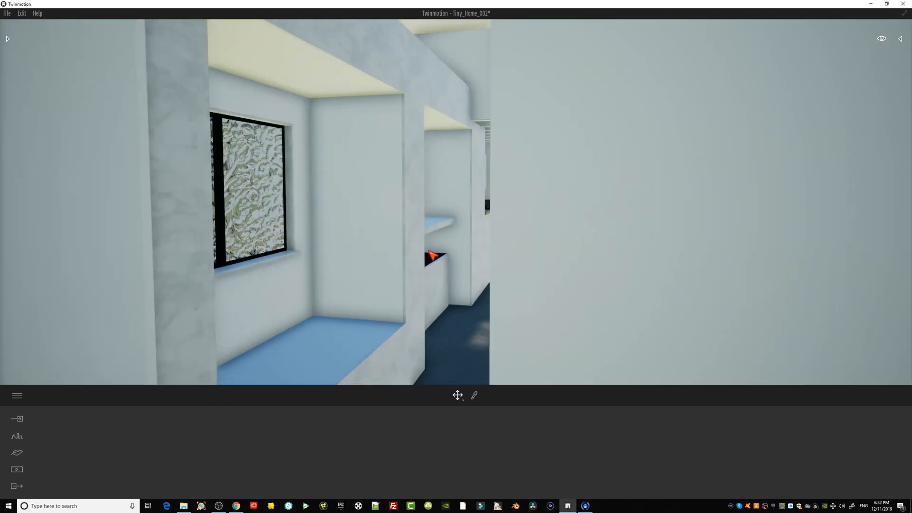
scroll(430, 253, up, 2)
scroll(466, 258, down, 3)
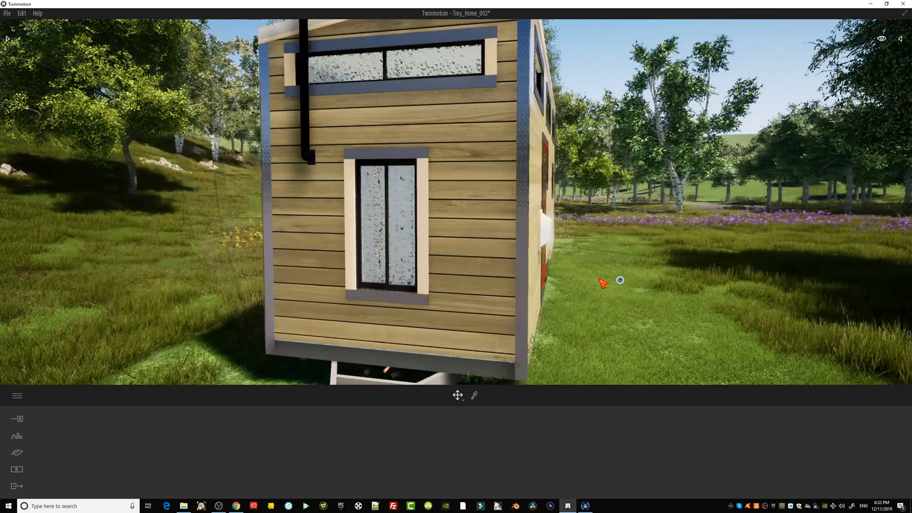
Return outside to the corner by the trailer hitch and adjust the time of day so the end wall falls into shade.
right_drag(600, 280, 556, 280)
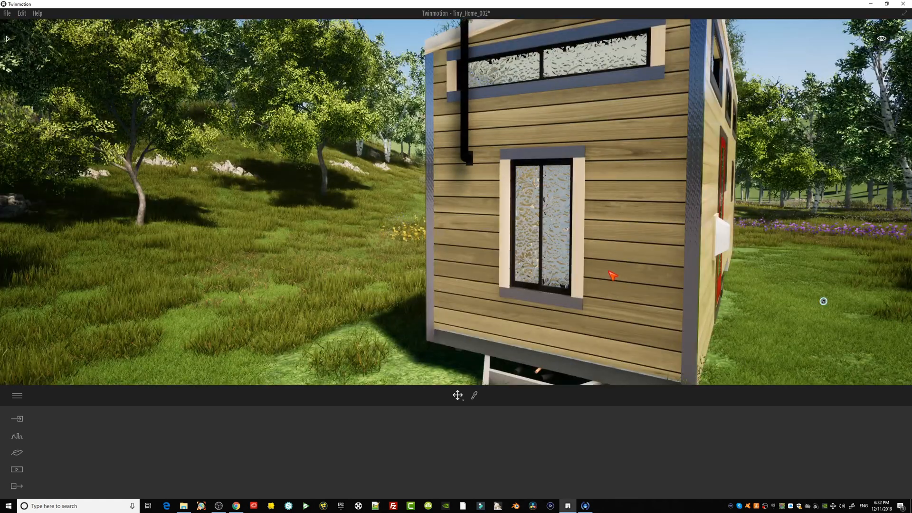
middle_drag(613, 275, 800, 209)
scroll(779, 220, down, 2)
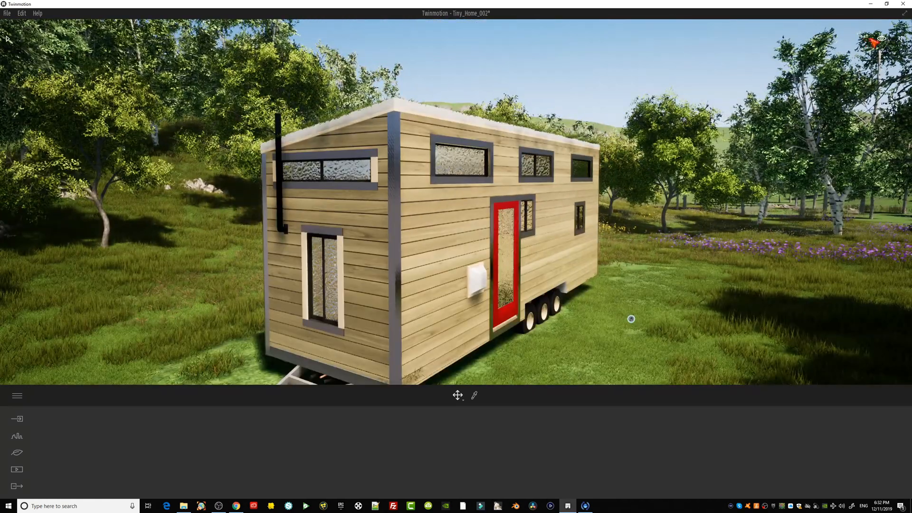
drag(859, 167, 867, 144)
middle_drag(656, 255, 2, 464)
Look over the imported model entry and the urban tools for context, paths, camera alignment and measuring.
click(19, 419)
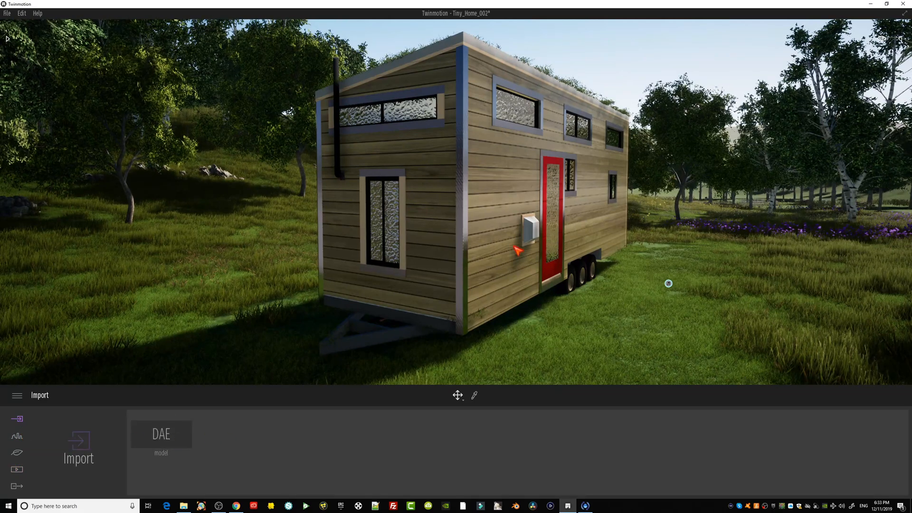
middle_drag(580, 260, 589, 276)
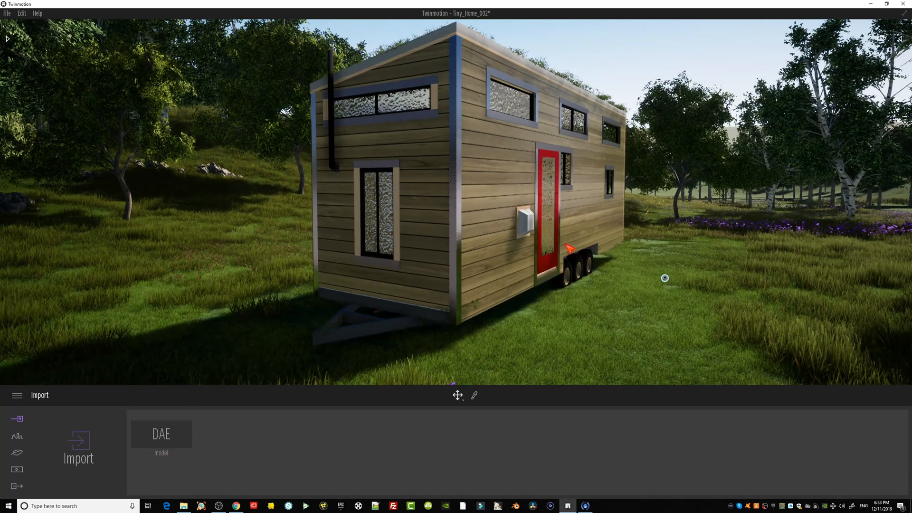
click(17, 437)
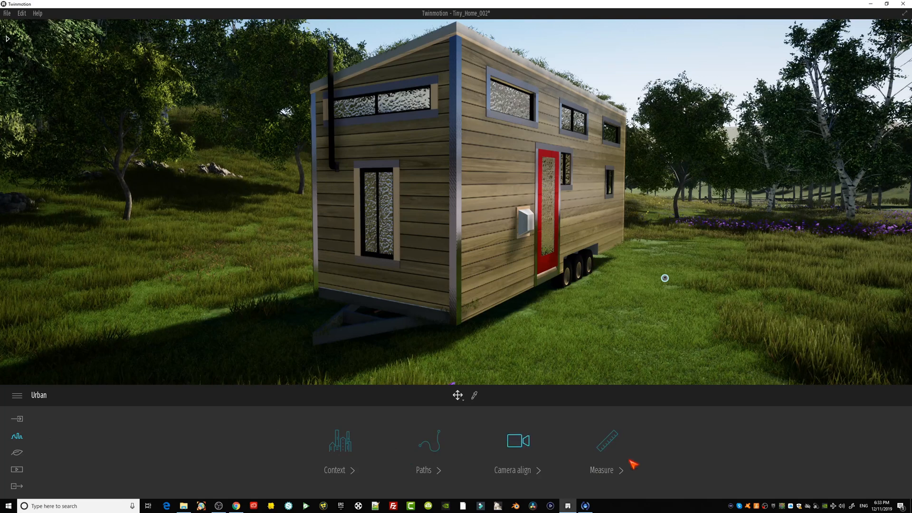
Search the scene's geographic location map for Los Angels and for Dallas.
click(18, 454)
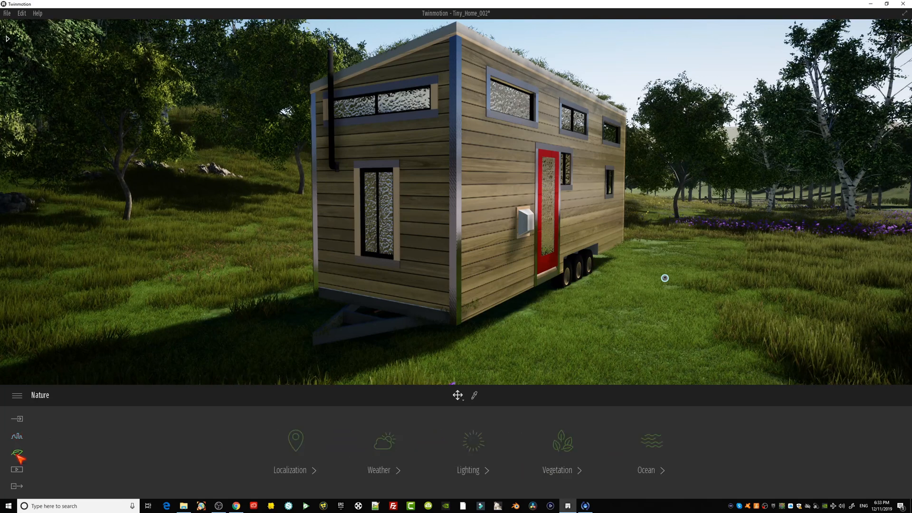
click(295, 441)
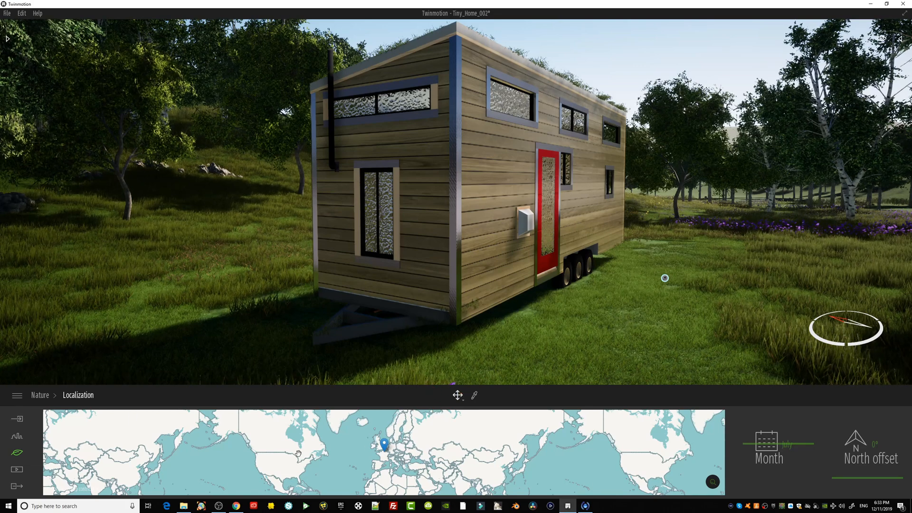
click(714, 484)
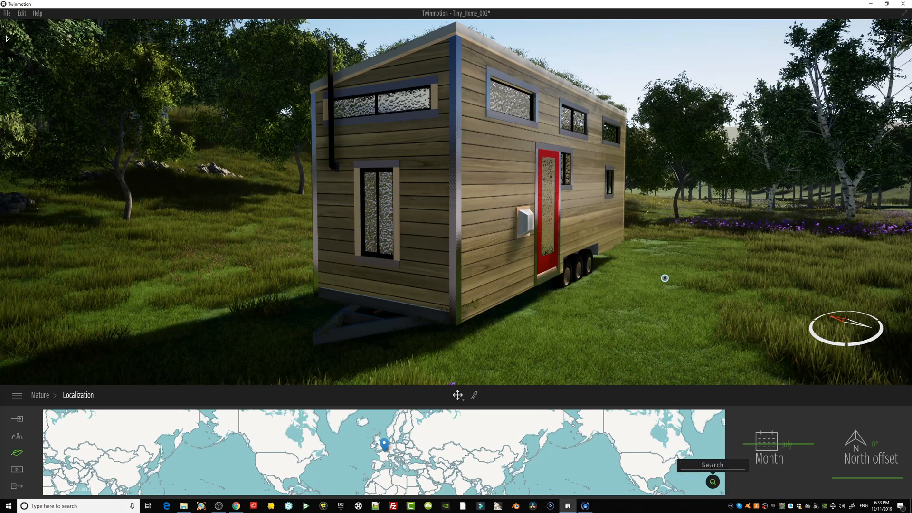
text(Los Angels)
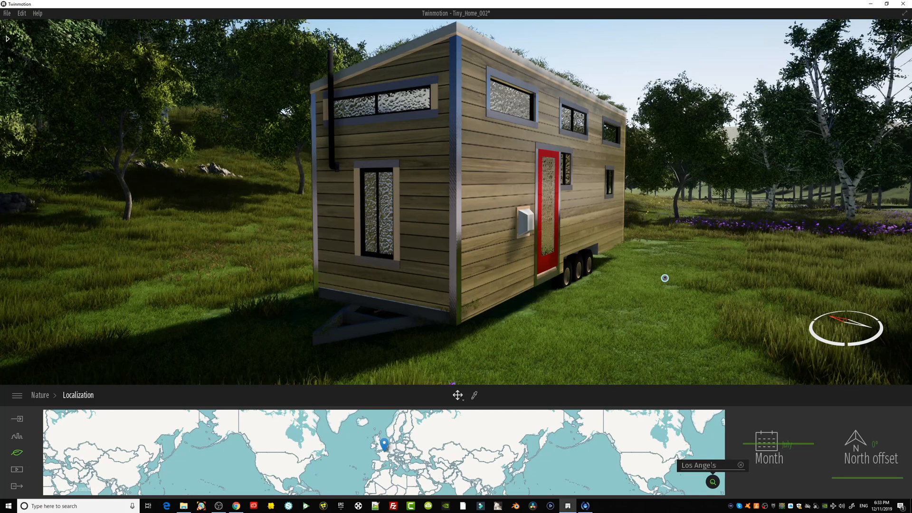
key(Return)
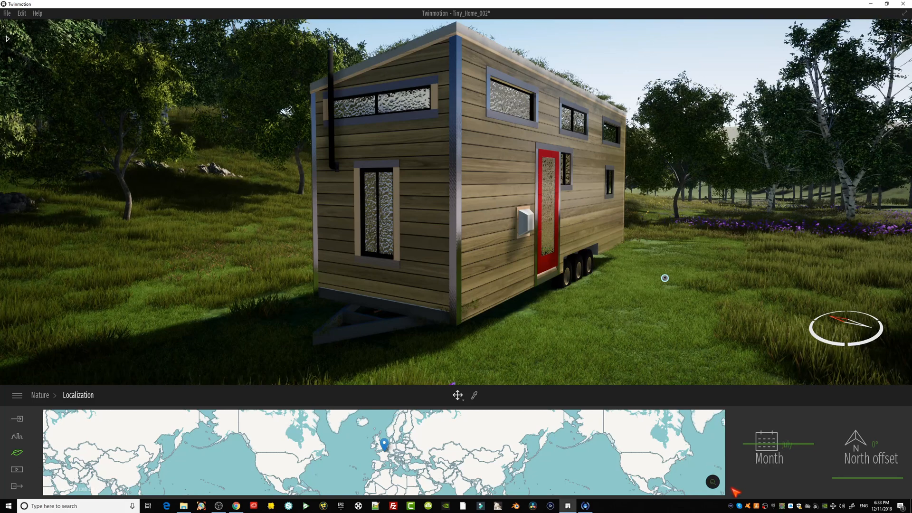
click(713, 482)
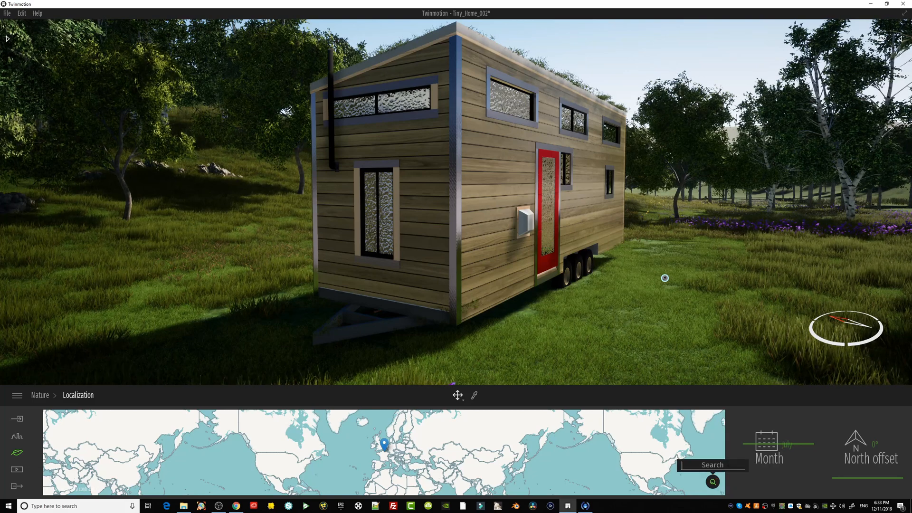
text(Dallas)
key(Return)
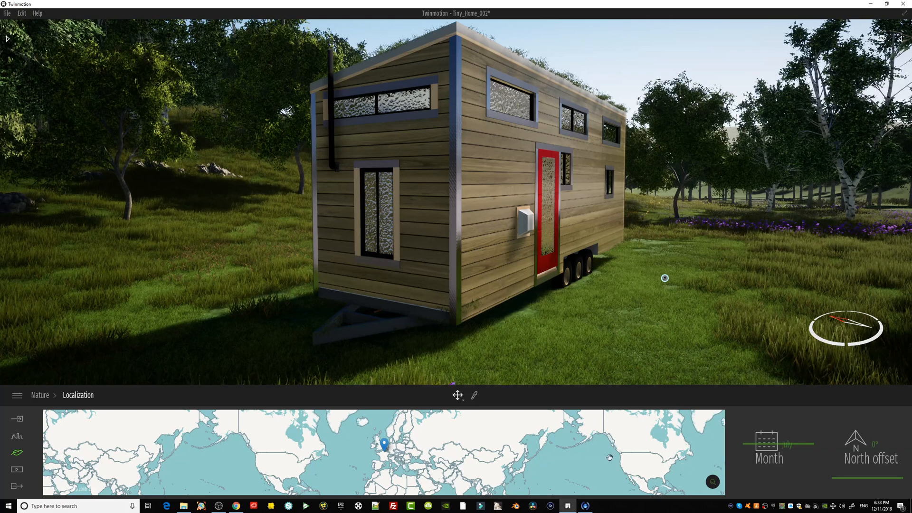
Relocate the scene on the world map to eastern Europe and then to the southeastern United States, checking the light on the house.
drag(386, 447, 428, 448)
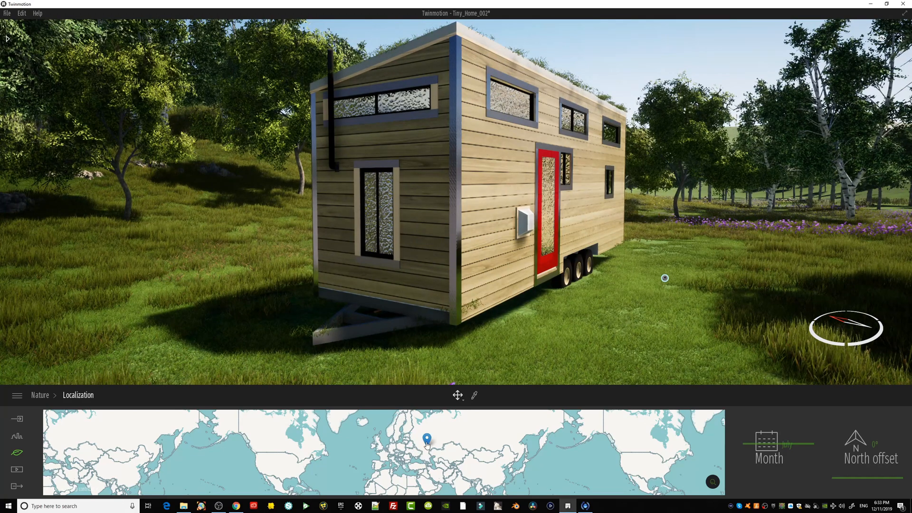
drag(287, 449, 298, 468)
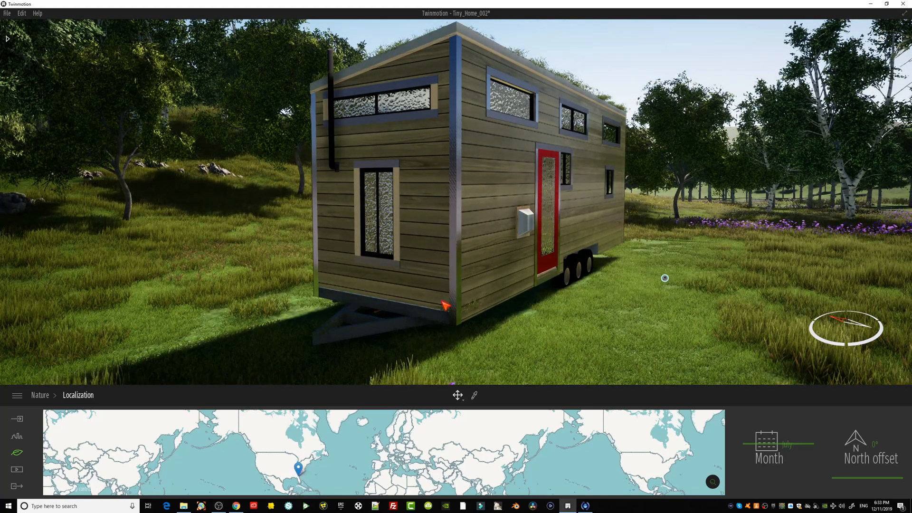
middle_drag(484, 363, 445, 306)
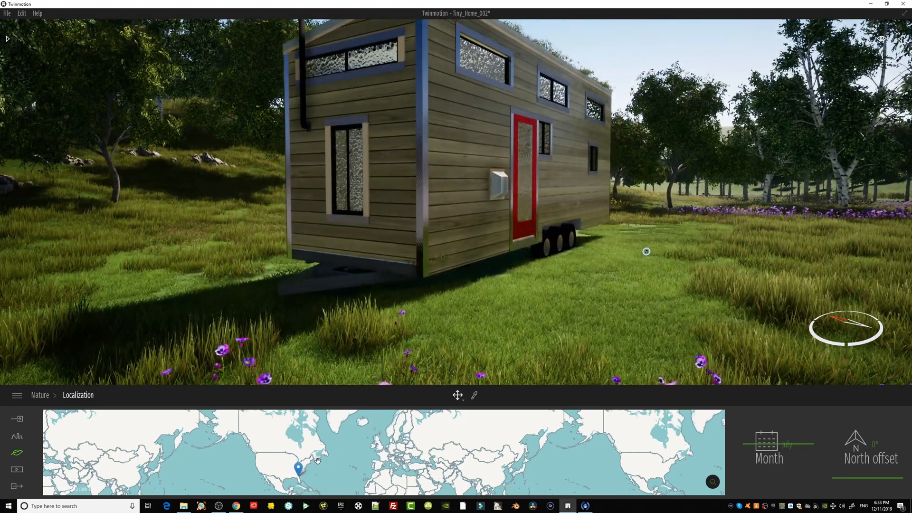
mouse_move(295, 475)
mouse_down()
mouse_move(301, 485)
mouse_move(257, 423)
mouse_move(241, 420)
mouse_move(275, 430)
mouse_move(288, 465)
mouse_move(297, 467)
mouse_up()
key(e)
key(q)
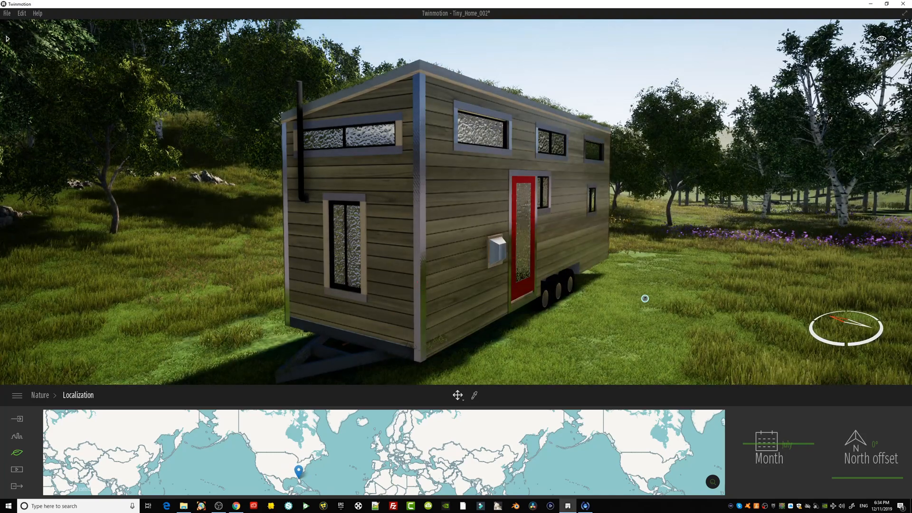
right_drag(516, 280, 536, 247)
scroll(589, 236, down, 6)
middle_drag(727, 293, 721, 228)
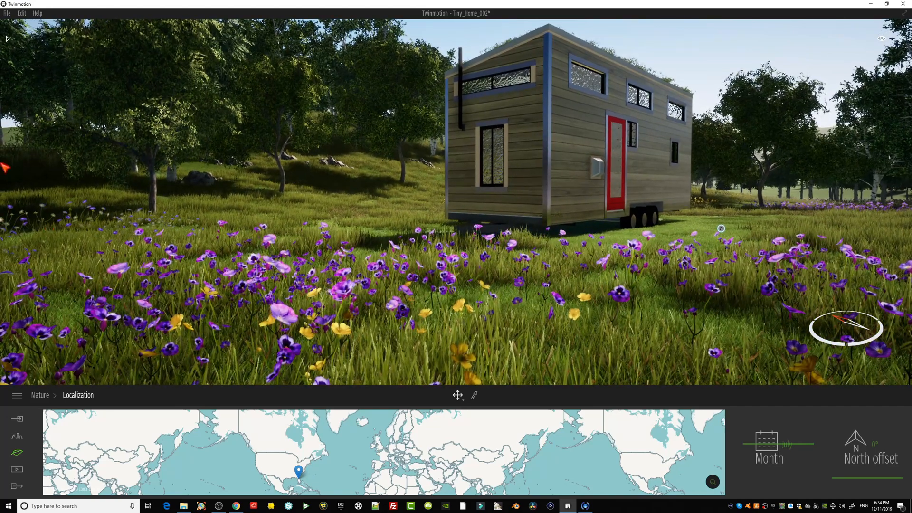
Place a sphere reflection probe from the library's volumes in front of the red door and raise it to about mid-door height.
click(7, 38)
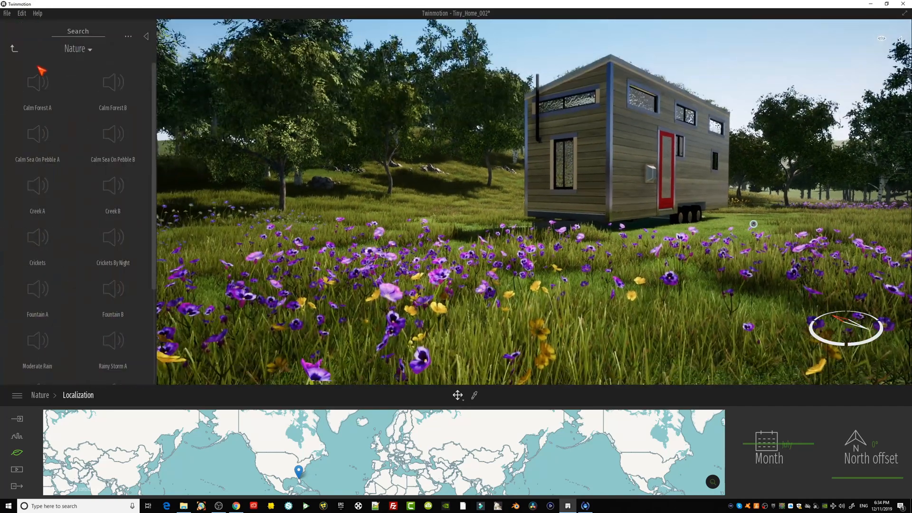
click(14, 51)
click(36, 82)
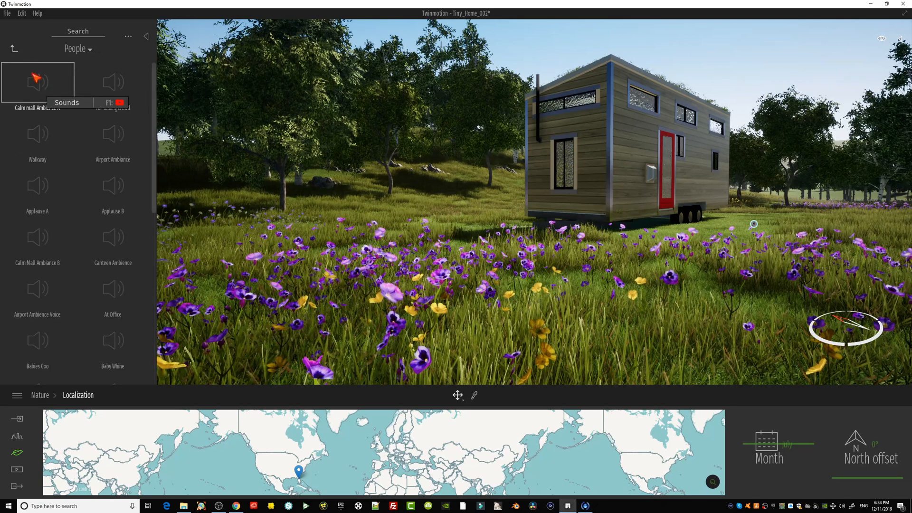
click(14, 50)
click(15, 49)
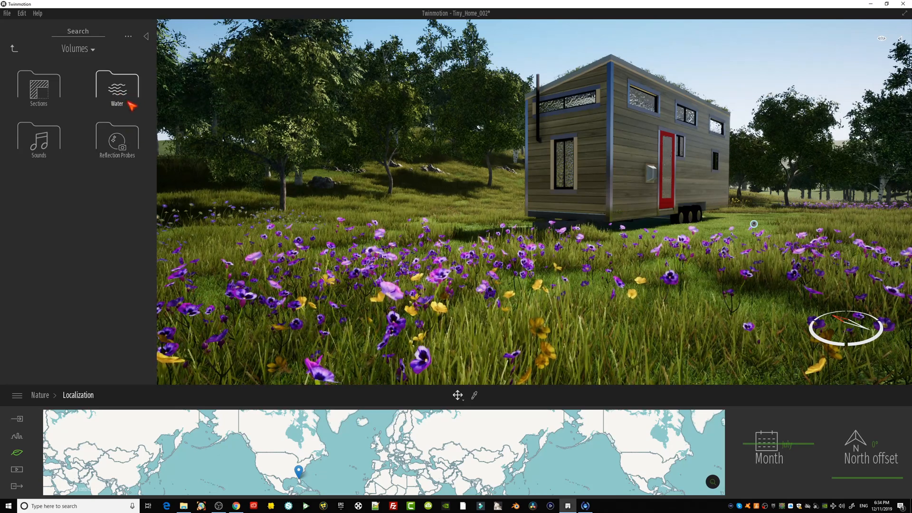
click(129, 144)
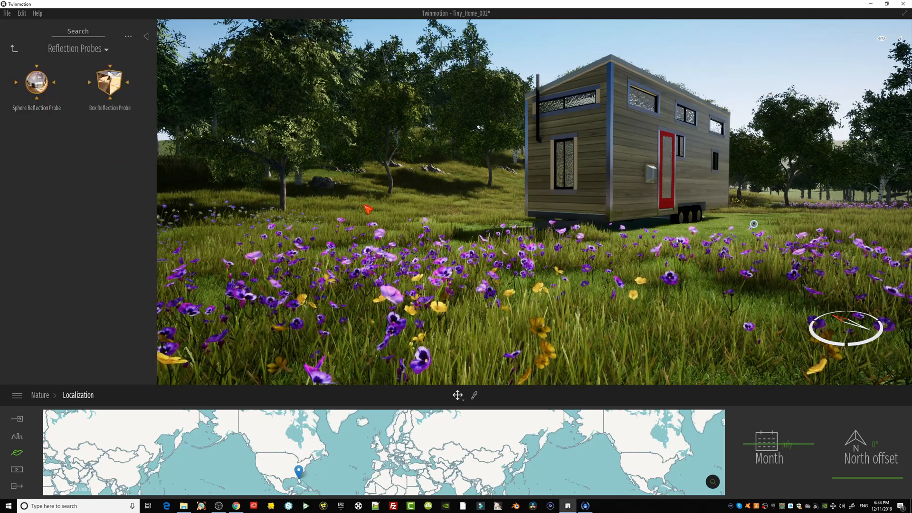
middle_drag(540, 239, 504, 292)
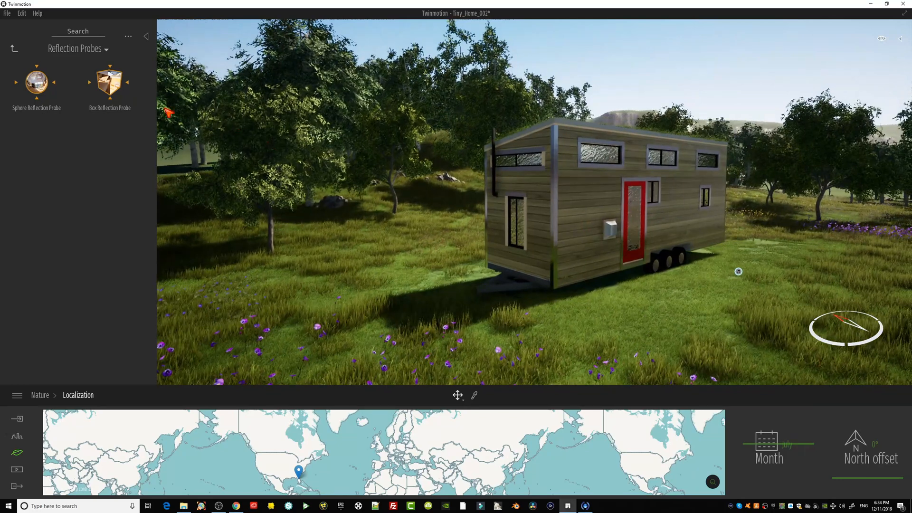
drag(53, 104, 627, 302)
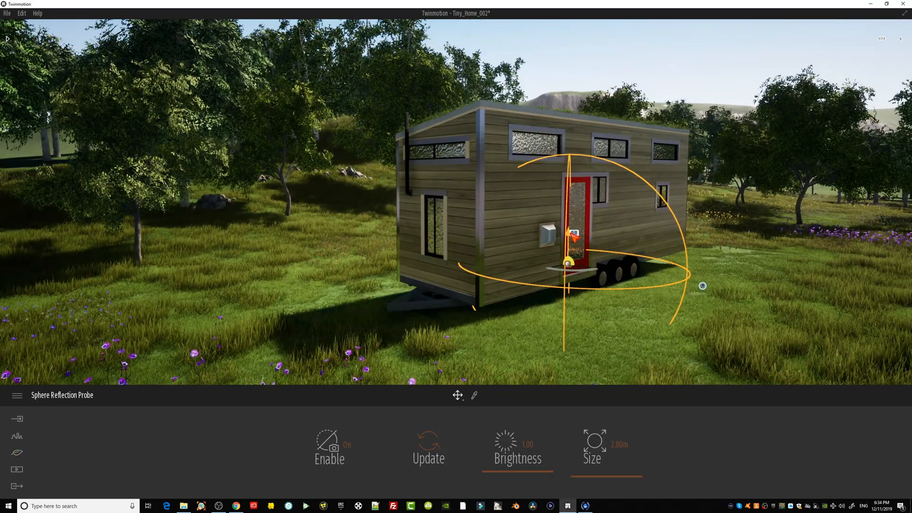
drag(570, 233, 573, 214)
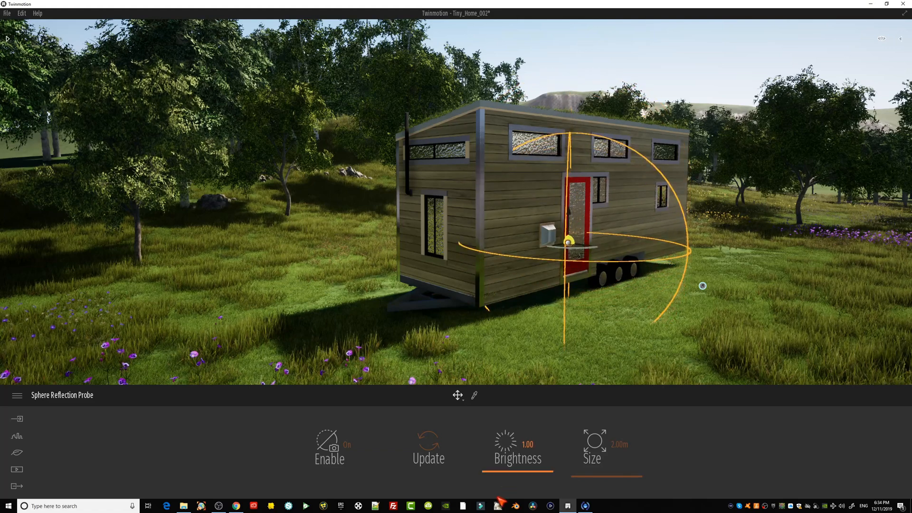
Toggle the reflection probe off and on to compare its effect and set its size to 6.01 m.
click(351, 450)
click(352, 449)
click(352, 449)
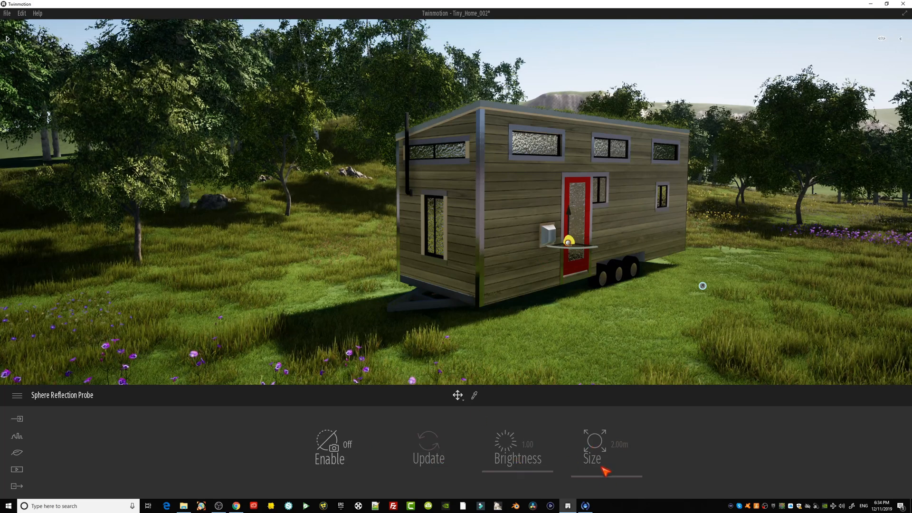
click(332, 444)
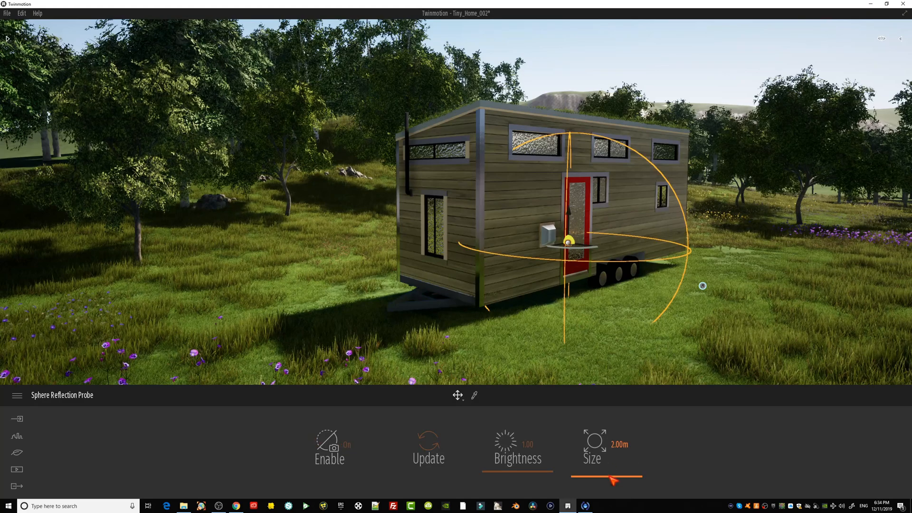
drag(613, 477, 611, 473)
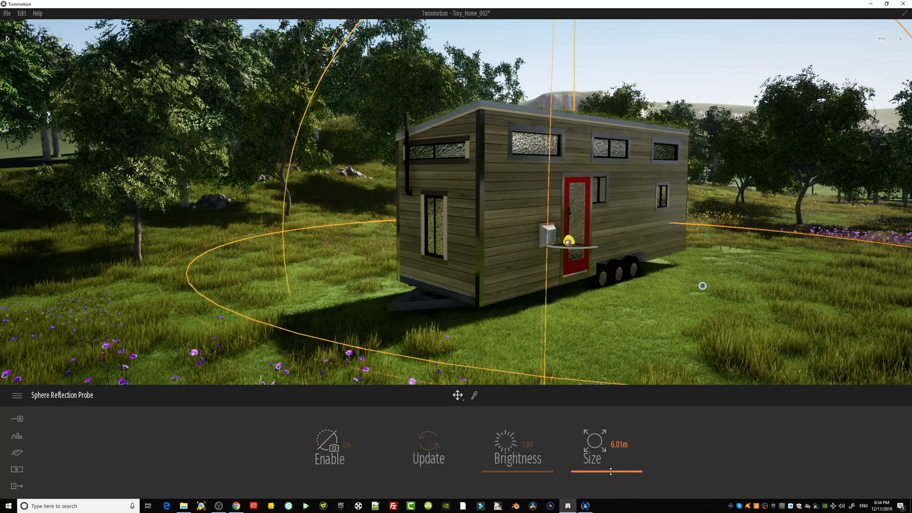
Inspect the reflections in the door and window glass up close and enlarge the reflection probe further around the house.
middle_drag(699, 281, 649, 289)
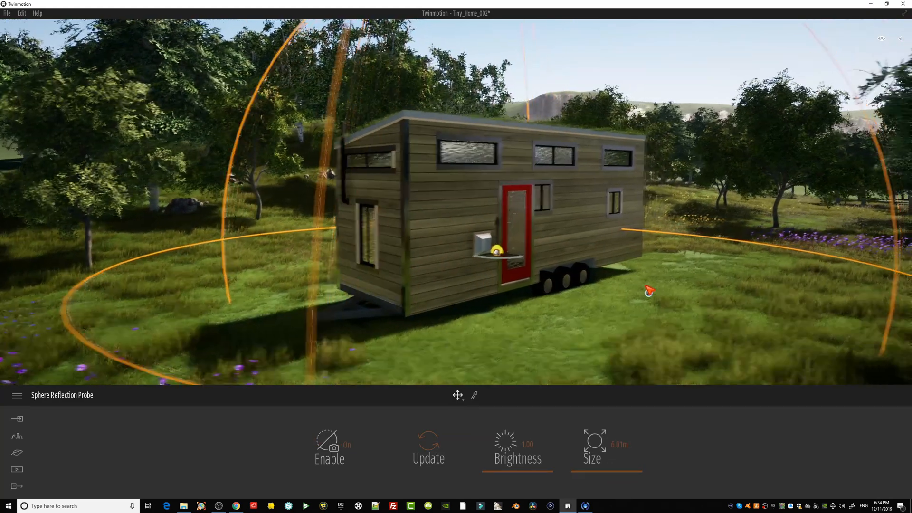
key(w)
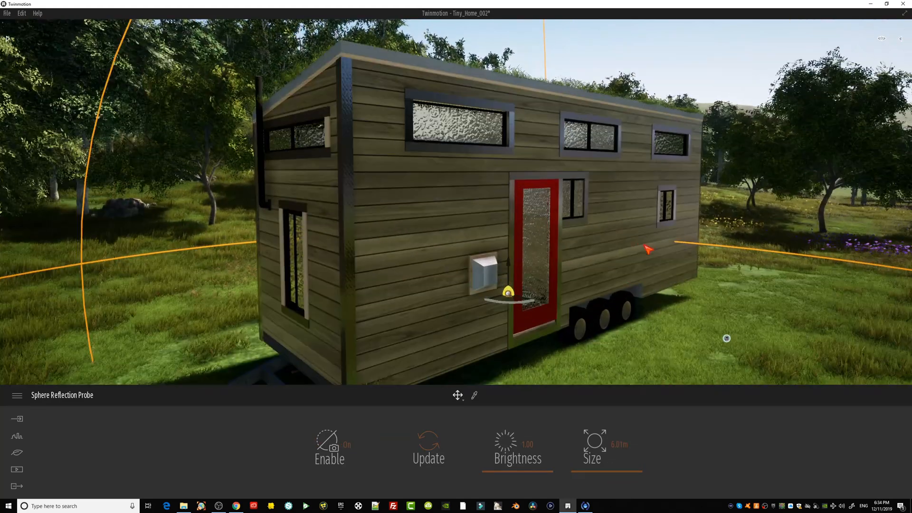
key(d)
scroll(595, 206, up, 2)
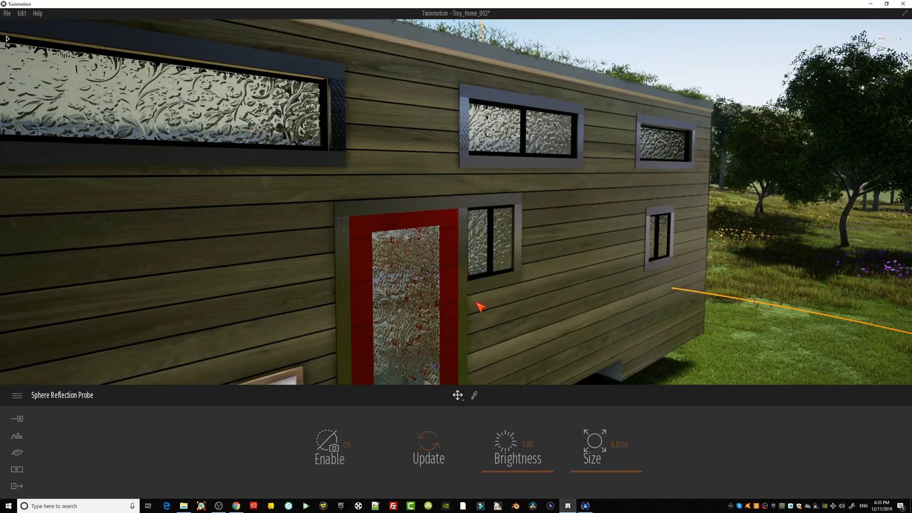
drag(608, 475, 606, 467)
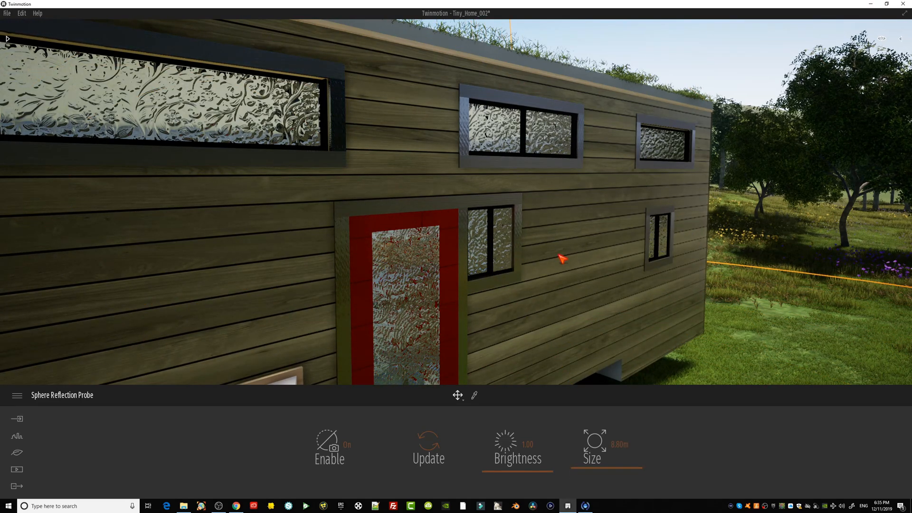
scroll(563, 261, down, 5)
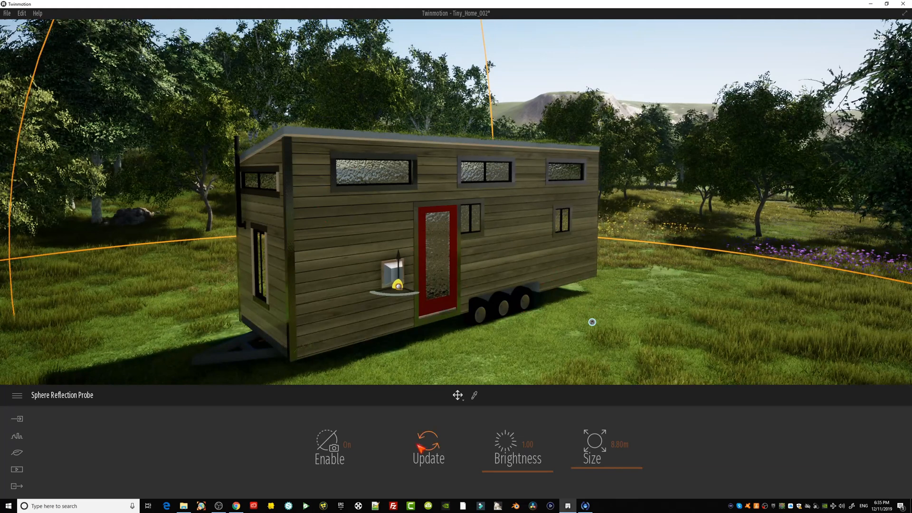
Compare the house with the reflection probe off and on, set its brightness to 1.08, and leave the probe disabled.
click(347, 447)
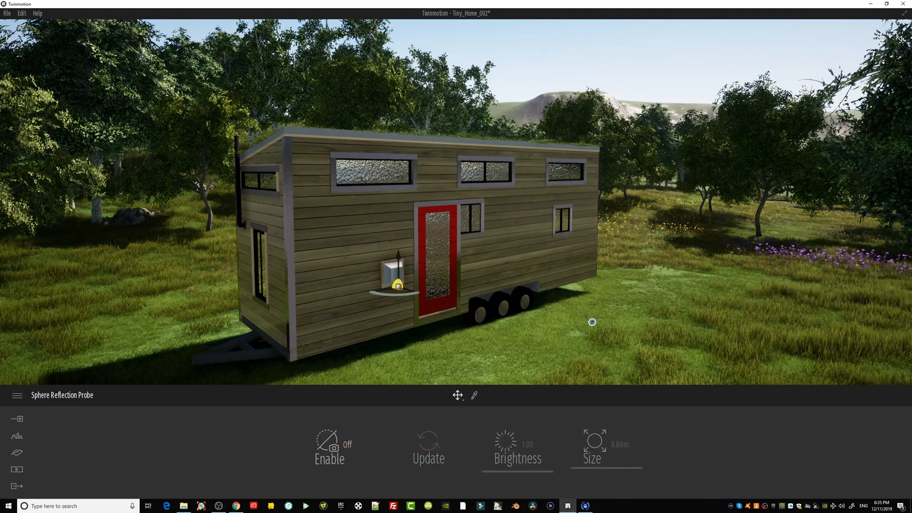
mouse_move(475, 298)
right_down()
mouse_move(487, 274)
mouse_move(469, 301)
right_up()
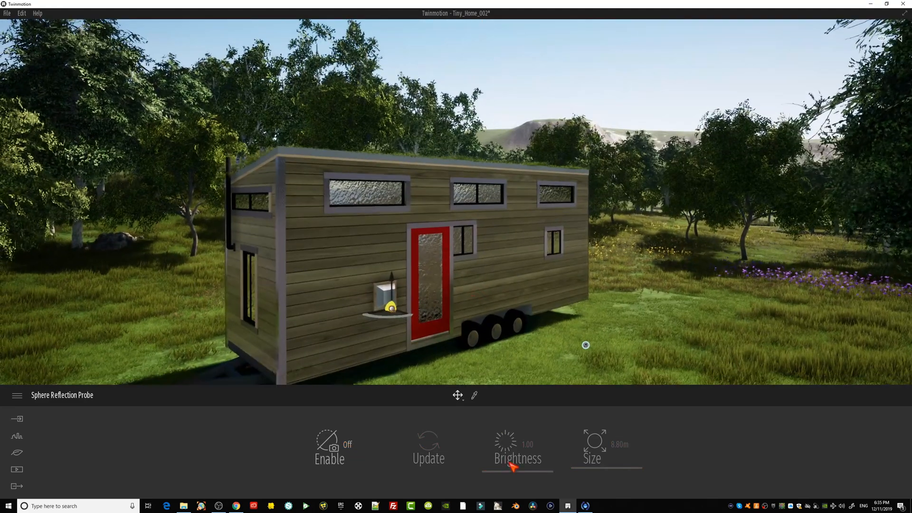
click(333, 456)
mouse_move(531, 472)
mouse_down()
mouse_move(531, 425)
mouse_move(530, 470)
mouse_up()
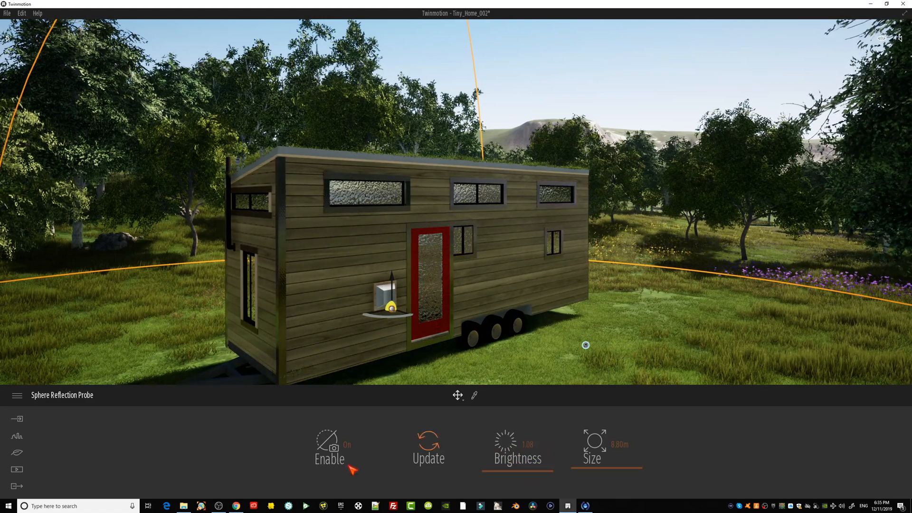
click(348, 445)
middle_drag(472, 307, 519, 287)
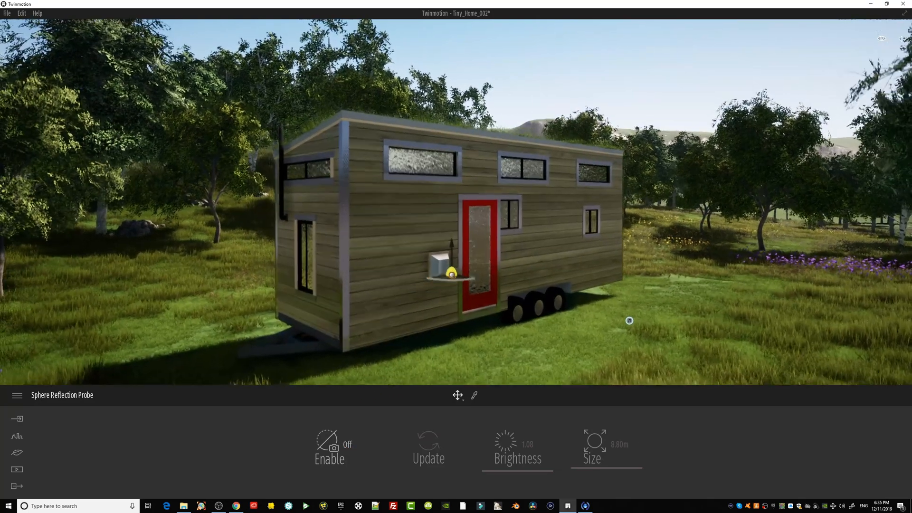
Select the main body of the house and save the project.
click(518, 242)
middle_drag(518, 242, 546, 220)
scroll(352, 225, up, 2)
scroll(352, 224, down, 2)
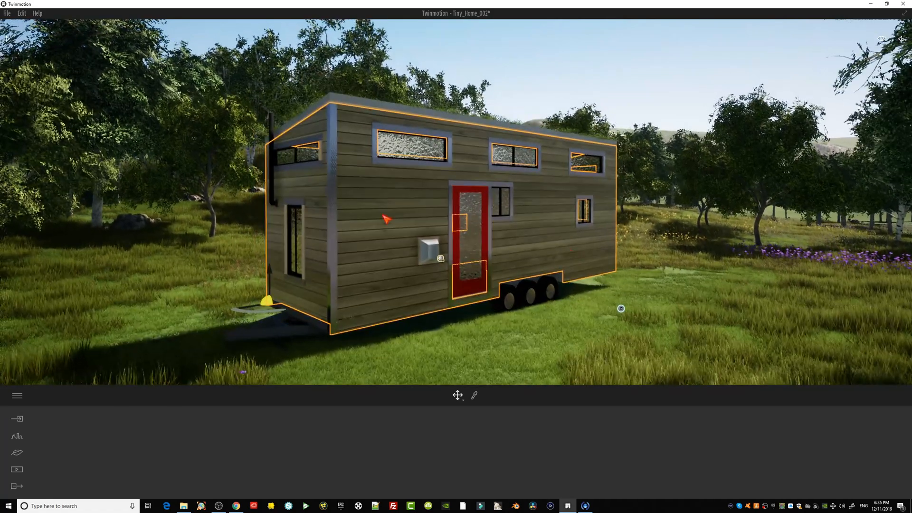
click(6, 15)
click(24, 78)
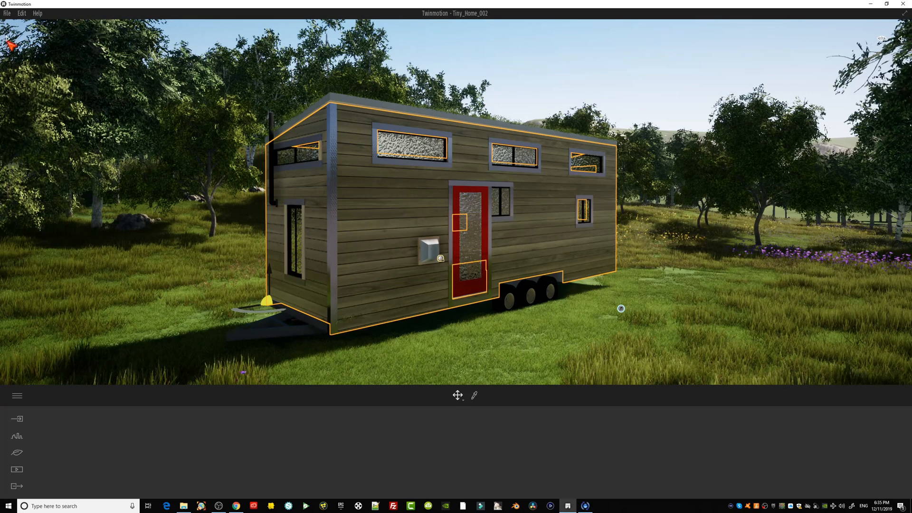
Place the human character Camille from the library on the grass in front of the tiny house.
click(8, 41)
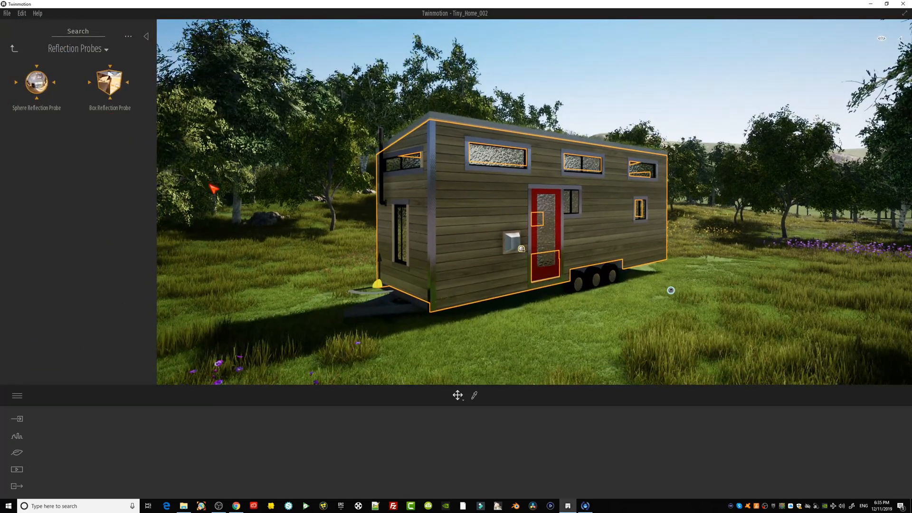
right_drag(292, 234, 380, 261)
middle_drag(292, 230, 328, 235)
middle_drag(299, 213, 327, 220)
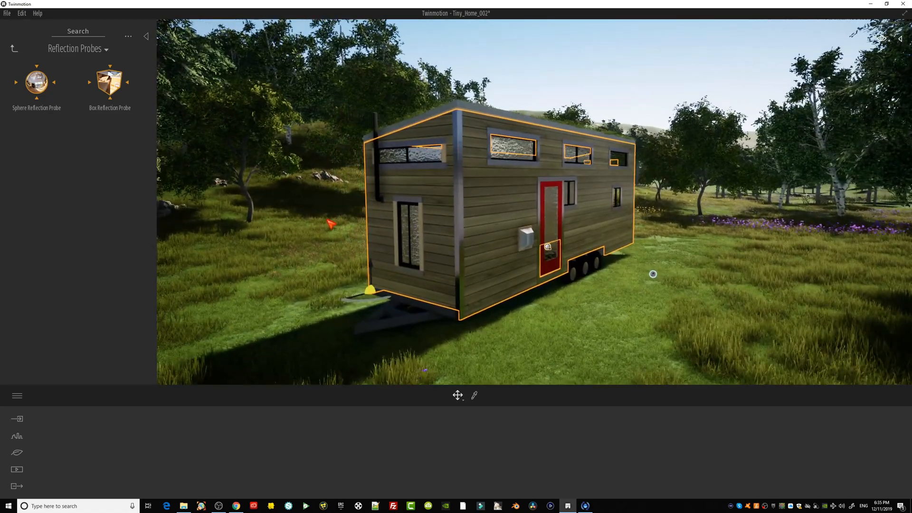
click(14, 49)
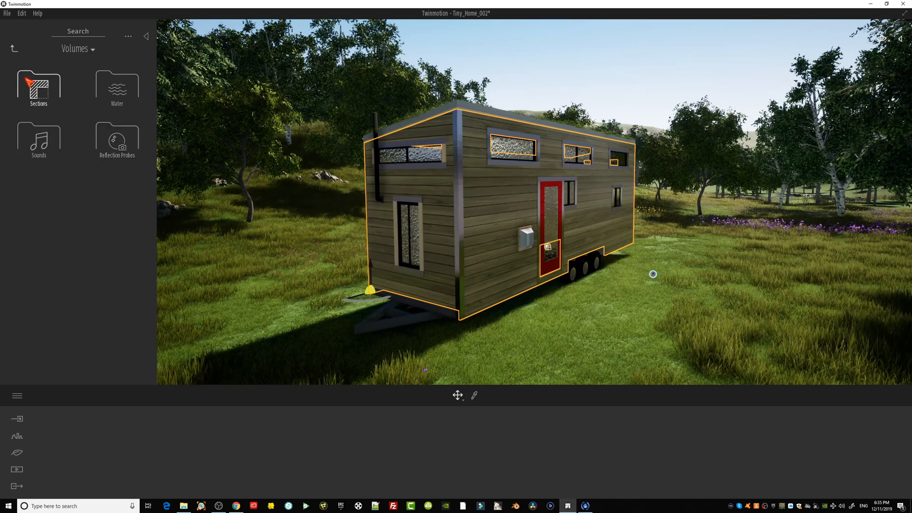
click(15, 48)
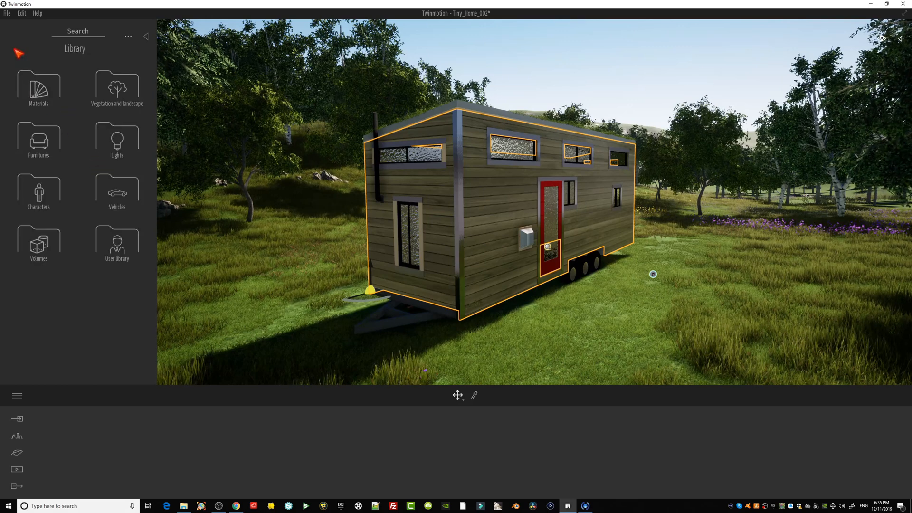
click(52, 198)
middle_drag(344, 212, 327, 171)
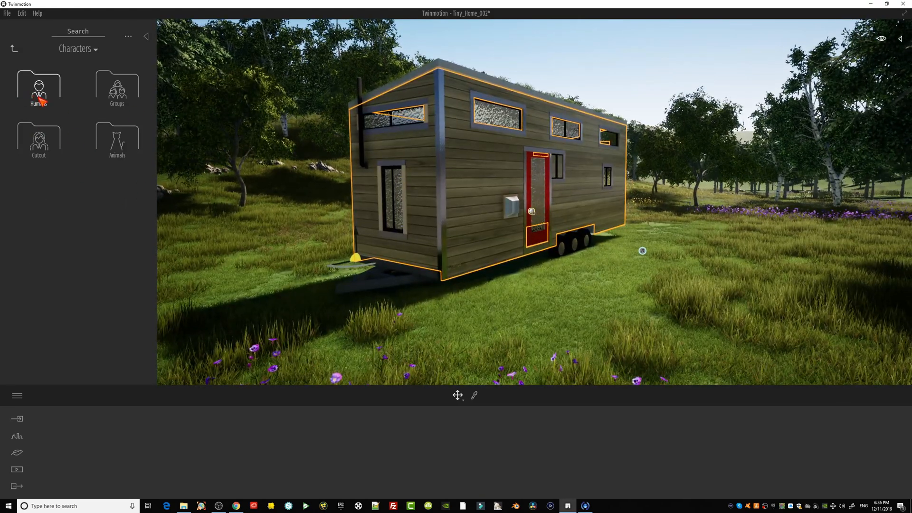
click(40, 95)
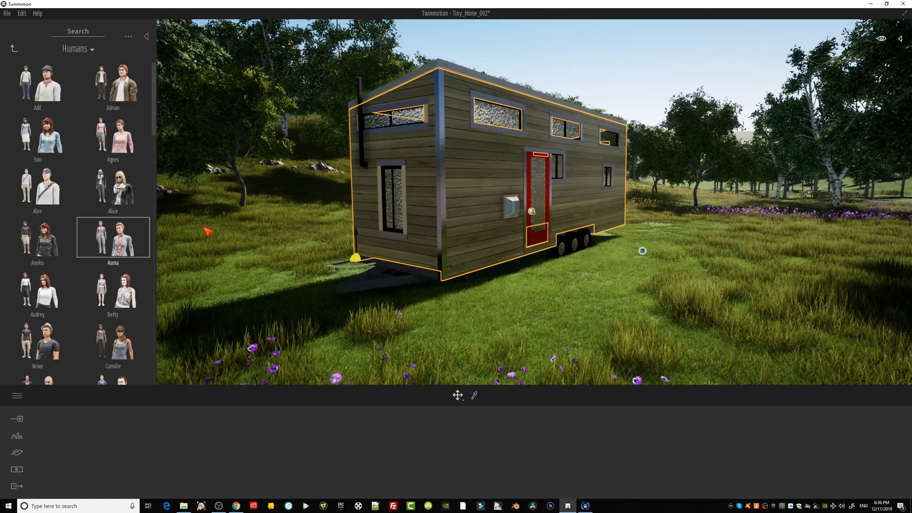
scroll(319, 270, down, 3)
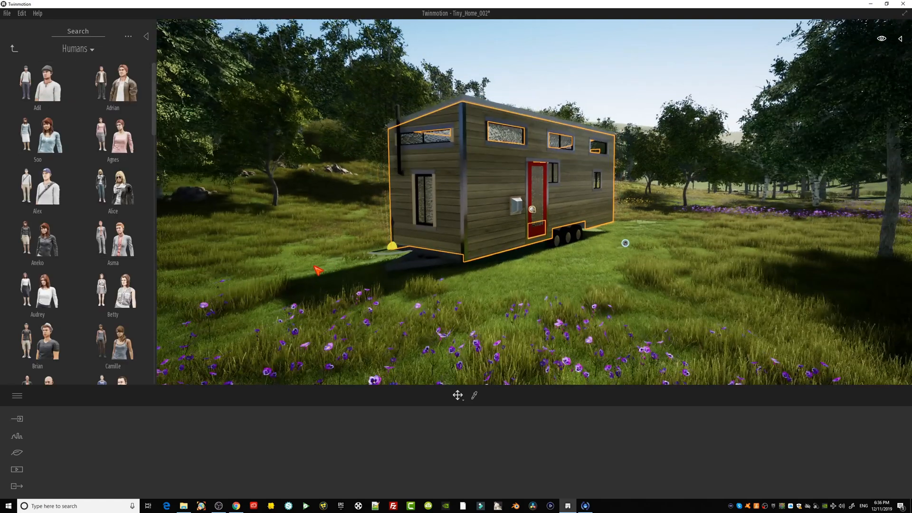
scroll(114, 276, down, 3)
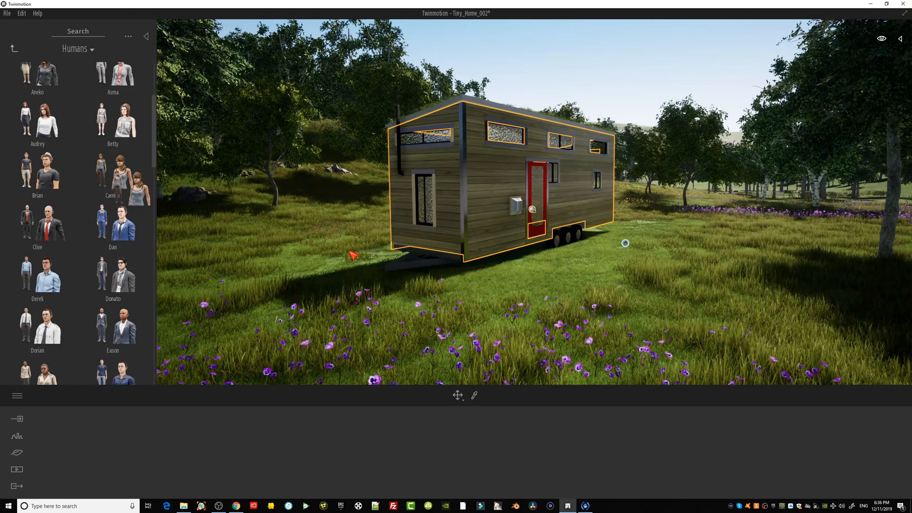
drag(353, 255, 493, 281)
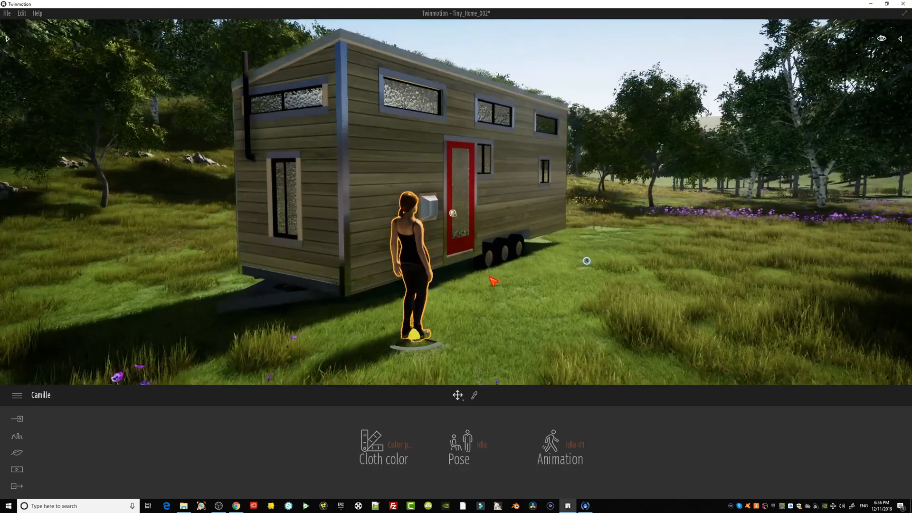
Examine the placed woman and the glass of the red door and windows from several angles along the house.
scroll(501, 291, up, 3)
right_drag(507, 300, 458, 299)
middle_drag(507, 299, 361, 287)
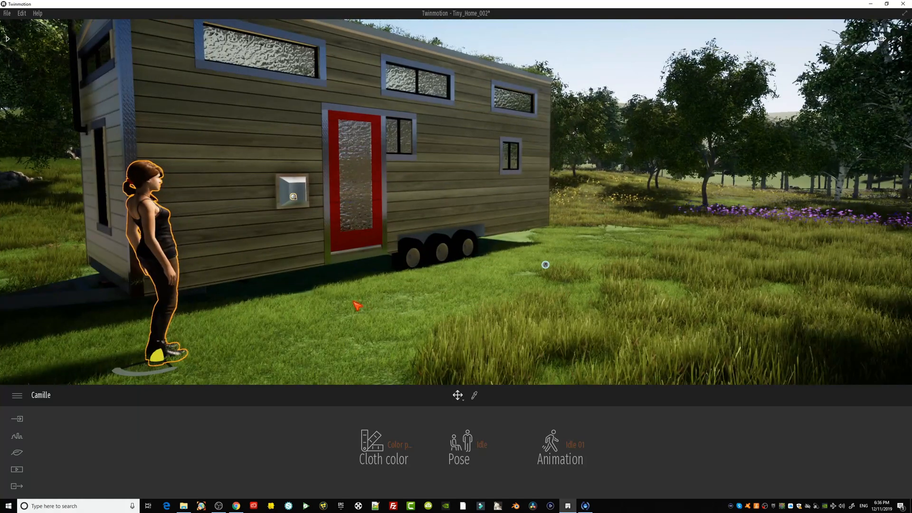
right_drag(358, 305, 413, 306)
middle_drag(414, 305, 492, 309)
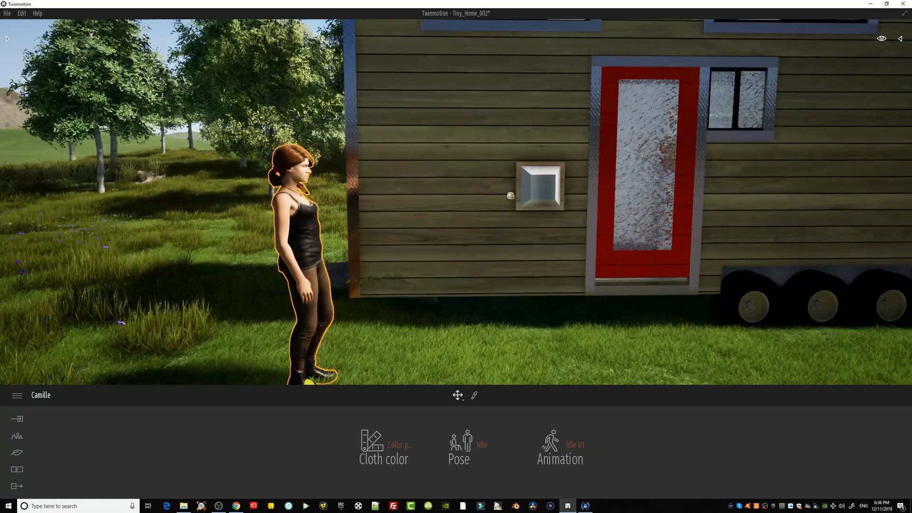
right_drag(484, 311, 589, 313)
middle_drag(589, 313, 428, 320)
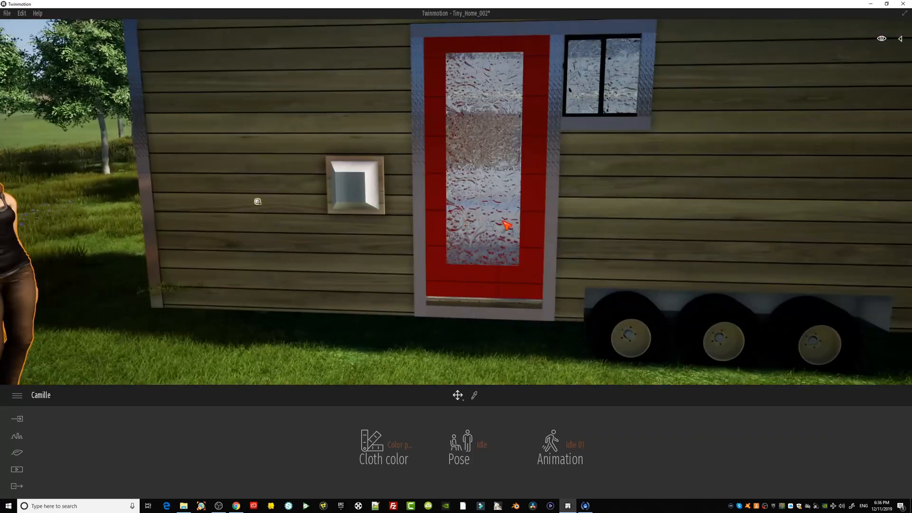
right_drag(503, 221, 407, 263)
middle_drag(407, 262, 395, 248)
right_drag(617, 250, 614, 238)
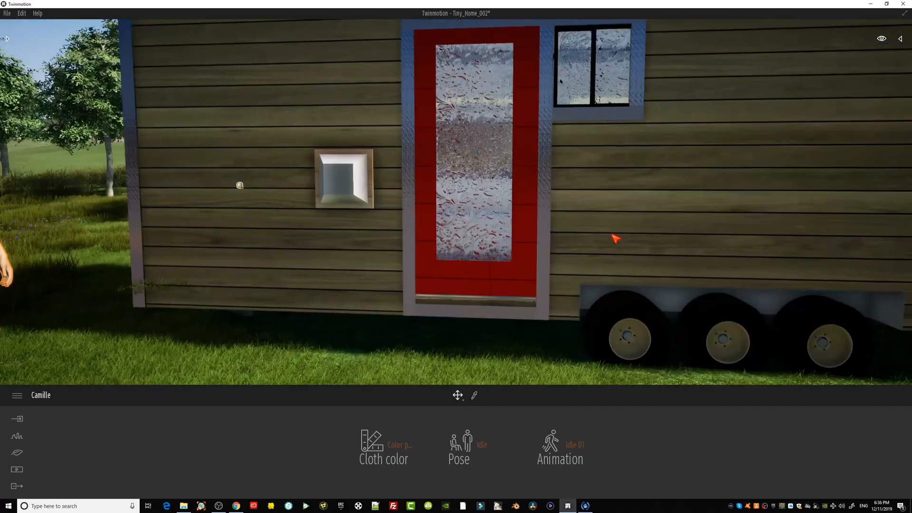
scroll(604, 277, down, 4)
right_drag(570, 296, 603, 299)
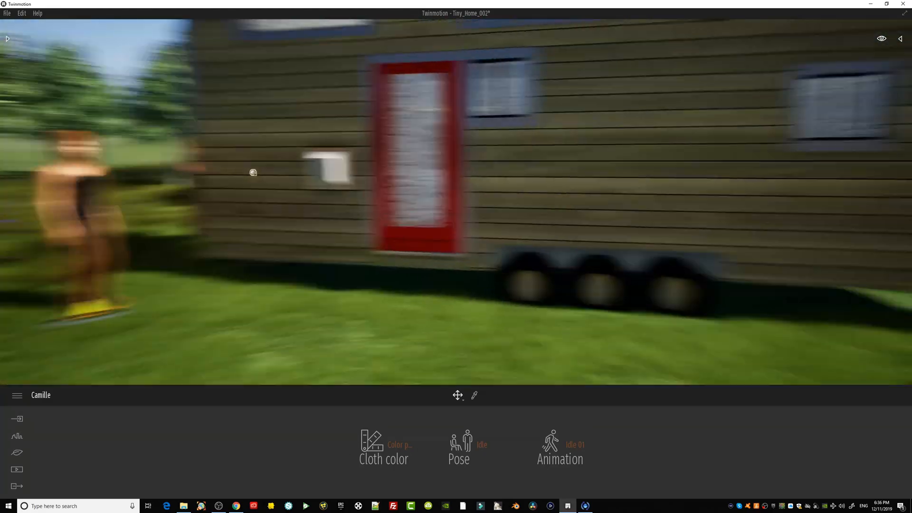
scroll(556, 299, down, 6)
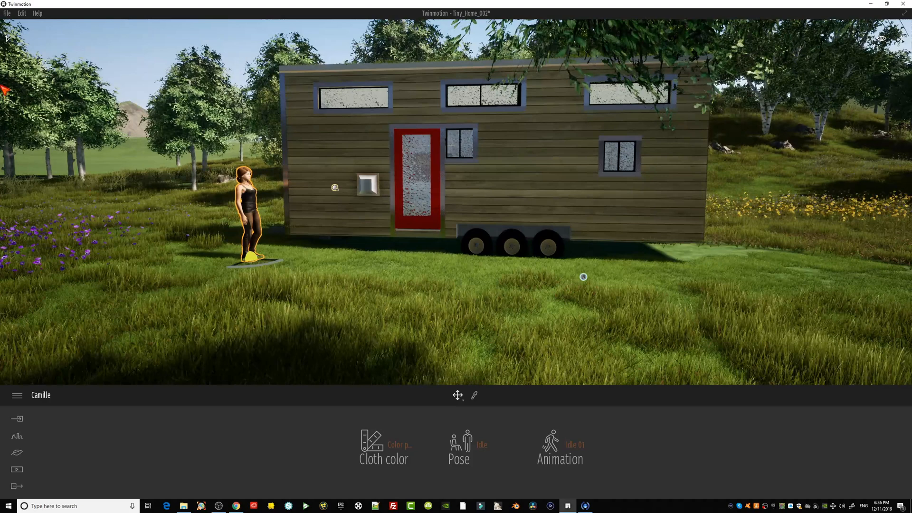
Place the dog Gideon from the animal library on the grass in front of the woman.
click(7, 38)
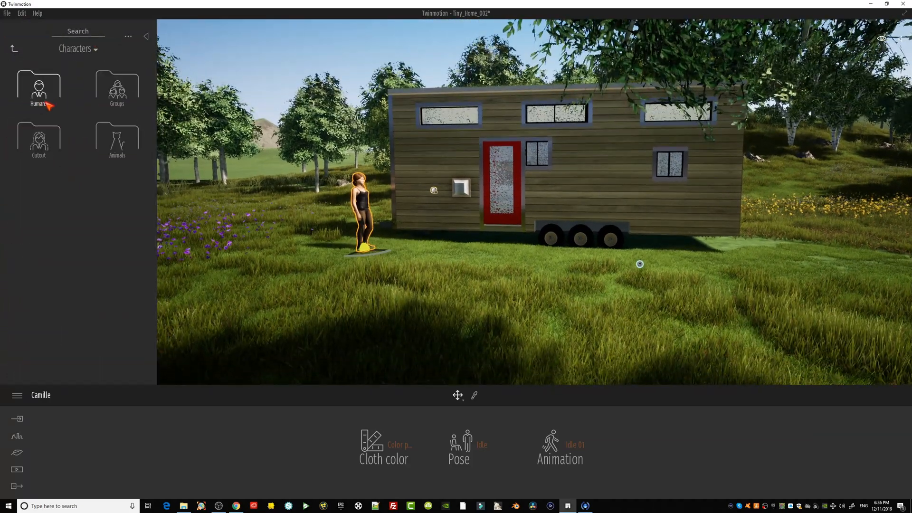
click(120, 141)
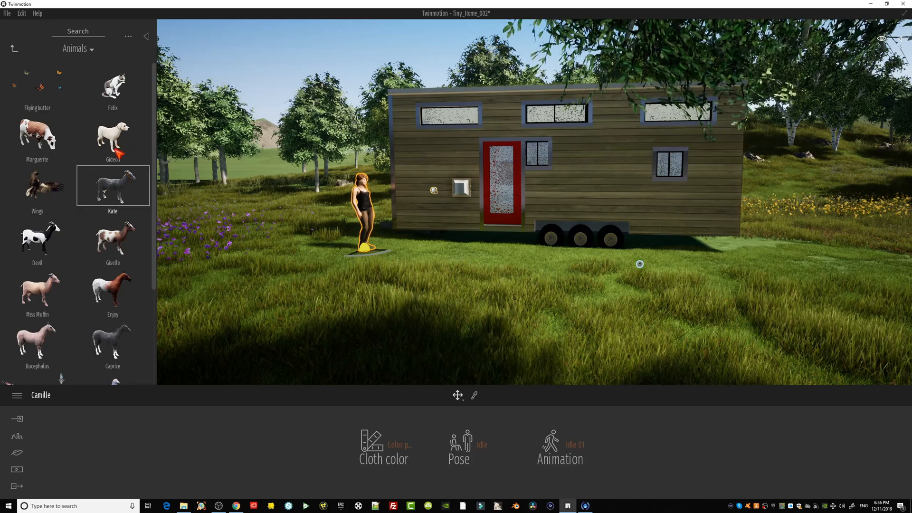
drag(118, 153, 437, 311)
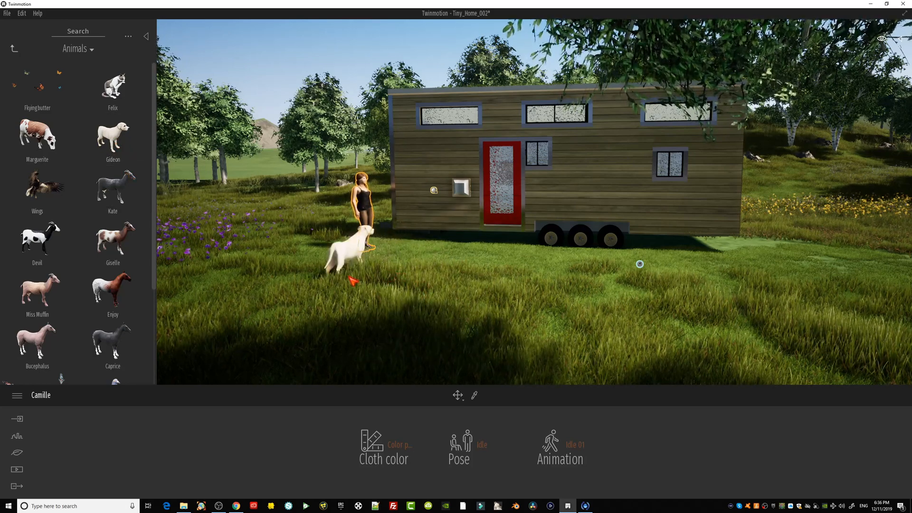
drag(364, 284, 381, 286)
right_drag(381, 287, 352, 300)
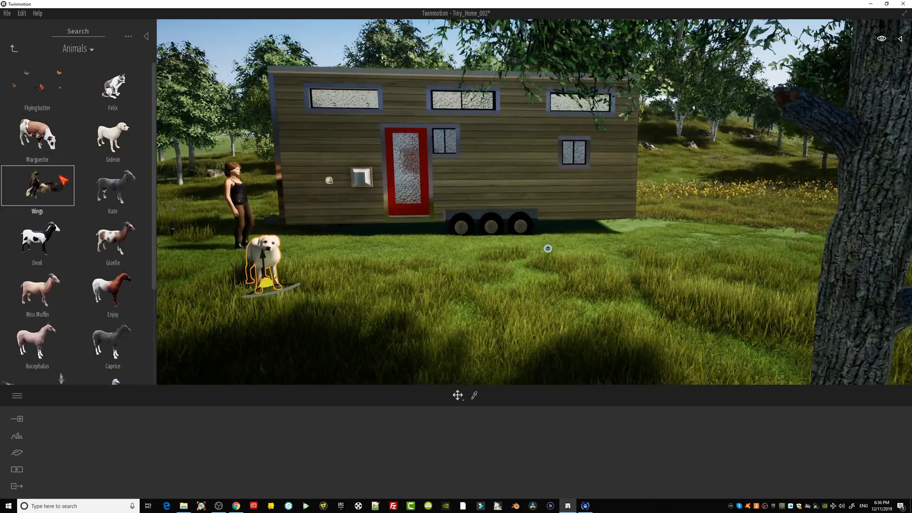
Place the cow Marguerite, move it past the tree into the foreground, and rotate it about 135° towards the house.
scroll(54, 148, down, 1)
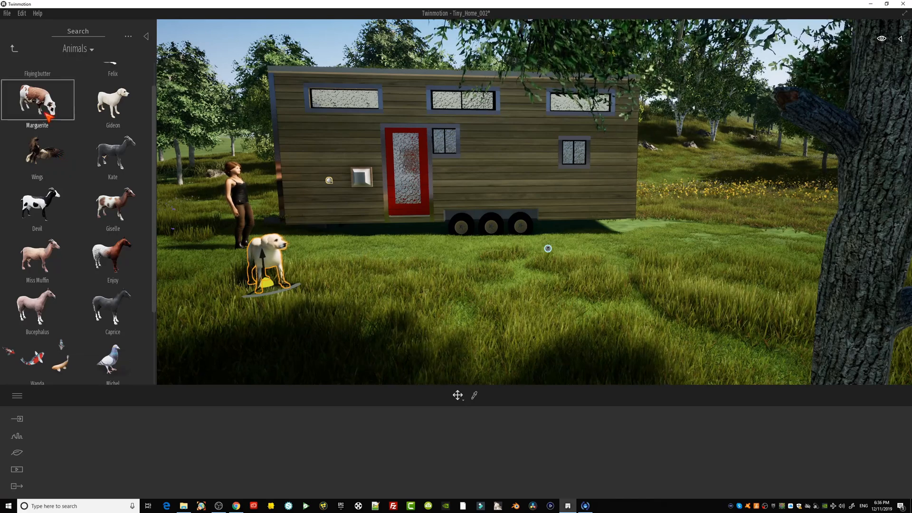
drag(40, 109, 629, 355)
right_drag(630, 357, 547, 351)
scroll(542, 314, down, 5)
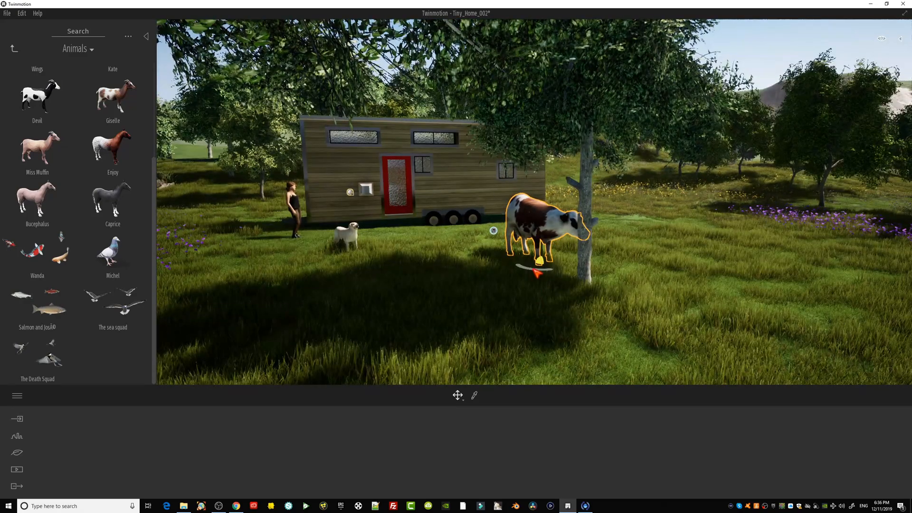
drag(540, 263, 681, 317)
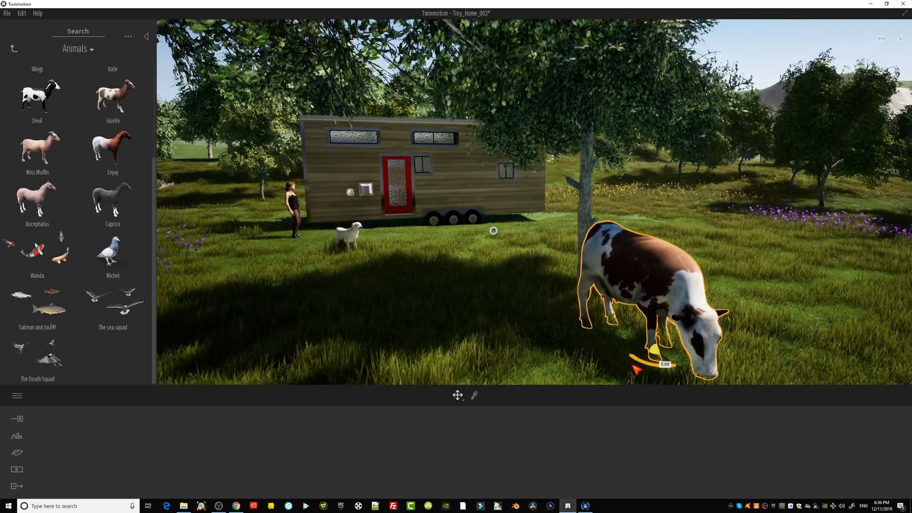
drag(635, 370, 549, 364)
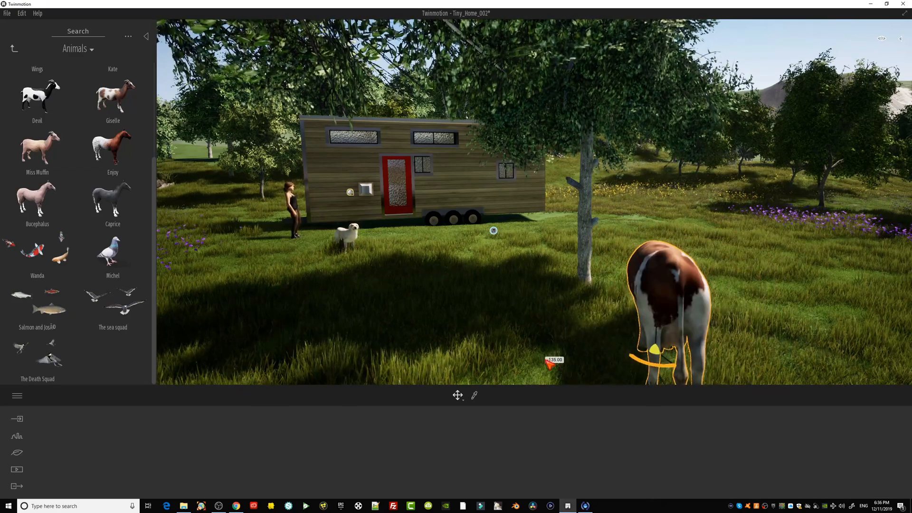
middle_drag(665, 351, 613, 328)
scroll(573, 288, up, 2)
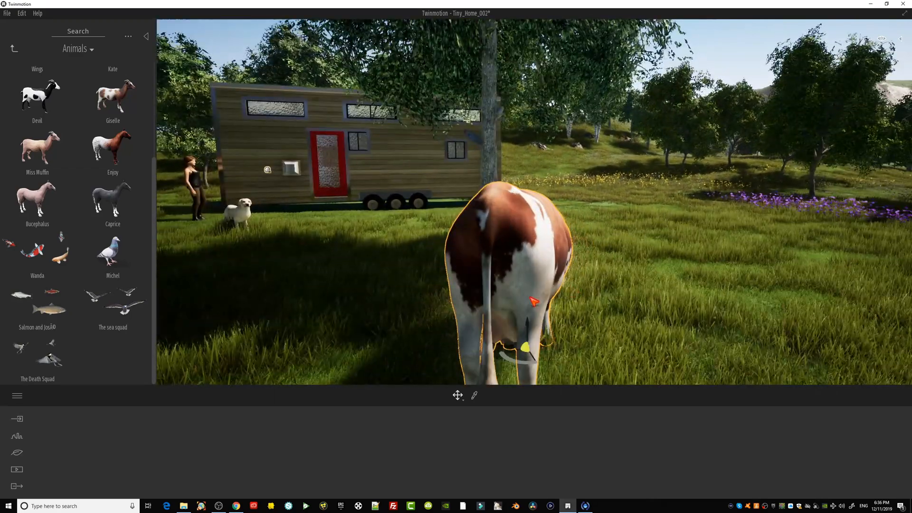
scroll(475, 295, down, 5)
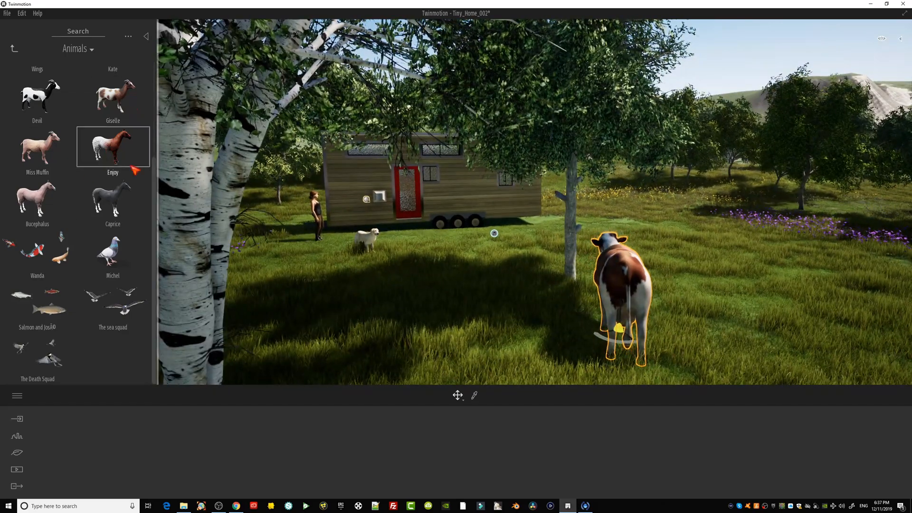
Place the horse Enjoy in the meadow beyond the cow and add the flying flock The sea squad nearby.
drag(114, 156, 822, 292)
key(d)
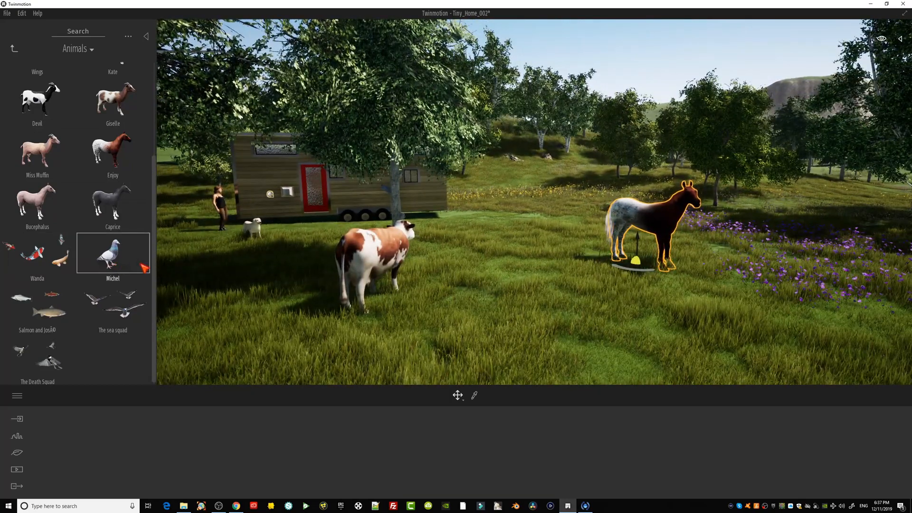
drag(123, 308, 507, 295)
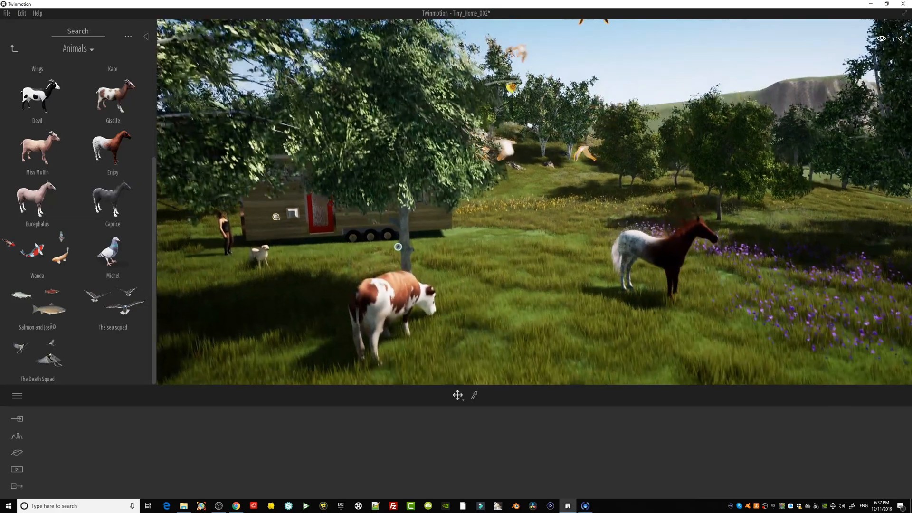
key(s)
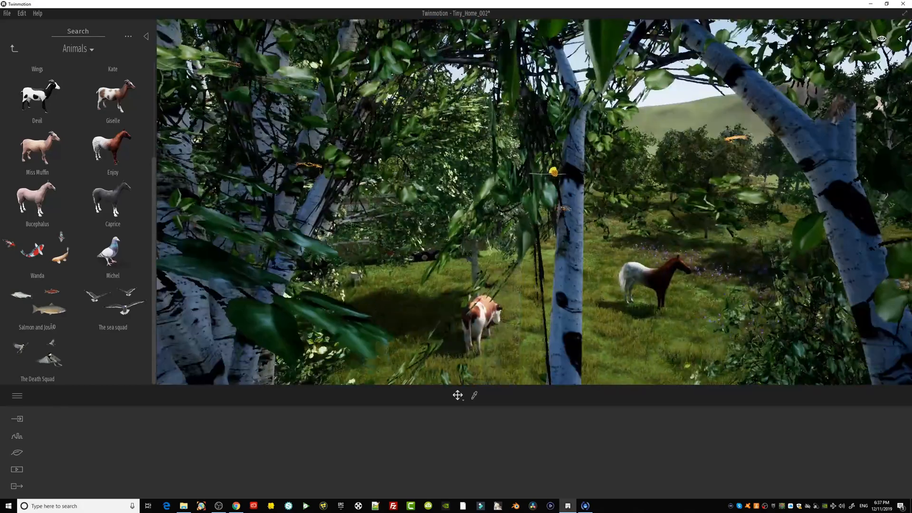
key(s)
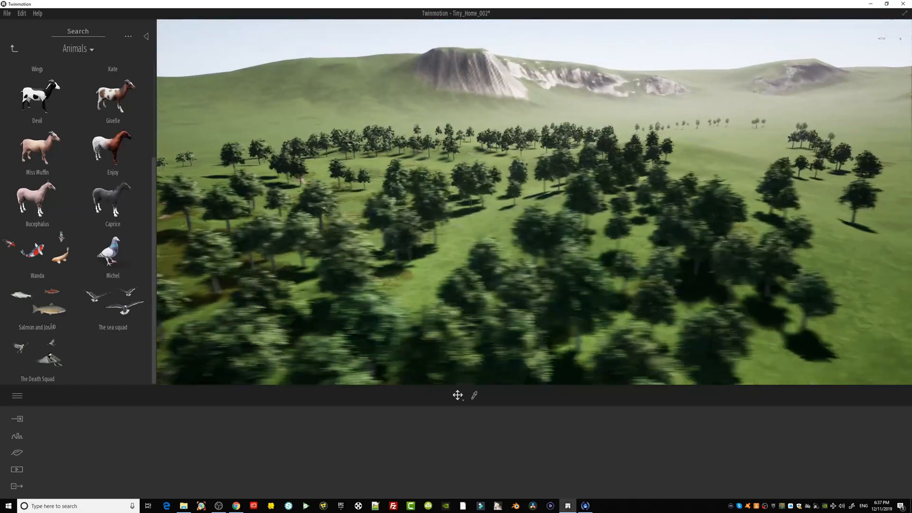
key(s)
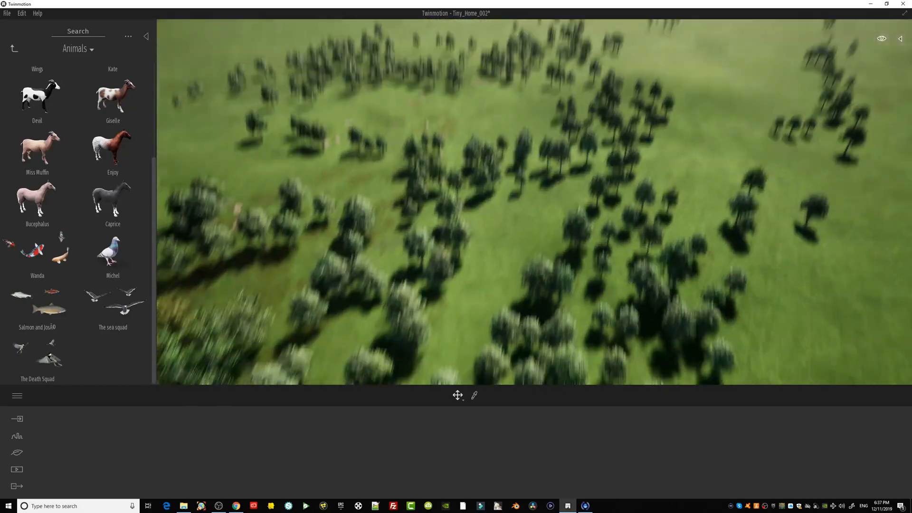
right_drag(534, 202, 534, 285)
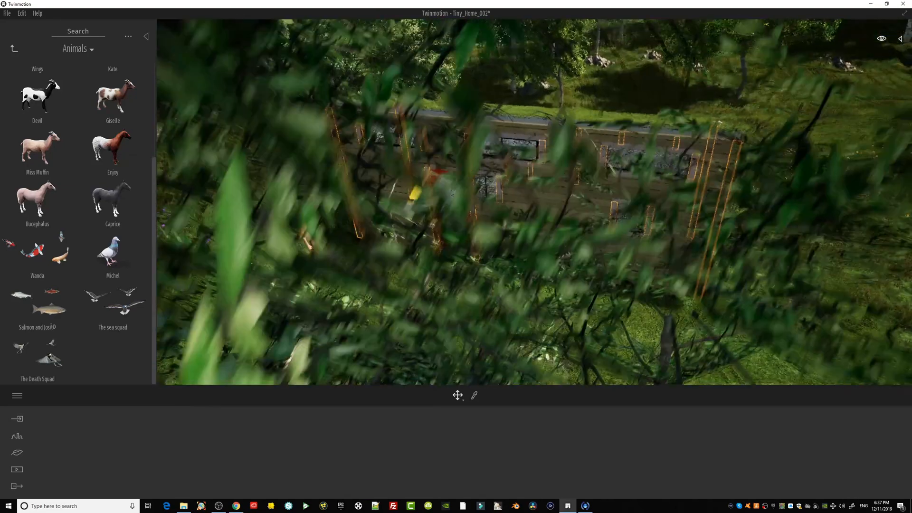
Place the black-and-white goat Devil in the meadow behind the woman, beyond the end of the house.
key(w)
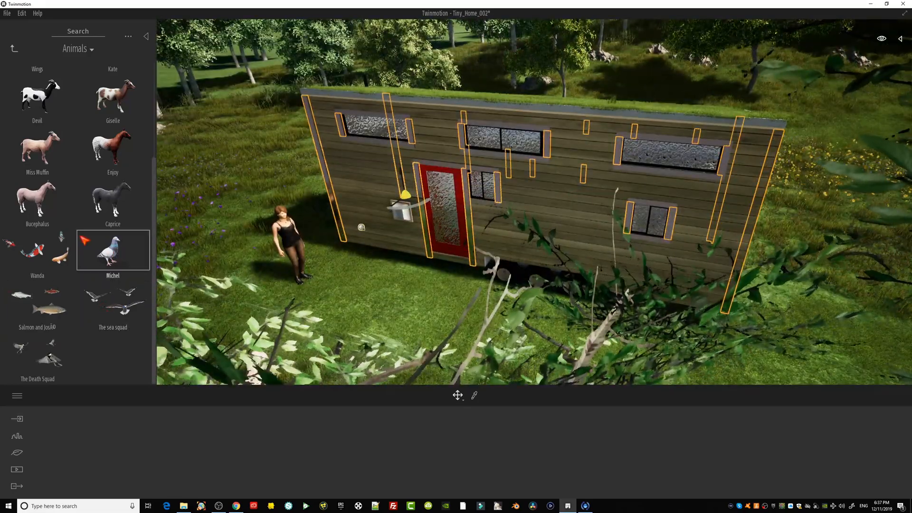
scroll(84, 237, up, 2)
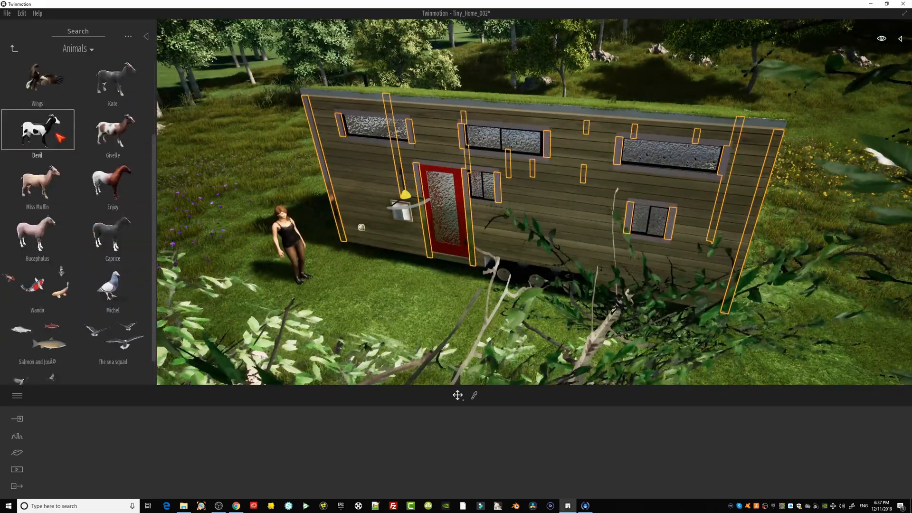
drag(214, 137, 234, 135)
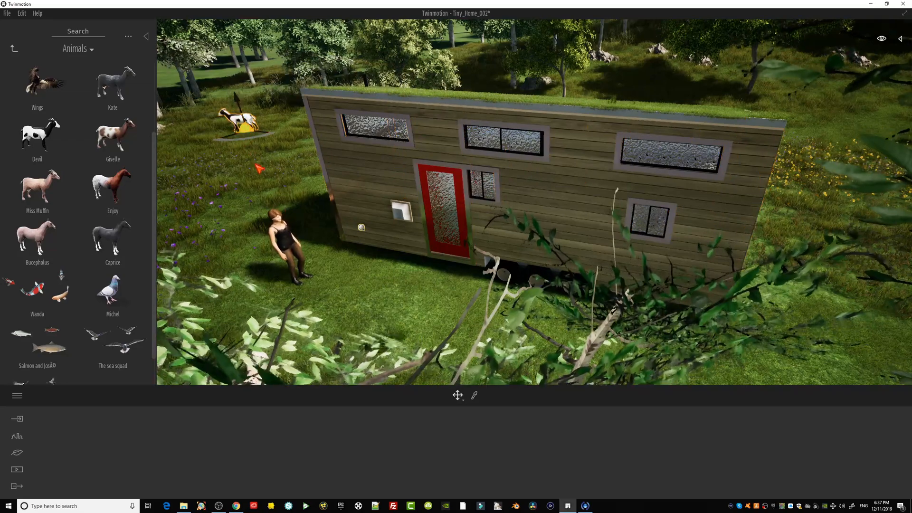
right_drag(255, 164, 252, 155)
Move the woman from the grass up onto the roof at the hitch end of the tiny house.
shift+middle_drag(307, 208, 293, 254)
click(296, 212)
right_drag(415, 312, 344, 256)
middle_drag(415, 312, 415, 270)
scroll(469, 234, down, 5)
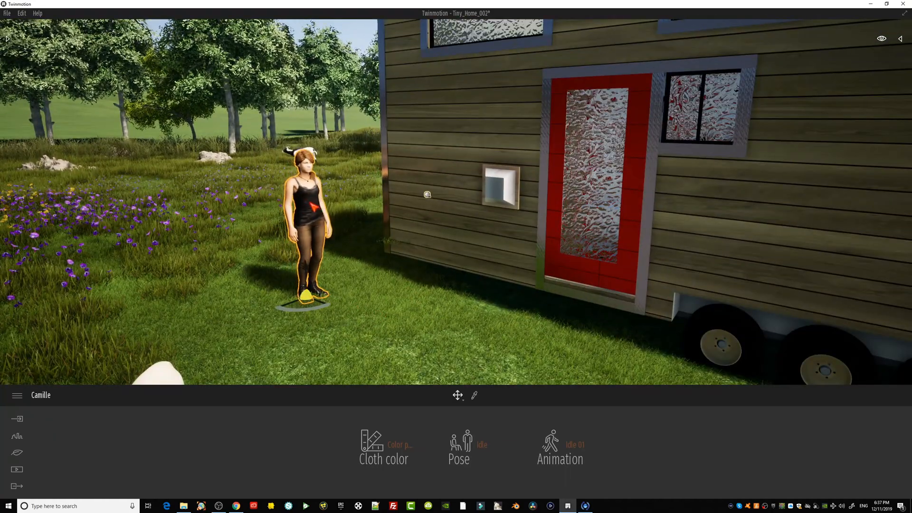
click(366, 297)
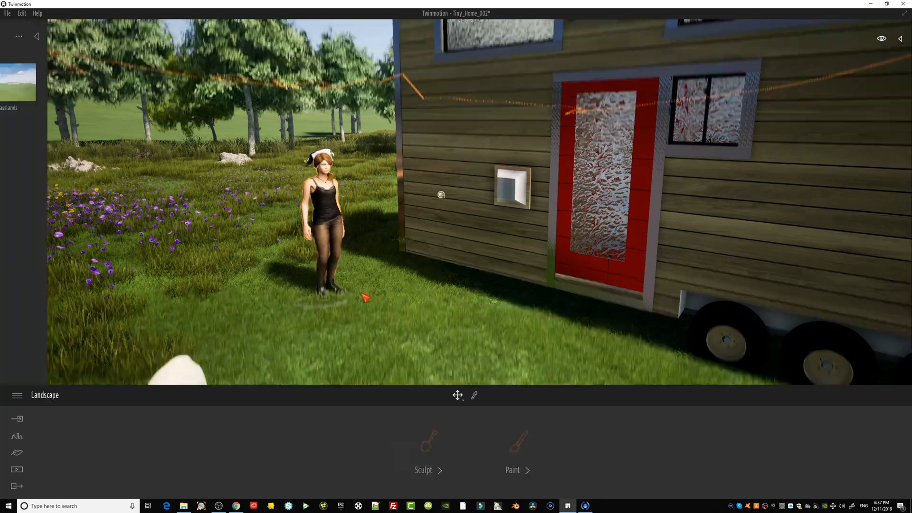
click(415, 256)
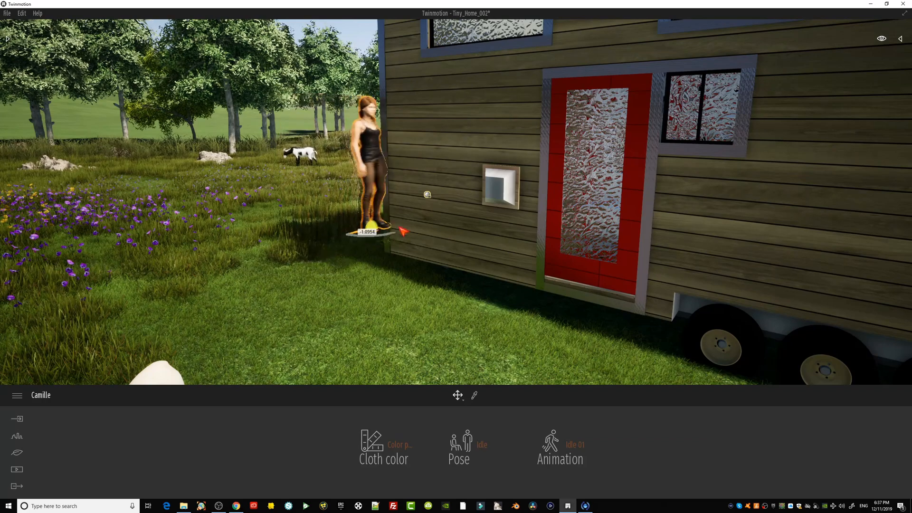
middle_drag(414, 231, 483, 236)
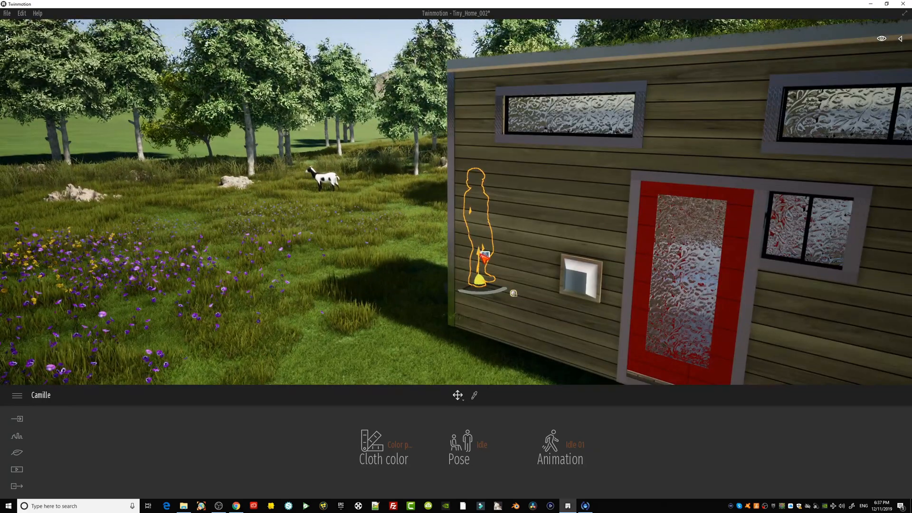
middle_drag(484, 170, 490, 257)
right_drag(490, 257, 374, 218)
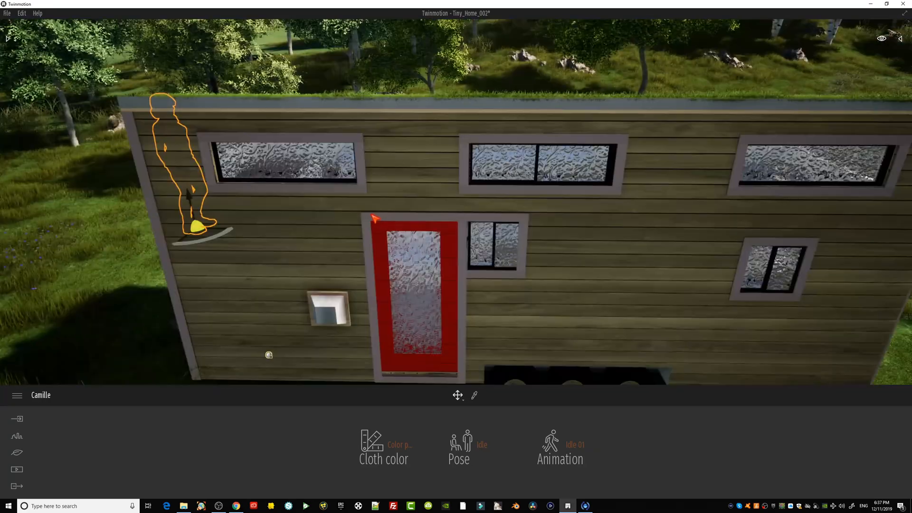
middle_drag(373, 218, 471, 218)
middle_drag(387, 354, 420, 383)
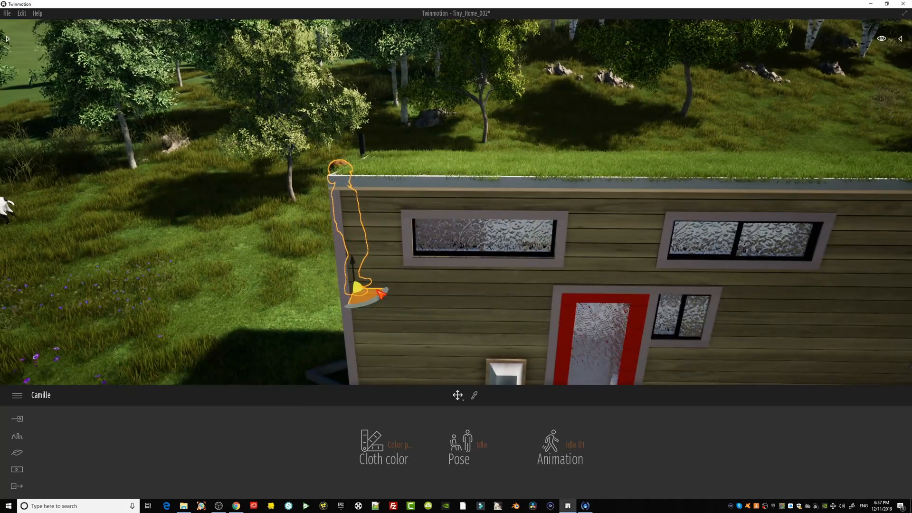
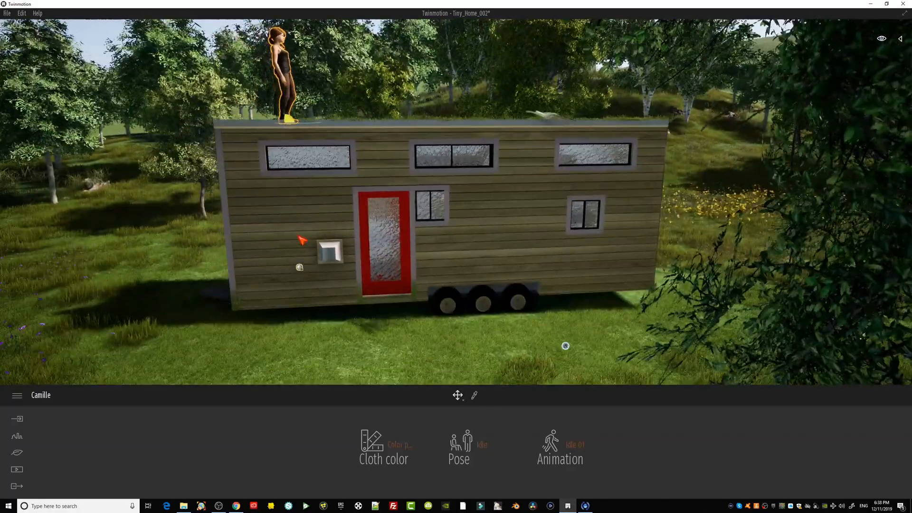
Place the vehicle Pickup 01 from the car library on the grass by the house's hitch end.
shift+middle_drag(302, 240, 418, 285)
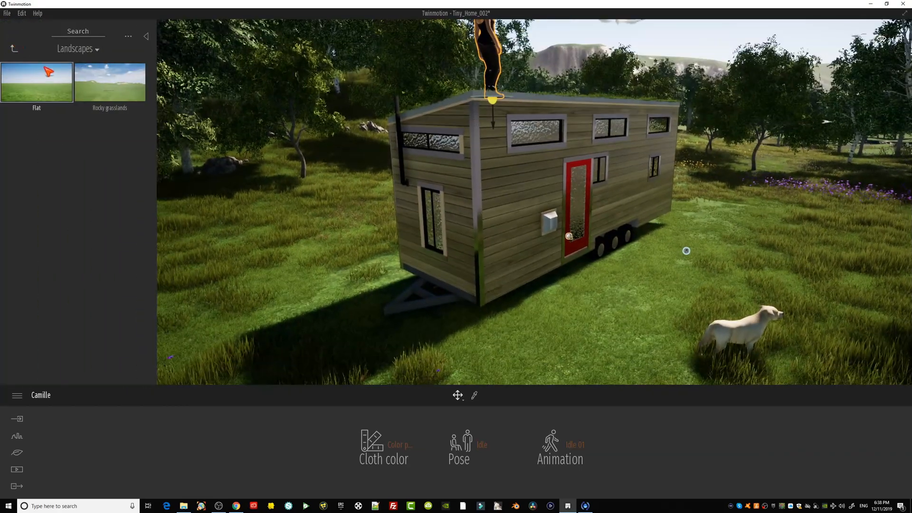
click(14, 48)
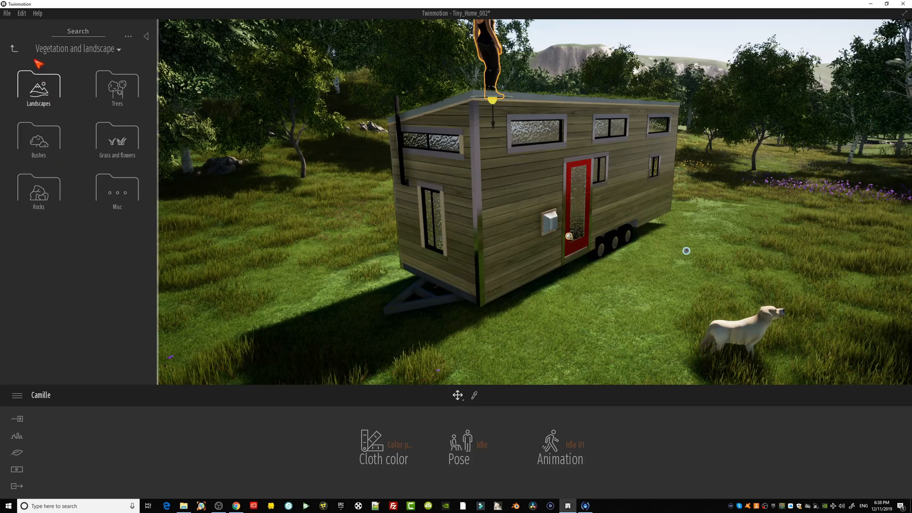
click(14, 48)
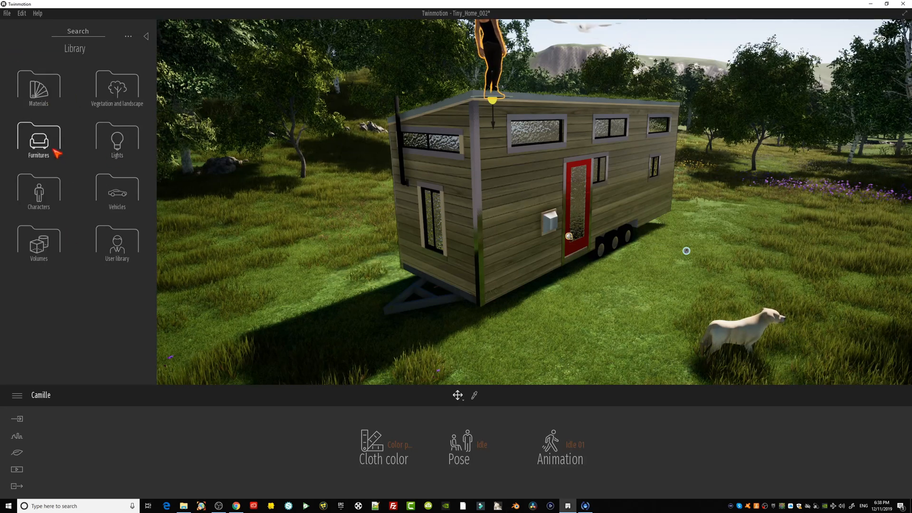
click(109, 191)
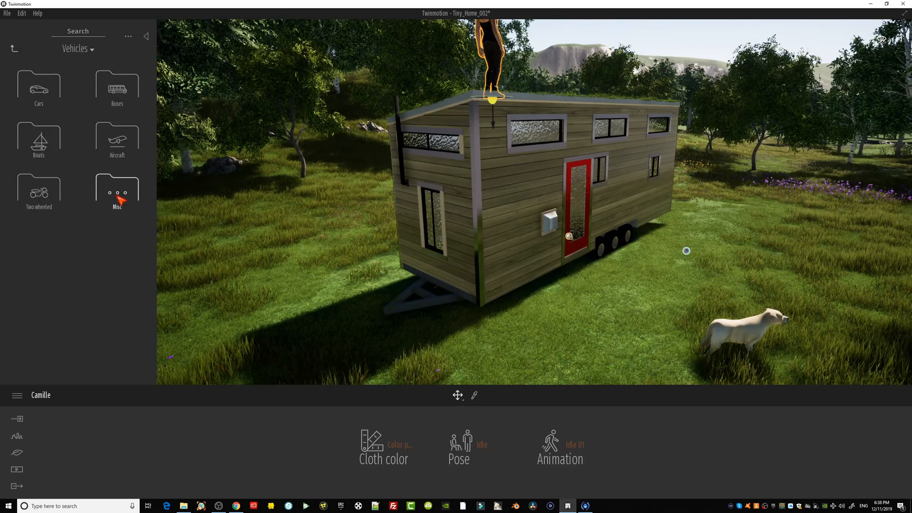
click(40, 92)
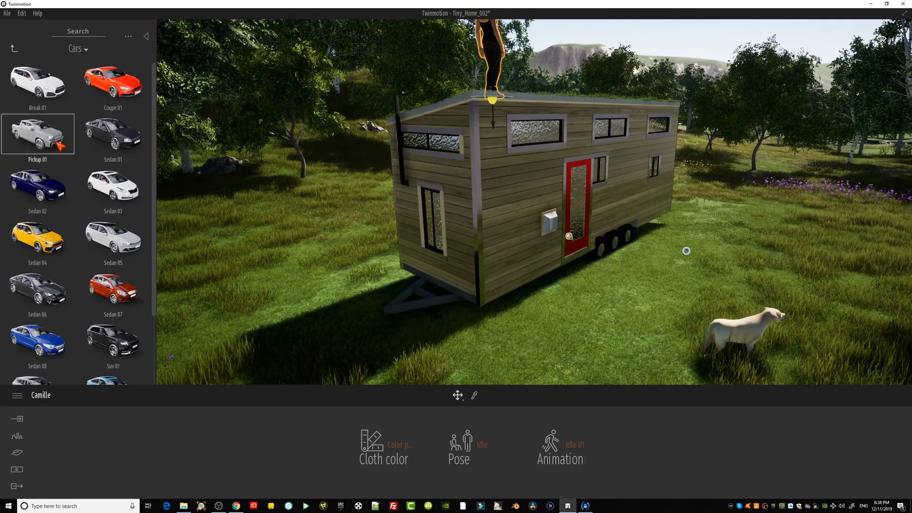
drag(55, 141, 317, 368)
scroll(456, 312, down, 3)
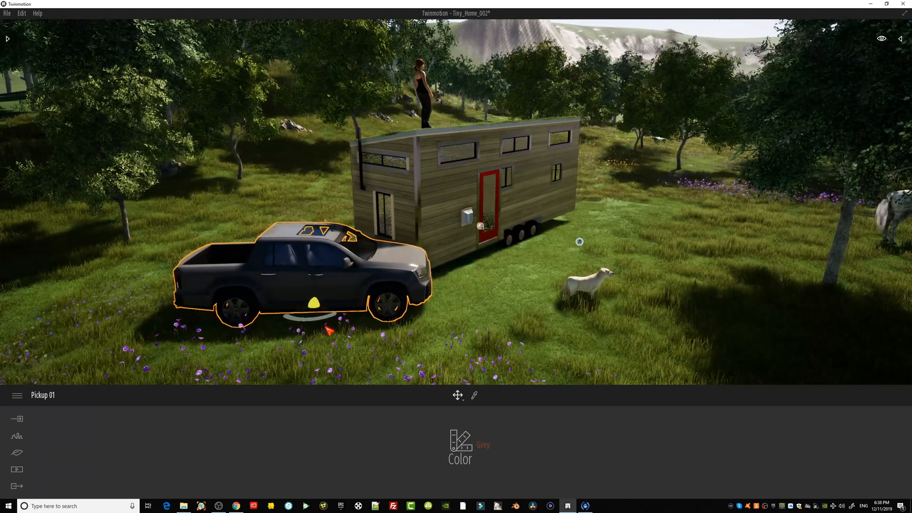
Adjust the pickup's rotation and move it away from the house so its front points towards the trailer hitch.
drag(327, 319, 262, 341)
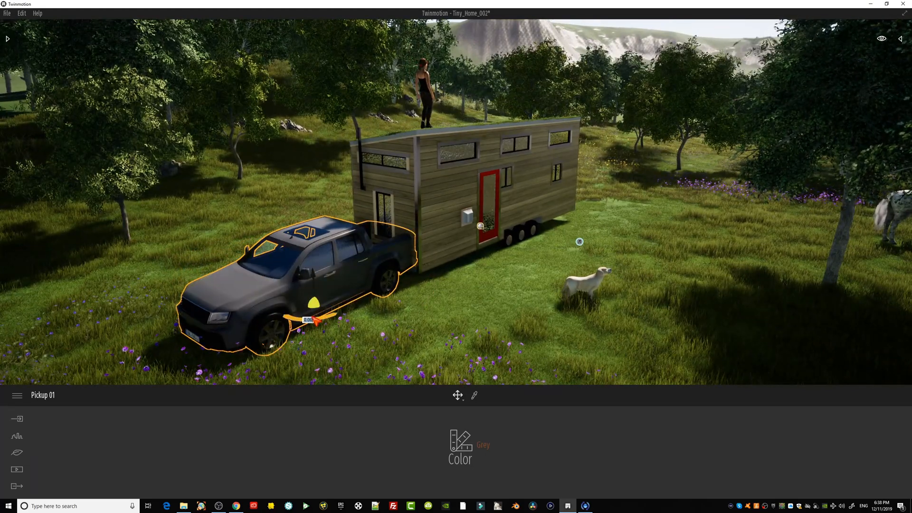
middle_drag(313, 321, 269, 284)
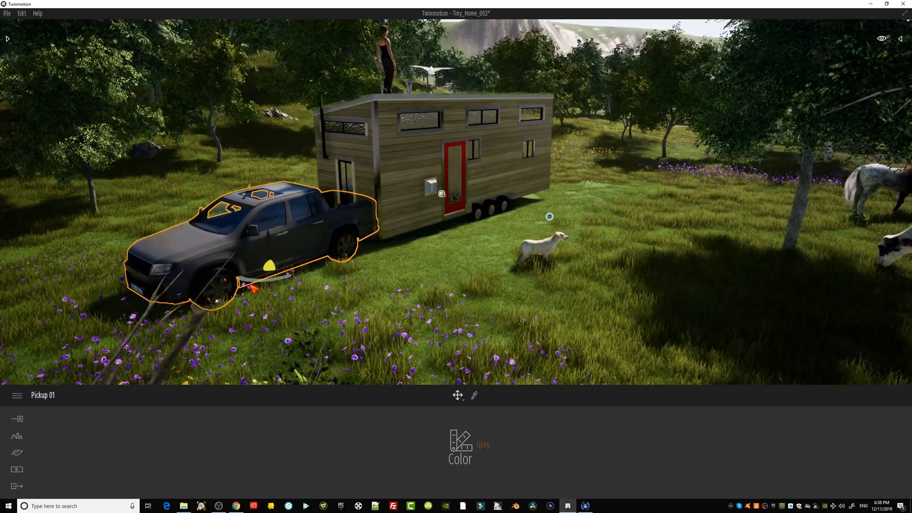
drag(269, 267, 222, 288)
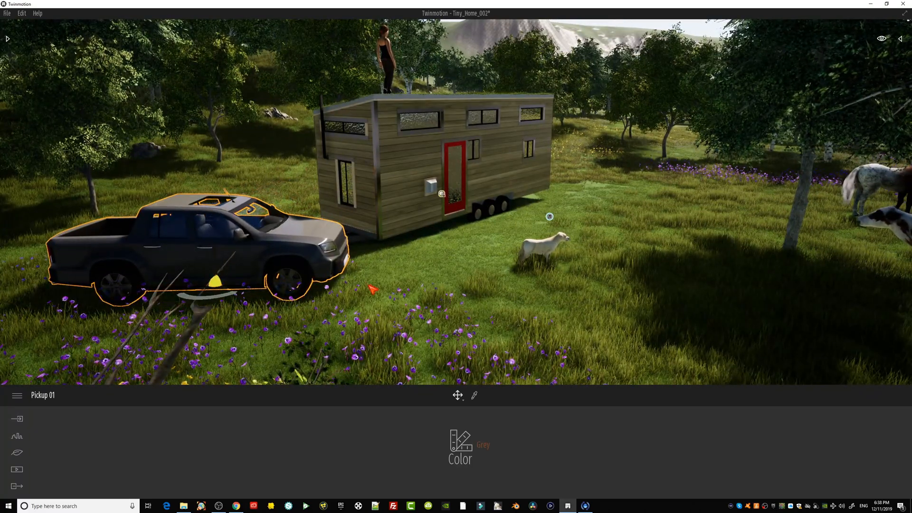
View the parked pickup together with the house from several heights and browse the remaining car models and vehicle categories.
key(d)
key(a)
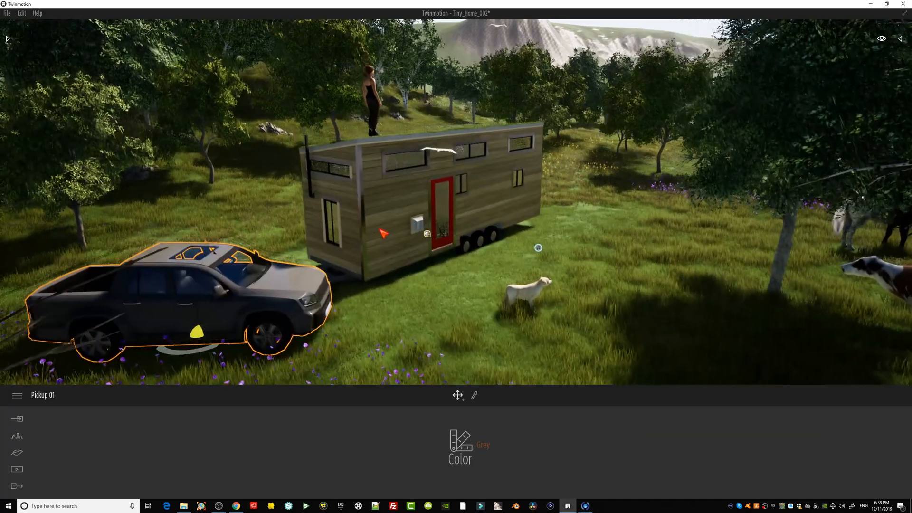
key(a)
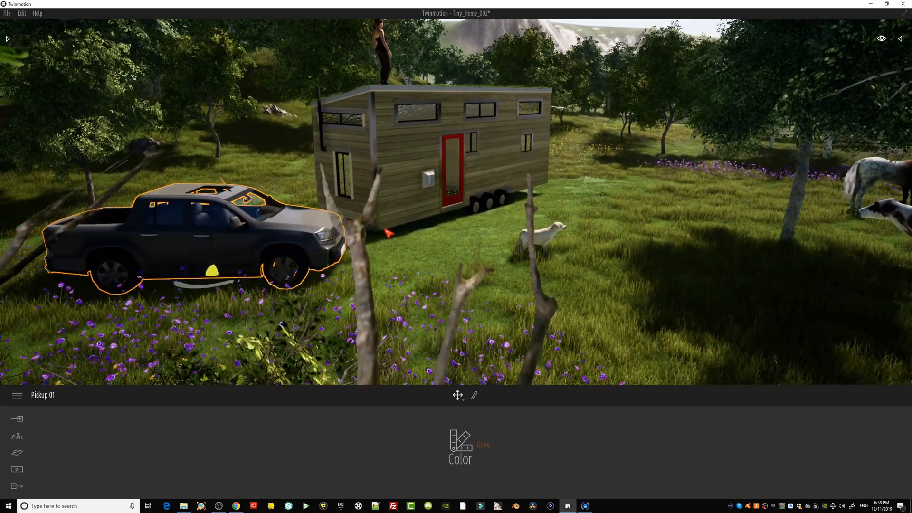
key(d)
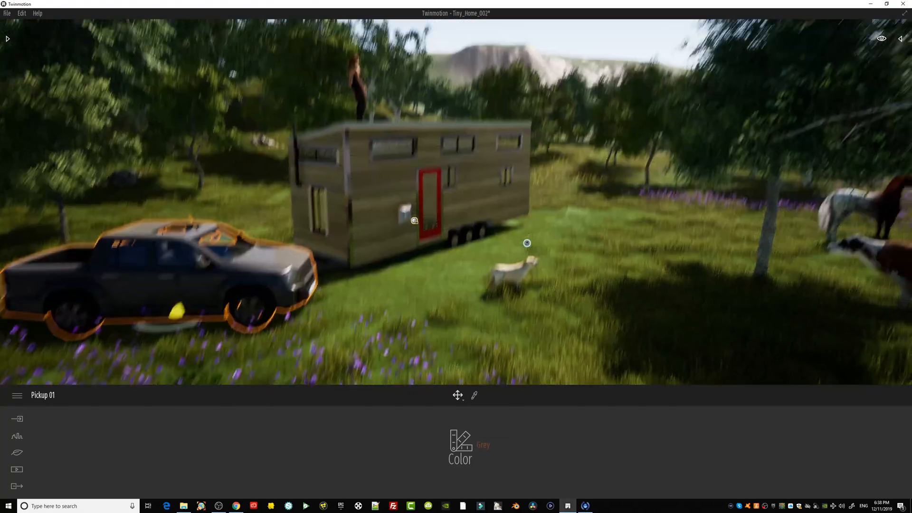
right_drag(415, 221, 432, 266)
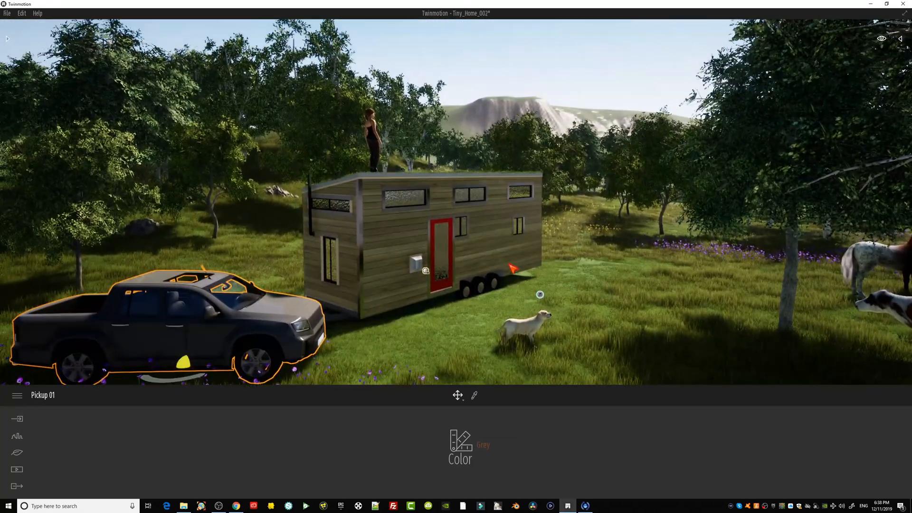
key(q)
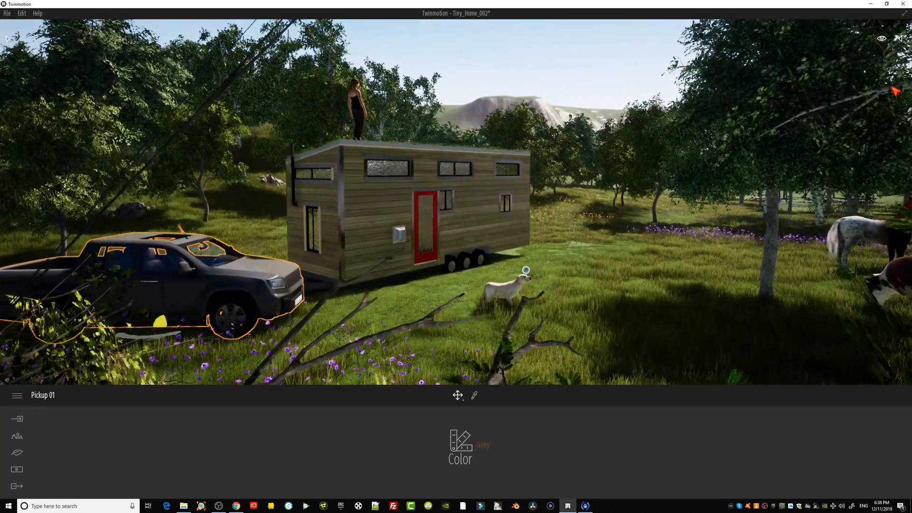
click(6, 38)
scroll(90, 228, down, 2)
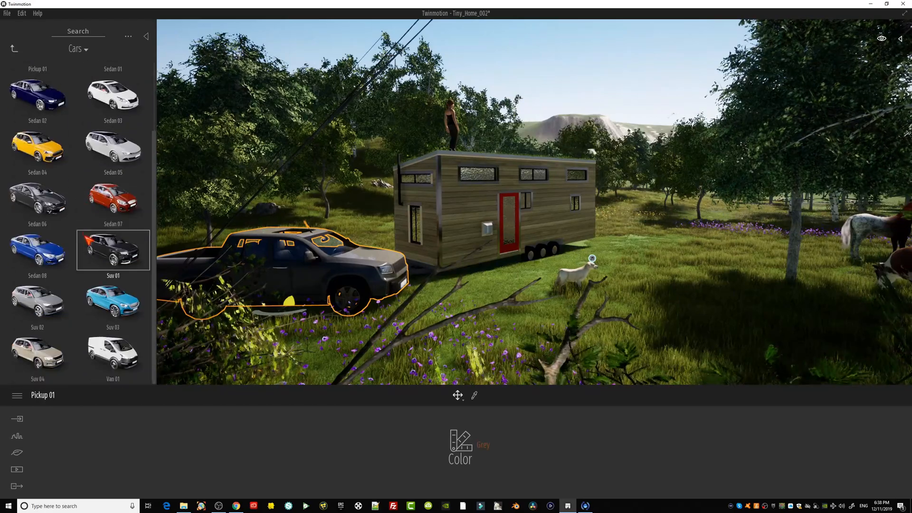
click(13, 49)
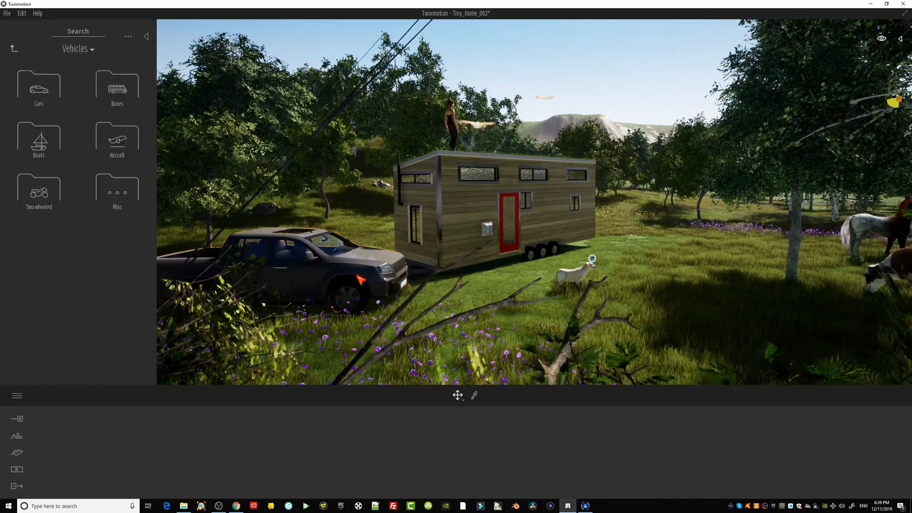
Examine the pickup and the hitch end of the house up close, clear of the surrounding branches.
middle_drag(356, 276, 378, 277)
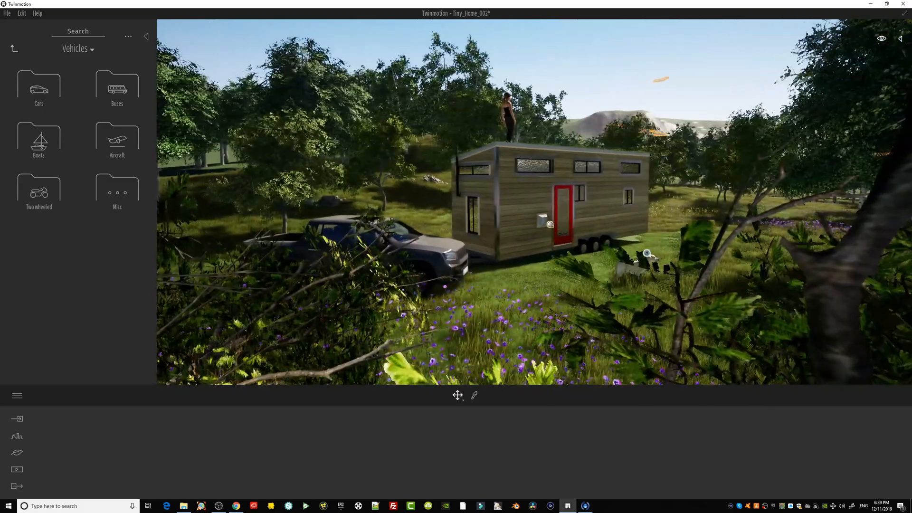
middle_drag(480, 280, 443, 281)
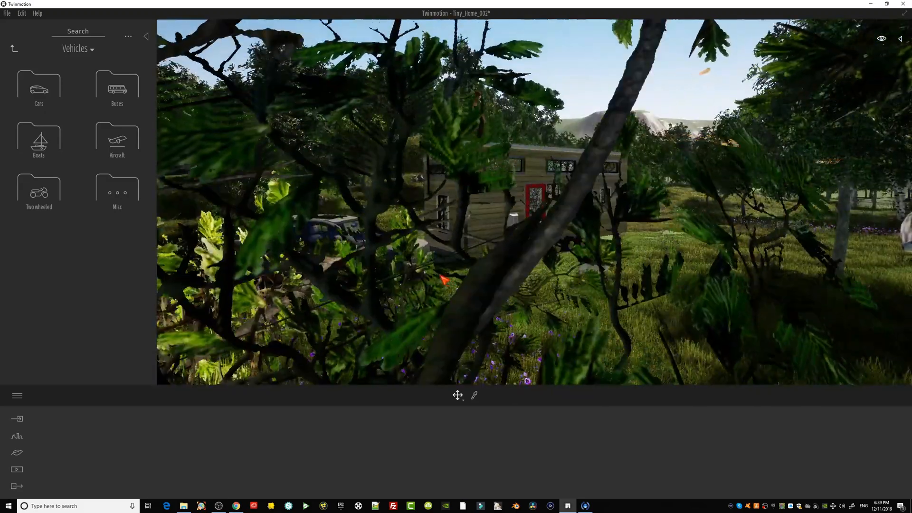
scroll(443, 281, up, 4)
right_drag(552, 285, 531, 285)
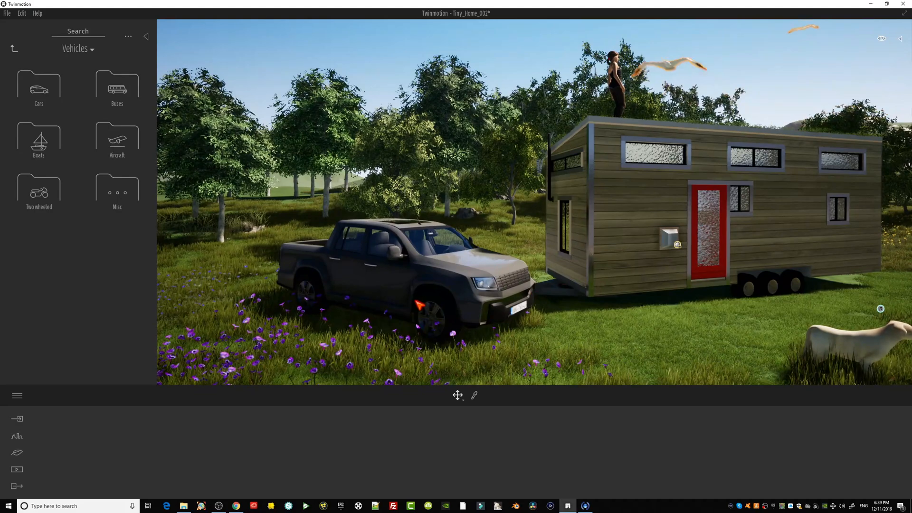
right_drag(414, 302, 424, 303)
middle_drag(423, 303, 401, 284)
mouse_move(401, 283)
right_down()
mouse_move(387, 291)
mouse_move(396, 274)
right_up()
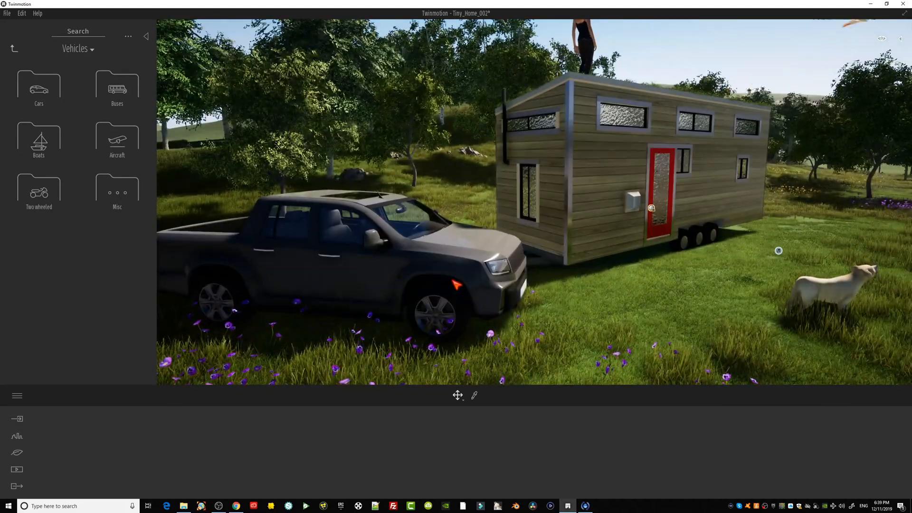
right_drag(454, 281, 454, 281)
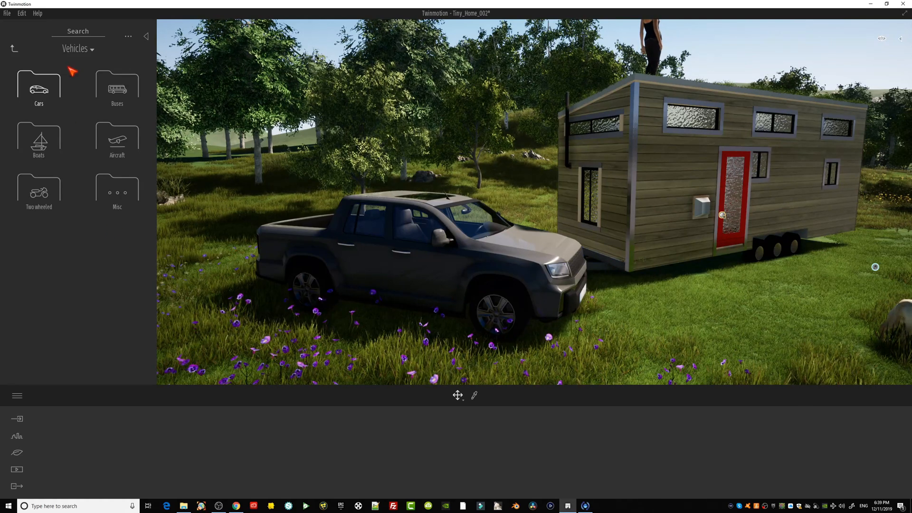
Inspect the pickup, house front and dog from lower viewpoints, and open the Materials category of the library.
click(14, 48)
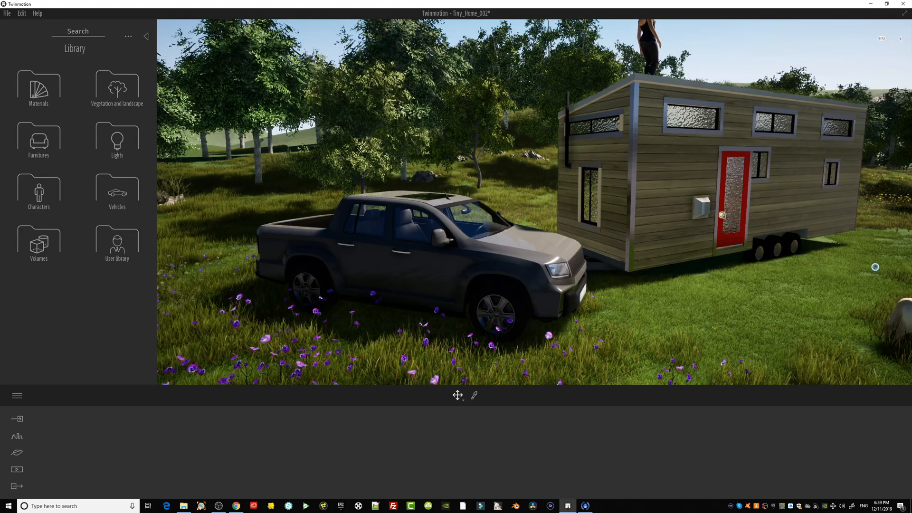
right_drag(534, 202, 596, 185)
middle_drag(596, 185, 653, 126)
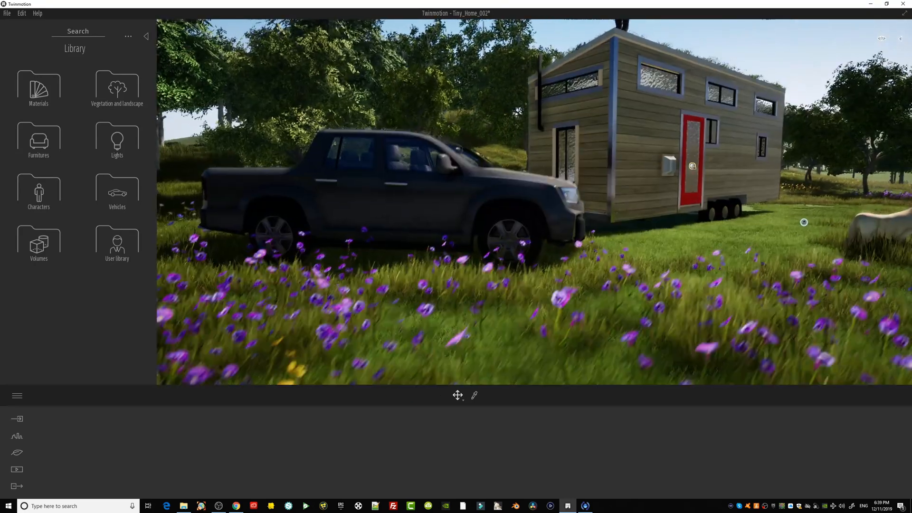
middle_drag(425, 228, 389, 263)
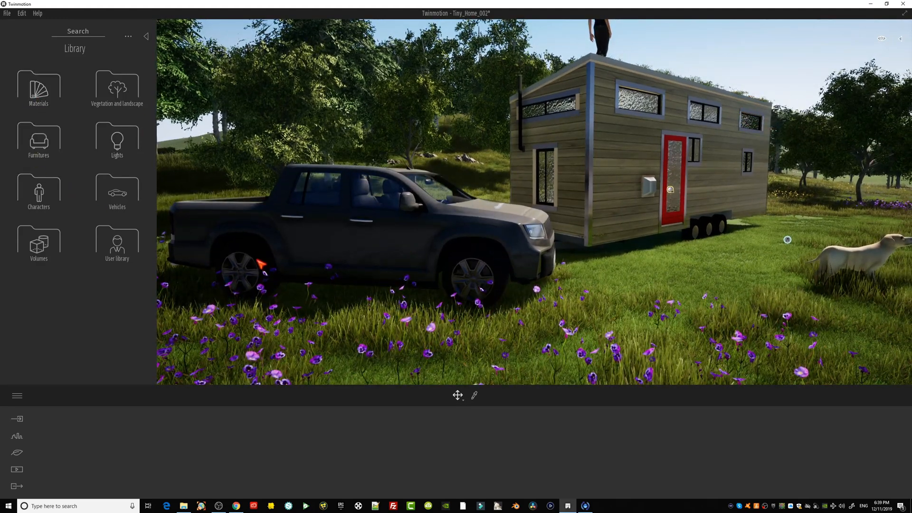
mouse_move(684, 292)
middle_down()
mouse_move(718, 290)
mouse_move(680, 278)
middle_up()
right_drag(731, 281, 689, 295)
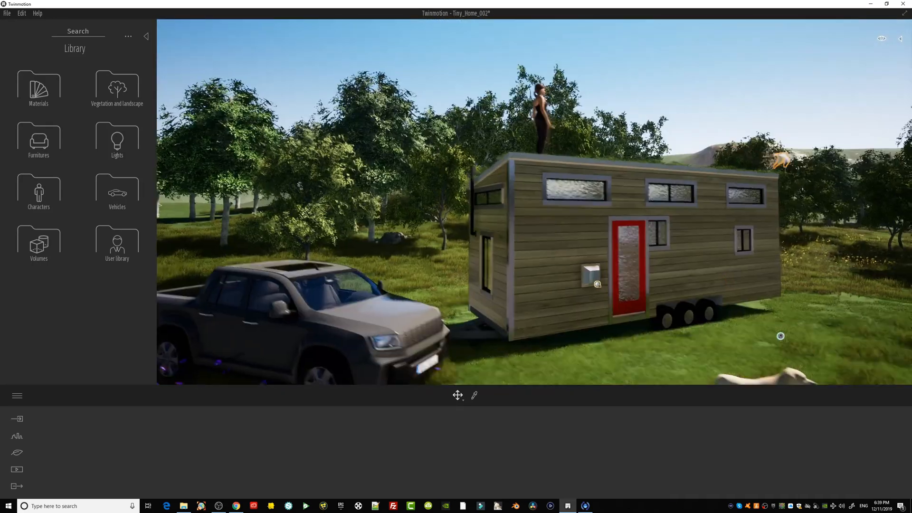
middle_drag(689, 294, 637, 292)
mouse_move(634, 288)
right_down()
mouse_move(626, 302)
mouse_move(639, 287)
right_up()
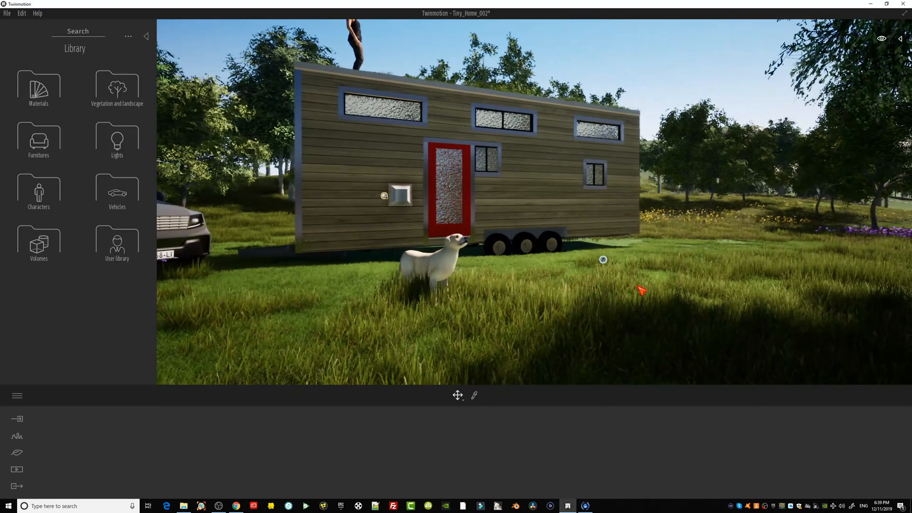
middle_drag(639, 287, 755, 332)
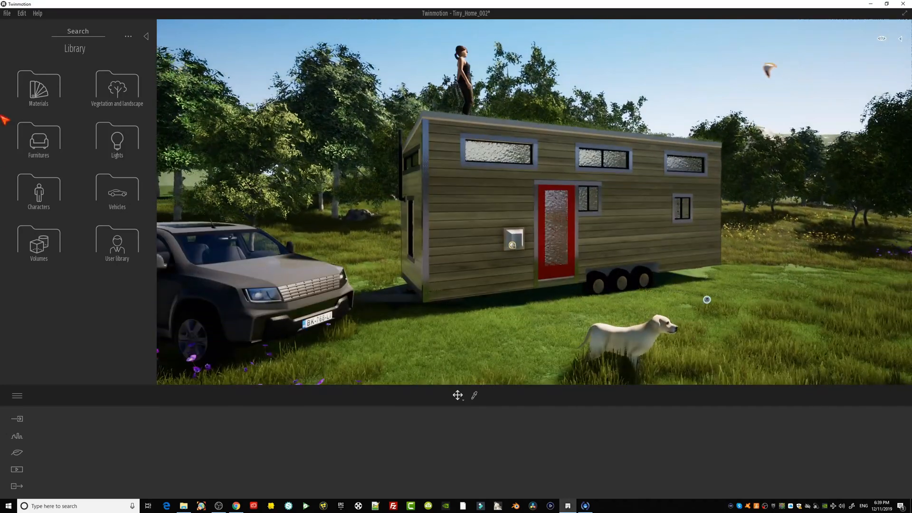
click(51, 98)
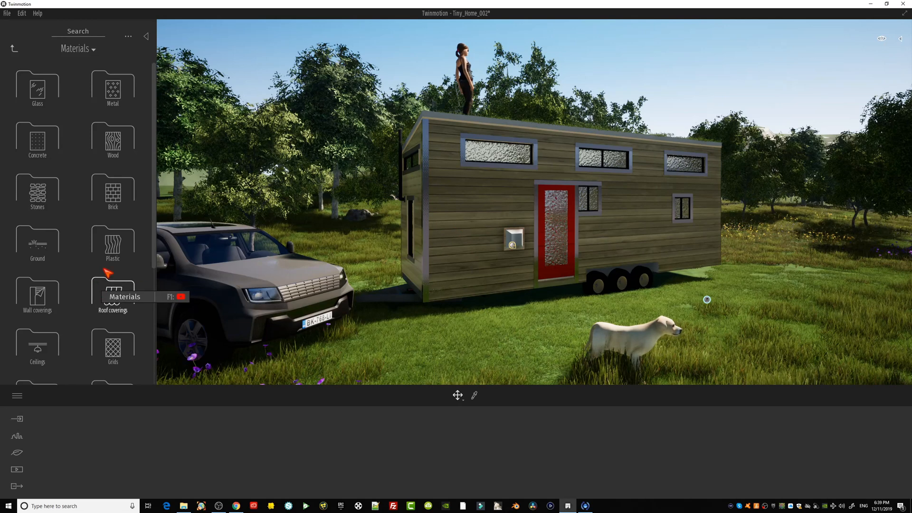
Try Clean brick 01 and Clean brick 04 on the house walls, reducing the brick scale to 0.35.
click(112, 193)
drag(37, 81, 455, 217)
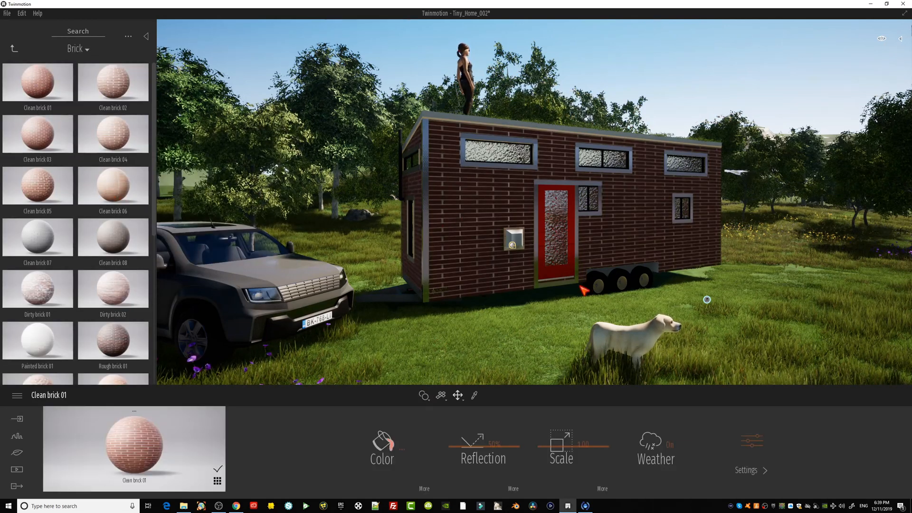
drag(568, 443, 561, 443)
drag(113, 134, 468, 223)
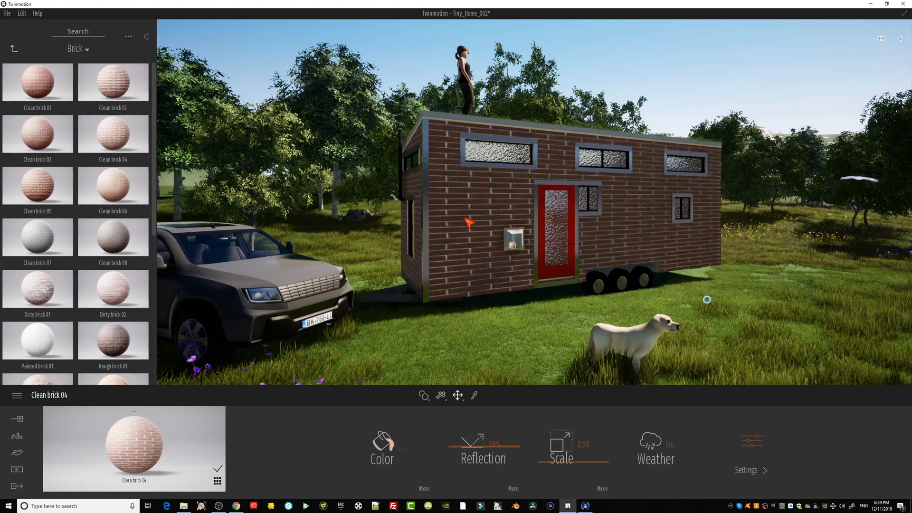
mouse_move(570, 463)
mouse_down()
mouse_move(570, 438)
mouse_move(572, 469)
mouse_up()
click(14, 49)
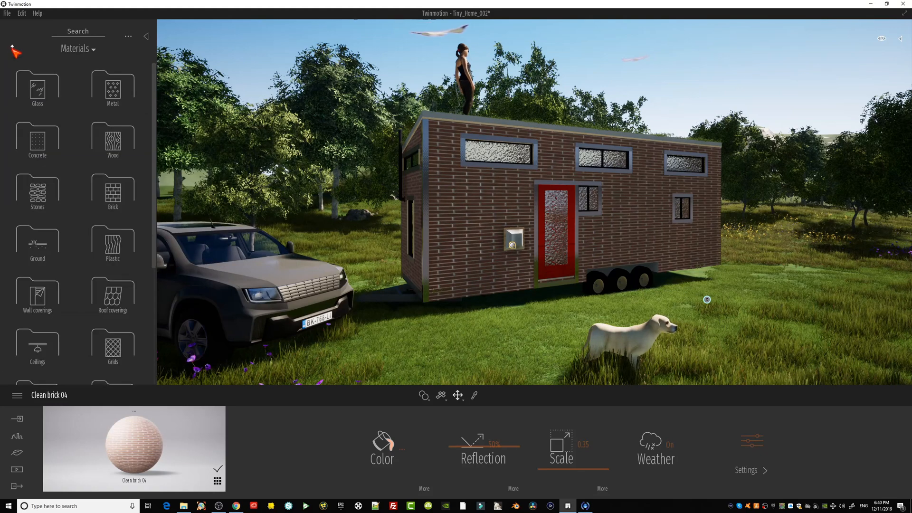
Try the Concrete slabs 01 material on the house walls with its scale set to 0.10.
click(41, 149)
drag(61, 181, 480, 236)
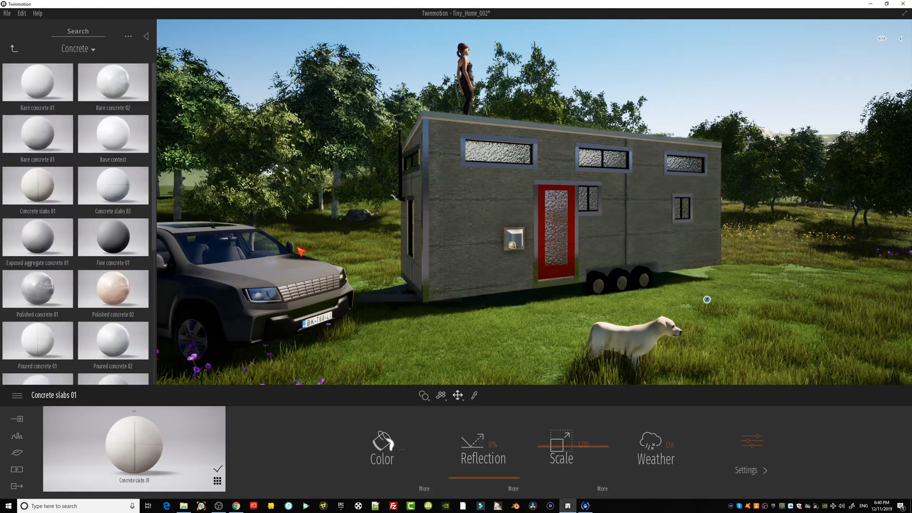
drag(577, 446, 577, 479)
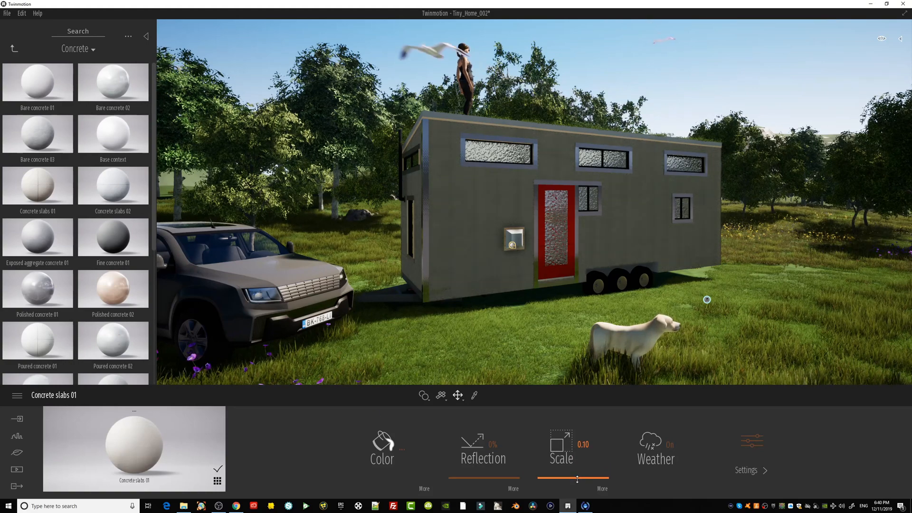
Apply the Maple 01 A wood material to the house walls.
click(14, 48)
click(126, 135)
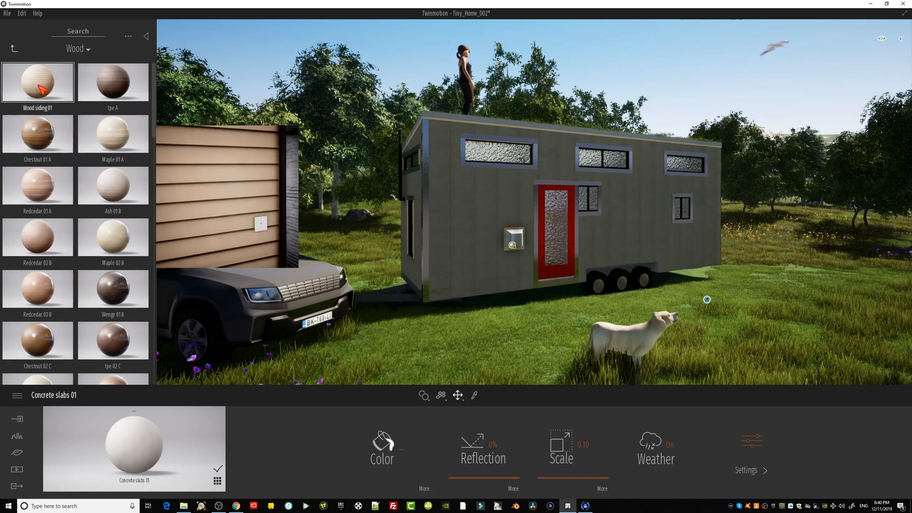
drag(122, 132, 470, 181)
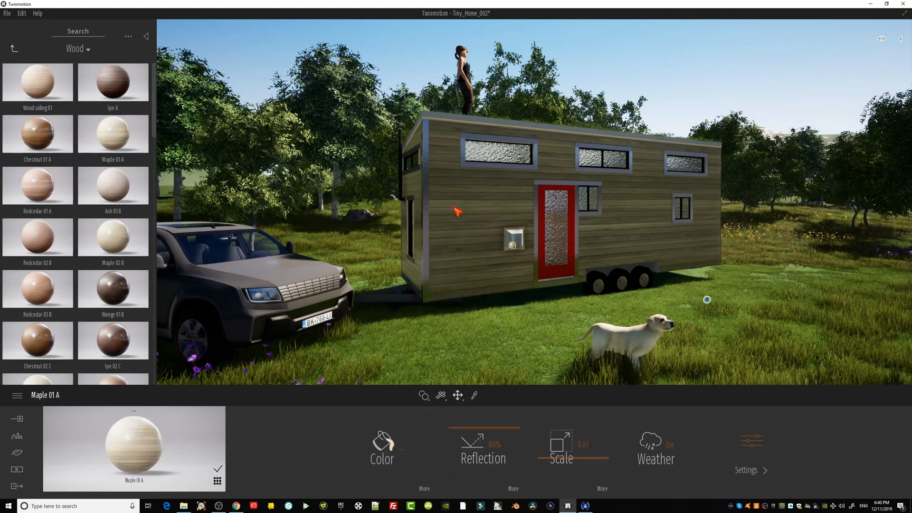
Browse the Plastic materials and search that category for "roof".
click(14, 49)
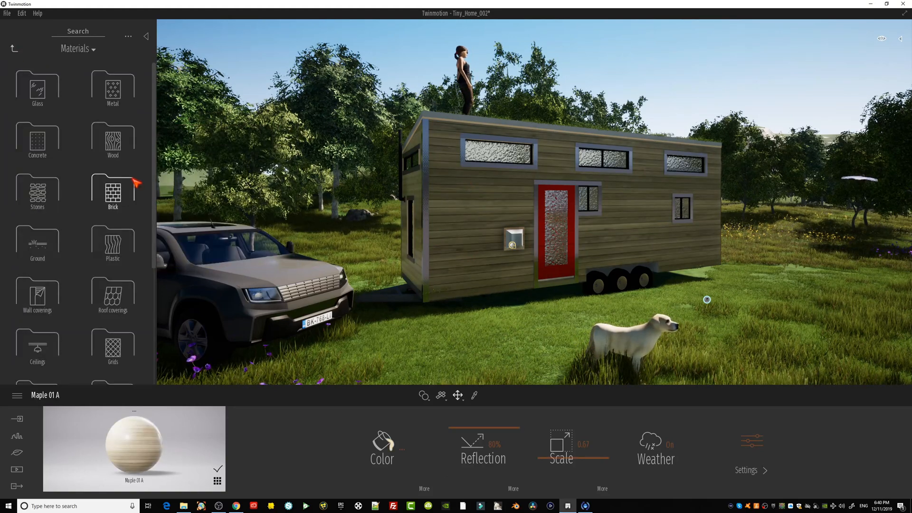
click(125, 257)
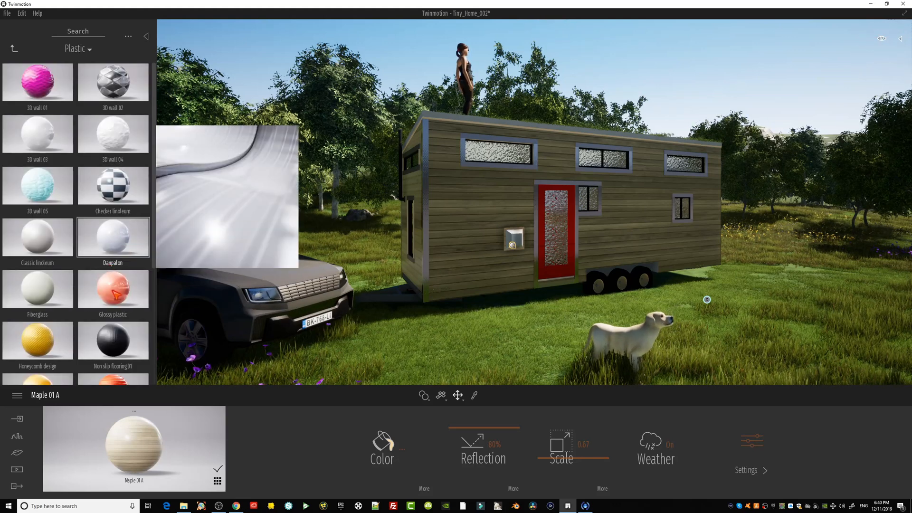
drag(115, 294, 52, 124)
click(90, 32)
text(ri)
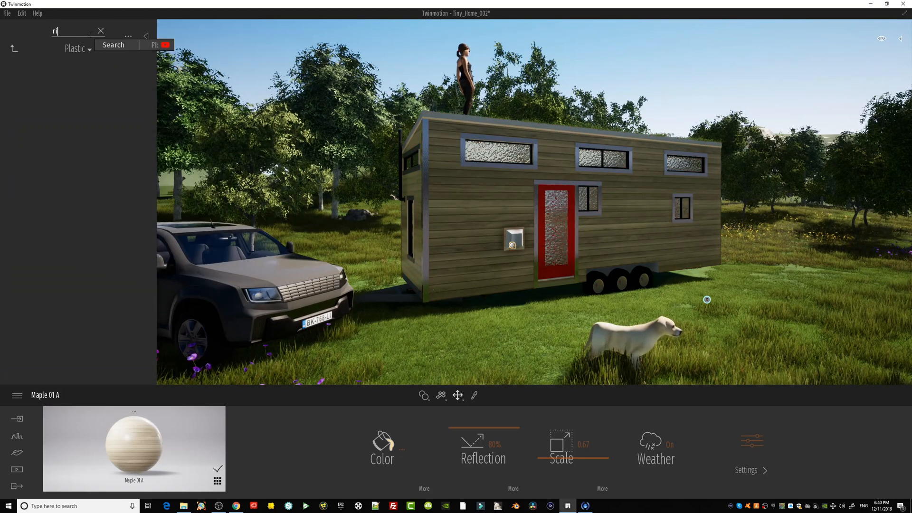
click(87, 70)
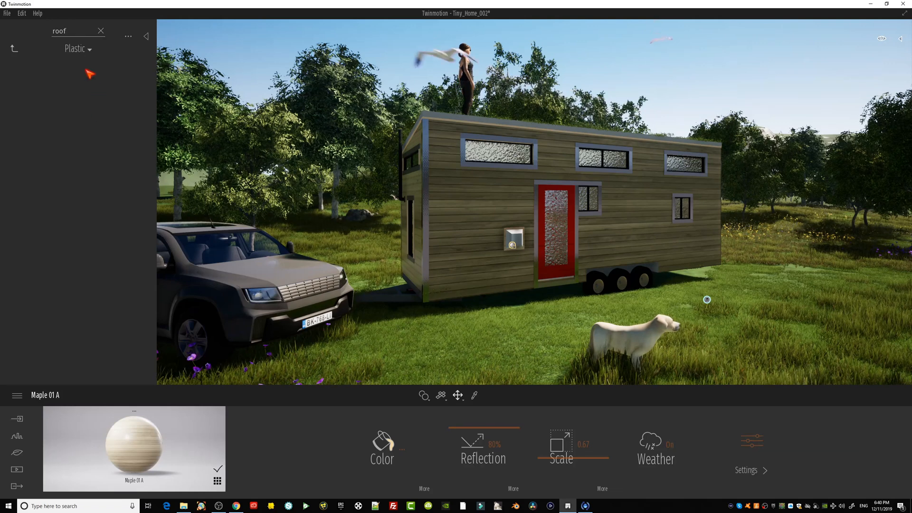
Search the whole Materials category for "roof" and apply Roof covering 06 to the tiny house's roof surface.
click(19, 49)
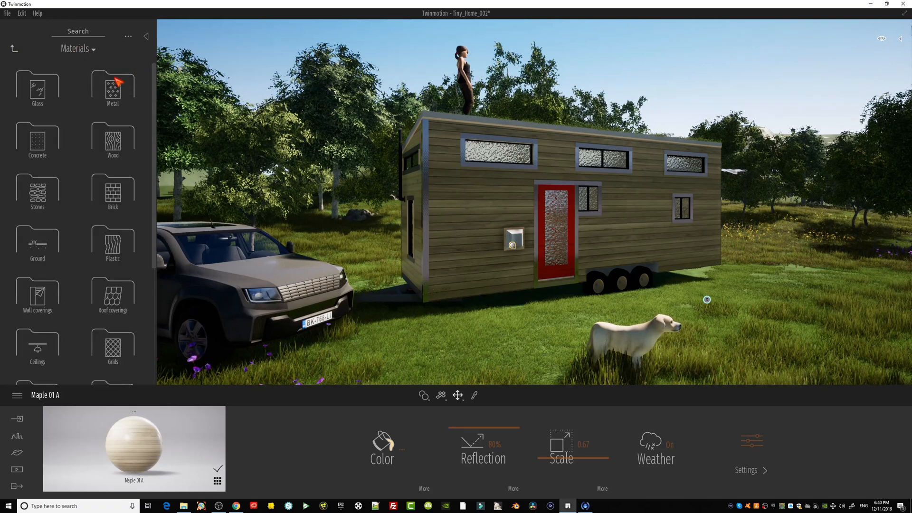
click(86, 31)
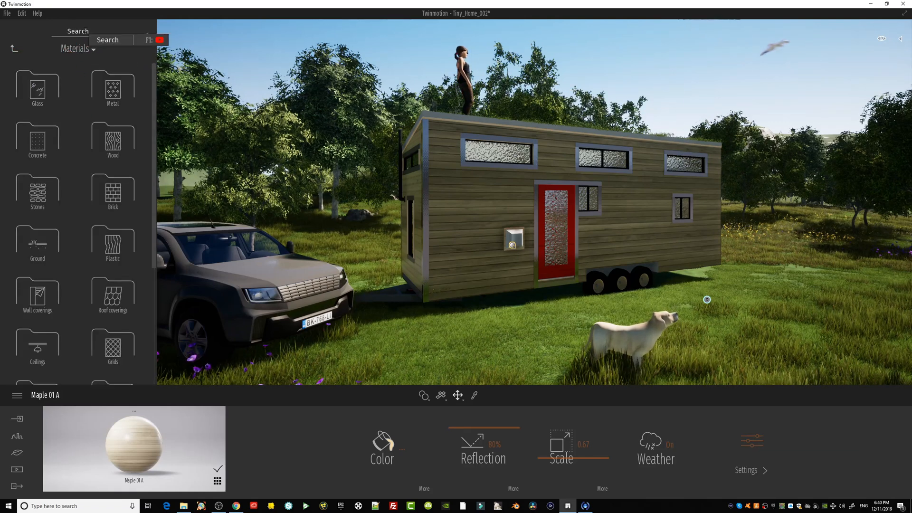
text(roof)
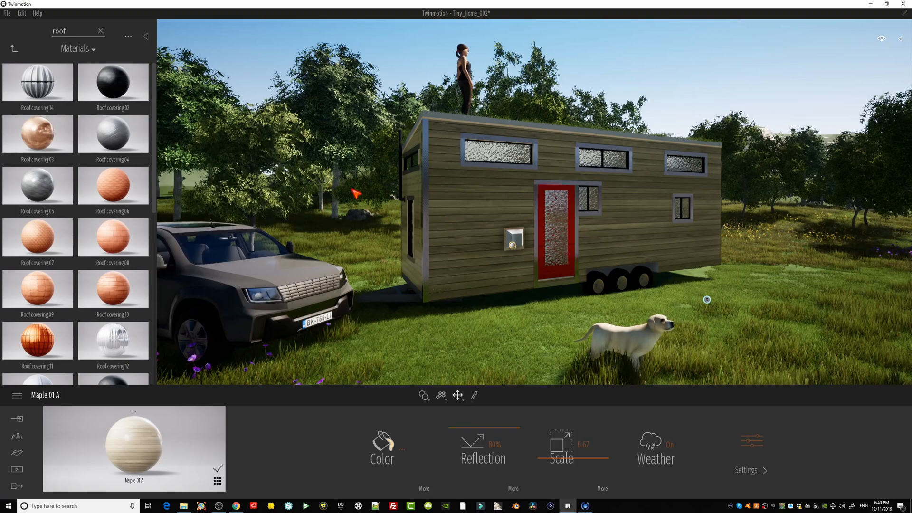
right_drag(453, 148, 480, 200)
middle_drag(453, 148, 454, 344)
scroll(454, 236, up, 3)
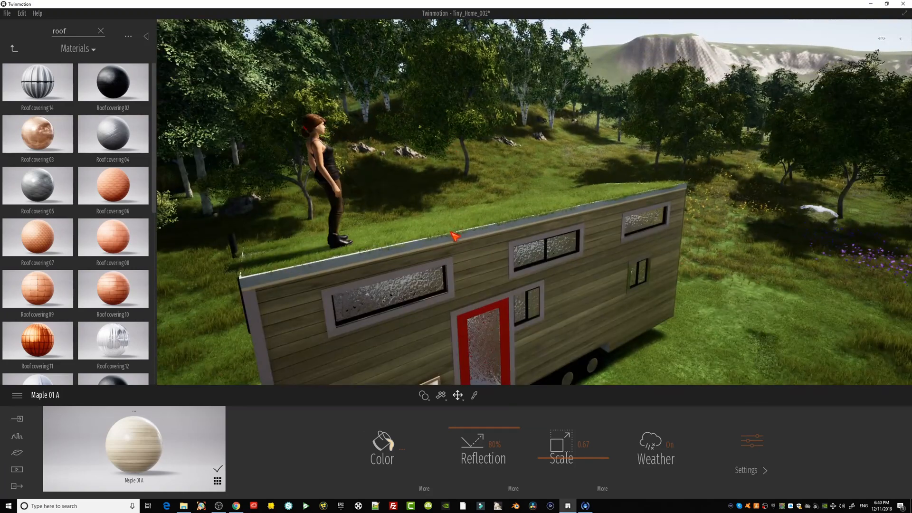
middle_drag(455, 236, 552, 232)
right_drag(552, 232, 660, 214)
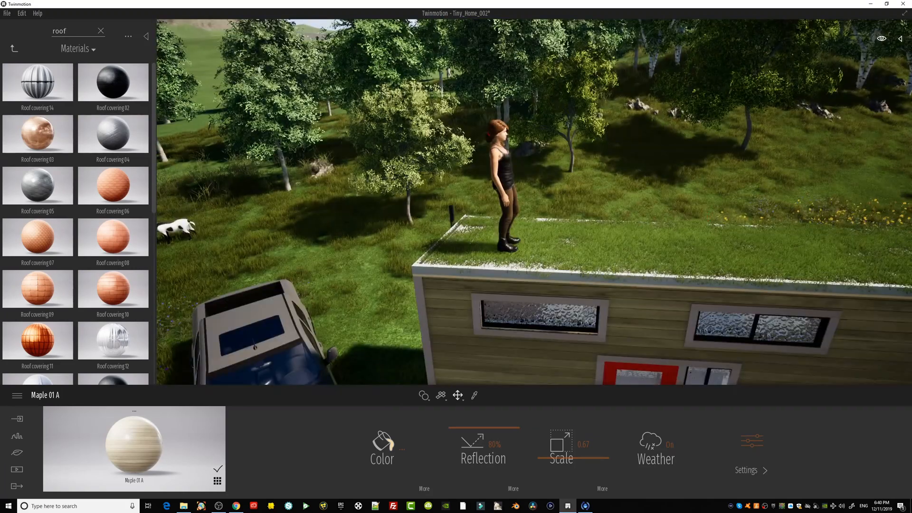
middle_drag(661, 214, 708, 216)
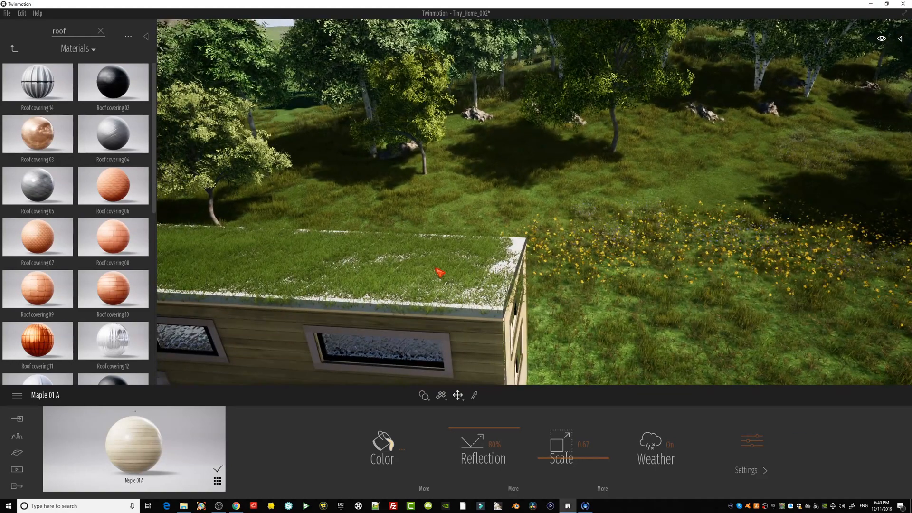
click(517, 248)
Examine the roof covering beneath the grass and the siding at the rear end of the house.
shift+middle_drag(517, 249, 641, 250)
scroll(484, 204, up, 3)
right_drag(484, 204, 497, 161)
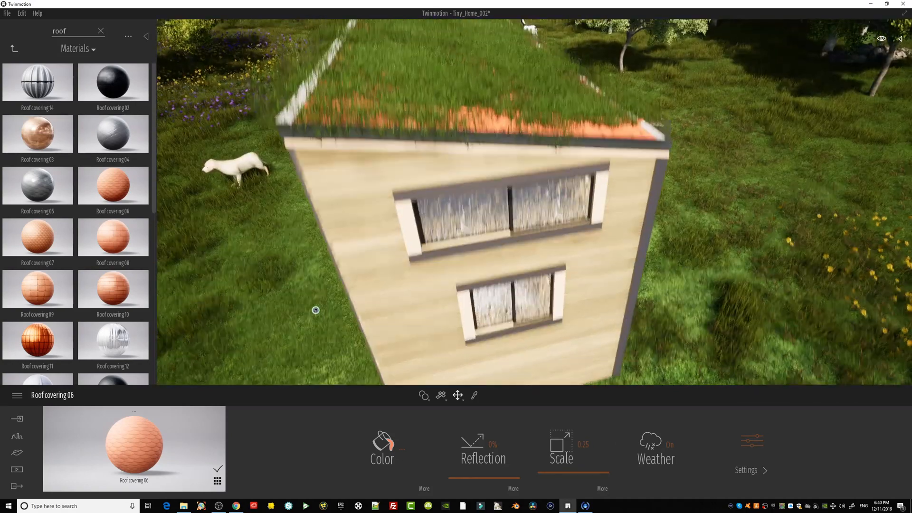
middle_drag(496, 160, 572, 230)
right_drag(497, 204, 553, 183)
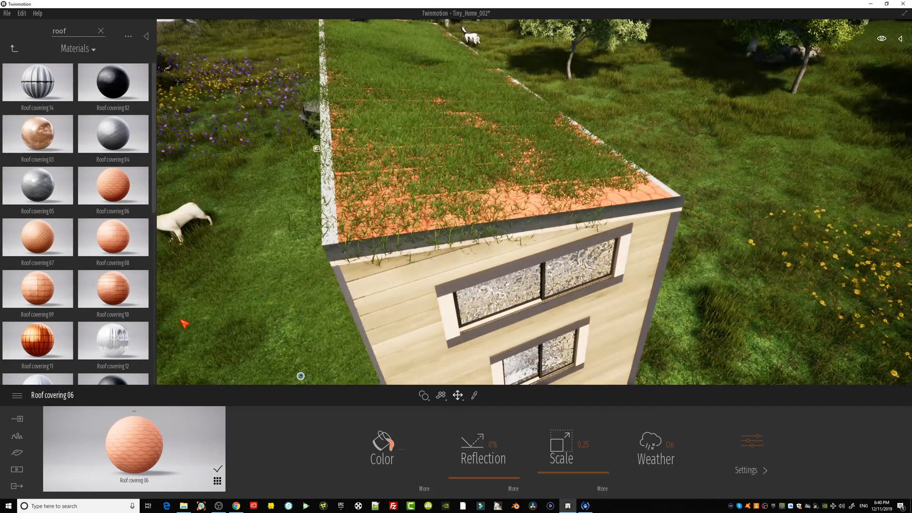
middle_drag(494, 262, 555, 164)
right_drag(555, 164, 577, 107)
middle_drag(494, 238, 534, 126)
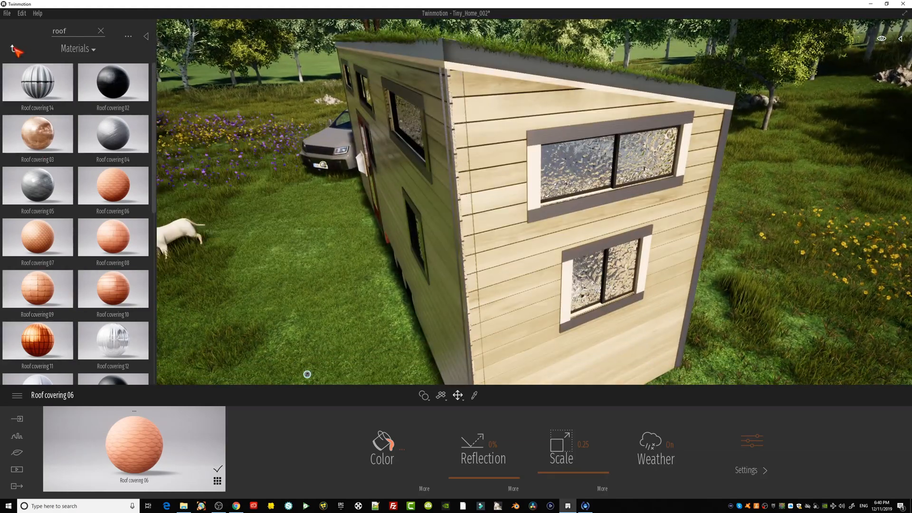
Search the Materials category for "white" and apply White Marble 01 B to the trim along the roof edge.
click(14, 49)
right_drag(444, 373, 458, 342)
middle_drag(459, 342, 465, 268)
scroll(465, 267, down, 3)
right_drag(465, 271, 470, 267)
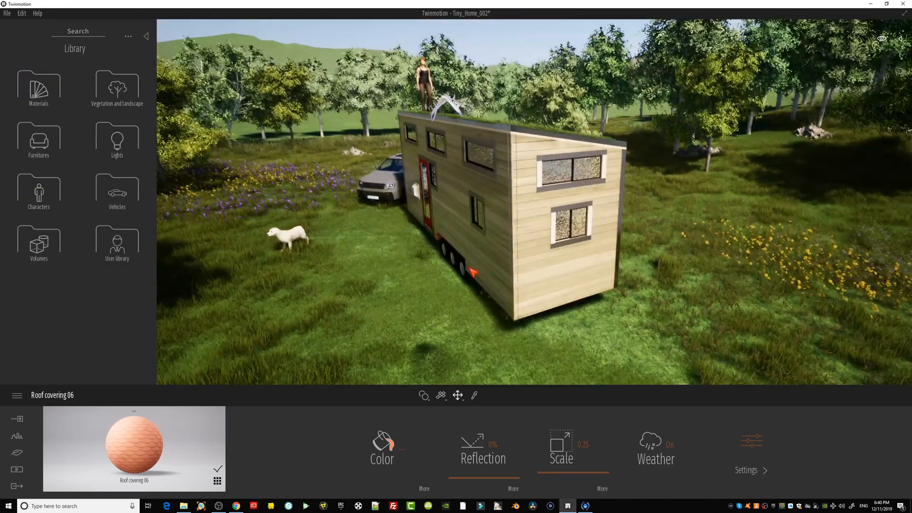
scroll(486, 241, up, 1)
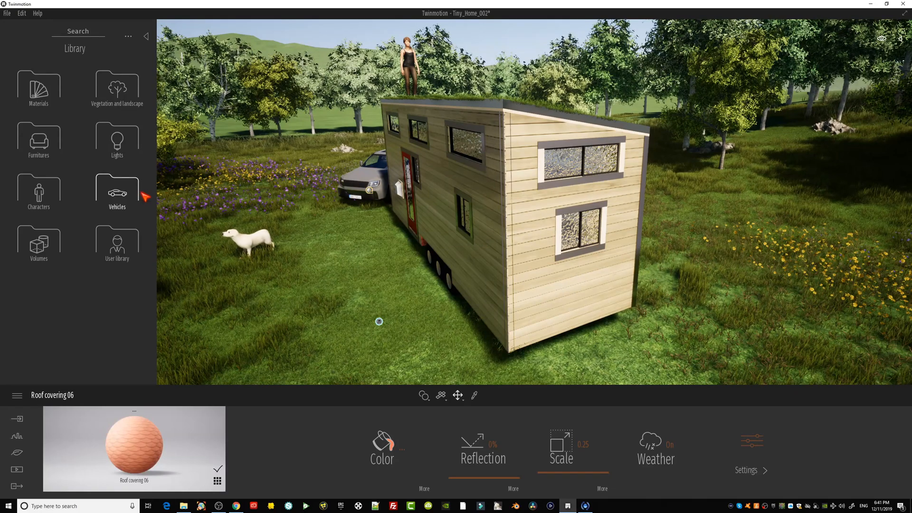
click(41, 88)
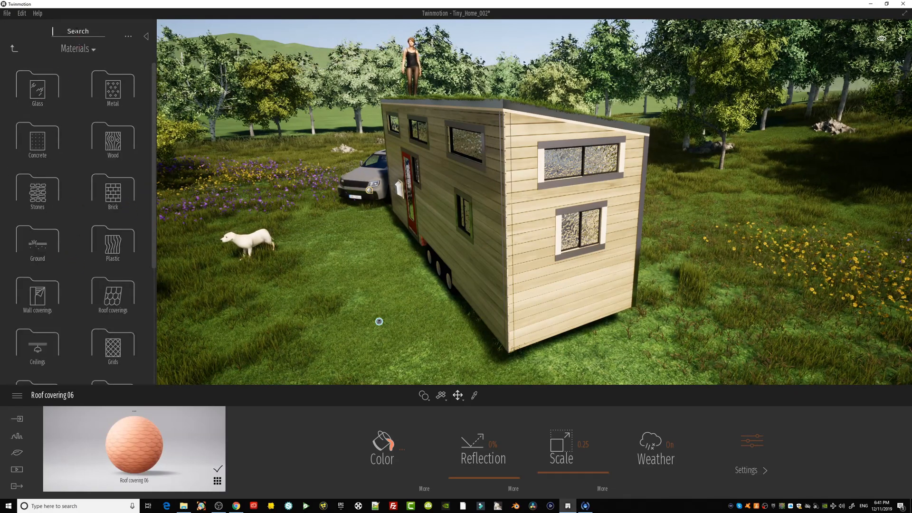
click(76, 31)
text(white)
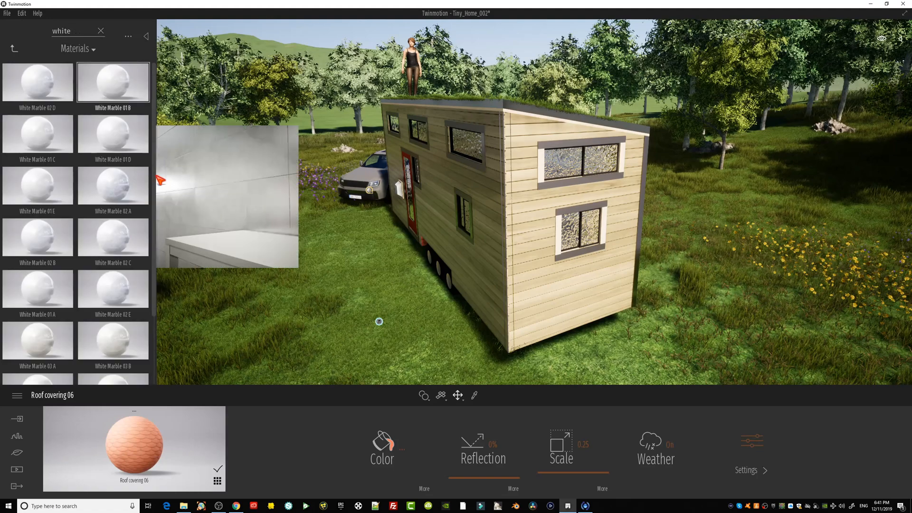
drag(126, 106, 508, 107)
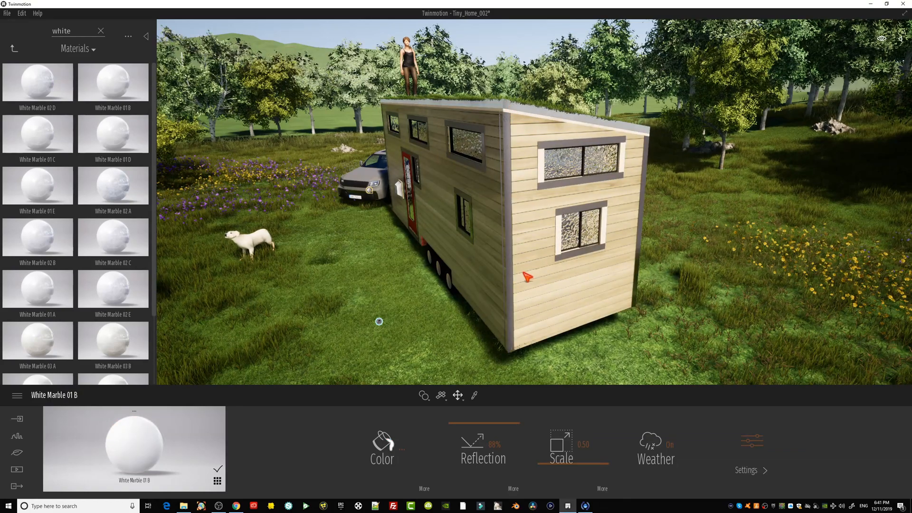
Apply White Marble 02 A to the red trailer frame above the wheels and browse the other white materials.
right_drag(525, 277, 333, 259)
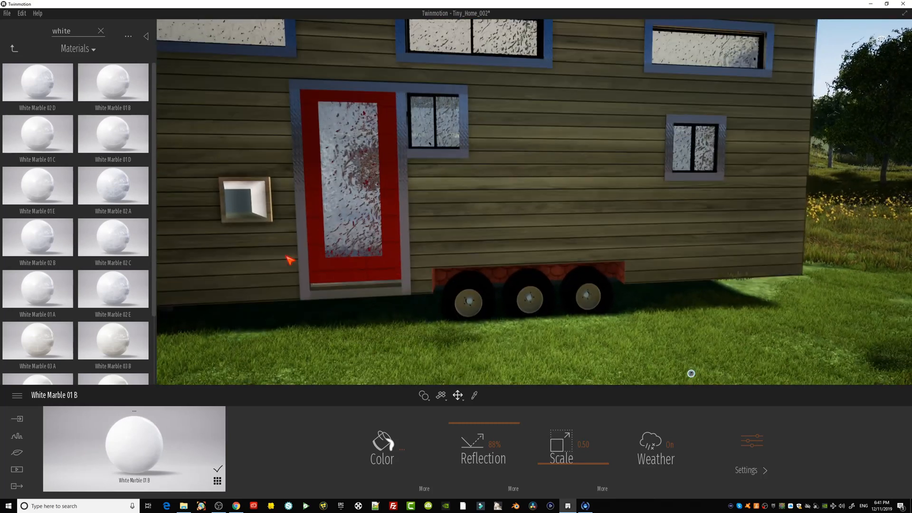
mouse_move(118, 188)
drag(127, 191, 569, 274)
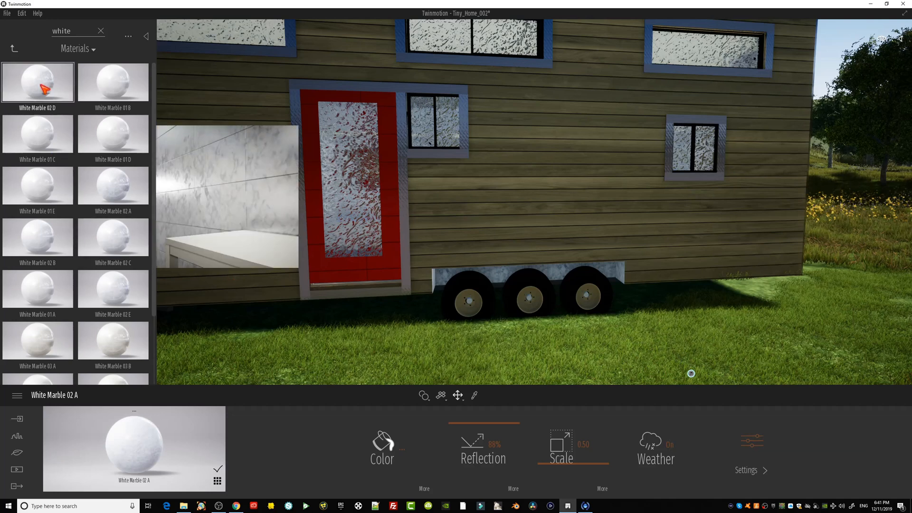
scroll(43, 290, down, 2)
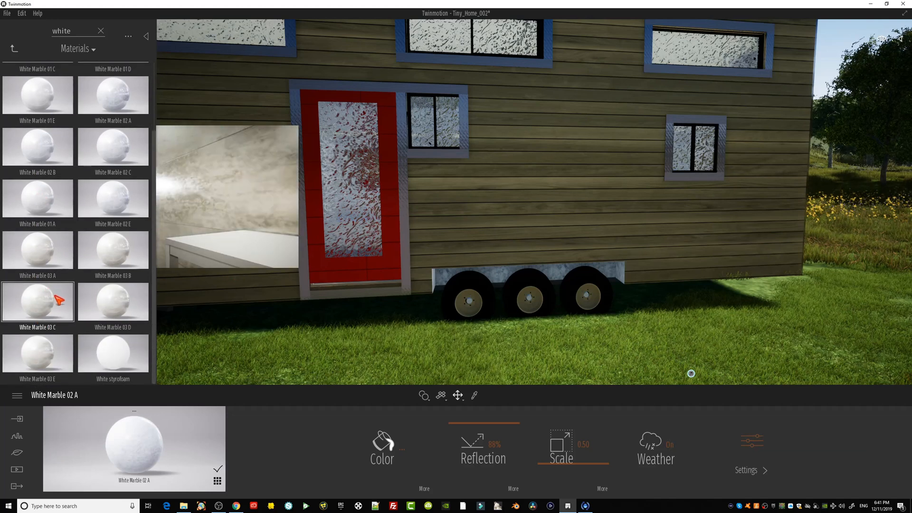
View the User library and return to the top level of the library.
click(14, 48)
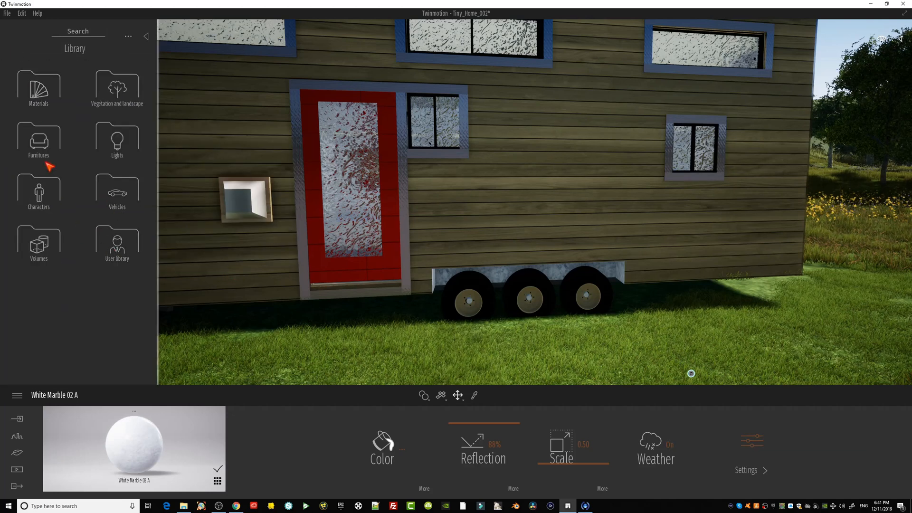
click(124, 250)
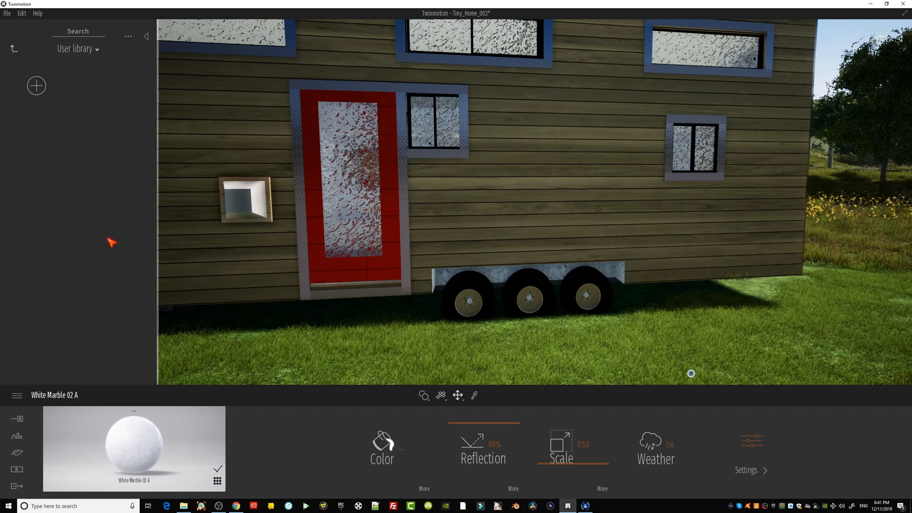
click(15, 49)
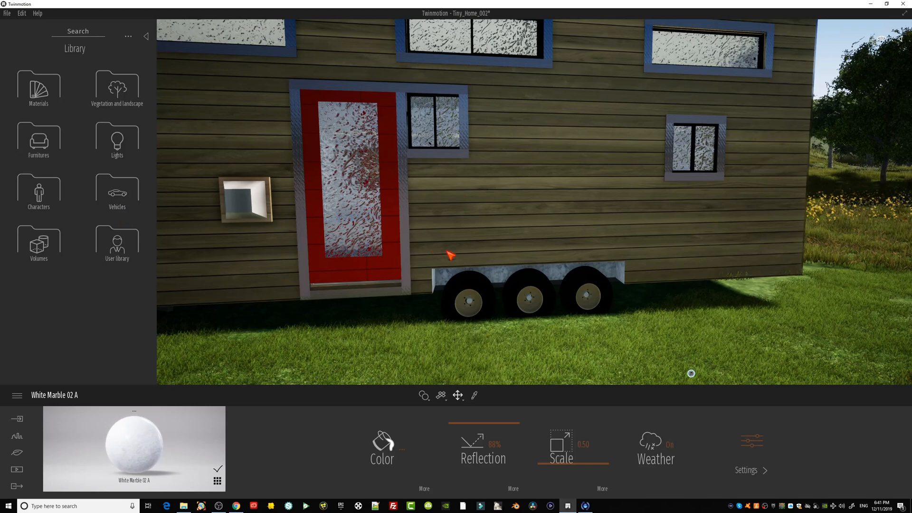
Change the day time to night and view the moonlit sky and the front of the house.
click(879, 40)
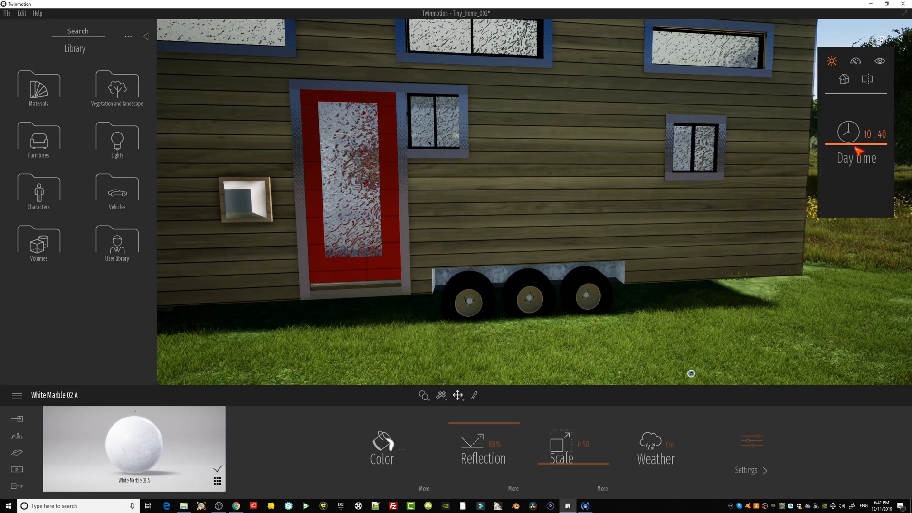
drag(860, 149, 860, 192)
right_drag(512, 298, 487, 263)
scroll(450, 281, down, 1)
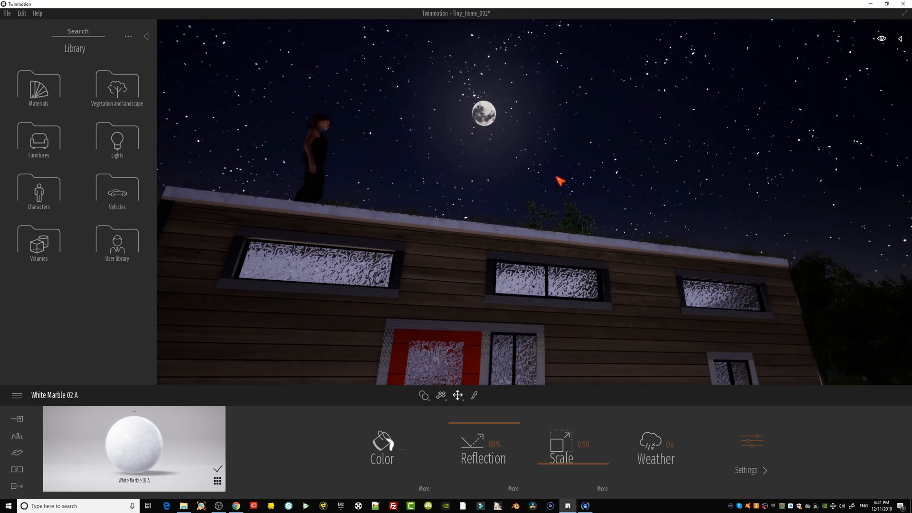
right_drag(549, 194, 485, 236)
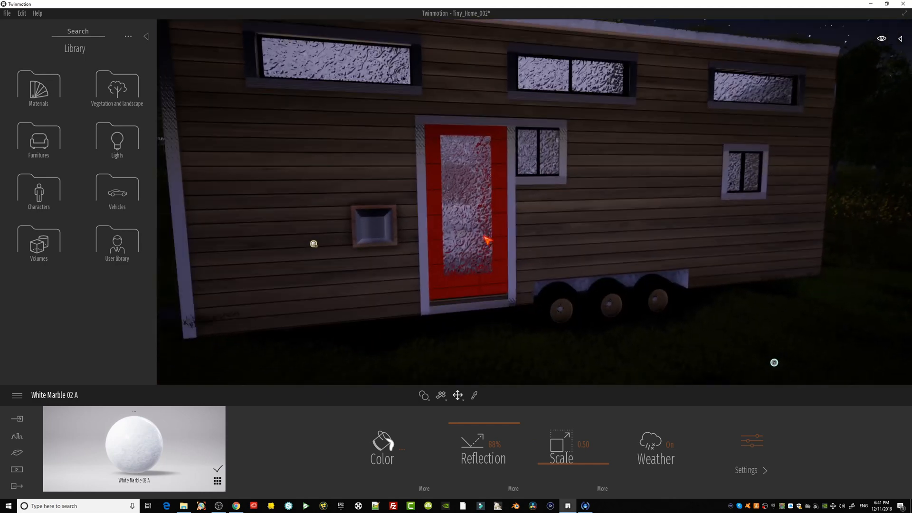
scroll(456, 258, up, 4)
scroll(452, 256, down, 5)
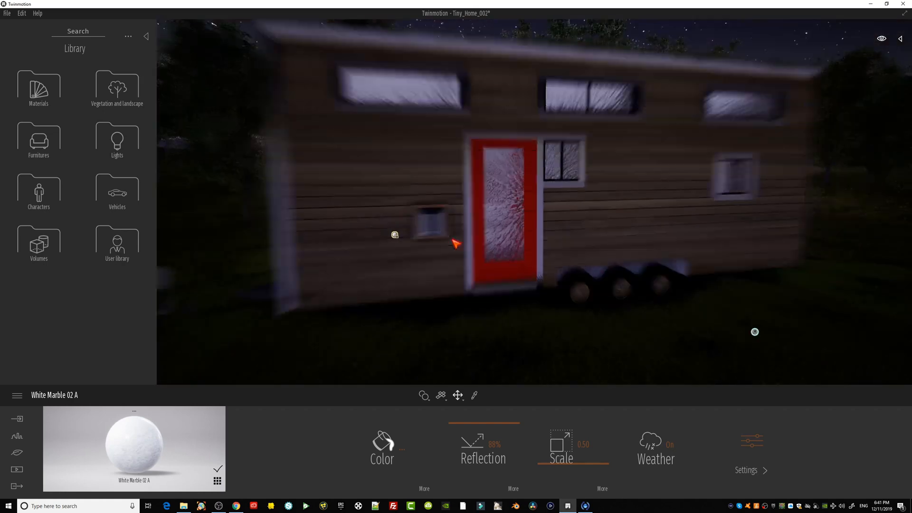
Go inside the tiny house facing the stairs and shift the day time earlier to darken the interior.
right_drag(428, 249, 452, 256)
middle_drag(452, 255, 487, 151)
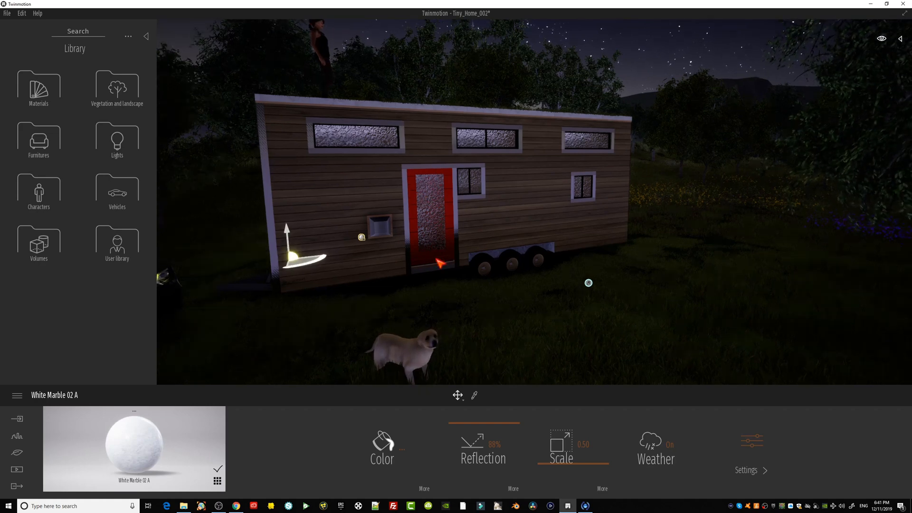
scroll(440, 262, up, 5)
key(a)
right_drag(441, 262, 570, 262)
key(w)
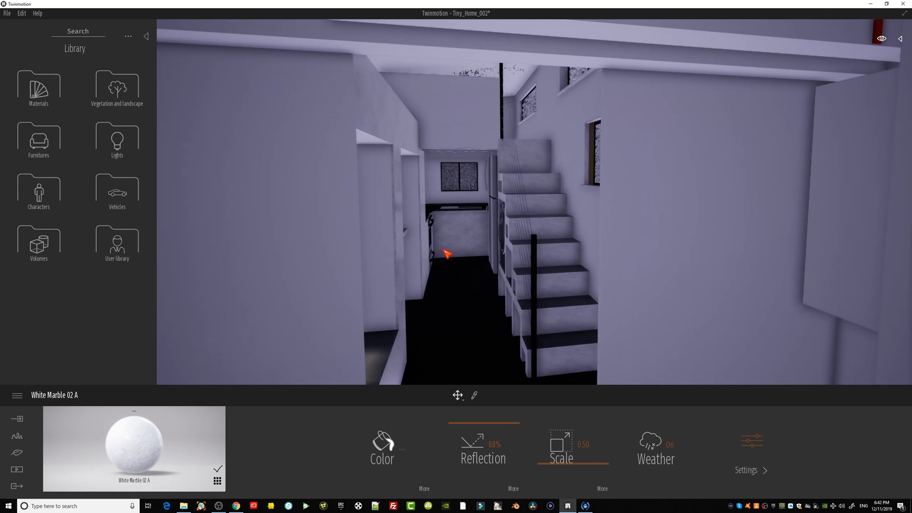
right_drag(507, 256, 503, 243)
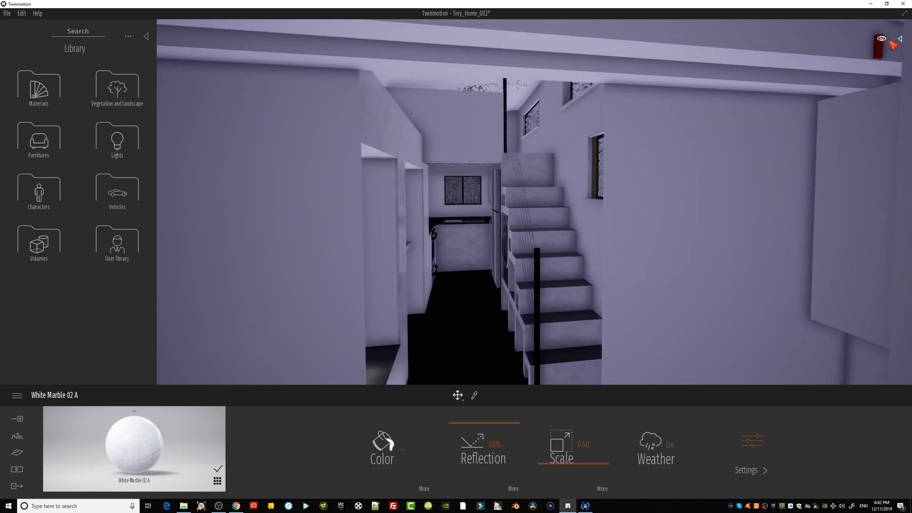
mouse_move(889, 41)
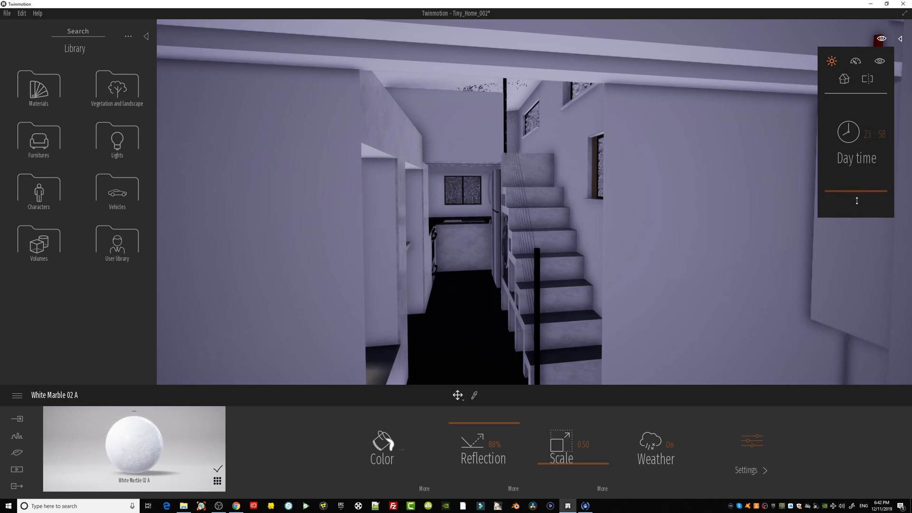
drag(857, 201, 858, 178)
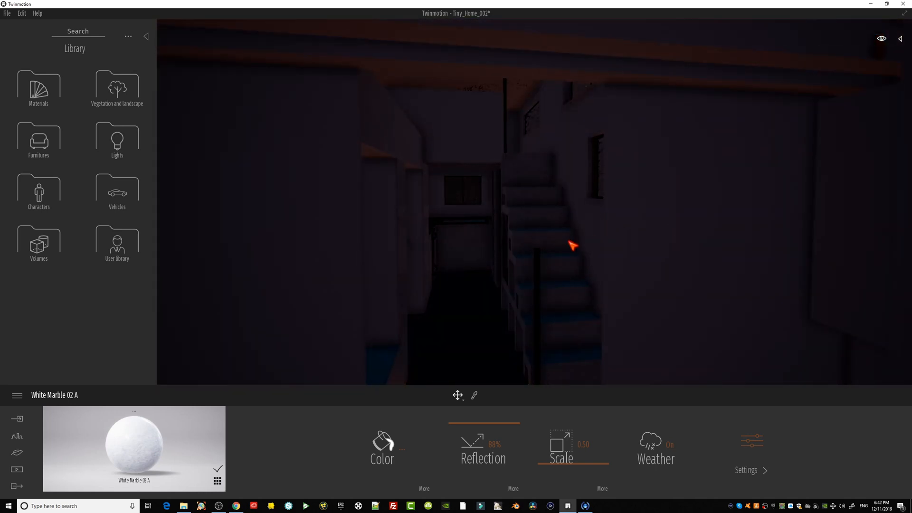
Place a Neon light from the Lights library high on the interior wall above the doorway openings.
middle_drag(569, 241, 532, 197)
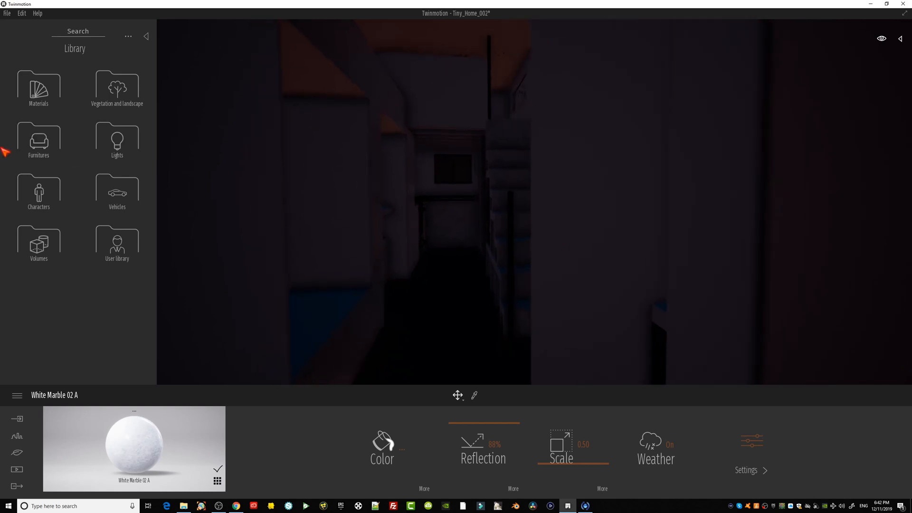
click(125, 151)
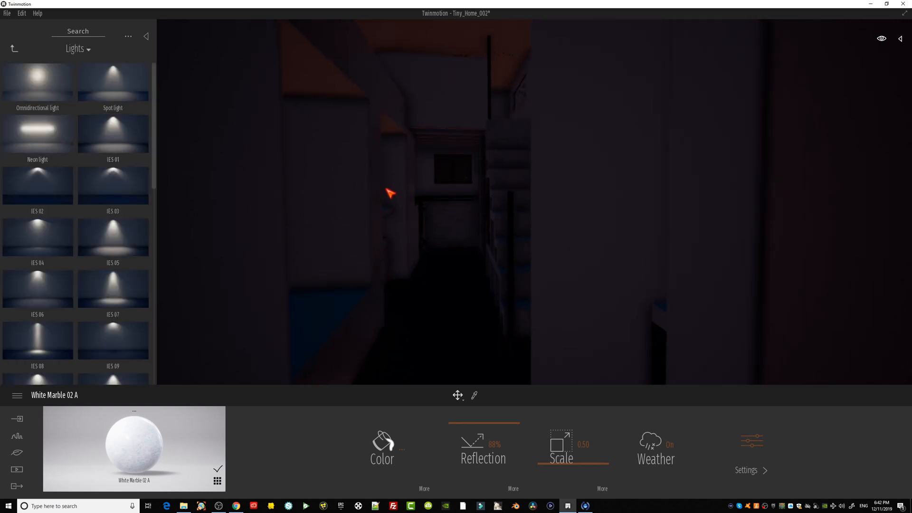
right_drag(398, 189, 475, 178)
middle_drag(386, 182, 475, 219)
right_drag(518, 228, 484, 239)
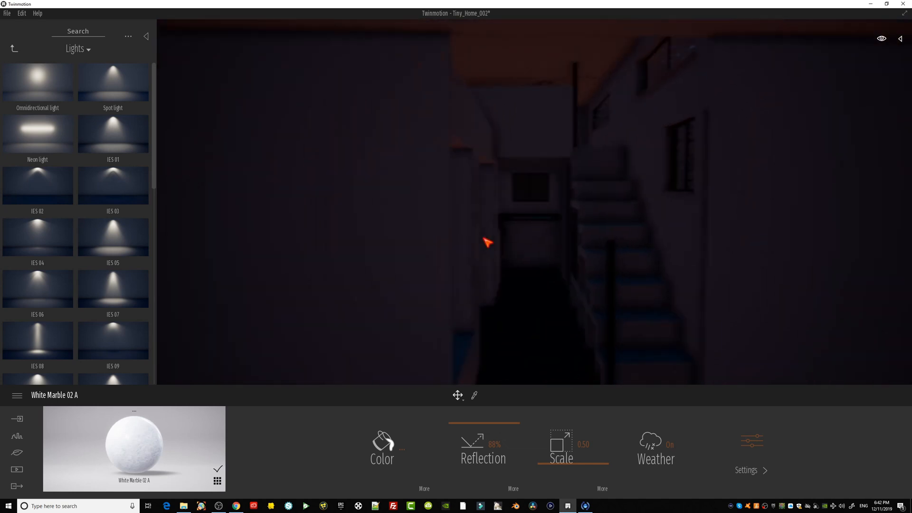
scroll(544, 249, down, 2)
scroll(545, 249, up, 2)
middle_drag(556, 244, 530, 239)
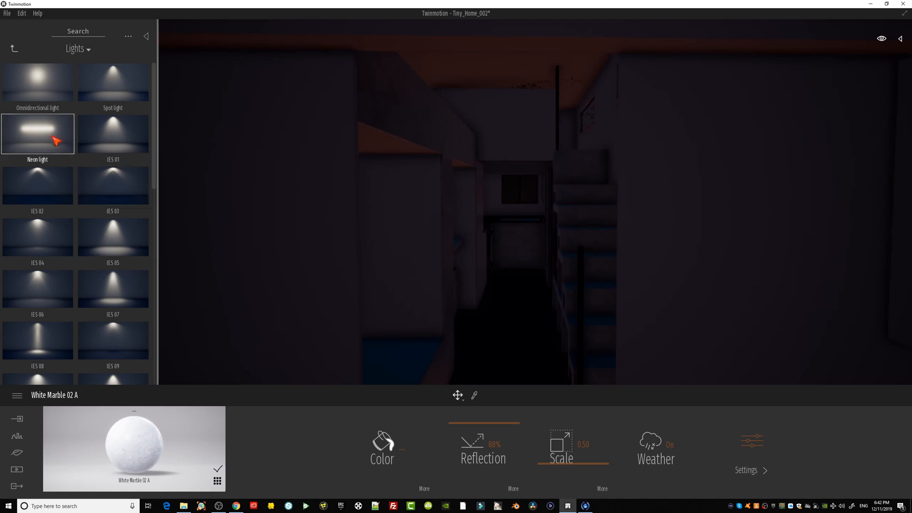
drag(37, 133, 411, 63)
drag(412, 64, 410, 70)
right_drag(478, 200, 401, 207)
middle_drag(401, 207, 385, 212)
scroll(504, 200, down, 3)
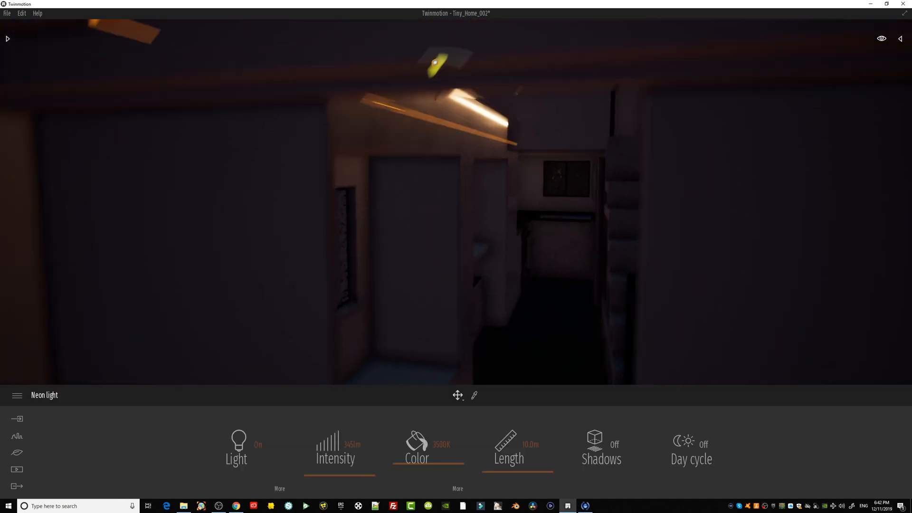
Adjust the neon light's height along the upper wall and set its length to 4 m.
middle_drag(504, 199, 509, 270)
scroll(512, 255, up, 4)
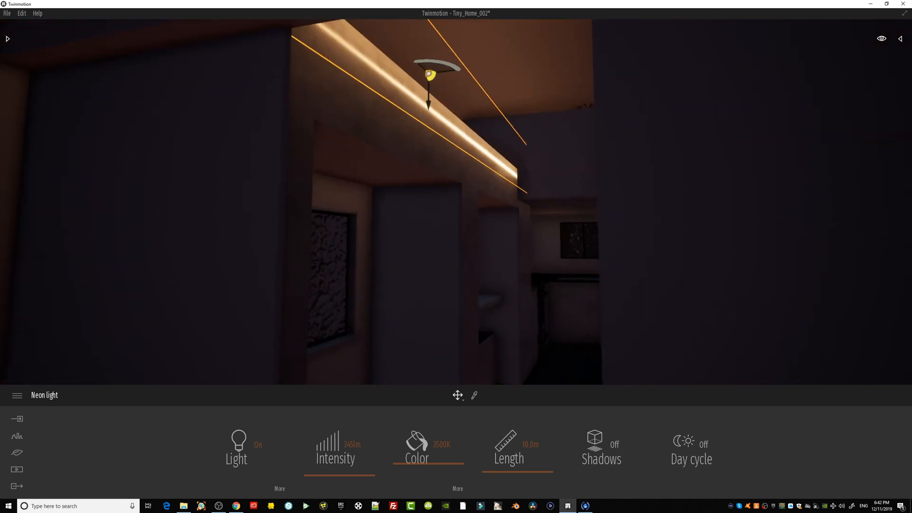
drag(431, 103, 432, 88)
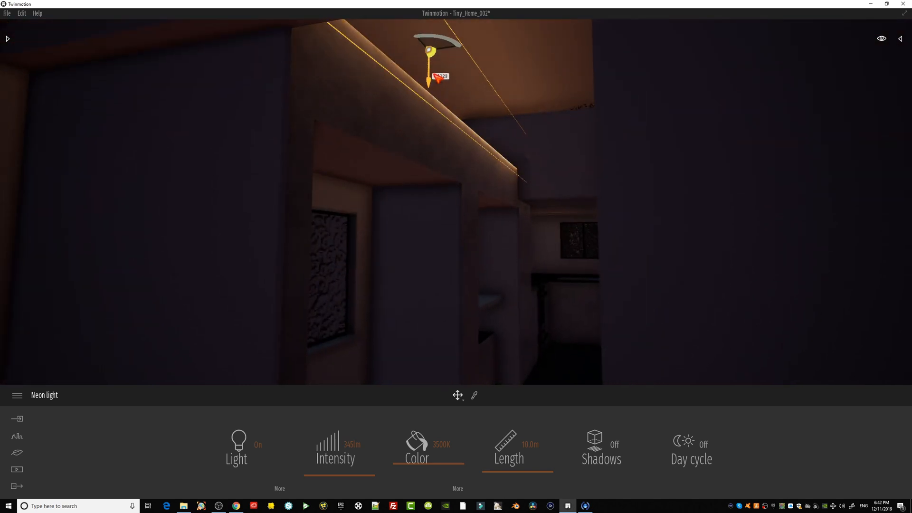
drag(450, 28, 433, 96)
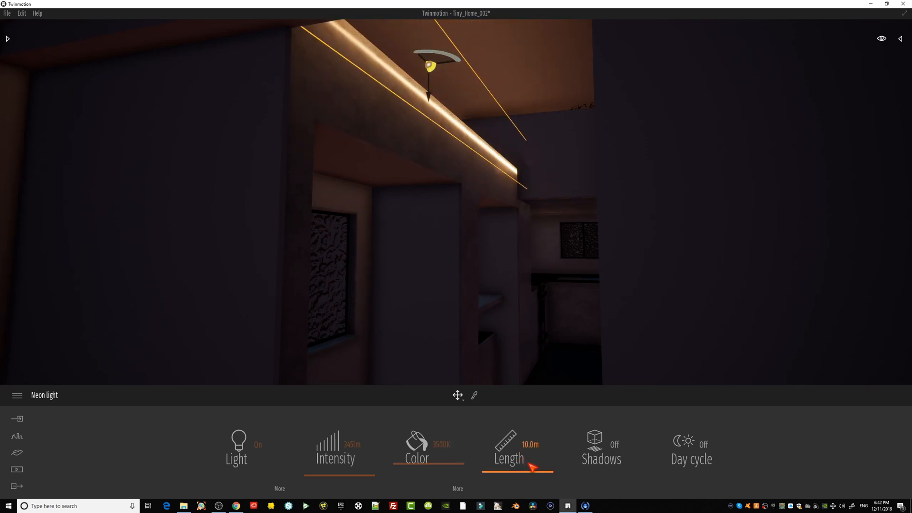
text(5)
key(Return)
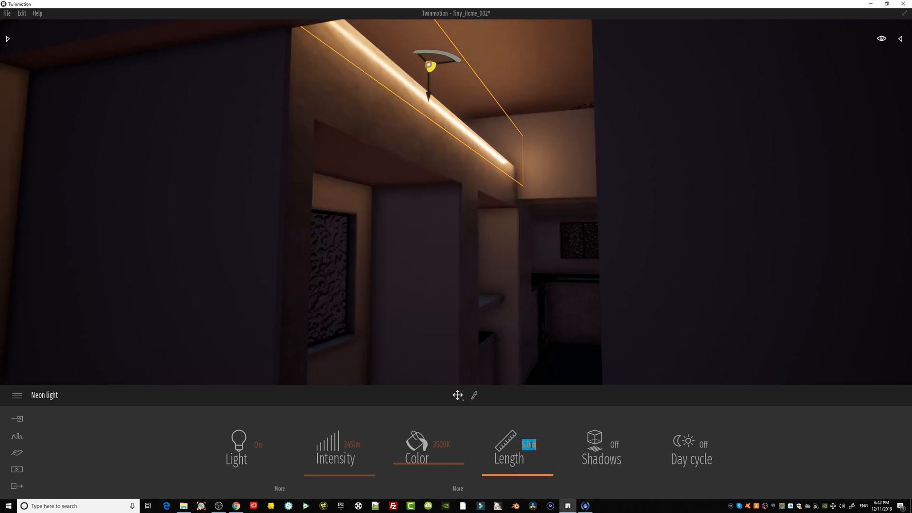
text(6)
key(Return)
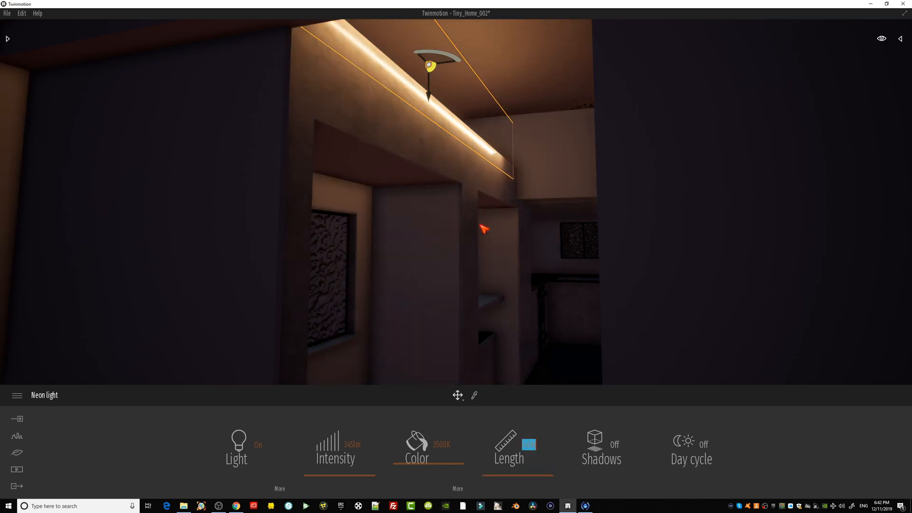
Move the neon light onto the outer wall above the long upper window, just below the ceiling.
right_drag(528, 279, 525, 259)
middle_drag(526, 259, 500, 238)
right_drag(499, 238, 513, 154)
drag(534, 123, 526, 97)
mouse_move(475, 93)
right_down()
mouse_move(484, 118)
mouse_move(465, 82)
right_up()
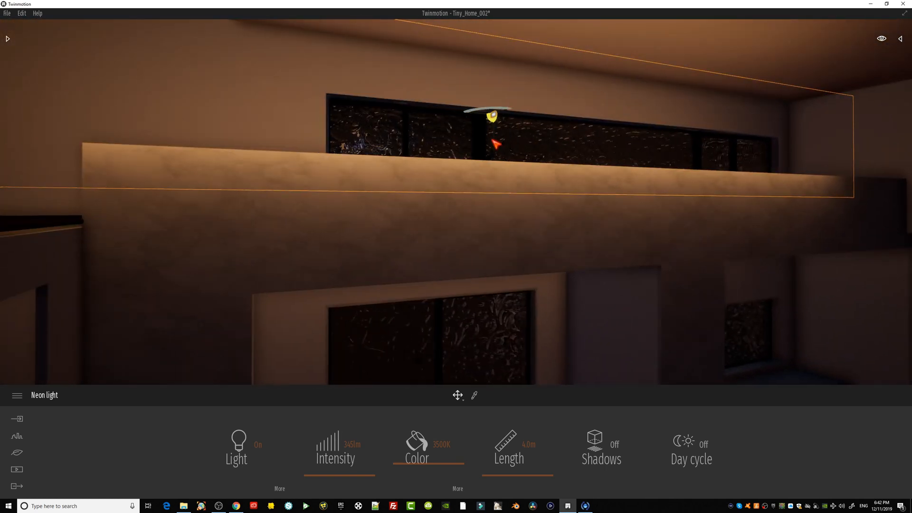
drag(493, 125, 501, 72)
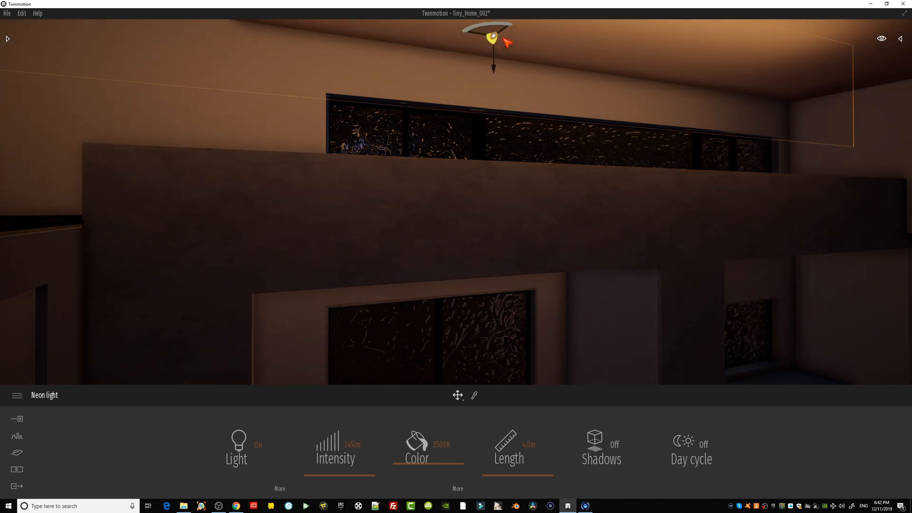
drag(510, 28, 430, 65)
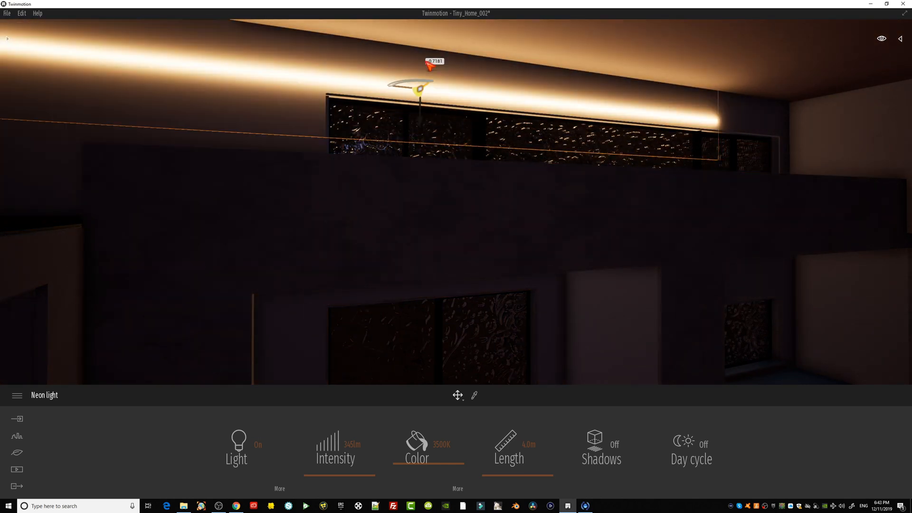
drag(423, 125, 427, 84)
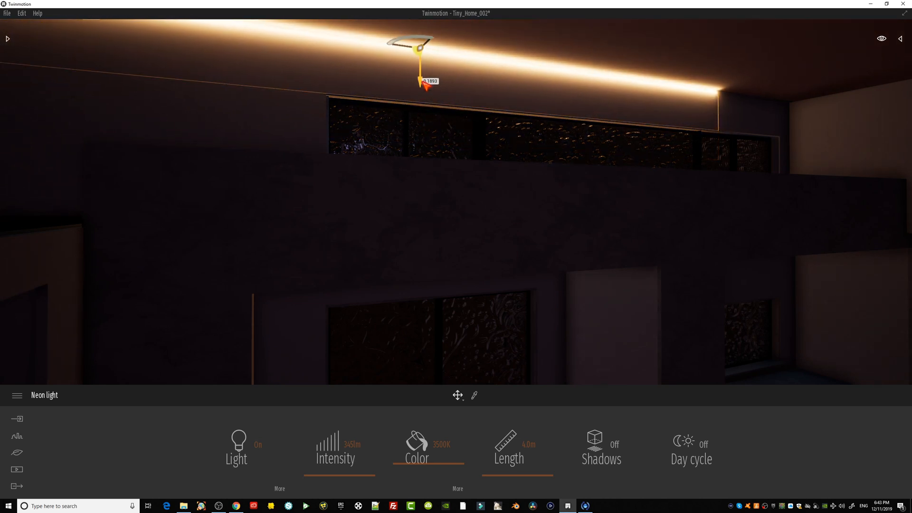
Check both ends of the neon light along the wall and set its length to 5 m.
right_drag(427, 117, 342, 117)
middle_drag(427, 117, 351, 113)
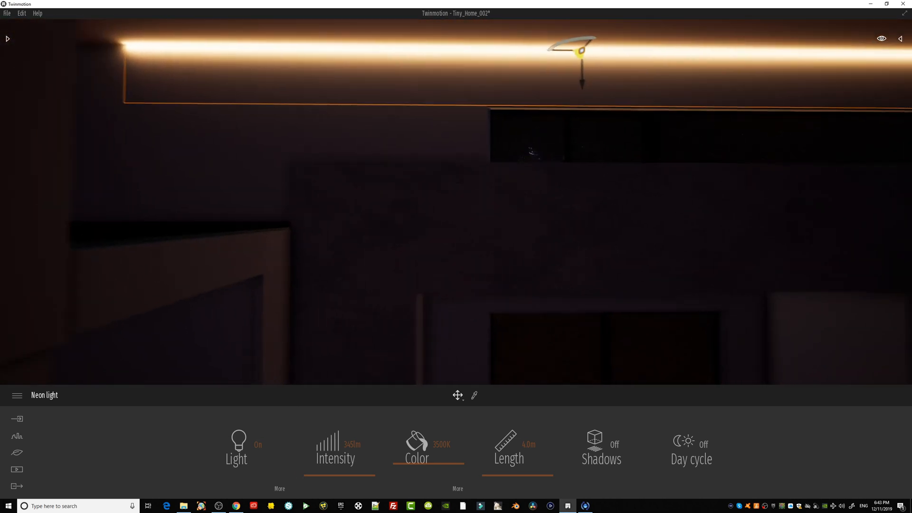
right_drag(430, 152, 477, 136)
scroll(457, 132, down, 1)
scroll(457, 133, up, 1)
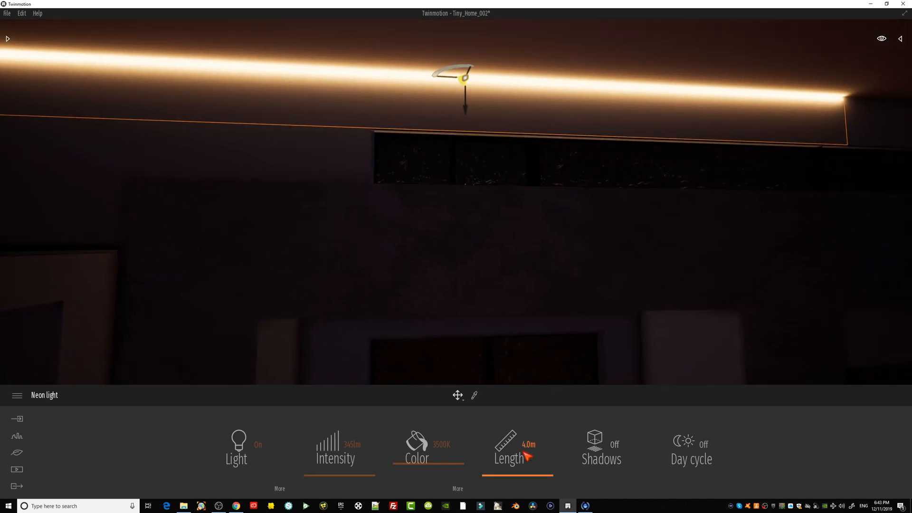
key(Return)
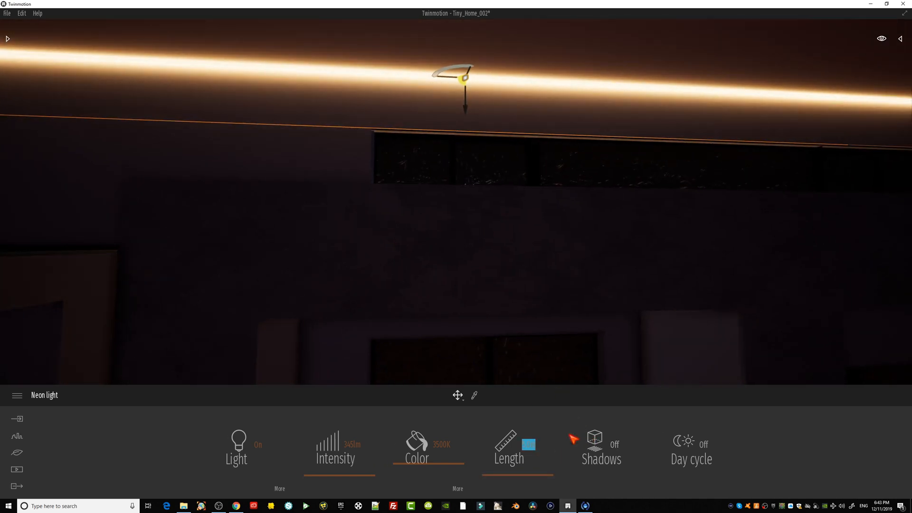
Reselect the neon light above the long window and set its intensity to 200 lm.
right_drag(487, 210, 392, 214)
click(9, 36)
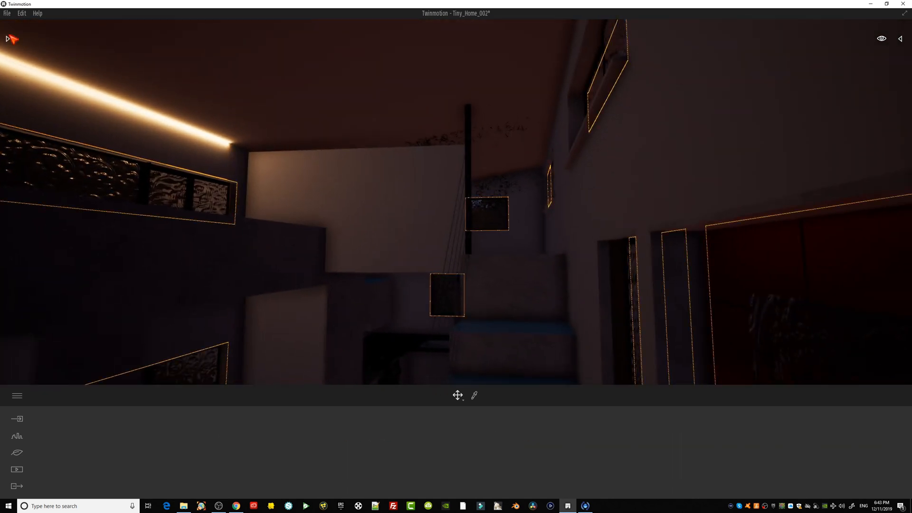
right_drag(269, 204, 294, 175)
click(295, 143)
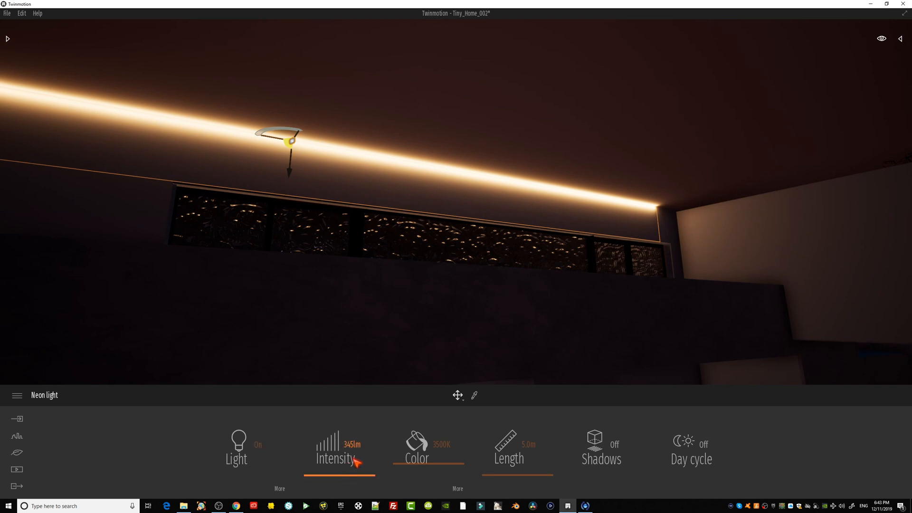
mouse_move(357, 476)
mouse_down()
mouse_move(368, 475)
mouse_move(332, 475)
mouse_move(366, 471)
mouse_move(345, 414)
mouse_move(352, 474)
mouse_up()
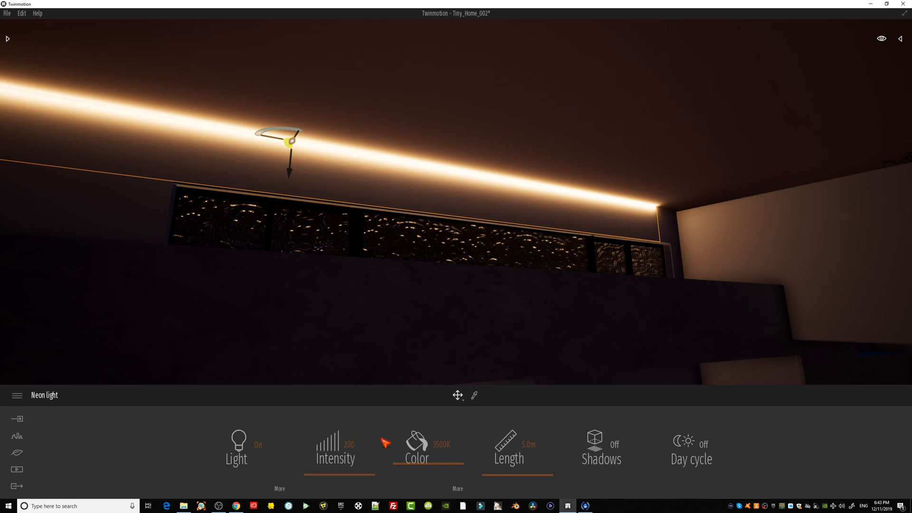
key(Return)
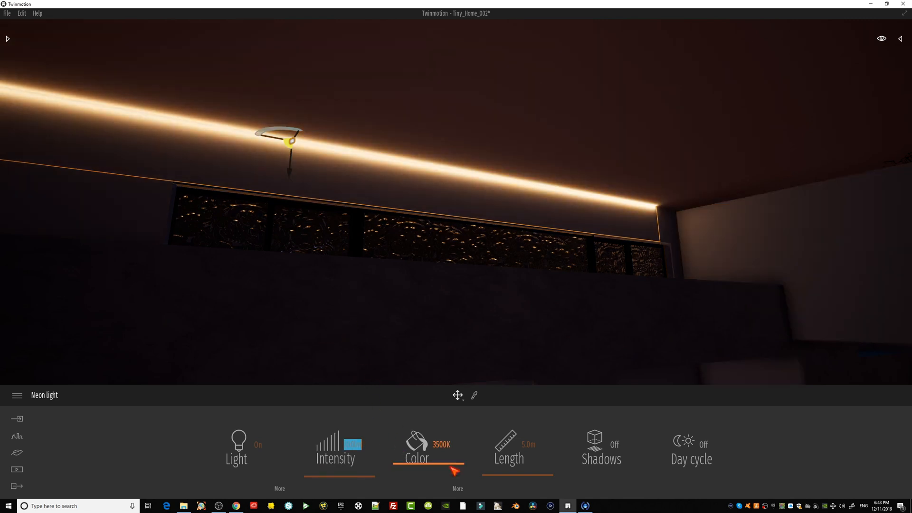
Set the neon light's color temperature to 1000 K for a red glow.
mouse_move(442, 468)
mouse_down()
mouse_move(440, 484)
mouse_move(438, 413)
mouse_move(441, 473)
mouse_up()
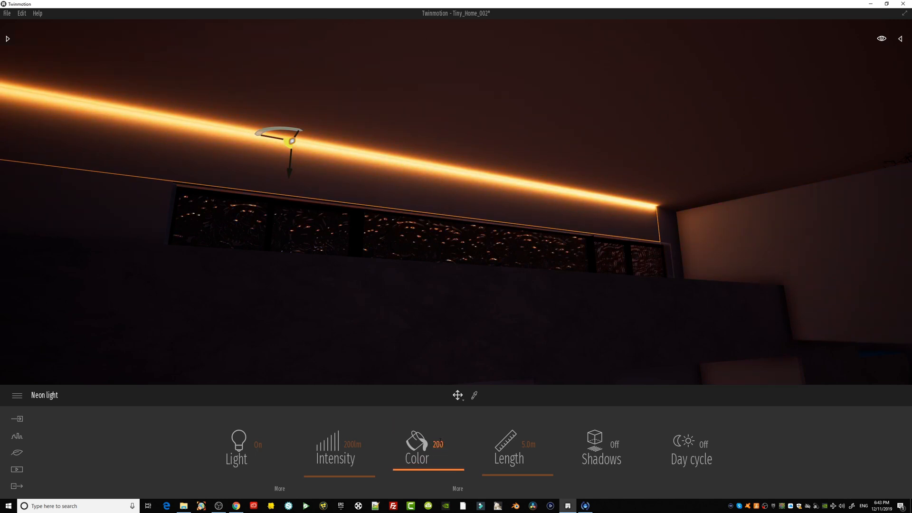
text(1000)
key(Return)
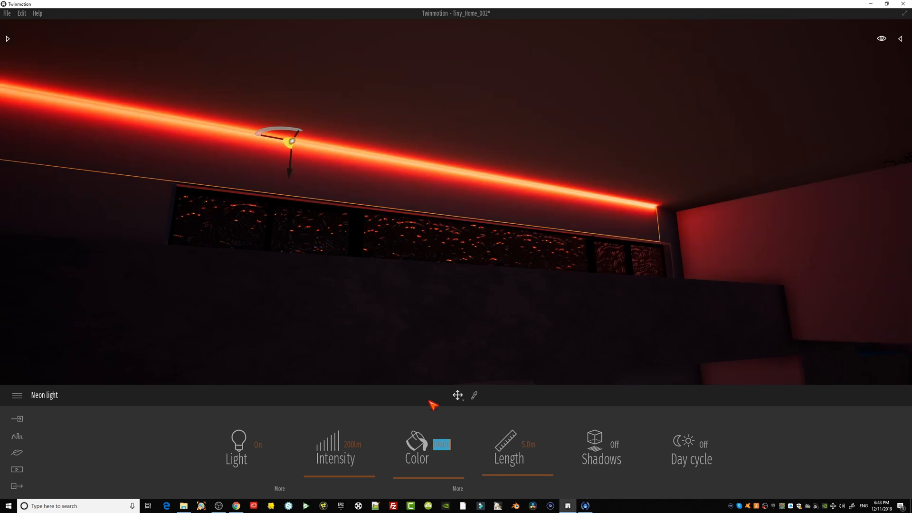
Set the color temperature of the neon light above the long high window to 3375 K.
drag(441, 478, 441, 463)
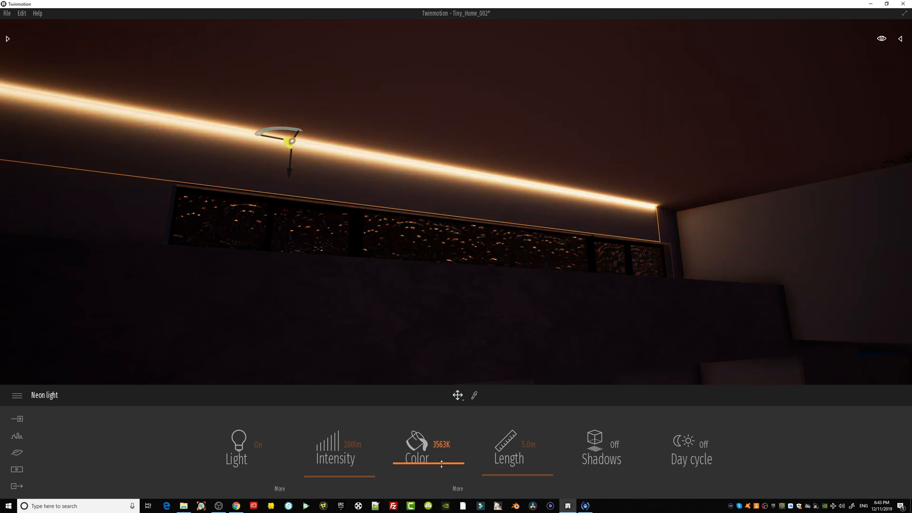
mouse_move(457, 263)
right_down()
mouse_move(622, 318)
mouse_move(456, 262)
right_up()
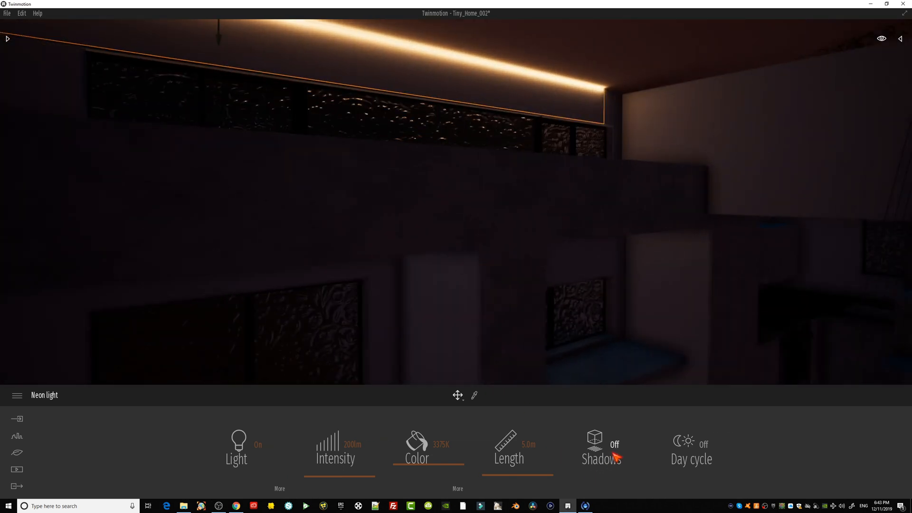
Try shadows on the neon light above the high window and switch them off again.
click(617, 458)
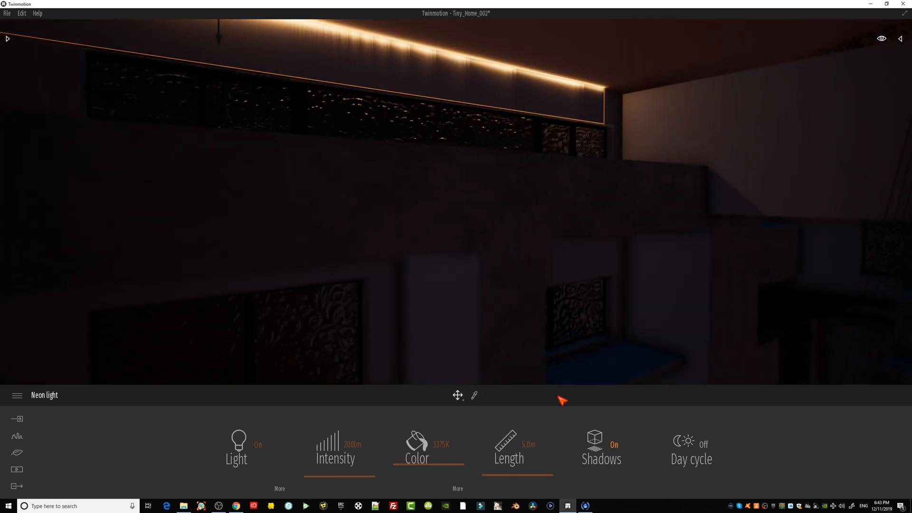
right_drag(489, 203, 380, 157)
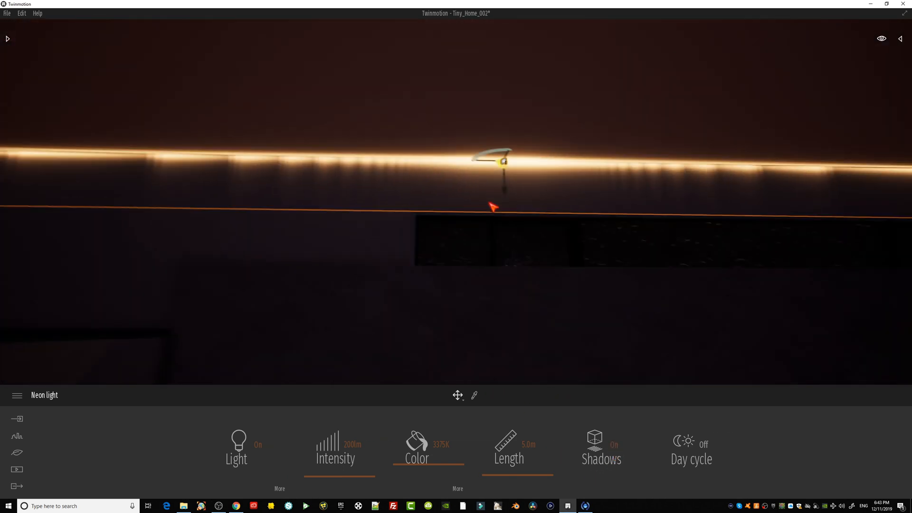
click(619, 462)
mouse_move(499, 246)
right_down()
mouse_move(641, 295)
mouse_move(497, 233)
mouse_move(617, 245)
right_up()
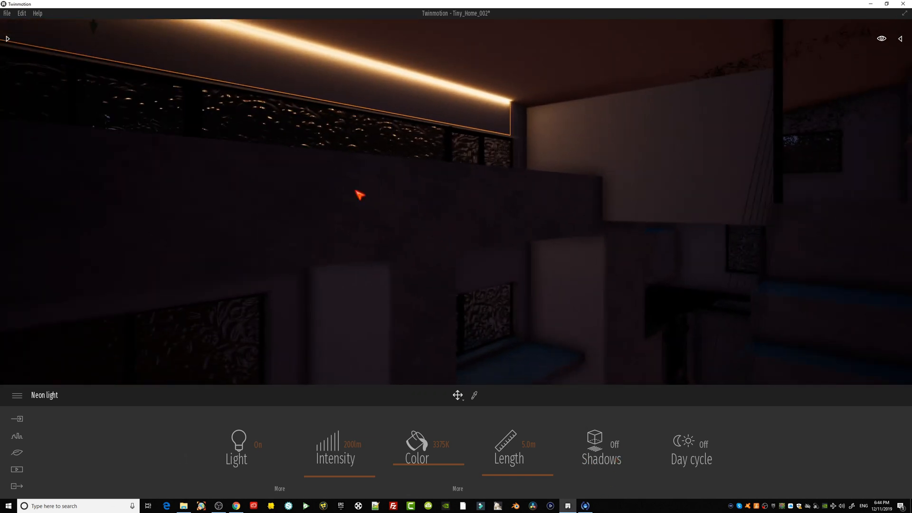
mouse_move(334, 172)
right_down()
mouse_move(233, 169)
mouse_move(320, 171)
right_up()
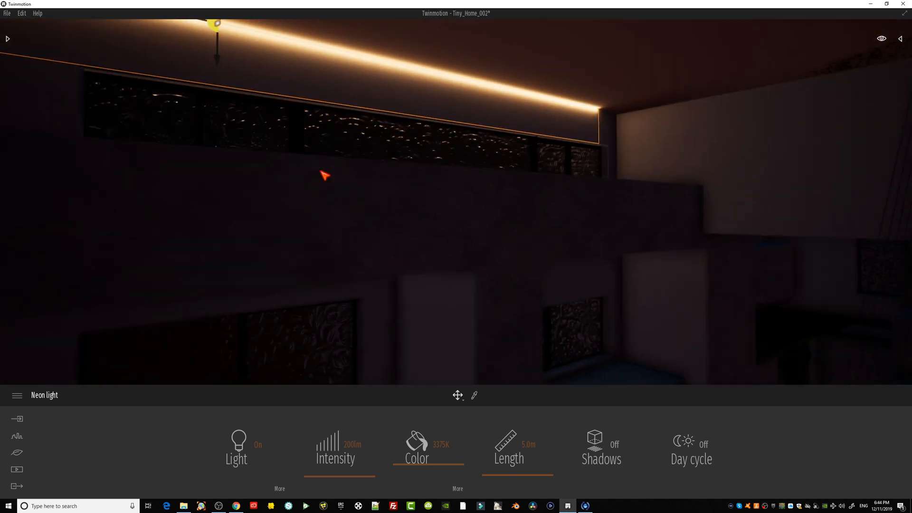
Place a new neon light along the top of the upper end wall.
click(7, 40)
drag(64, 144, 732, 128)
right_drag(640, 148, 712, 166)
middle_drag(639, 149, 677, 200)
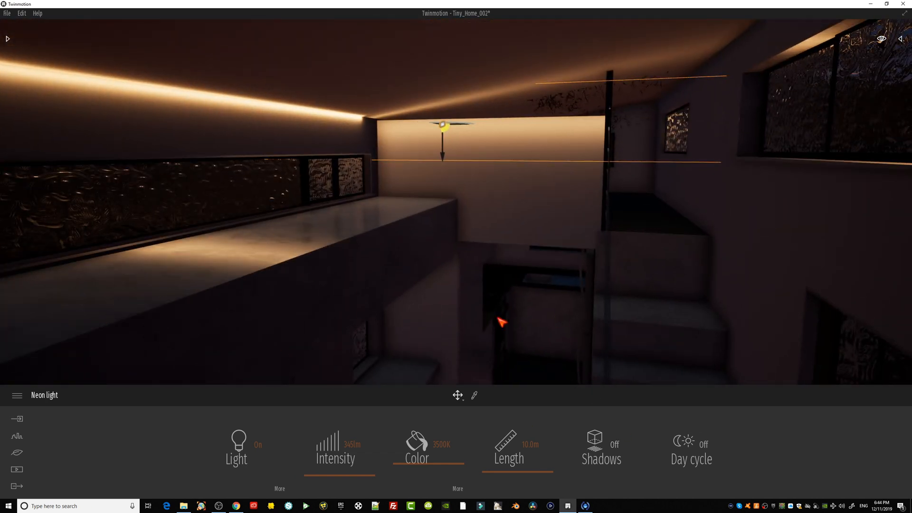
Set the end wall neon light's length to 1 m and move it up and outward onto the ceiling.
click(528, 442)
text(4)
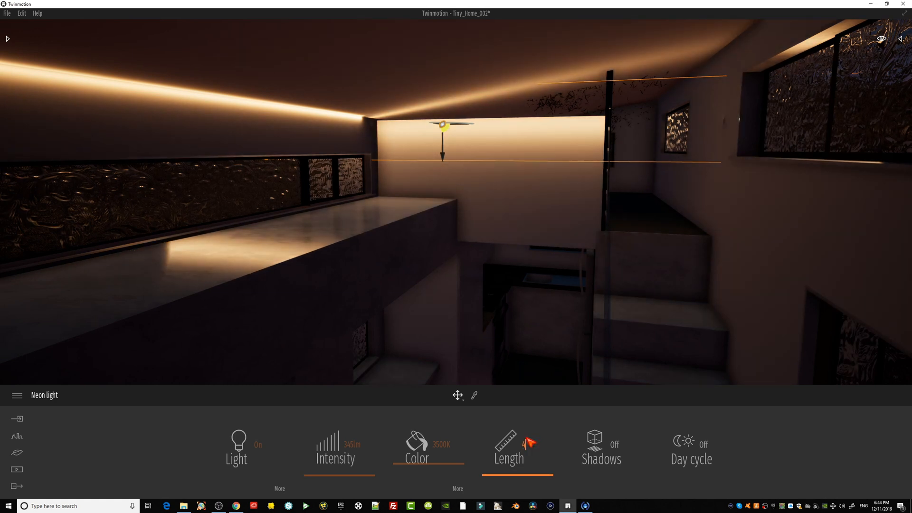
key(Return)
text(3)
key(Return)
text(1)
key(Return)
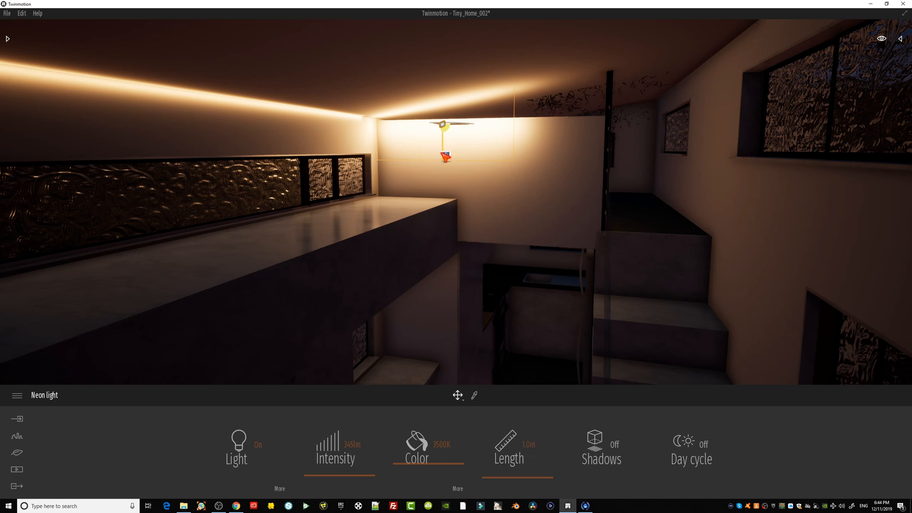
drag(445, 156, 540, 87)
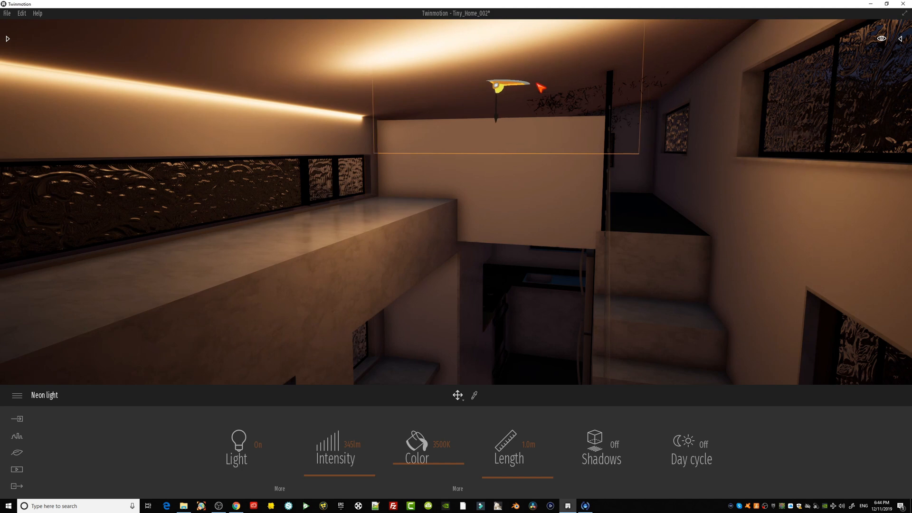
Place an IES 02 light near the top of the upper end wall.
click(8, 39)
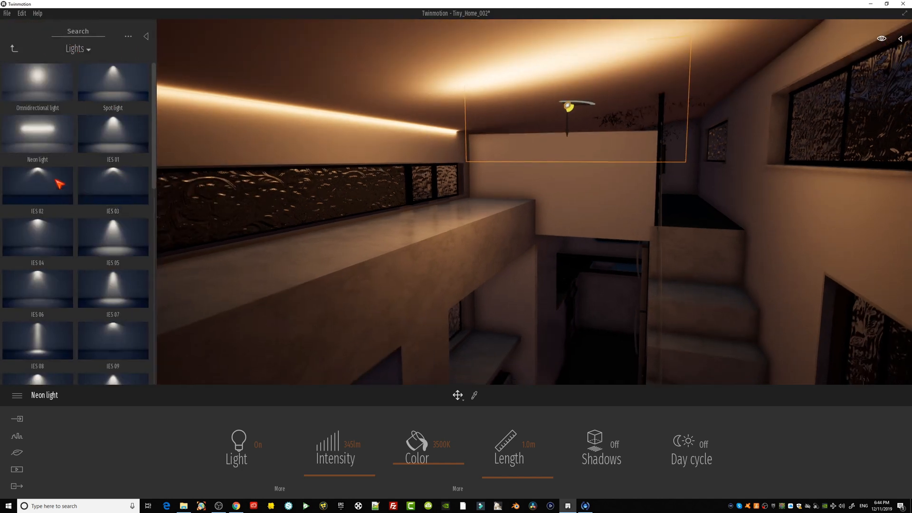
drag(61, 181, 551, 137)
drag(479, 132, 474, 130)
right_drag(467, 164, 500, 171)
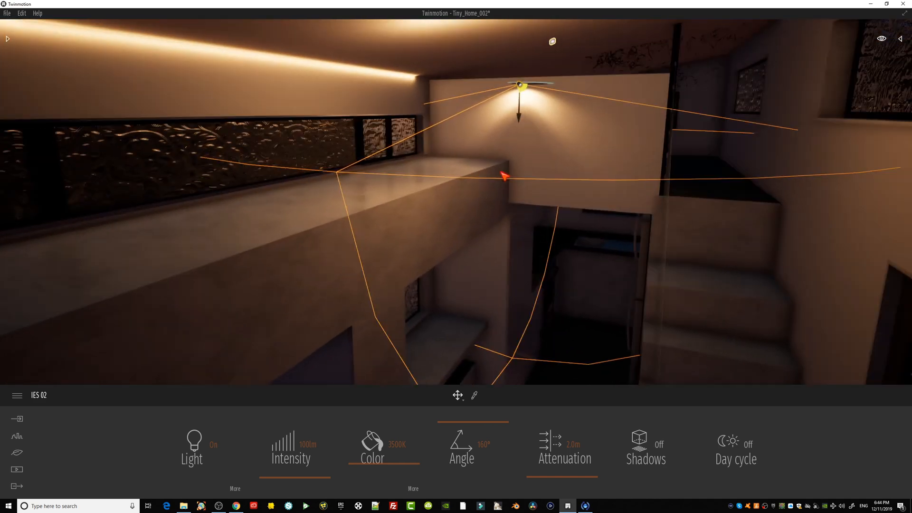
scroll(515, 185, down, 5)
right_drag(506, 215, 458, 222)
middle_drag(458, 222, 534, 180)
click(471, 214)
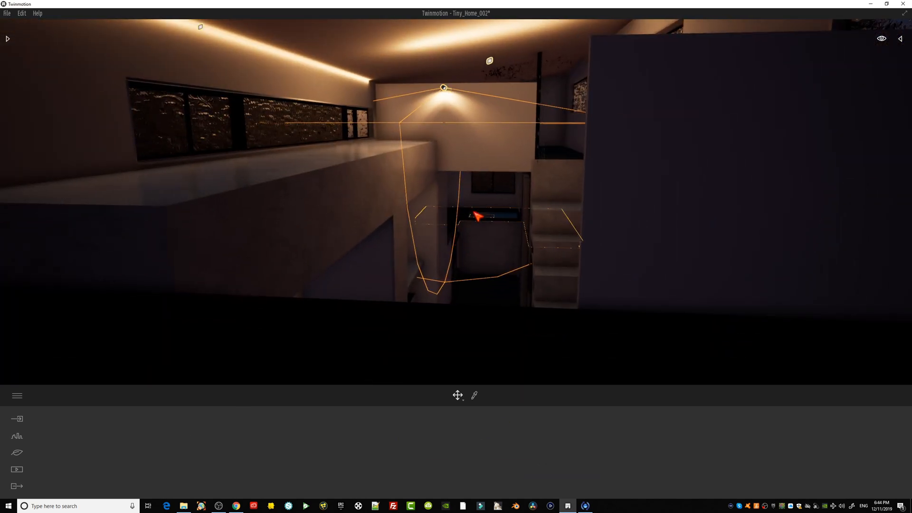
Place a neon light along the side wall above the windows by the stairs and raise it to the ceiling.
scroll(501, 235, up, 4)
right_drag(501, 235, 495, 206)
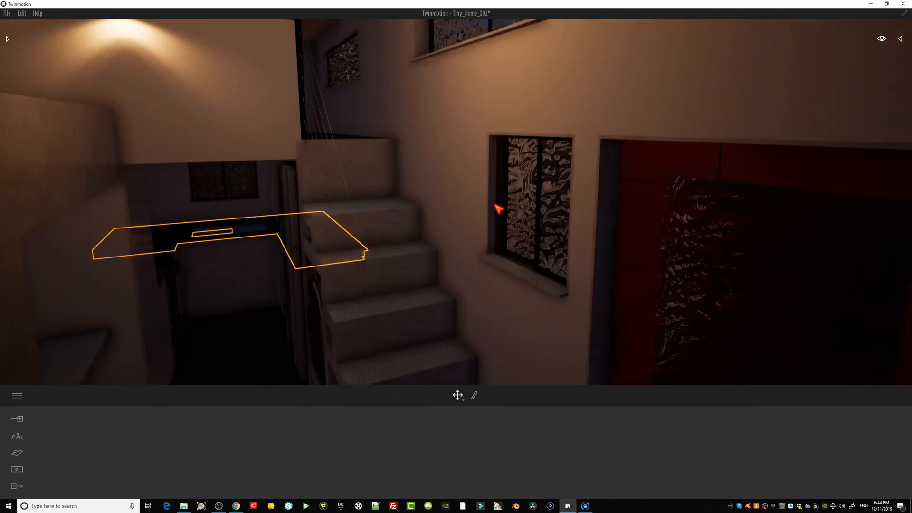
middle_drag(495, 205, 492, 257)
click(8, 39)
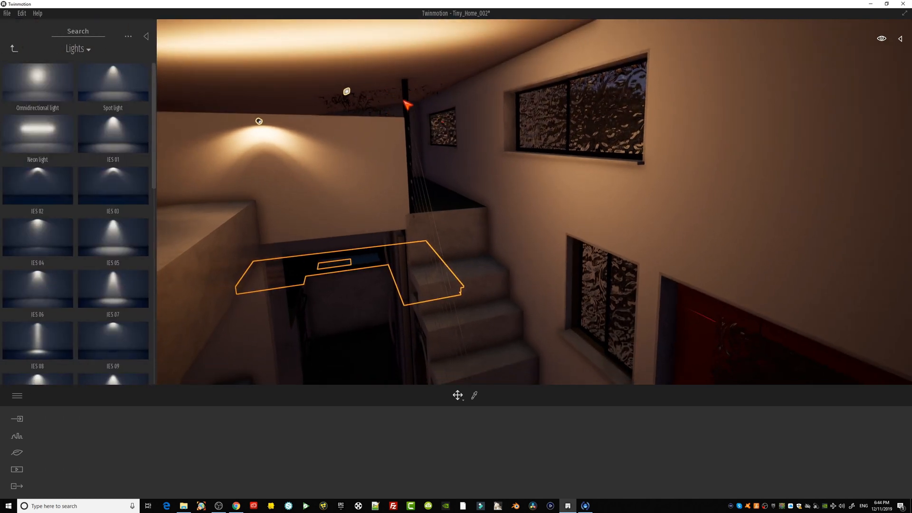
drag(38, 134, 503, 60)
right_drag(430, 164, 410, 177)
scroll(418, 171, down, 2)
scroll(415, 175, up, 2)
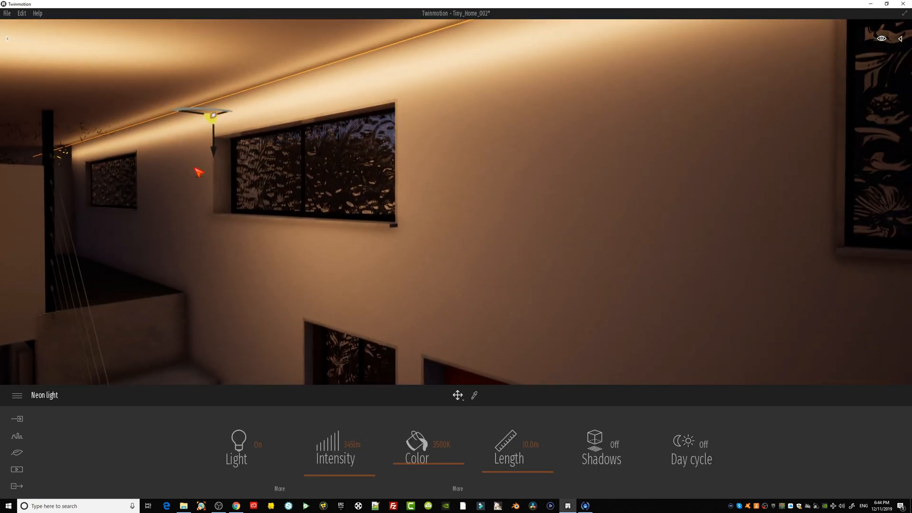
drag(215, 153, 215, 139)
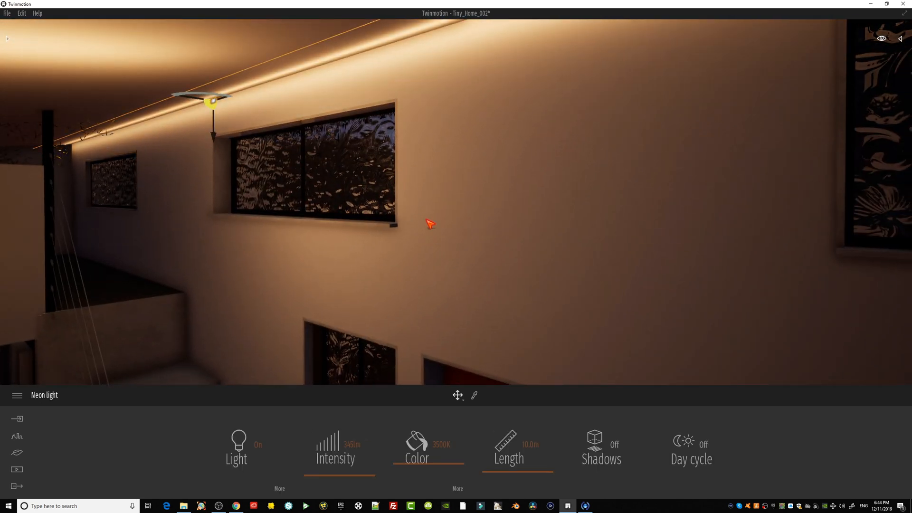
Place a neon light along the top of the large window's recess on the opposite wall.
mouse_move(427, 220)
right_down()
mouse_move(636, 219)
mouse_move(437, 230)
right_up()
mouse_move(558, 296)
right_down()
mouse_move(665, 295)
mouse_move(573, 302)
mouse_move(559, 294)
right_up()
middle_drag(433, 301, 434, 237)
right_drag(433, 301, 285, 277)
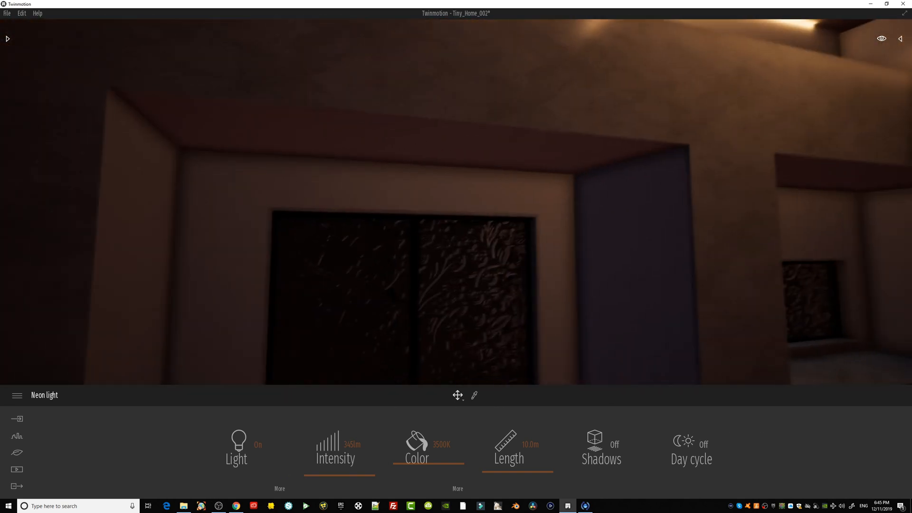
click(7, 38)
drag(78, 159, 435, 173)
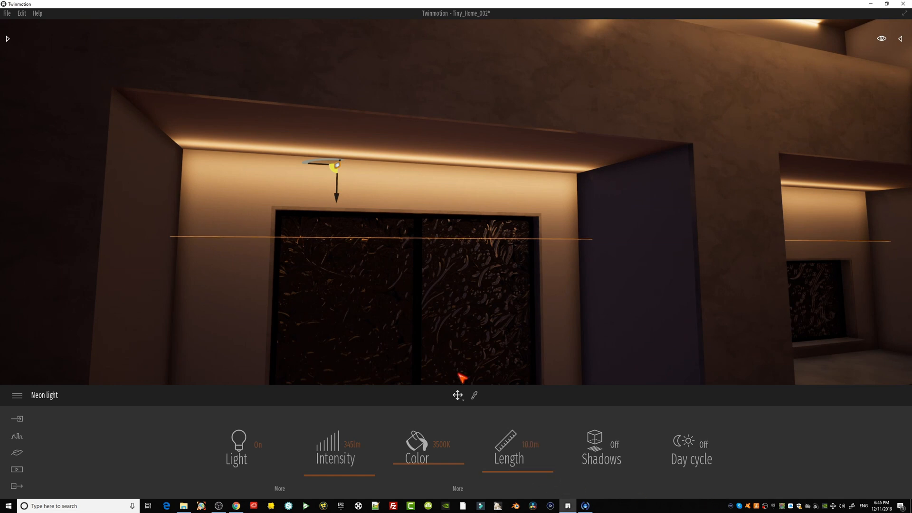
Set the large window recess light's length to 1.5 m and shift it sideways toward the middle of the recess.
drag(529, 439, 528, 438)
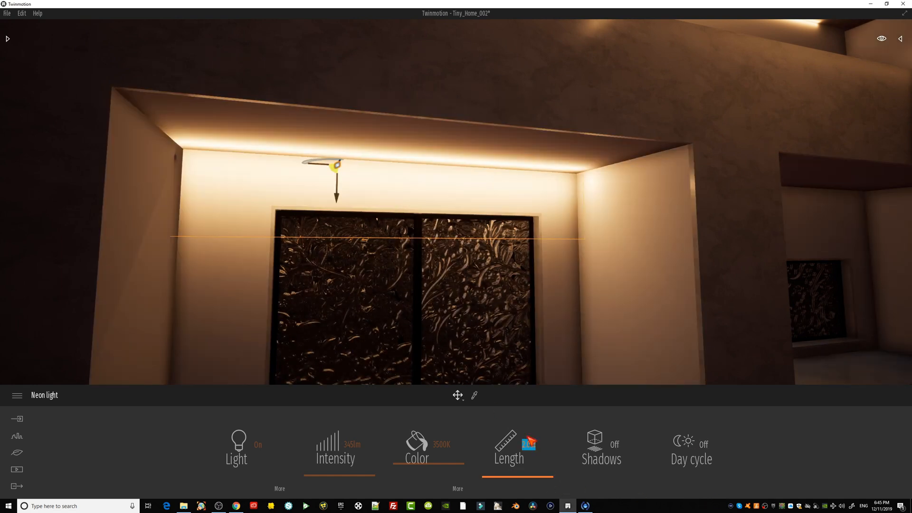
text(1)
key(Return)
drag(302, 169, 374, 169)
drag(511, 469, 530, 444)
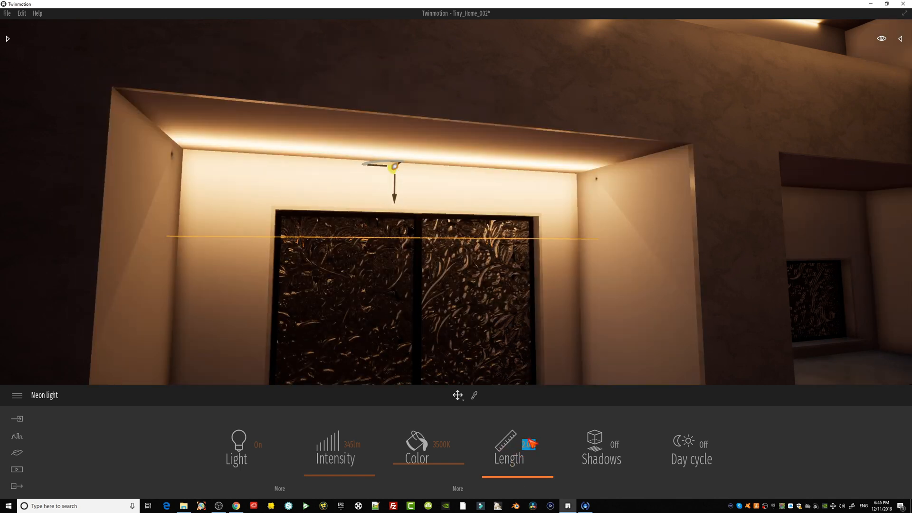
text(1)
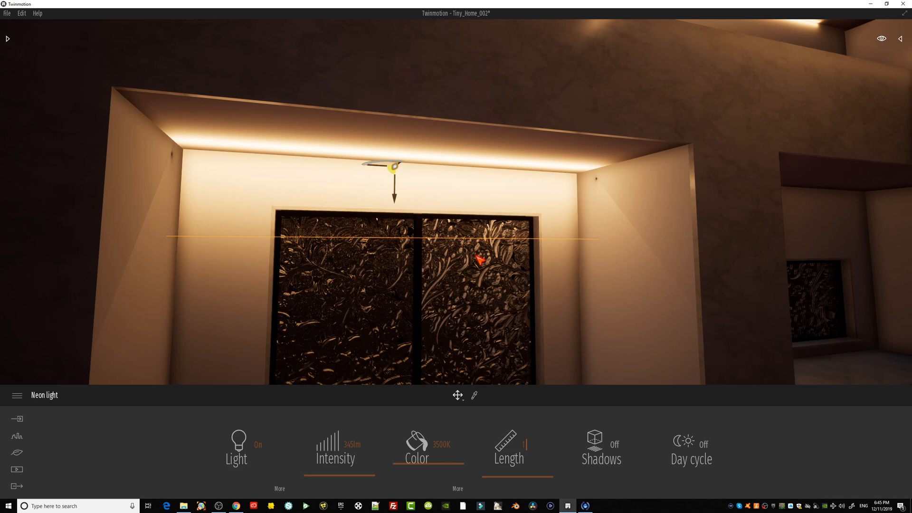
text(4)
key(Return)
Place another neon light at the top of the neighbouring recess with the shelf.
key(d)
right_drag(497, 233, 542, 250)
scroll(524, 236, down, 3)
scroll(526, 239, down, 3)
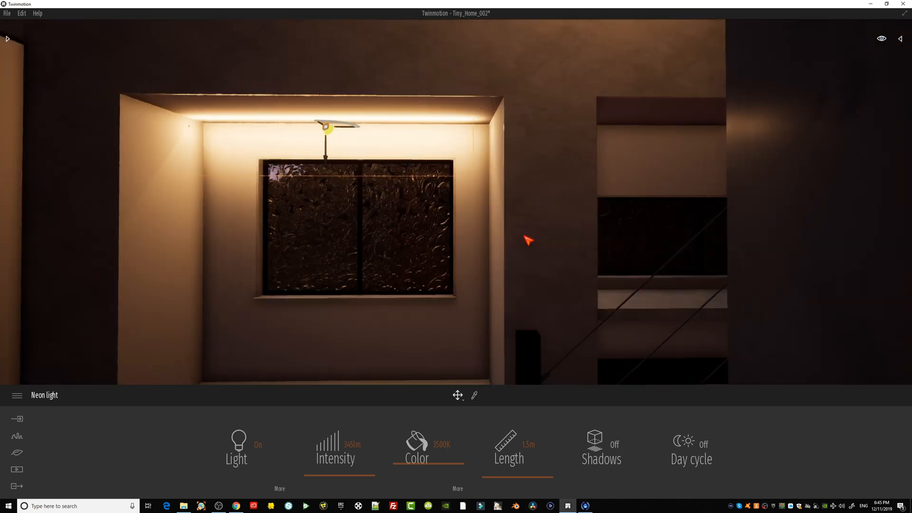
click(9, 39)
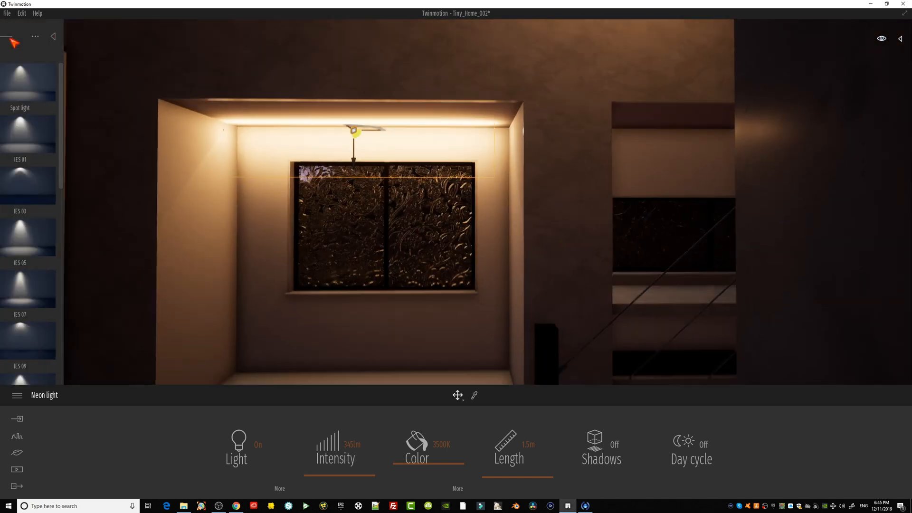
drag(57, 138, 710, 145)
scroll(663, 200, down, 2)
scroll(664, 200, up, 2)
right_drag(664, 199, 713, 200)
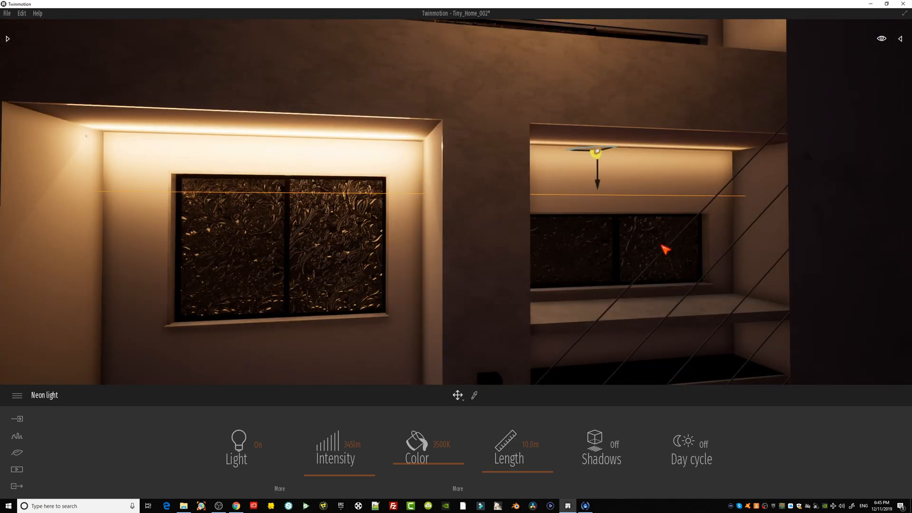
Set the shelf recess neon light's length to 1.5 m and shift it sideways within the recess.
text(.5)
key(Return)
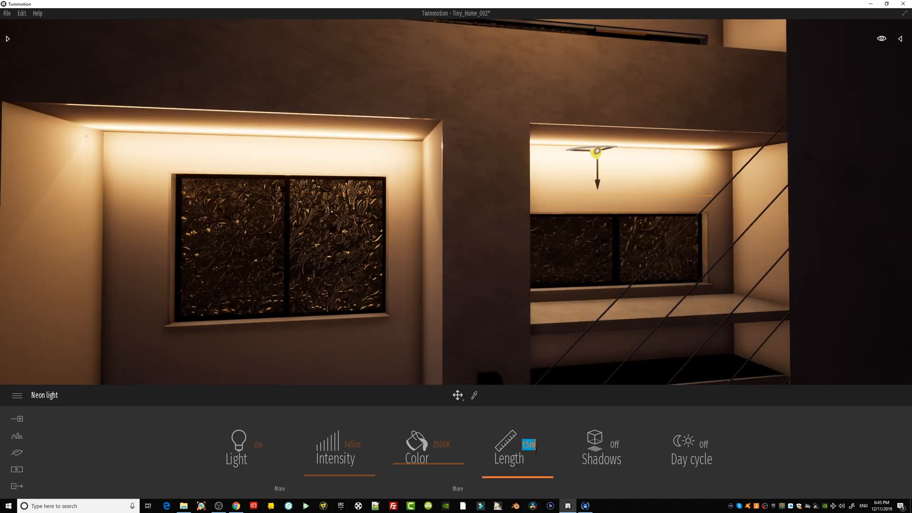
drag(577, 153, 602, 151)
Inspect the lit house from outside on both long sides and adjust the scene's day time.
scroll(354, 235, down, 2)
scroll(353, 236, down, 5)
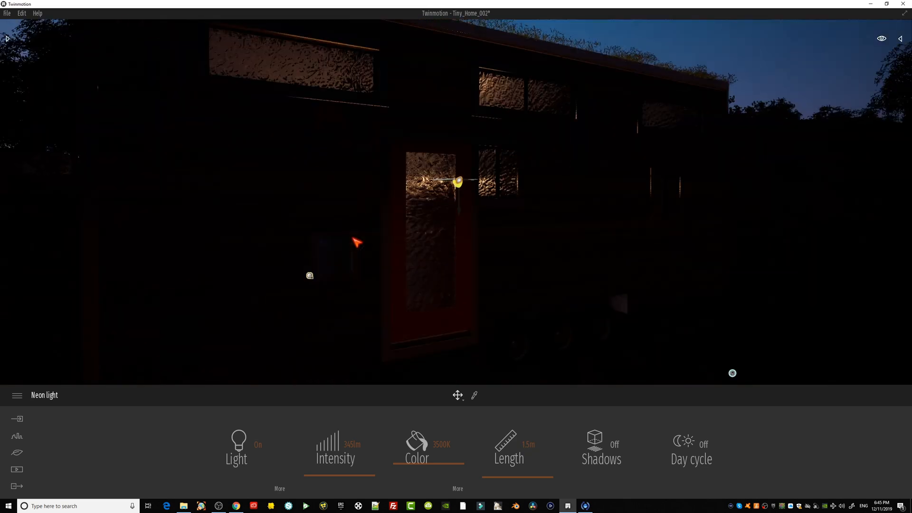
right_drag(314, 254, 346, 236)
right_drag(460, 287, 460, 268)
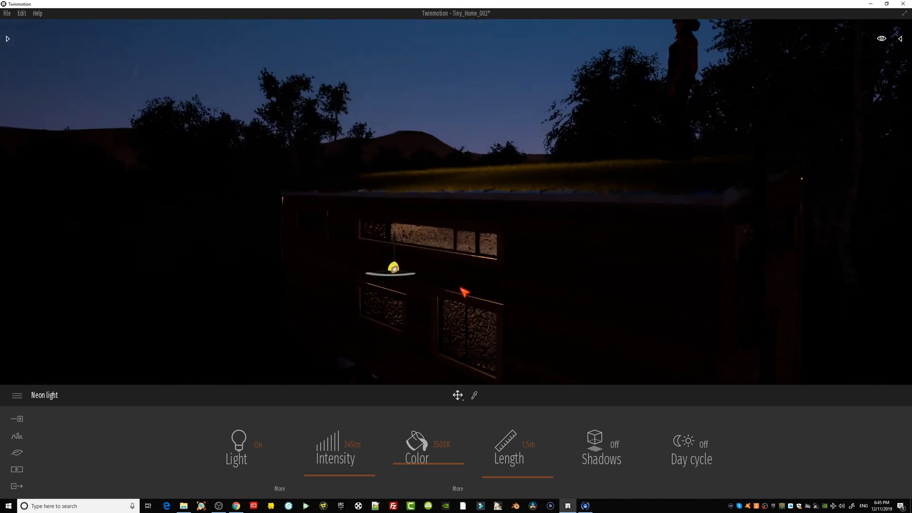
middle_drag(461, 287, 442, 214)
middle_drag(652, 307, 651, 289)
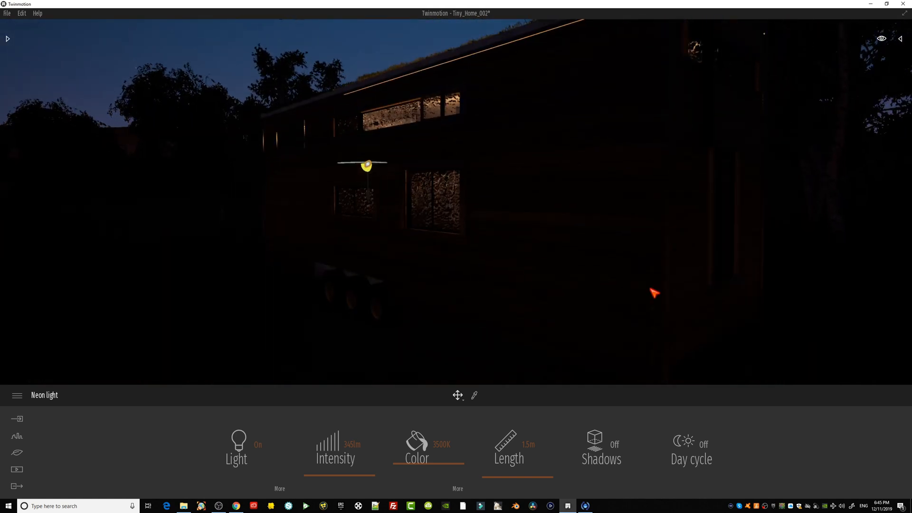
right_drag(337, 203, 382, 204)
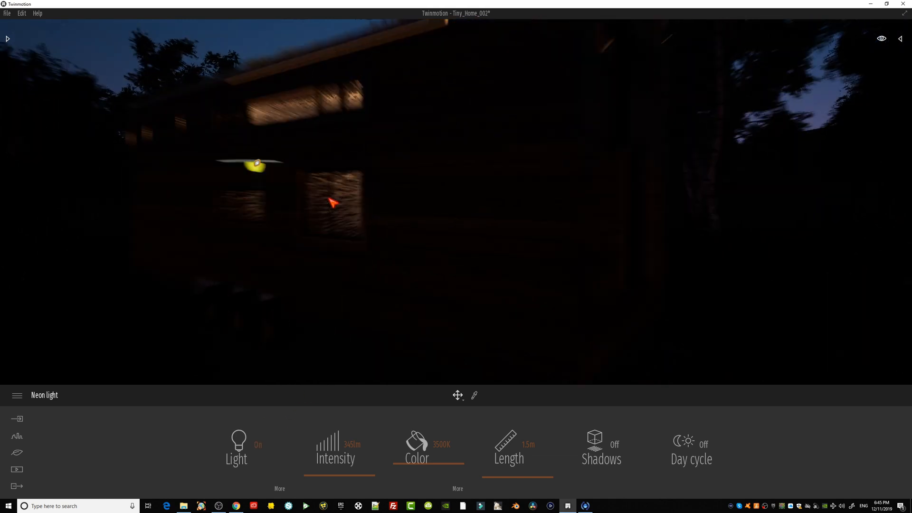
mouse_move(328, 197)
middle_down()
mouse_move(354, 216)
mouse_move(328, 213)
middle_up()
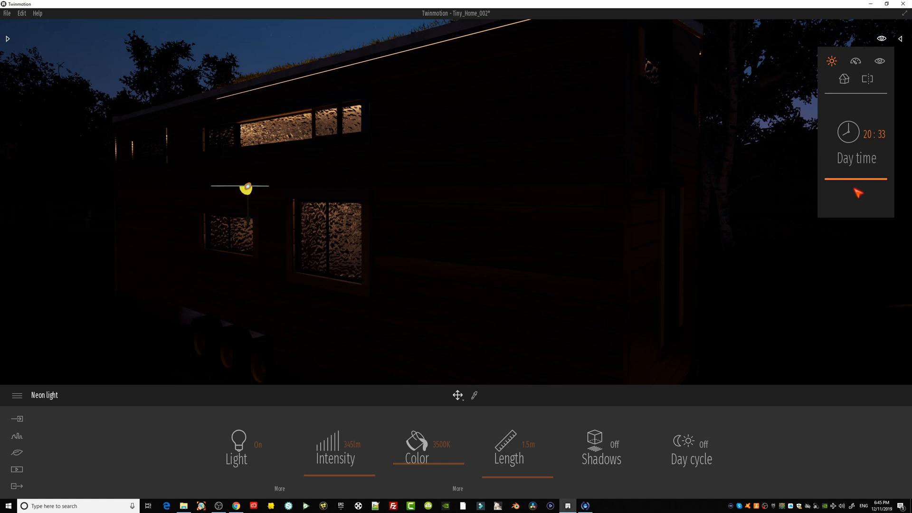
drag(855, 179, 859, 183)
Set the intensity of the neon light in the large window recess to 500 lm.
scroll(308, 242, up, 5)
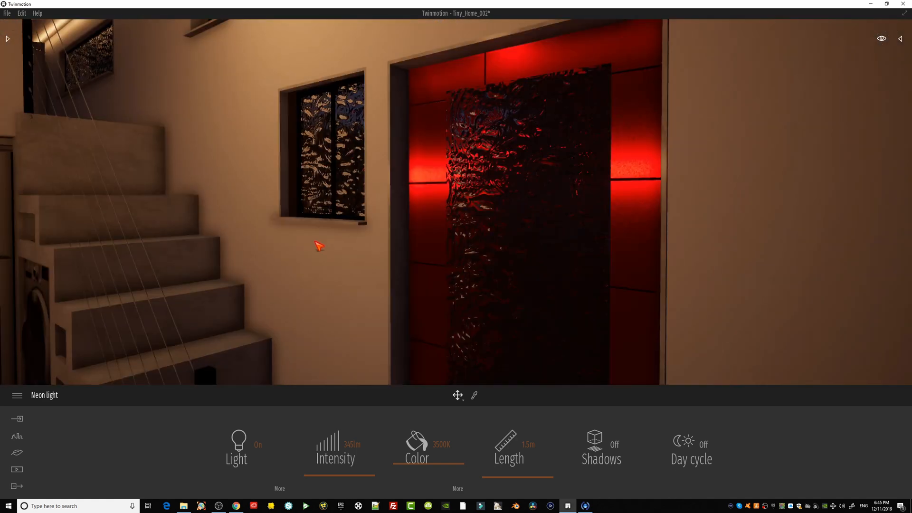
right_drag(315, 243, 392, 242)
right_drag(218, 199, 173, 151)
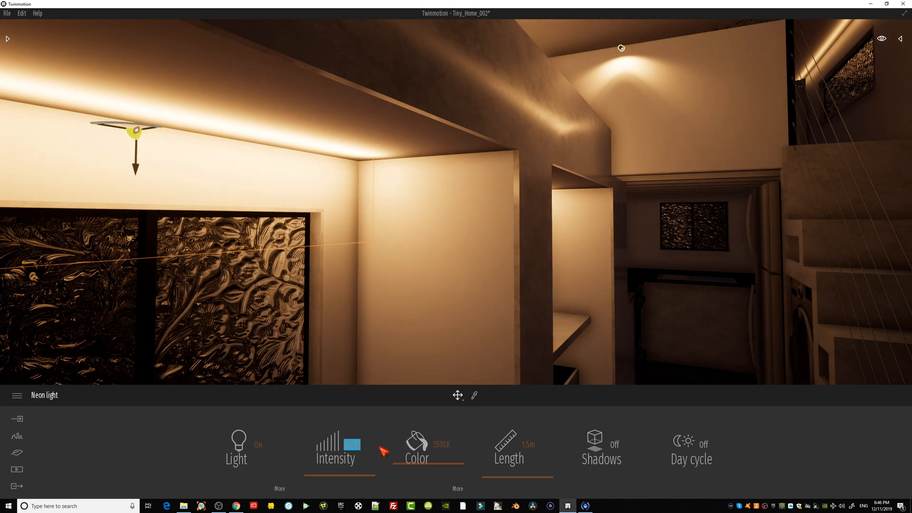
key(Return)
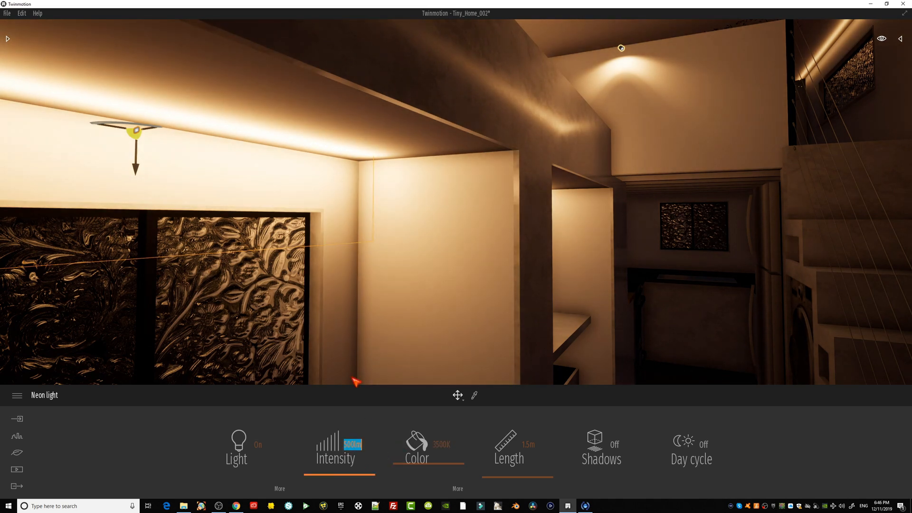
right_drag(385, 211, 422, 214)
scroll(367, 213, down, 3)
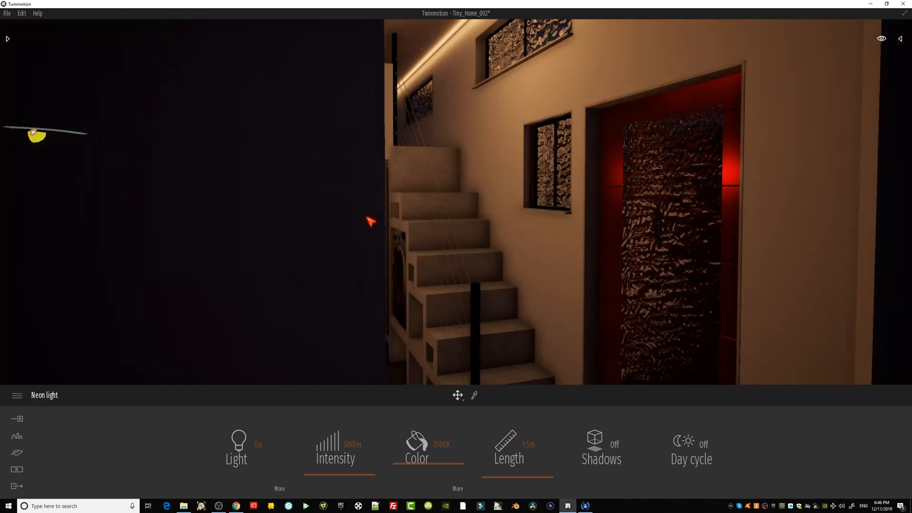
Place a neon light high on the kitchen's back wall, above the window.
scroll(411, 236, up, 2)
scroll(412, 235, down, 2)
middle_drag(411, 235, 446, 227)
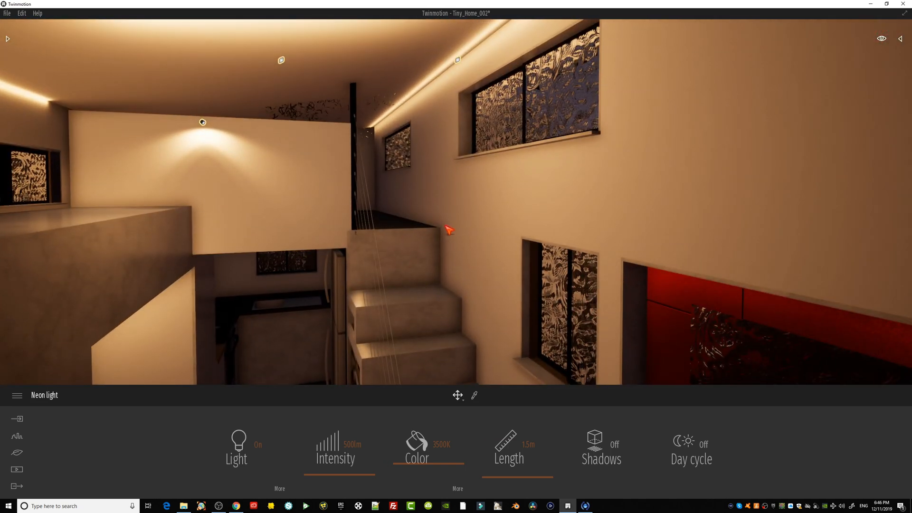
right_drag(447, 227, 420, 212)
scroll(420, 212, down, 2)
right_drag(449, 239, 478, 233)
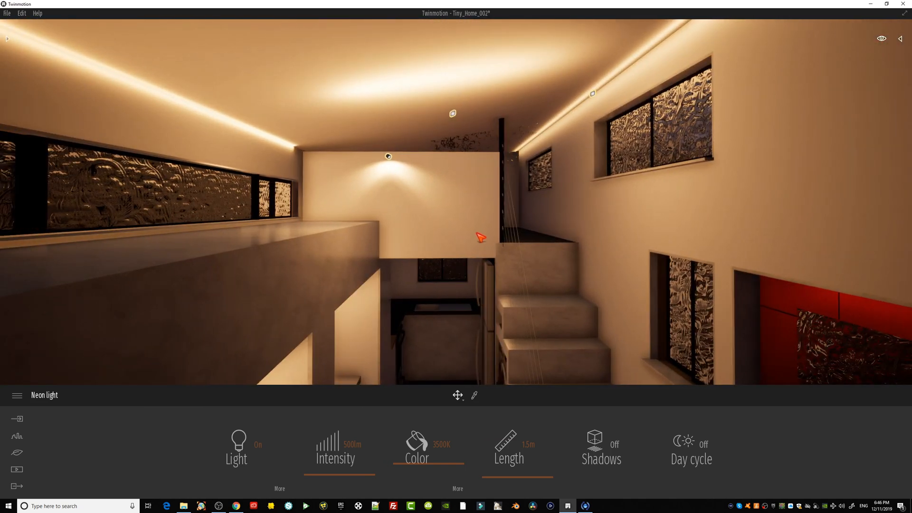
mouse_move(477, 232)
middle_down()
mouse_move(504, 247)
mouse_move(482, 236)
middle_up()
scroll(369, 262, up, 3)
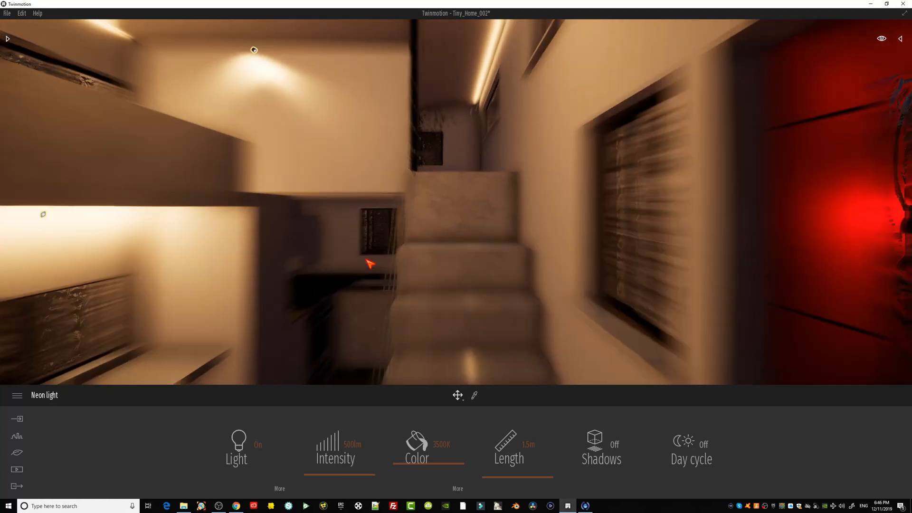
scroll(336, 262, down, 2)
mouse_move(337, 261)
middle_down()
mouse_move(354, 247)
mouse_move(339, 254)
middle_up()
scroll(340, 255, up, 3)
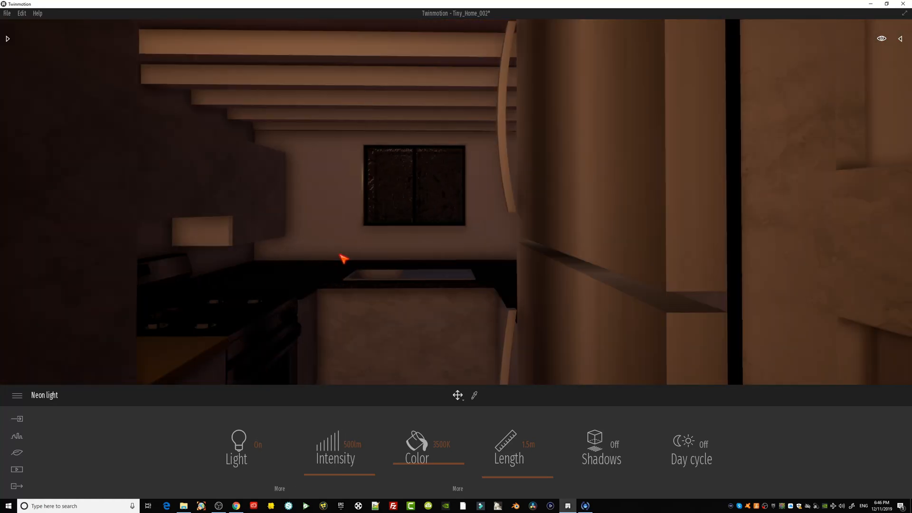
click(7, 38)
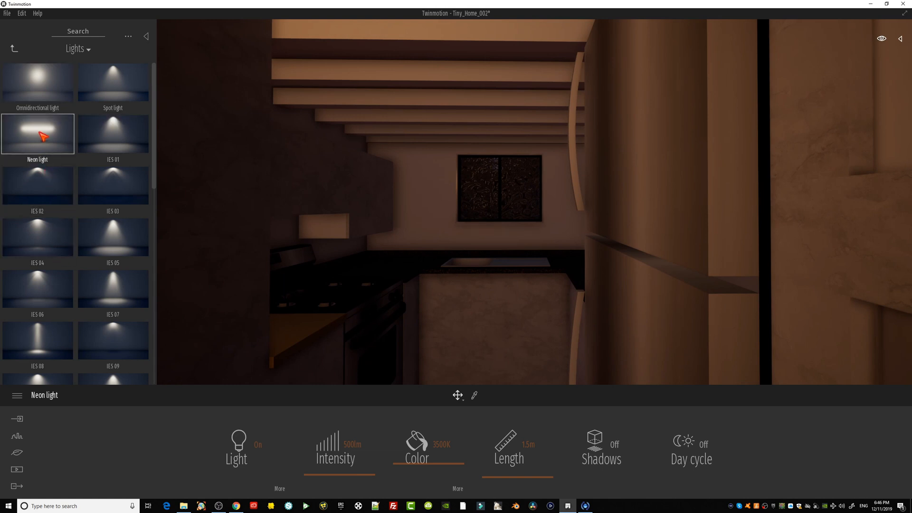
drag(50, 137, 448, 157)
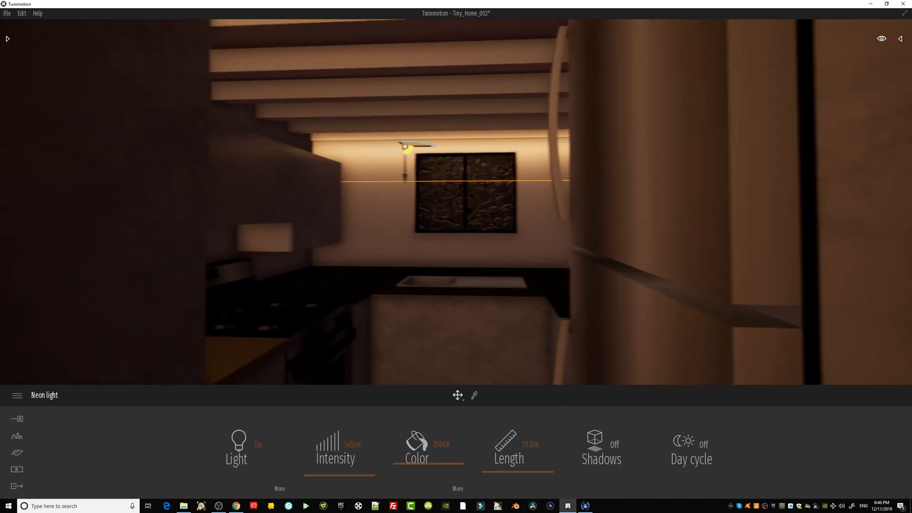
Set the kitchen neon light's length to 2 m and shift it sideways over the window.
right_drag(209, 228, 193, 192)
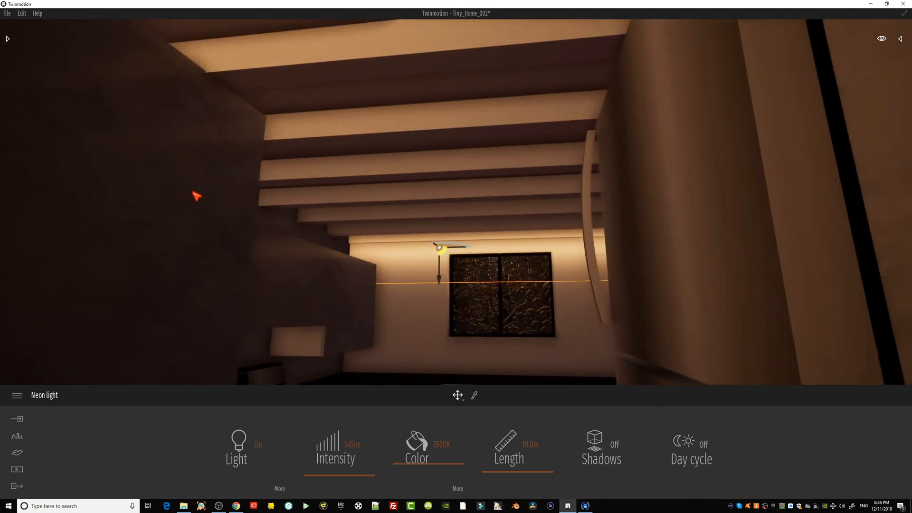
click(7, 39)
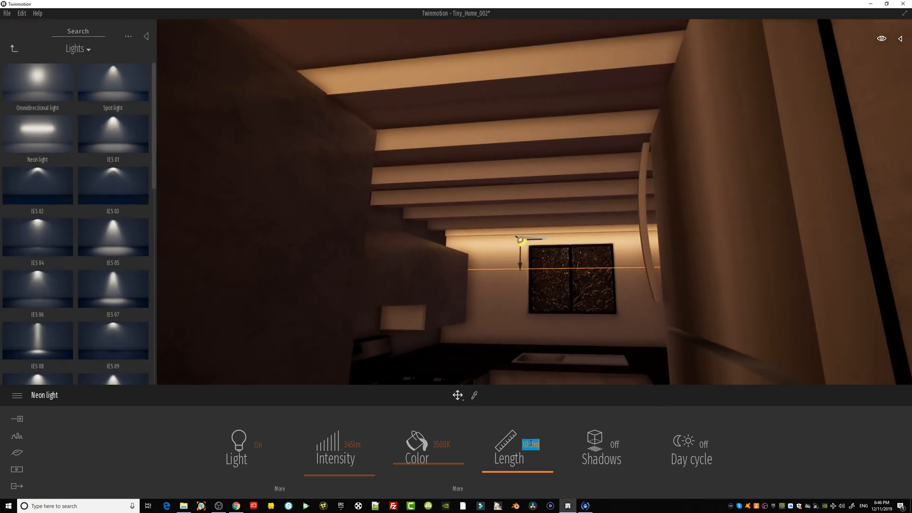
key(Return)
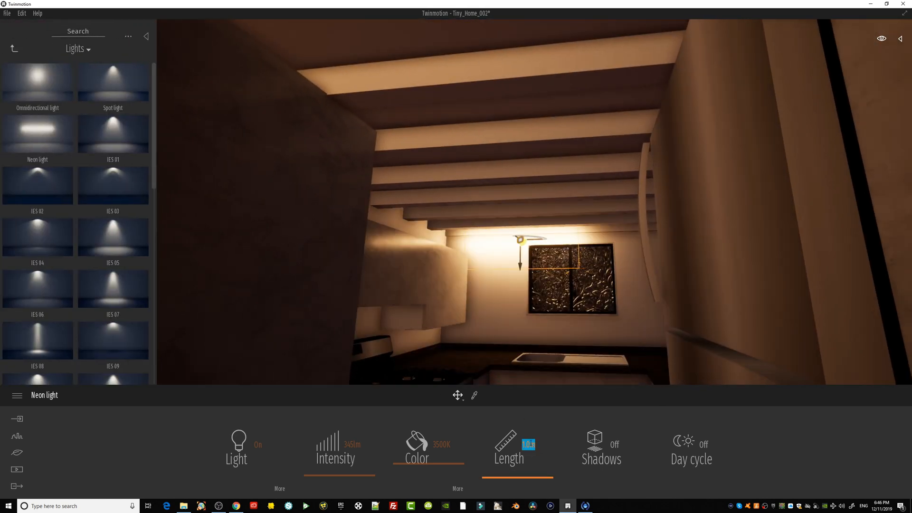
text(2)
key(Return)
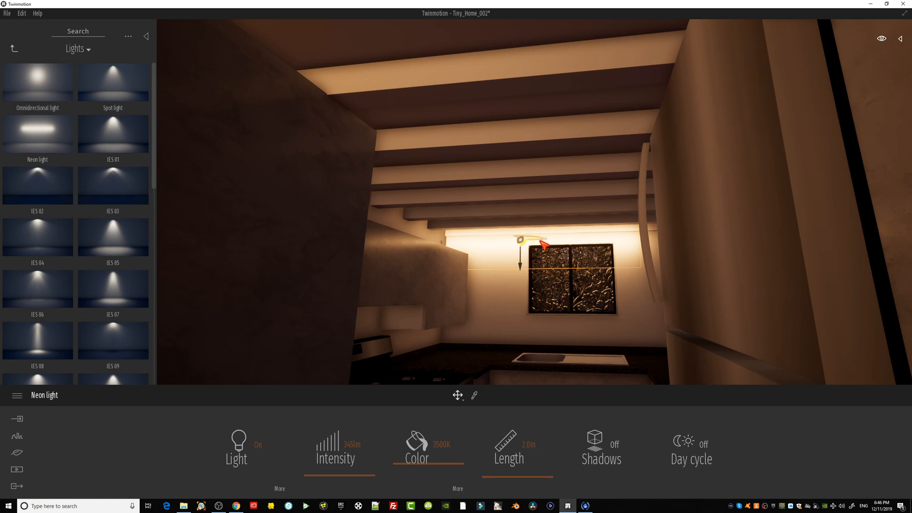
click(577, 239)
click(522, 241)
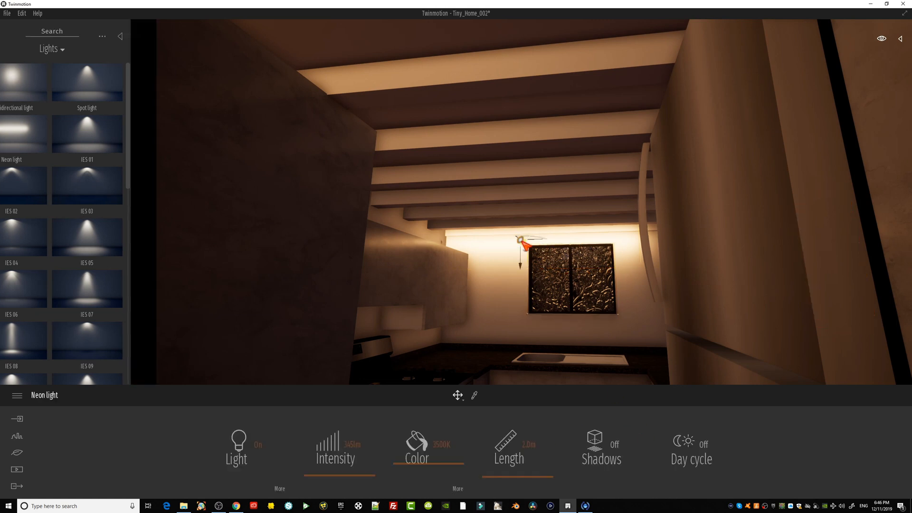
drag(463, 247, 506, 247)
Apply the Ash 01 B wood material to the kitchen floor with a scale of 4.68.
right_drag(505, 247, 245, 232)
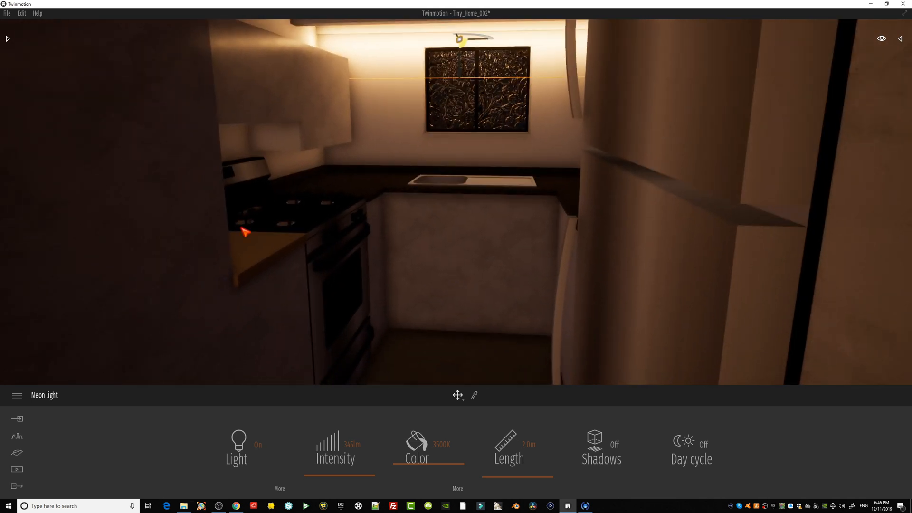
click(8, 39)
click(20, 49)
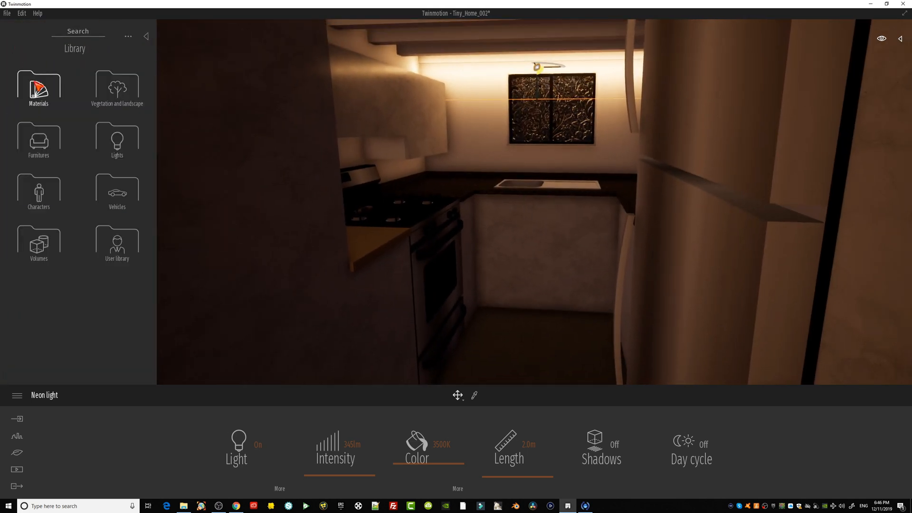
click(38, 87)
right_drag(434, 309, 505, 326)
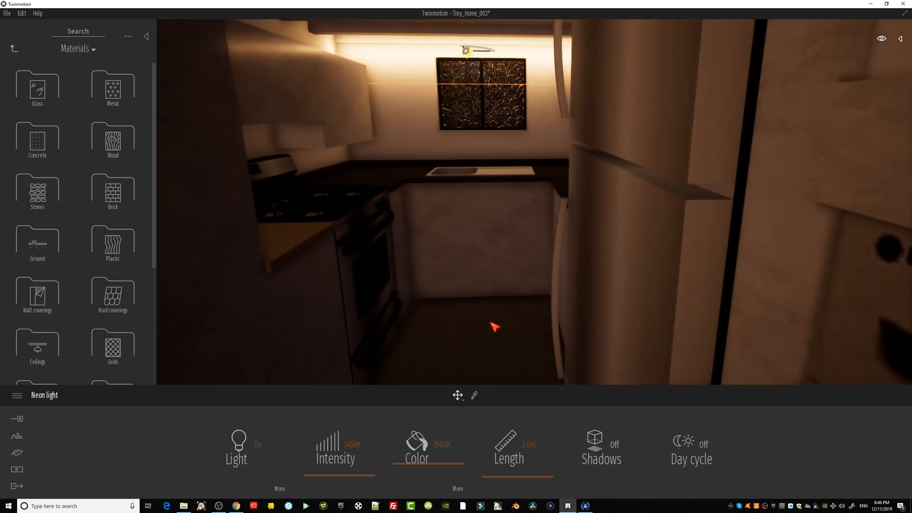
scroll(489, 321, down, 2)
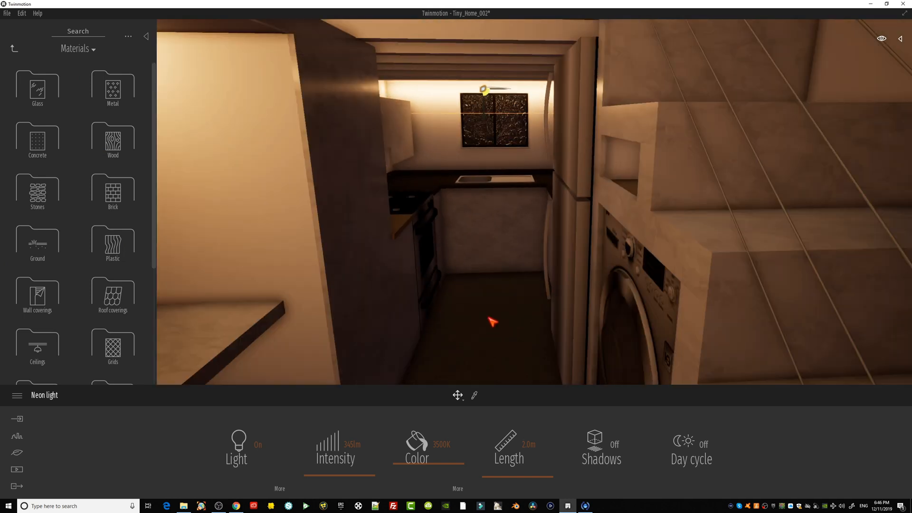
click(116, 137)
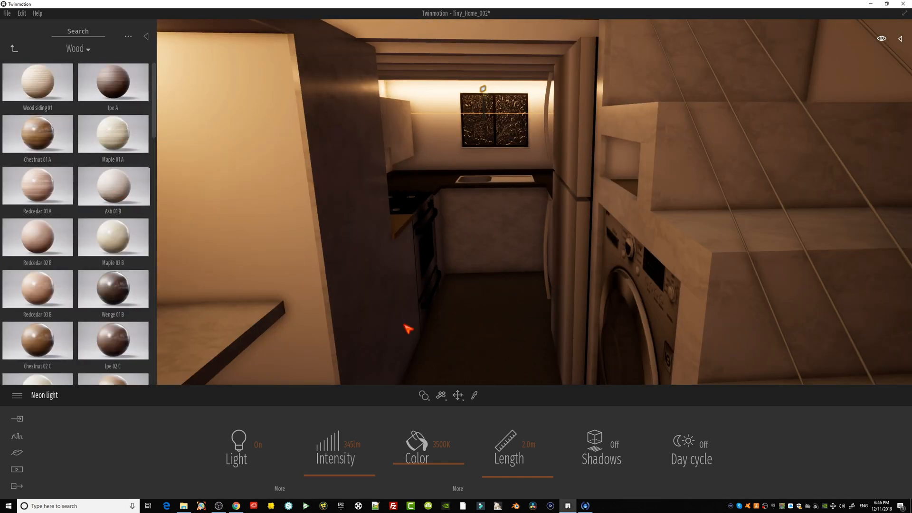
drag(404, 325, 486, 345)
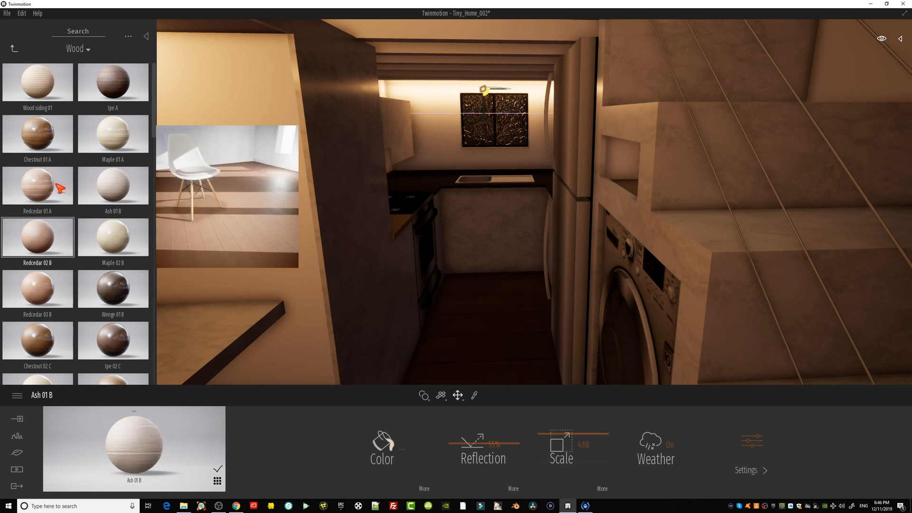
Apply the Roughcast coating 03 wall covering to the interior walls and set its scale to 0.10.
click(14, 48)
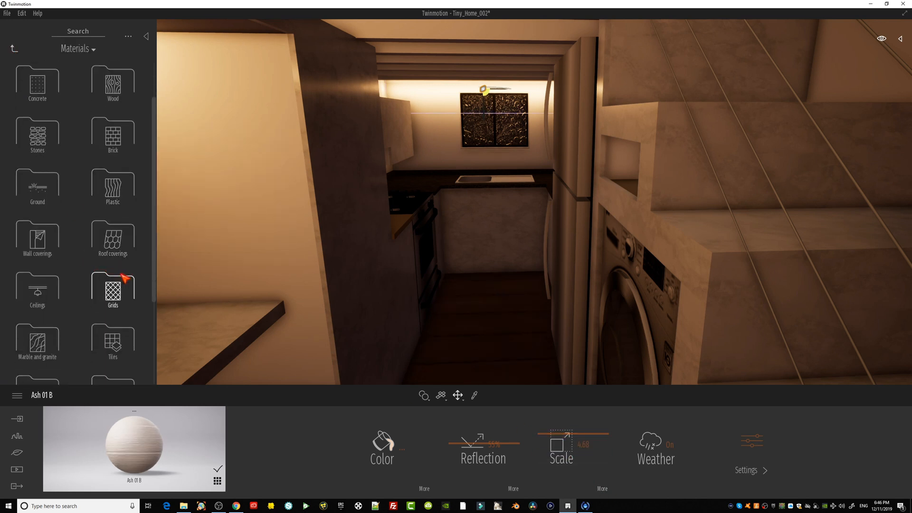
scroll(124, 278, down, 1)
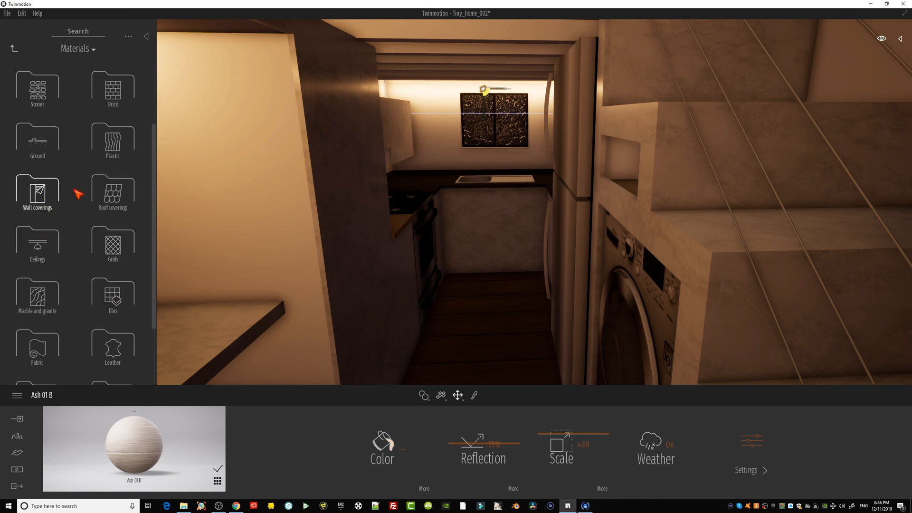
click(50, 200)
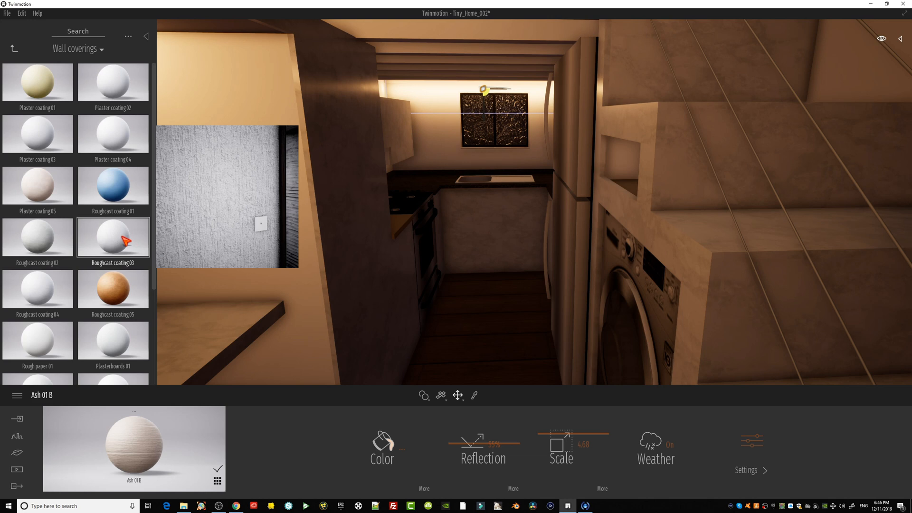
drag(126, 241, 446, 146)
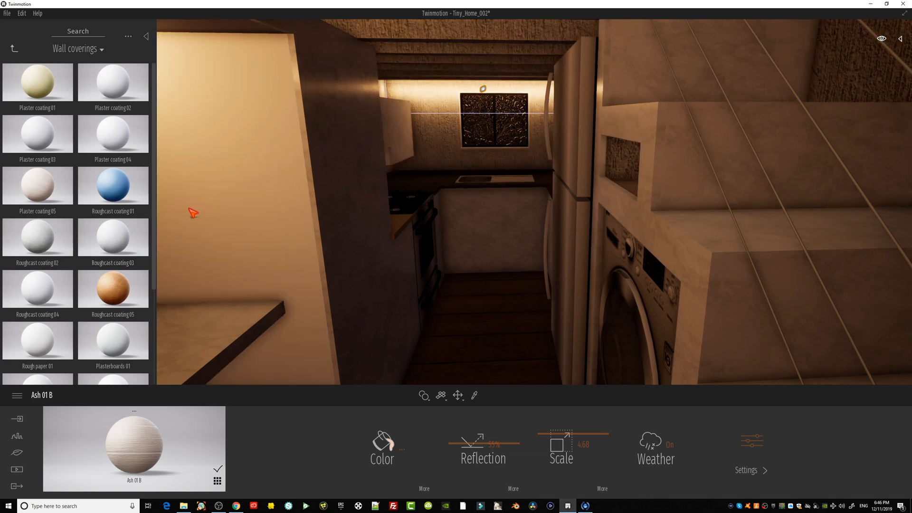
drag(107, 229, 485, 90)
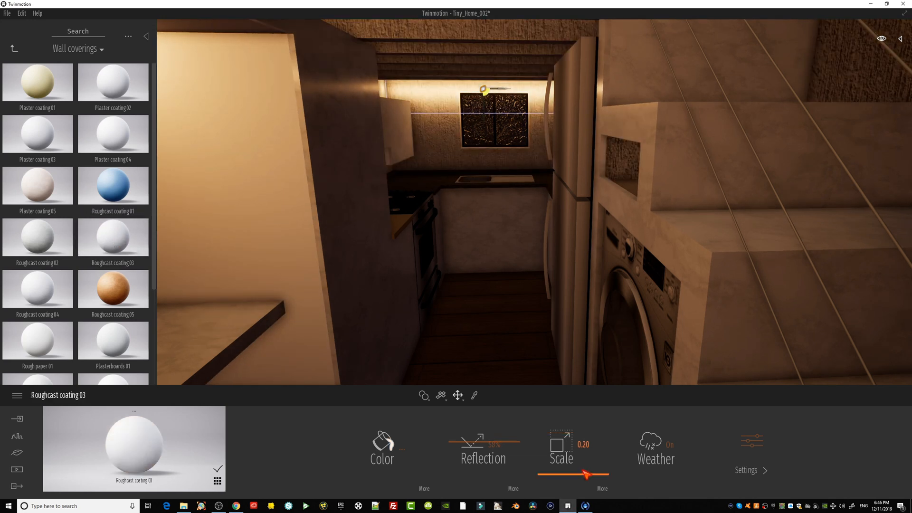
drag(587, 474, 579, 483)
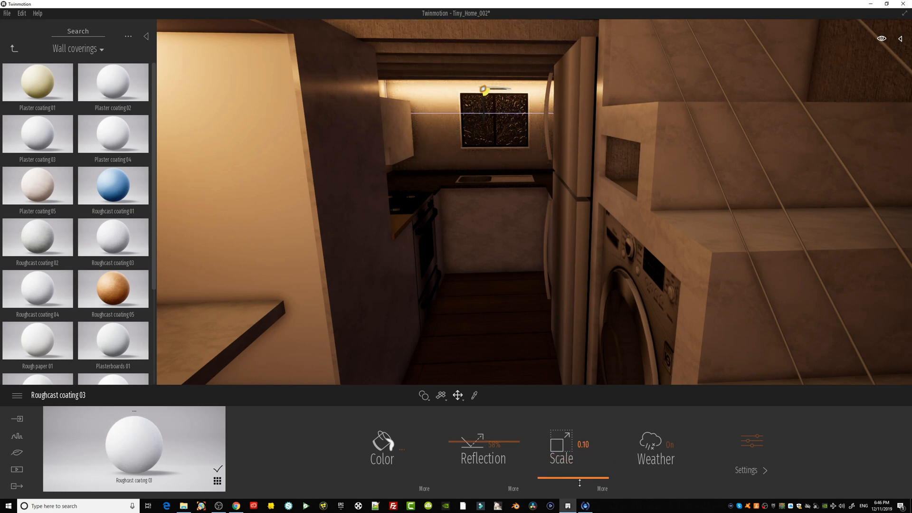
scroll(509, 178, up, 3)
middle_drag(443, 147, 407, 121)
scroll(426, 165, down, 3)
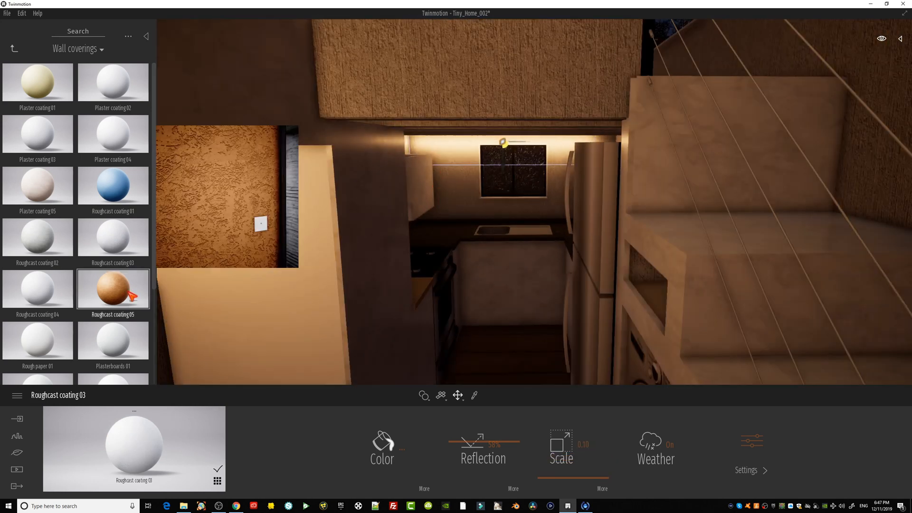
Apply the Cement tiles 10 material to the kitchen floor.
scroll(101, 287, down, 1)
scroll(103, 290, down, 2)
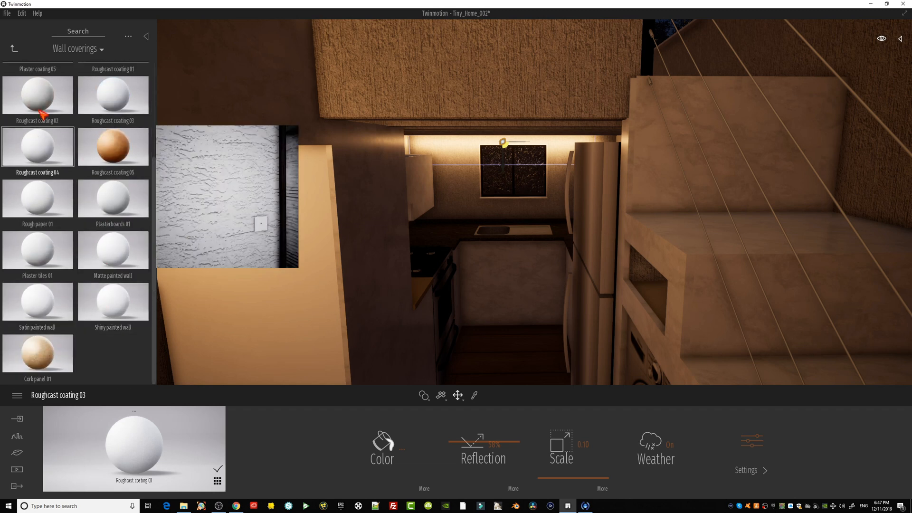
click(15, 48)
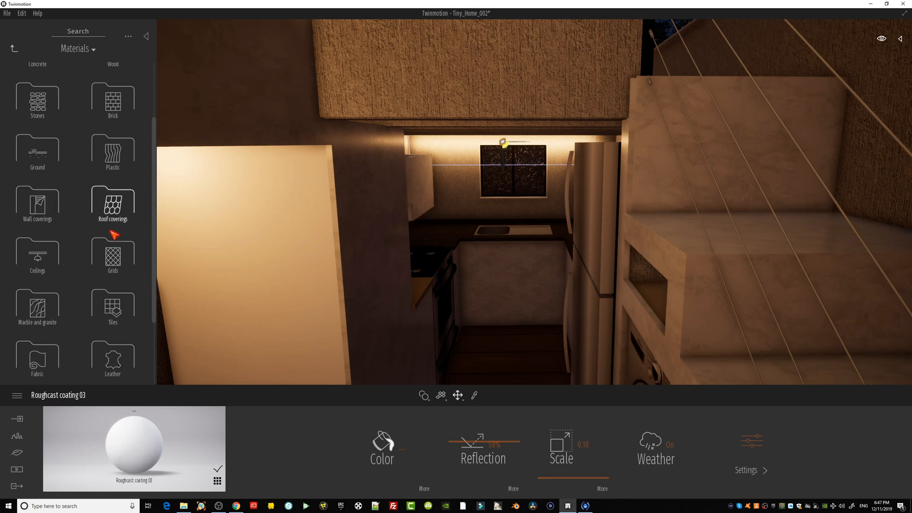
scroll(84, 265, down, 1)
scroll(122, 247, down, 1)
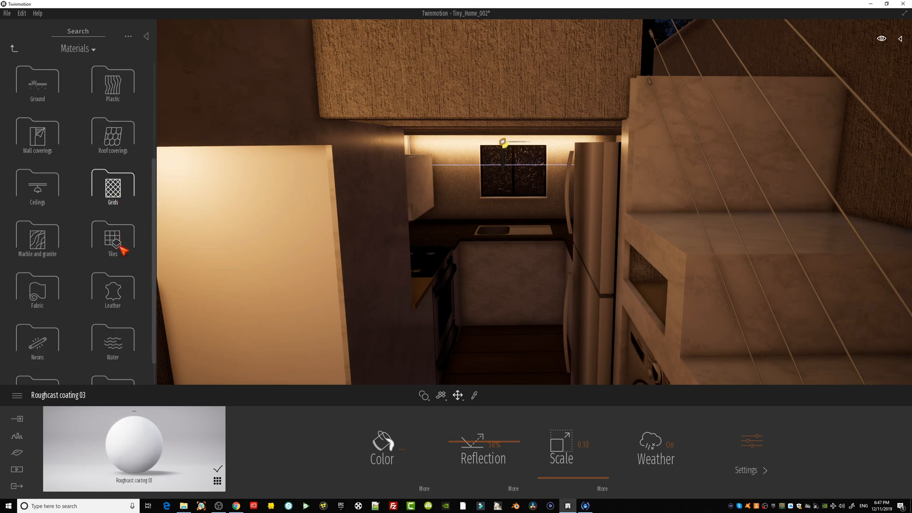
click(123, 251)
drag(102, 285, 487, 338)
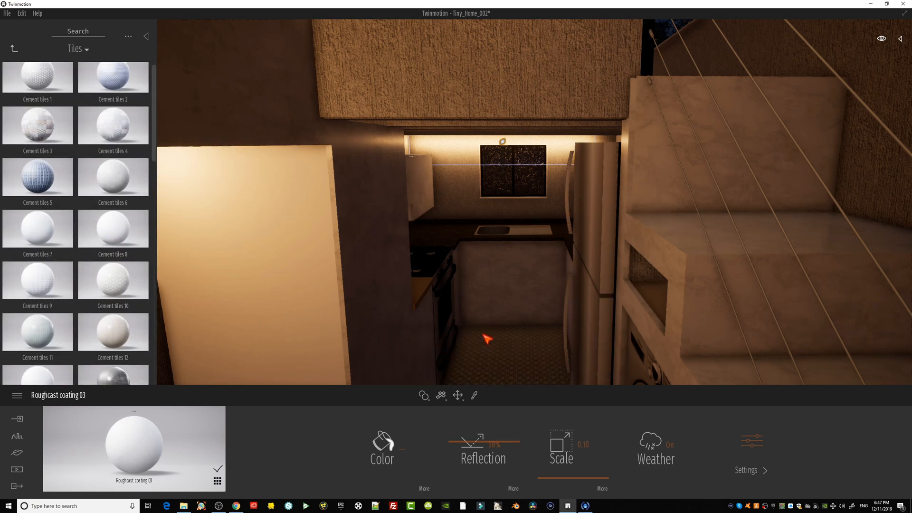
Set the scale of the floor's cement tile material to 0.85.
click(500, 356)
middle_drag(501, 356, 497, 285)
right_drag(496, 285, 506, 328)
middle_drag(487, 335, 486, 280)
scroll(486, 336, up, 3)
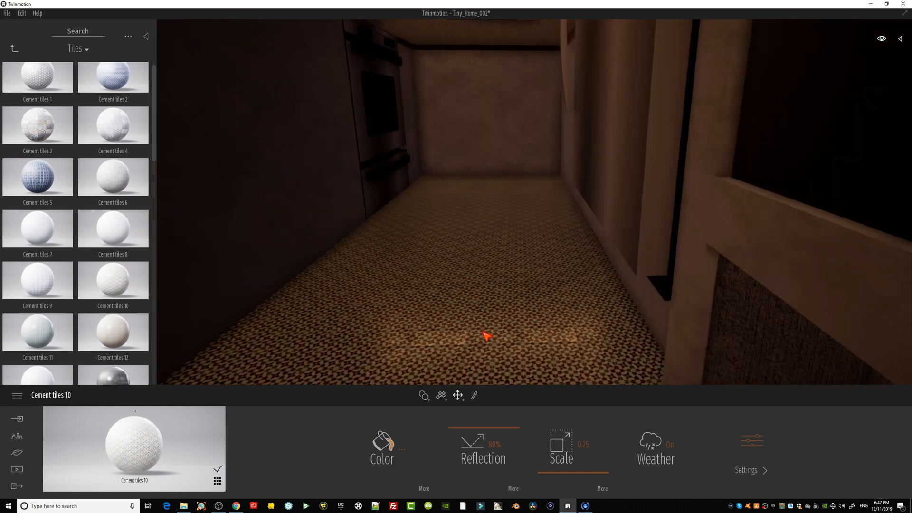
scroll(486, 335, down, 3)
drag(574, 475, 566, 451)
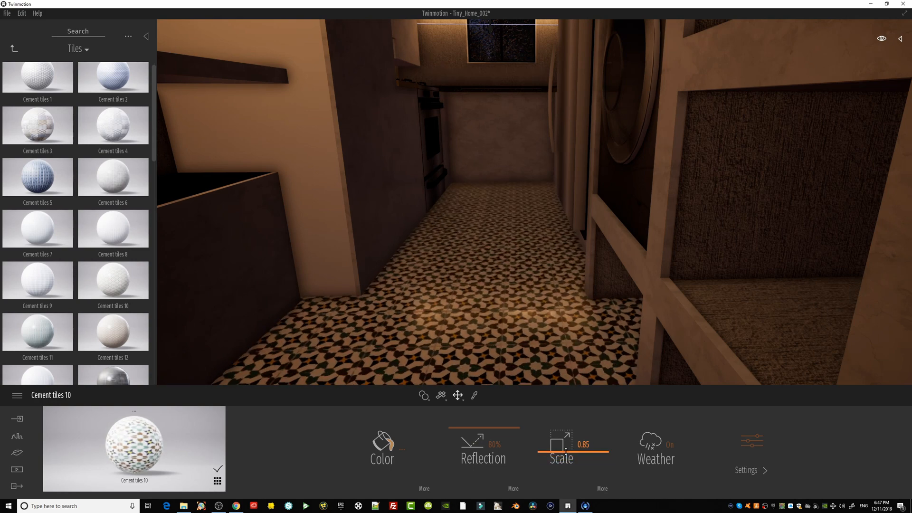
Examine the tiled floor, the staircase and the roughcast wall around the windows and the red-lit doorway.
middle_drag(464, 246, 465, 275)
right_drag(464, 246, 565, 216)
scroll(468, 250, down, 4)
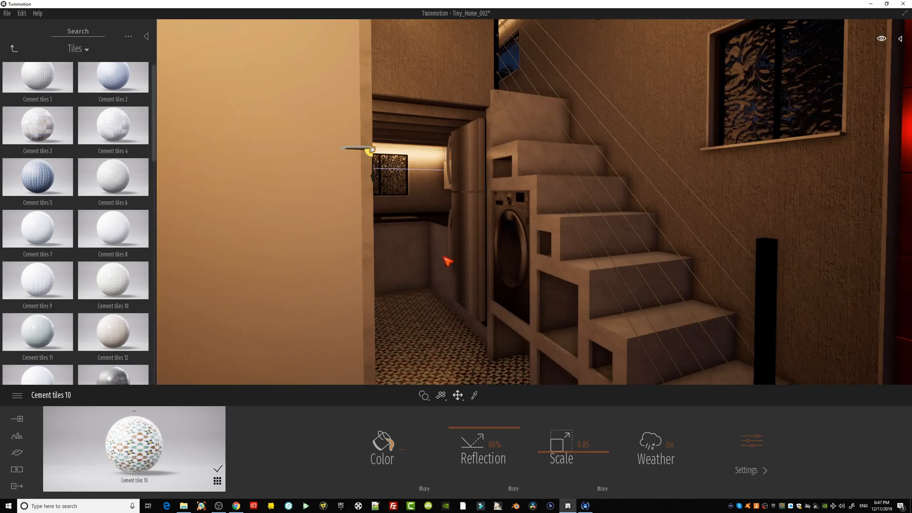
right_drag(444, 257, 388, 257)
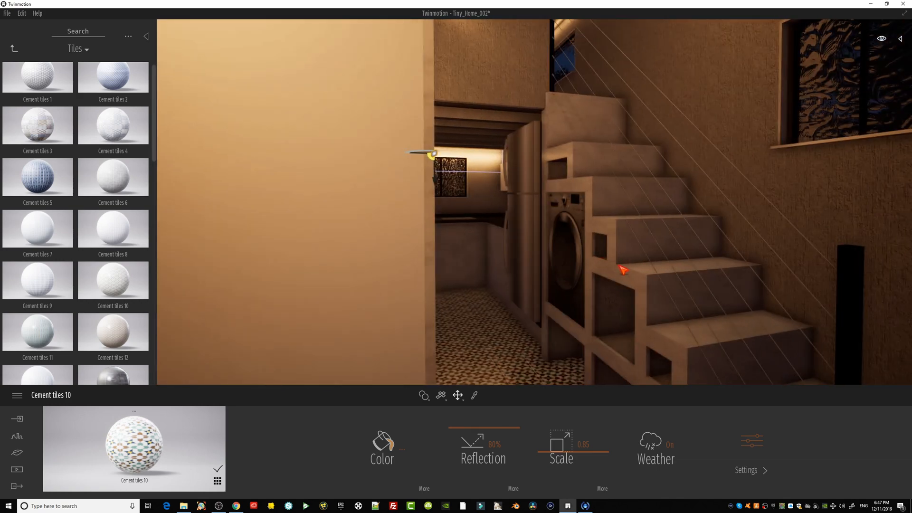
middle_drag(622, 269, 603, 227)
middle_drag(597, 189, 606, 204)
right_drag(606, 204, 665, 204)
middle_drag(606, 204, 513, 206)
right_drag(513, 205, 570, 206)
click(14, 48)
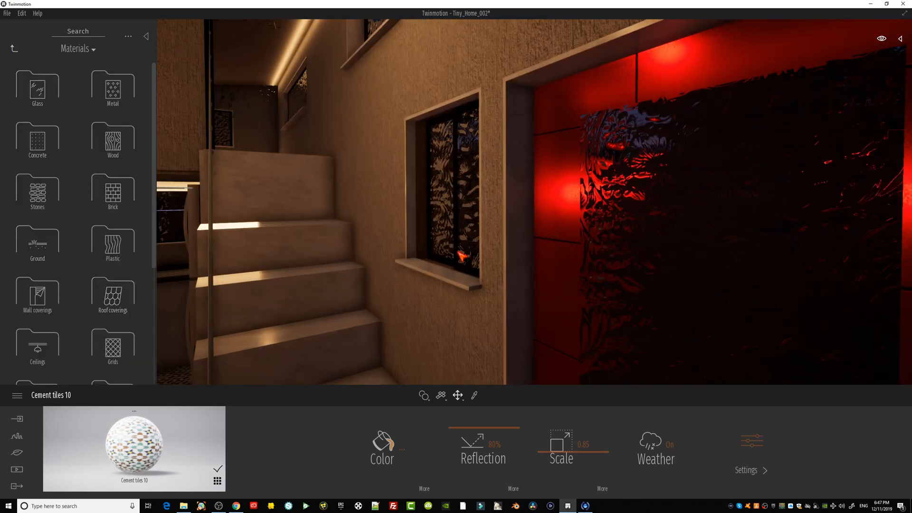
right_drag(456, 251, 528, 231)
middle_drag(455, 251, 463, 285)
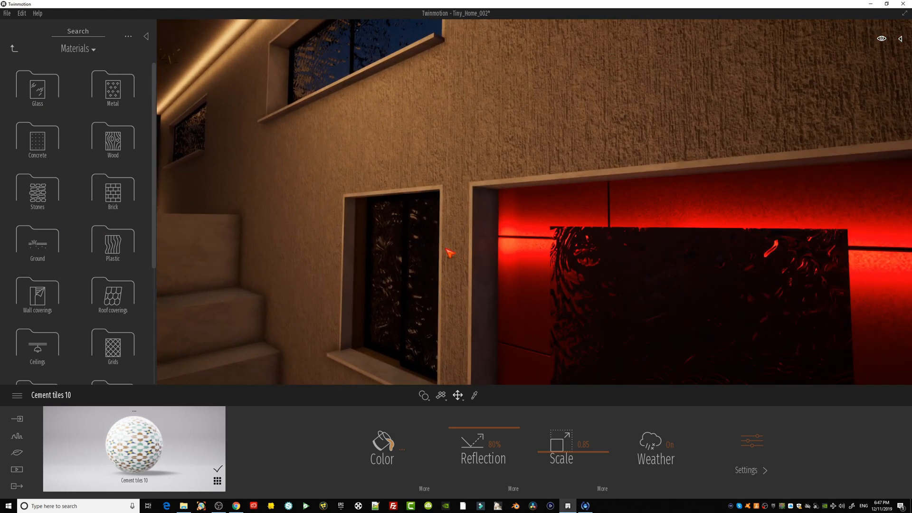
right_drag(449, 252, 518, 254)
scroll(450, 252, down, 3)
right_drag(450, 253, 417, 238)
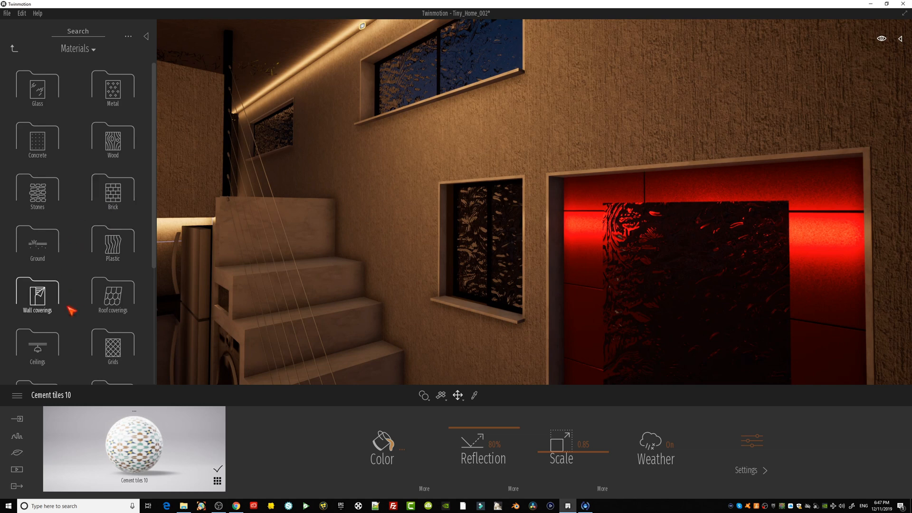
Try the Bronze metal and then the Brushed aluminium 01 metal on the entrance door.
click(114, 90)
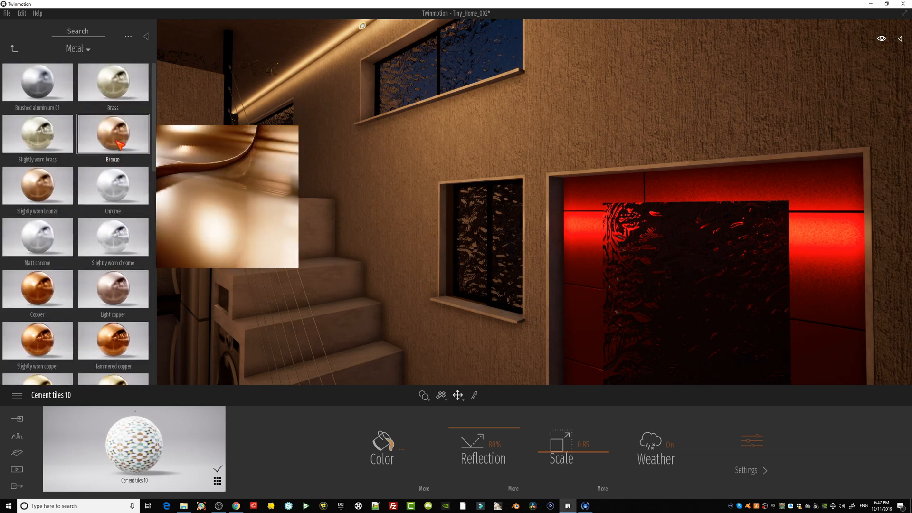
drag(210, 178, 592, 203)
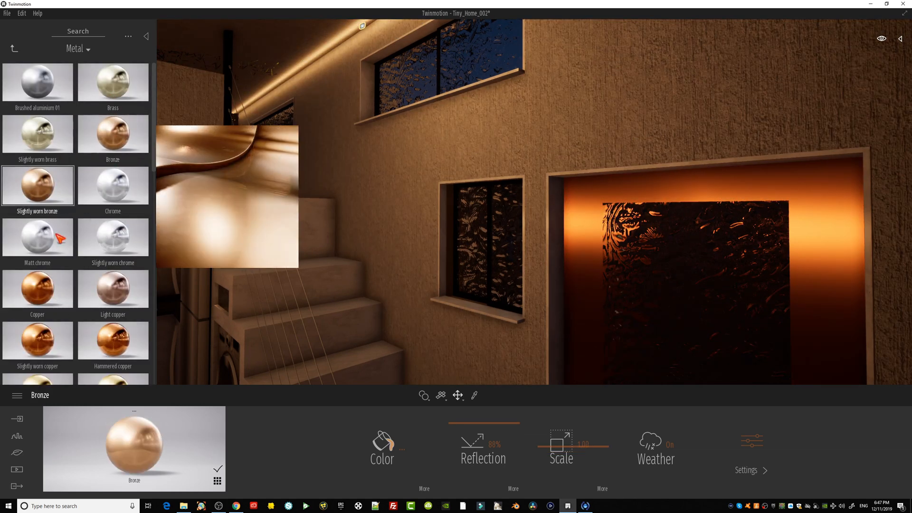
drag(60, 97, 616, 195)
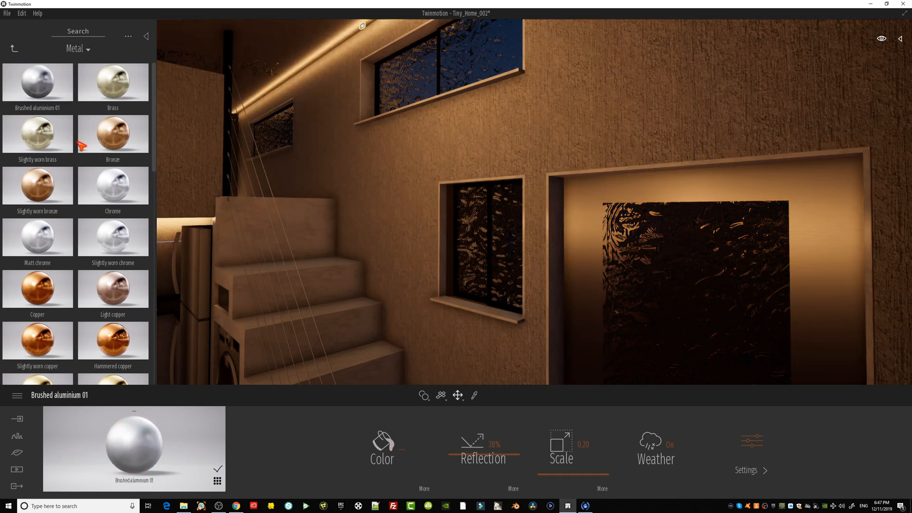
Try the Beige marble 02 E material on the entrance door.
click(15, 49)
scroll(95, 237, down, 3)
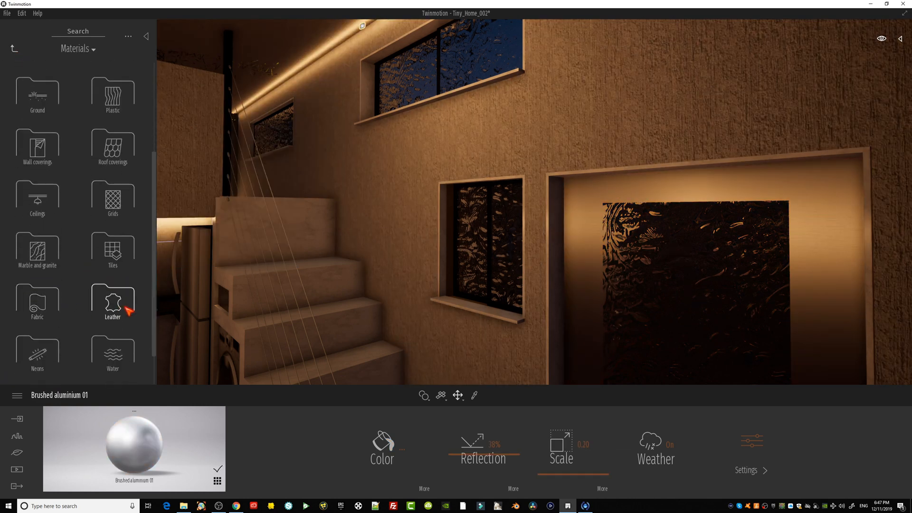
click(38, 354)
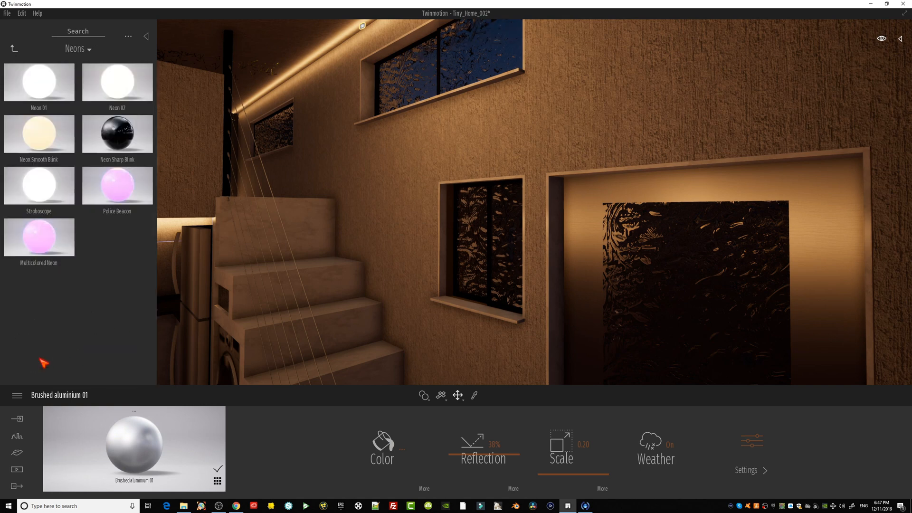
click(14, 48)
scroll(113, 295, down, 3)
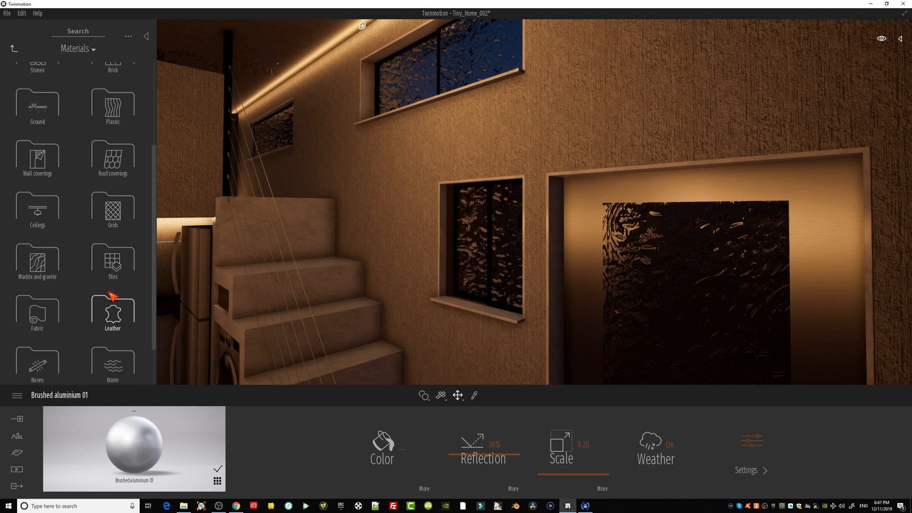
right_drag(373, 247, 304, 195)
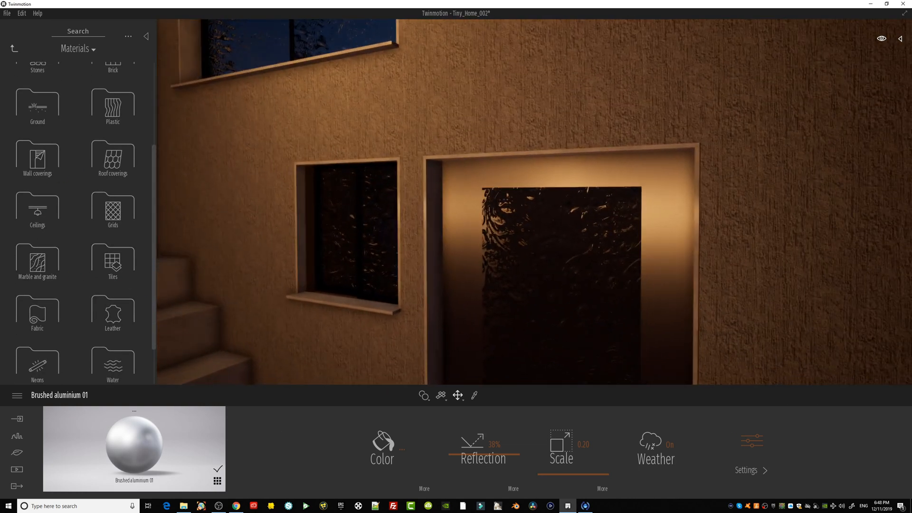
scroll(49, 284, down, 1)
scroll(50, 284, down, 3)
click(38, 224)
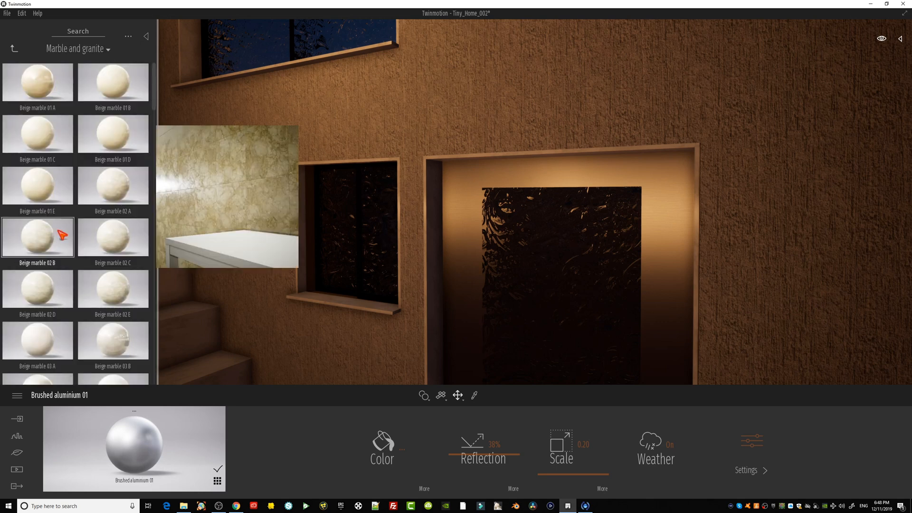
mouse_move(119, 238)
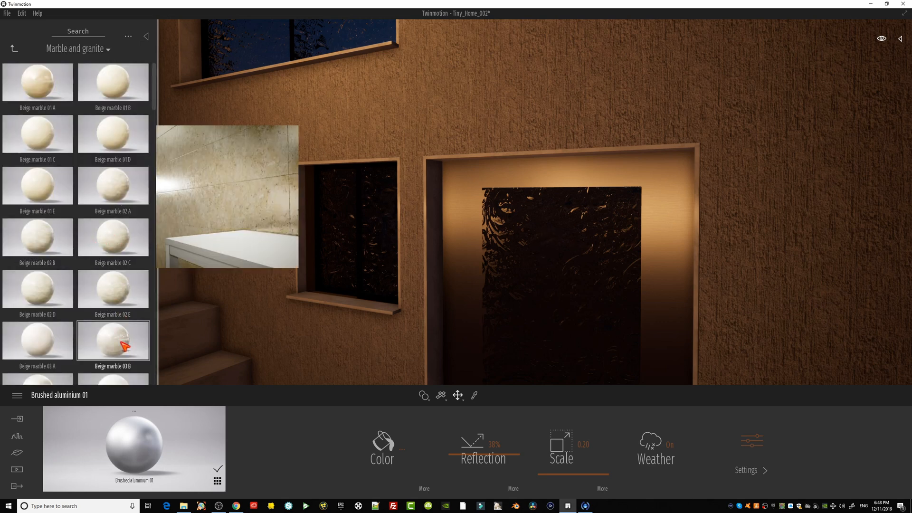
drag(433, 217, 467, 218)
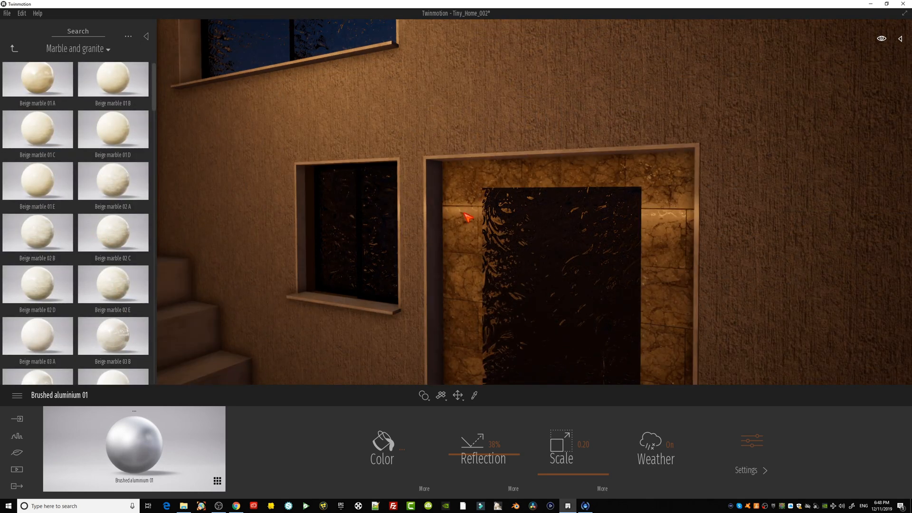
Search the material library for "white" and apply White styrofoam to the entrance door.
click(15, 48)
scroll(102, 315, down, 1)
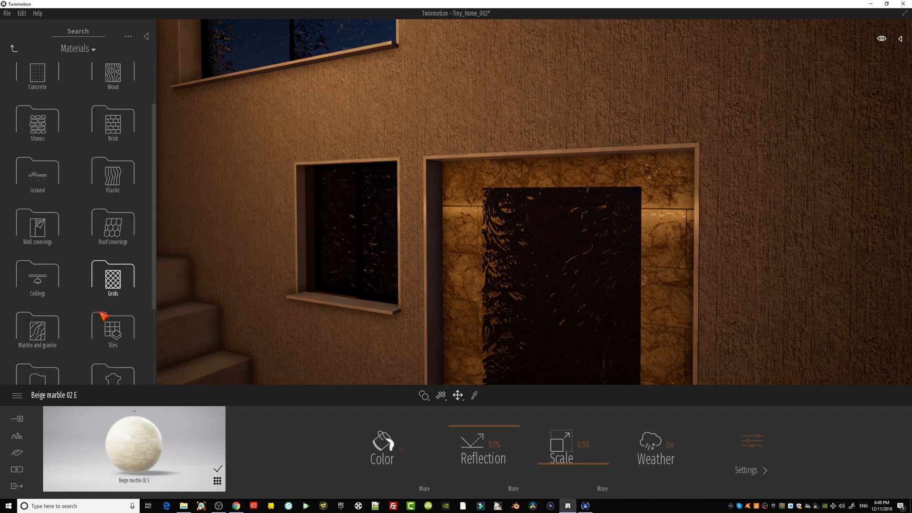
scroll(132, 316, down, 3)
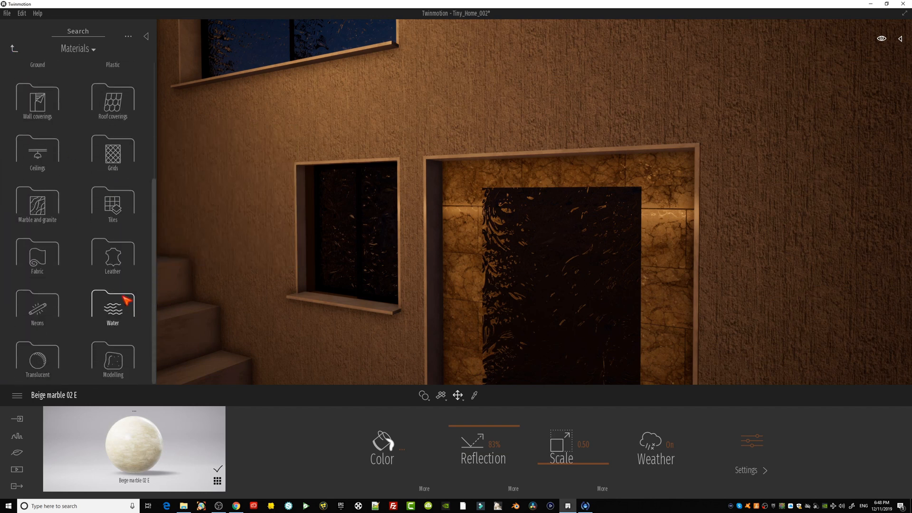
click(87, 33)
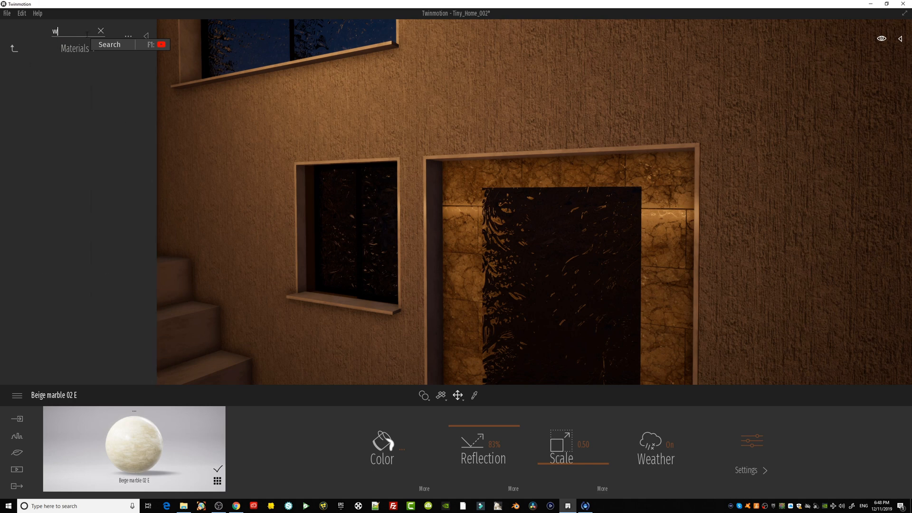
text(white)
scroll(156, 333, down, 2)
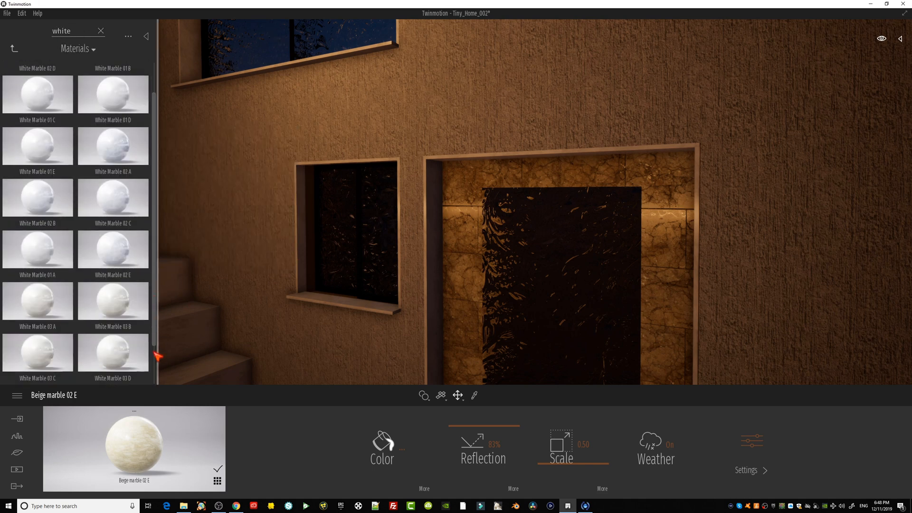
mouse_move(128, 373)
drag(111, 346, 464, 225)
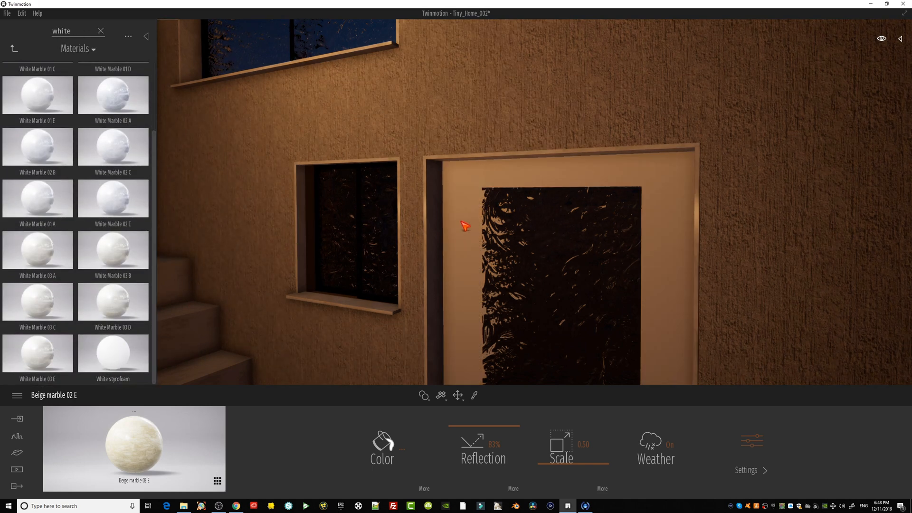
Apply White styrofoam to the staircase, the built-in cabinets and shelves, and the interior window frames.
right_drag(486, 246, 295, 246)
middle_drag(594, 285, 532, 229)
drag(114, 344, 509, 269)
right_drag(430, 290, 481, 317)
drag(136, 349, 296, 309)
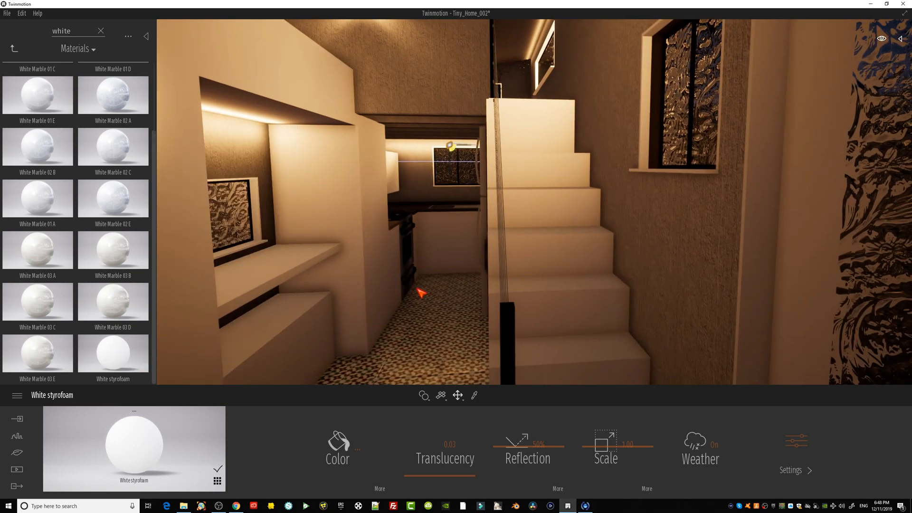
right_drag(418, 289, 342, 286)
drag(137, 351, 284, 307)
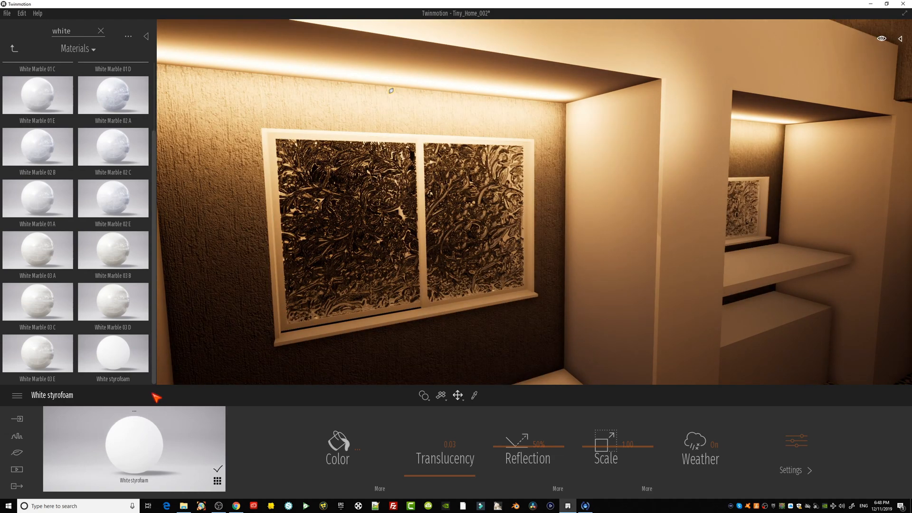
Apply White styrofoam to the kitchen's countertop, walls, ceiling beams, sink and appliances.
right_drag(430, 342, 447, 325)
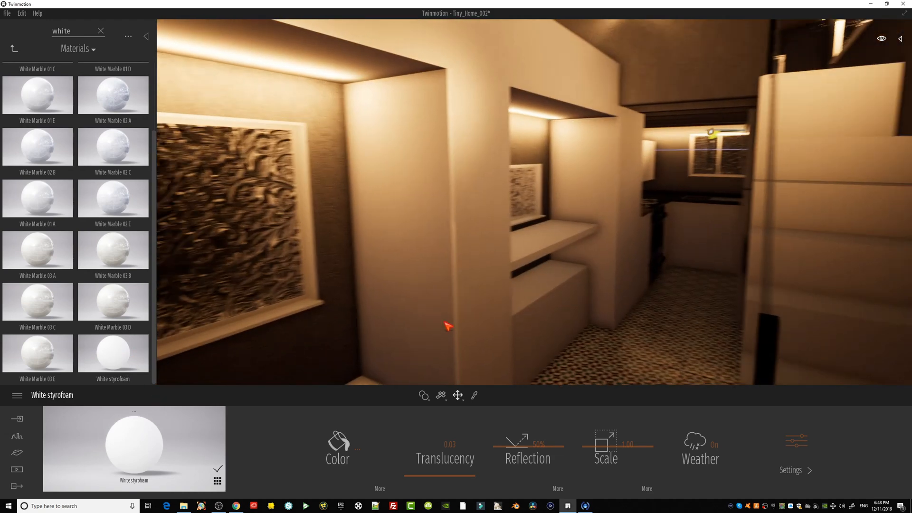
middle_drag(525, 280, 494, 280)
right_drag(494, 280, 524, 280)
scroll(465, 270, up, 3)
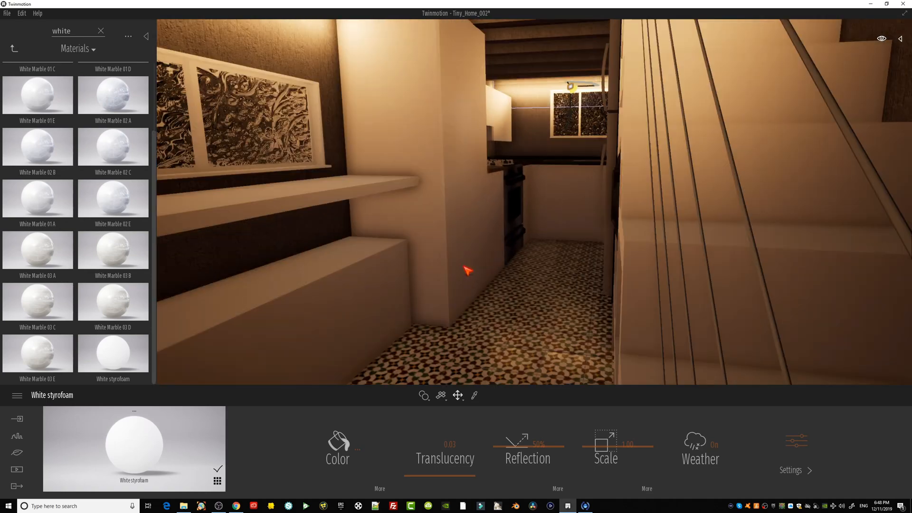
middle_drag(454, 253, 484, 255)
right_drag(485, 255, 425, 258)
middle_drag(425, 258, 443, 261)
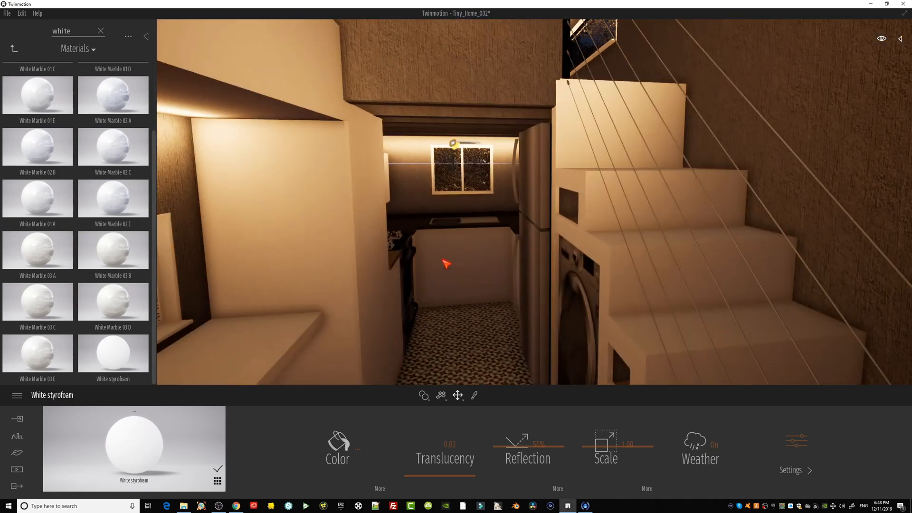
scroll(472, 264, up, 3)
drag(37, 352, 344, 243)
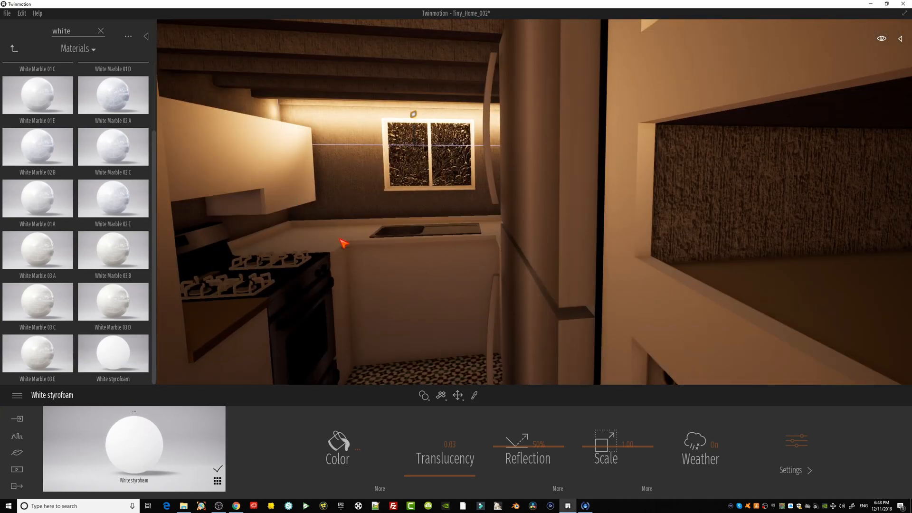
drag(119, 360, 301, 316)
drag(138, 357, 282, 346)
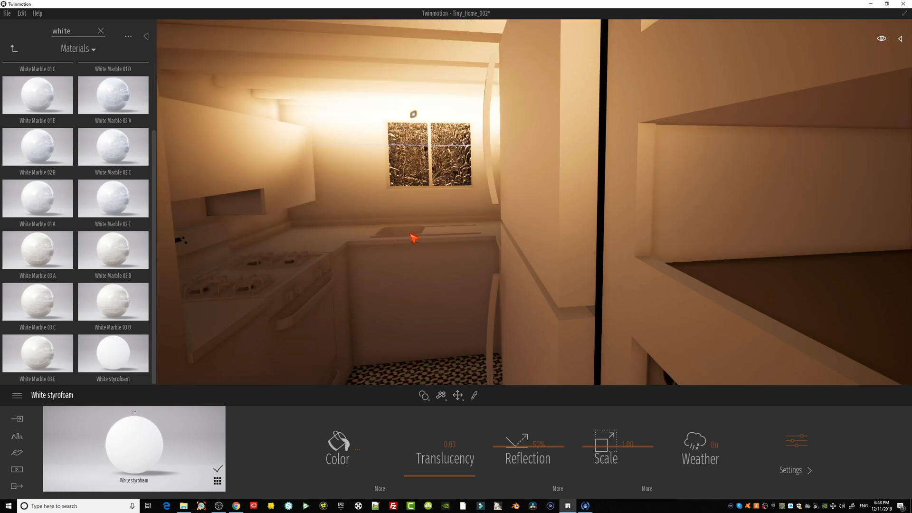
drag(394, 221, 401, 230)
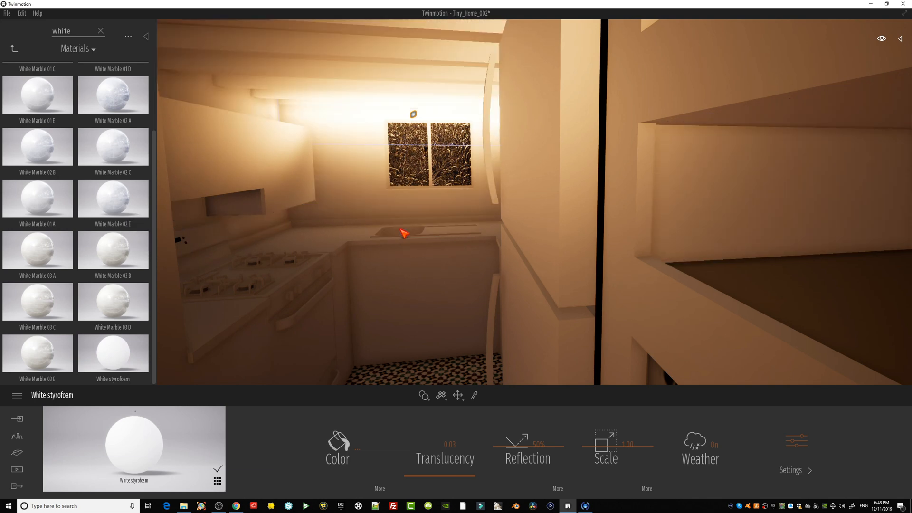
Apply White styrofoam to the living area's floor, low black cabinet, railing post and cables, and to the dark loft floor above the doorway.
right_drag(373, 267, 360, 265)
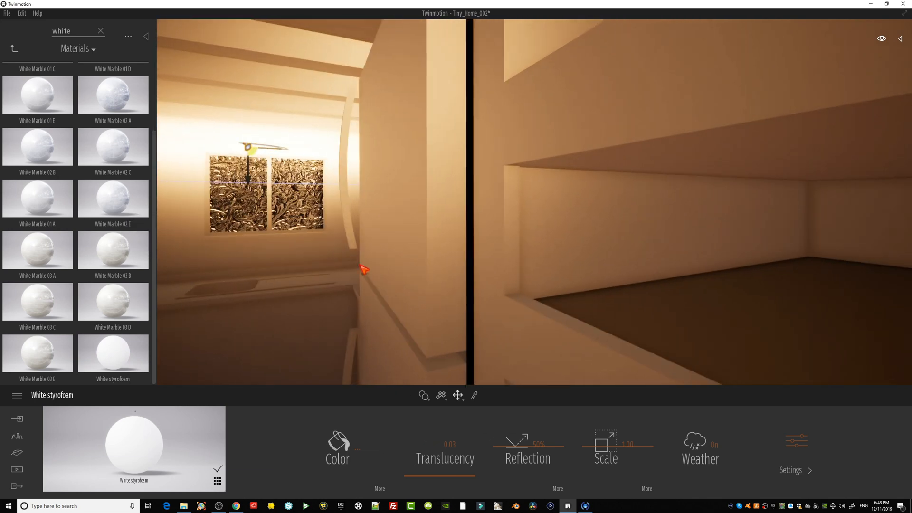
scroll(369, 269, down, 2)
scroll(499, 287, up, 1)
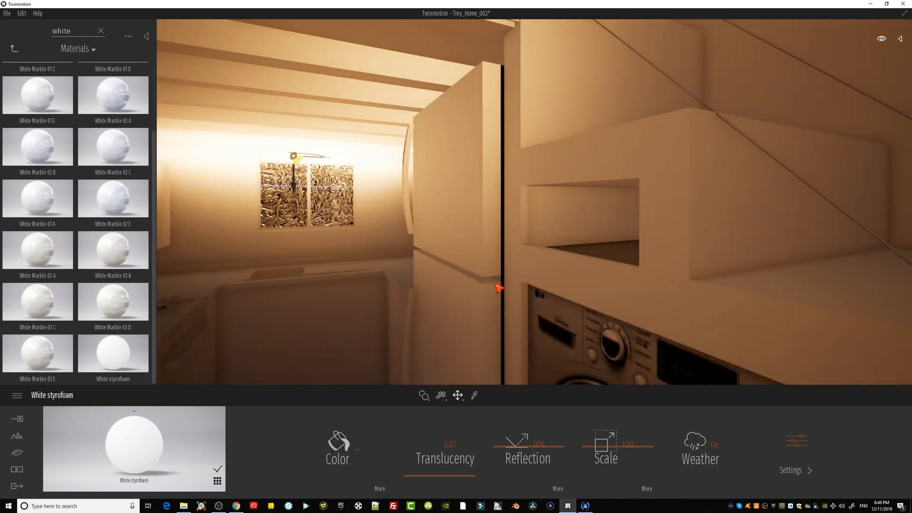
key(q)
right_drag(499, 287, 530, 271)
drag(166, 411, 466, 352)
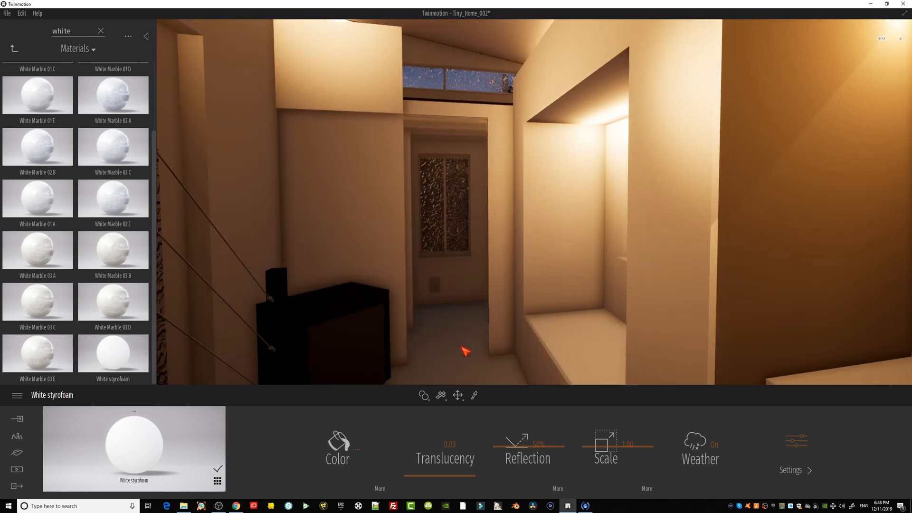
drag(123, 387, 373, 337)
drag(111, 357, 287, 312)
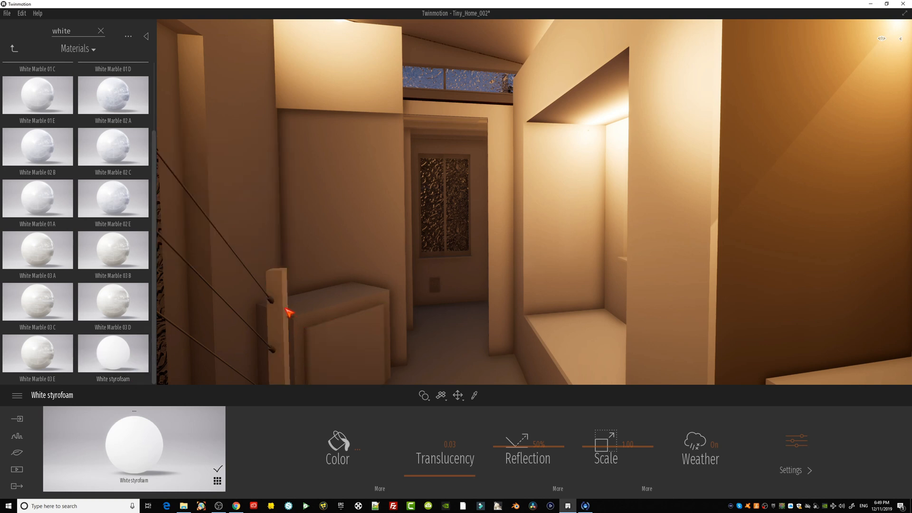
drag(88, 352, 275, 353)
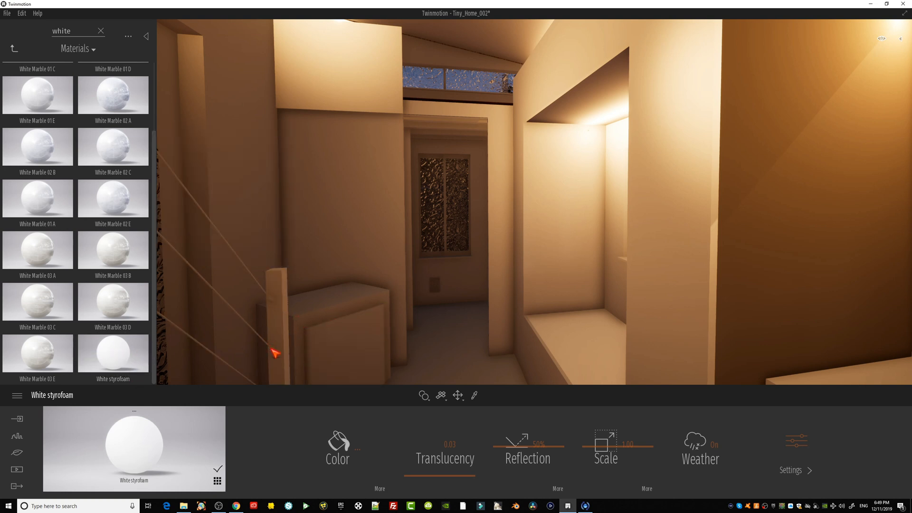
middle_drag(398, 294, 390, 428)
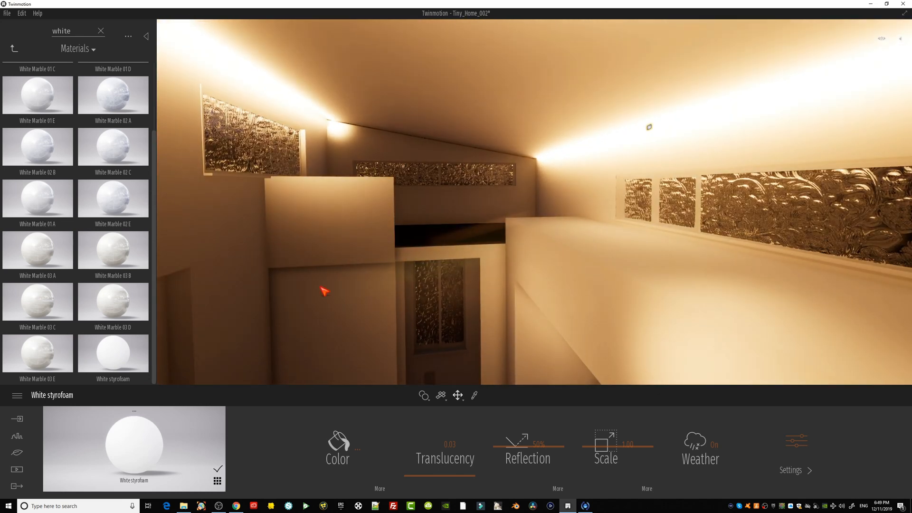
drag(120, 352, 423, 230)
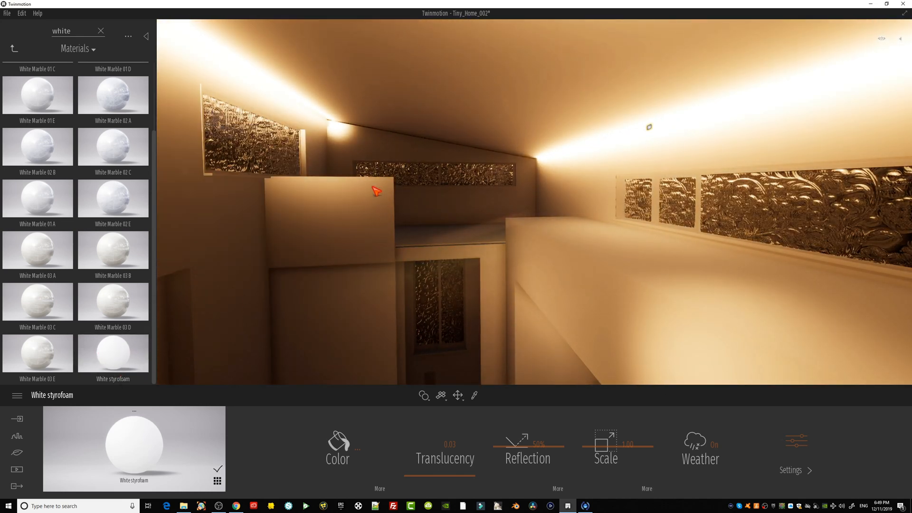
Apply the Chestnut 01 A wood material to the exterior siding on the tiny home's door side.
right_drag(431, 220, 693, 223)
middle_drag(431, 219, 380, 227)
scroll(432, 219, down, 8)
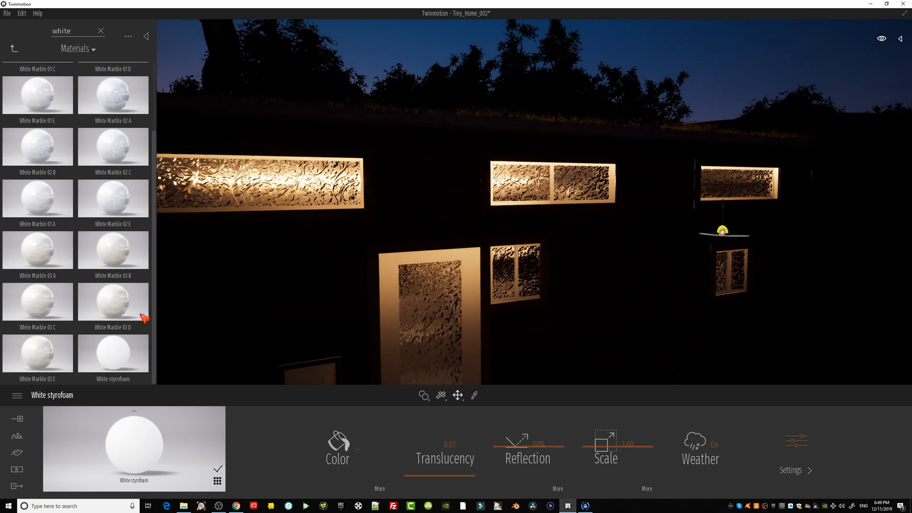
click(15, 48)
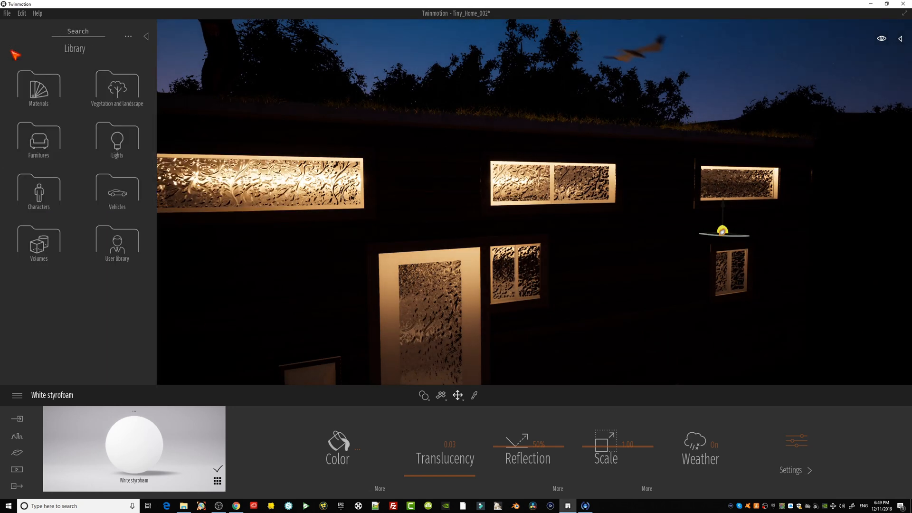
click(46, 103)
click(113, 141)
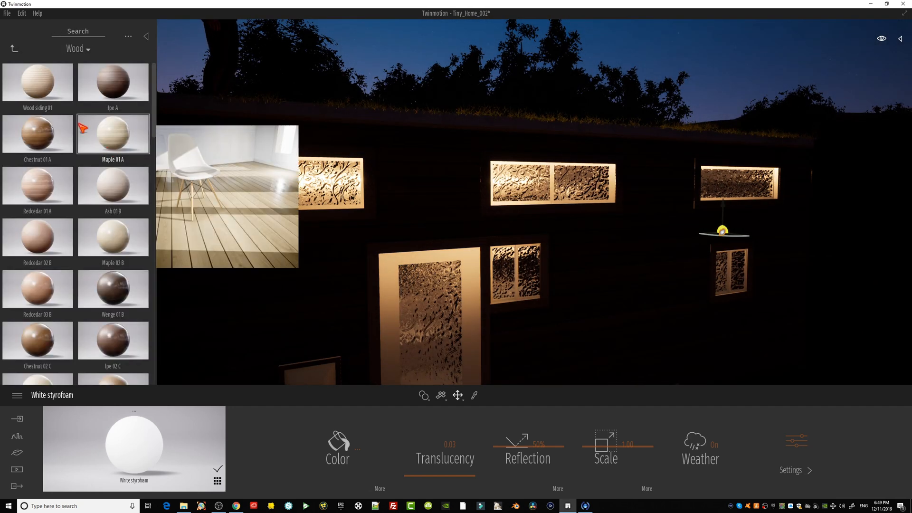
click(425, 175)
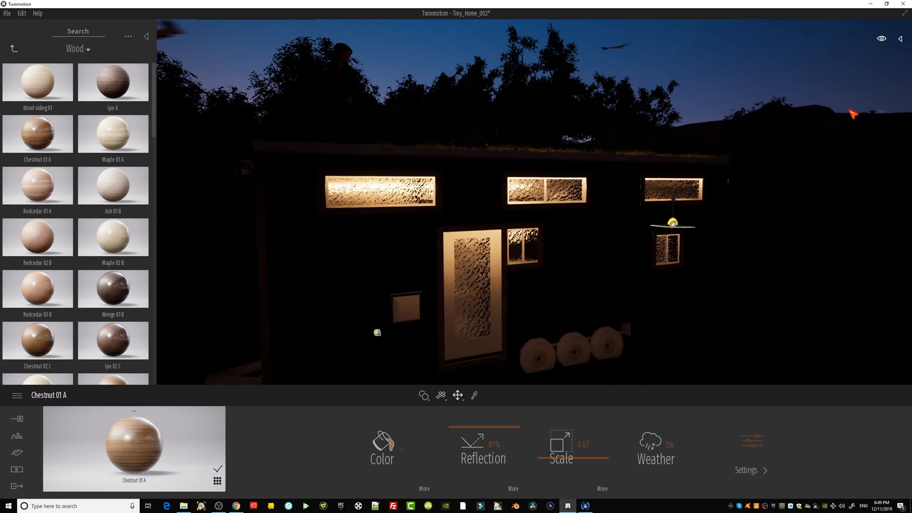
Change the time of day from night to bright daylight to show the home's exterior.
click(880, 41)
drag(862, 180, 858, 161)
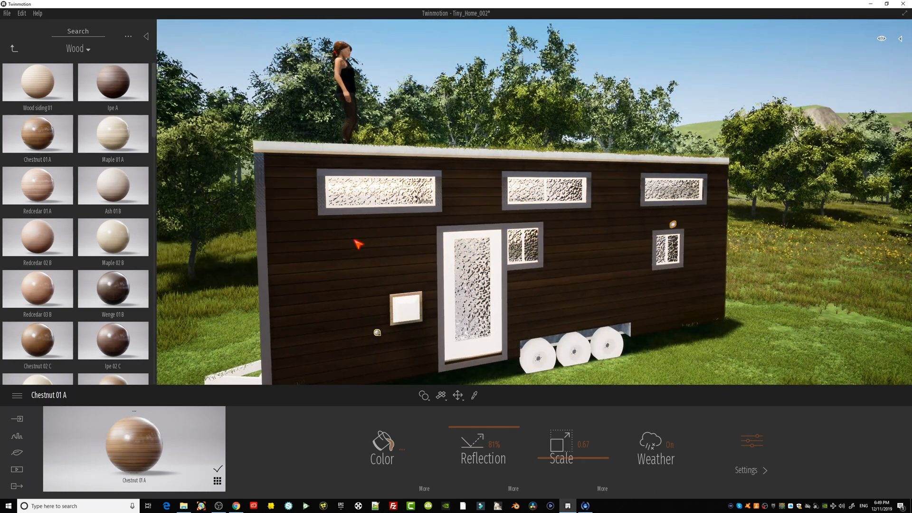
Try Redcedar 02 B on the exterior siding, and replace it with the Redcedar 01 A wood material.
drag(58, 242, 375, 254)
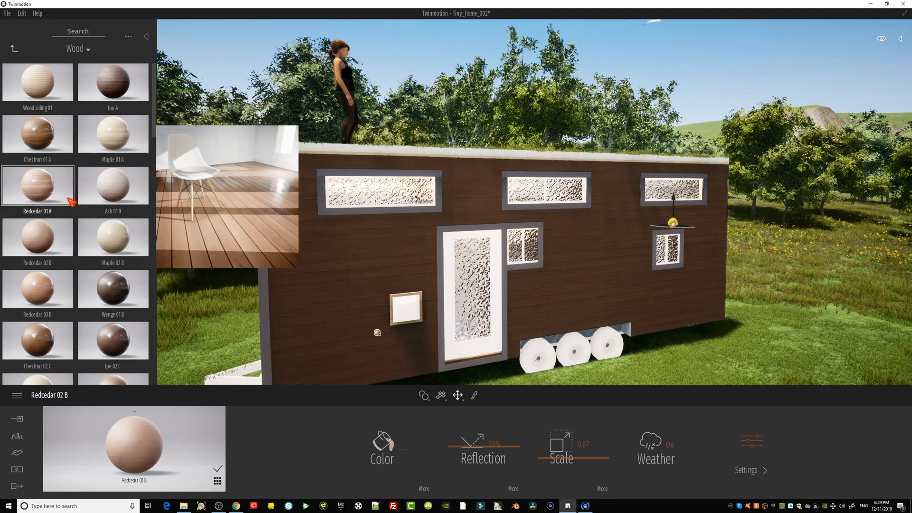
drag(67, 197, 376, 274)
middle_drag(390, 285, 398, 224)
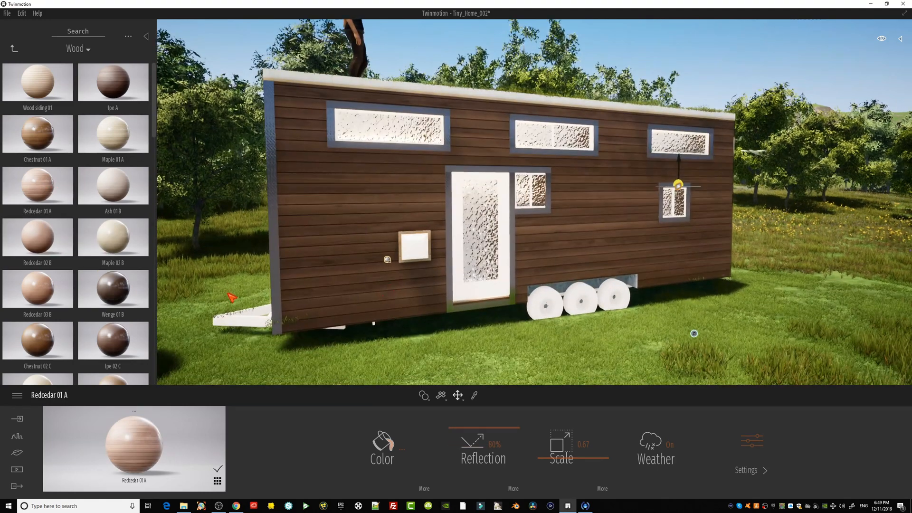
Search the materials for "black" and apply Black lacquered glass to the trailer's three tires.
click(14, 49)
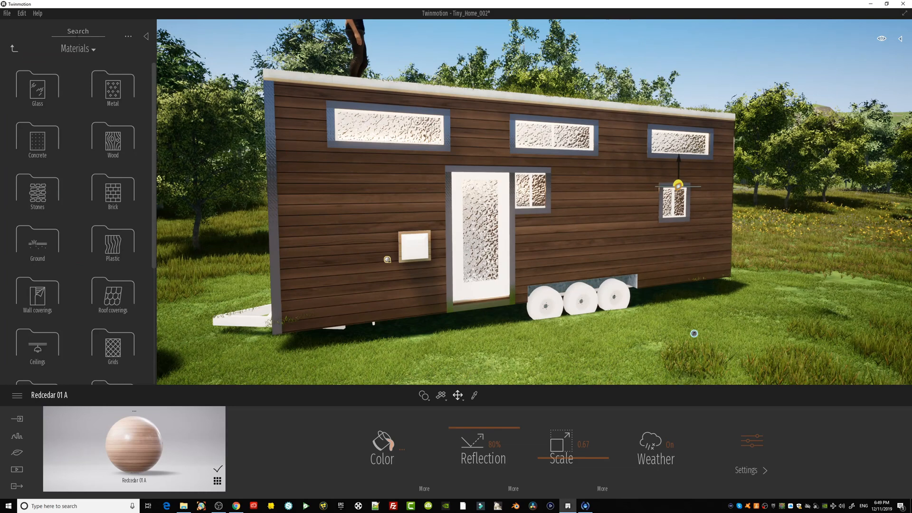
click(78, 31)
text(black)
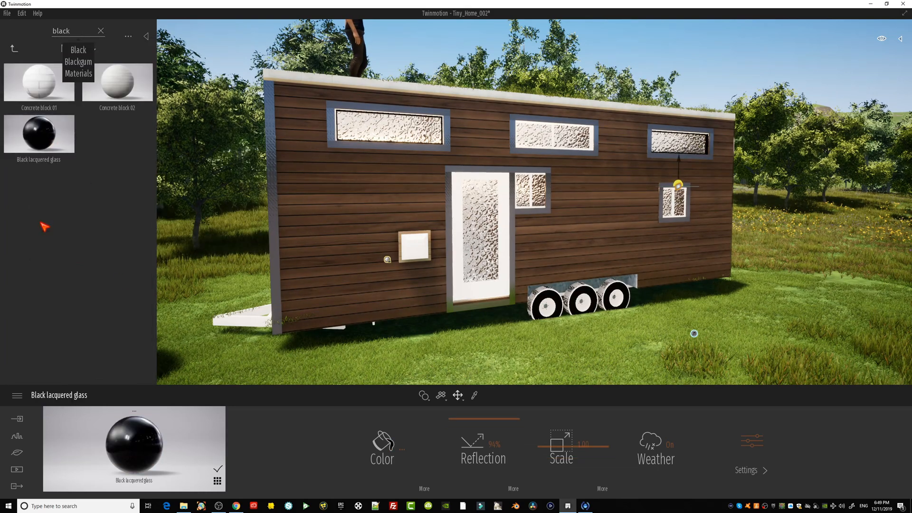
drag(39, 135, 533, 303)
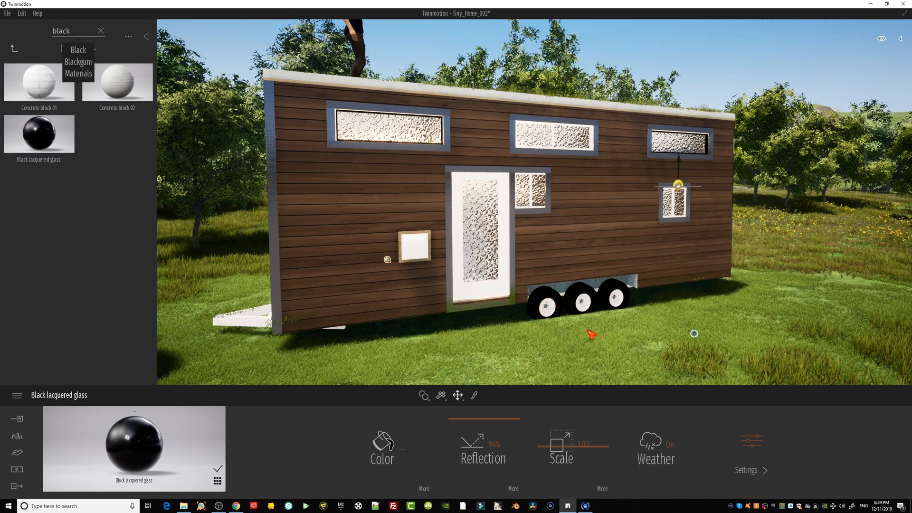
Apply the Slightly worn chrome metal material to the rims of the trailer's wheels.
scroll(570, 327, up, 2)
click(18, 47)
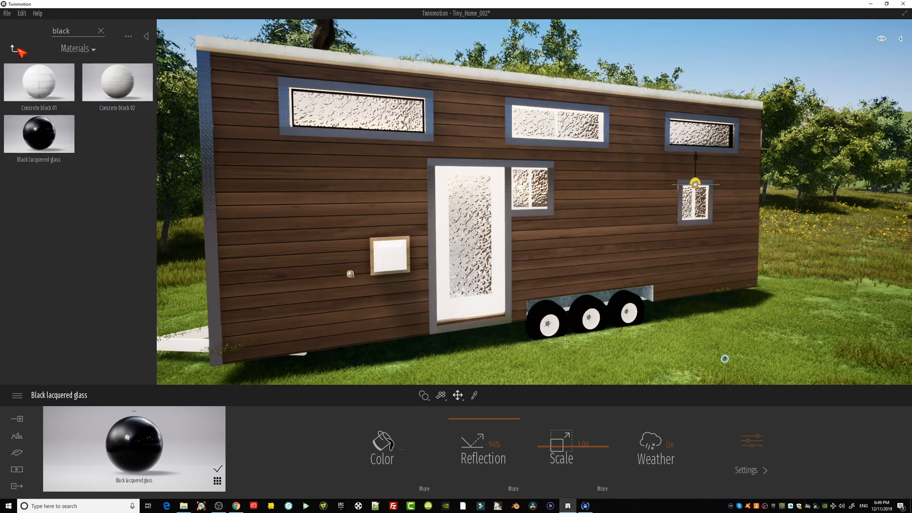
click(16, 49)
click(60, 91)
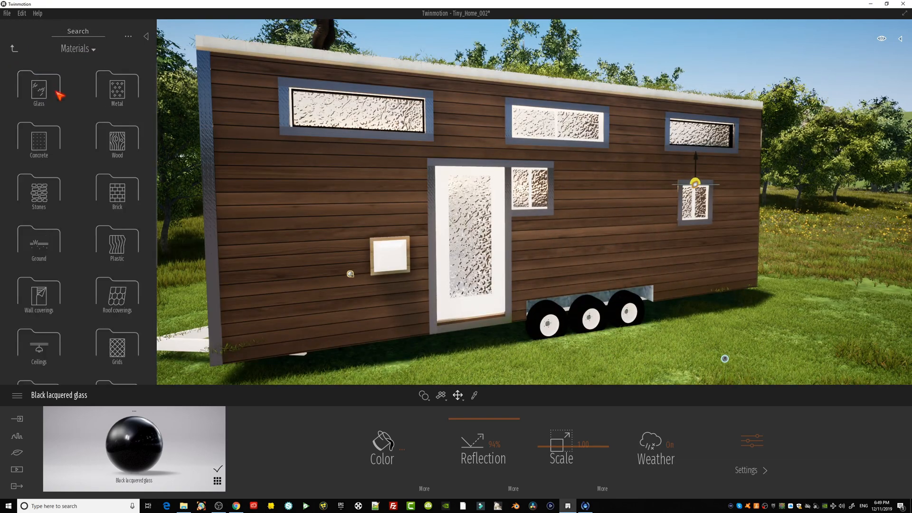
click(106, 90)
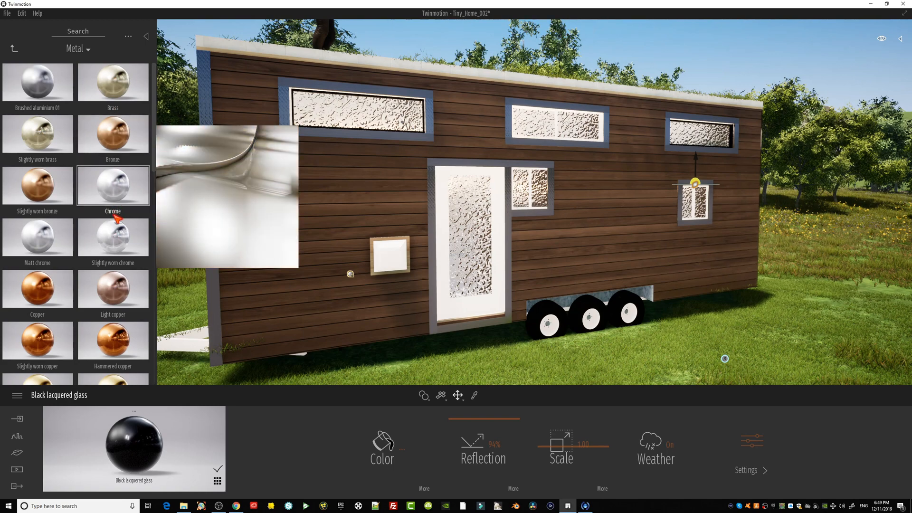
drag(114, 216, 634, 319)
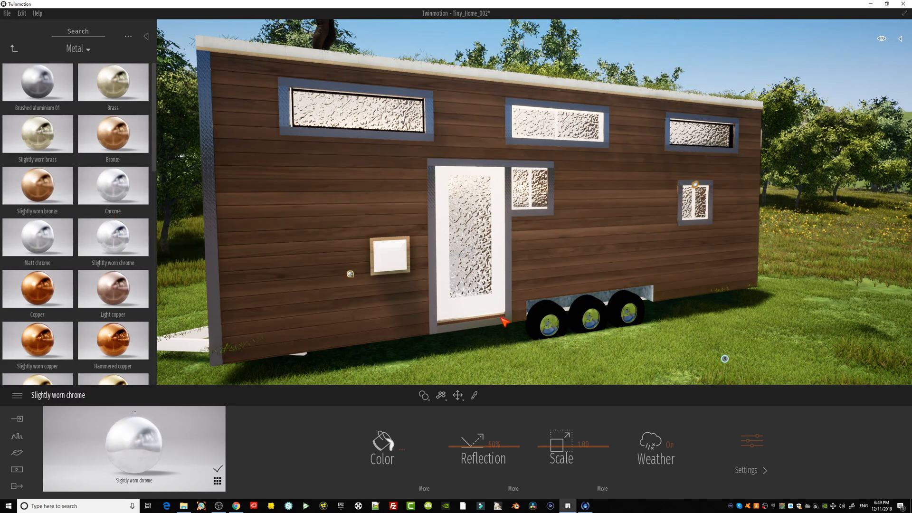
Apply Slightly worn bronze to the wheel-arch panel above the tires and Matt chrome to the door, window and corner trim.
drag(501, 317, 568, 301)
right_drag(544, 238, 542, 236)
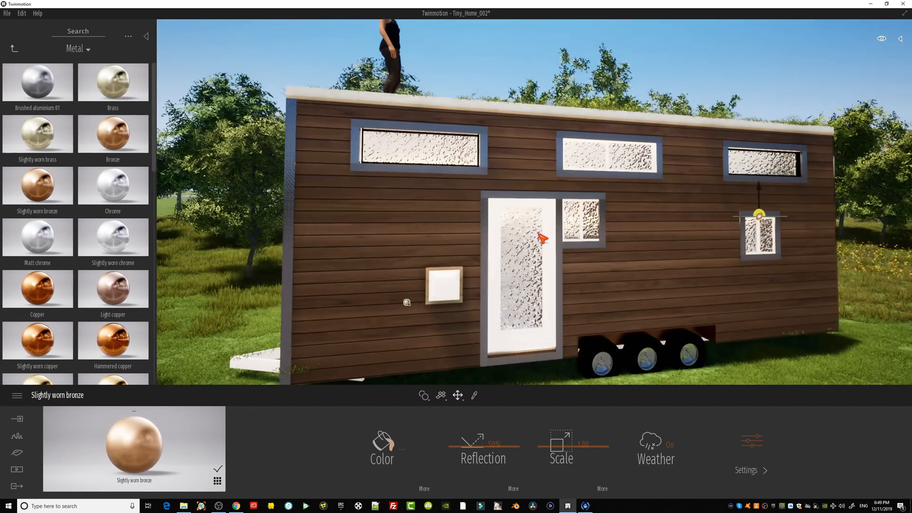
drag(58, 233, 485, 250)
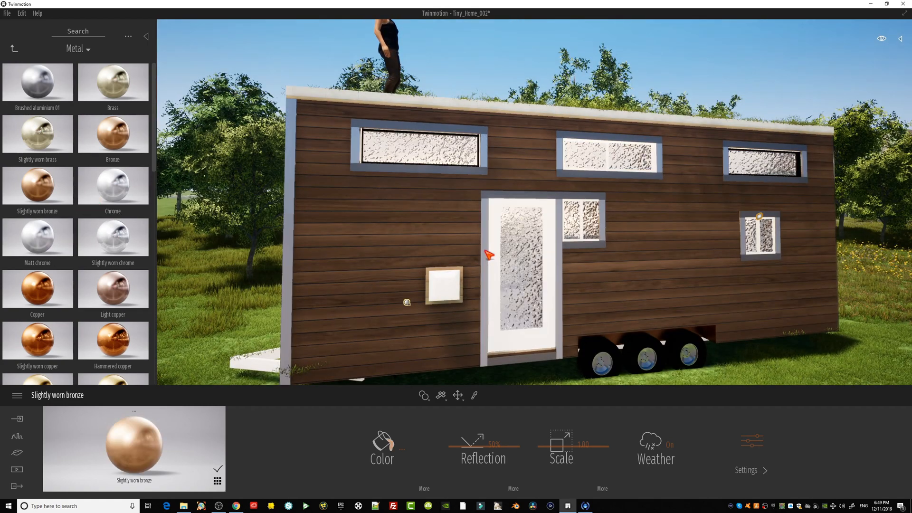
drag(62, 242, 488, 349)
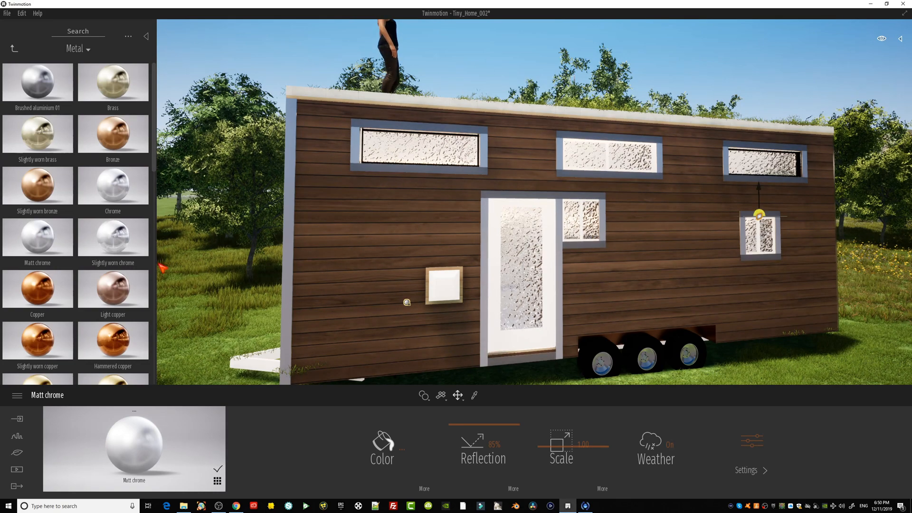
scroll(114, 256, down, 4)
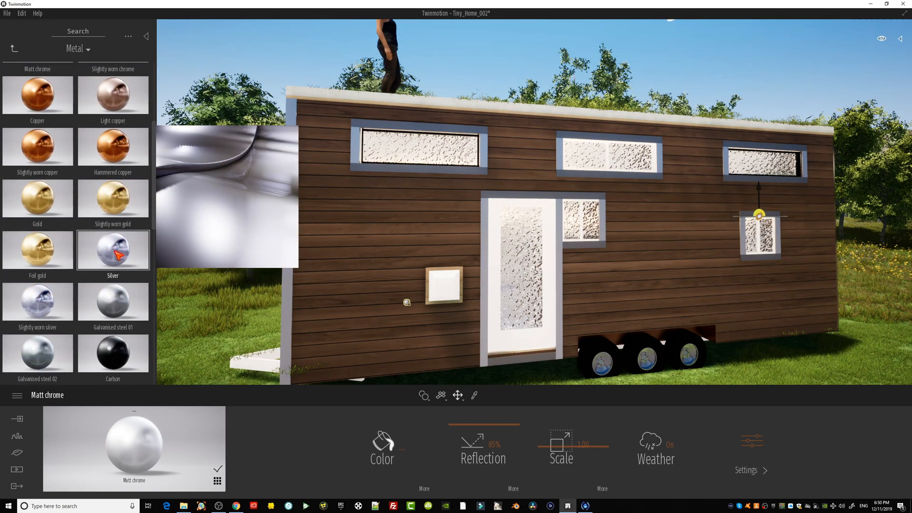
drag(117, 254, 68, 273)
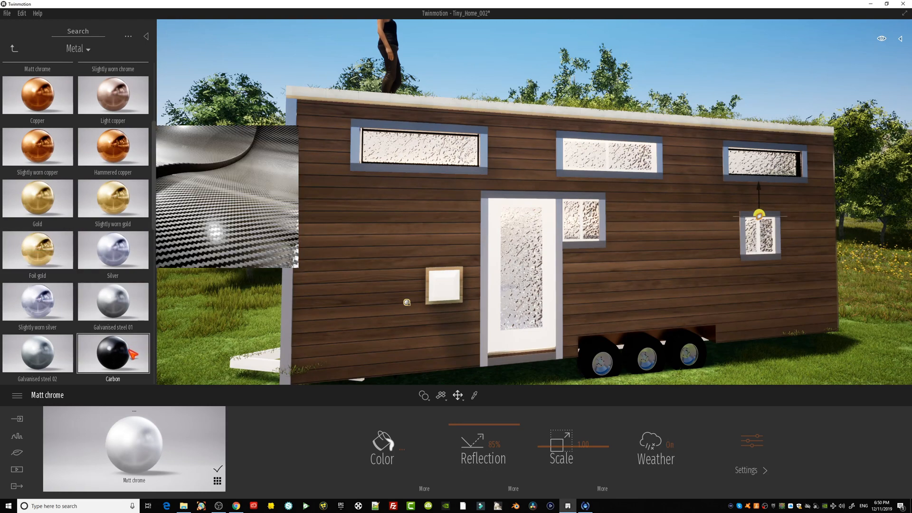
drag(133, 354, 75, 259)
scroll(43, 157, up, 1)
click(15, 47)
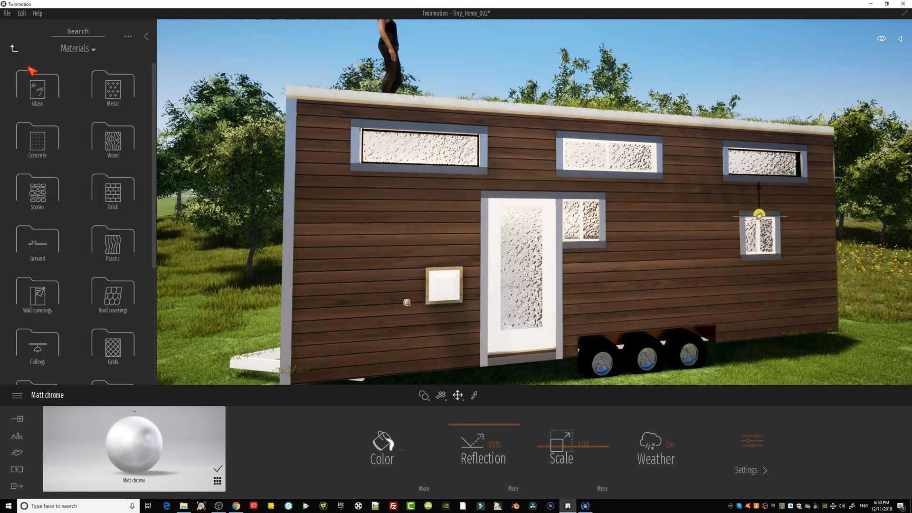
Position the camera low over the flower meadow, framing the pickup truck and the tiny home's front corner with the dog.
right_drag(214, 204, 314, 195)
key(s)
key(a)
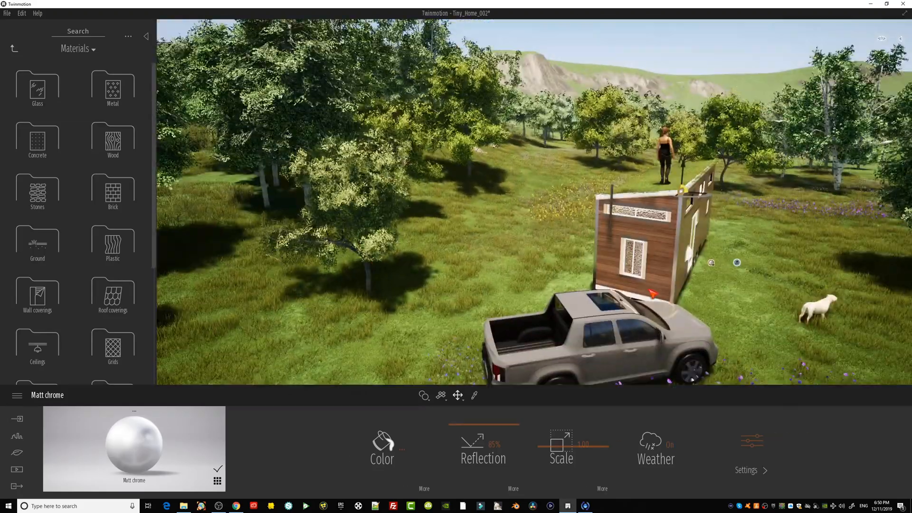
key(d)
right_drag(652, 293, 640, 247)
key(a)
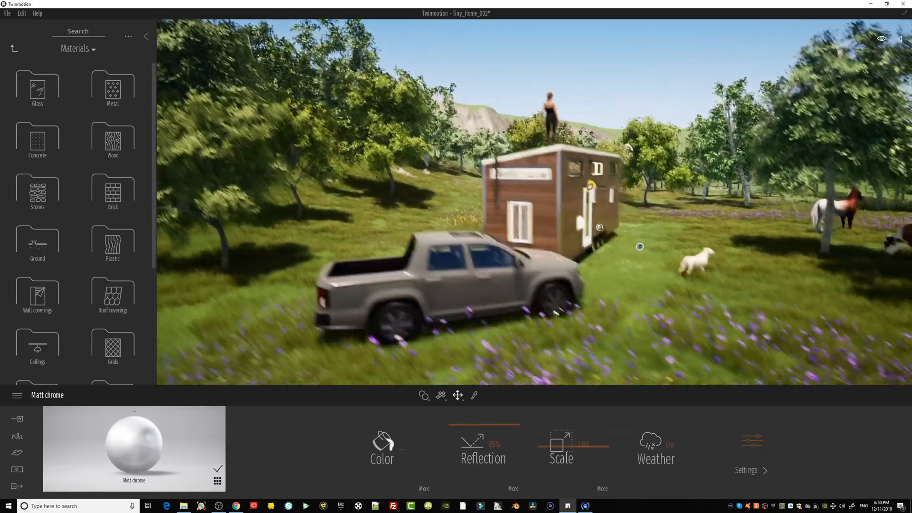
key(d)
right_drag(558, 293, 549, 289)
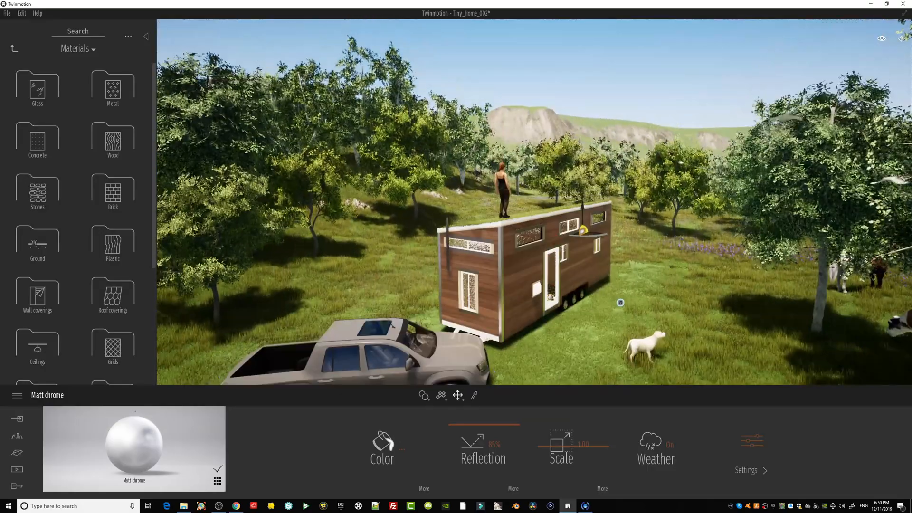
right_drag(551, 252, 568, 267)
key(q)
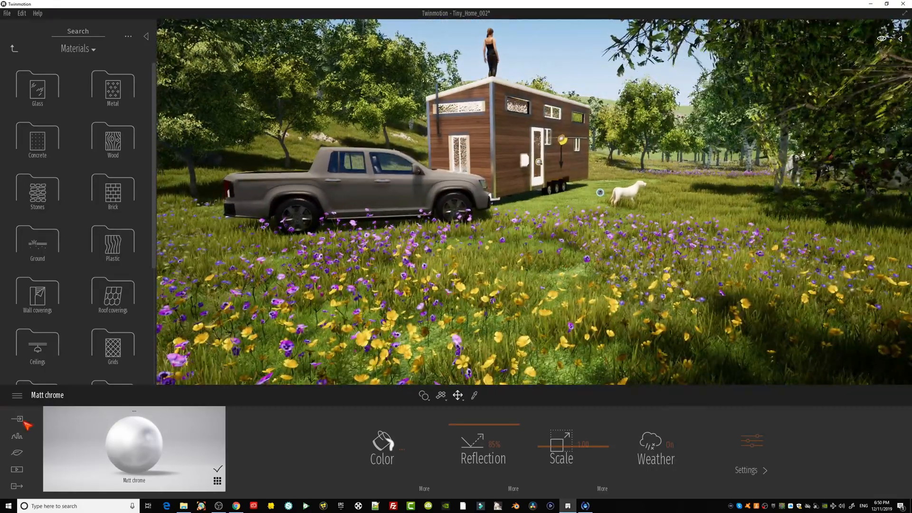
Create a media image from the current view of the pickup truck and tiny home.
click(22, 472)
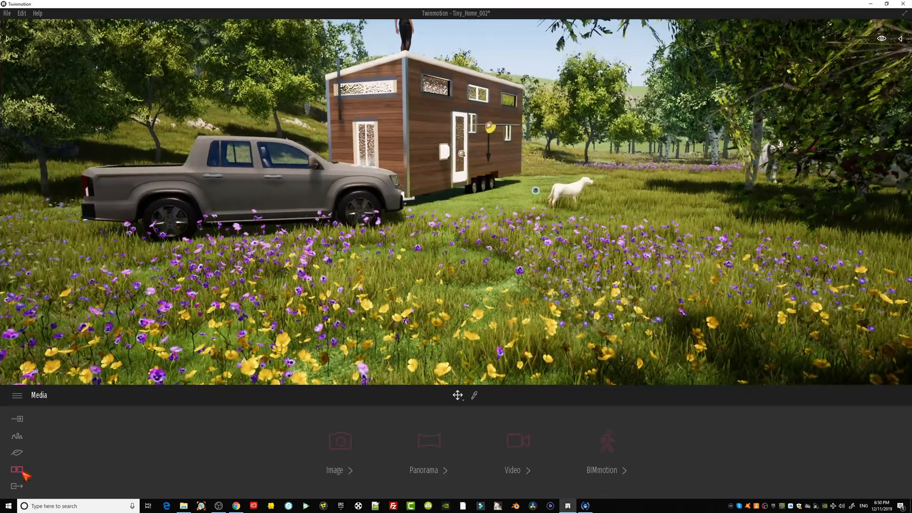
click(344, 474)
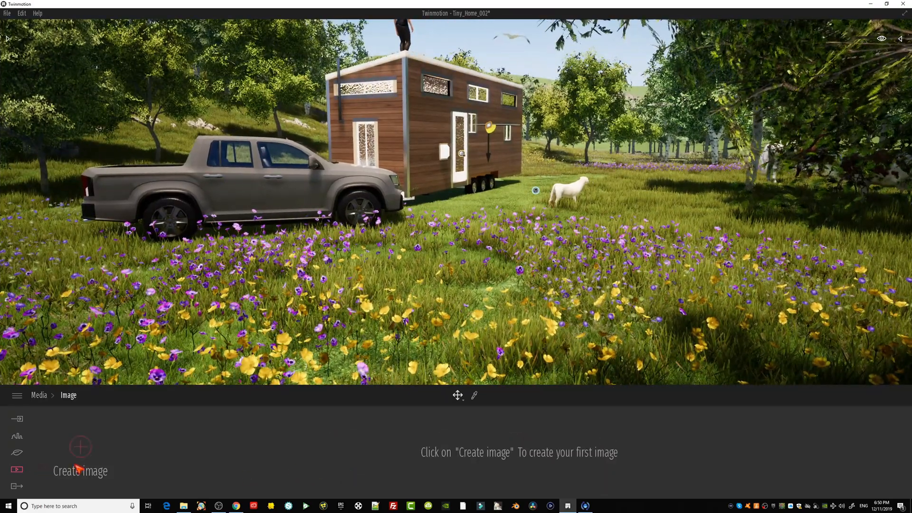
click(80, 447)
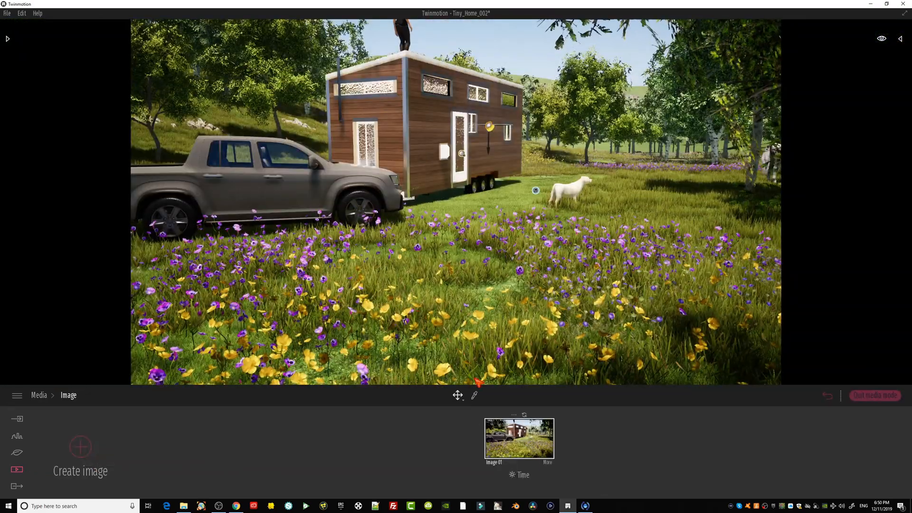
Reduce the vignetting in the camera settings of Image 01.
click(550, 463)
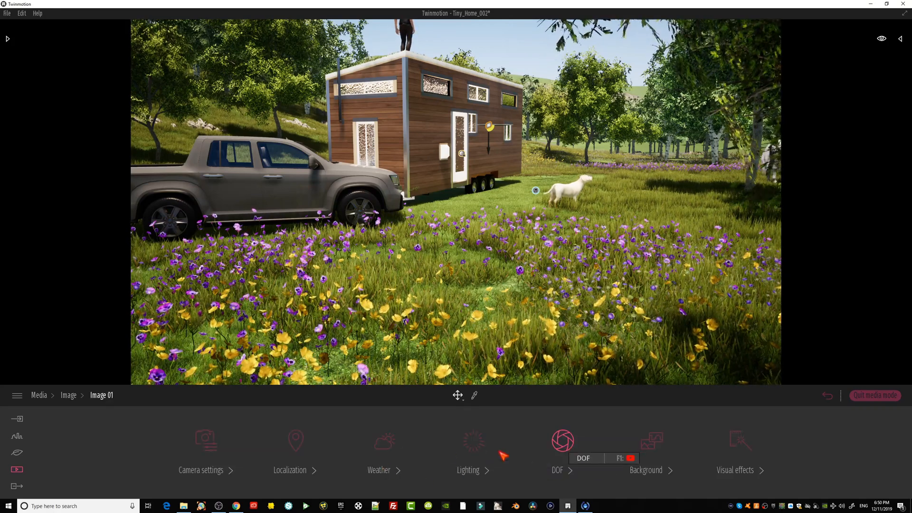
click(212, 454)
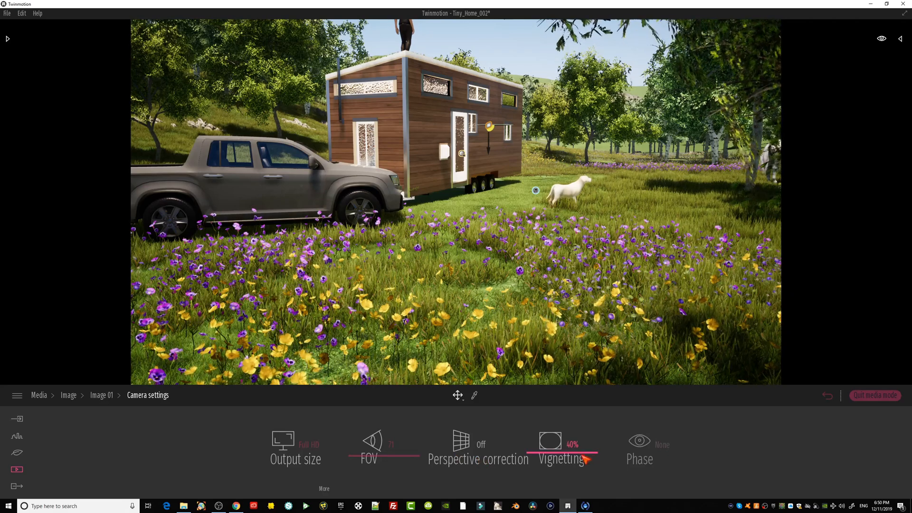
mouse_move(580, 458)
mouse_down()
mouse_move(589, 458)
mouse_move(579, 467)
mouse_up()
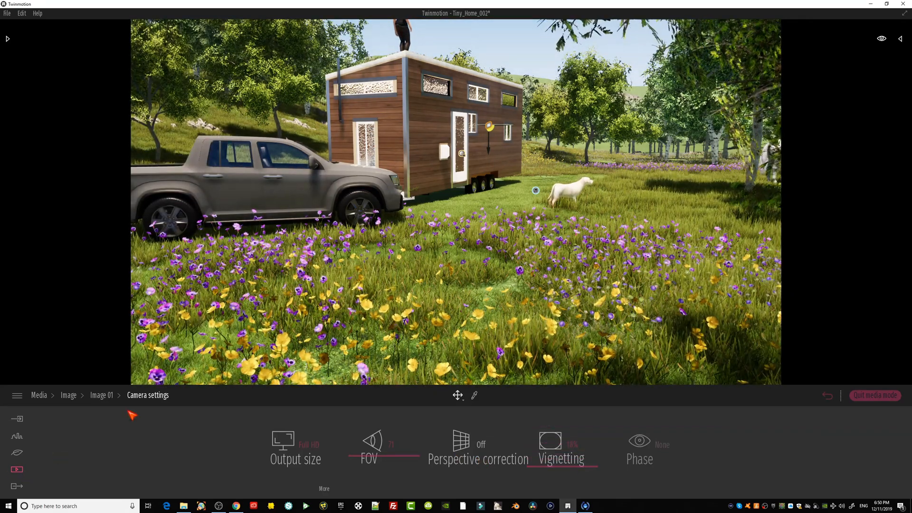
click(108, 397)
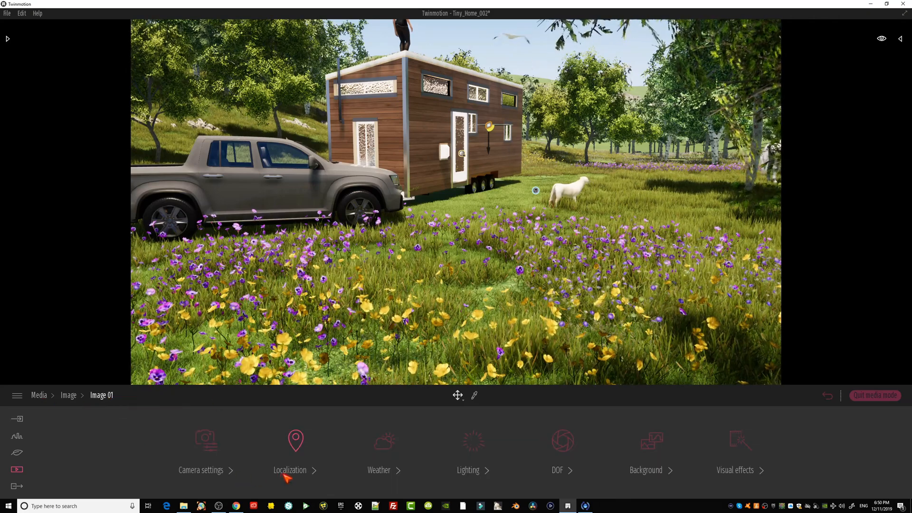
Raise the GI in Image 01's lighting to about 12.16, reframe the view to include the woman on the roof, and lower the GI.
click(468, 474)
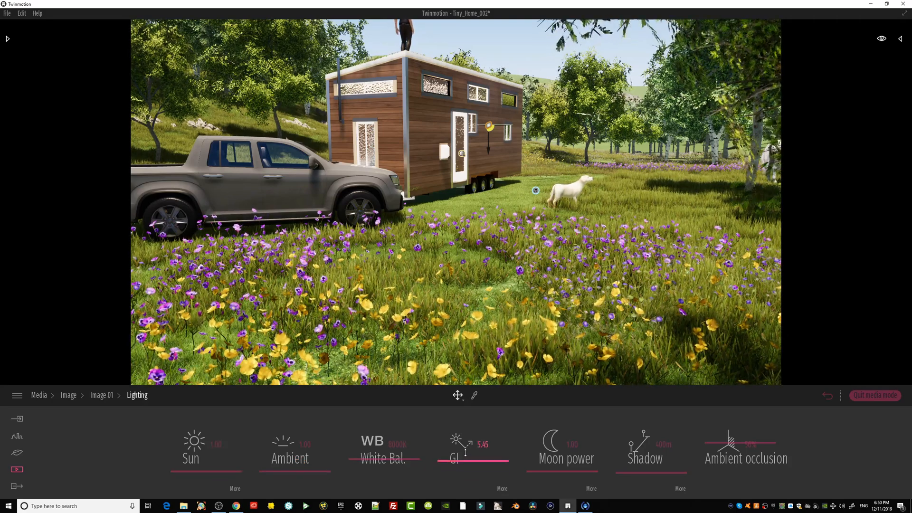
drag(466, 453, 456, 412)
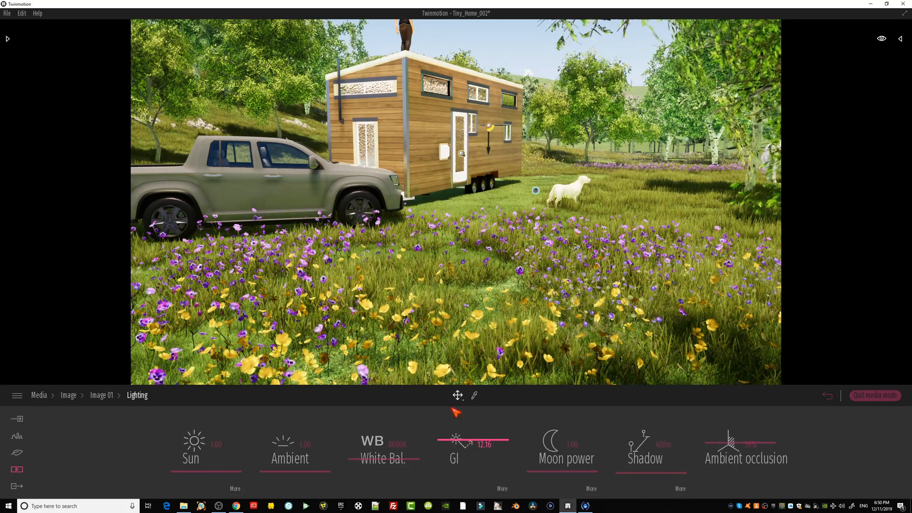
right_drag(529, 242, 532, 266)
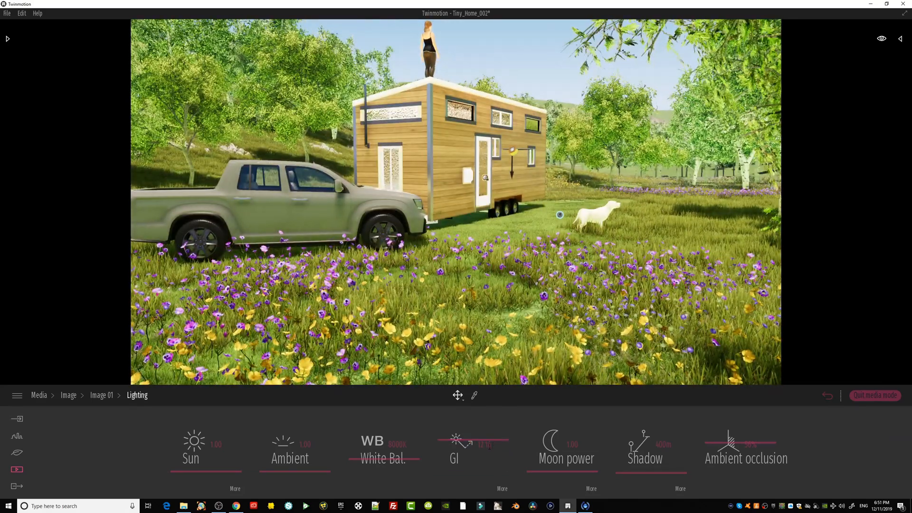
drag(485, 442, 481, 463)
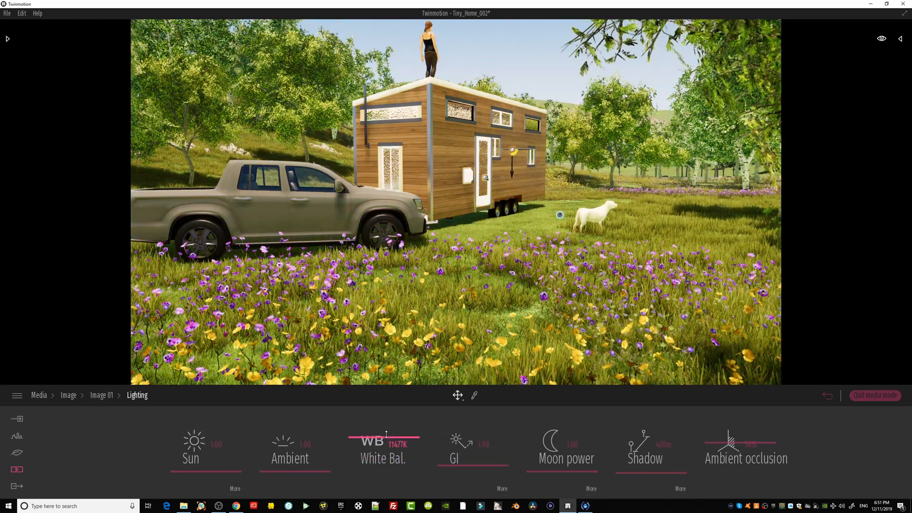
Set Image 01's white balance to about 9175 K, and try a GI of 12 before setting it to 1.
drag(387, 438, 389, 436)
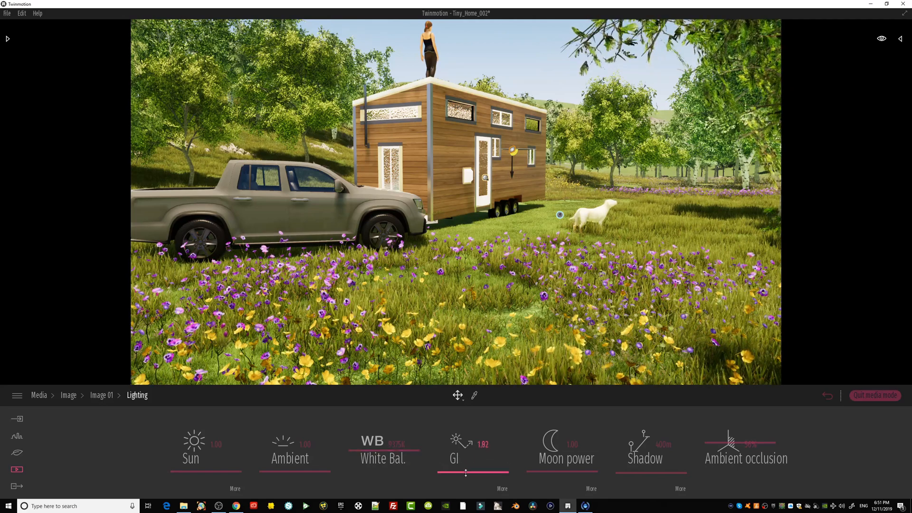
click(483, 444)
text(12)
key(Return)
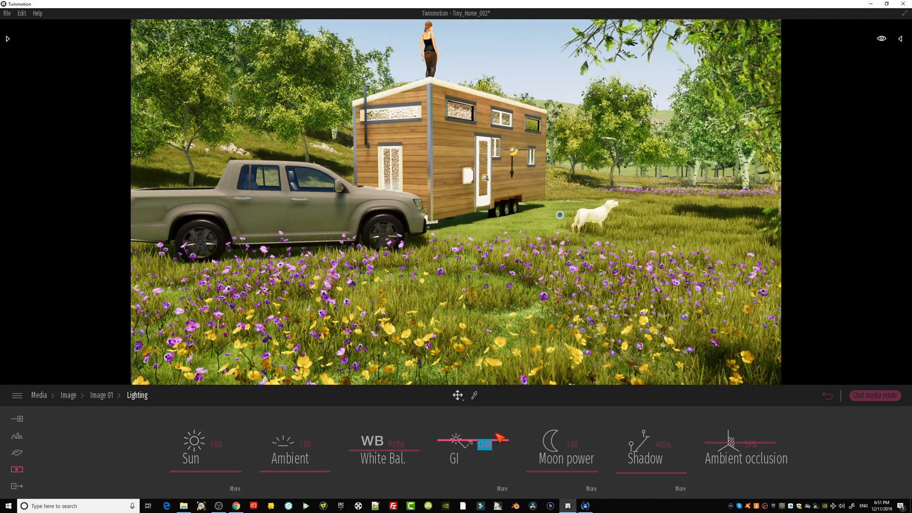
text(1)
key(Return)
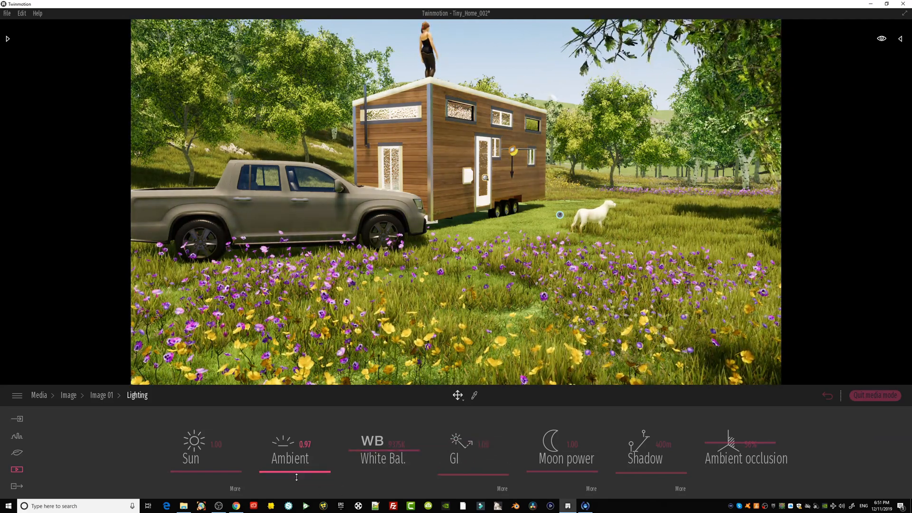
Lower Image 01's ambient light to about 0.57 and raise its sun intensity to about 1.14.
drag(296, 477, 297, 474)
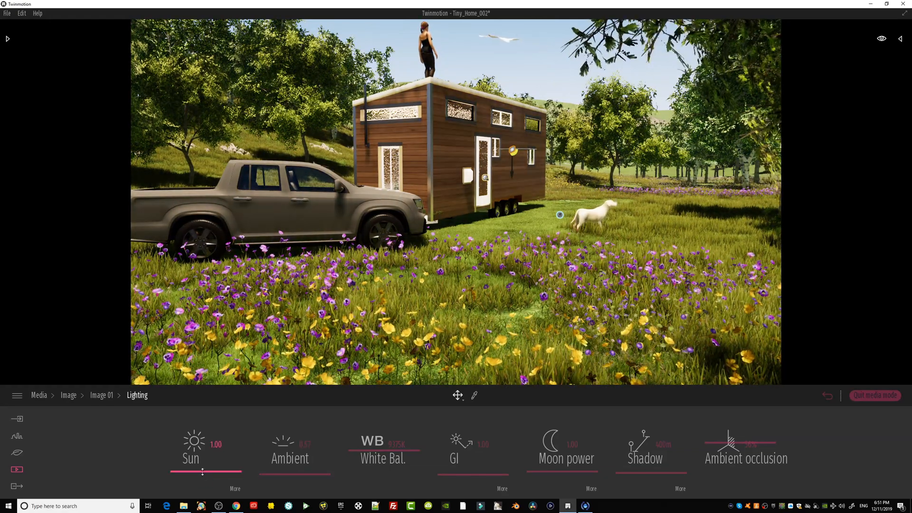
drag(206, 472, 211, 471)
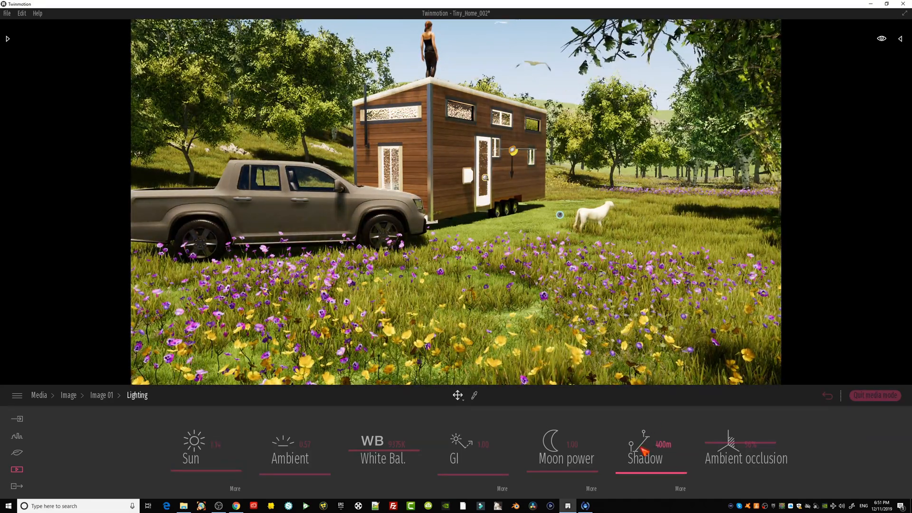
Set the shadow distance in Image 01's lighting to 265 m.
drag(650, 467, 650, 474)
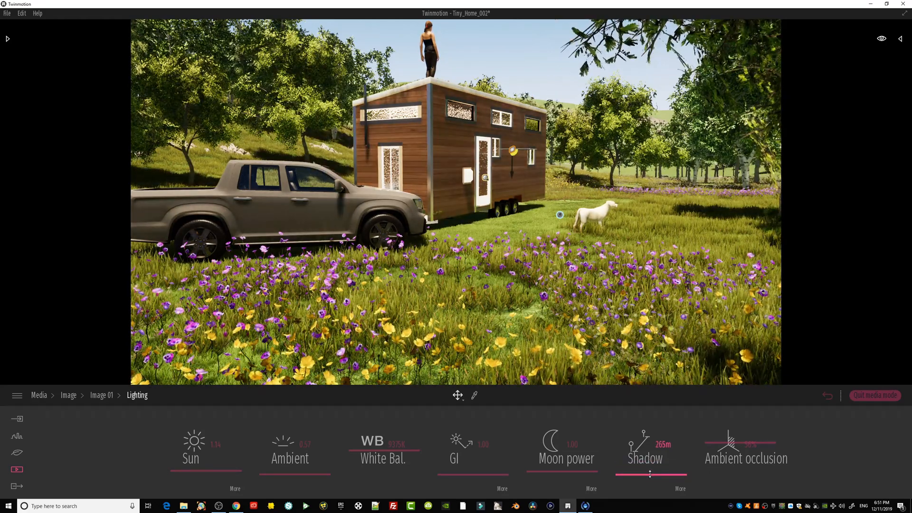
right_drag(451, 274, 427, 164)
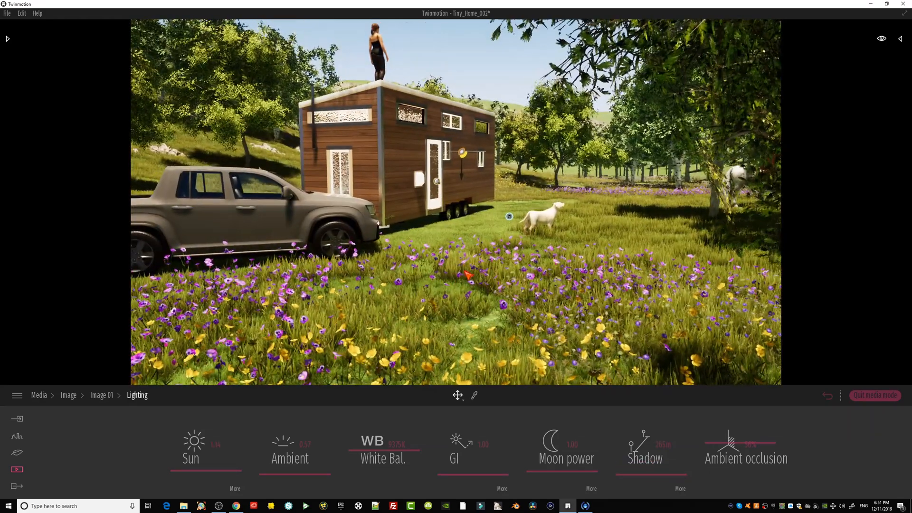
click(428, 165)
right_drag(484, 287, 541, 299)
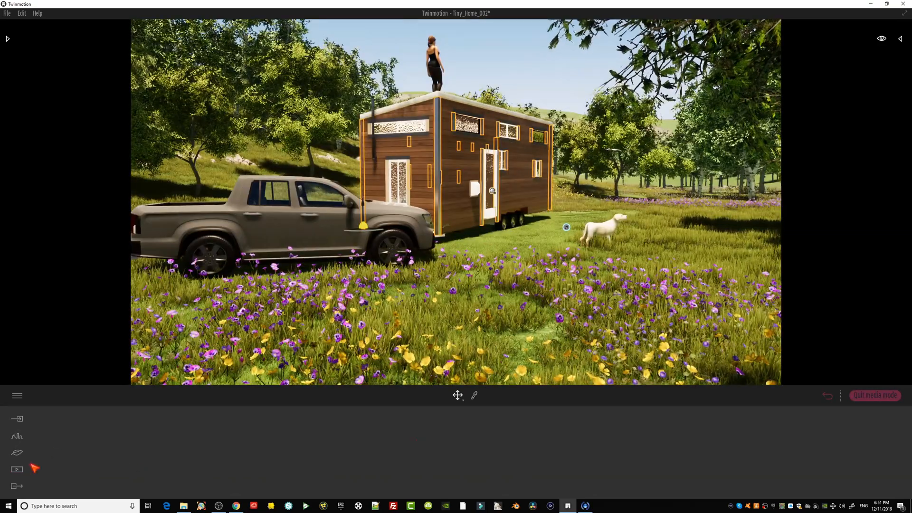
Open the color gradient settings in Image 01's visual effects.
click(17, 485)
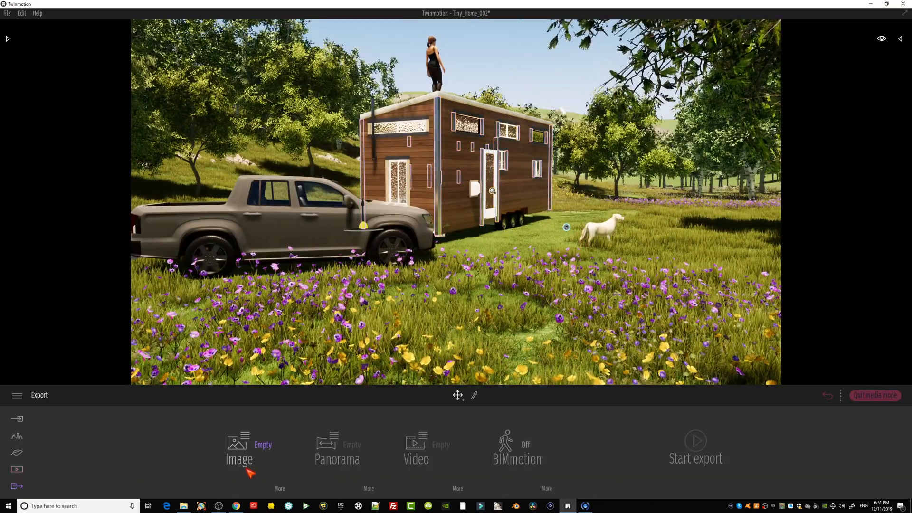
click(16, 469)
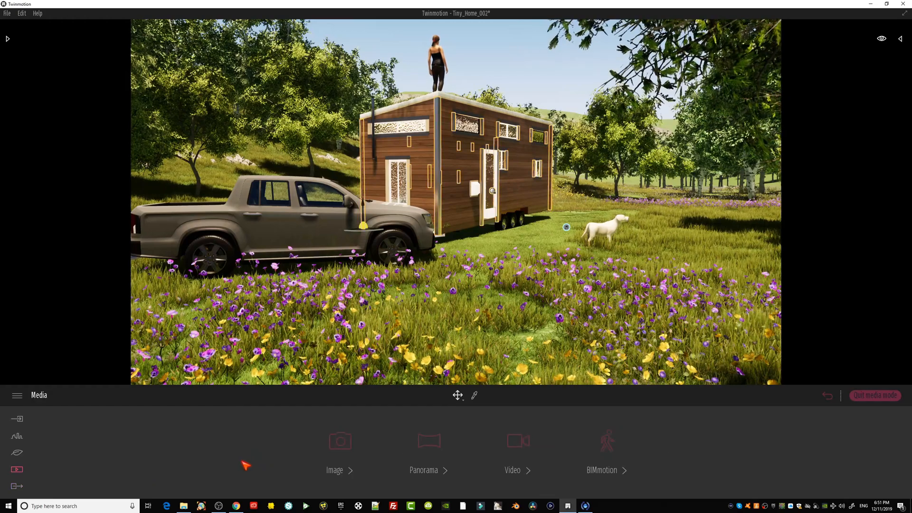
click(342, 447)
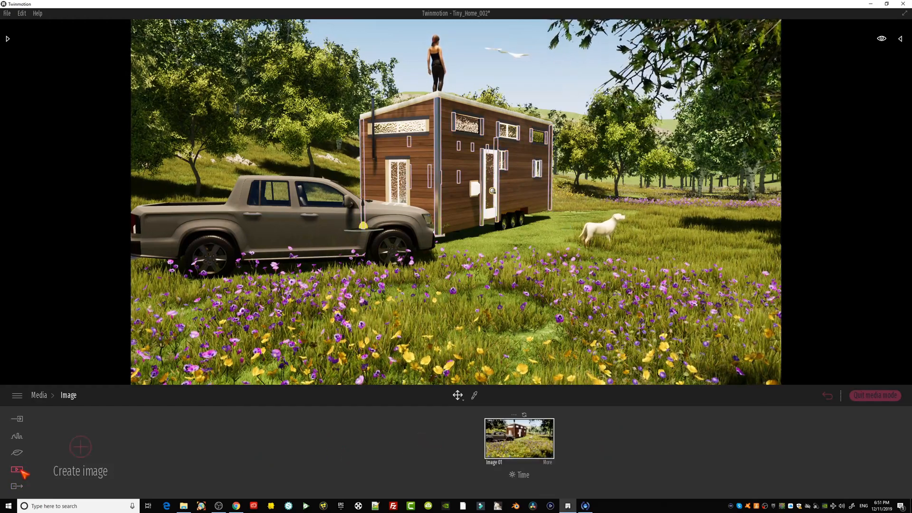
click(550, 463)
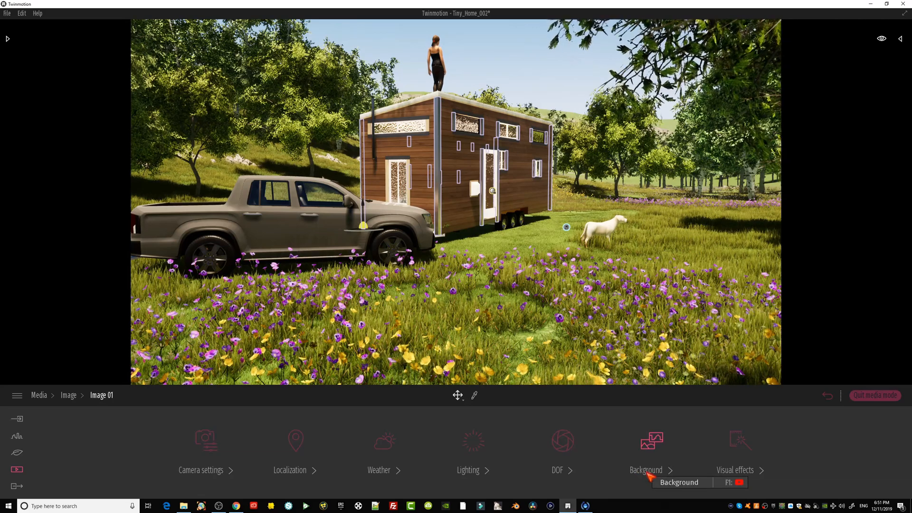
click(747, 453)
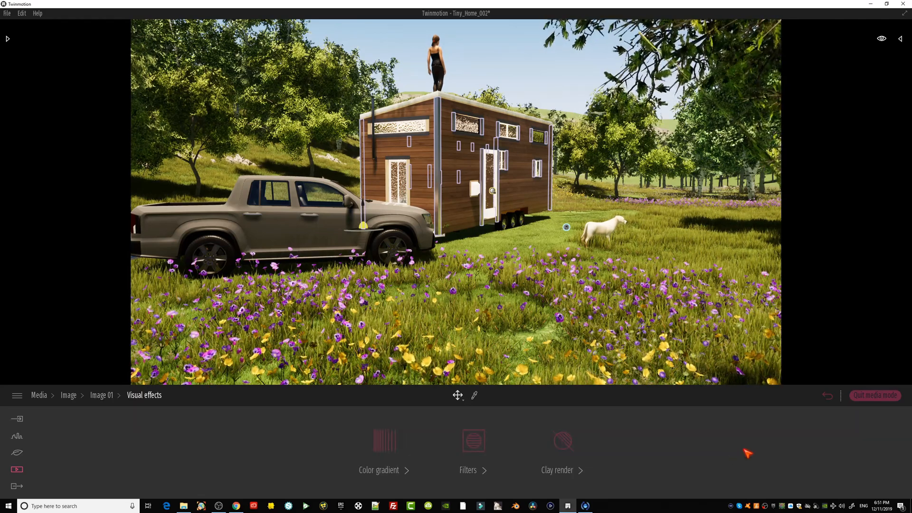
click(383, 441)
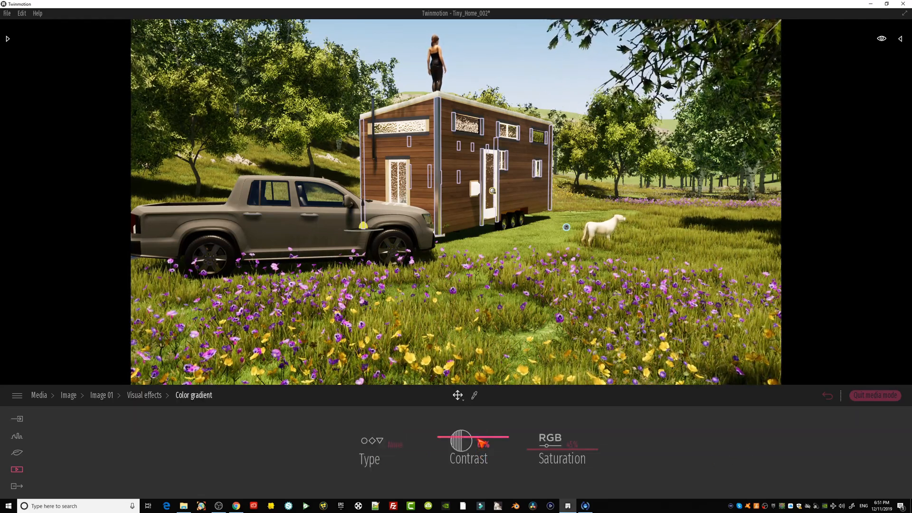
Try the Anso, DT6, DT7, DT8 and Copper color gradient types on Image 01.
click(392, 447)
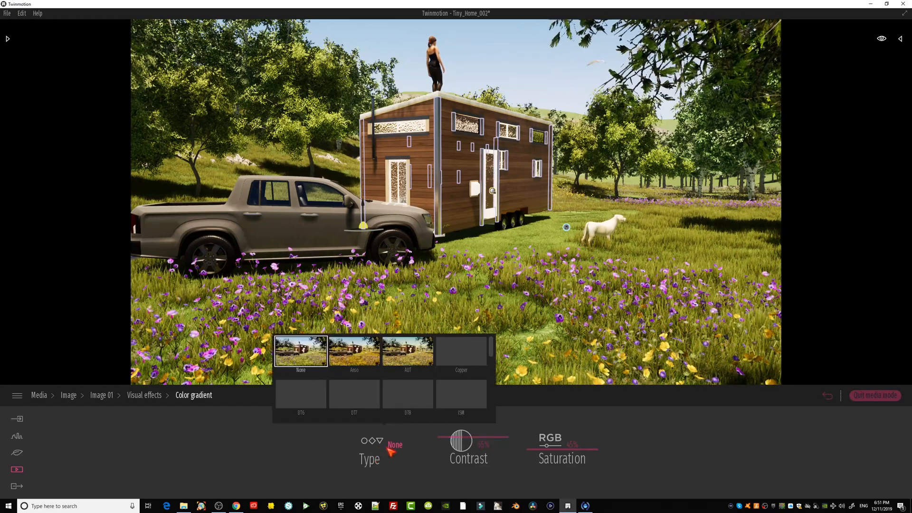
click(357, 363)
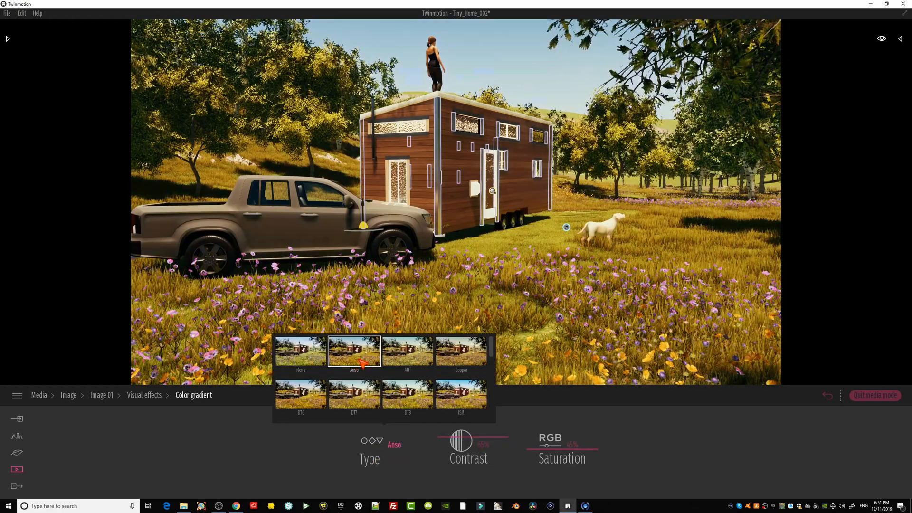
click(317, 359)
click(313, 392)
click(362, 396)
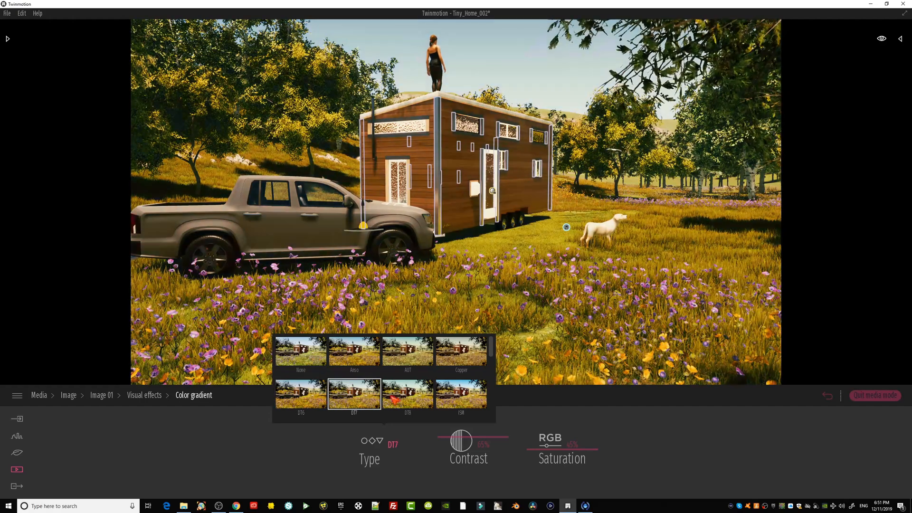
click(409, 395)
click(463, 354)
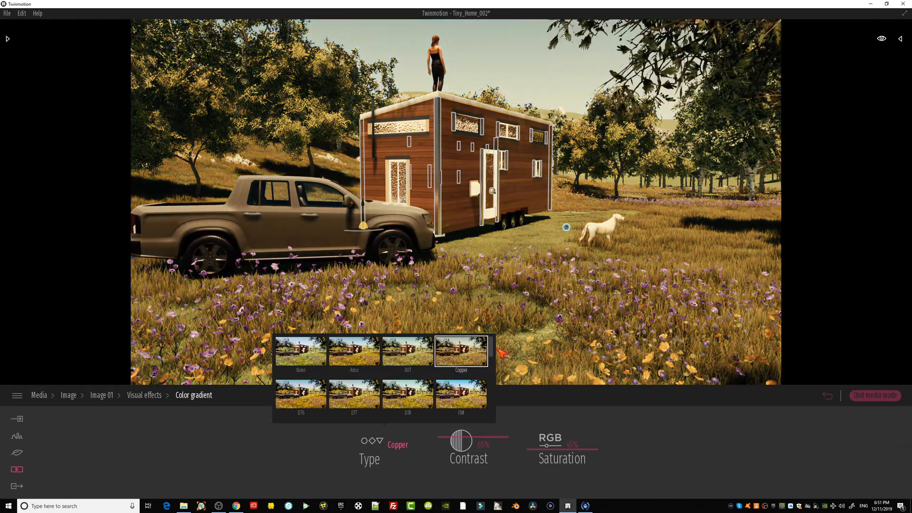
Try further color gradients such as Colder and Day Midday, and set the gradient type back to None.
drag(493, 354, 492, 376)
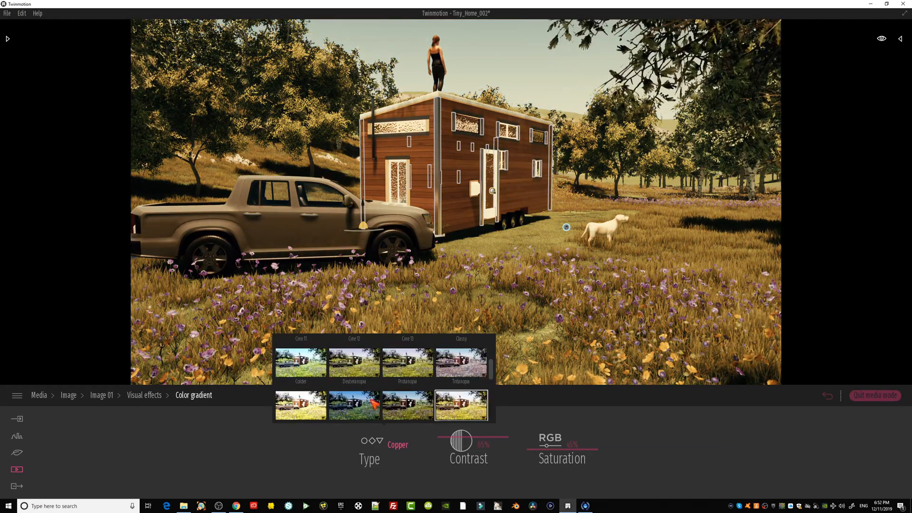
click(358, 405)
click(306, 408)
click(308, 375)
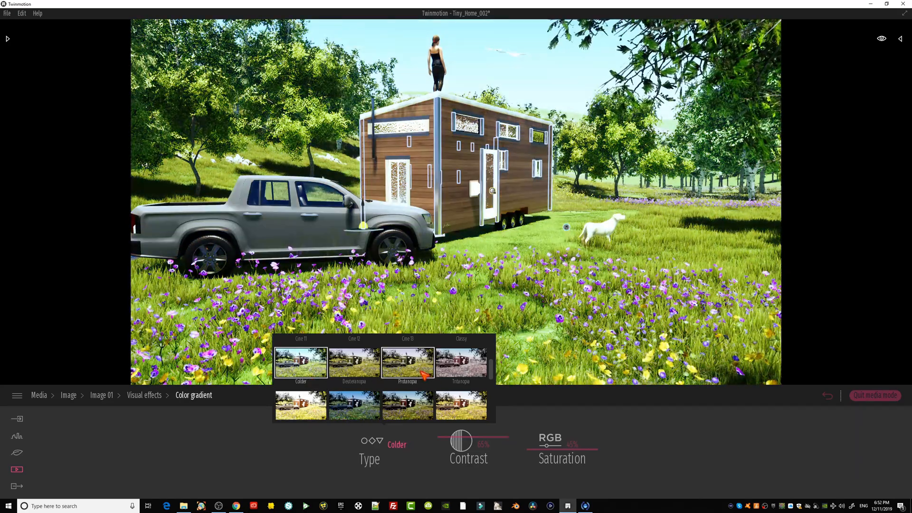
click(461, 405)
scroll(456, 375, up, 3)
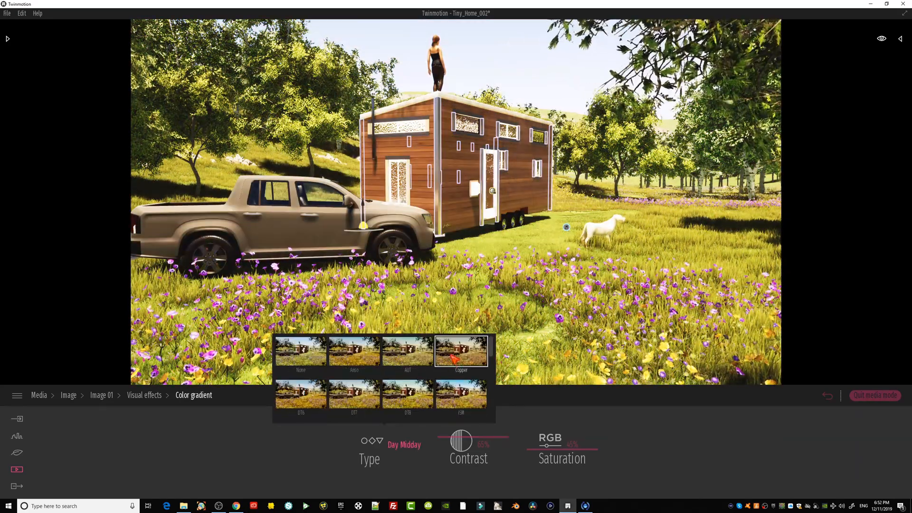
click(453, 360)
click(313, 361)
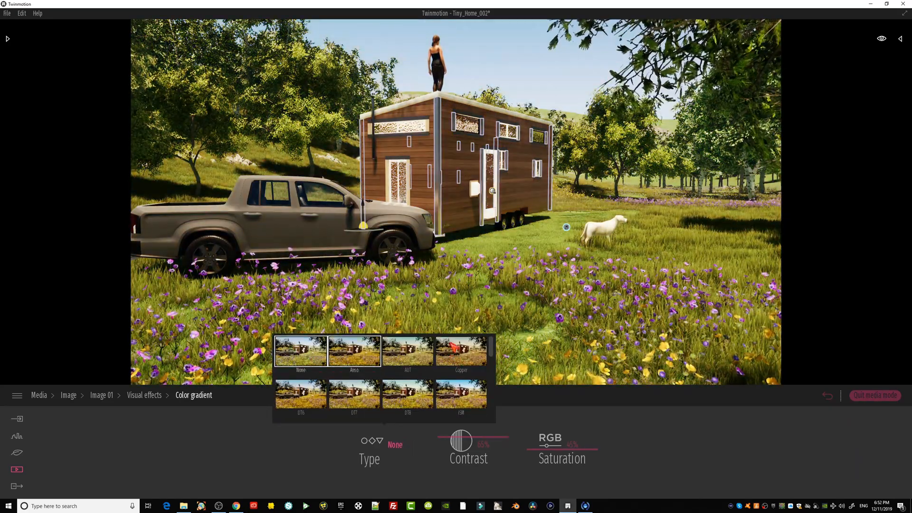
Lower the color gradient contrast of Image 01 to about 56%.
mouse_move(479, 447)
mouse_down()
mouse_move(466, 423)
mouse_move(460, 438)
mouse_move(473, 438)
mouse_up()
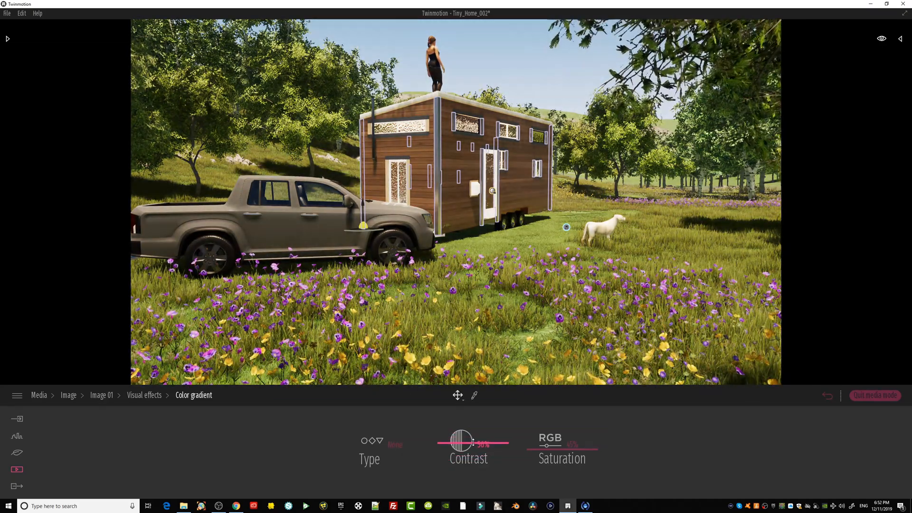
click(144, 395)
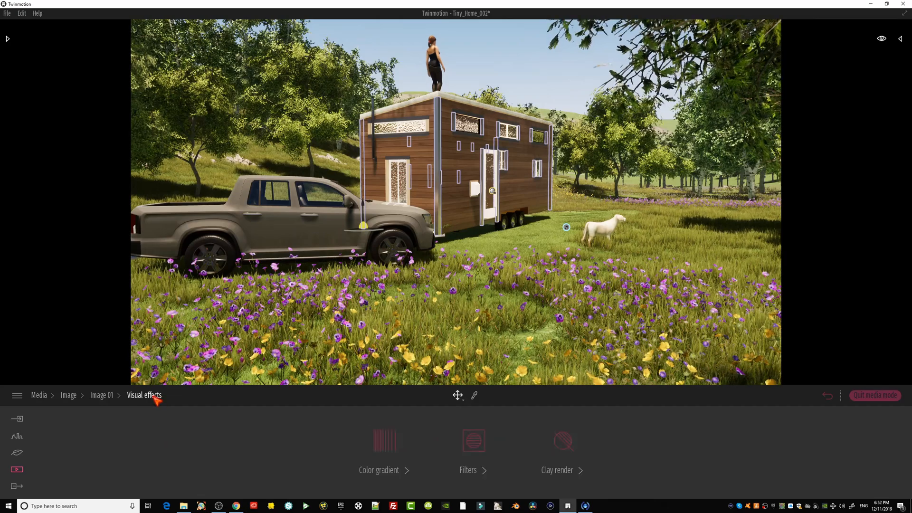
Try the 8-Bit, Ballpoint Pen, Blueprint 1 and Halftone filters on Image 01, and set the filter type back to None.
click(481, 455)
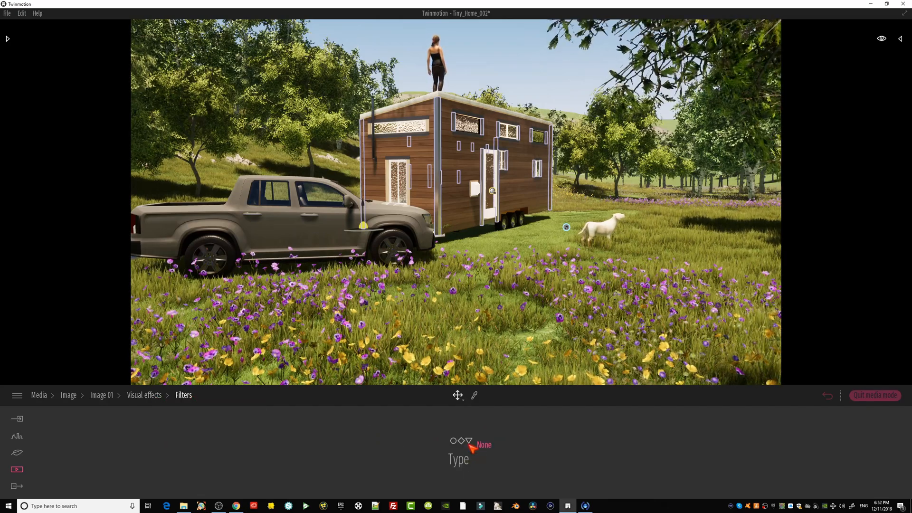
click(473, 445)
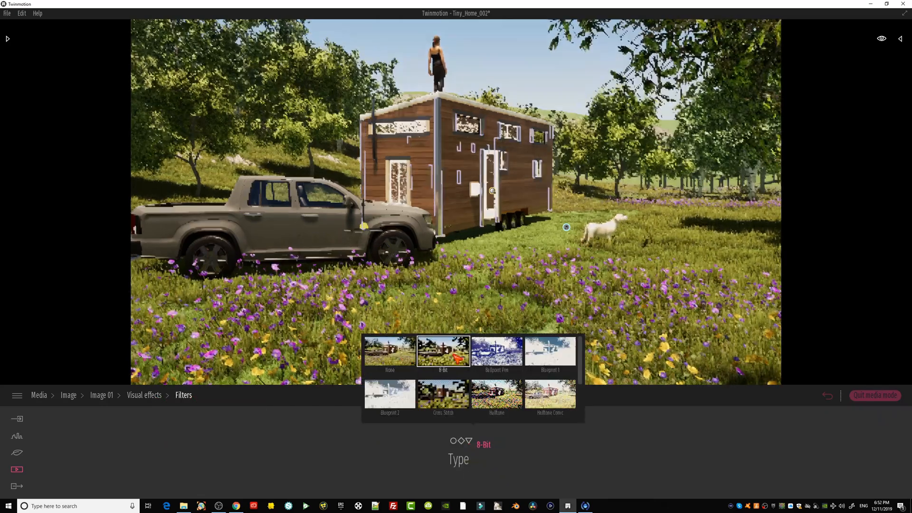
click(506, 360)
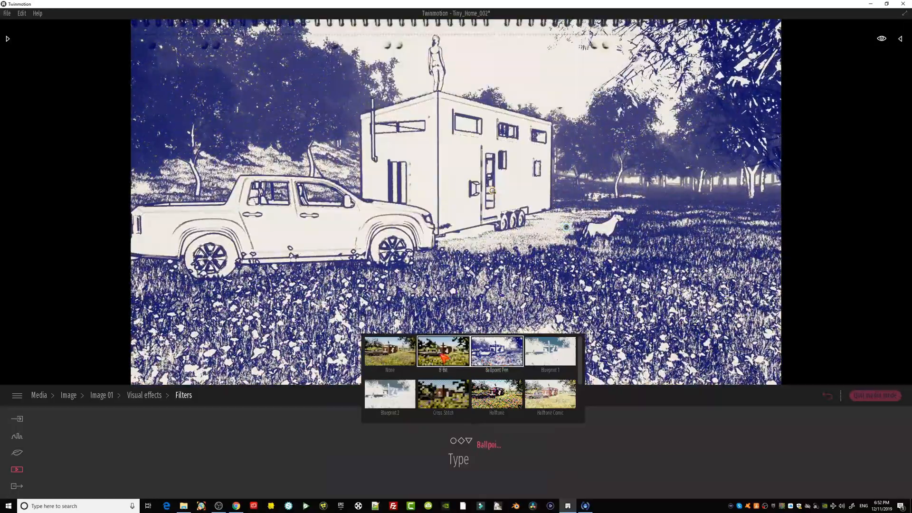
click(550, 351)
click(502, 401)
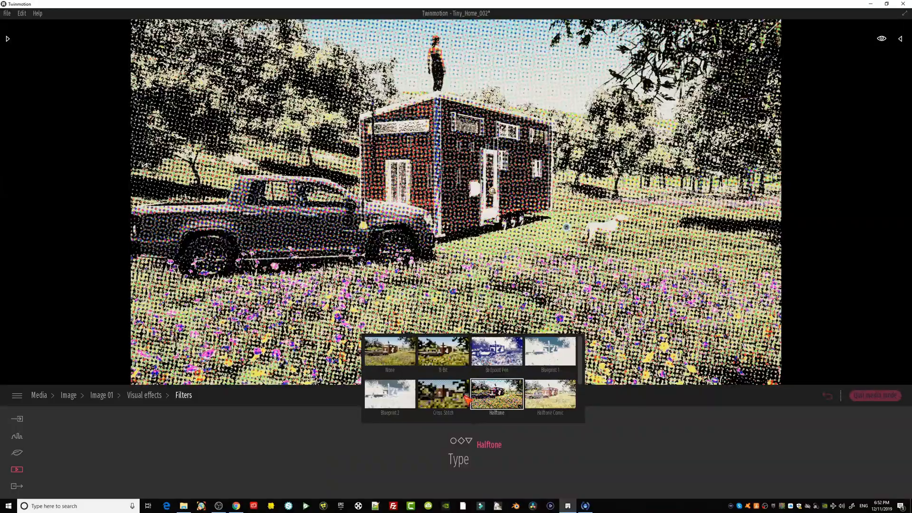
click(398, 357)
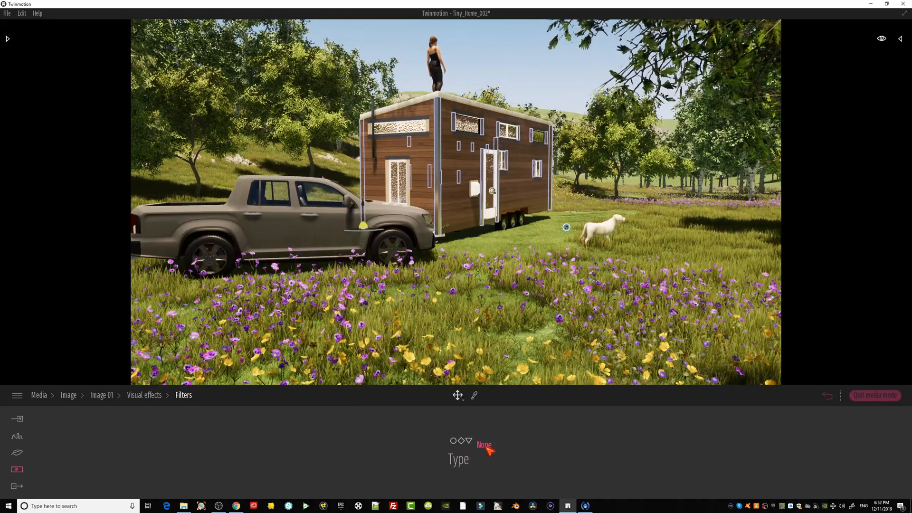
mouse_move(488, 449)
Examine the clay render options in Image 01's visual effects.
click(154, 397)
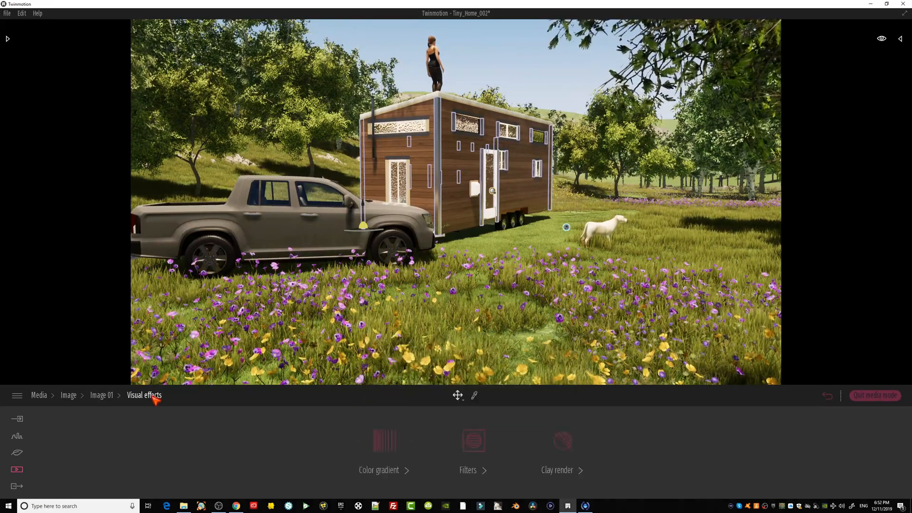
click(577, 471)
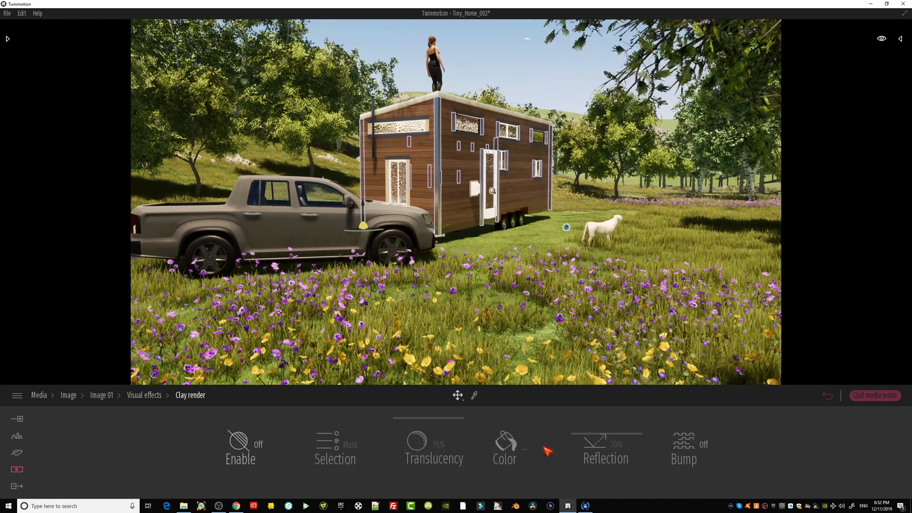
click(149, 396)
click(69, 396)
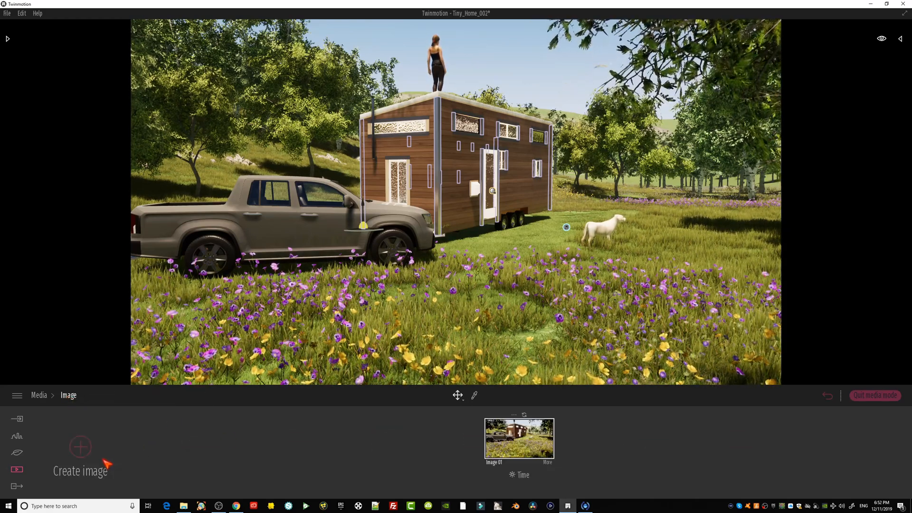
click(529, 256)
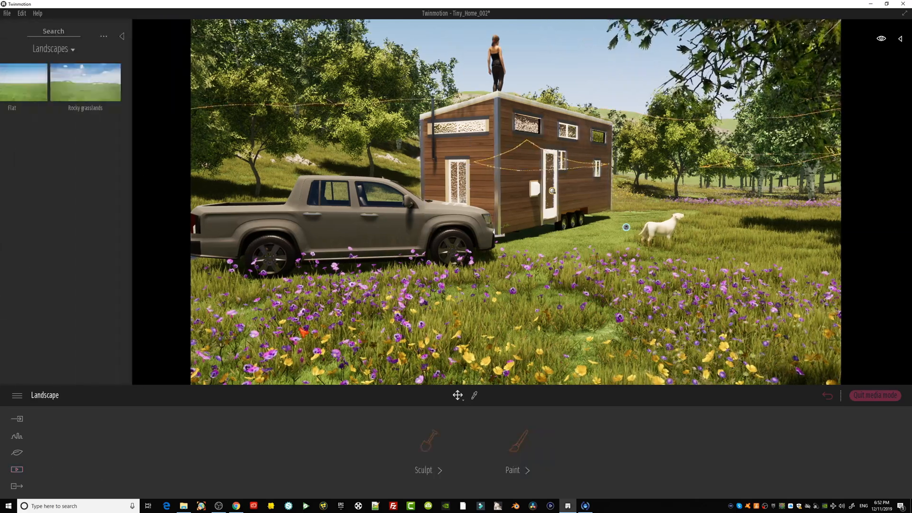
click(17, 471)
click(351, 458)
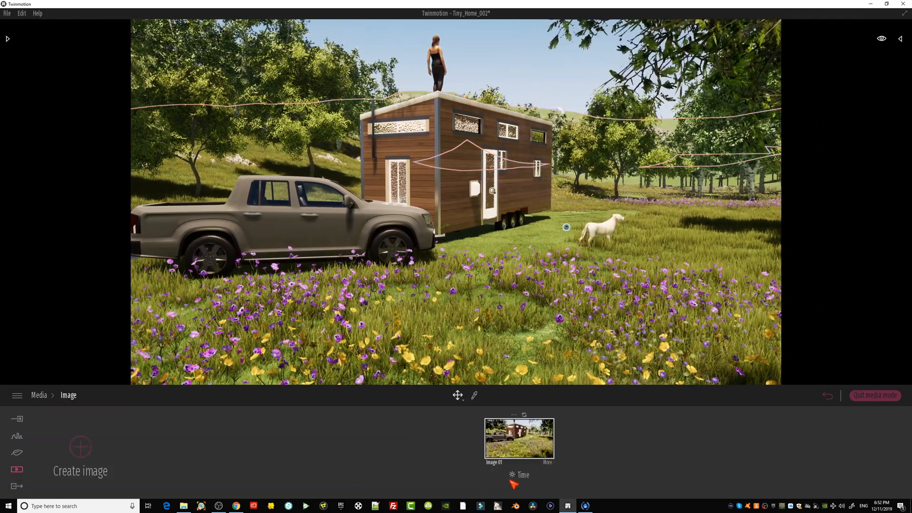
Set the depth of field distance of Image 01 to 28.5 m, checking the focus close to the house.
click(549, 463)
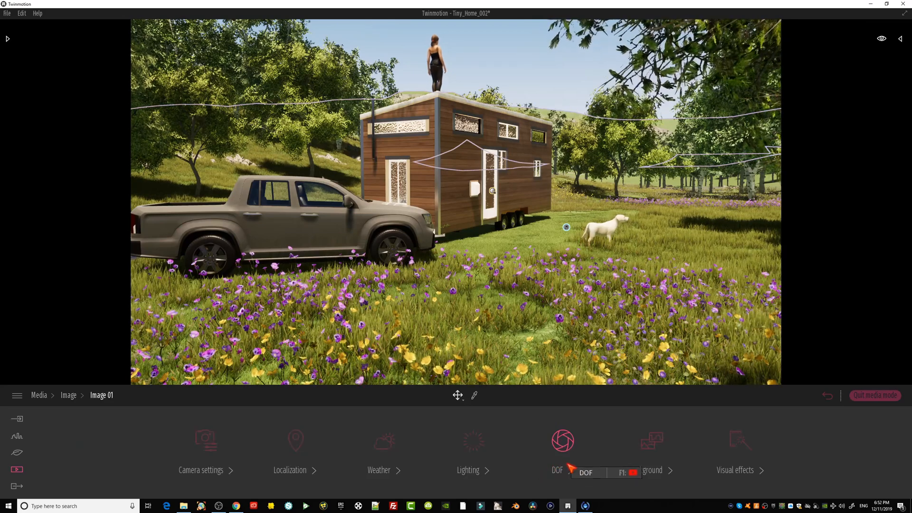
click(569, 467)
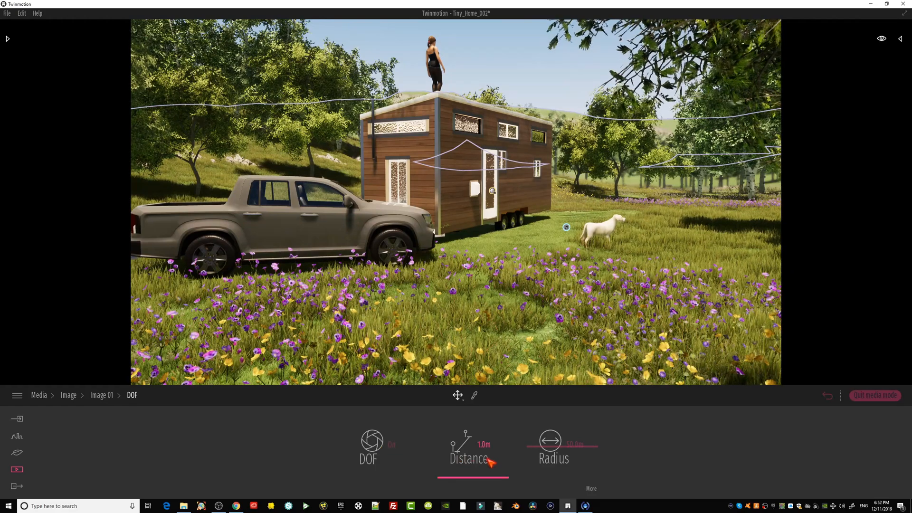
drag(480, 480, 479, 478)
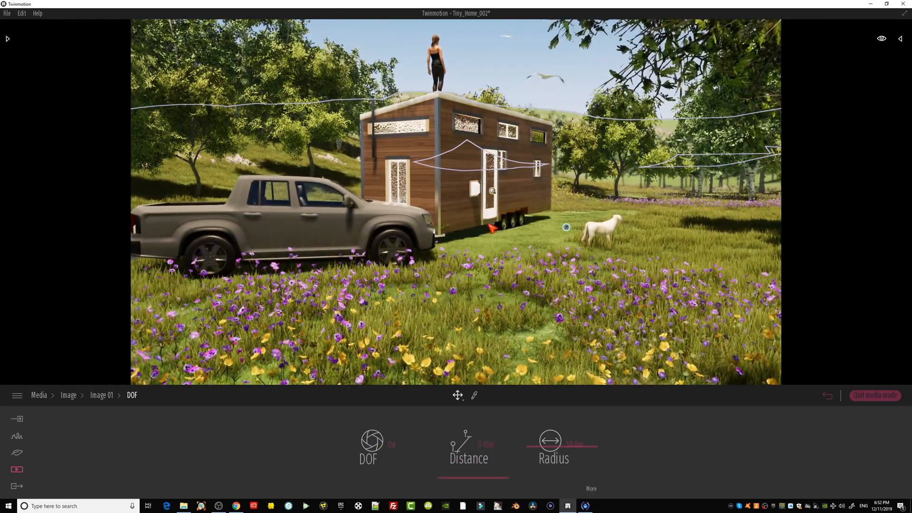
scroll(492, 229, up, 5)
right_drag(492, 229, 458, 211)
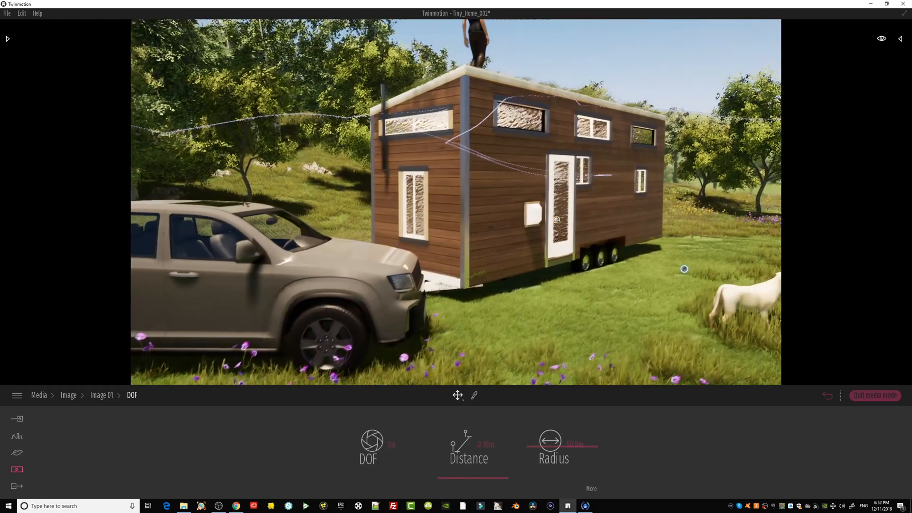
middle_drag(459, 211, 451, 186)
drag(489, 481, 482, 474)
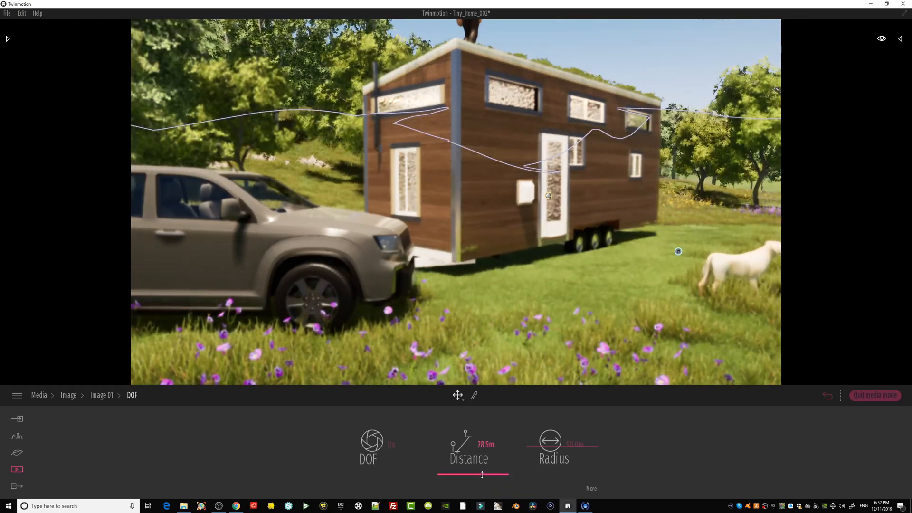
scroll(498, 217, up, 2)
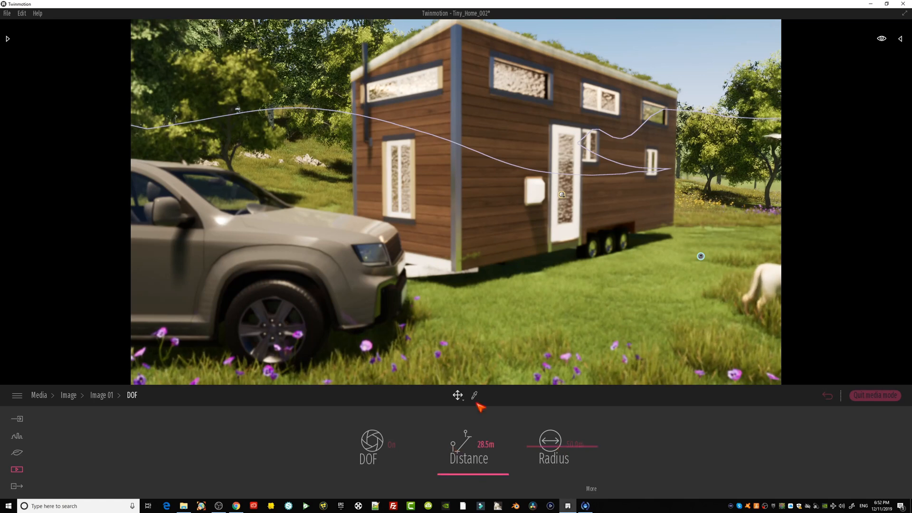
Set the depth of field distance of Image 01 to 20.0 m and turn its depth of field off.
middle_drag(546, 199, 515, 241)
scroll(516, 252, up, 4)
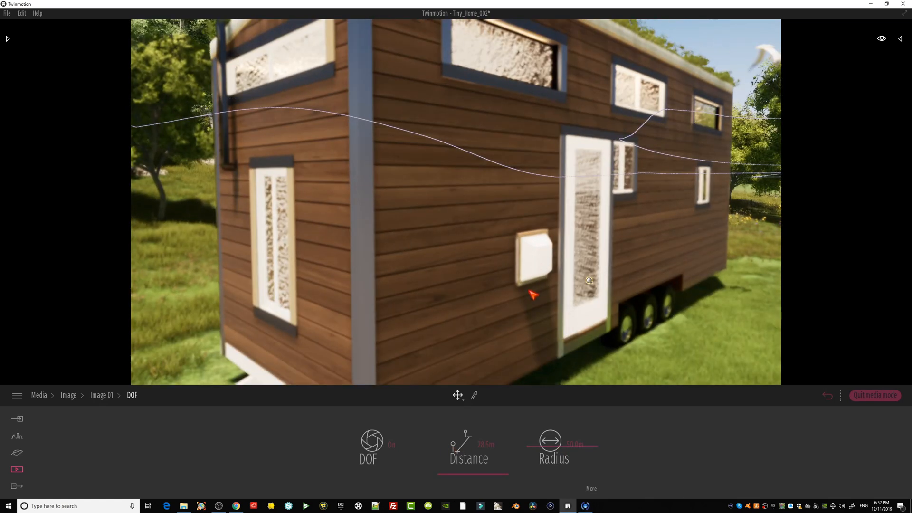
scroll(532, 296, down, 3)
scroll(532, 296, down, 2)
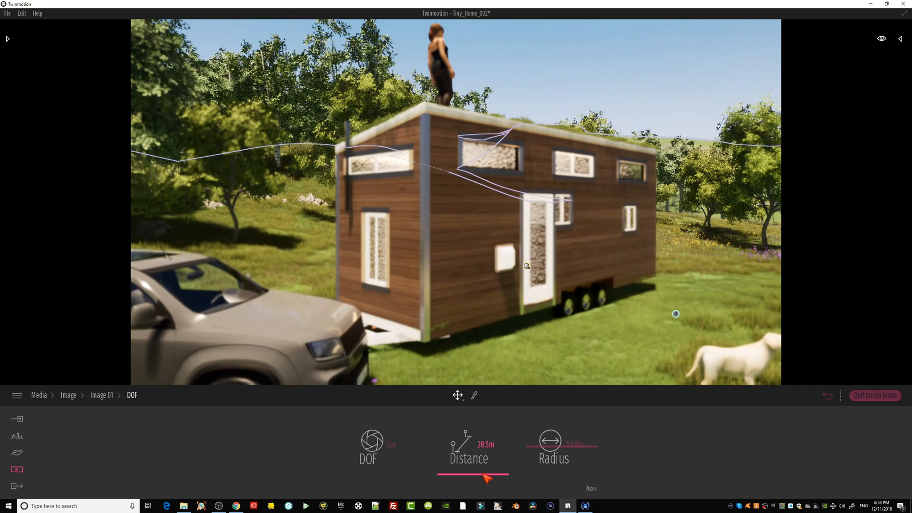
drag(487, 478, 485, 475)
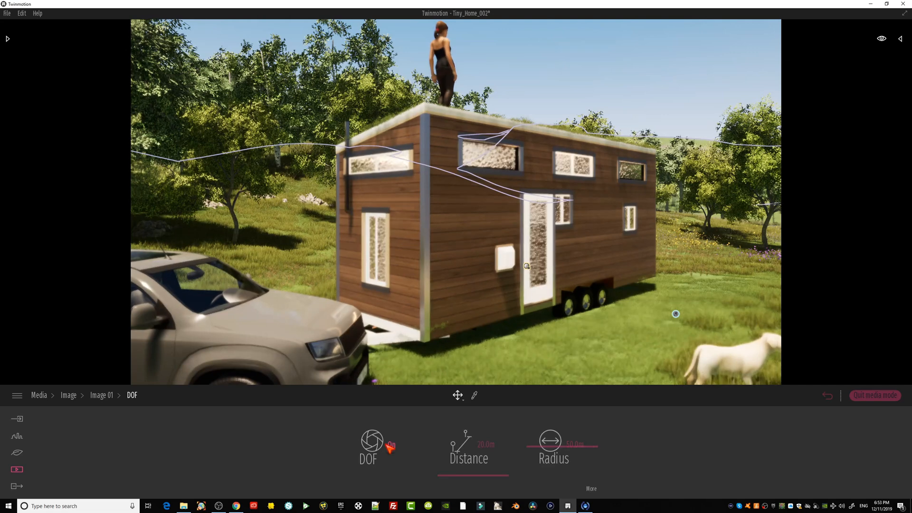
middle_drag(536, 272, 540, 338)
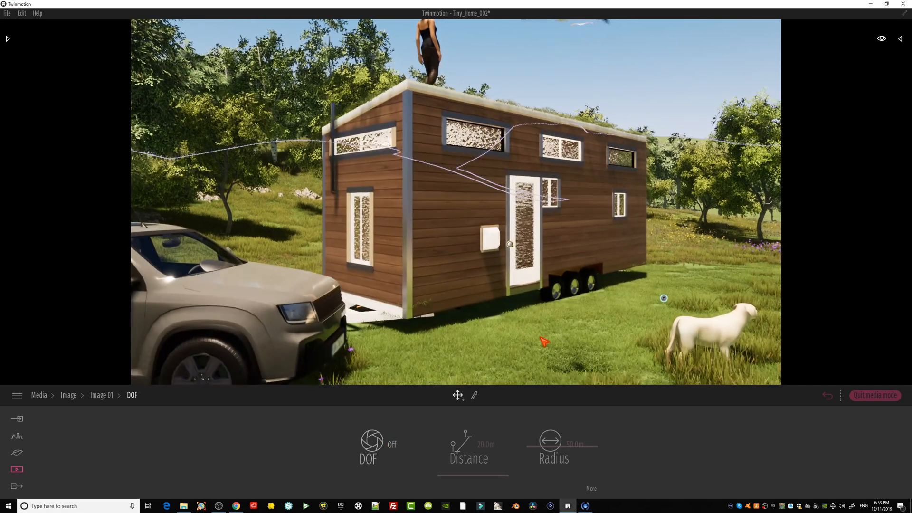
Open the background settings of Image 01.
click(103, 399)
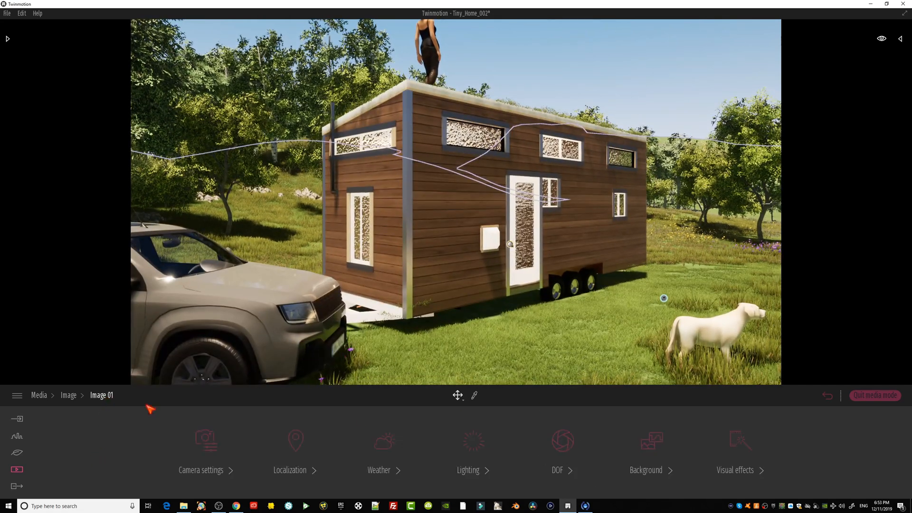
click(656, 478)
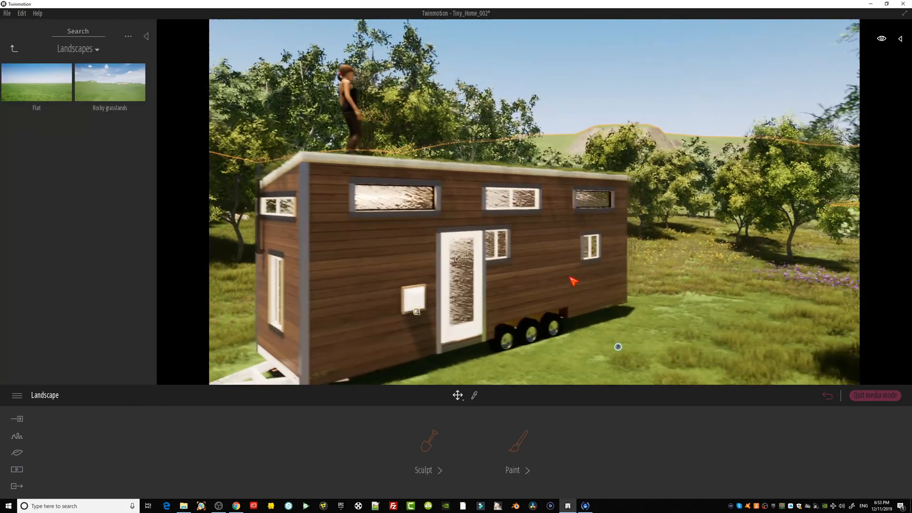
Inspect the tiny home and its surrounding landscape from the end opposite the pickup.
right_drag(574, 281, 632, 278)
right_drag(523, 264, 266, 251)
scroll(686, 245, down, 5)
scroll(684, 246, down, 5)
middle_drag(694, 257, 771, 246)
right_drag(770, 246, 715, 240)
middle_drag(715, 240, 598, 359)
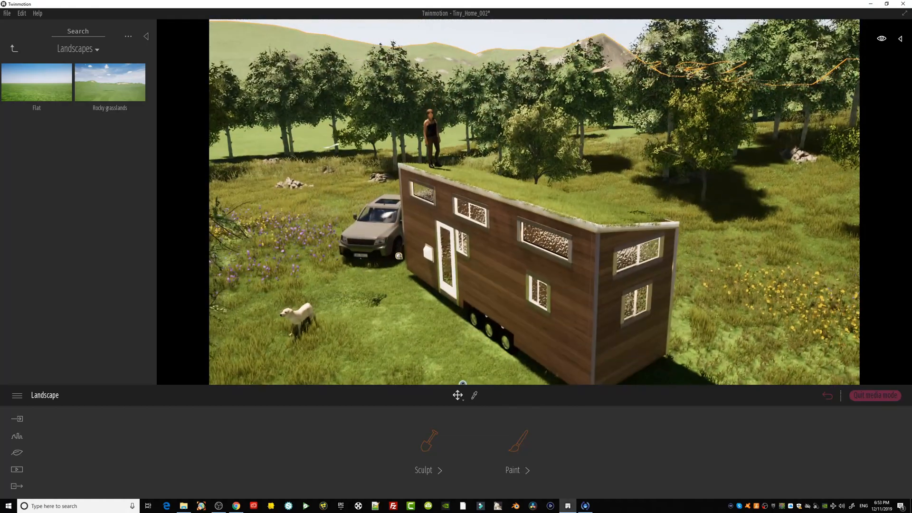
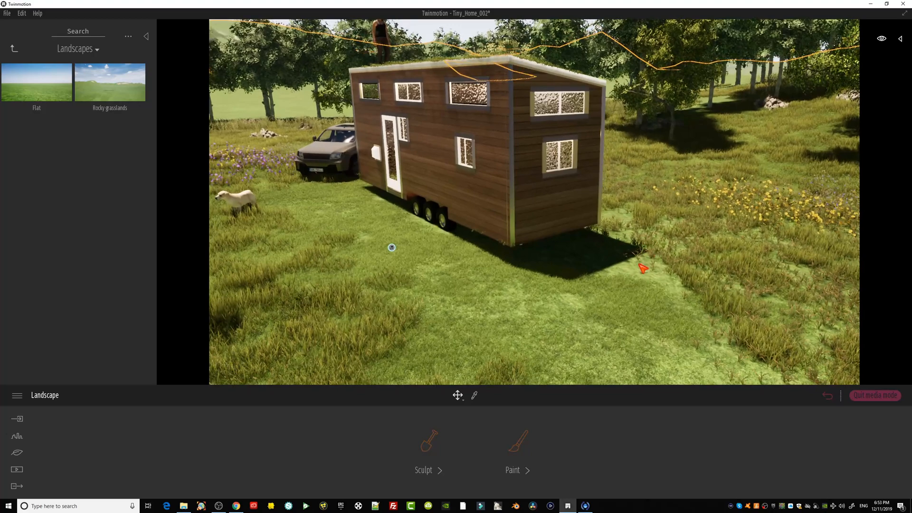
right_drag(640, 265, 682, 225)
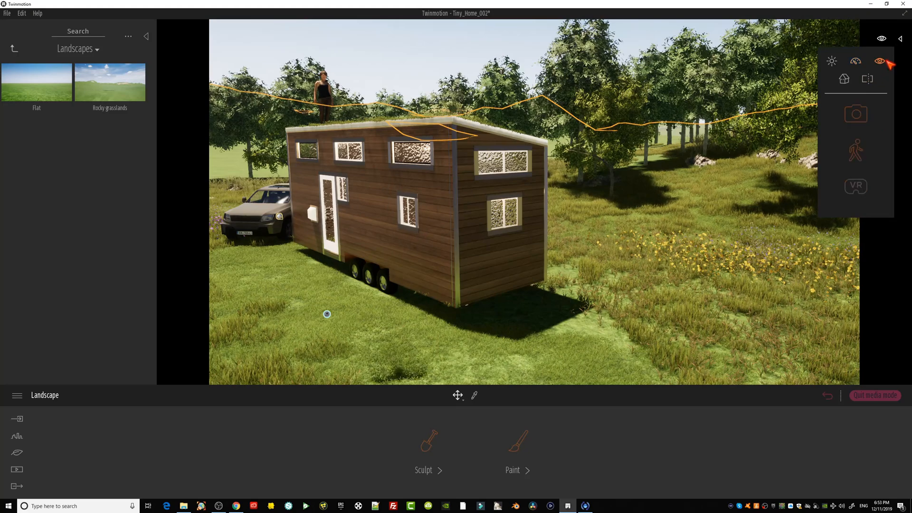
Preview the scene in full-screen walkthrough mode, moving around the tiny home, pickup and meadow, and return to the editor.
click(862, 152)
right_drag(456, 256, 347, 237)
key(w)
key(w)
key(d)
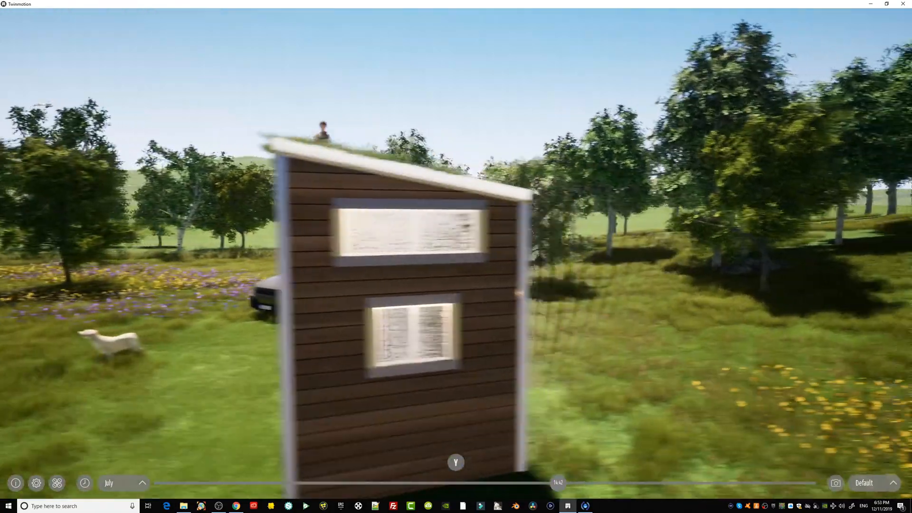
key(s)
key(d)
right_drag(456, 256, 213, 261)
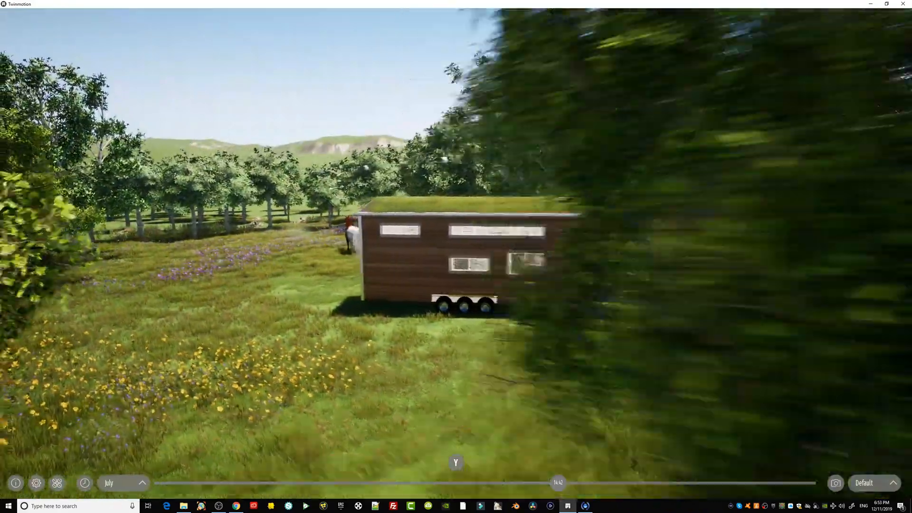
key(a)
right_drag(456, 257, 665, 257)
key(a)
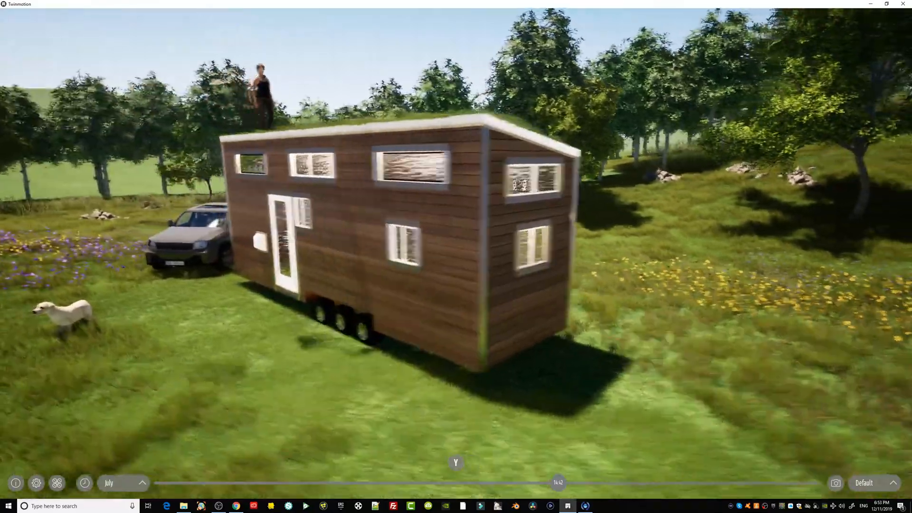
key(a)
right_drag(456, 256, 646, 256)
key(a)
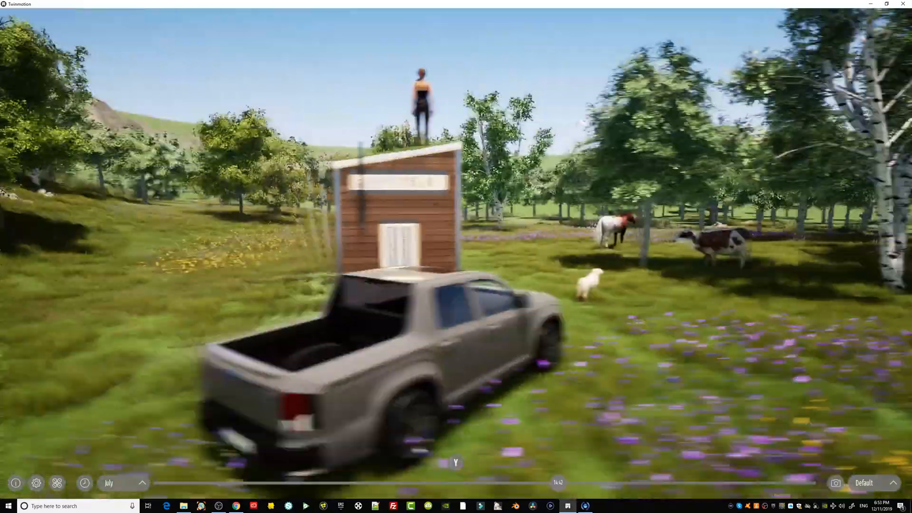
key(a)
right_drag(456, 257, 190, 257)
key(d)
key(d)
key(d)
right_drag(546, 285, 404, 340)
key(a)
right_drag(403, 300, 371, 294)
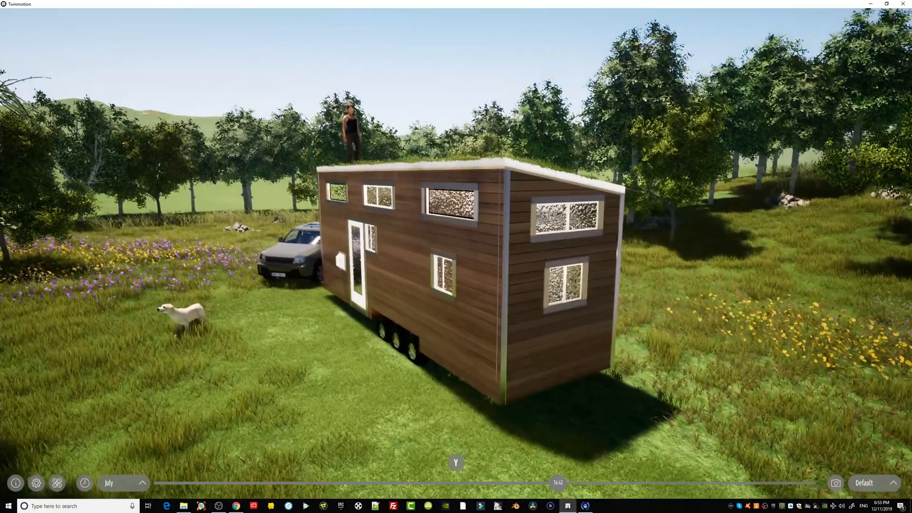
right_drag(228, 287, 307, 287)
key(a)
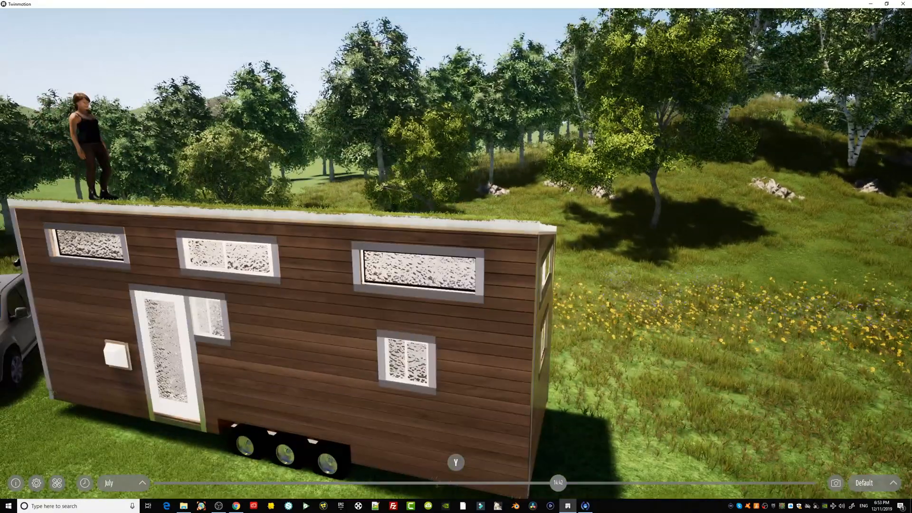
key(Escape)
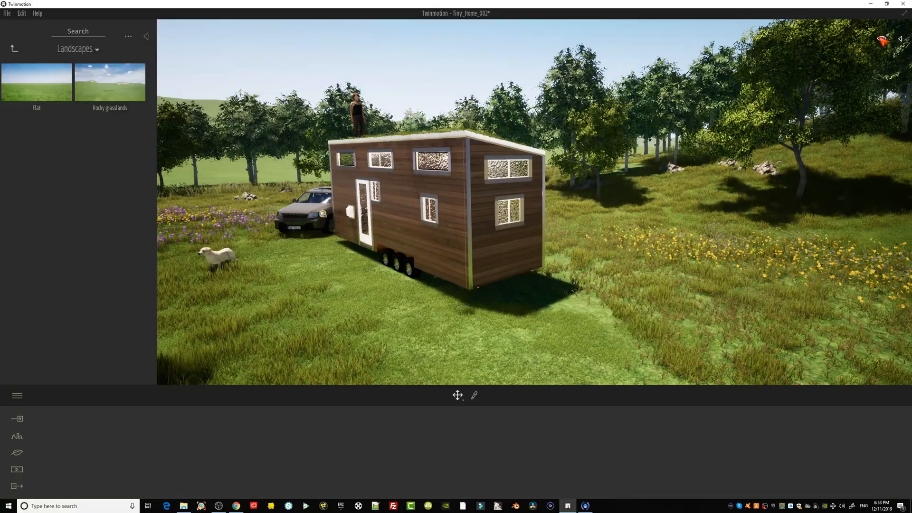
click(901, 39)
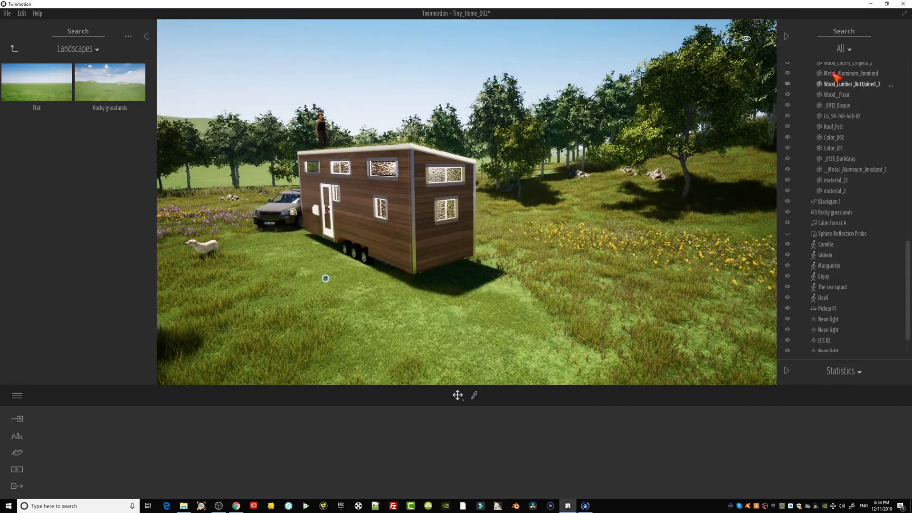
click(785, 37)
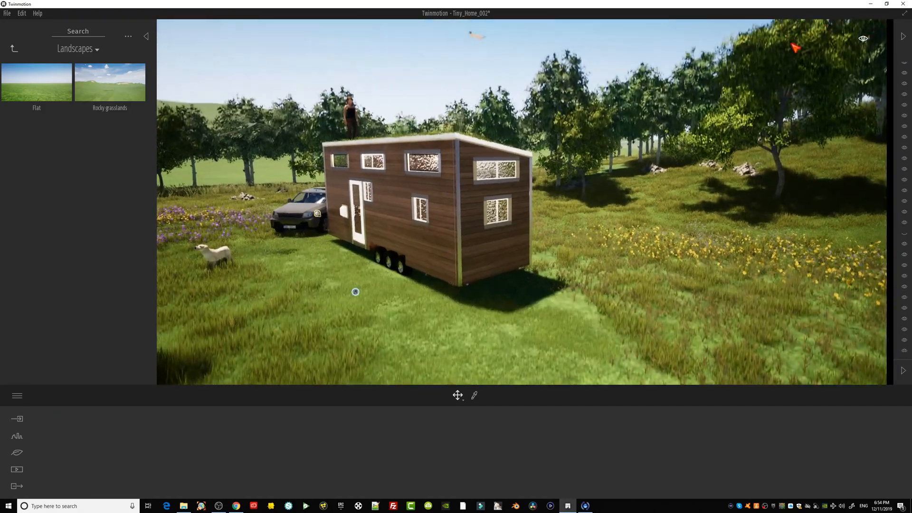
mouse_move(882, 38)
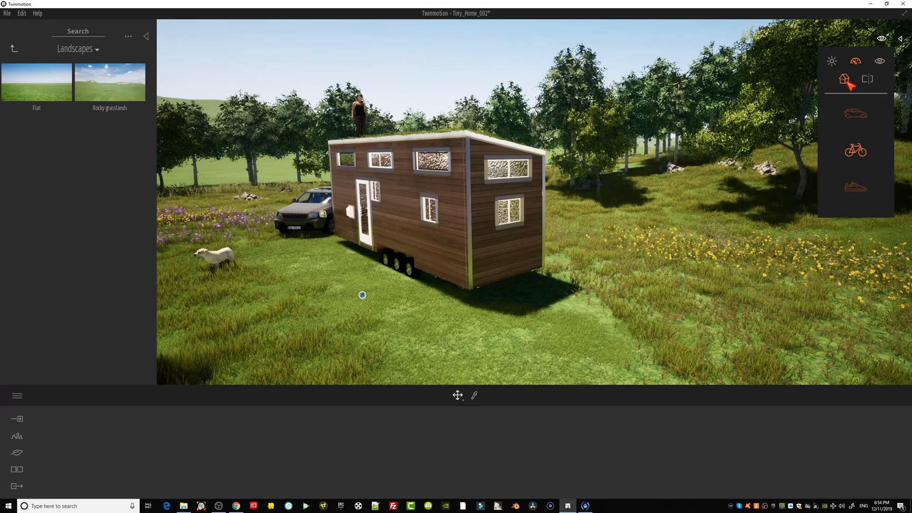
Apply the stone materials Slate stone tiles 01 and Slate stone tiles SW 01 to the tiny home's window trim and corner posts.
middle_drag(458, 240, 455, 229)
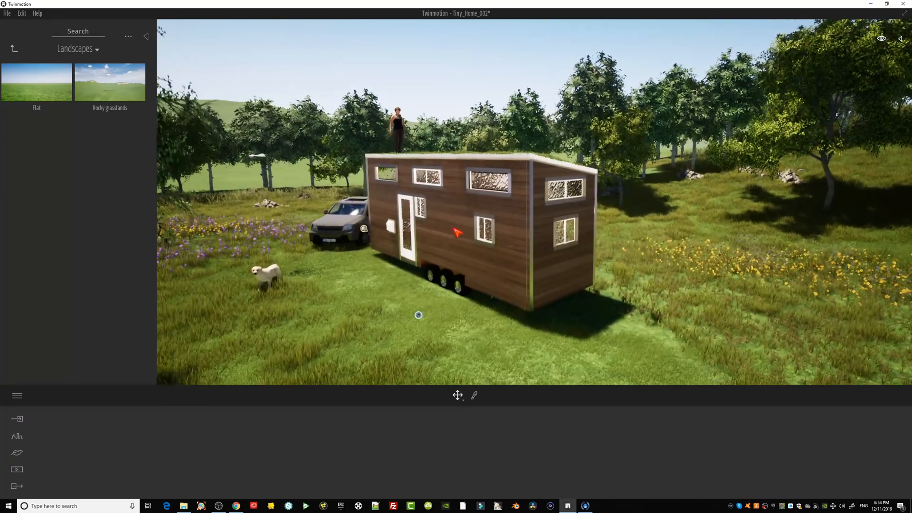
scroll(392, 239, up, 4)
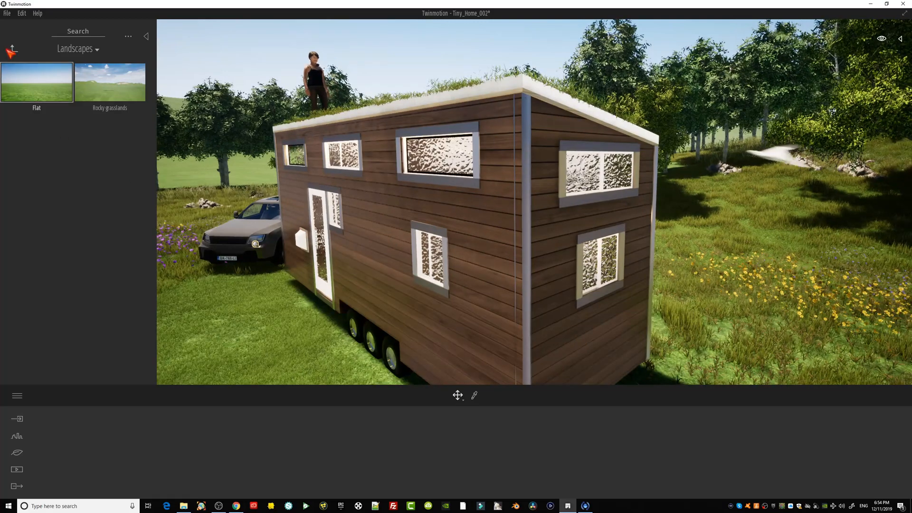
click(12, 49)
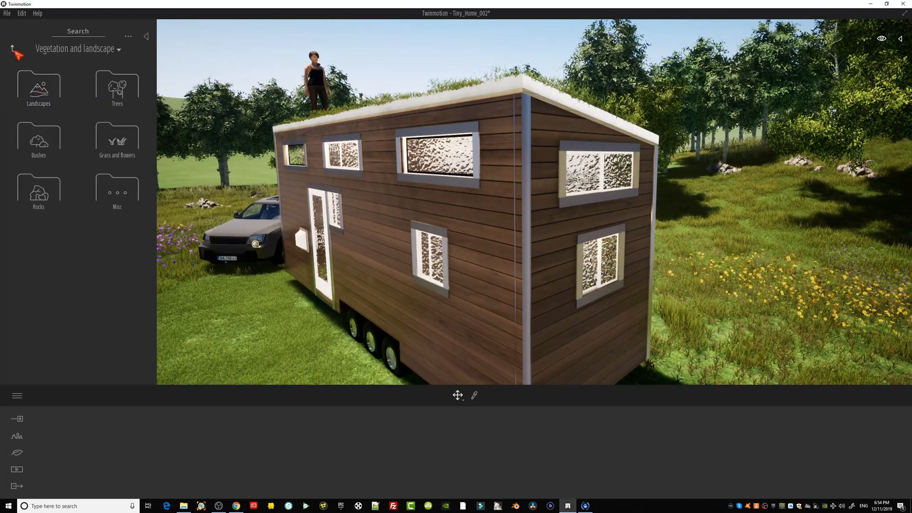
click(13, 50)
click(44, 88)
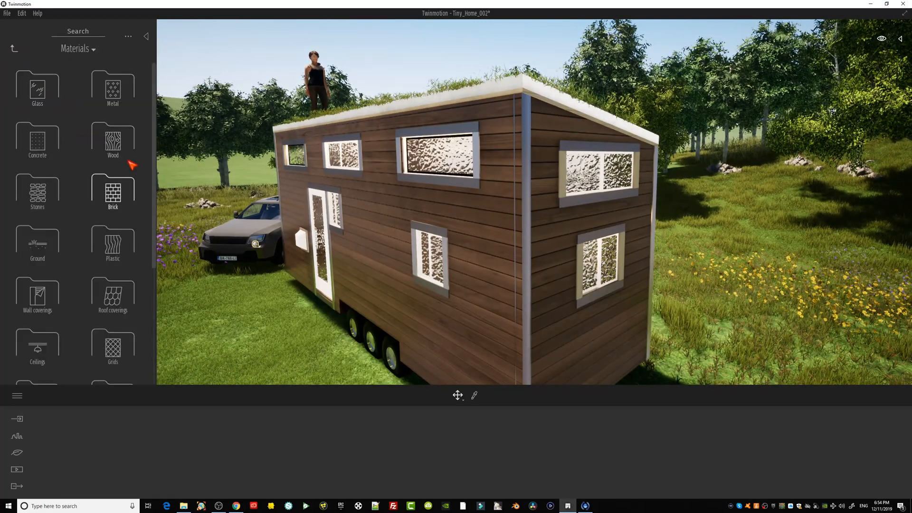
click(41, 198)
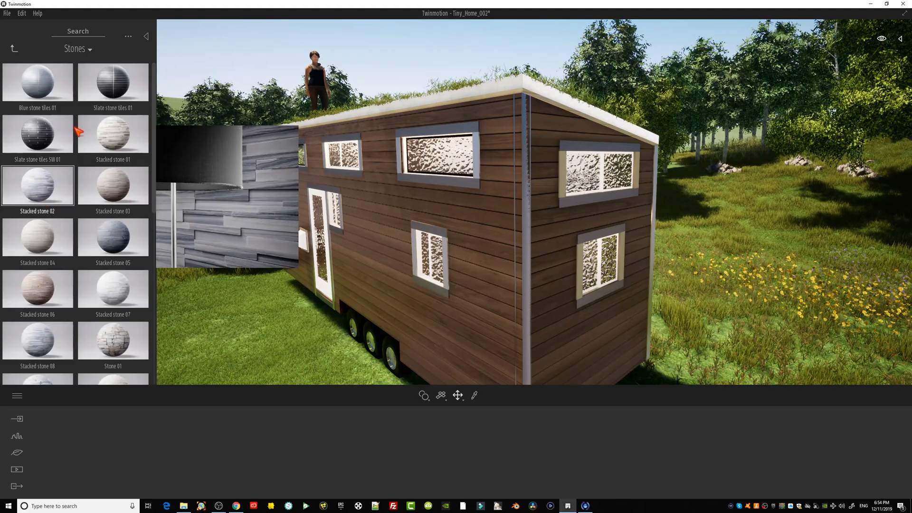
drag(109, 84, 475, 134)
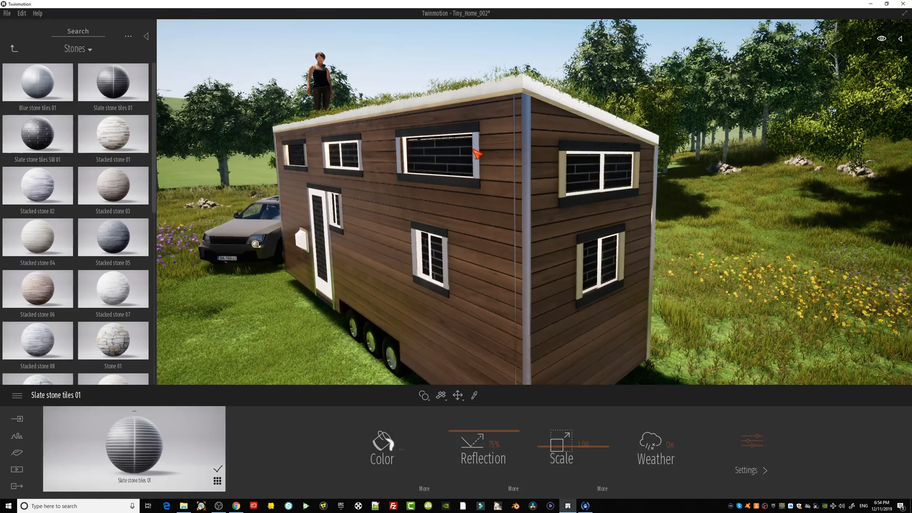
right_drag(634, 290, 536, 286)
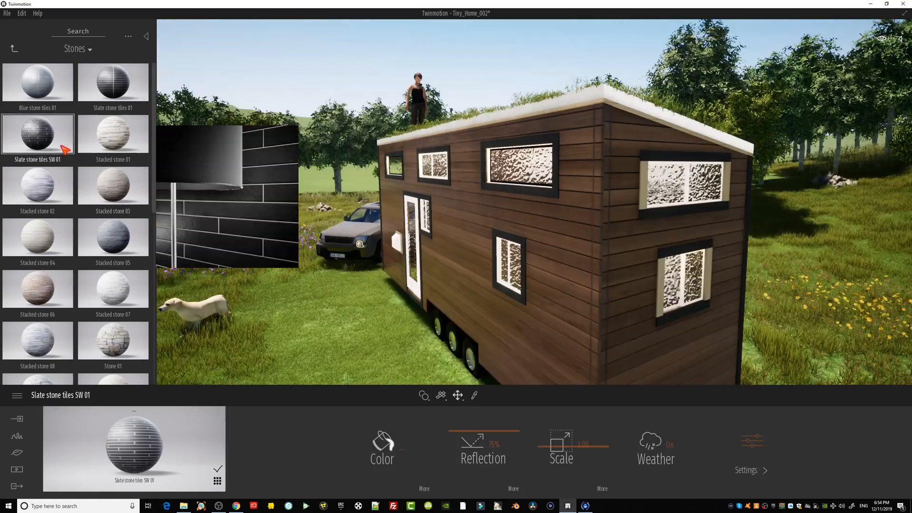
drag(59, 143, 651, 186)
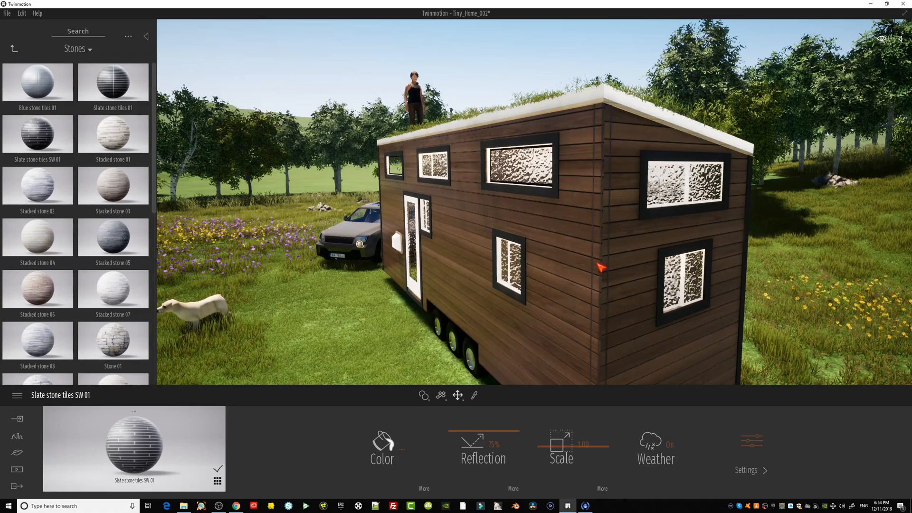
Try Slate stone tiles SW 01 on the entrance door and give the door the Slate 01 material instead.
right_drag(597, 263, 152, 246)
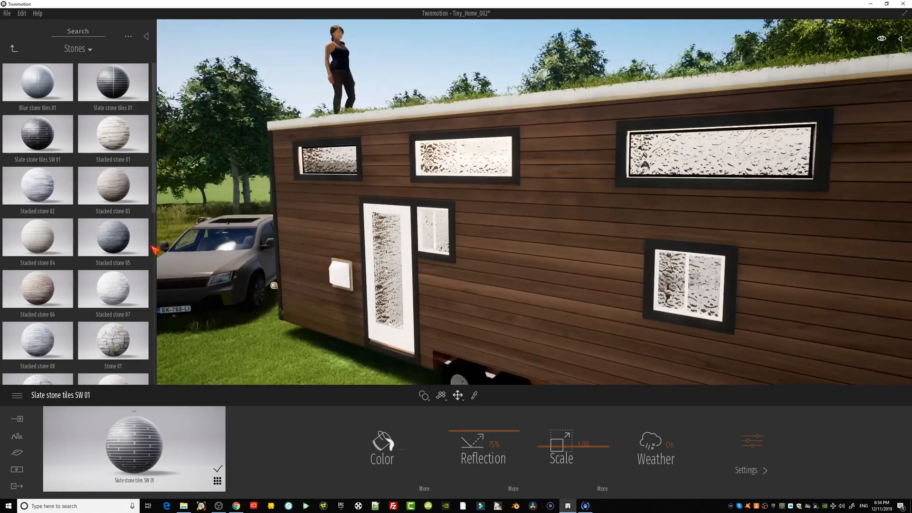
drag(42, 141, 417, 285)
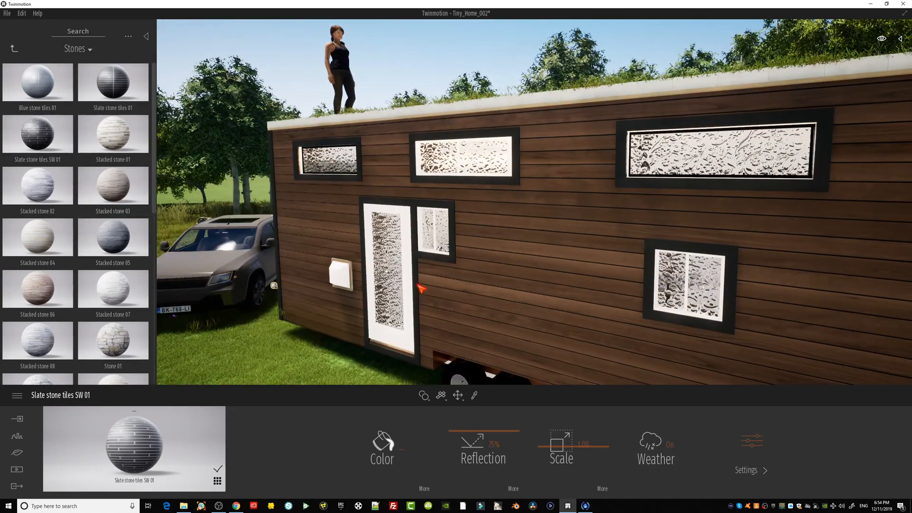
scroll(121, 256, down, 5)
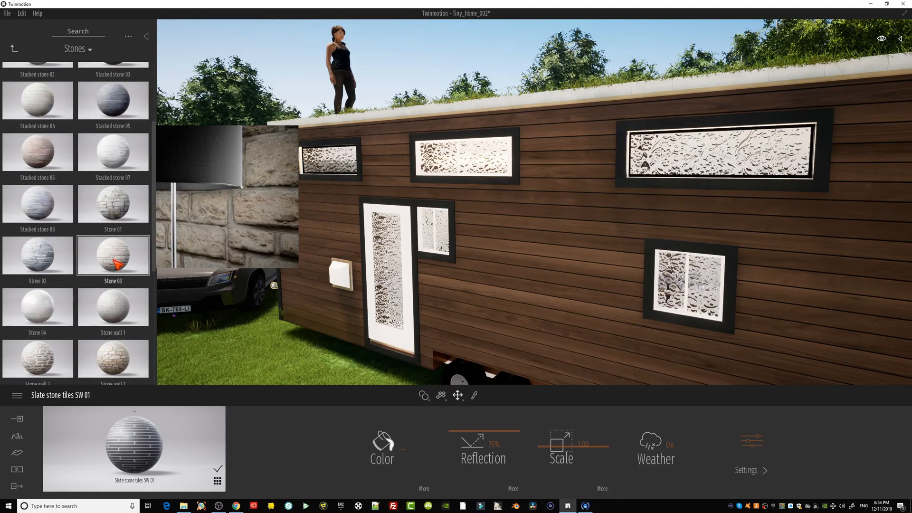
drag(343, 298, 412, 286)
middle_drag(411, 286, 397, 320)
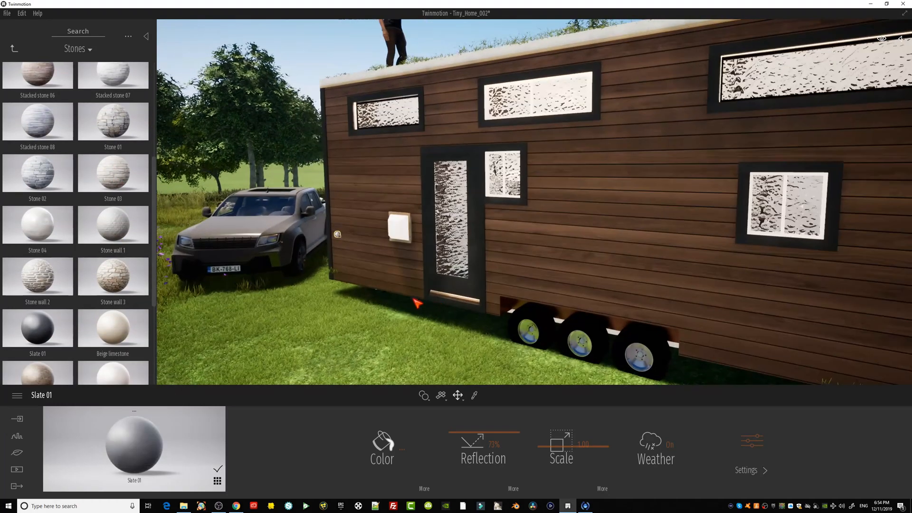
Apply Slate 01 to the sill strip at the foot of the entrance door and undo the repeated application.
scroll(412, 306, up, 3)
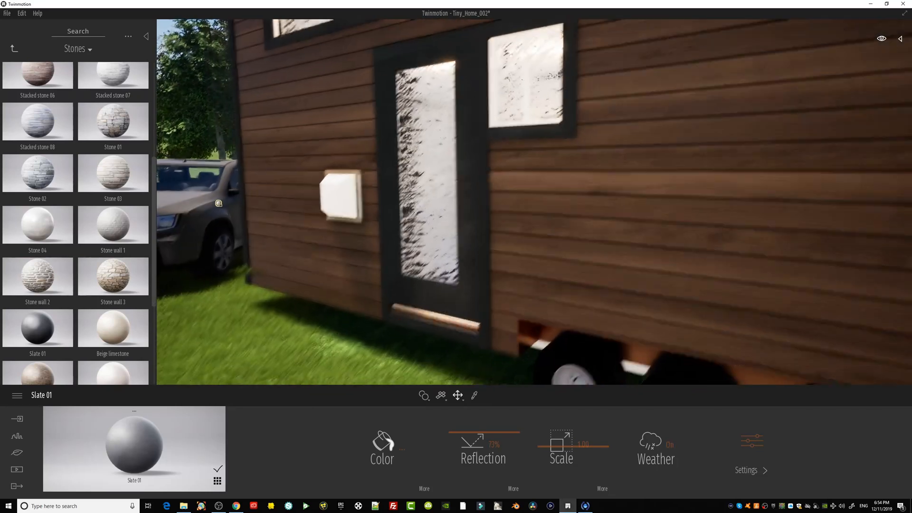
mouse_move(33, 318)
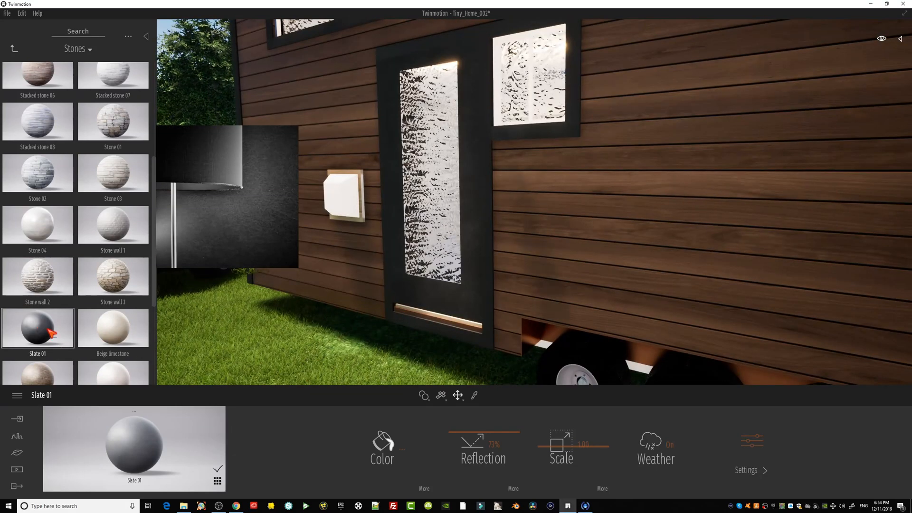
drag(47, 329, 468, 324)
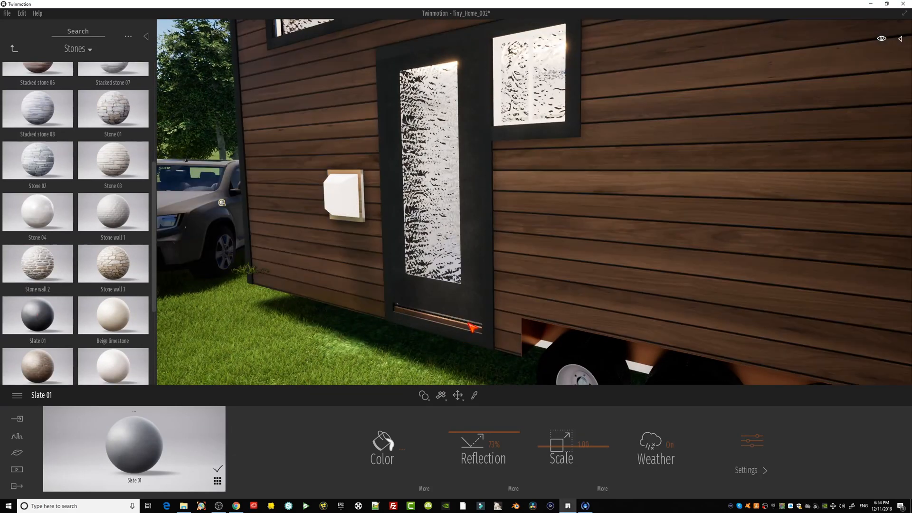
drag(37, 313, 456, 325)
key(ctrl+z)
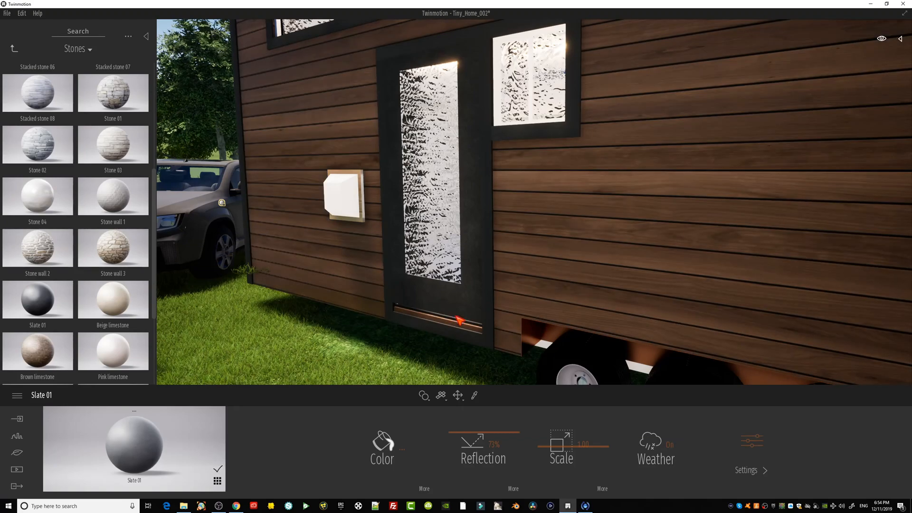
Apply Slate 01 to the white inner frames and mullions of the tiny home's windows along the door side.
key(s)
right_drag(456, 325, 206, 127)
key(w)
right_drag(379, 205, 363, 178)
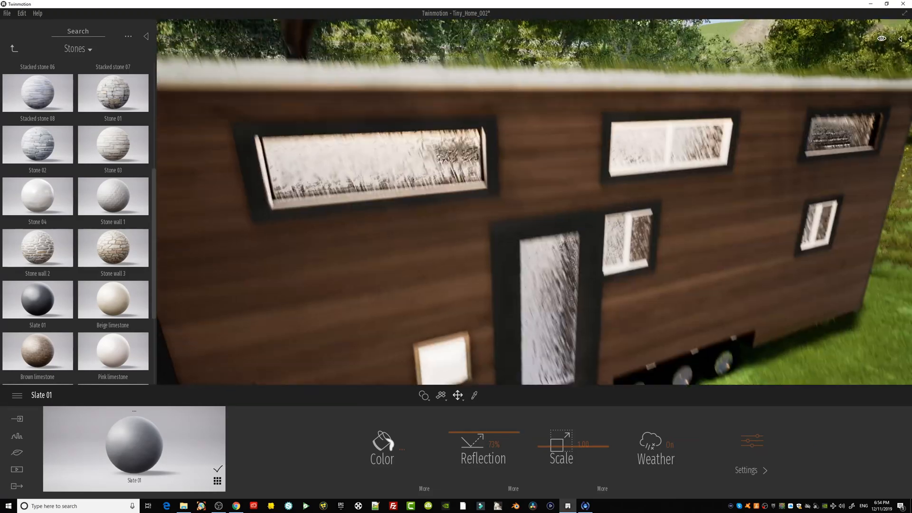
key(a)
right_drag(375, 277, 365, 267)
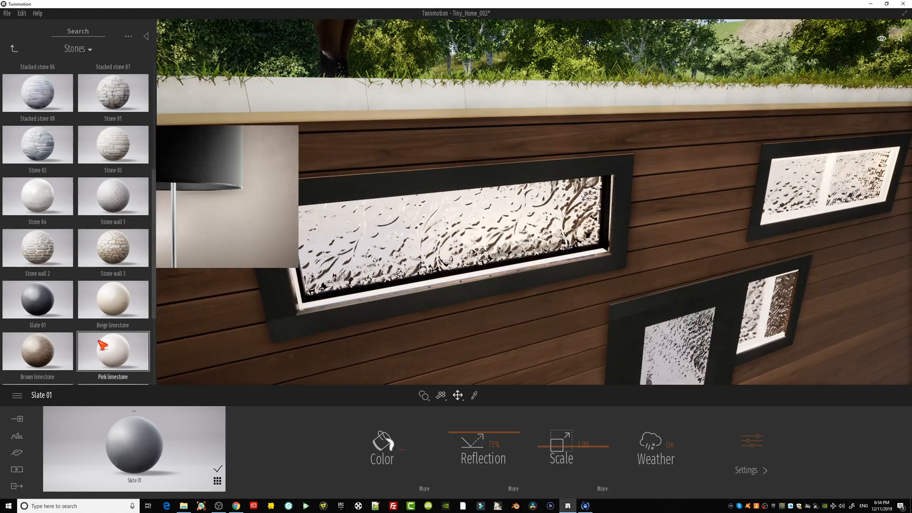
drag(45, 301, 328, 302)
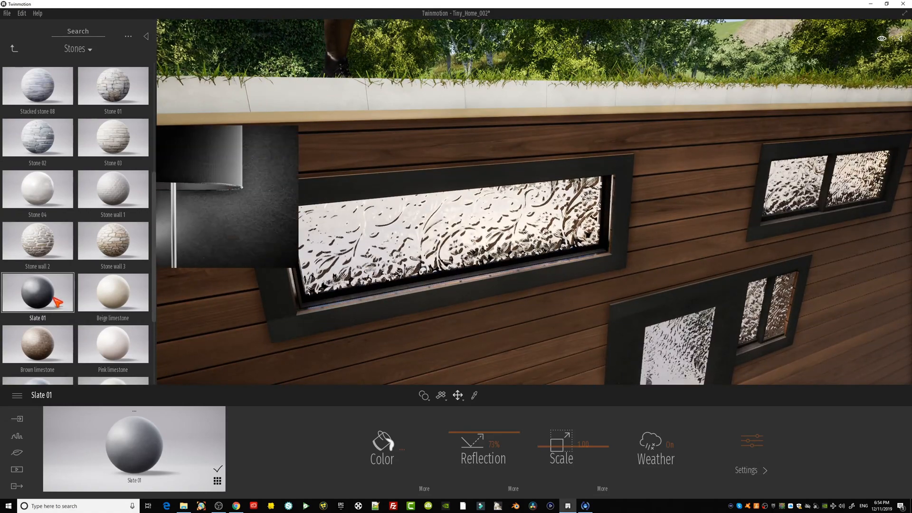
drag(57, 303, 322, 317)
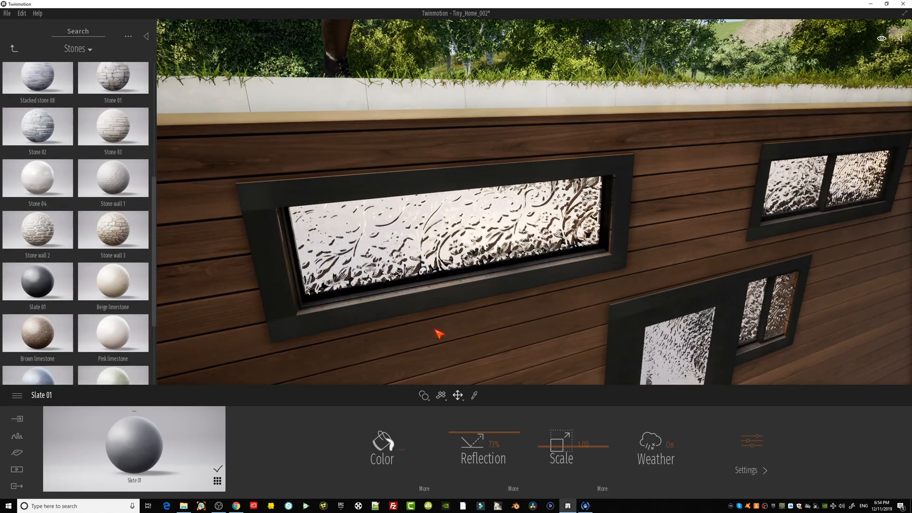
Examine the tiny home's cladding, slate trim and trailer hitch from the door side and the corner nearest the pickup.
right_drag(439, 334, 669, 328)
key(s)
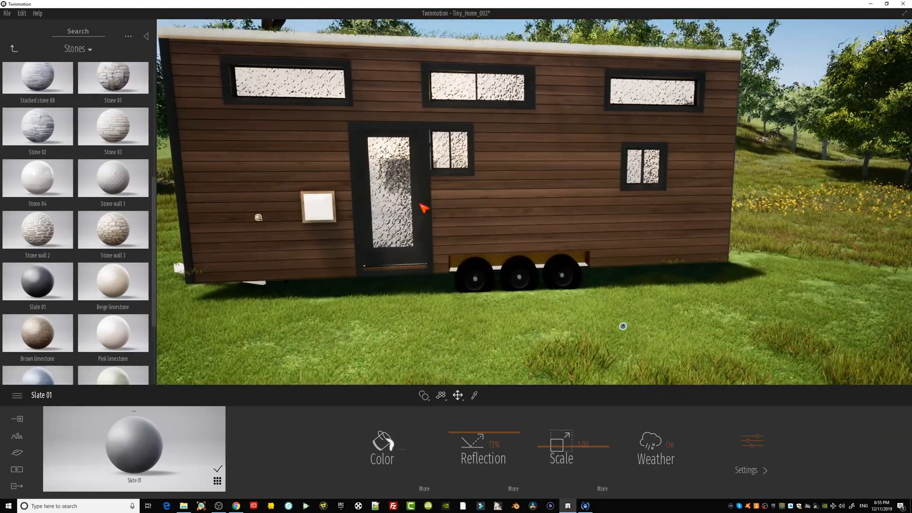
key(s)
right_drag(420, 205, 250, 259)
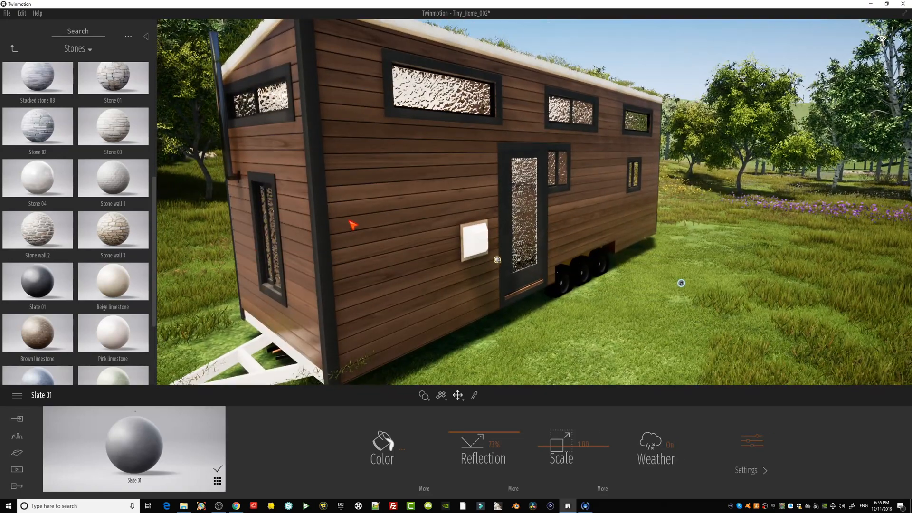
scroll(349, 222, down, 3)
right_drag(348, 221, 331, 228)
click(19, 419)
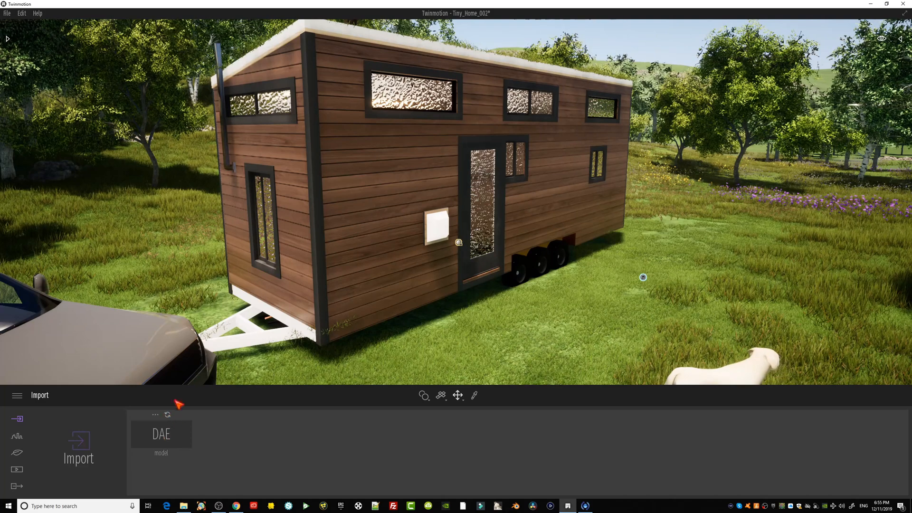
click(7, 38)
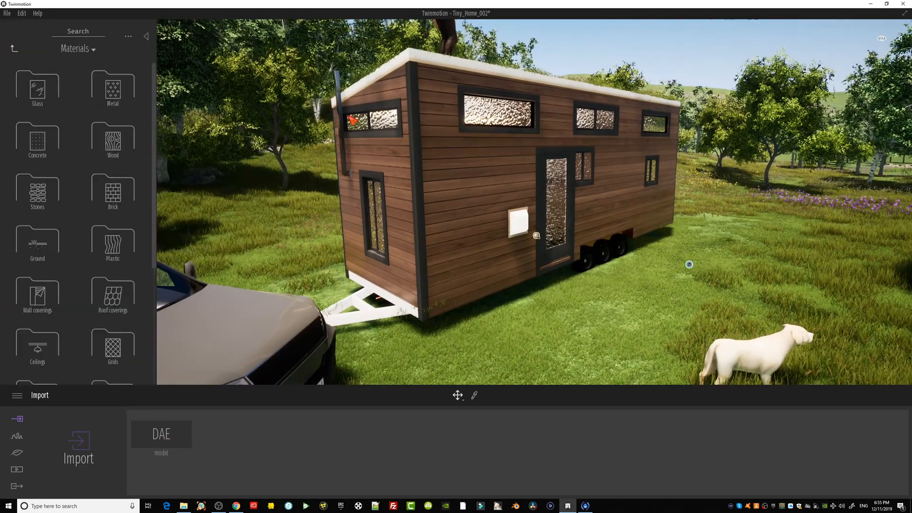
middle_drag(478, 190, 503, 266)
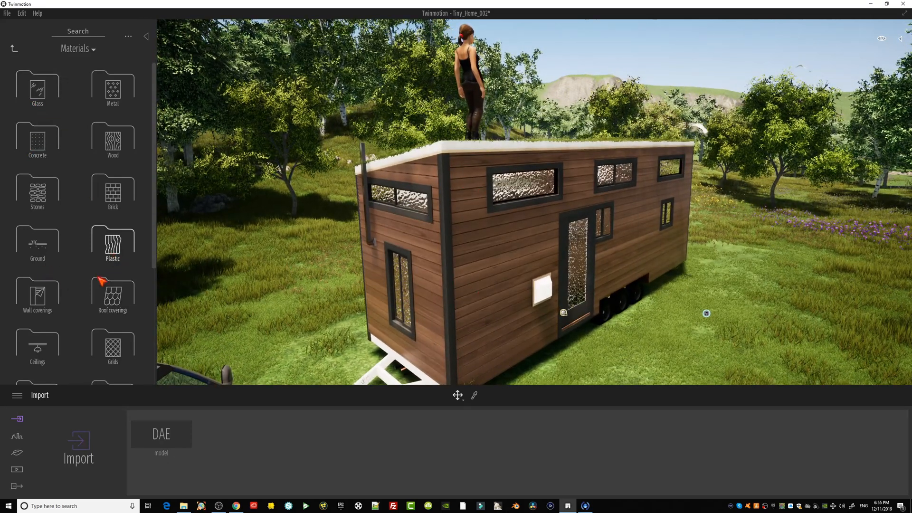
middle_drag(342, 276, 327, 232)
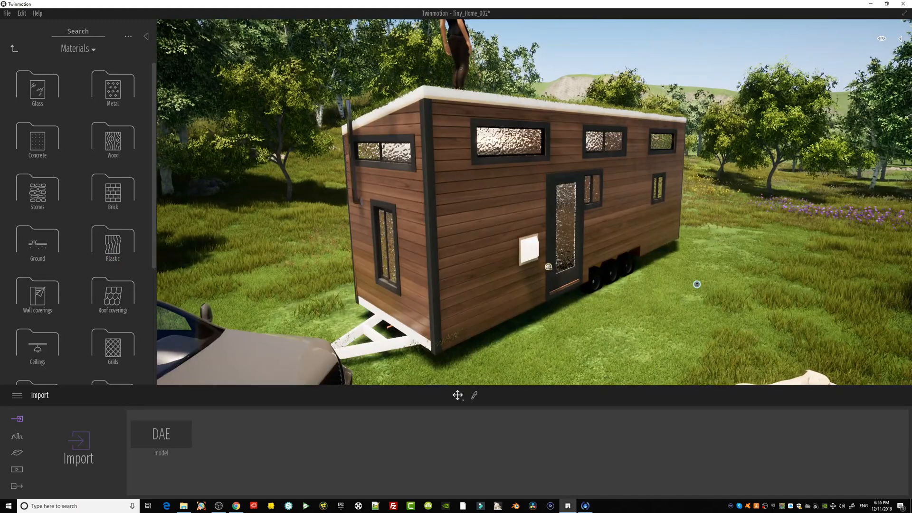
scroll(300, 292, down, 3)
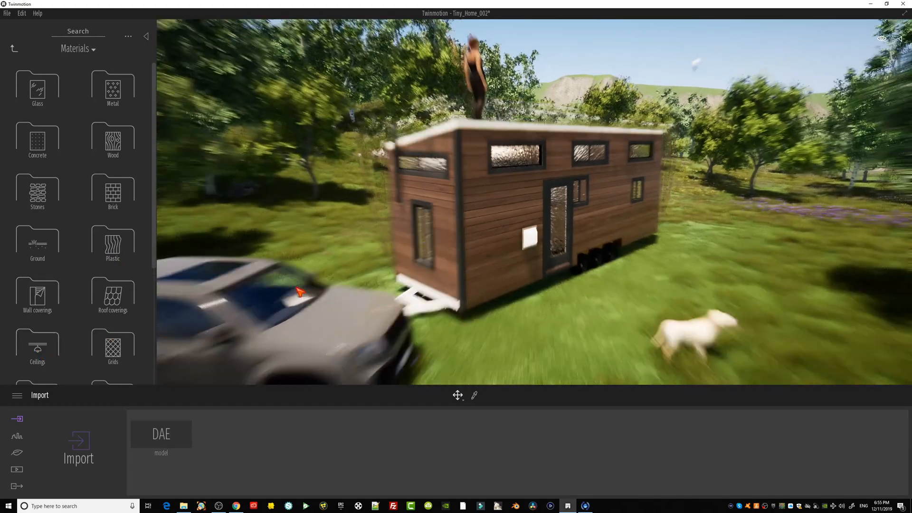
Apply the metal material Brushed aluminium 01 to the white trailer hitch at the front of the tiny home.
scroll(84, 275, down, 3)
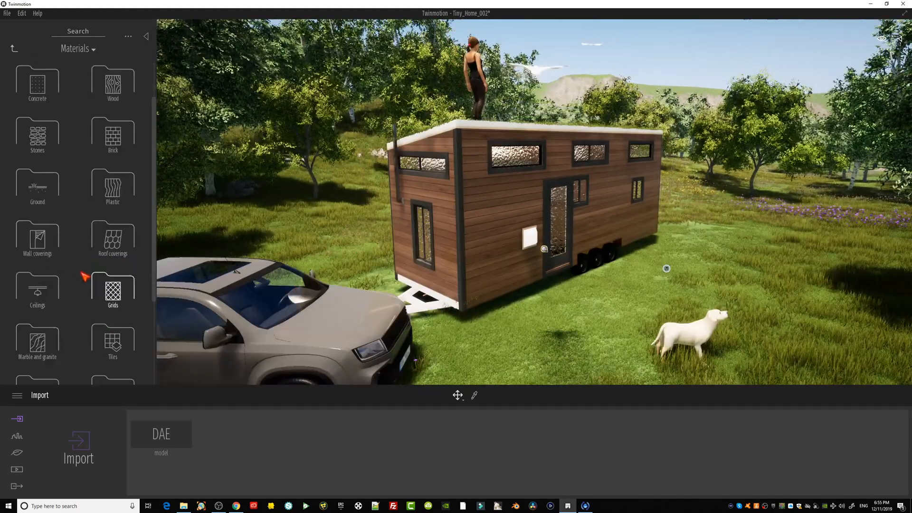
scroll(91, 288, down, 2)
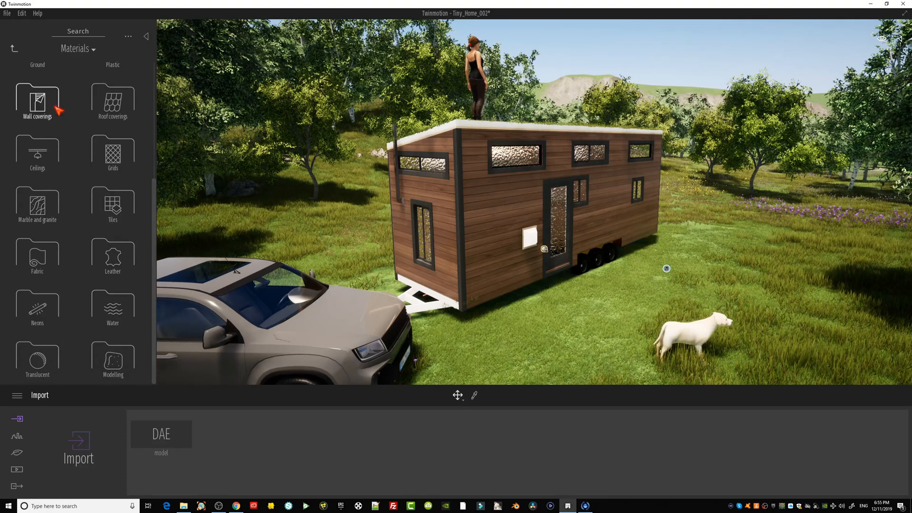
scroll(78, 152, up, 4)
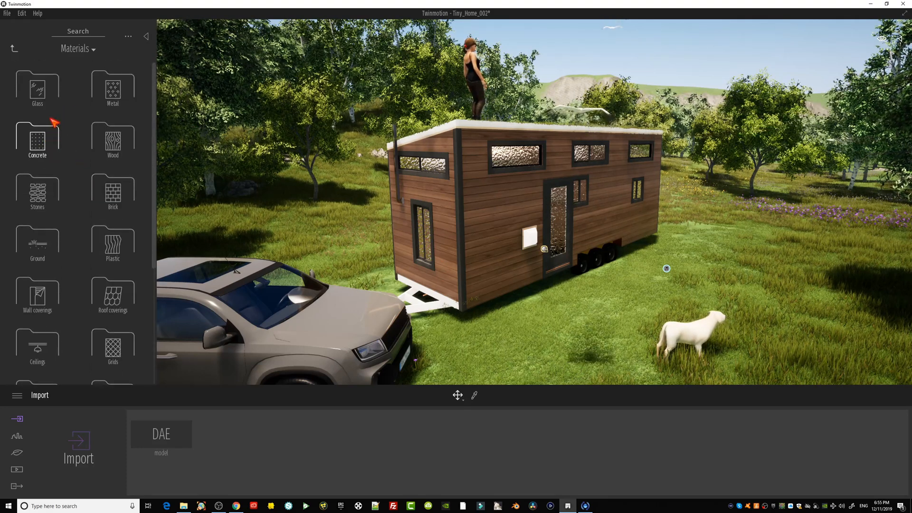
click(116, 95)
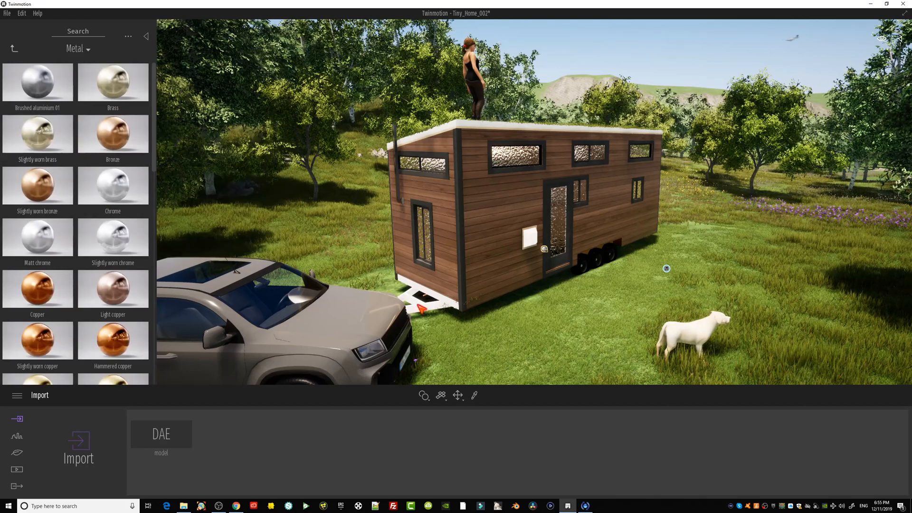
drag(426, 310, 426, 309)
drag(27, 97, 434, 305)
Try Brushed aluminium 01 on the wall box beside the entrance door and give the box Slightly worn bronze instead.
middle_drag(581, 284, 528, 291)
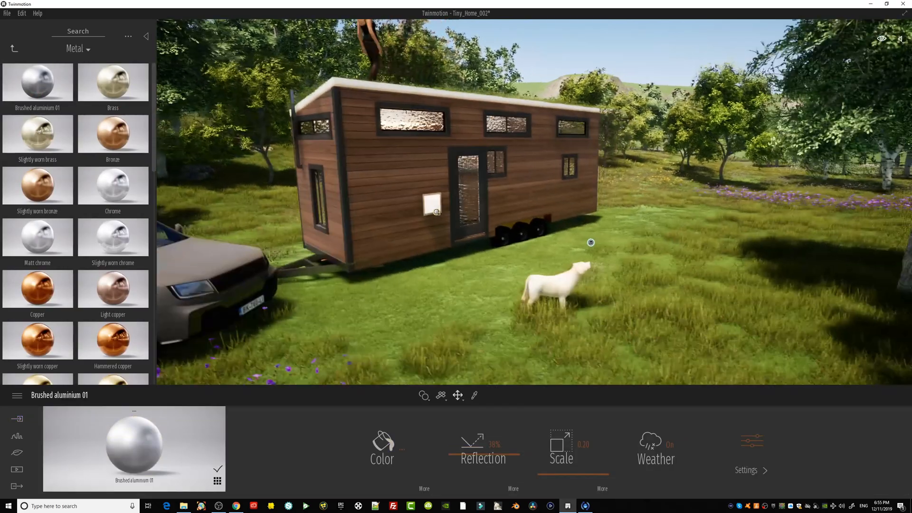
right_drag(529, 293, 508, 294)
scroll(404, 250, up, 4)
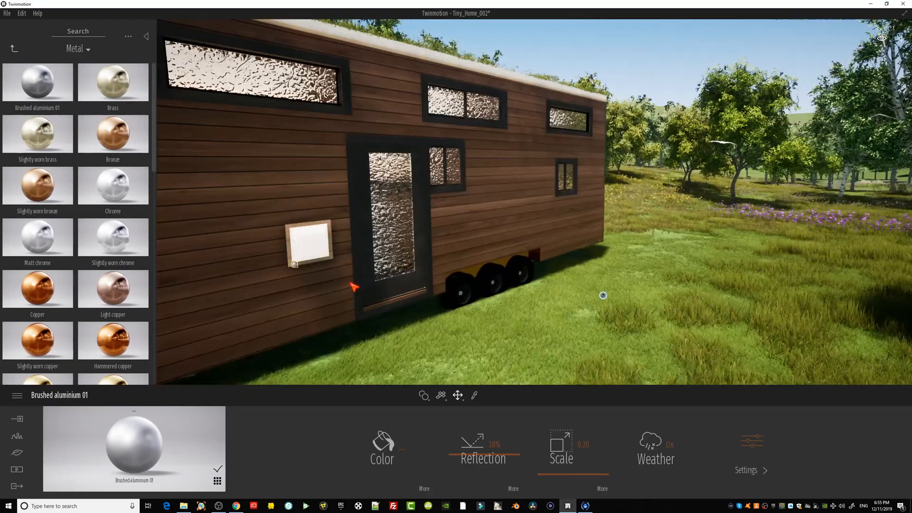
middle_drag(346, 281, 328, 269)
scroll(304, 262, up, 2)
mouse_move(38, 94)
mouse_down()
mouse_move(225, 217)
mouse_move(317, 257)
mouse_up()
drag(38, 186, 314, 266)
scroll(395, 269, down, 5)
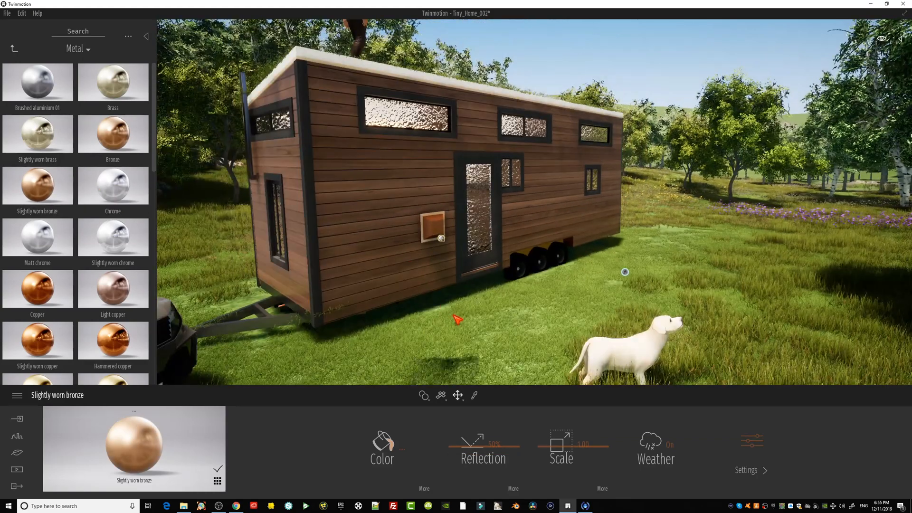
Set the scene's day time to 18:50 for low evening light.
middle_drag(459, 312, 477, 300)
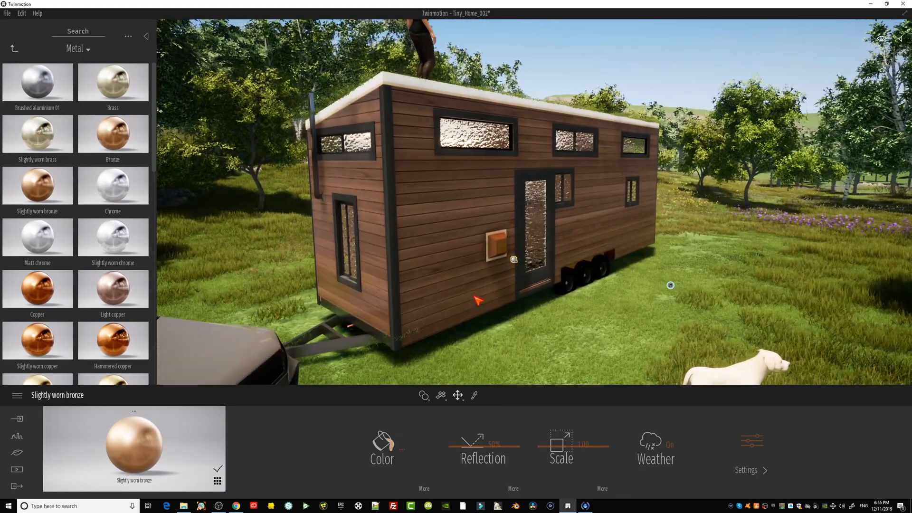
right_drag(477, 300, 615, 322)
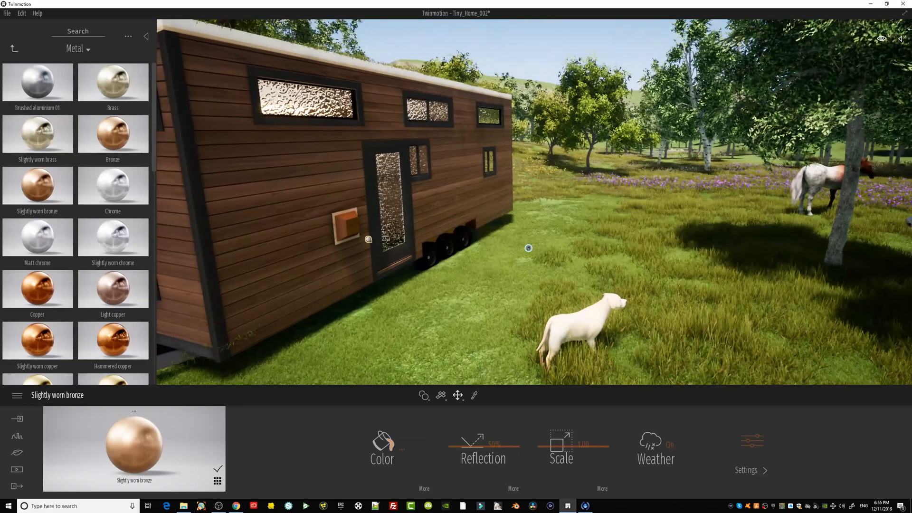
click(887, 40)
mouse_move(863, 163)
mouse_down()
mouse_move(864, 180)
mouse_move(862, 172)
mouse_up()
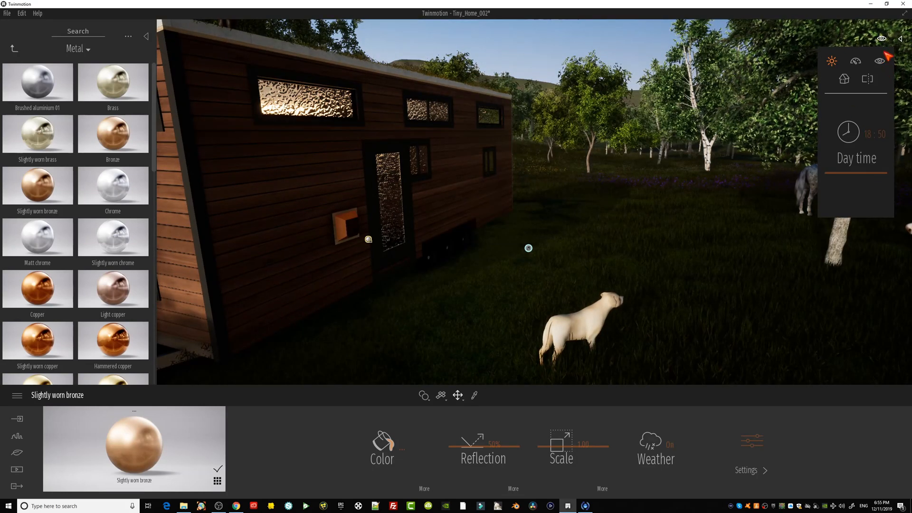
click(900, 39)
click(786, 37)
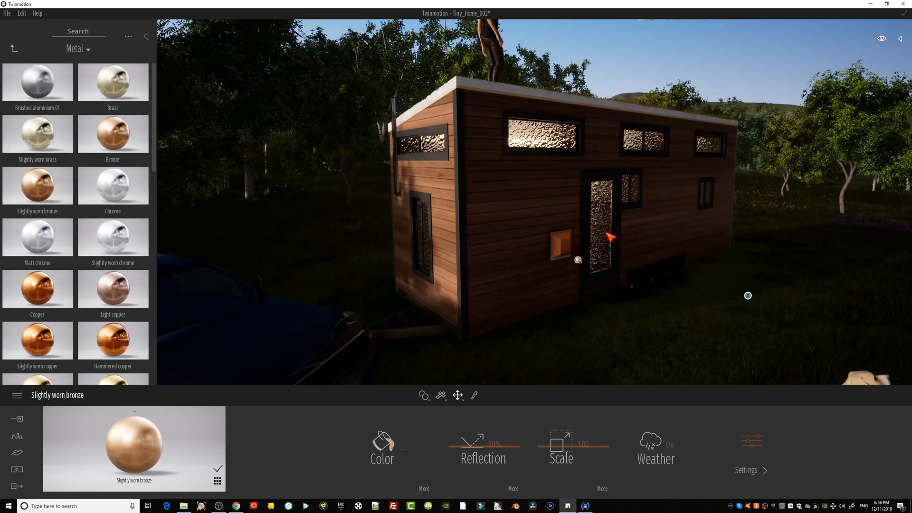
View the tiny home from its far end against the low sun, with the pickup and dog behind it.
shift+middle_drag(623, 240, 194, 231)
key(a)
right_drag(489, 228, 568, 220)
key(w)
right_drag(623, 238, 600, 211)
key(d)
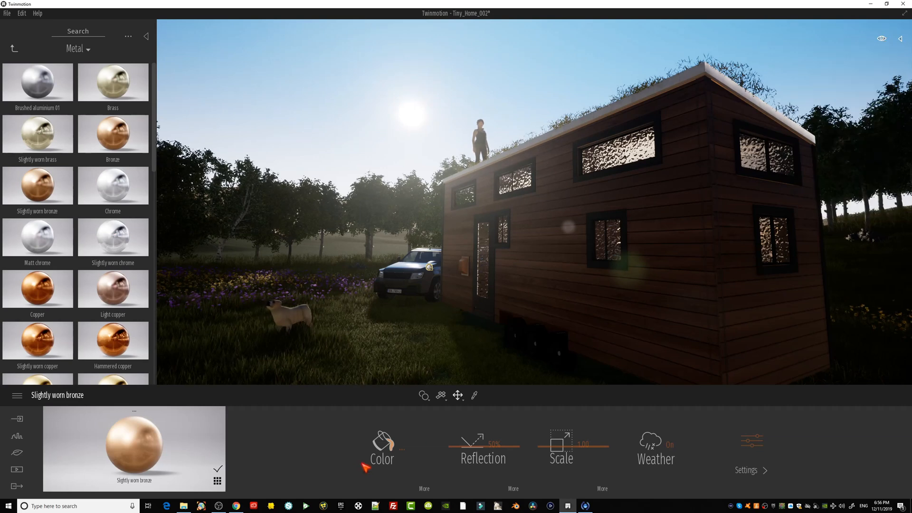
click(18, 419)
click(17, 436)
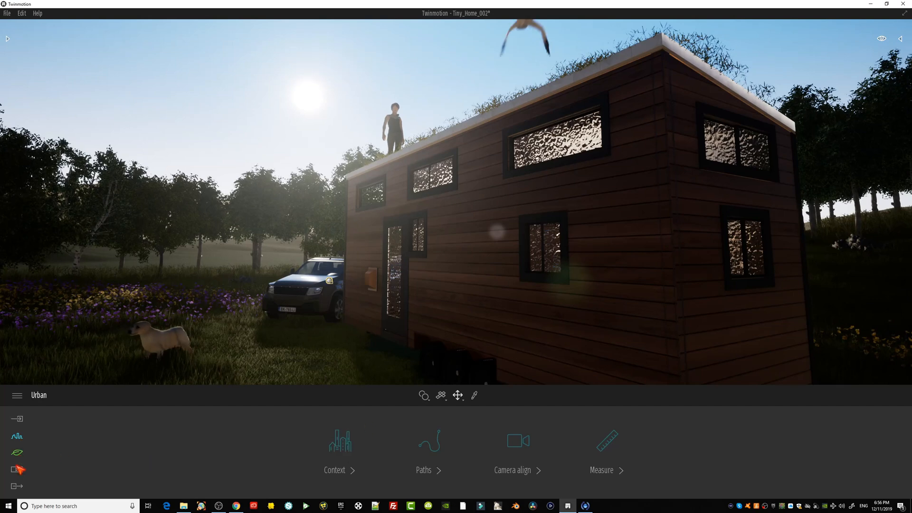
Preview the scene full screen, trying day times such as 19:34 from several viewpoints, and return to the editor.
click(880, 39)
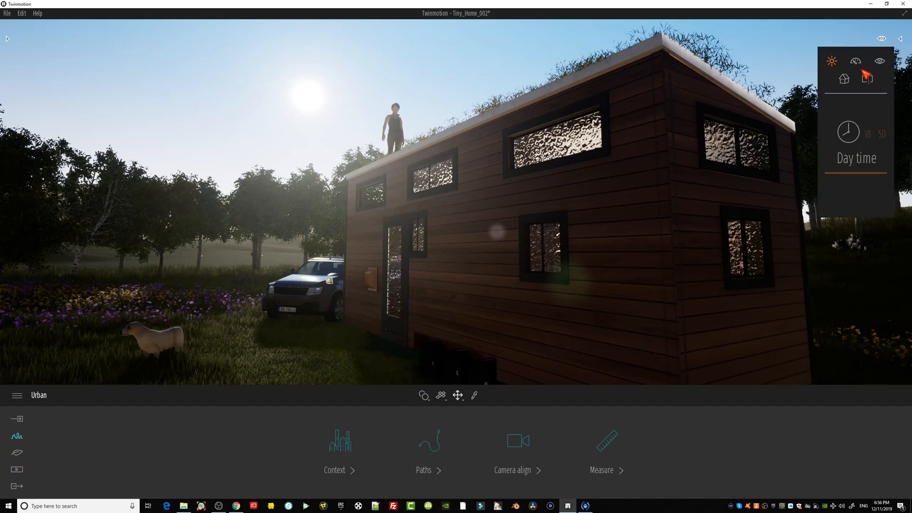
click(855, 160)
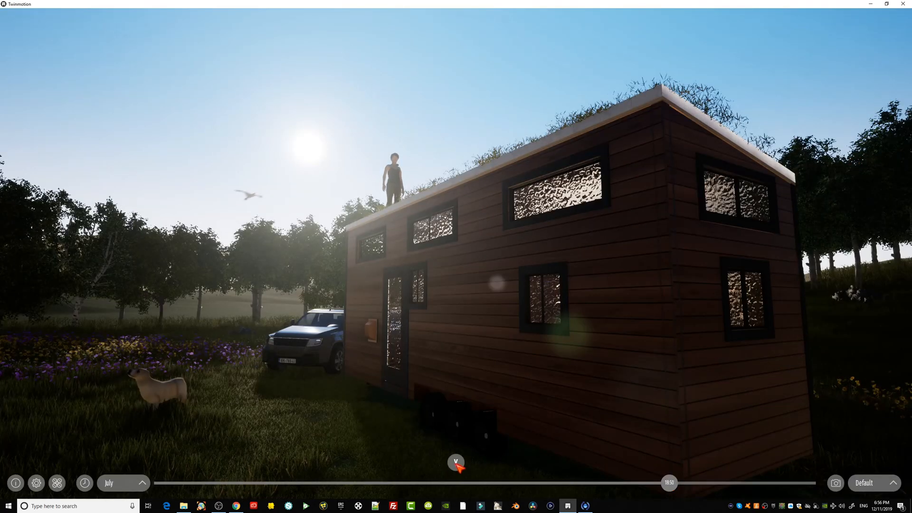
drag(670, 485, 688, 483)
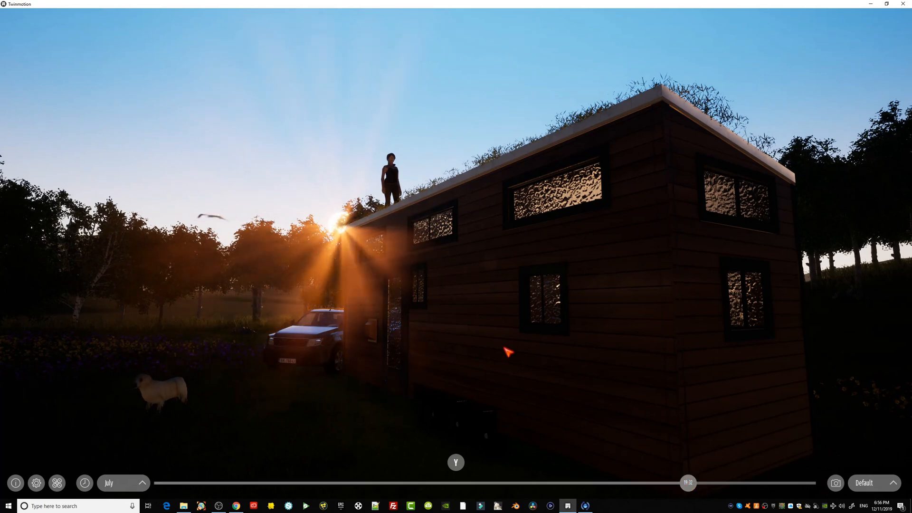
right_drag(508, 352, 468, 380)
drag(688, 482, 689, 483)
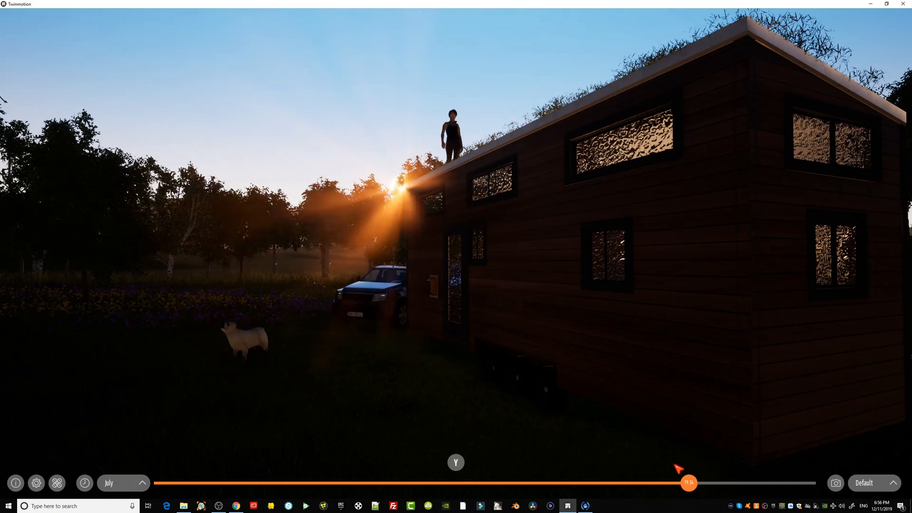
right_drag(665, 390, 460, 325)
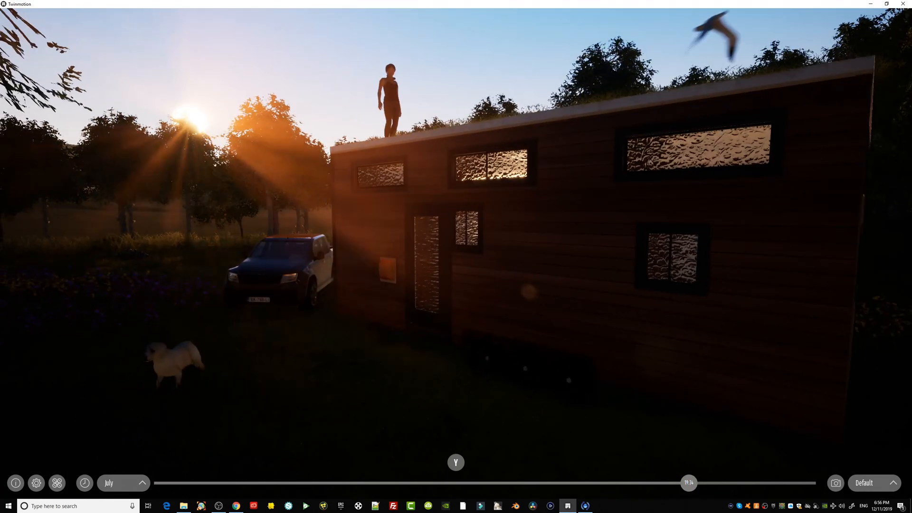
right_drag(460, 326, 351, 306)
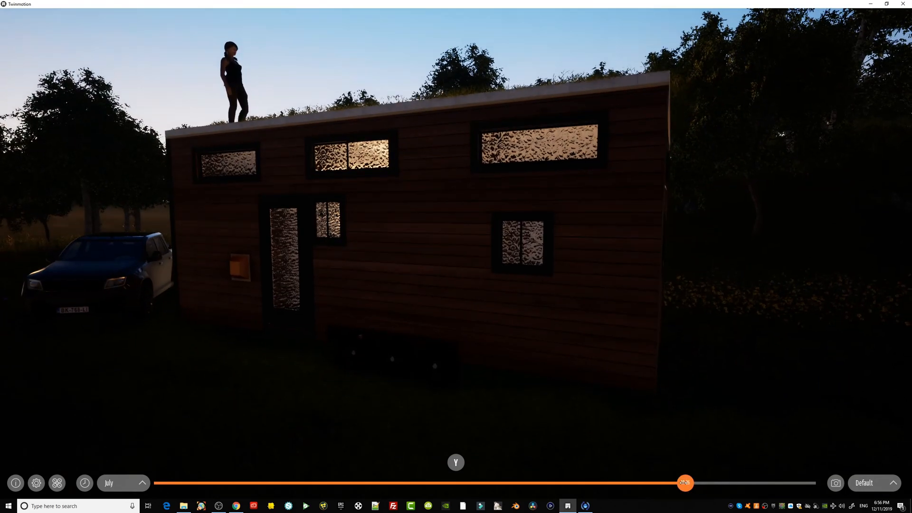
drag(654, 480, 488, 480)
right_drag(457, 406, 44, 158)
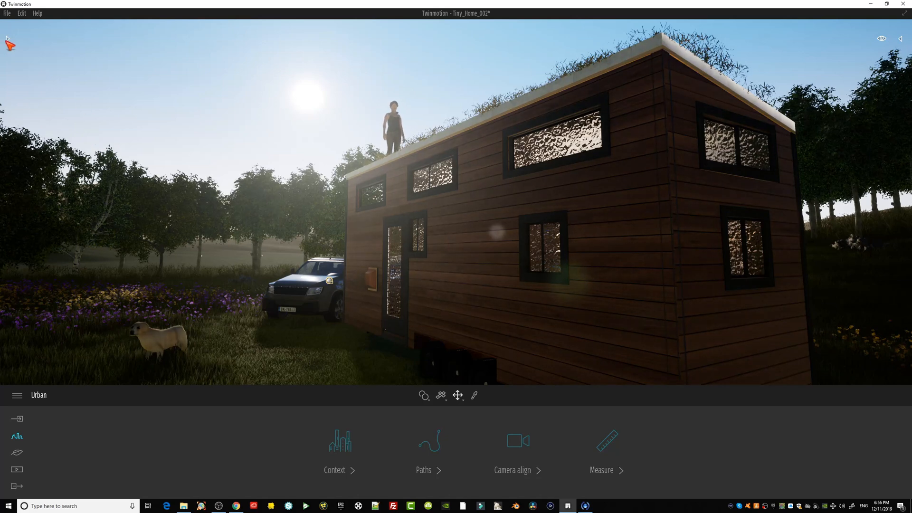
Replace the patterned glass in the tiny home's windows and door with Two sided glass.
click(7, 40)
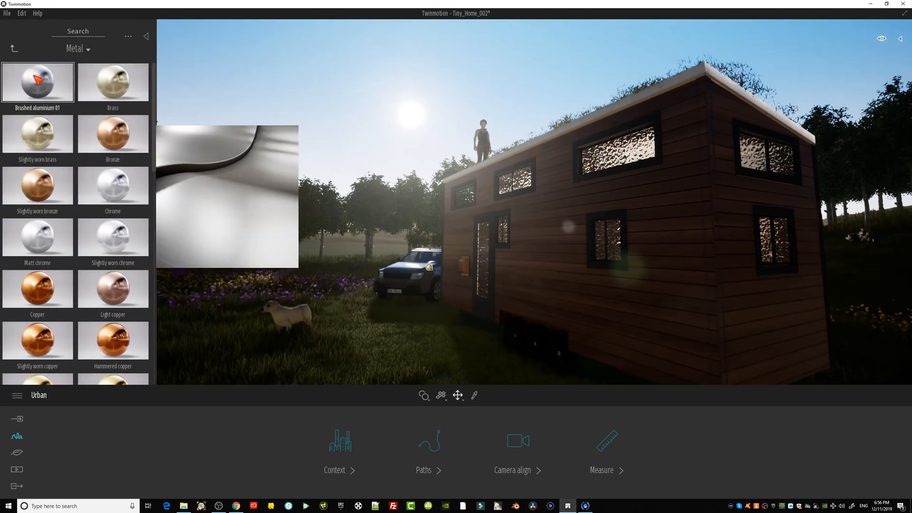
click(14, 48)
click(55, 95)
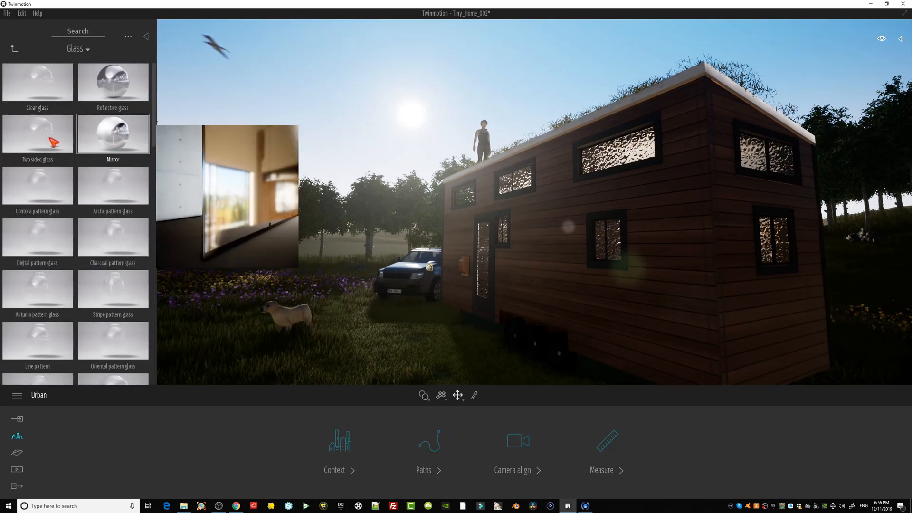
drag(534, 208, 620, 158)
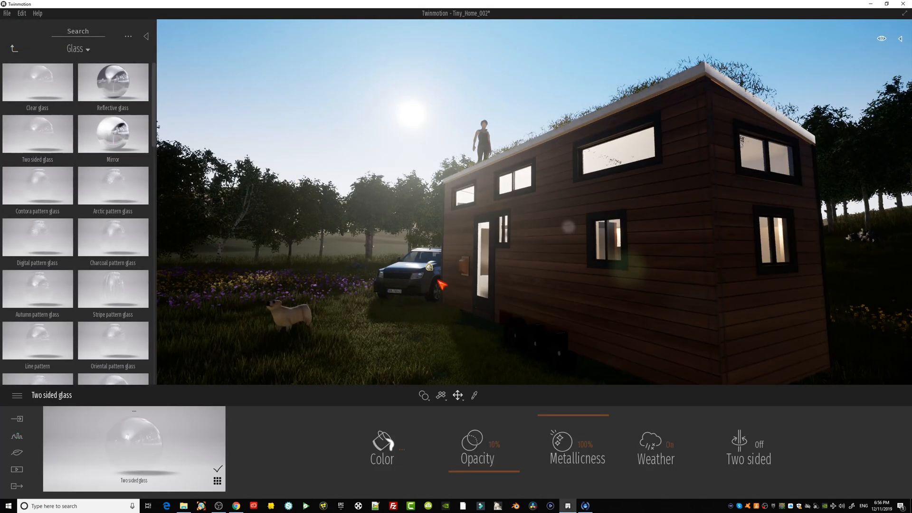
right_drag(435, 280, 422, 244)
middle_drag(422, 244, 446, 231)
scroll(434, 234, up, 3)
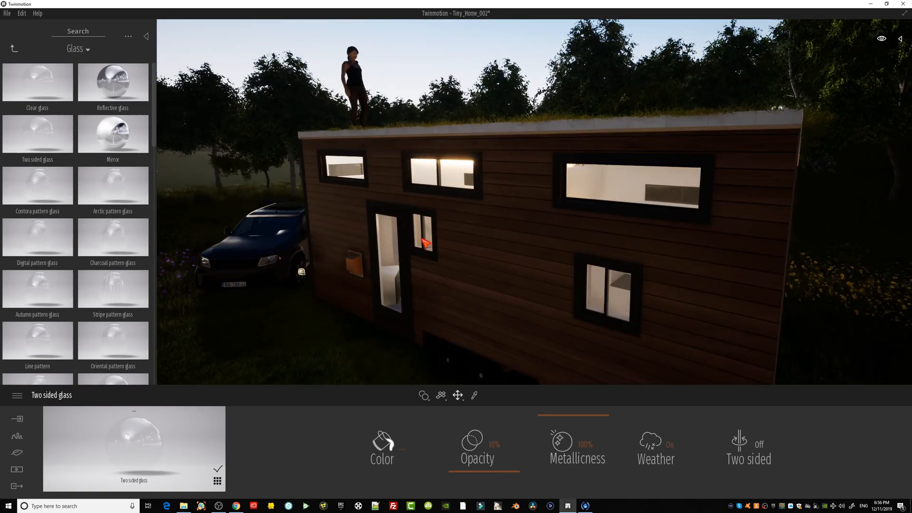
Examine the tiny home's clear window and door glass from close up and from farther back.
right_drag(423, 240, 422, 239)
scroll(422, 238, up, 3)
middle_drag(496, 266, 502, 257)
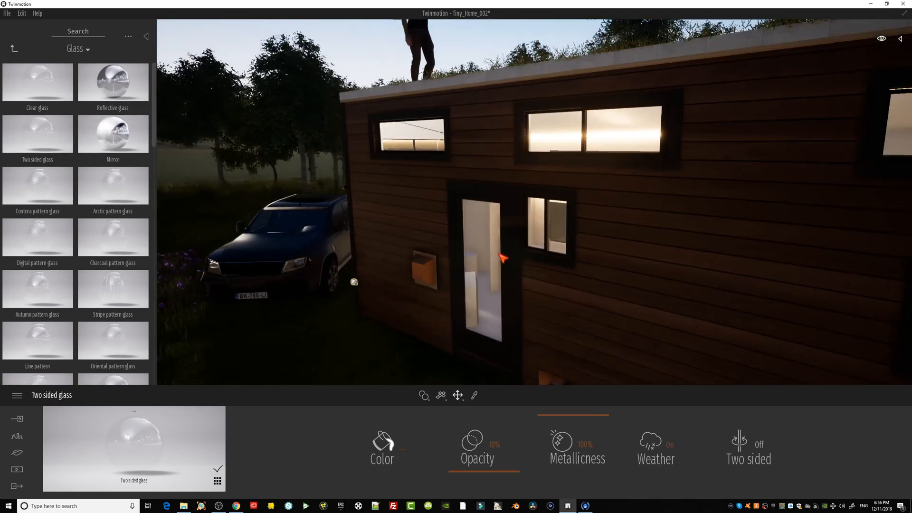
scroll(522, 252, up, 3)
right_drag(522, 253, 530, 252)
scroll(521, 256, down, 4)
scroll(521, 255, down, 3)
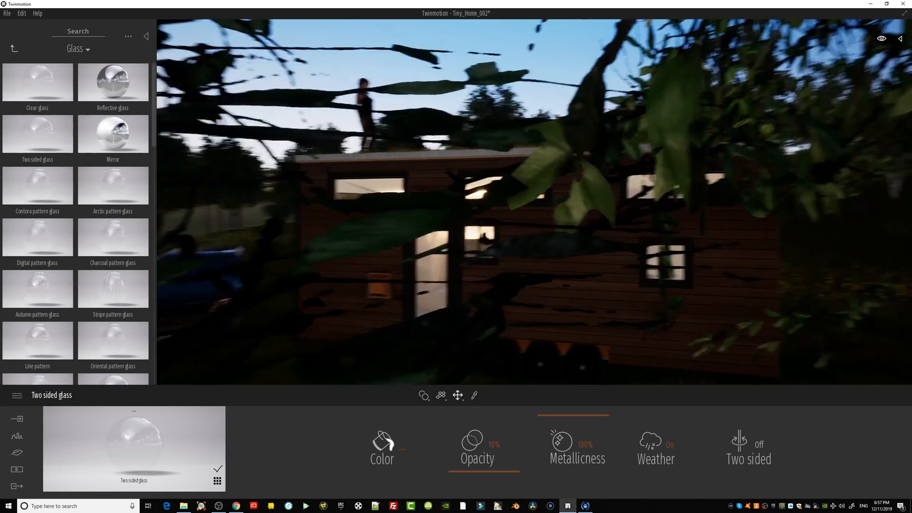
scroll(576, 265, up, 5)
middle_drag(521, 256, 546, 233)
middle_drag(272, 308, 306, 354)
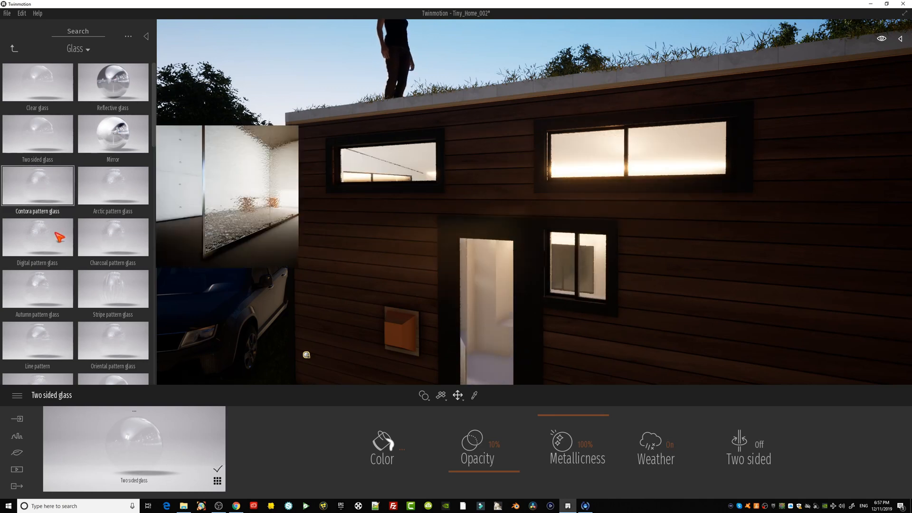
Try Autumn pattern glass on the tiny home's windows and door, and replace it with Line pattern glass.
drag(7, 237, 395, 176)
drag(20, 329, 626, 168)
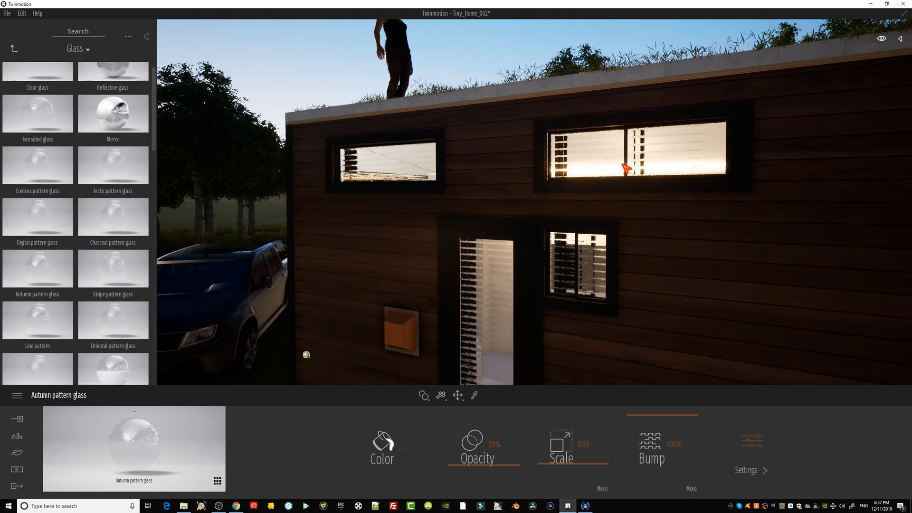
right_drag(631, 240, 528, 309)
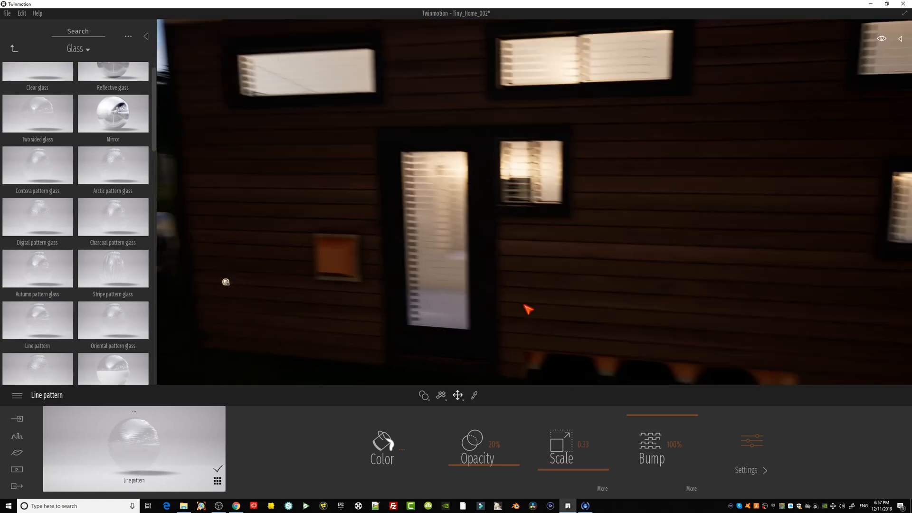
scroll(527, 309, up, 5)
middle_drag(336, 244, 403, 207)
View the line-patterned windows along the long side and around by the pickup and dog, and return to the main asset library.
scroll(402, 208, down, 3)
scroll(402, 208, down, 2)
right_drag(530, 243, 665, 266)
scroll(531, 244, down, 2)
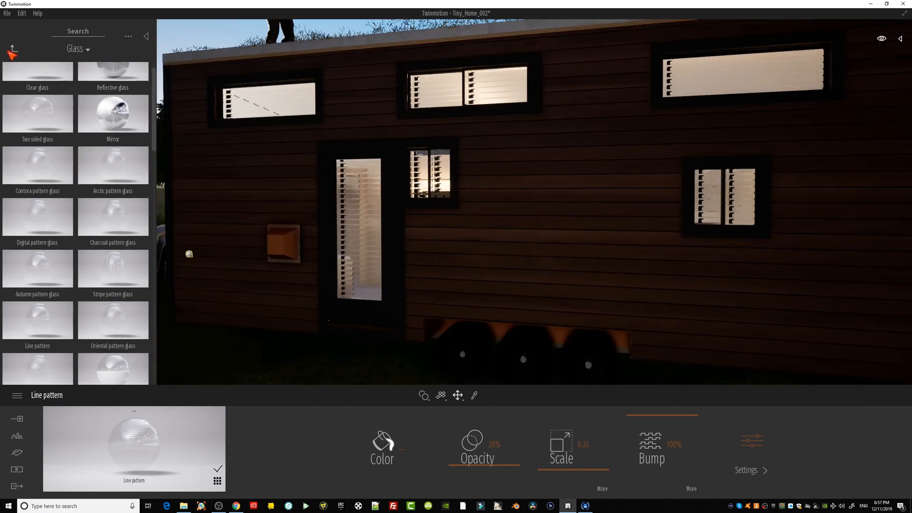
scroll(602, 265, down, 3)
right_drag(644, 237, 807, 195)
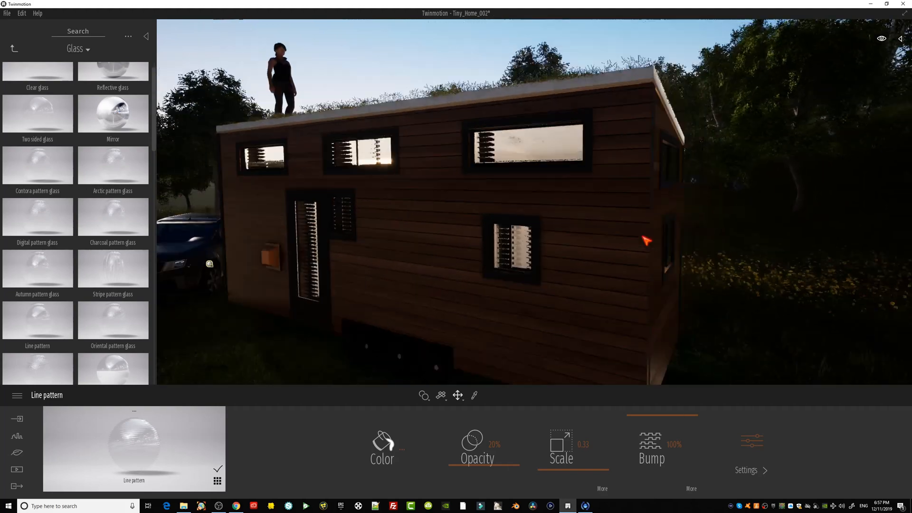
right_drag(648, 238, 782, 298)
middle_drag(782, 297, 654, 268)
scroll(782, 297, down, 2)
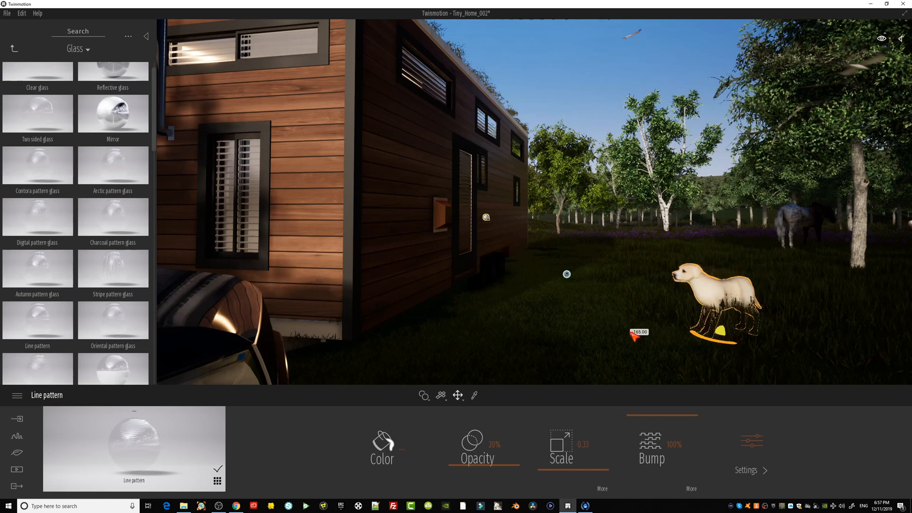
click(14, 48)
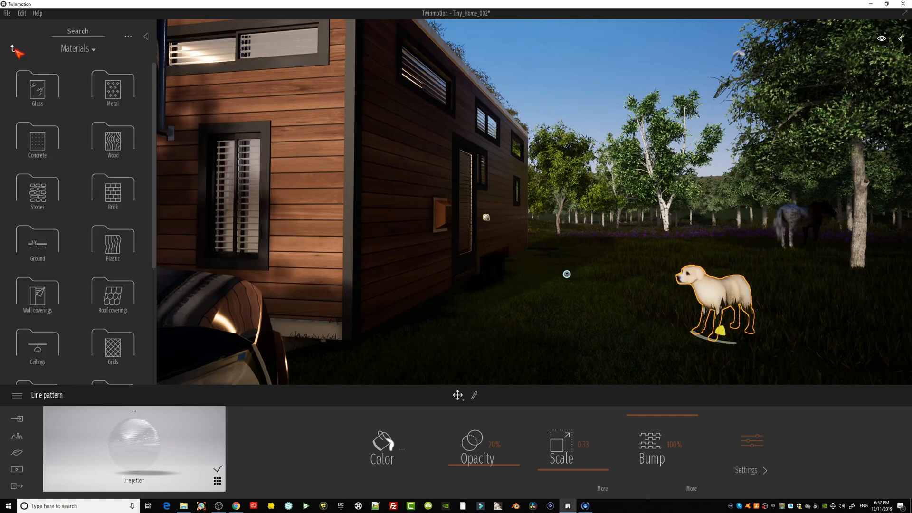
click(14, 48)
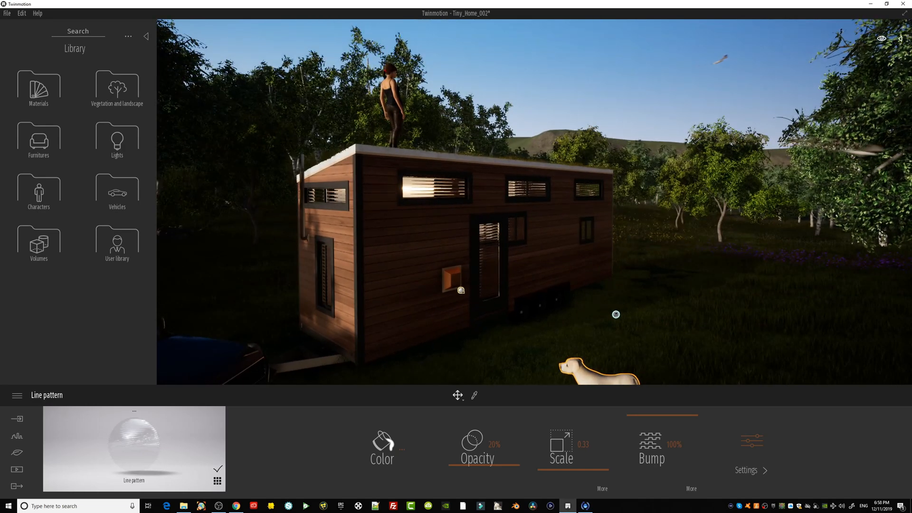
Approach the tiny home's end wall and move through it into the interior facing the stairs.
middle_drag(328, 289, 500, 267)
scroll(477, 297, up, 5)
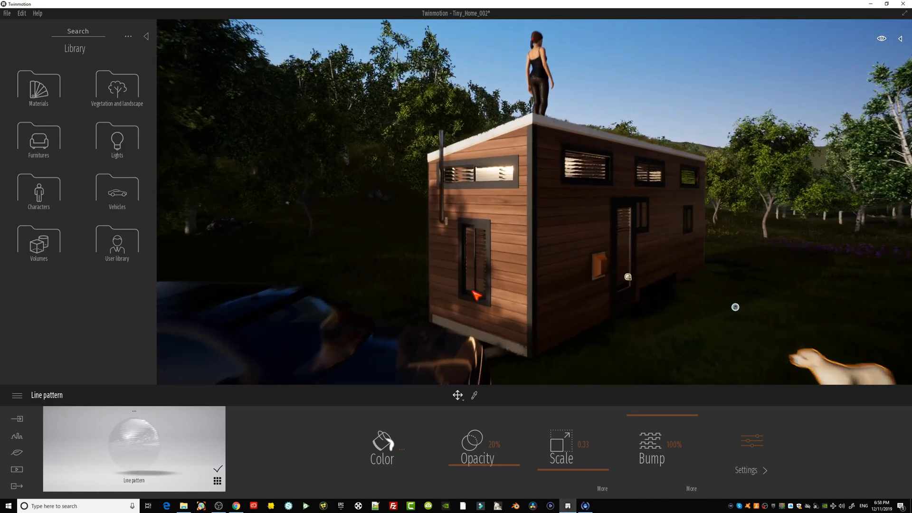
middle_drag(479, 297, 599, 326)
click(604, 326)
scroll(612, 325, down, 2)
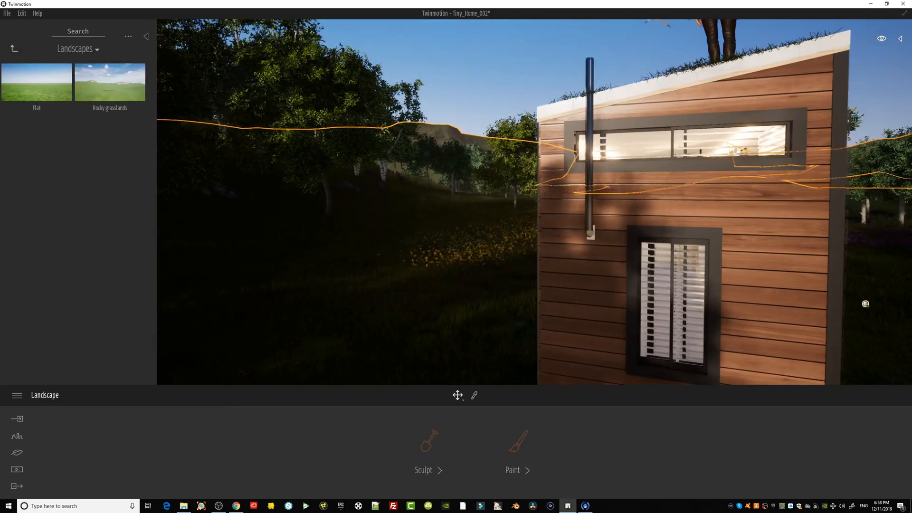
right_drag(611, 325, 670, 325)
scroll(611, 324, up, 3)
middle_drag(612, 324, 653, 202)
scroll(646, 326, up, 2)
scroll(733, 307, up, 5)
scroll(535, 201, up, 2)
scroll(646, 277, up, 3)
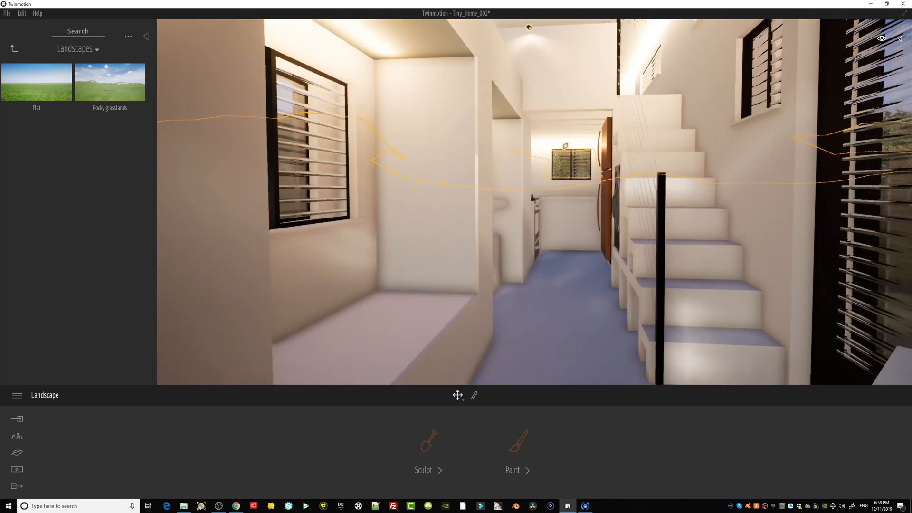
Frame an interior view down the blue floor towards the stairs and kitchen.
right_drag(653, 201, 727, 166)
scroll(723, 157, down, 2)
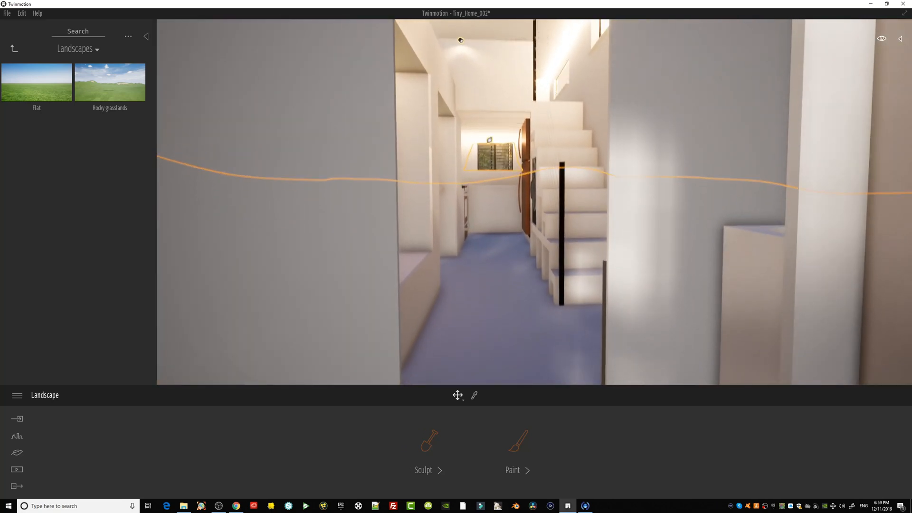
scroll(534, 202, down, 3)
scroll(534, 202, up, 2)
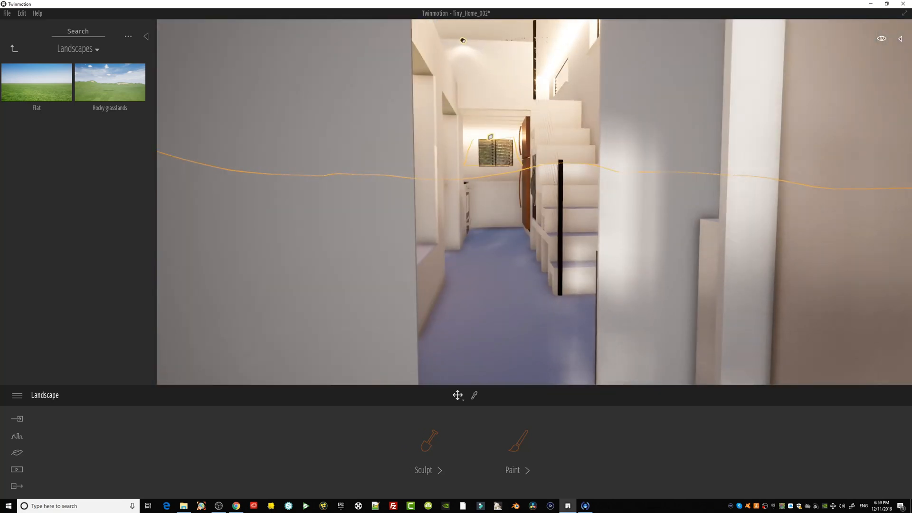
scroll(535, 202, down, 3)
scroll(534, 202, up, 2)
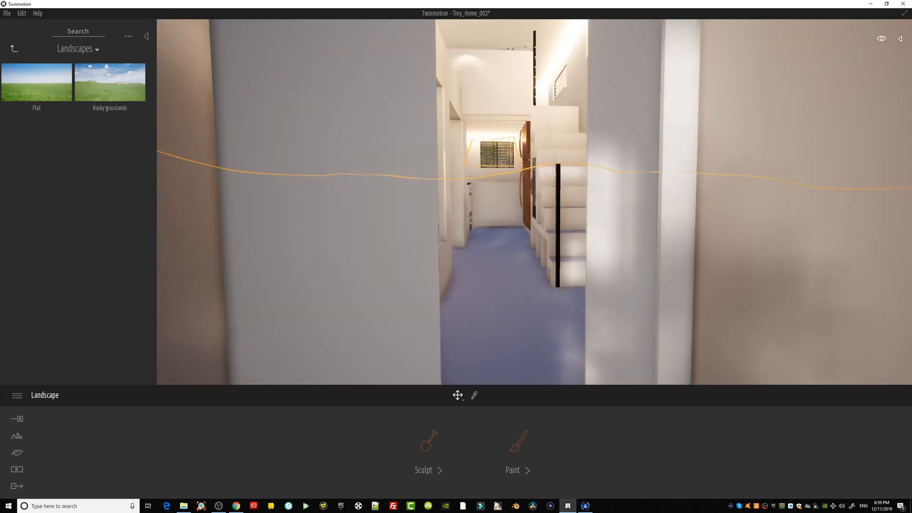
scroll(586, 279, up, 1)
middle_drag(585, 279, 556, 263)
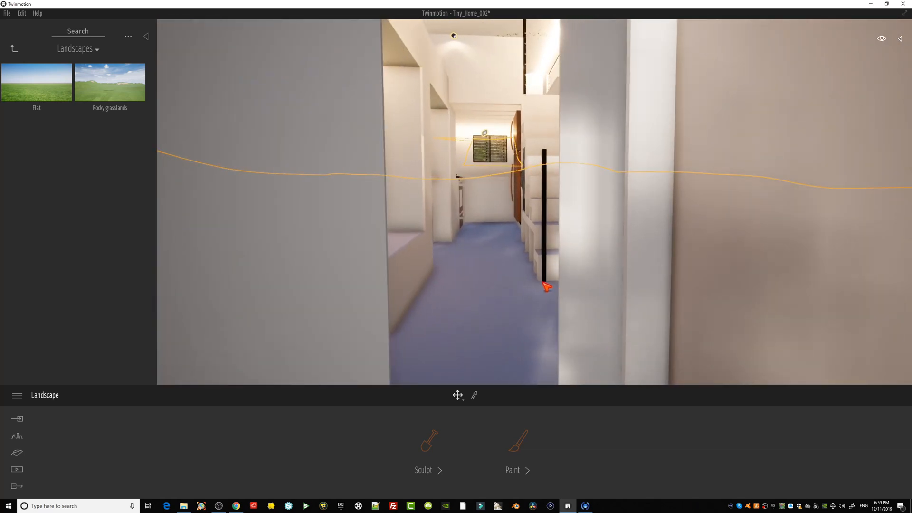
scroll(515, 297, up, 3)
click(512, 292)
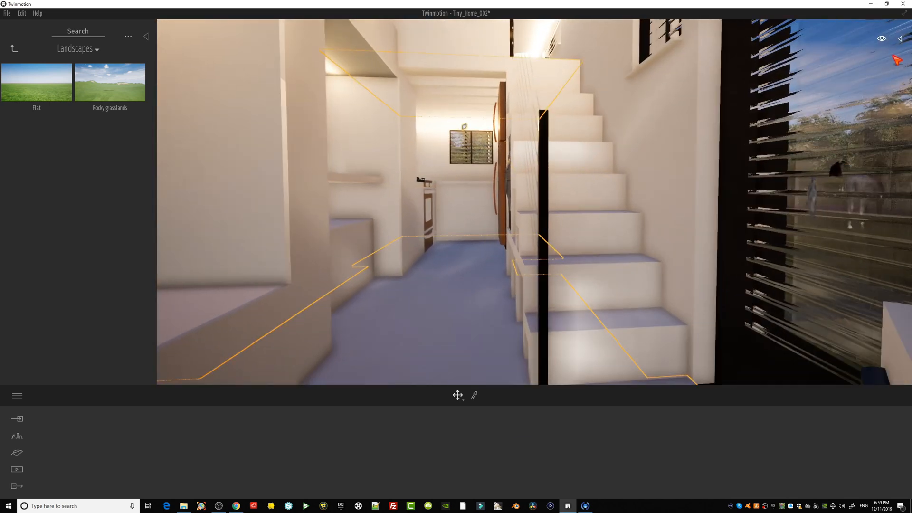
Start the full-screen walkthrough of the tiny home's interior and move up to the stairs.
click(882, 39)
click(880, 65)
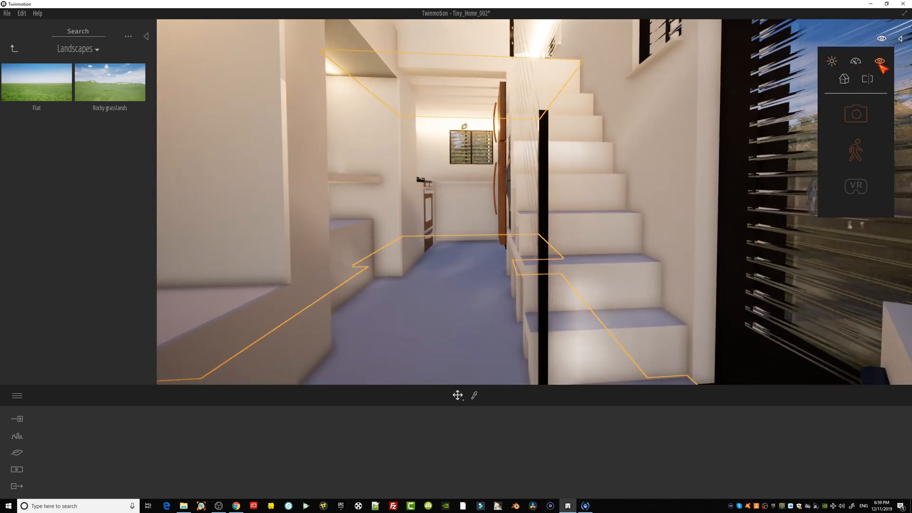
click(857, 151)
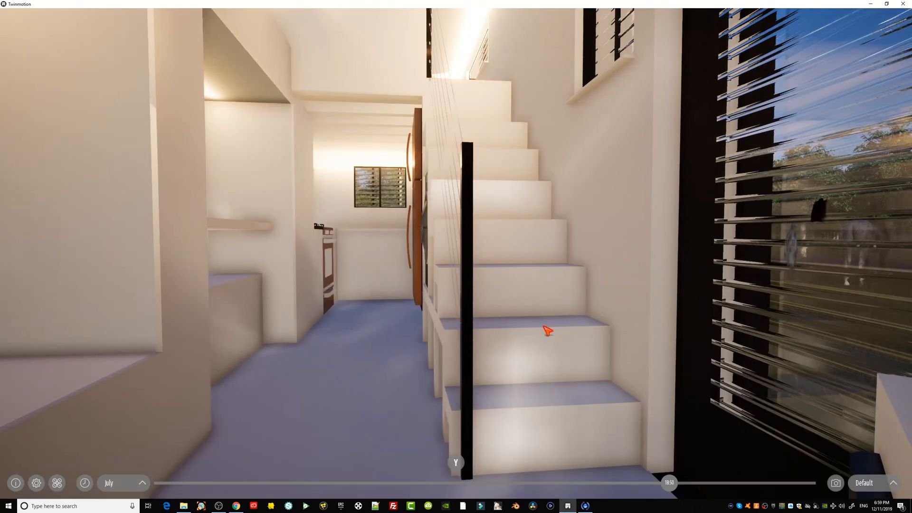
click(58, 485)
right_drag(456, 257, 411, 234)
middle_drag(339, 328, 373, 333)
right_drag(409, 347, 380, 357)
key(d)
key(w)
key(s)
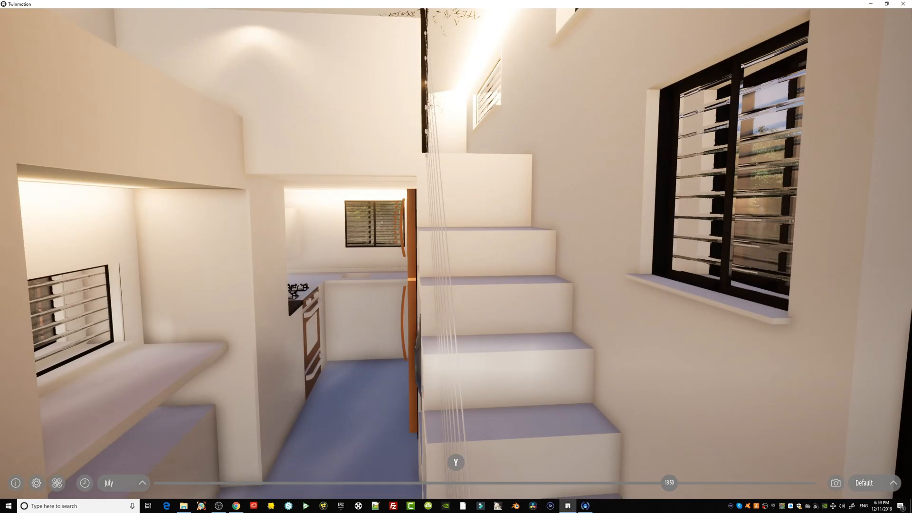
Walk past the stairs towards the kitchen and look back across the living area.
key(a)
key(w)
key(w)
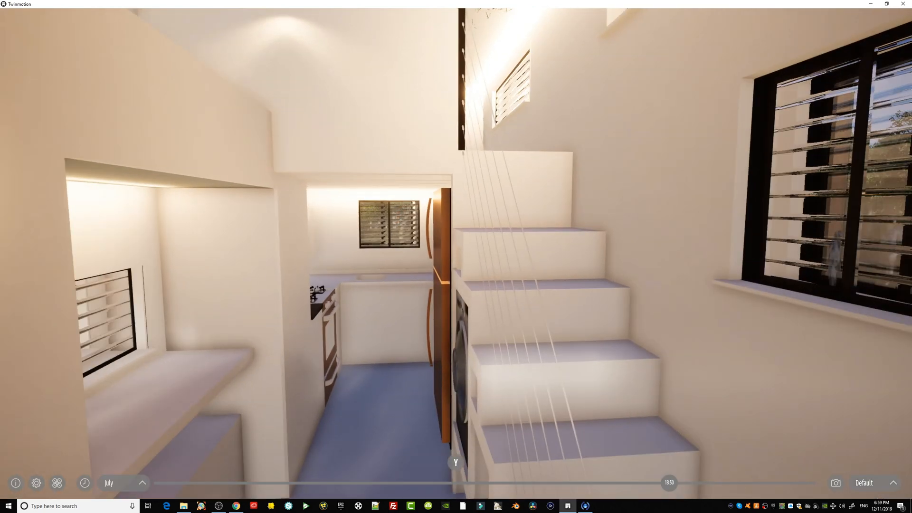
key(w)
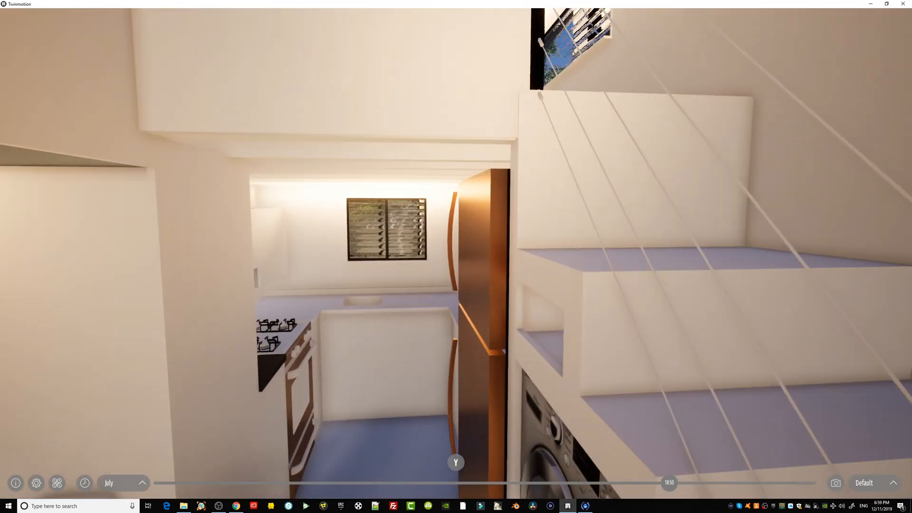
key(w)
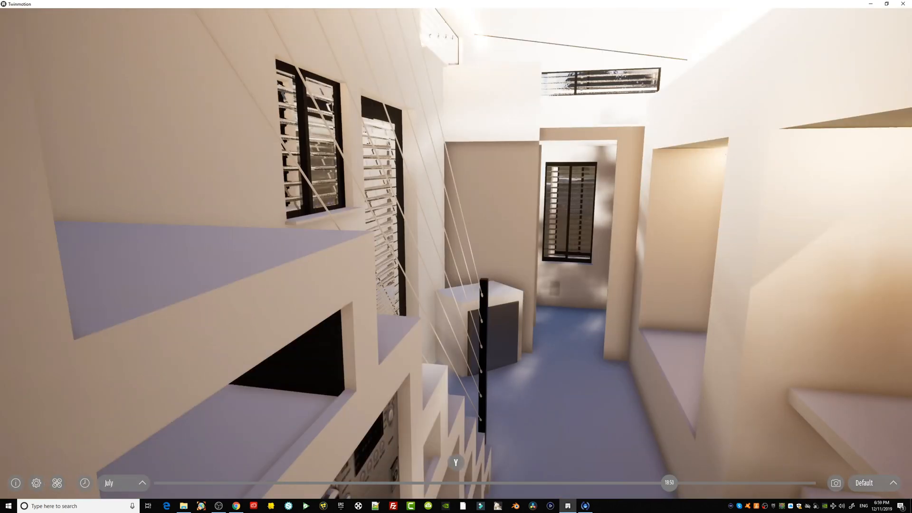
Walk through the living area into the bathroom and inspect its window, toilet and washbasin.
key(w)
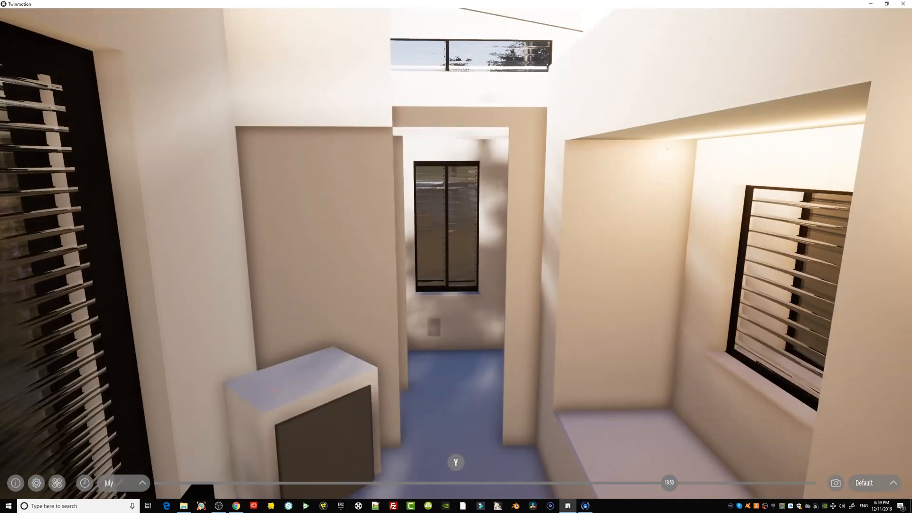
key(w)
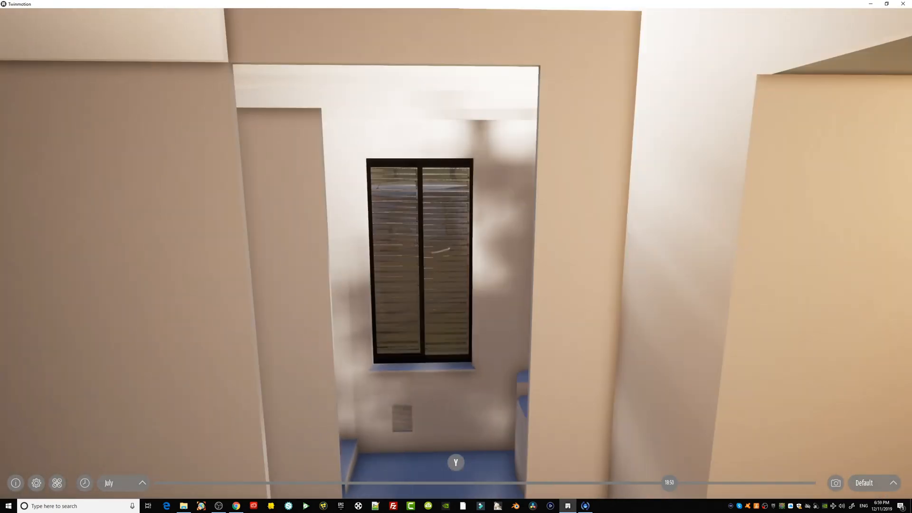
key(w)
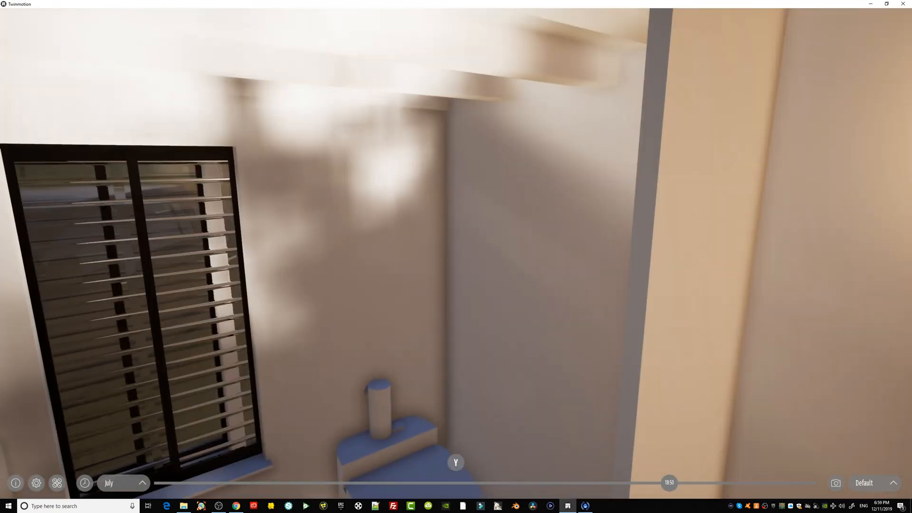
key(s)
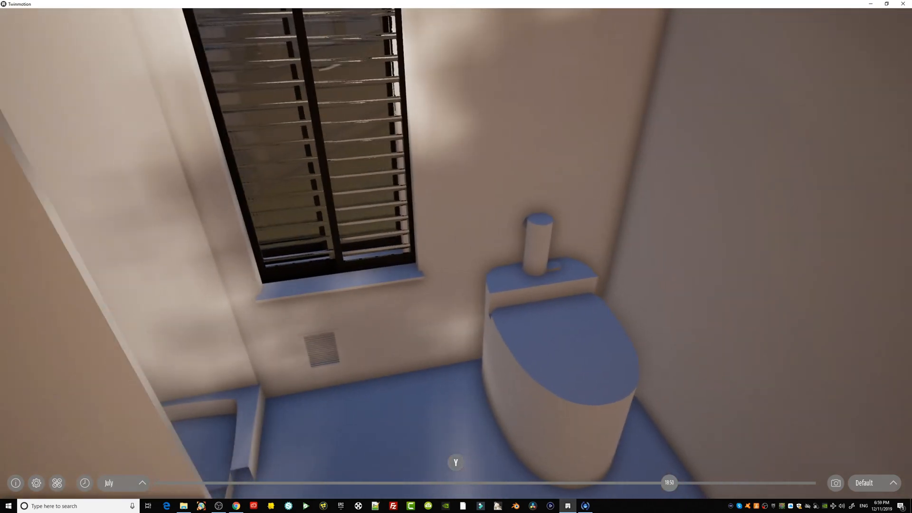
key(w)
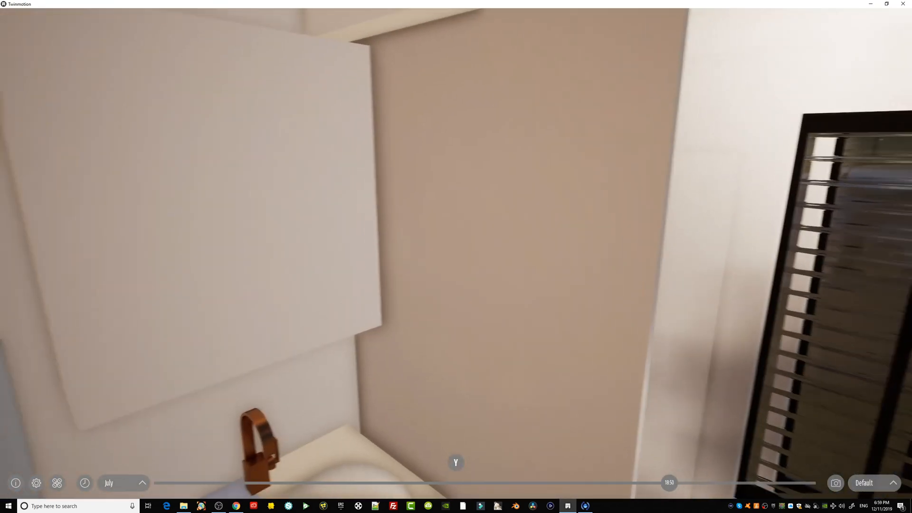
Walk back past the stairs towards the fridge and washing machine, and return to the editor.
key(w)
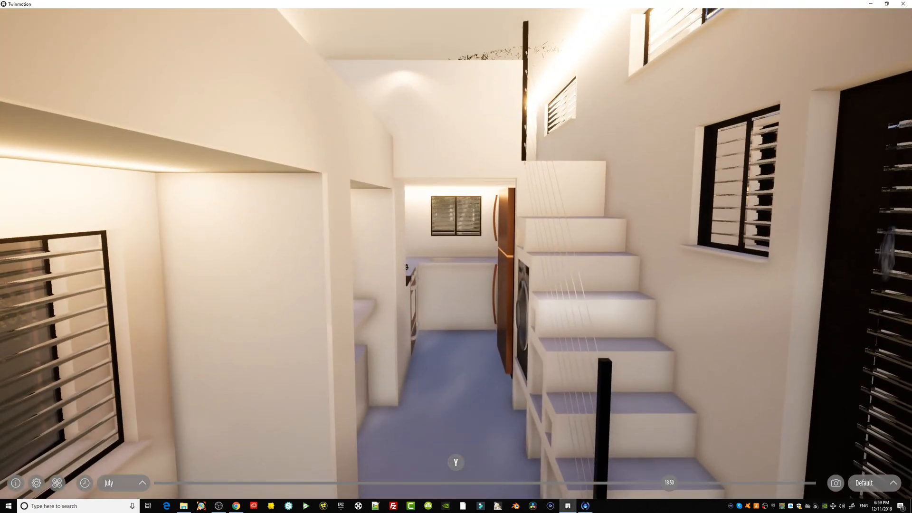
key(w)
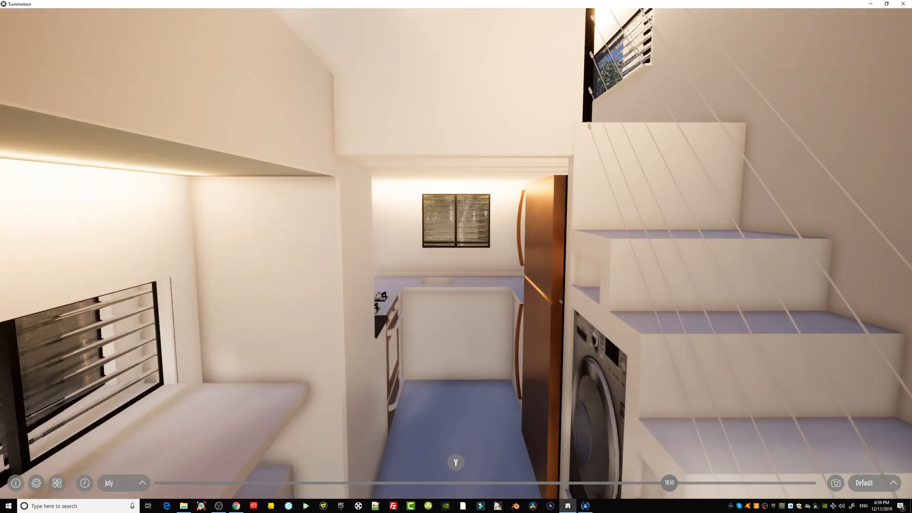
key(w)
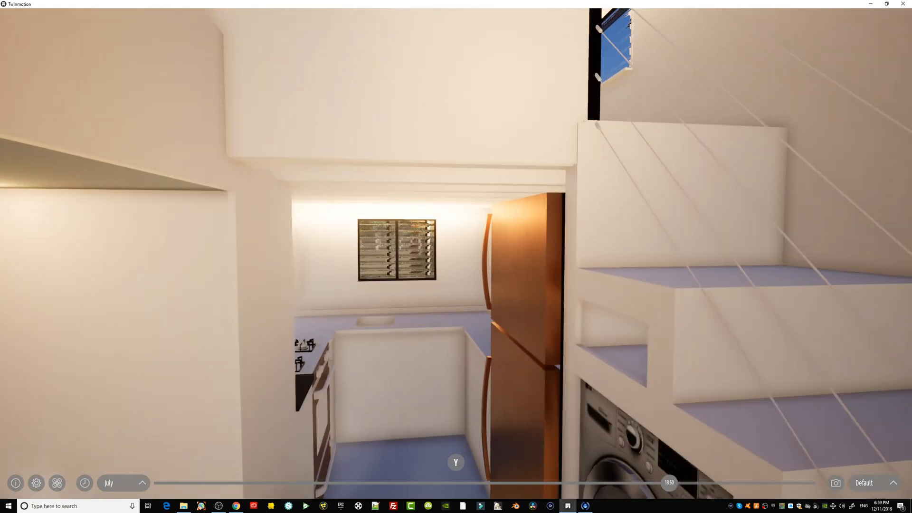
key(d)
right_drag(428, 357, 408, 349)
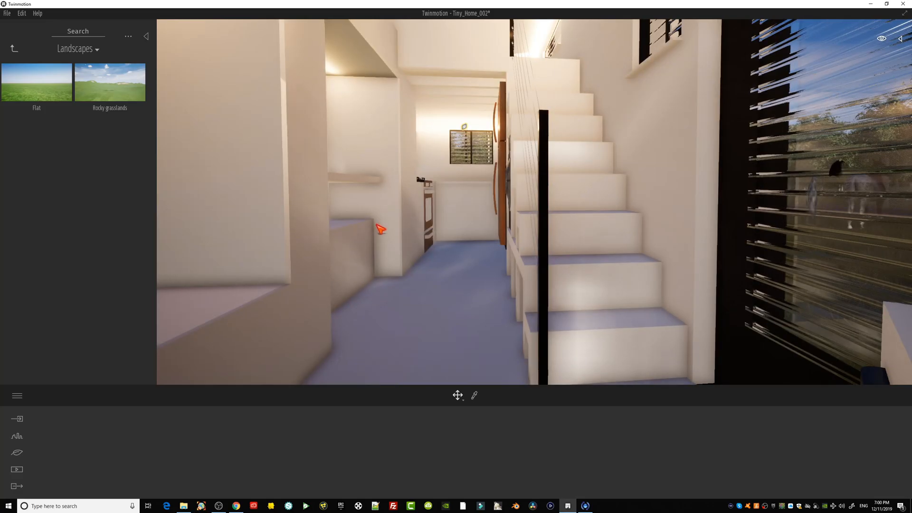
Move back outside and view the tiny home's end wall with the pickup in the foreground.
key(w)
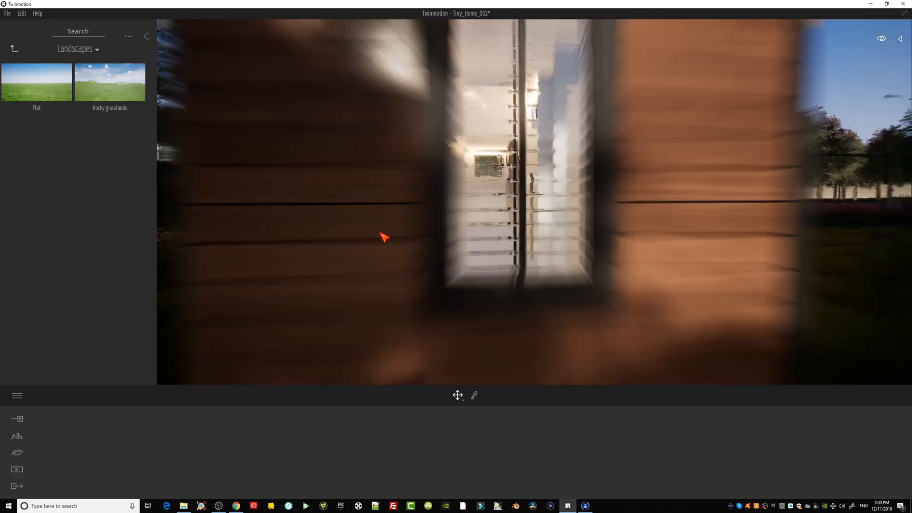
key(s)
key(e)
right_drag(421, 245, 439, 254)
key(q)
key(d)
key(d)
right_drag(587, 255, 546, 255)
key(d)
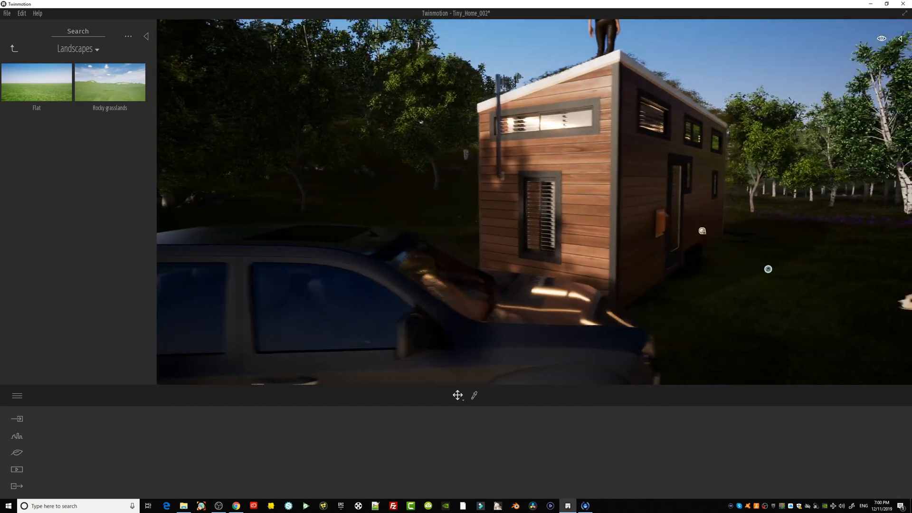
Move around from the end wall to view the tiny home's long entrance side and its lit windows in the evening.
key(q)
key(e)
right_drag(720, 253, 640, 284)
key(d)
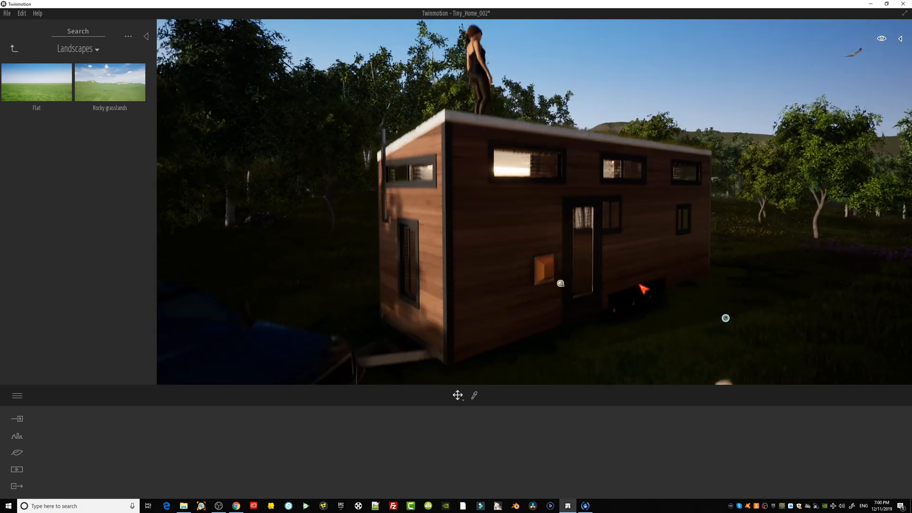
middle_drag(658, 287, 593, 240)
scroll(615, 292, down, 2)
scroll(612, 291, up, 3)
right_drag(592, 240, 595, 278)
middle_drag(595, 251, 589, 221)
right_drag(585, 218, 649, 291)
middle_drag(649, 292, 634, 247)
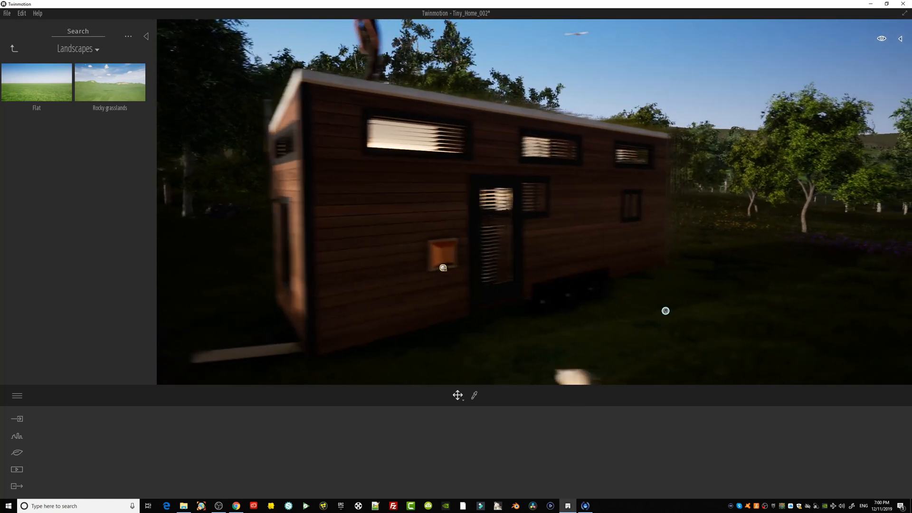
middle_drag(635, 247, 588, 295)
right_drag(588, 295, 547, 293)
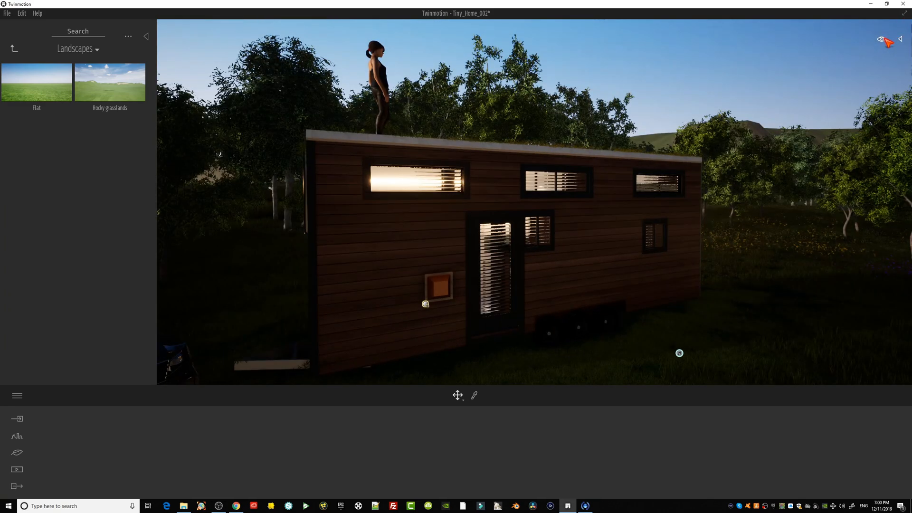
Change the time of day from evening to bright daylight and view the horse and cow in the meadow.
mouse_move(865, 174)
mouse_down()
mouse_move(852, 173)
mouse_move(869, 173)
mouse_move(855, 163)
mouse_move(859, 181)
mouse_up()
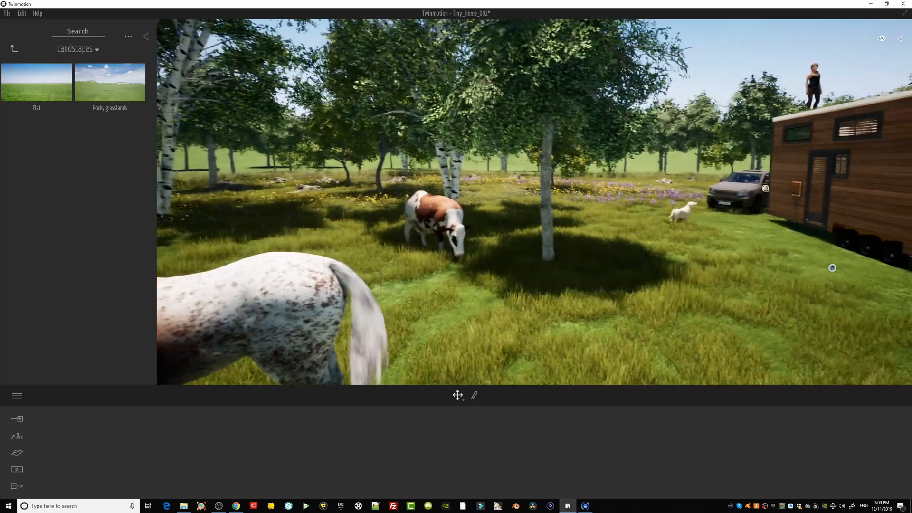
key(s)
key(a)
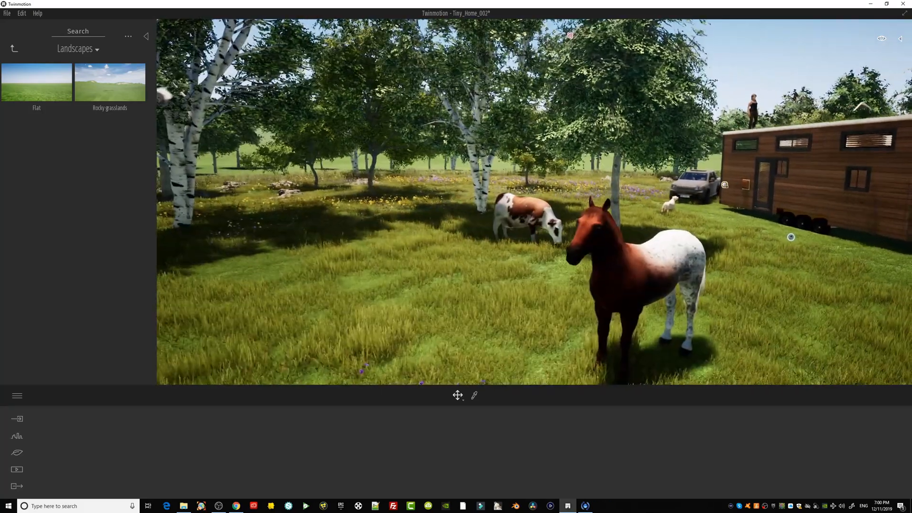
key(d)
key(s)
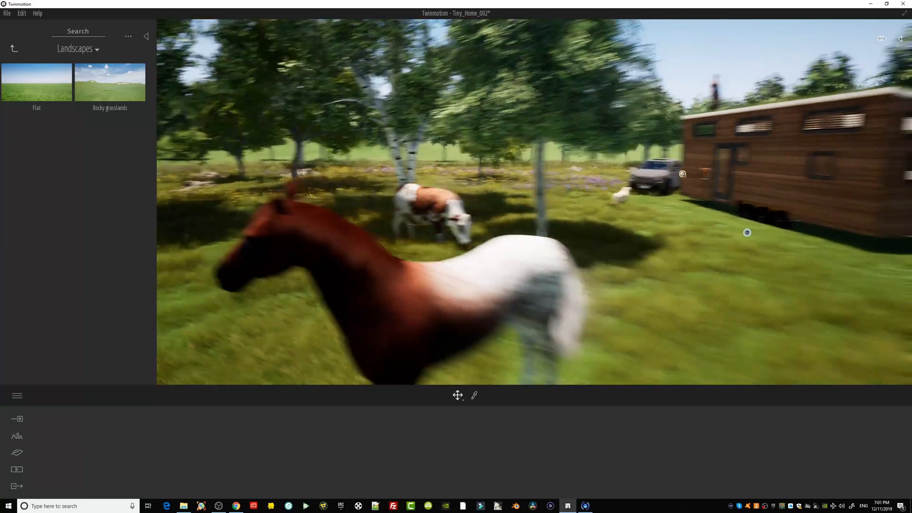
Approach the tiny home across the meadow and view its entrance side and rear end wall in daylight.
key(w)
key(a)
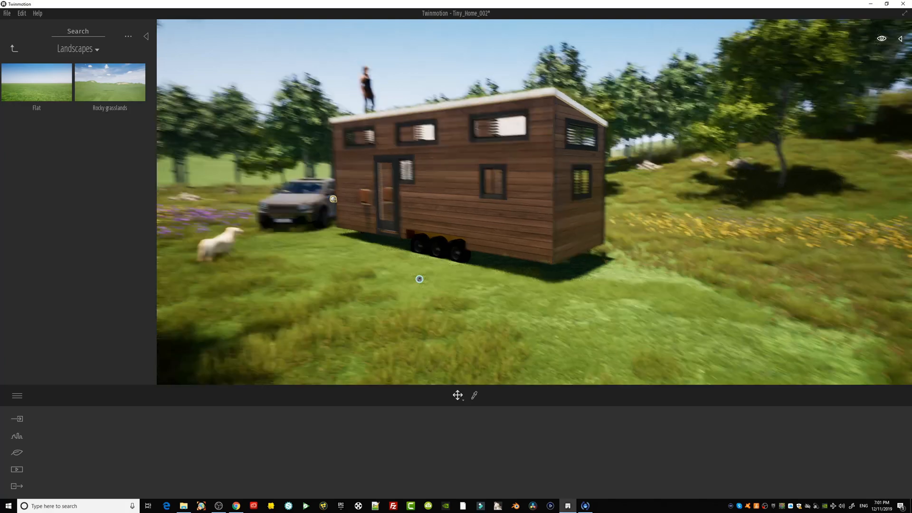
key(w)
key(a)
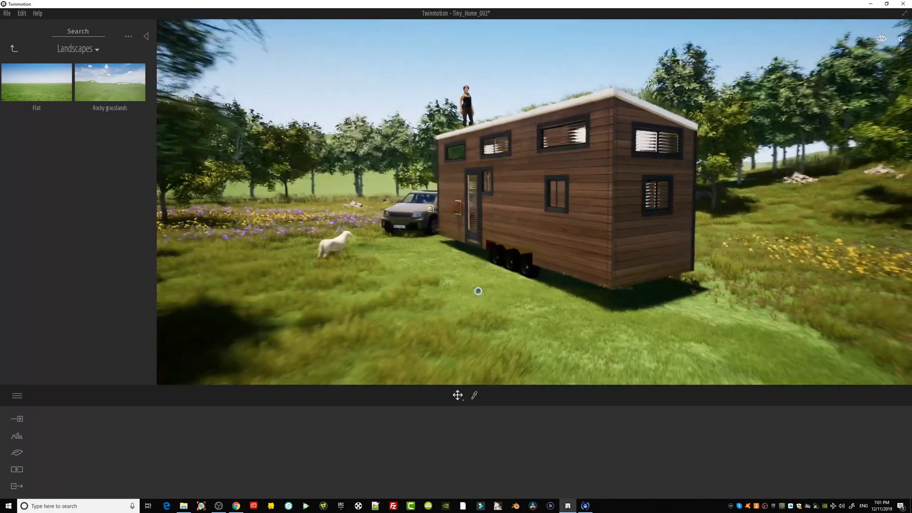